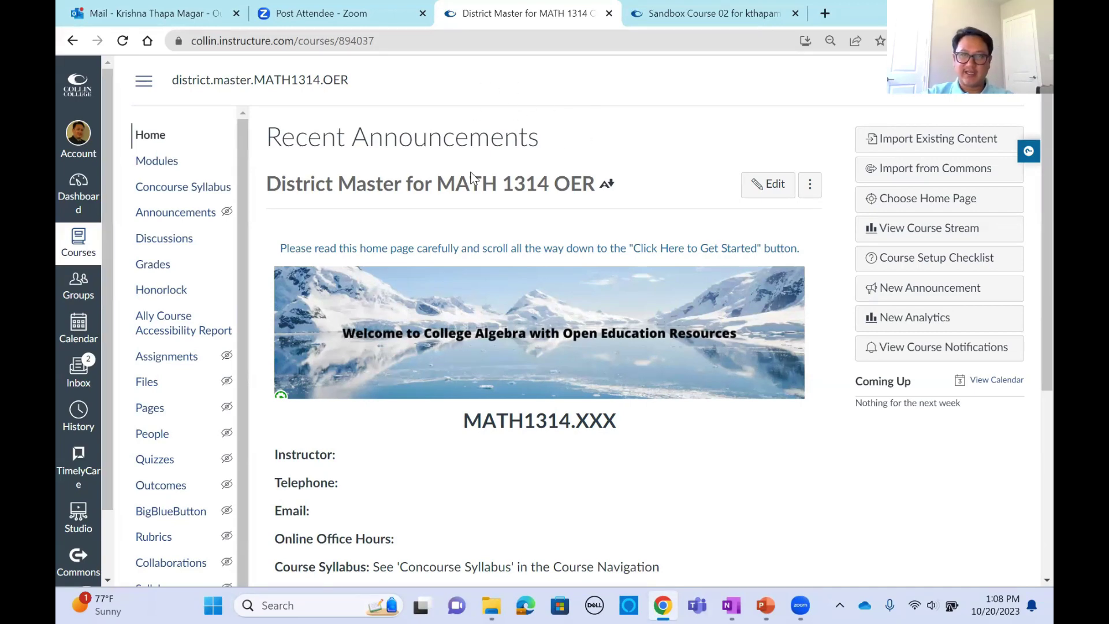
- Open the course's modules list and expand the "Information for Framework Adopters (do not publish)" module
{"action": "scroll", "coordinate": [362, 269], "scroll_direction": "down", "scroll_amount": 4}
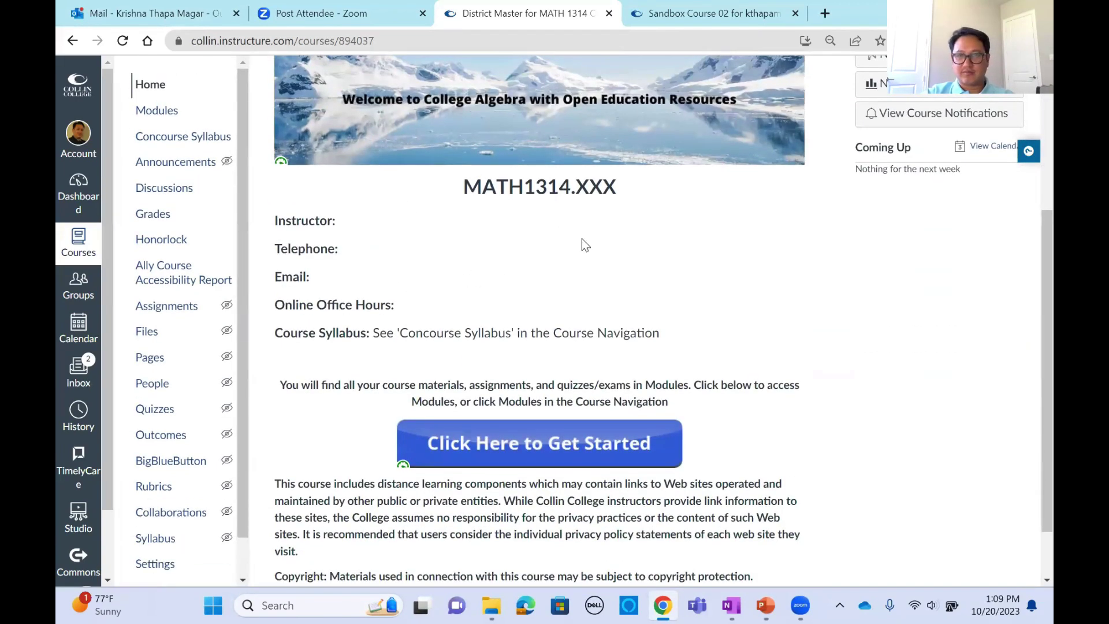
{"action": "scroll", "coordinate": [584, 238], "scroll_direction": "down", "scroll_amount": 1}
{"action": "scroll", "coordinate": [583, 238], "scroll_direction": "up", "scroll_amount": 5}
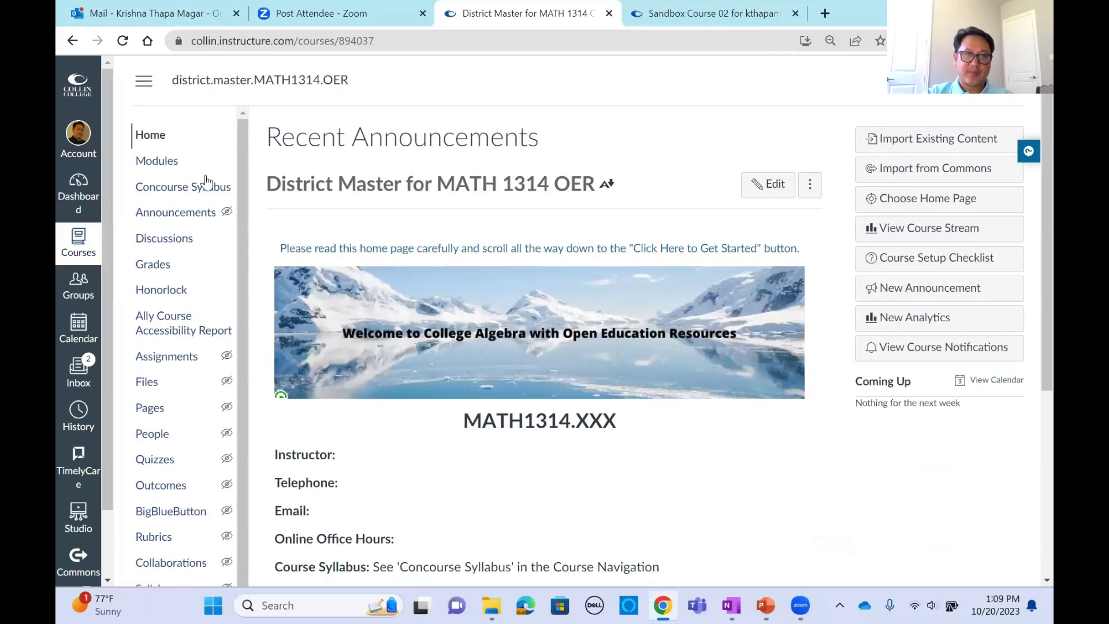
{"action": "left_click", "coordinate": [157, 163]}
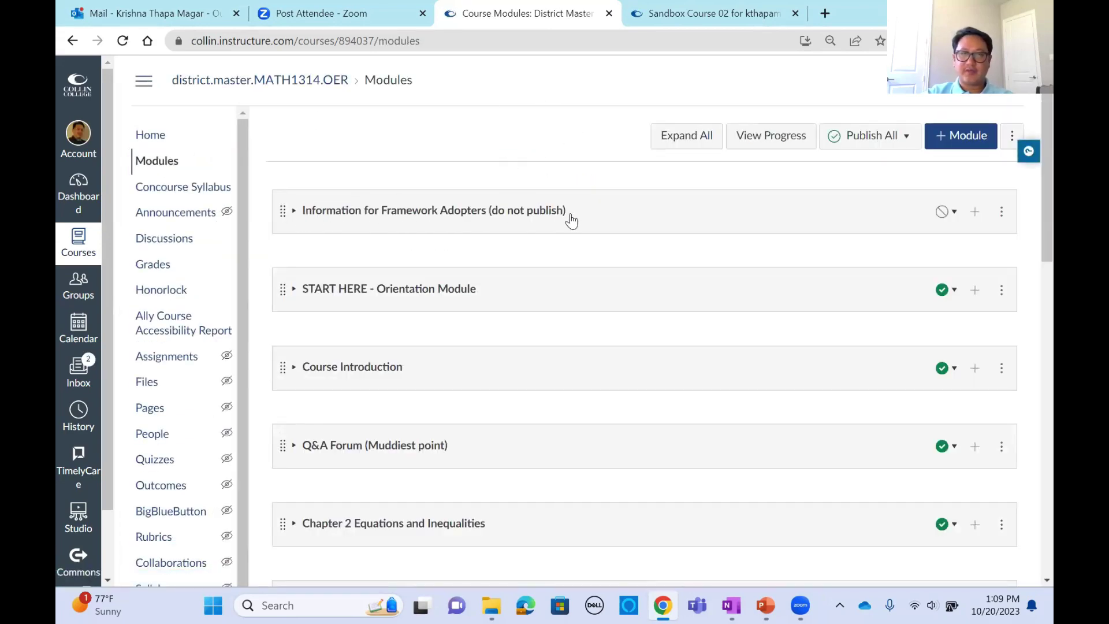
{"action": "left_click", "coordinate": [294, 212]}
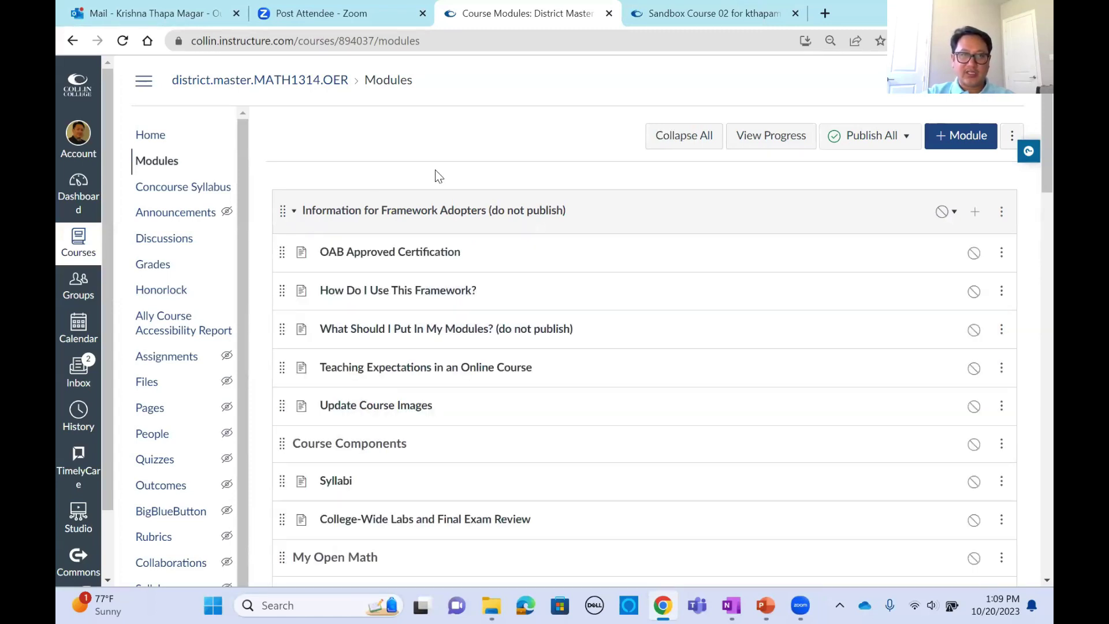
- Open the "My Open Math" page from the My Open Math section of the expanded module
{"action": "scroll", "coordinate": [436, 175], "scroll_direction": "down", "scroll_amount": 3}
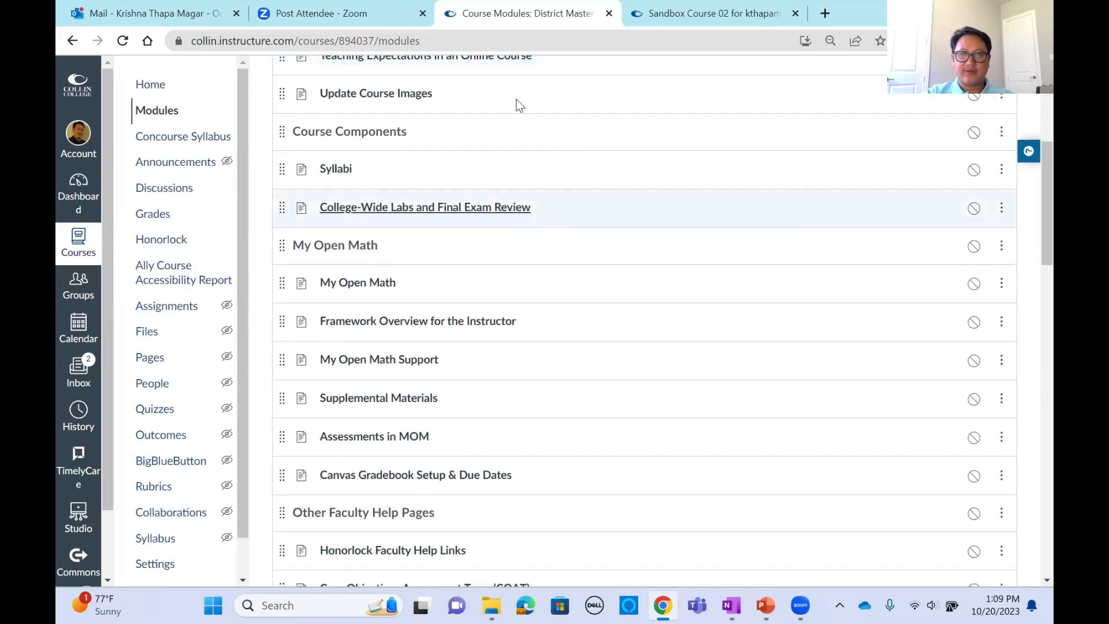
{"action": "scroll", "coordinate": [573, 152], "scroll_direction": "down", "scroll_amount": 1}
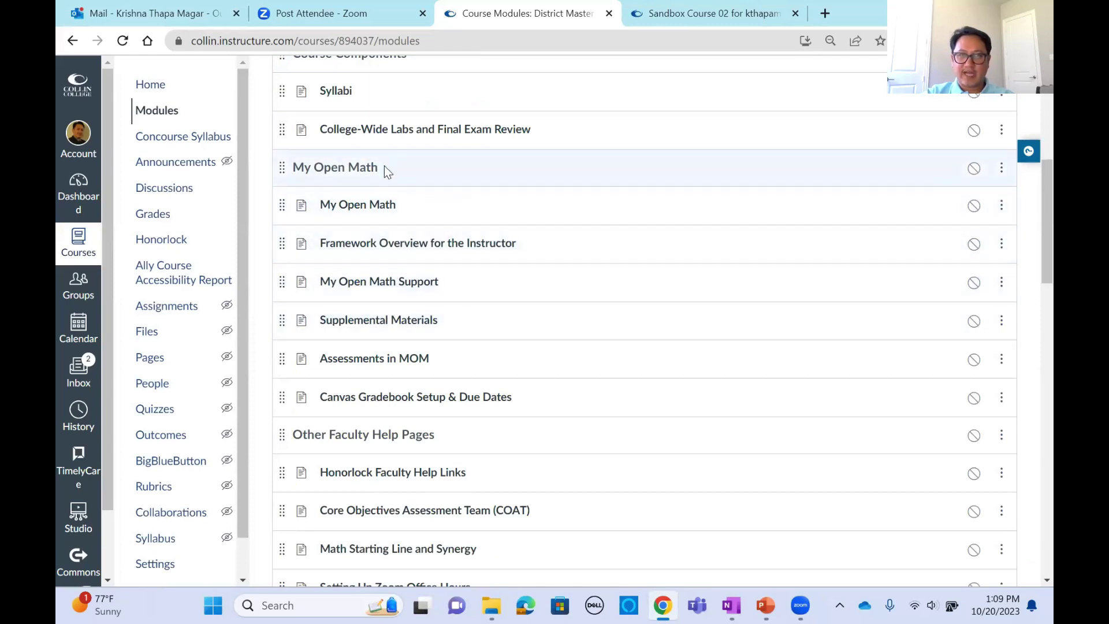
{"action": "left_click", "coordinate": [356, 207]}
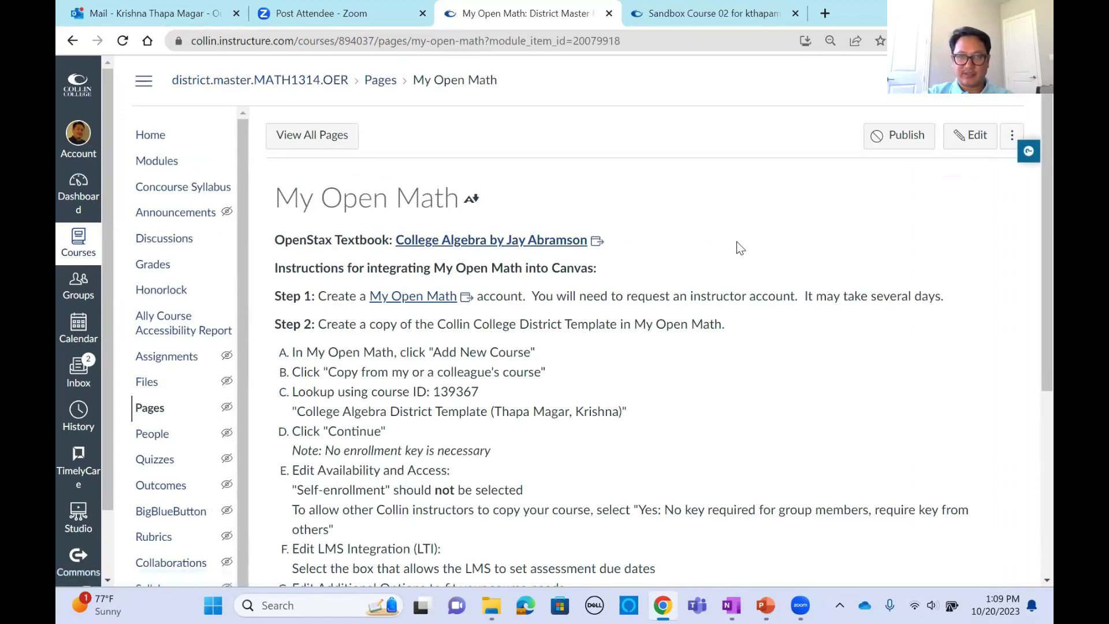
{"action": "scroll", "coordinate": [737, 242], "scroll_direction": "down", "scroll_amount": 2}
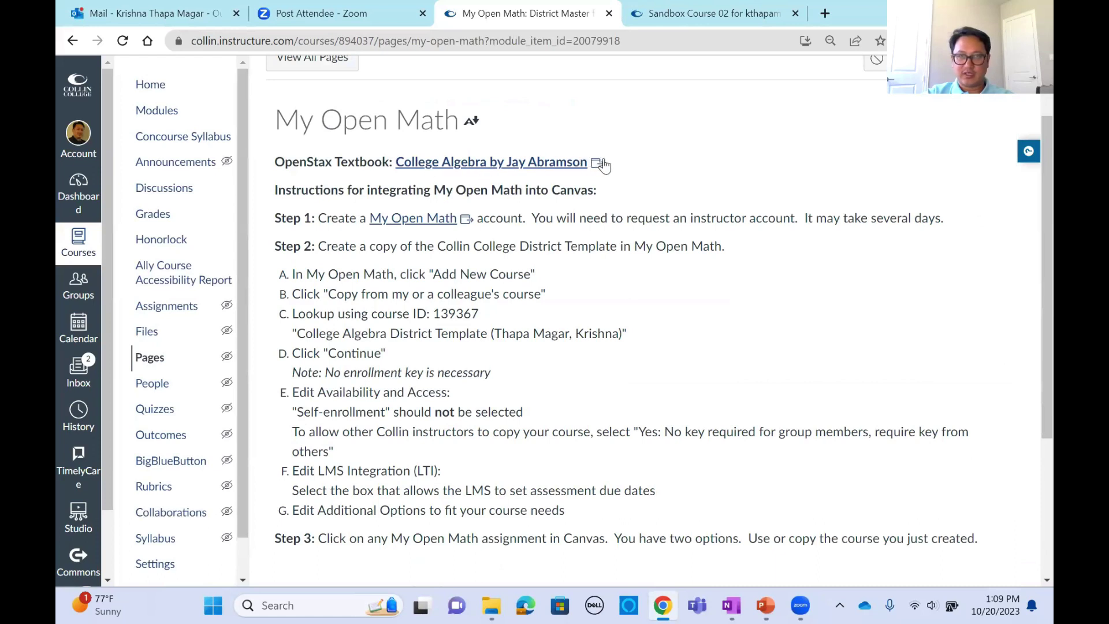
- Highlight the heading "Instructions for integrating My Open Math into Canvas" on the page
{"action": "triple_click", "coordinate": [354, 191]}
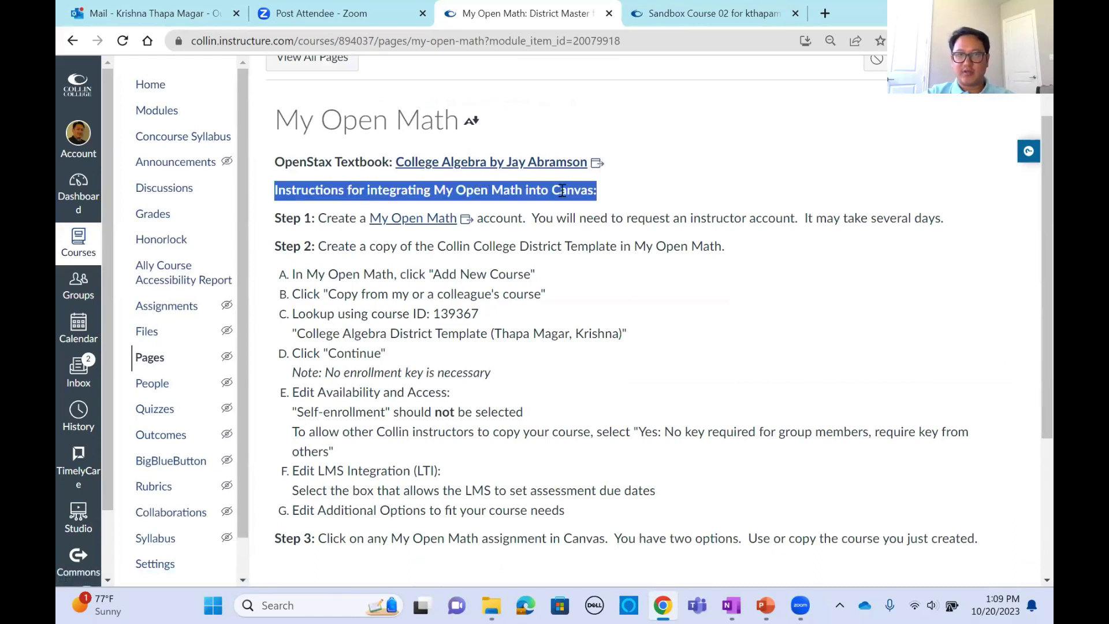
{"action": "left_click", "coordinate": [614, 197]}
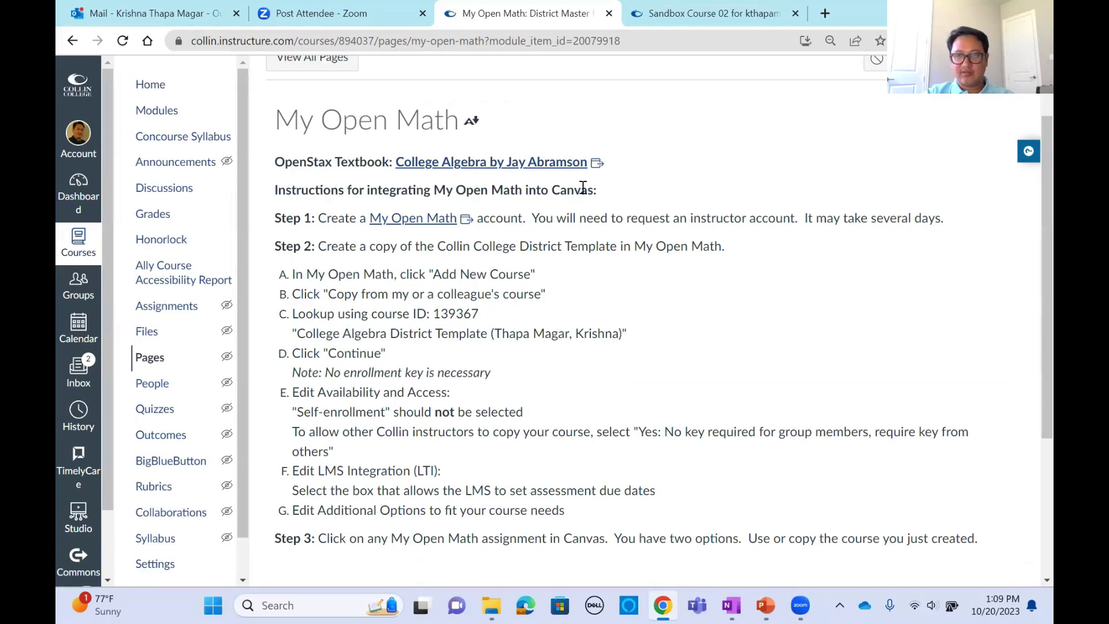
{"action": "triple_click", "coordinate": [452, 191]}
{"action": "double_click", "coordinate": [435, 192]}
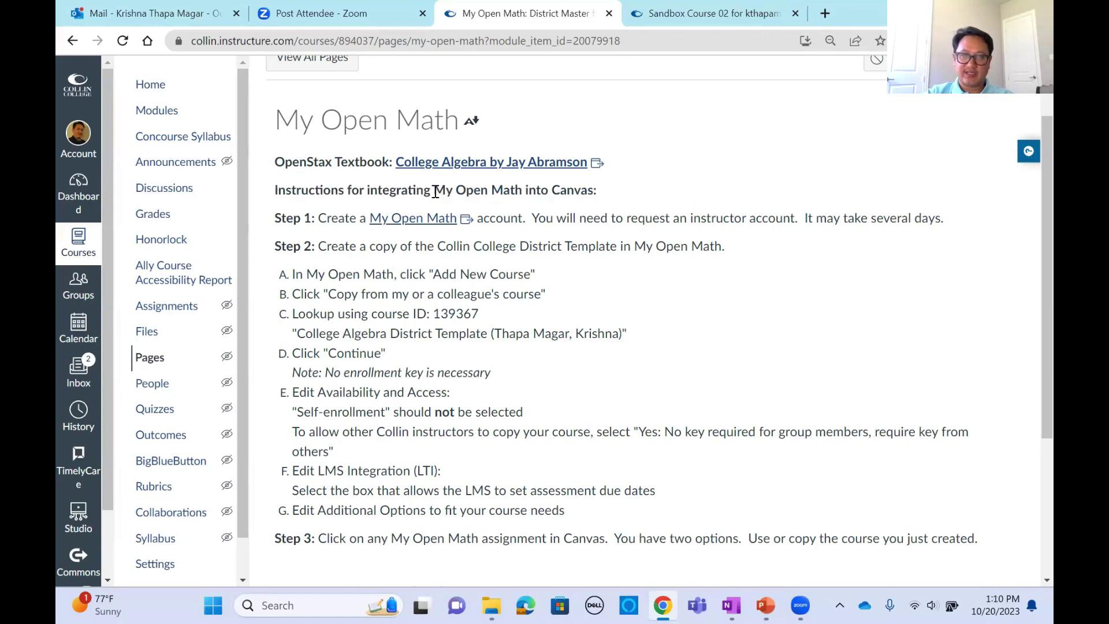
{"action": "left_click", "coordinate": [435, 191]}
{"action": "left_click", "coordinate": [435, 191]}
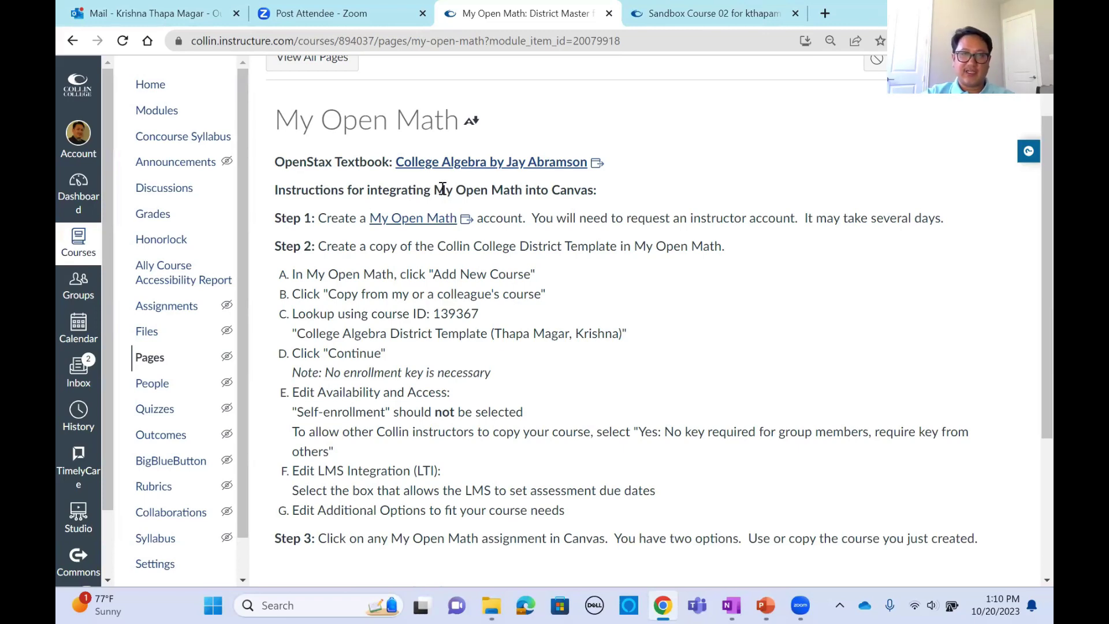
{"action": "triple_click", "coordinate": [603, 189]}
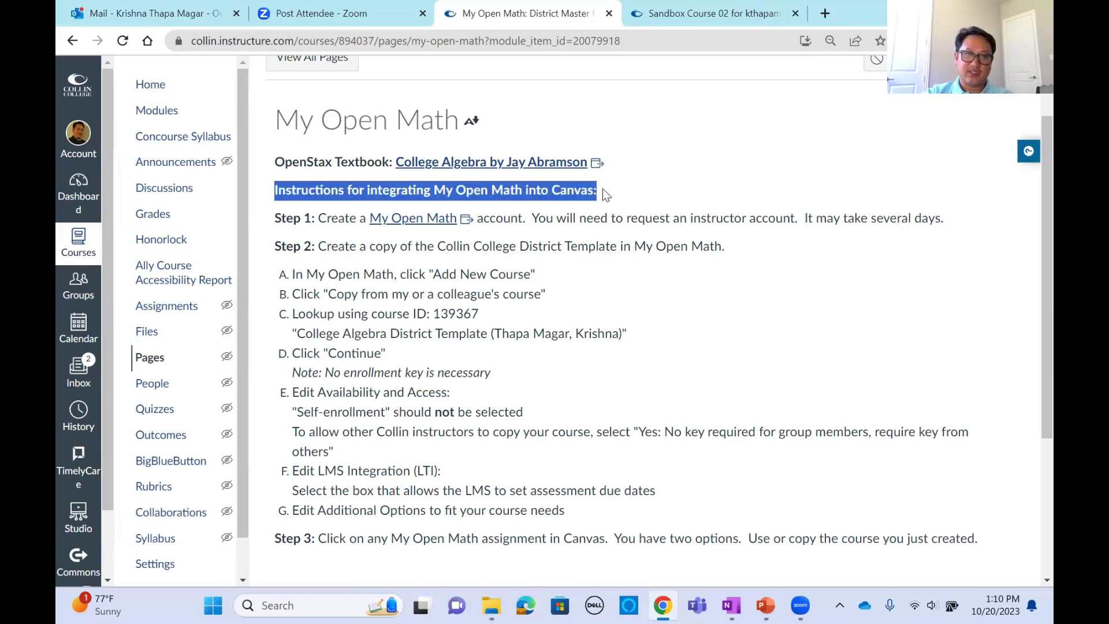
{"action": "left_click", "coordinate": [603, 189]}
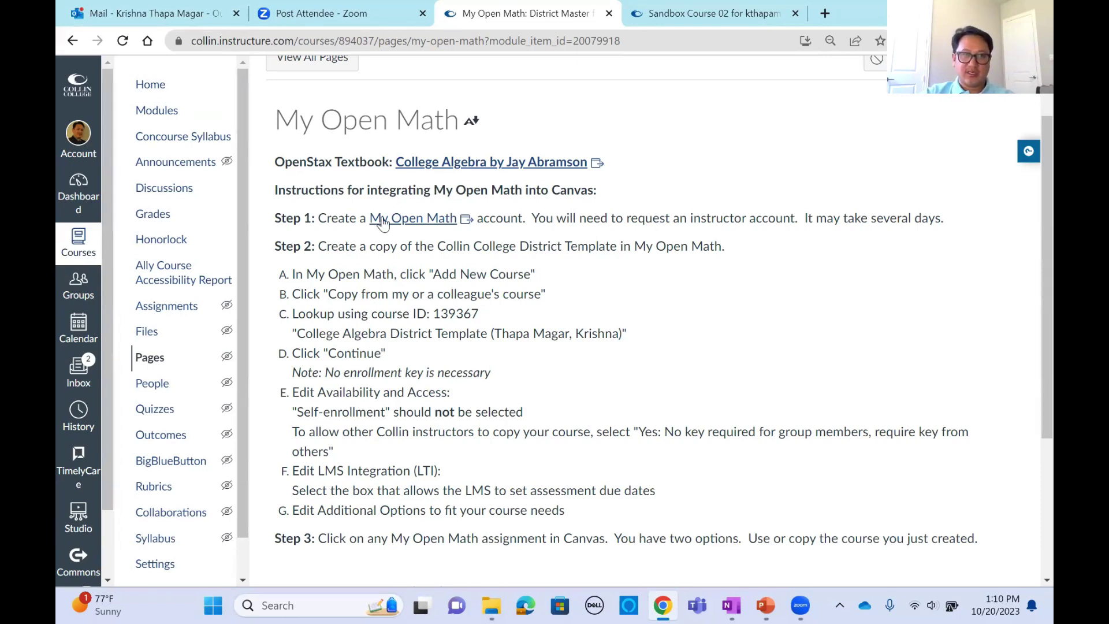
- Read through Step 1, highlighting the parts on creating an account, requesting an instructor account and the waiting time
{"action": "left_click_drag", "start_coordinate": [294, 218], "coordinate": [368, 222]}
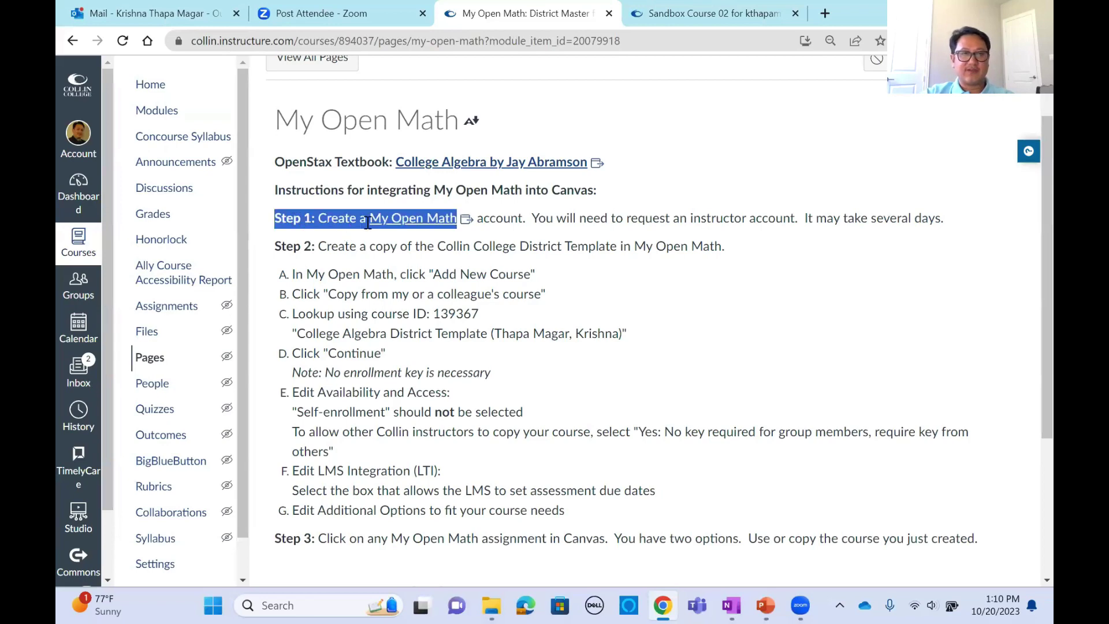
{"action": "left_click", "coordinate": [355, 220]}
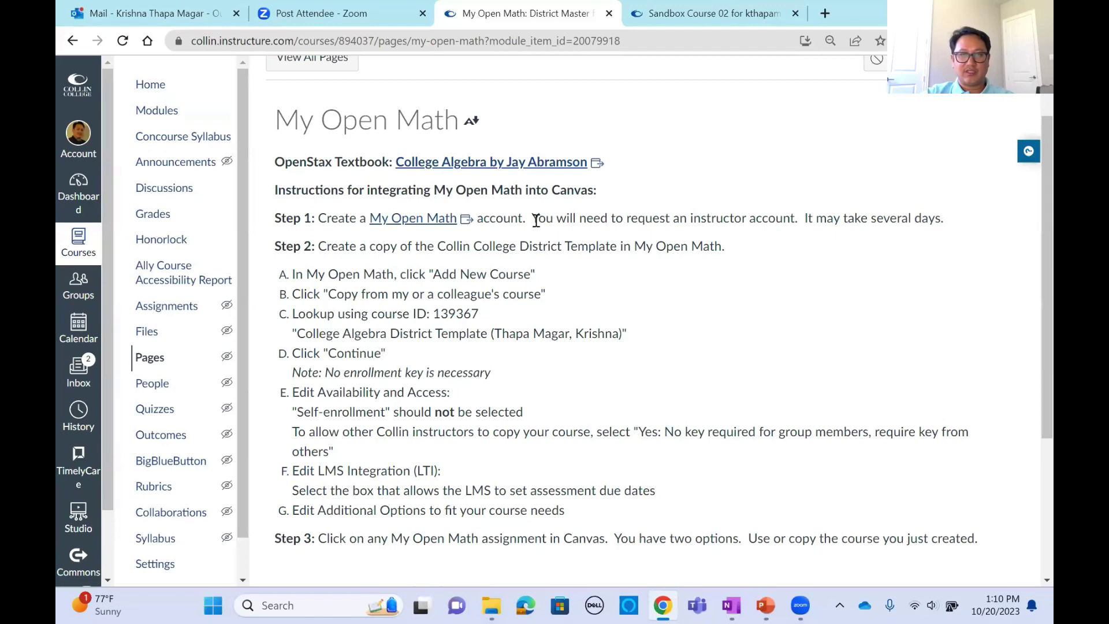
{"action": "left_click_drag", "start_coordinate": [532, 218], "coordinate": [956, 218]}
{"action": "left_click", "coordinate": [961, 219]}
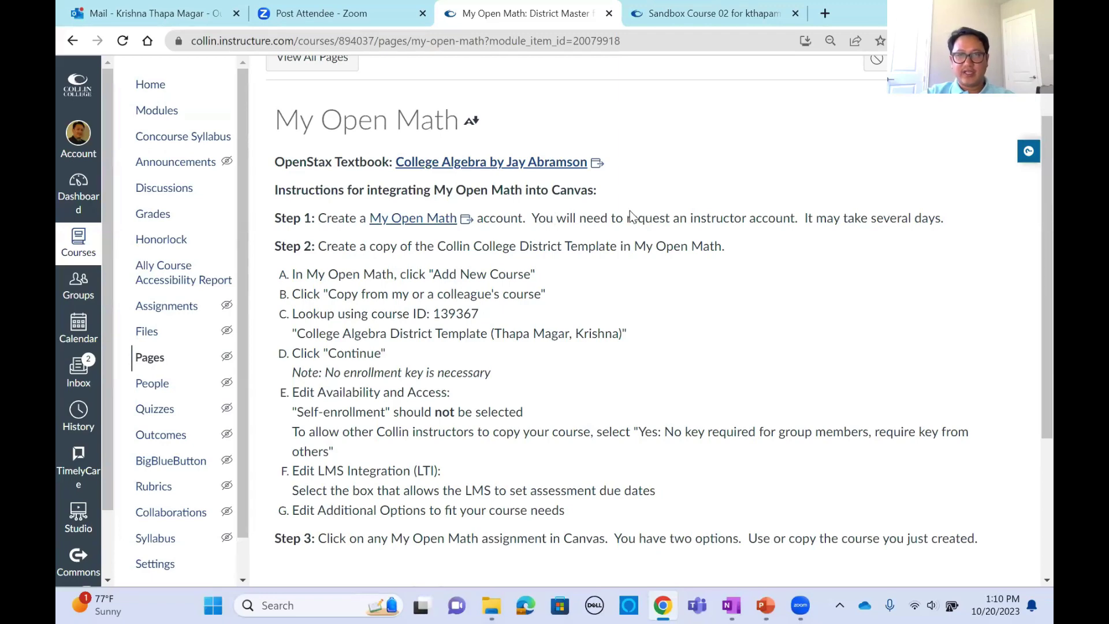
{"action": "left_click_drag", "start_coordinate": [800, 219], "coordinate": [532, 223]}
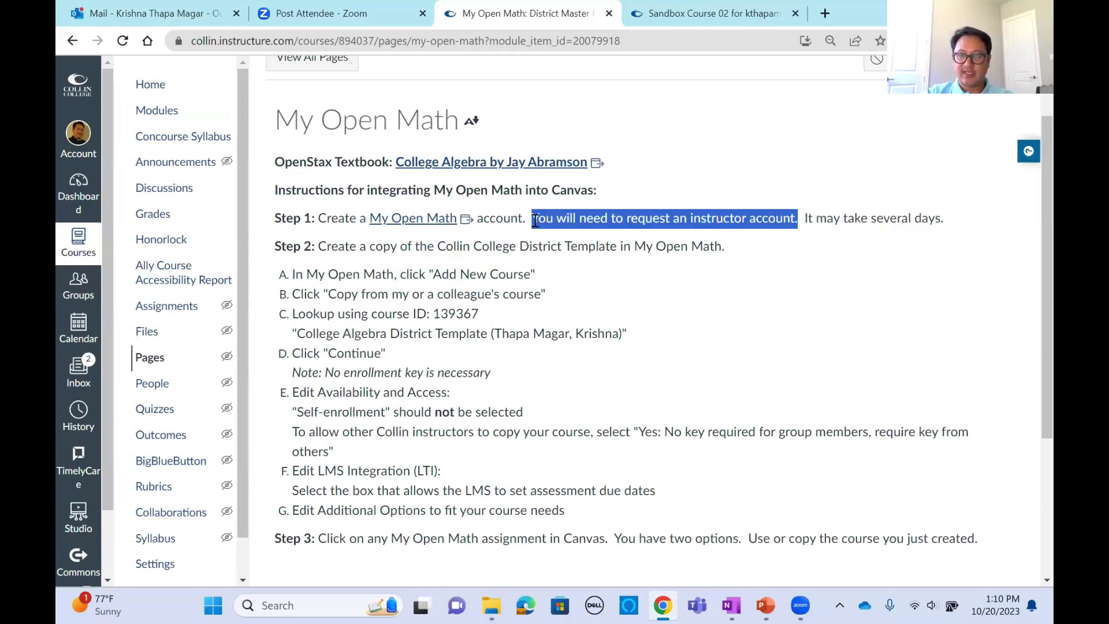
{"action": "left_click", "coordinate": [830, 221]}
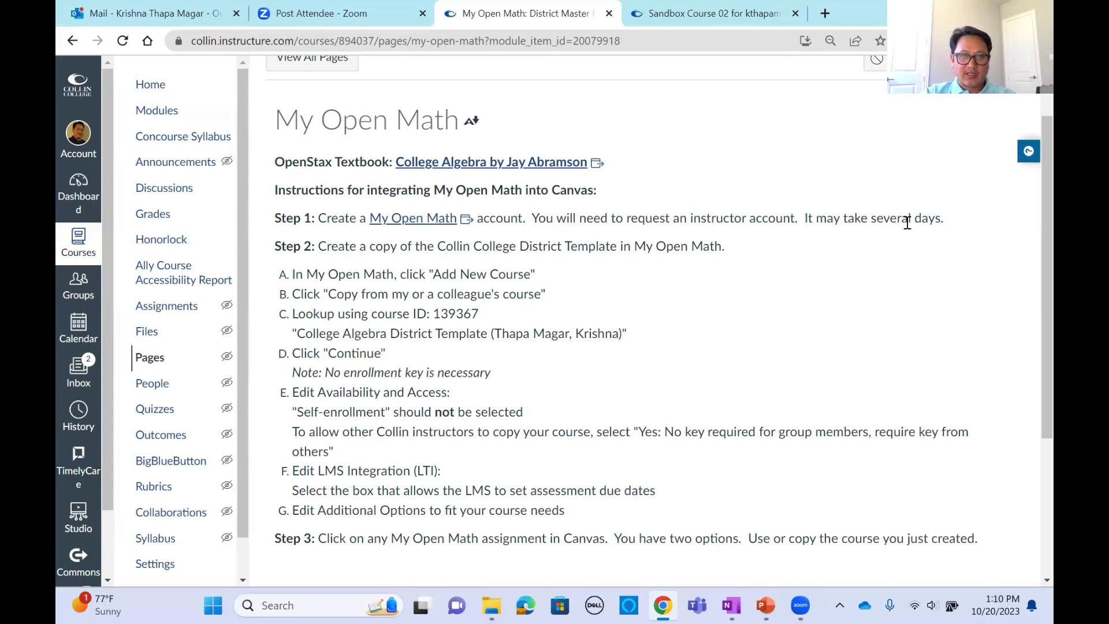
{"action": "left_click_drag", "start_coordinate": [802, 220], "coordinate": [941, 220]}
{"action": "left_click", "coordinate": [732, 248]}
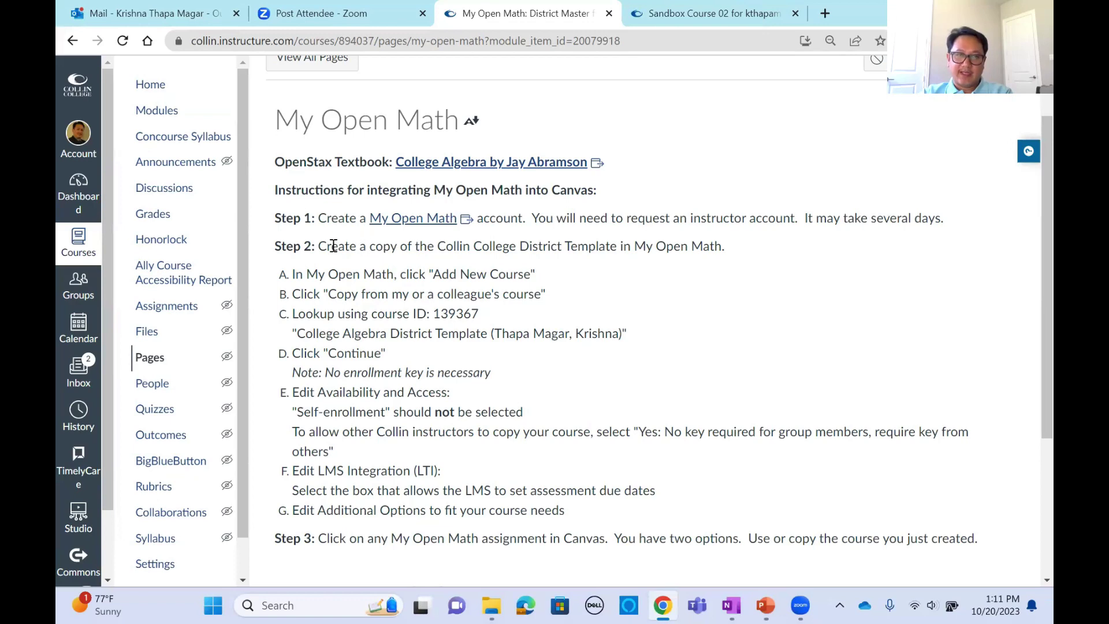
- Review Step 2 on copying the Collin College District Template, highlighting its instruction and the template's course ID
{"action": "left_click_drag", "start_coordinate": [321, 247], "coordinate": [722, 251]}
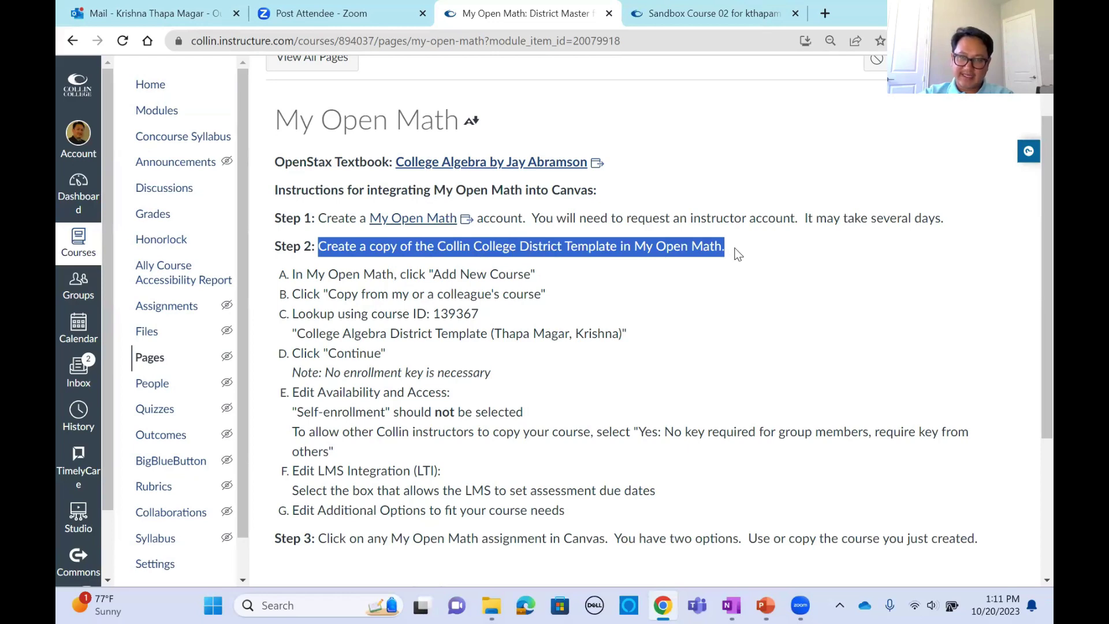
{"action": "left_click", "coordinate": [626, 271]}
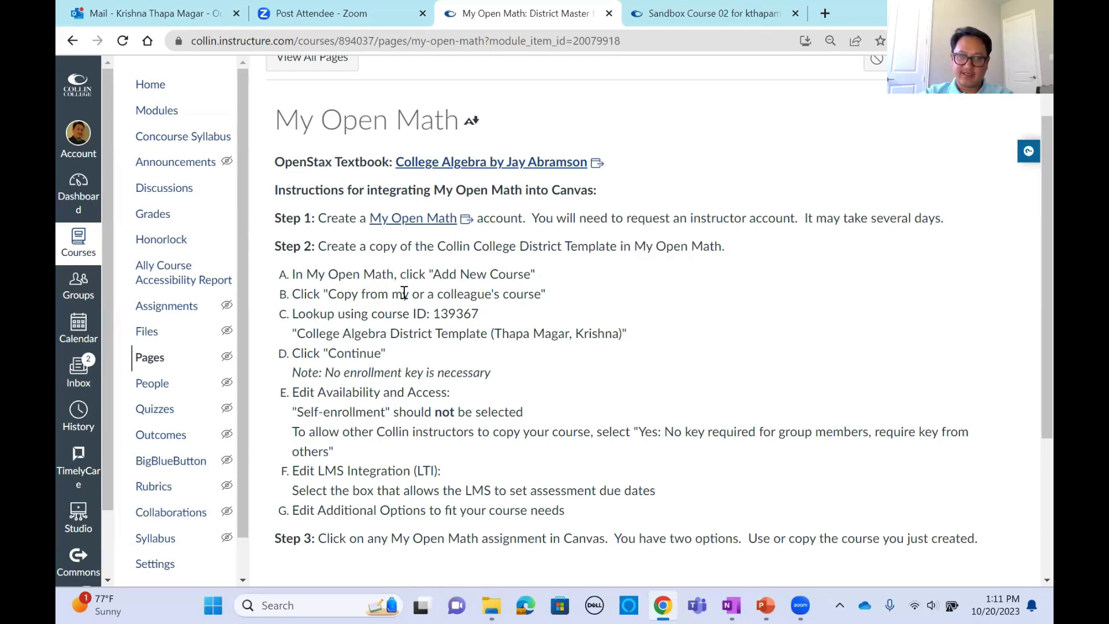
{"action": "scroll", "coordinate": [408, 331], "scroll_direction": "down", "scroll_amount": 3}
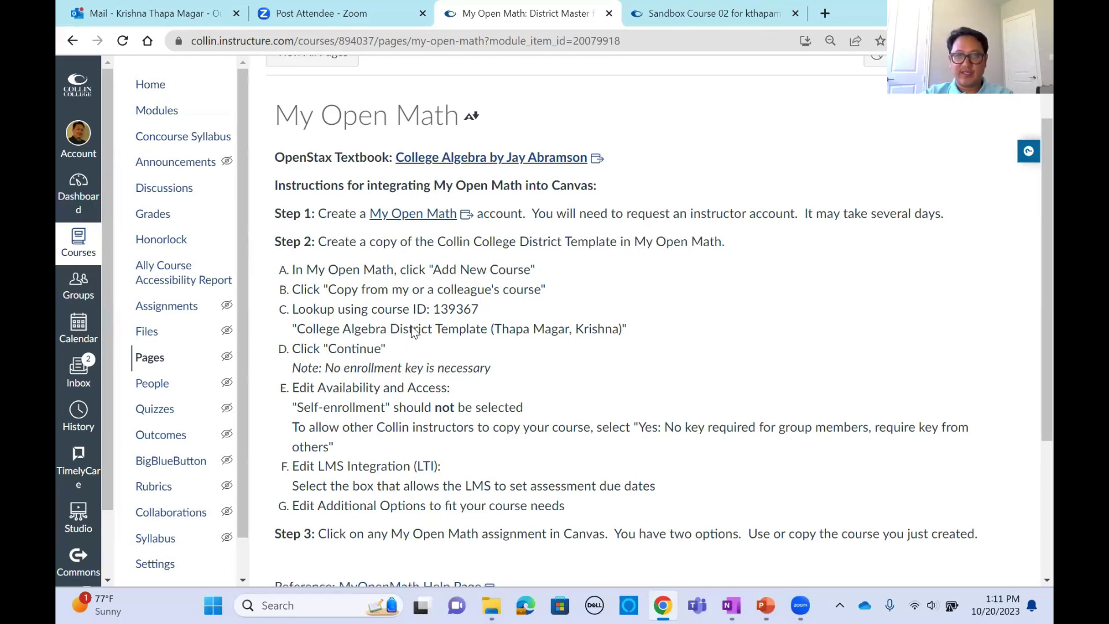
{"action": "scroll", "coordinate": [402, 226], "scroll_direction": "up", "scroll_amount": 1}
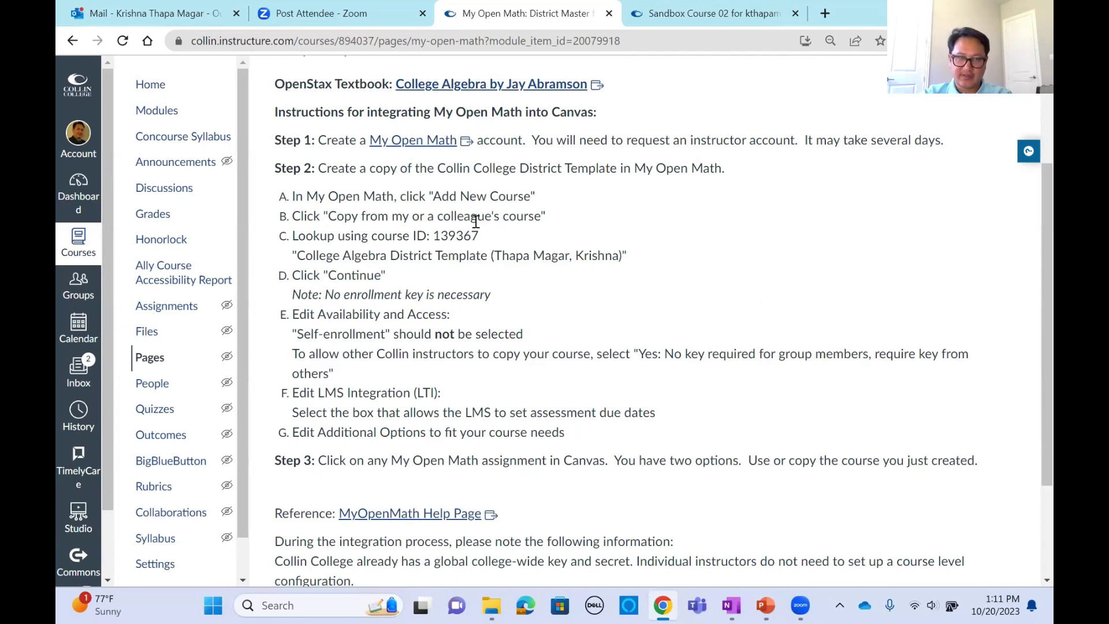
{"action": "double_click", "coordinate": [461, 239]}
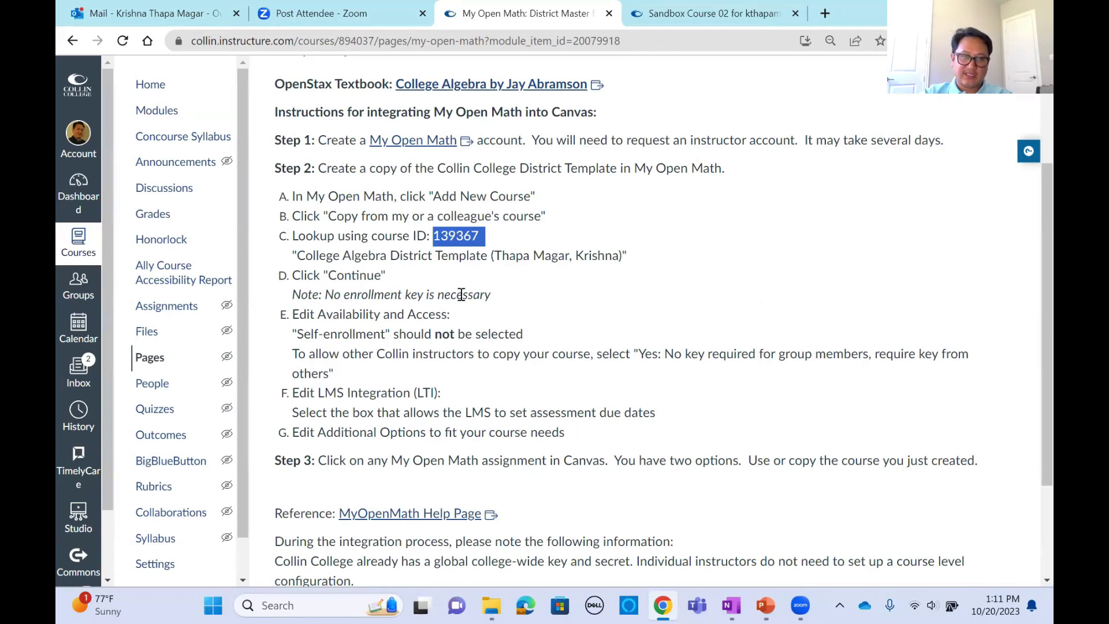
- Highlight the Step 3 instruction about using or copying the course from any My Open Math assignment in Canvas
{"action": "scroll", "coordinate": [635, 322], "scroll_direction": "down", "scroll_amount": 3}
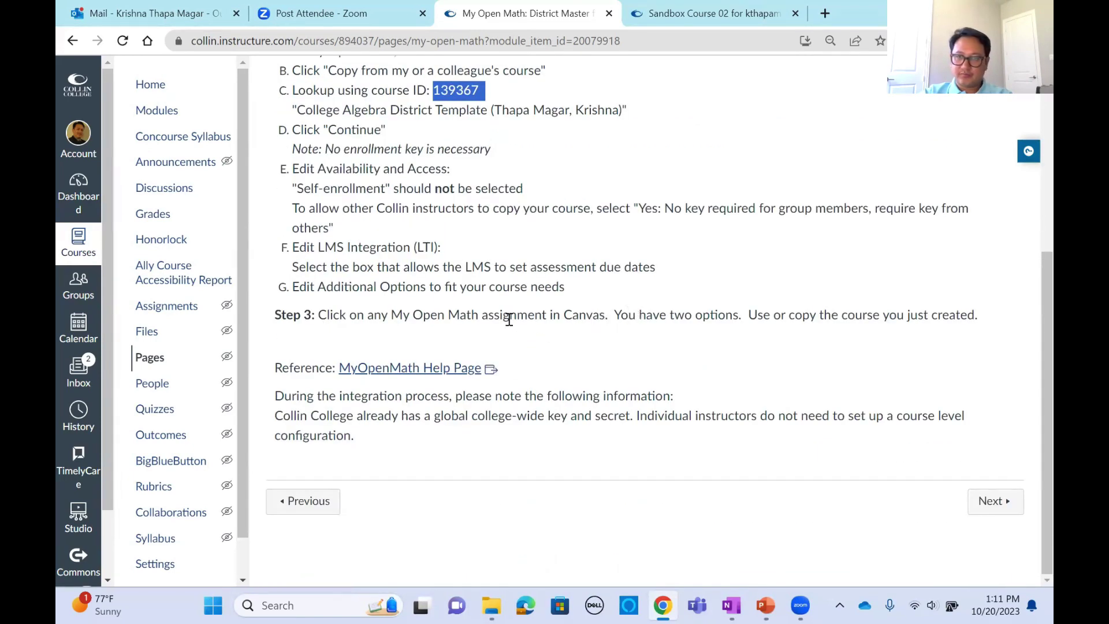
{"action": "left_click_drag", "start_coordinate": [319, 315], "coordinate": [980, 315]}
{"action": "scroll", "coordinate": [619, 230], "scroll_direction": "up", "scroll_amount": 5}
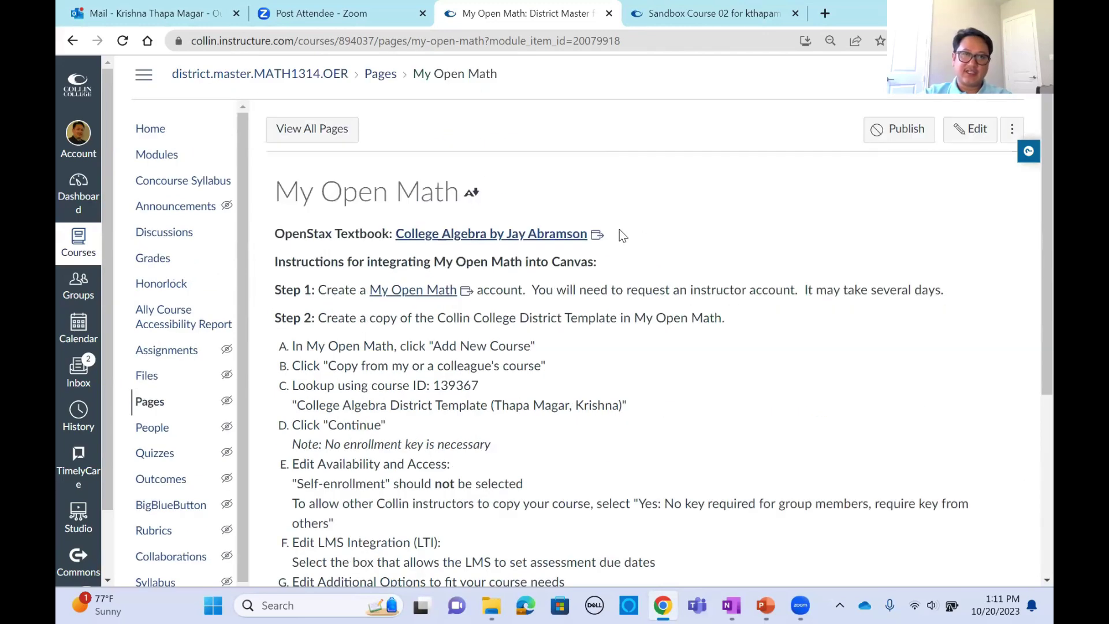
- Return to the modules list and view the "Framework Overview for the Instructor" page
{"action": "left_click", "coordinate": [73, 41]}
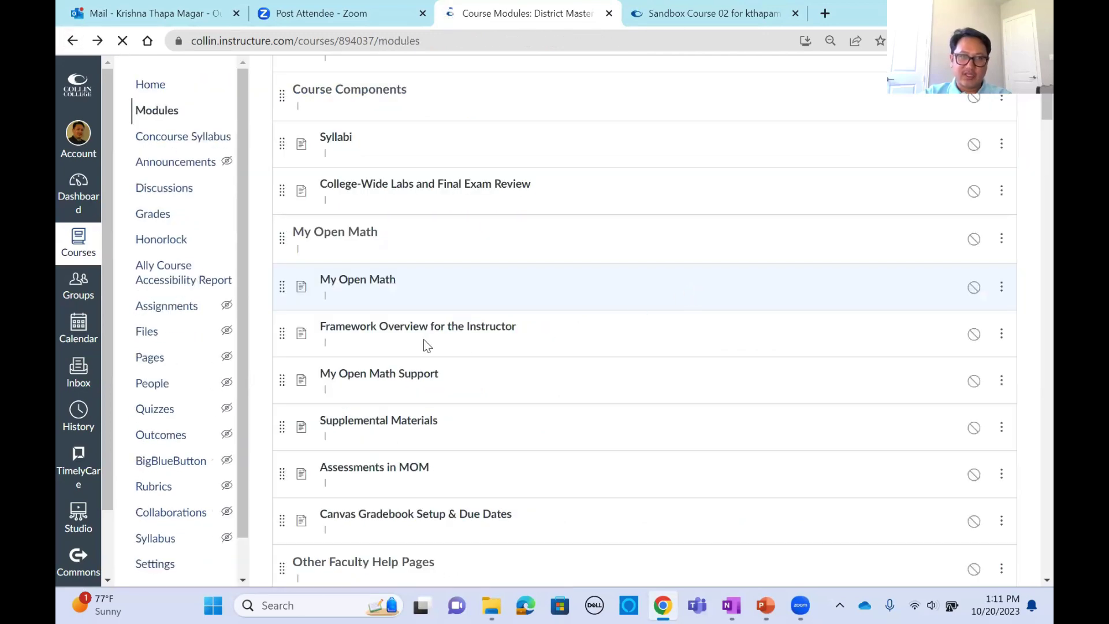
{"action": "scroll", "coordinate": [421, 332], "scroll_direction": "down", "scroll_amount": 1}
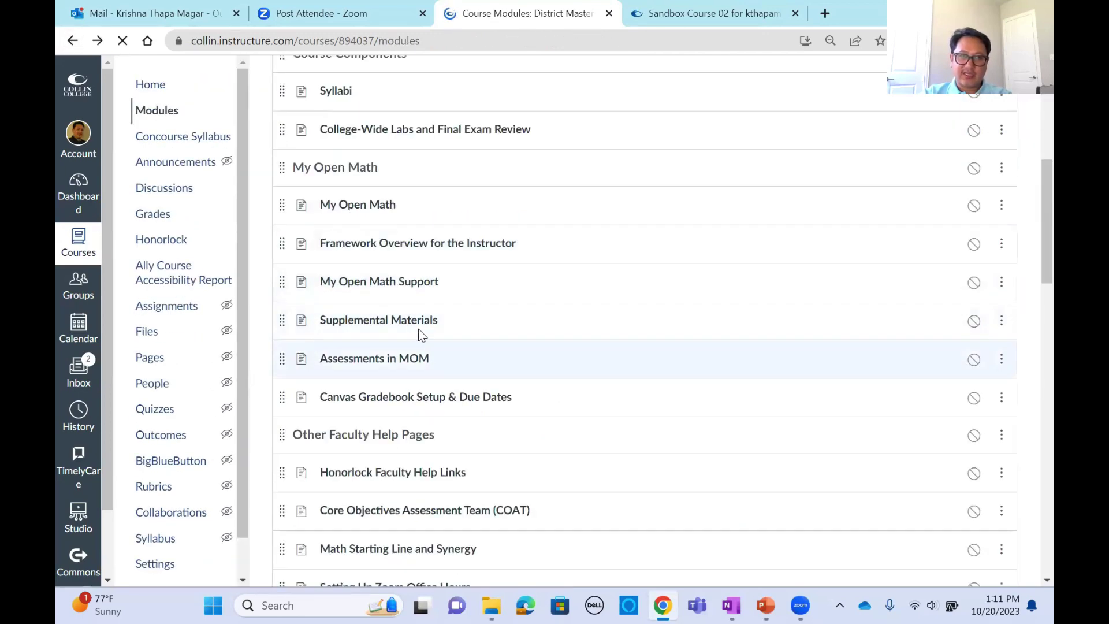
{"action": "left_click", "coordinate": [427, 245]}
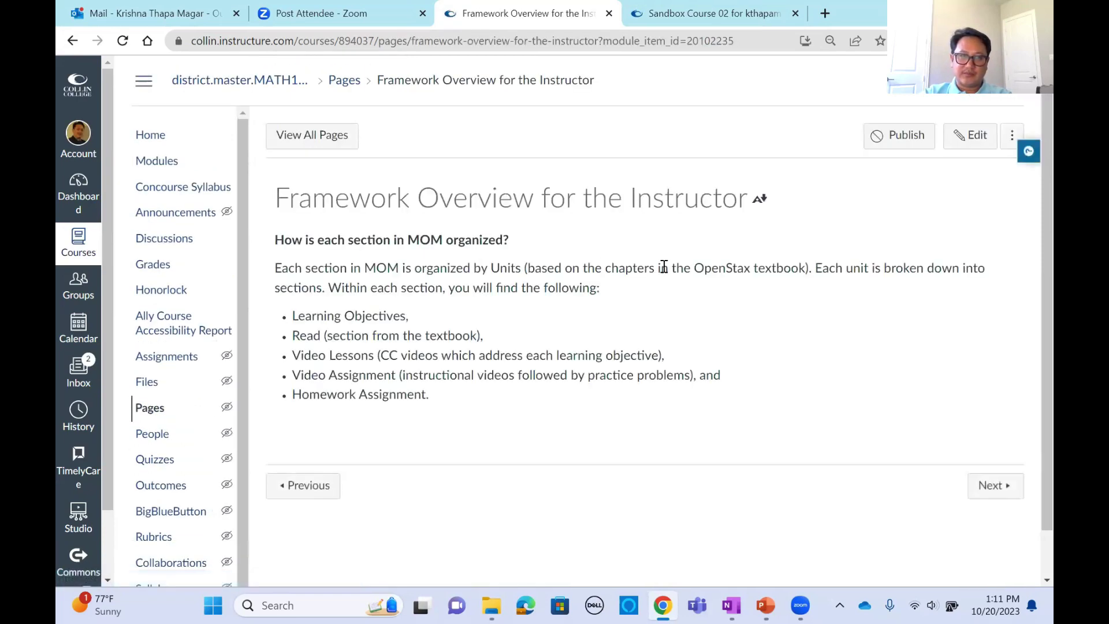
{"action": "scroll", "coordinate": [353, 279], "scroll_direction": "down", "scroll_amount": 1}
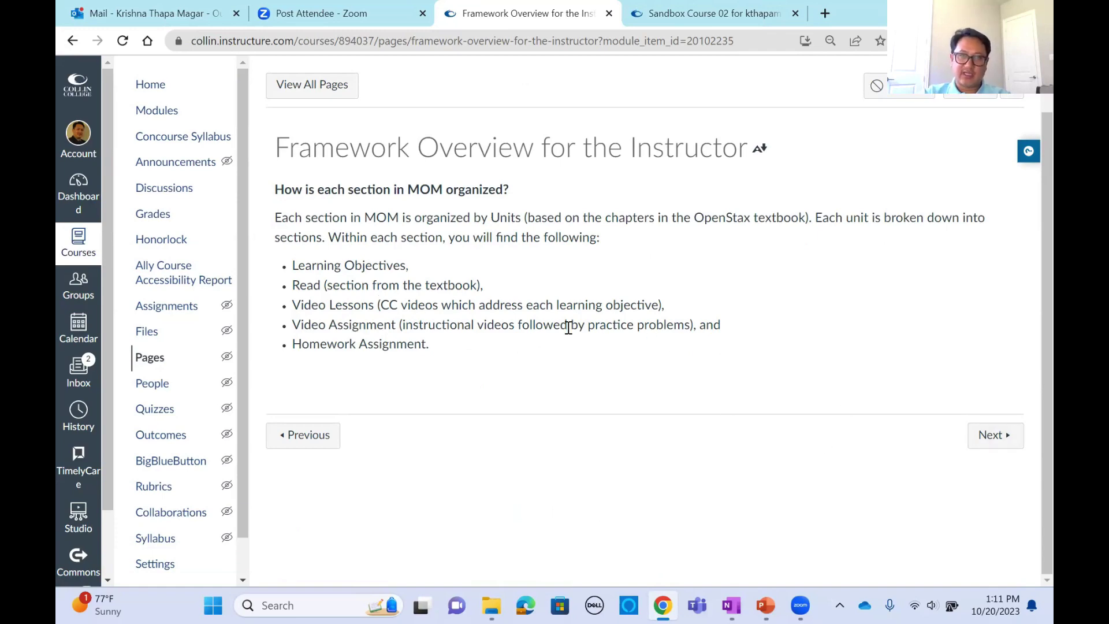
- Review the technical support statement on the following "My Open Math Support" page, and return to the modules list
{"action": "left_click", "coordinate": [1003, 448]}
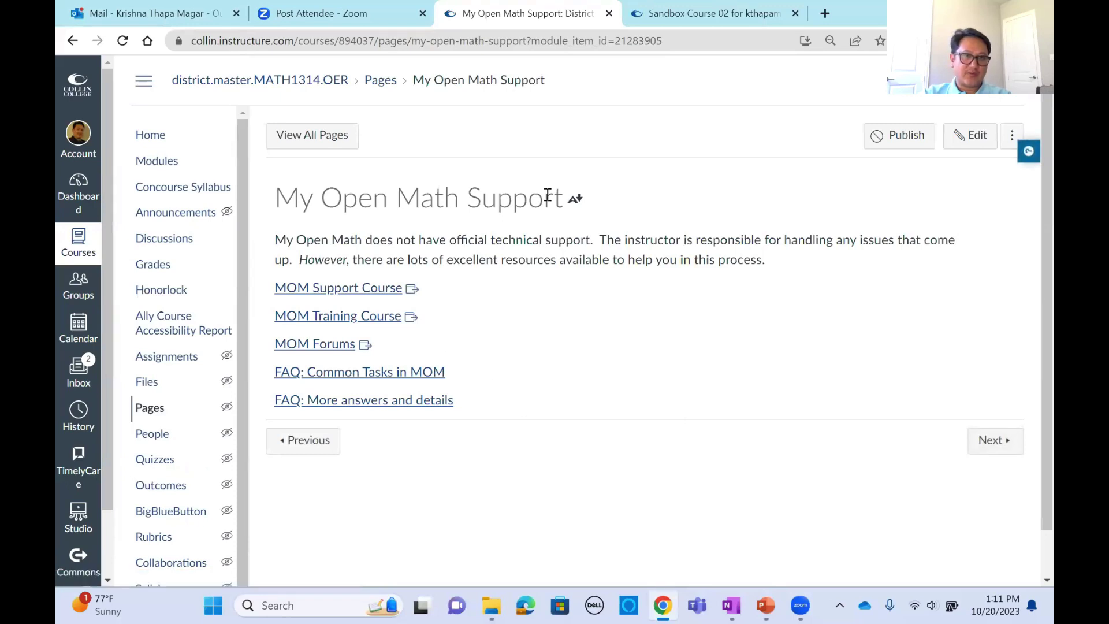
{"action": "left_click_drag", "start_coordinate": [316, 239], "coordinate": [276, 240]}
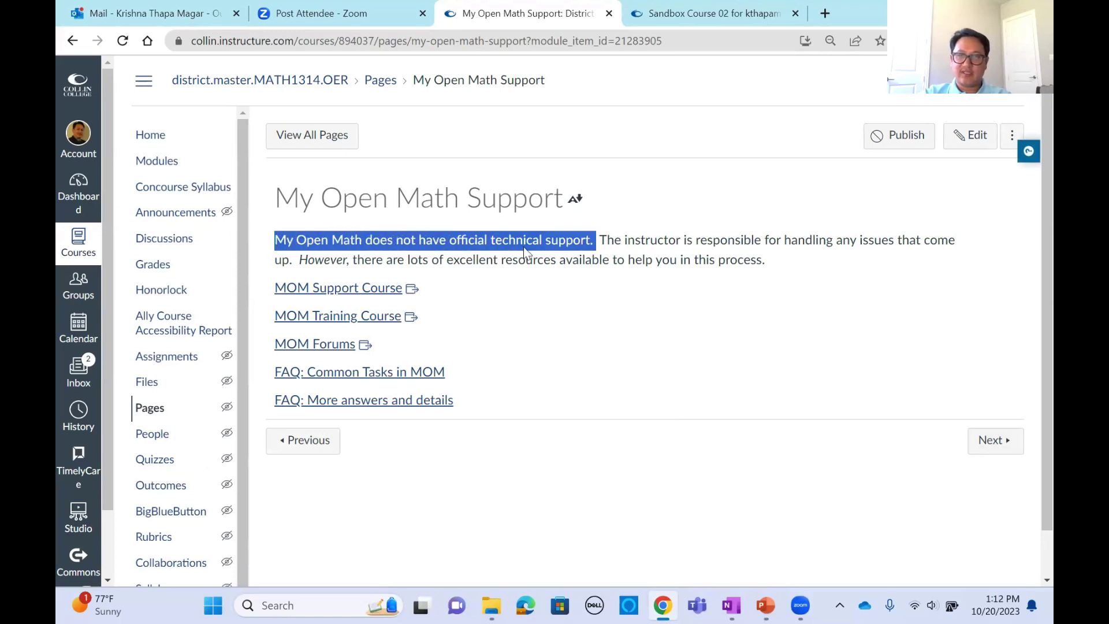
{"action": "left_click", "coordinate": [598, 239]}
{"action": "left_click_drag", "start_coordinate": [598, 239], "coordinate": [268, 244]}
{"action": "left_click", "coordinate": [465, 244]}
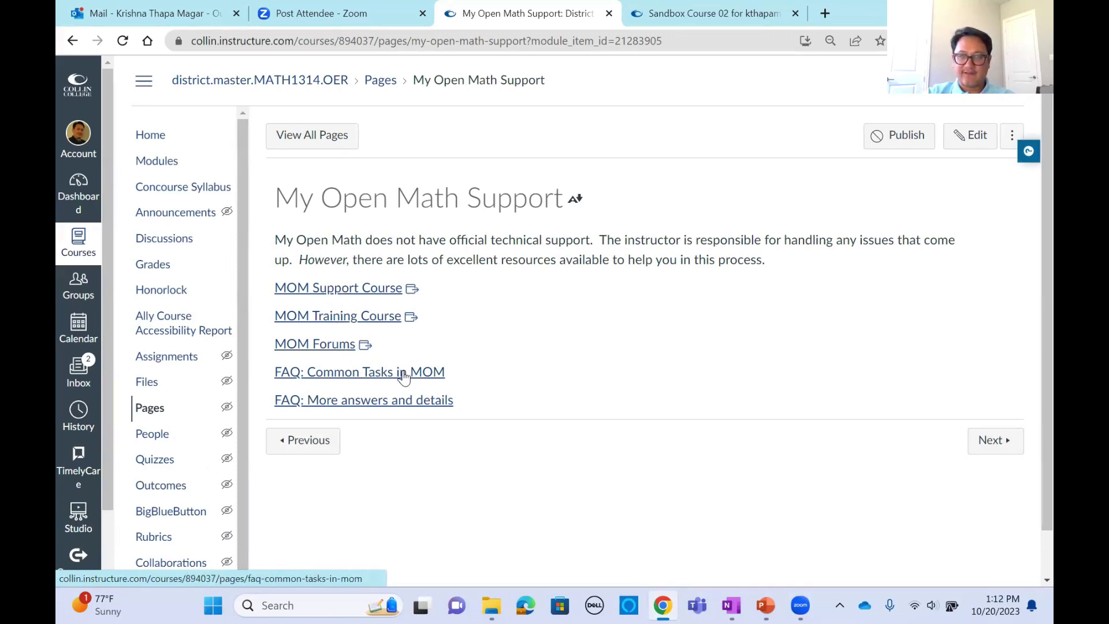
{"action": "left_click", "coordinate": [72, 41]}
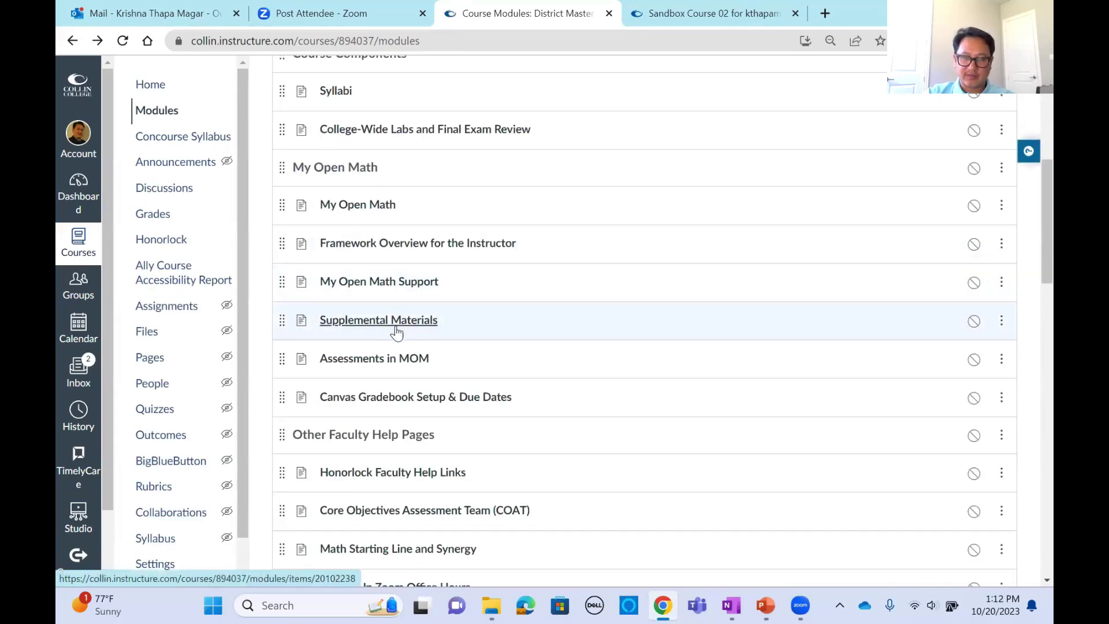
- Open the "Assessments in MOM" page and highlight its title and the opening words of the placeholder assignments recommendation
{"action": "left_click", "coordinate": [369, 361]}
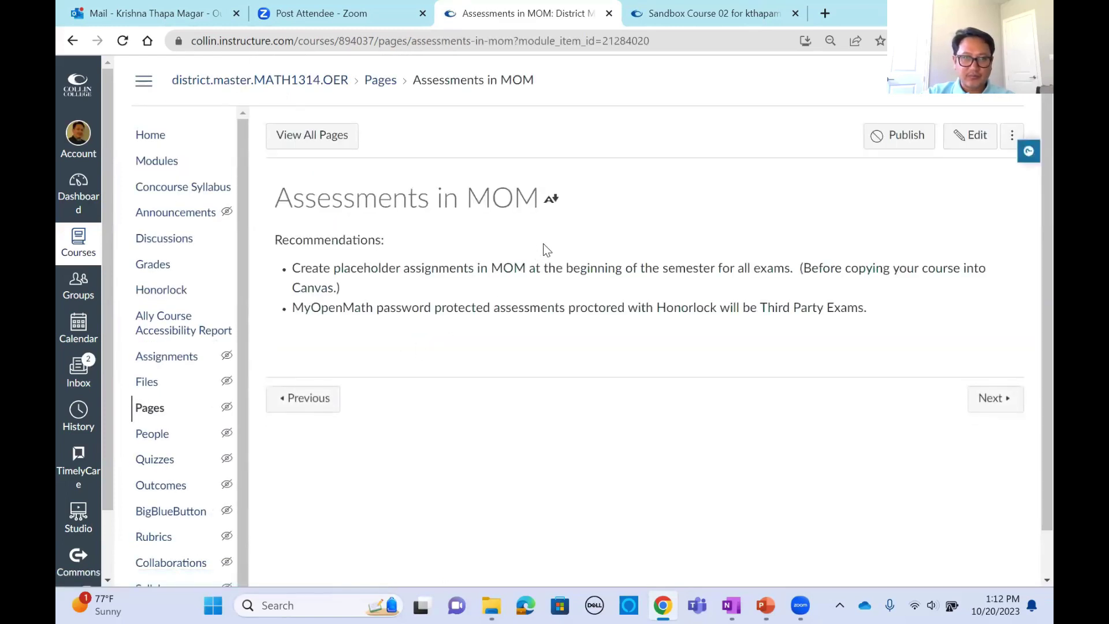
{"action": "triple_click", "coordinate": [366, 208]}
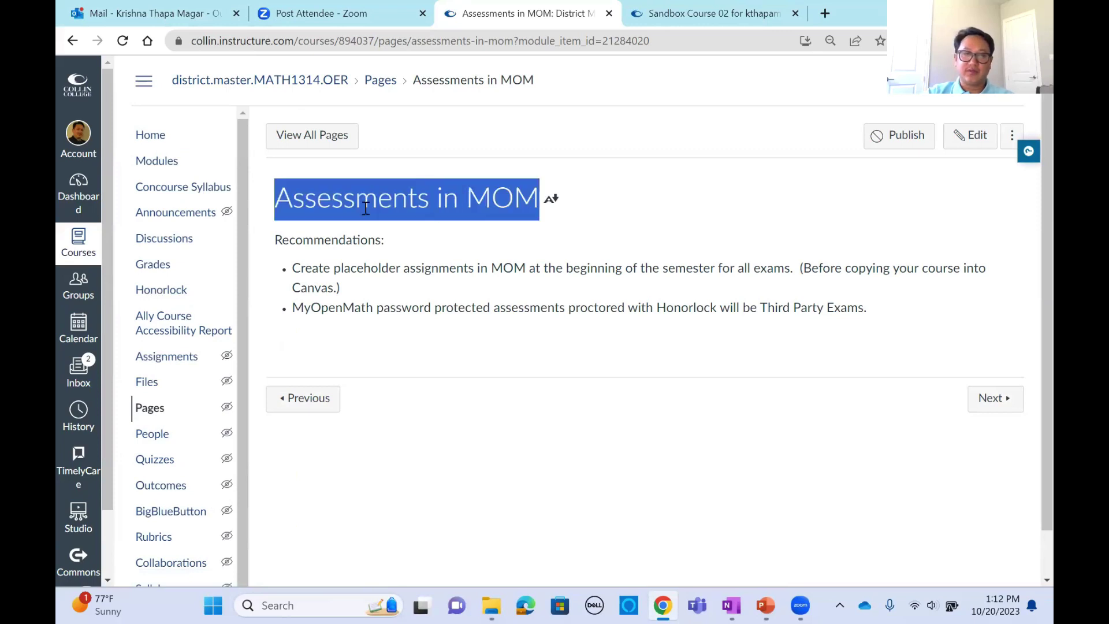
{"action": "left_click", "coordinate": [366, 208]}
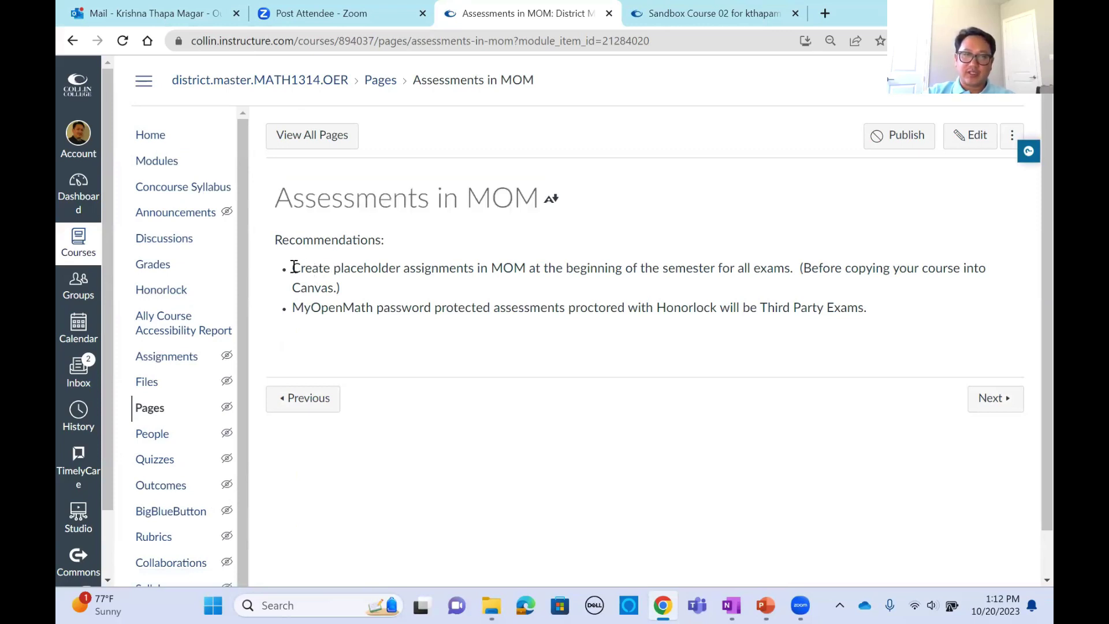
{"action": "left_click_drag", "start_coordinate": [294, 267], "coordinate": [460, 272]}
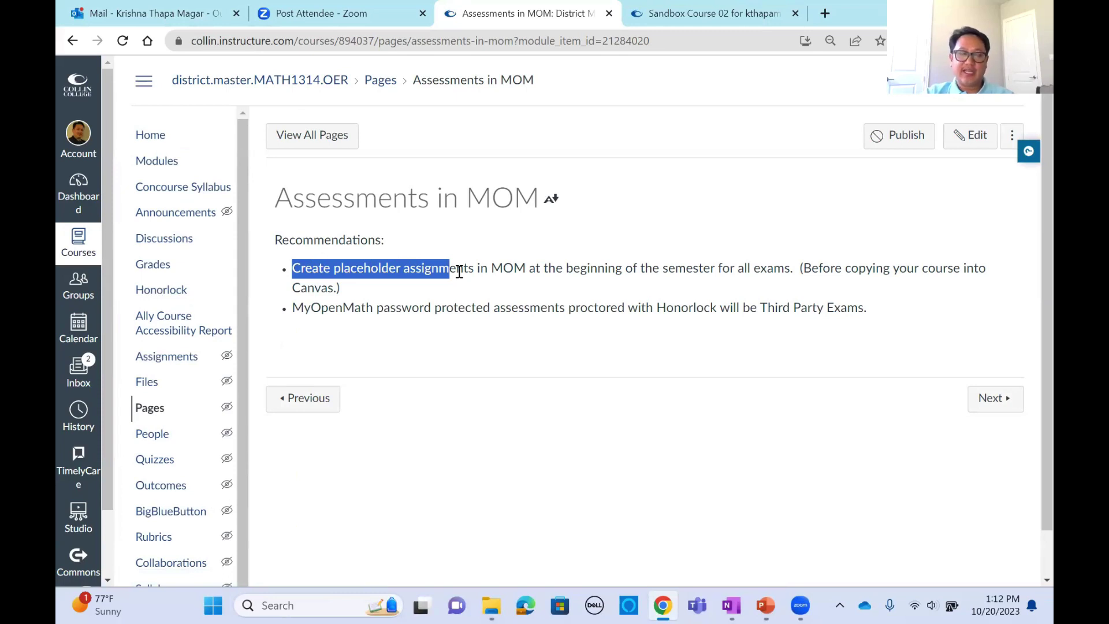
{"action": "left_click", "coordinate": [460, 271]}
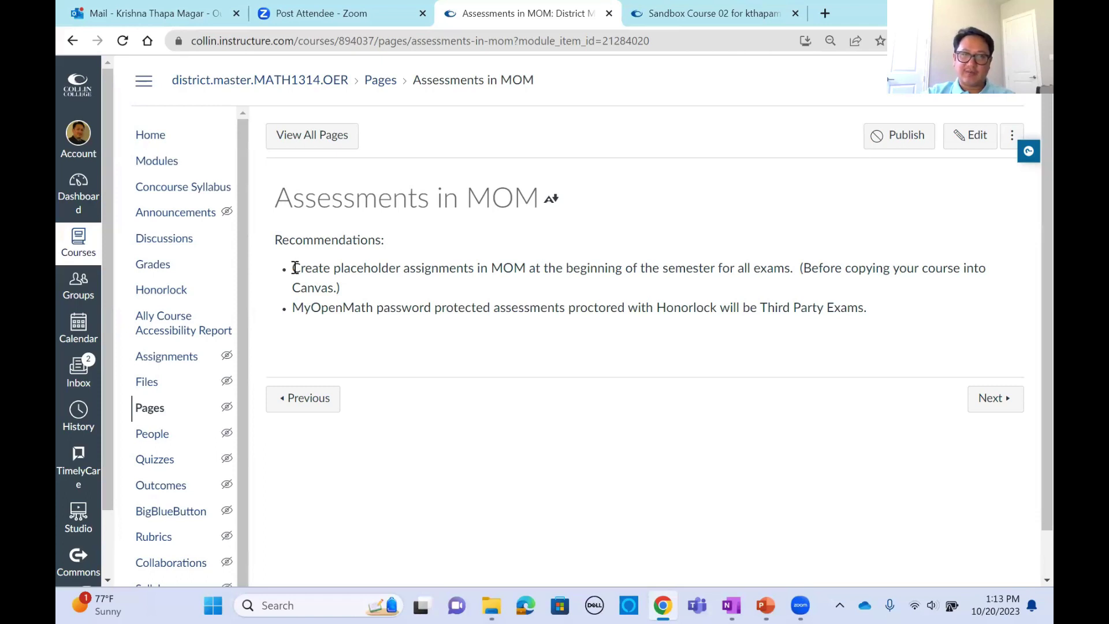
- Highlight the recommendation to create placeholder assignments in MOM at the beginning of the semester for all exams
{"action": "left_click_drag", "start_coordinate": [295, 267], "coordinate": [304, 268]}
{"action": "left_click", "coordinate": [378, 270]}
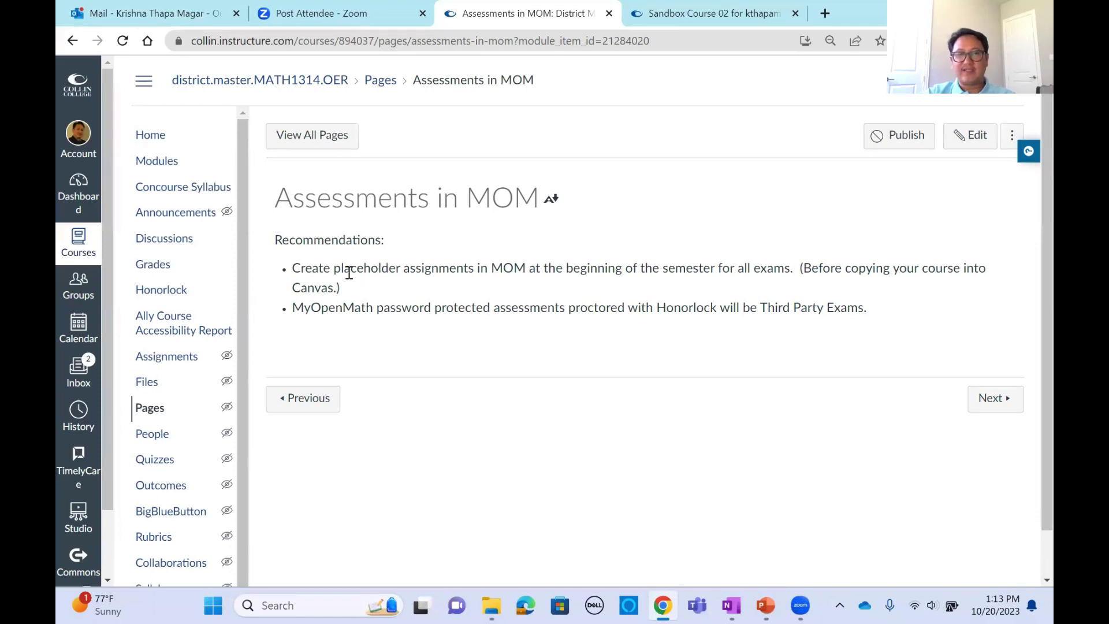
{"action": "left_click_drag", "start_coordinate": [296, 268], "coordinate": [508, 278]}
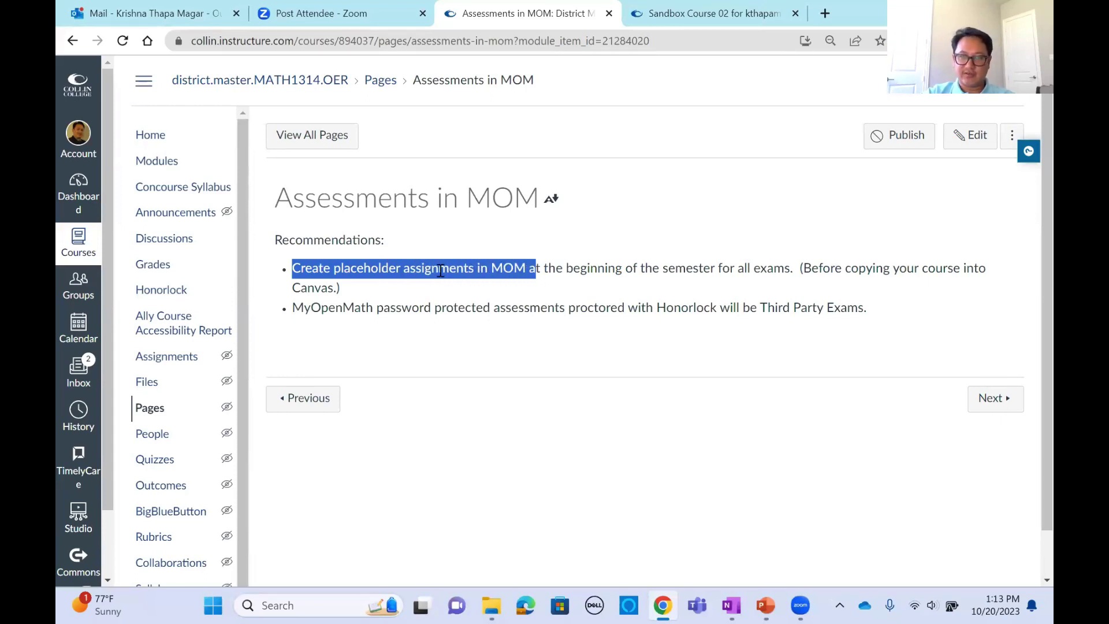
{"action": "left_click", "coordinate": [366, 275]}
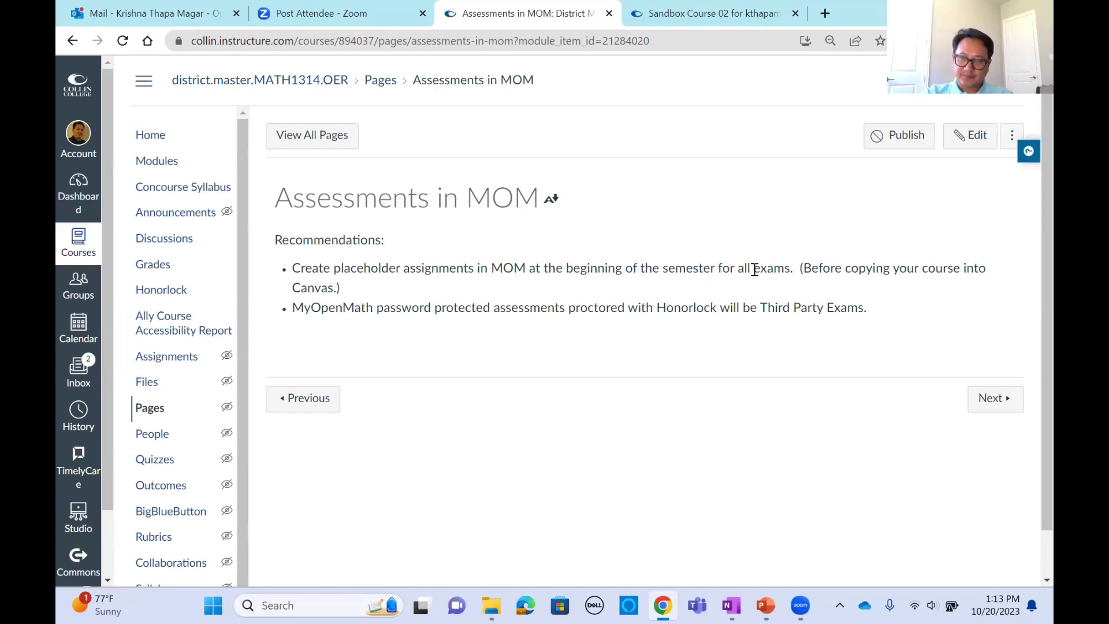
{"action": "left_click_drag", "start_coordinate": [792, 270], "coordinate": [535, 270]}
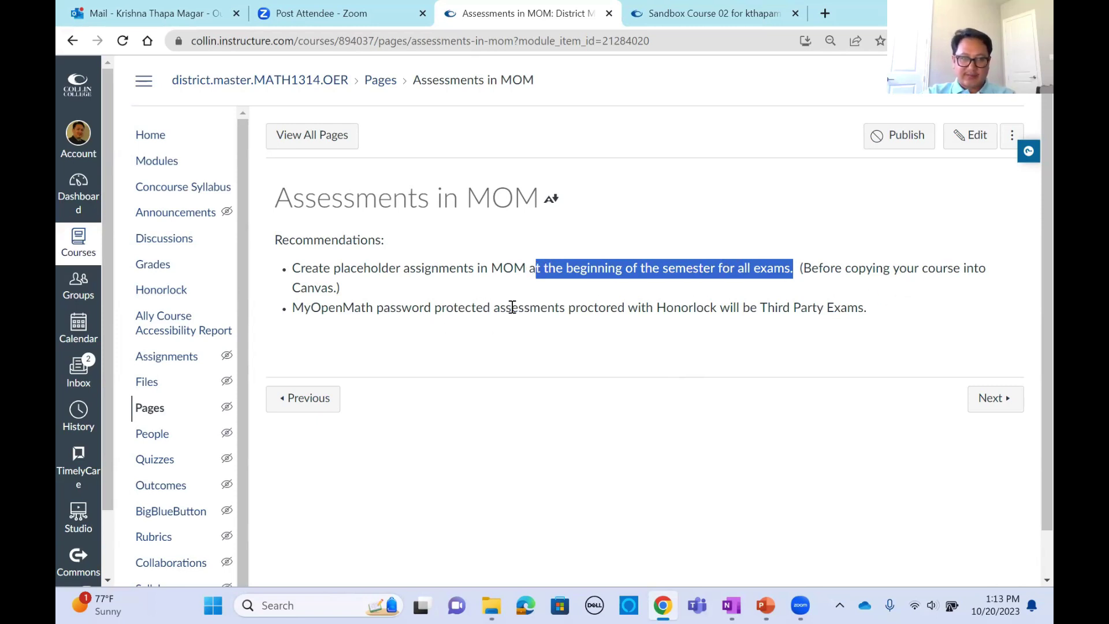
- Highlight the recommendation about MyOpenMath password protected assessments proctored with Honorlock, then clear the highlight
{"action": "left_click_drag", "start_coordinate": [865, 310], "coordinate": [291, 310]}
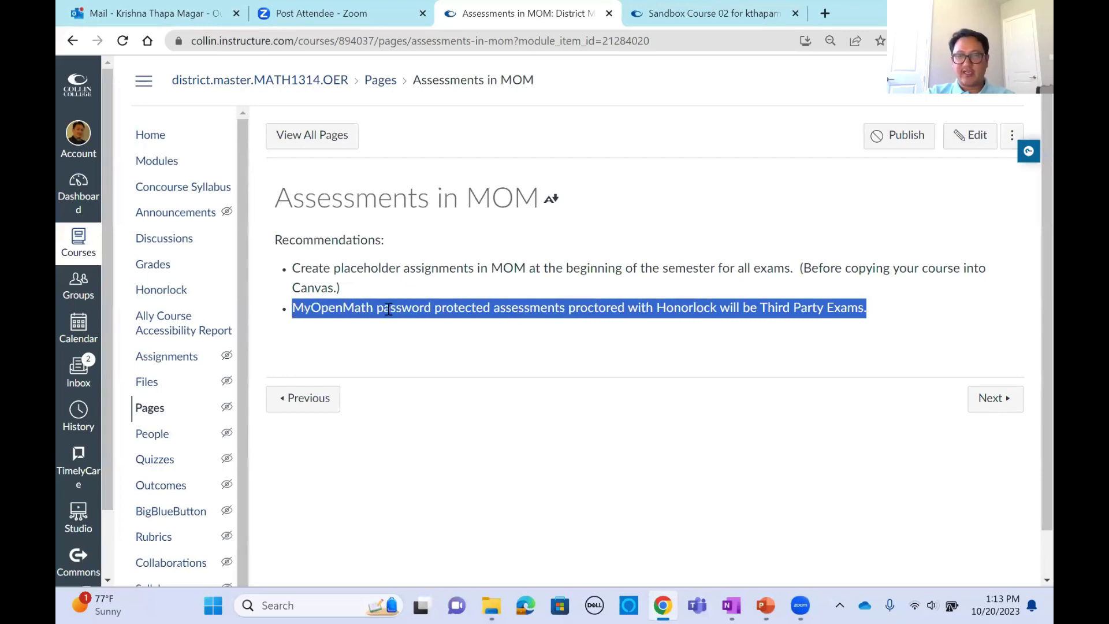
{"action": "left_click", "coordinate": [877, 310]}
{"action": "left_click_drag", "start_coordinate": [877, 310], "coordinate": [284, 308]}
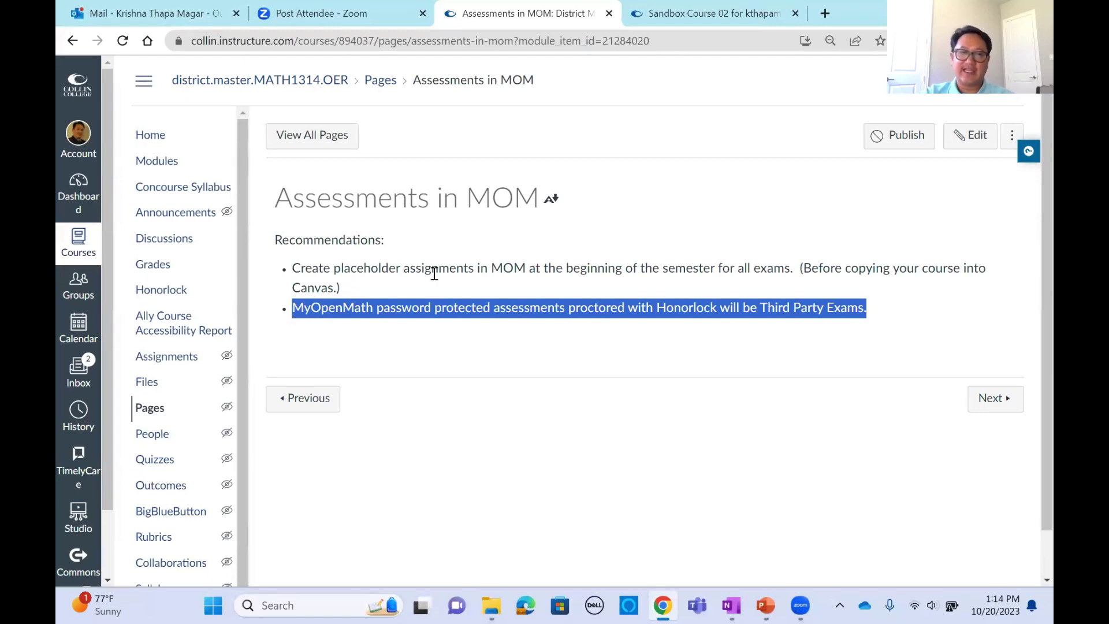
{"action": "left_click", "coordinate": [377, 285]}
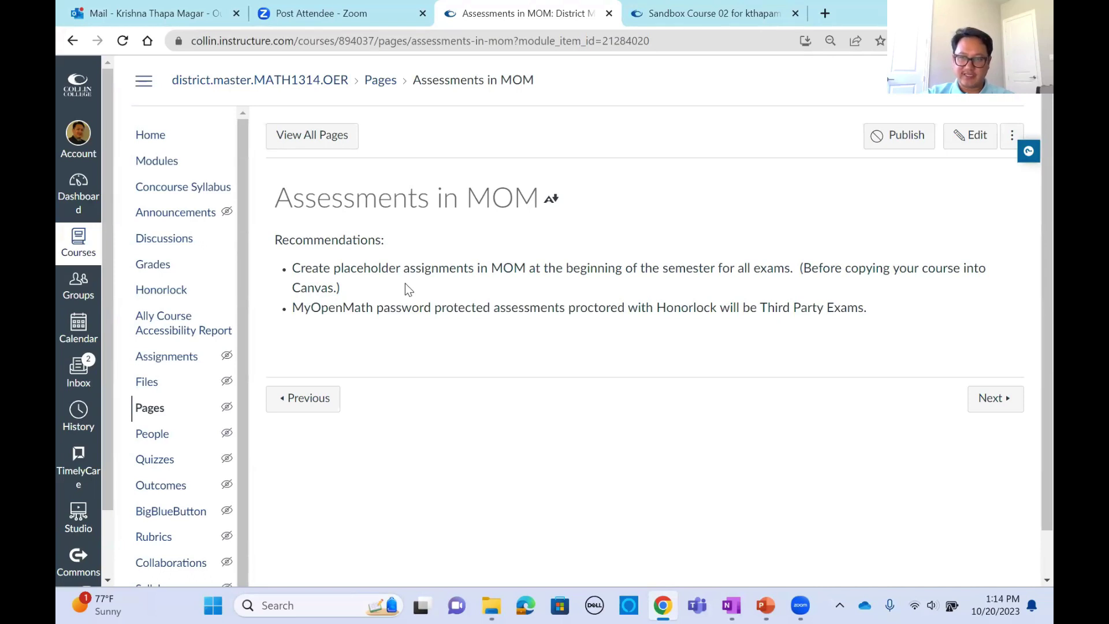
- Return to the modules list and open the "Canvas Gradebook Setup & Due Dates" page
{"action": "left_click", "coordinate": [73, 41]}
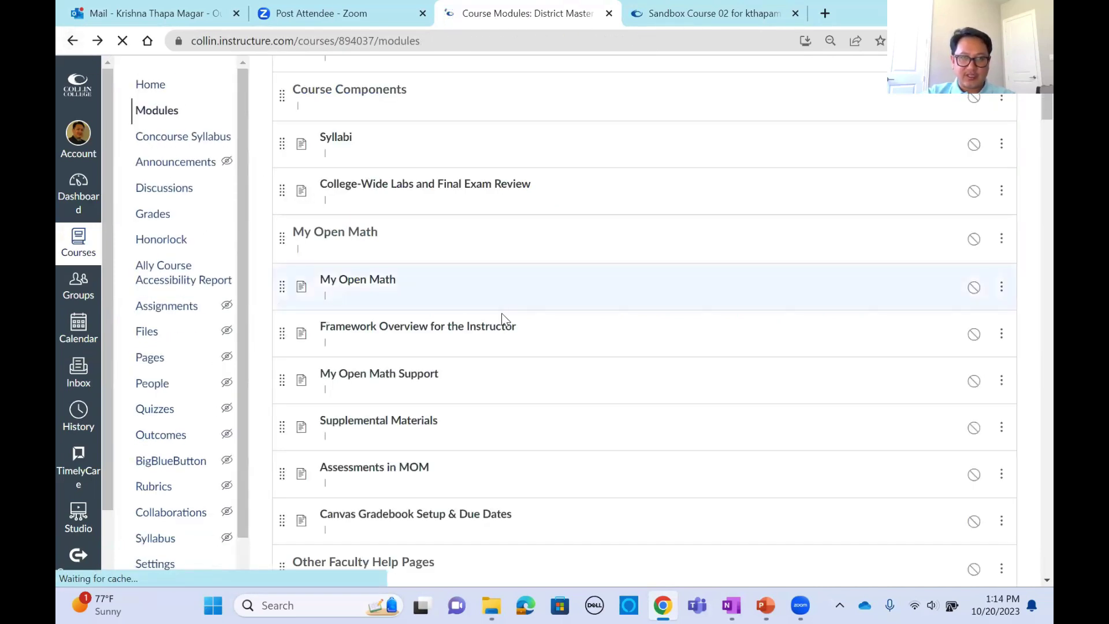
{"action": "scroll", "coordinate": [429, 462], "scroll_direction": "down", "scroll_amount": 4}
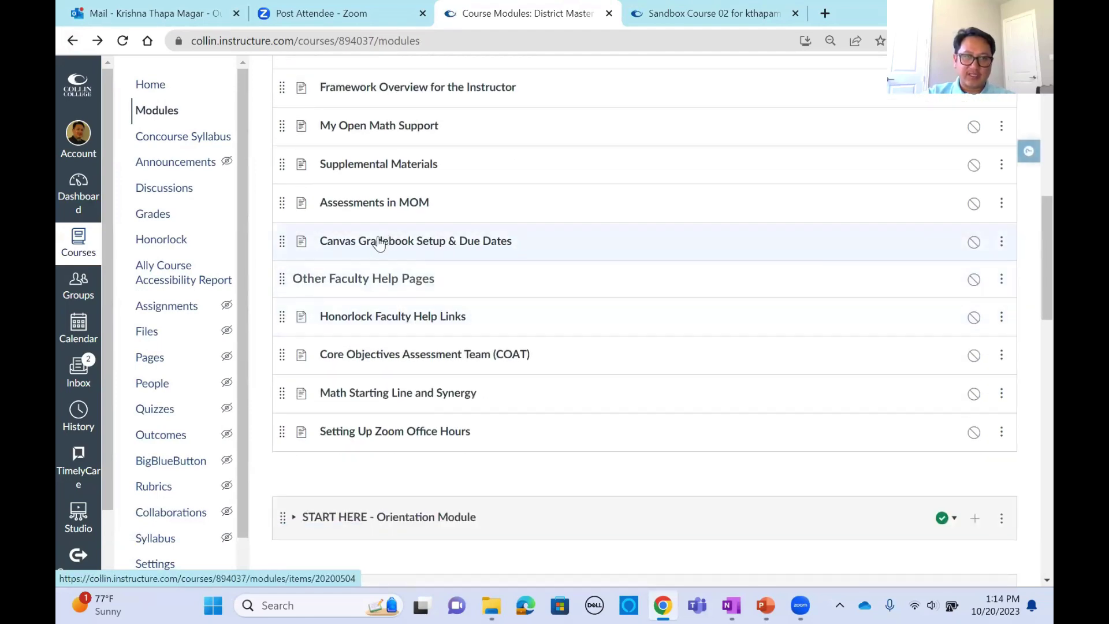
{"action": "left_click", "coordinate": [378, 243]}
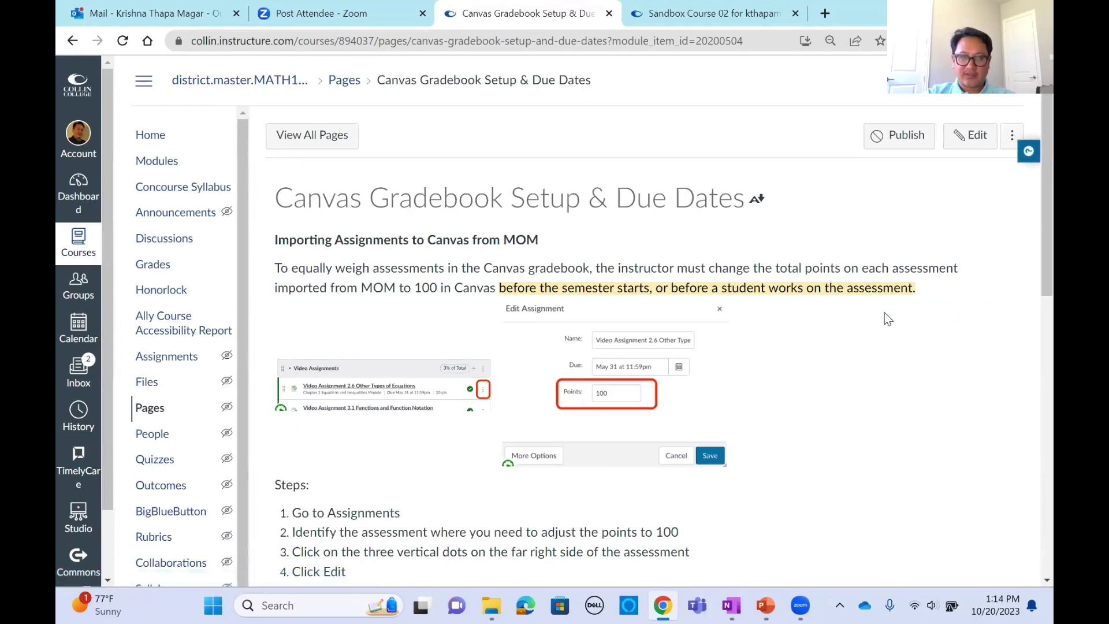
- Examine the instructions for importing assignments from MOM, changing their total points, and letting Canvas set MOM due dates
{"action": "scroll", "coordinate": [840, 322], "scroll_direction": "down", "scroll_amount": 7}
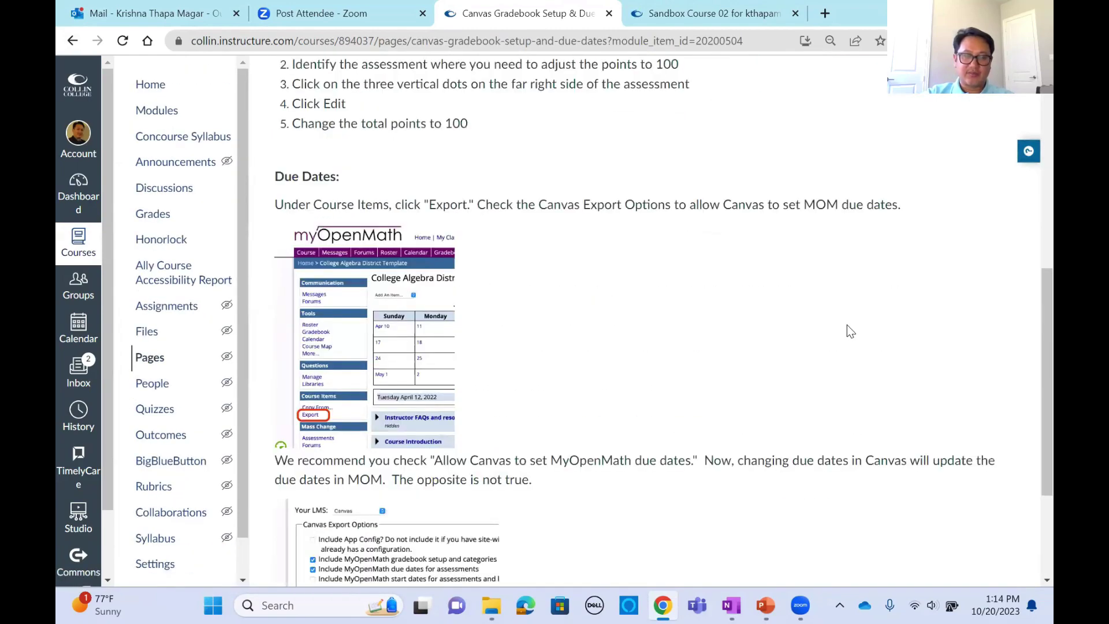
{"action": "scroll", "coordinate": [847, 324], "scroll_direction": "up", "scroll_amount": 7}
{"action": "scroll", "coordinate": [847, 325], "scroll_direction": "down", "scroll_amount": 10}
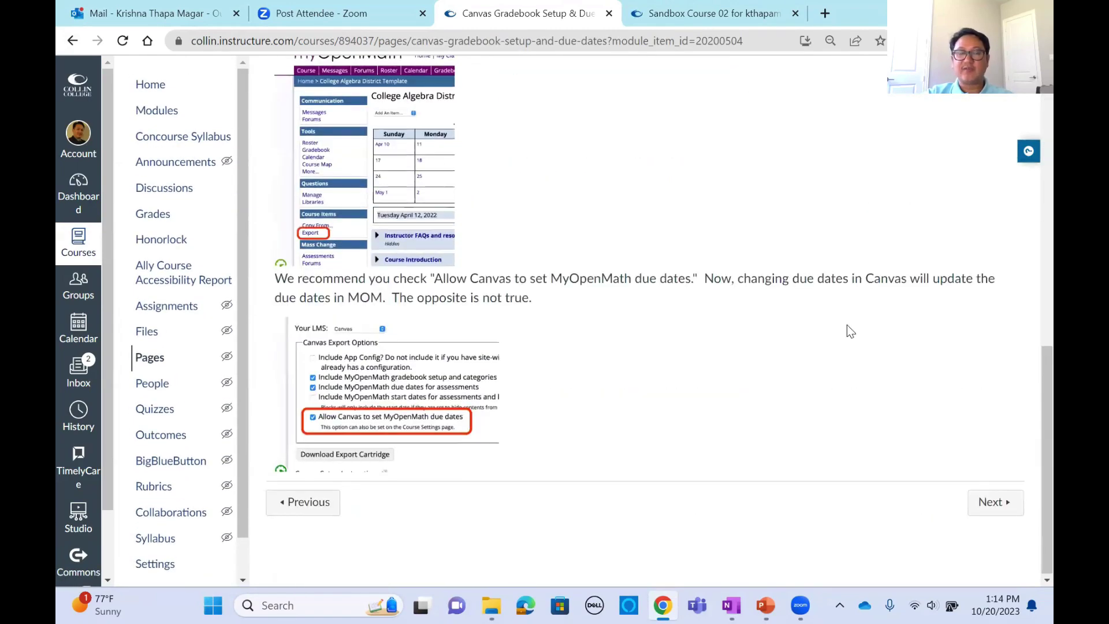
{"action": "scroll", "coordinate": [847, 325], "scroll_direction": "up", "scroll_amount": 8}
{"action": "scroll", "coordinate": [847, 325], "scroll_direction": "down", "scroll_amount": 7}
{"action": "scroll", "coordinate": [847, 325], "scroll_direction": "up", "scroll_amount": 8}
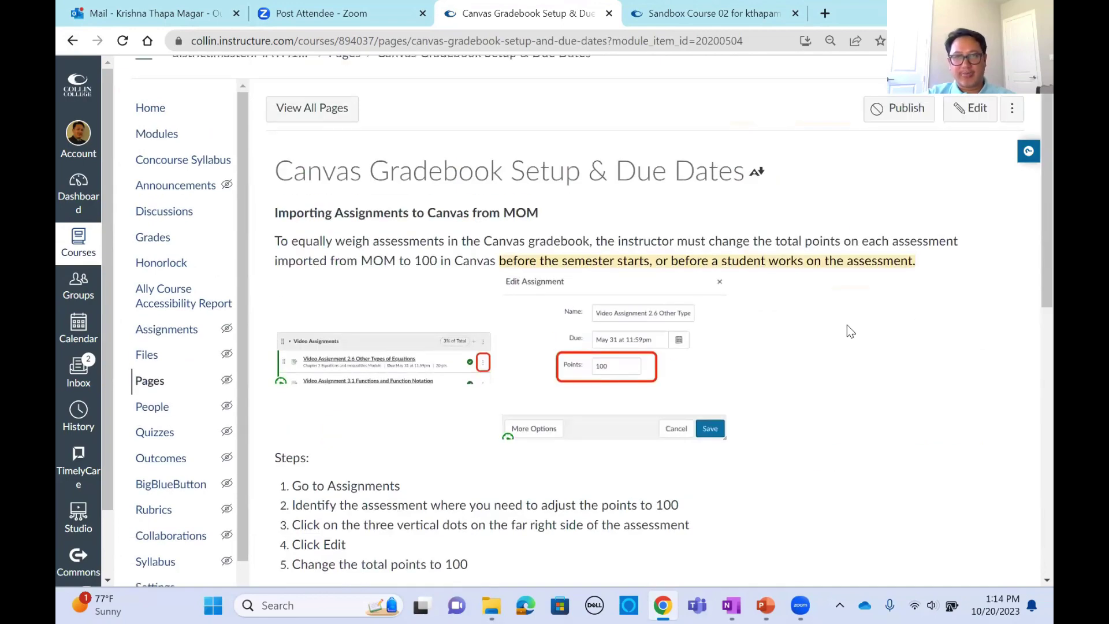
{"action": "scroll", "coordinate": [846, 325], "scroll_direction": "down", "scroll_amount": 10}
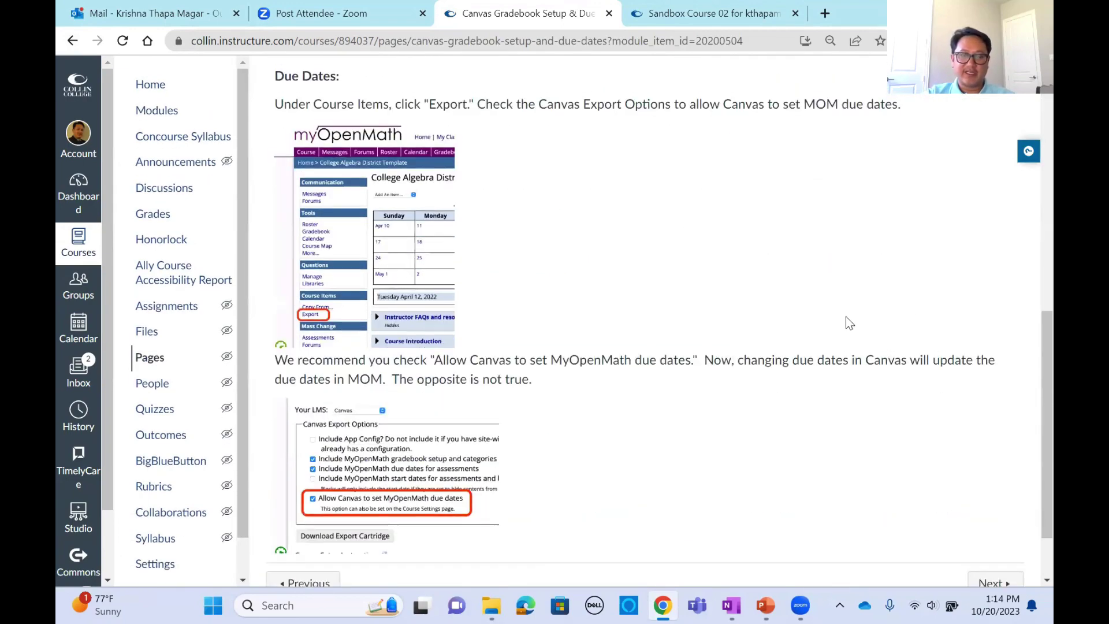
{"action": "scroll", "coordinate": [847, 325], "scroll_direction": "up", "scroll_amount": 8}
{"action": "scroll", "coordinate": [849, 323], "scroll_direction": "up", "scroll_amount": 4}
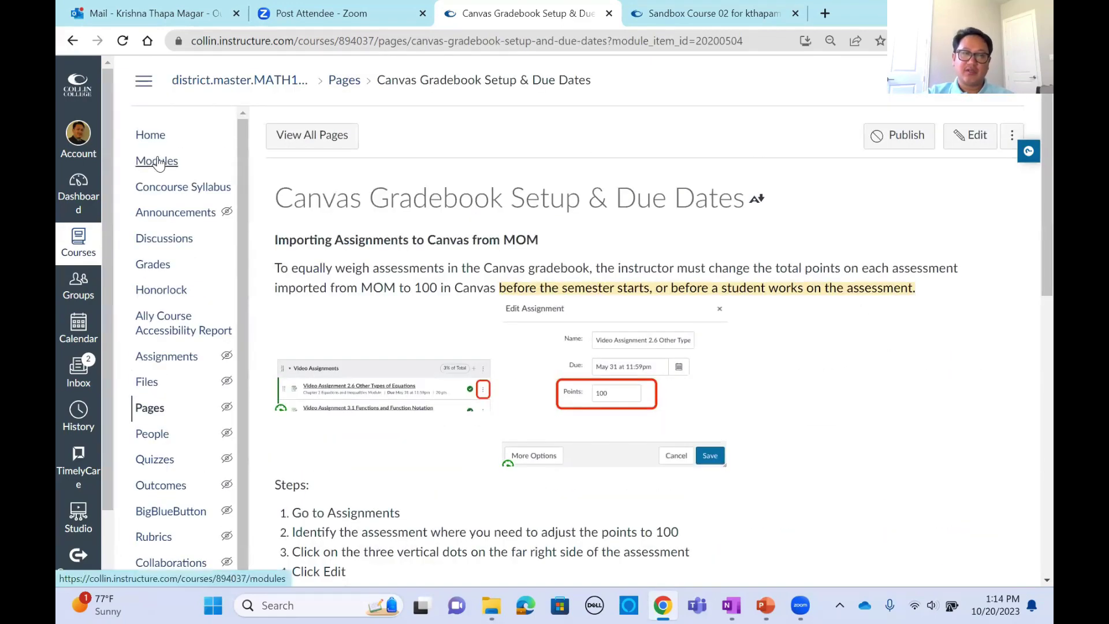
- Return to the modules list, look over the remaining faculty help pages, and collapse the "Information for Framework Adopters" module
{"action": "left_click", "coordinate": [157, 163]}
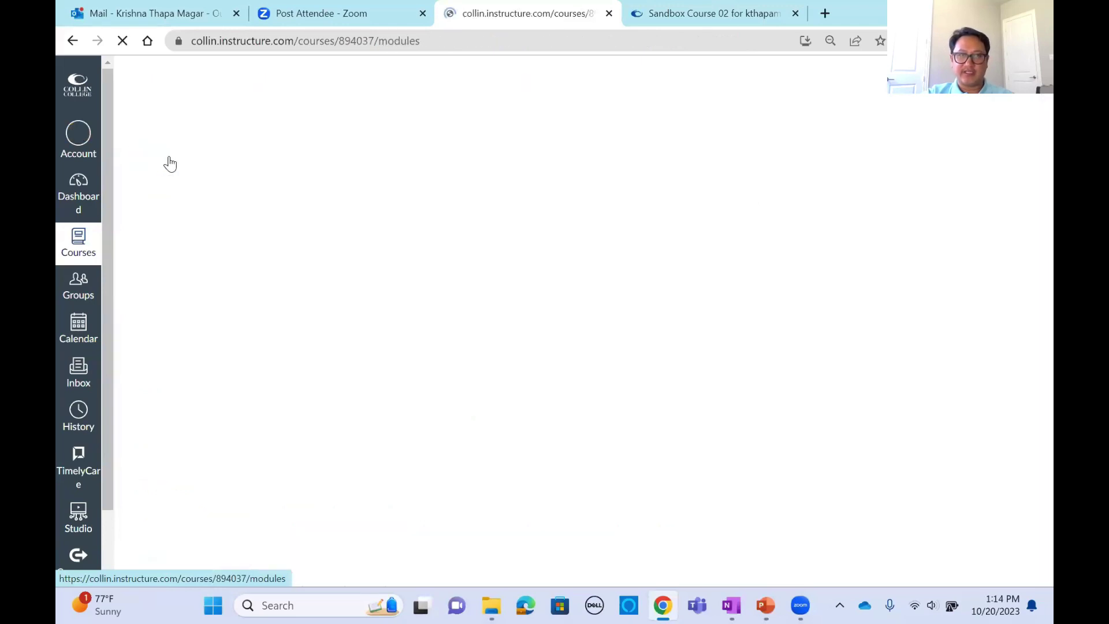
{"action": "scroll", "coordinate": [562, 270], "scroll_direction": "down", "scroll_amount": 9}
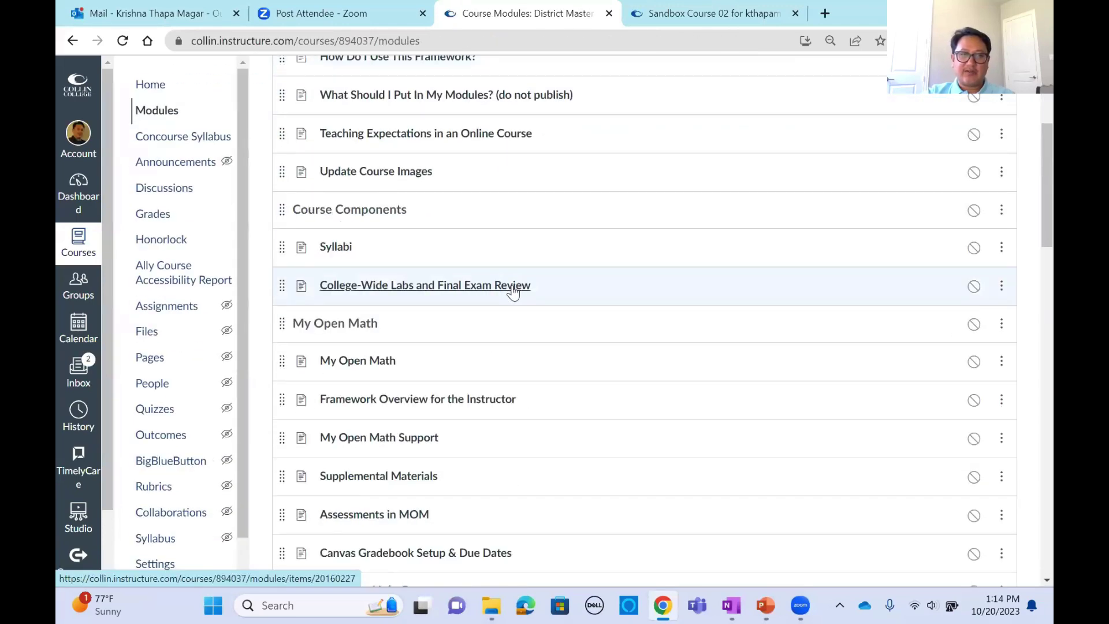
{"action": "scroll", "coordinate": [513, 292], "scroll_direction": "down", "scroll_amount": 4}
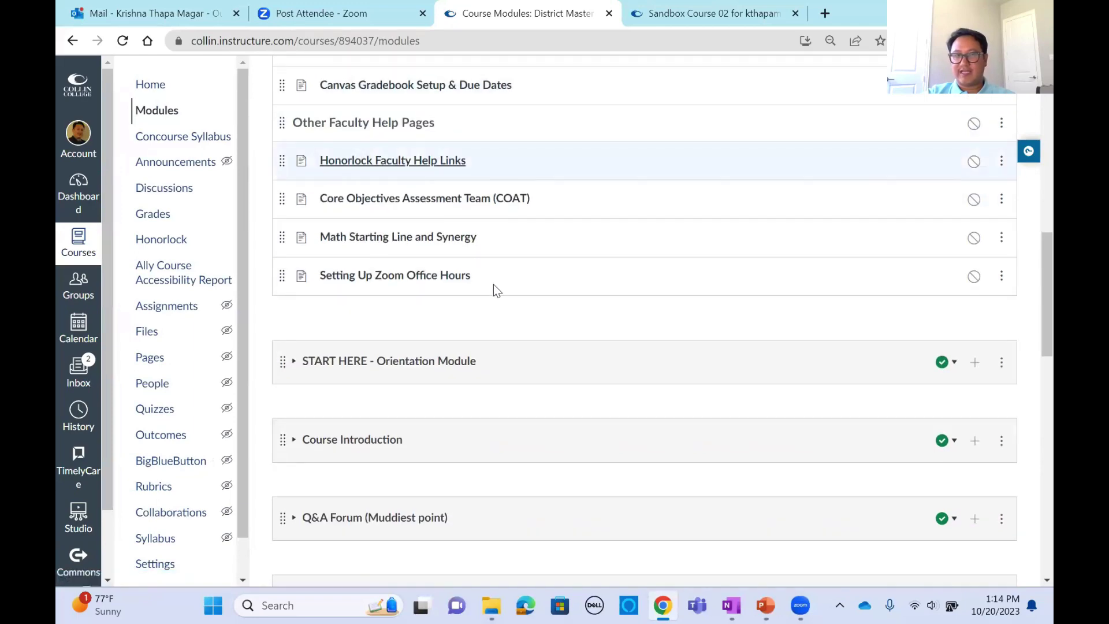
{"action": "scroll", "coordinate": [602, 245], "scroll_direction": "up", "scroll_amount": 12}
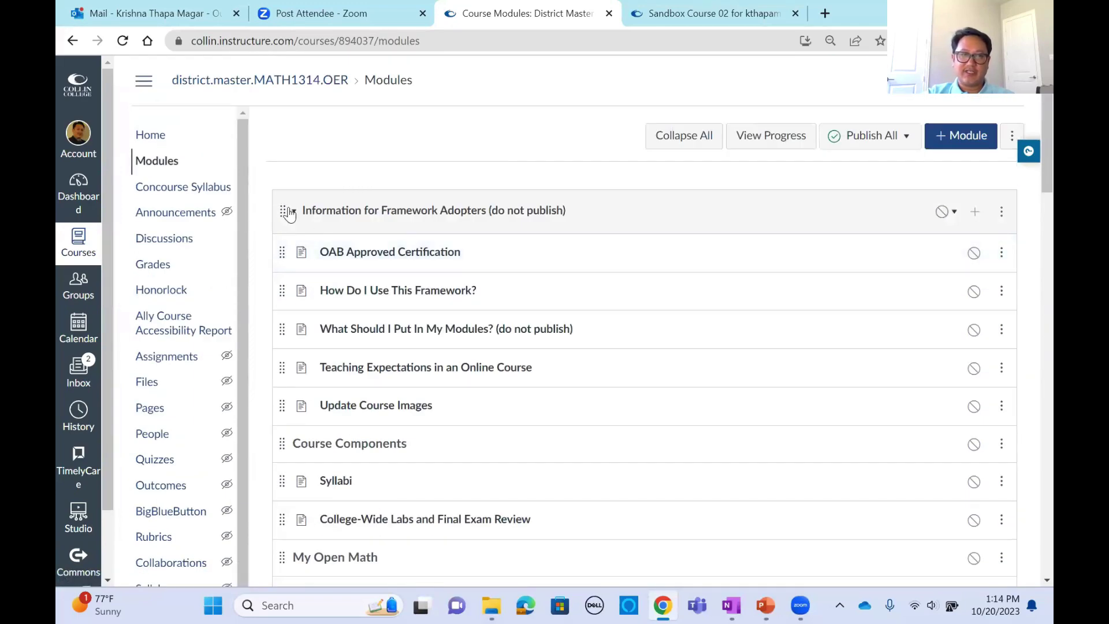
{"action": "left_click", "coordinate": [292, 213]}
- Expand the "START HERE - Orientation Module", look through its items, and collapse it again
{"action": "scroll", "coordinate": [306, 220], "scroll_direction": "down", "scroll_amount": 1}
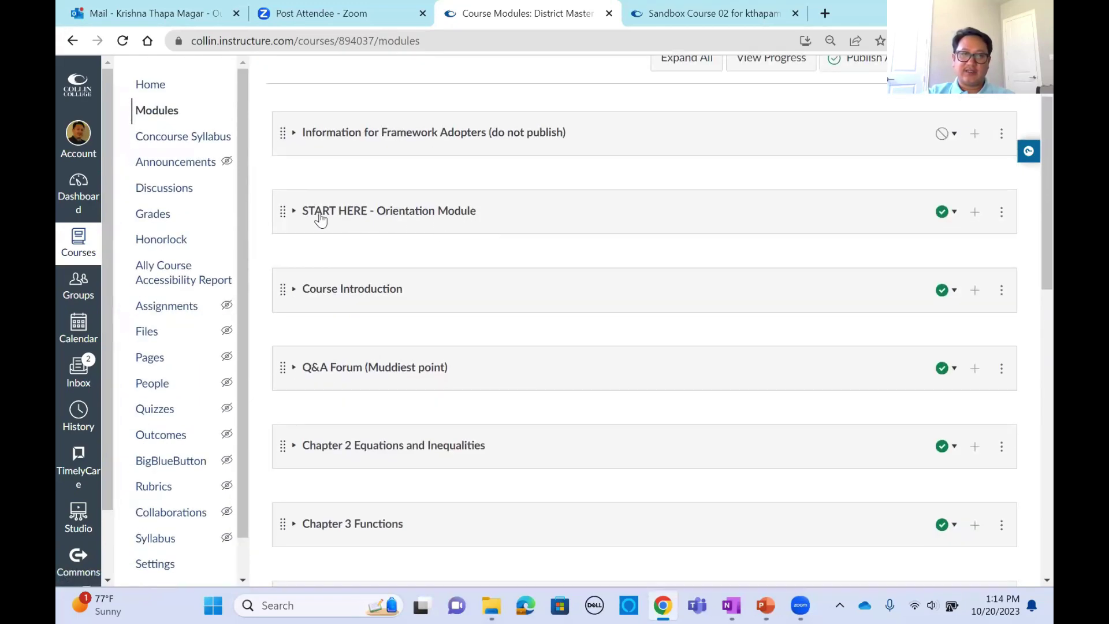
{"action": "left_click", "coordinate": [293, 211]}
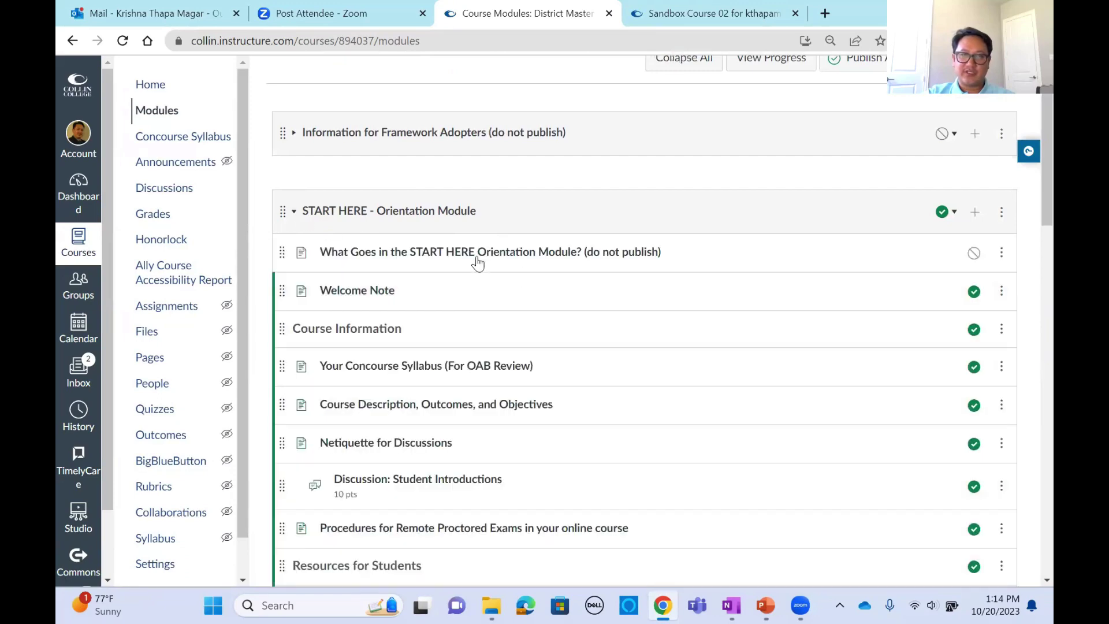
{"action": "scroll", "coordinate": [639, 280], "scroll_direction": "down", "scroll_amount": 5}
{"action": "scroll", "coordinate": [304, 186], "scroll_direction": "up", "scroll_amount": 5}
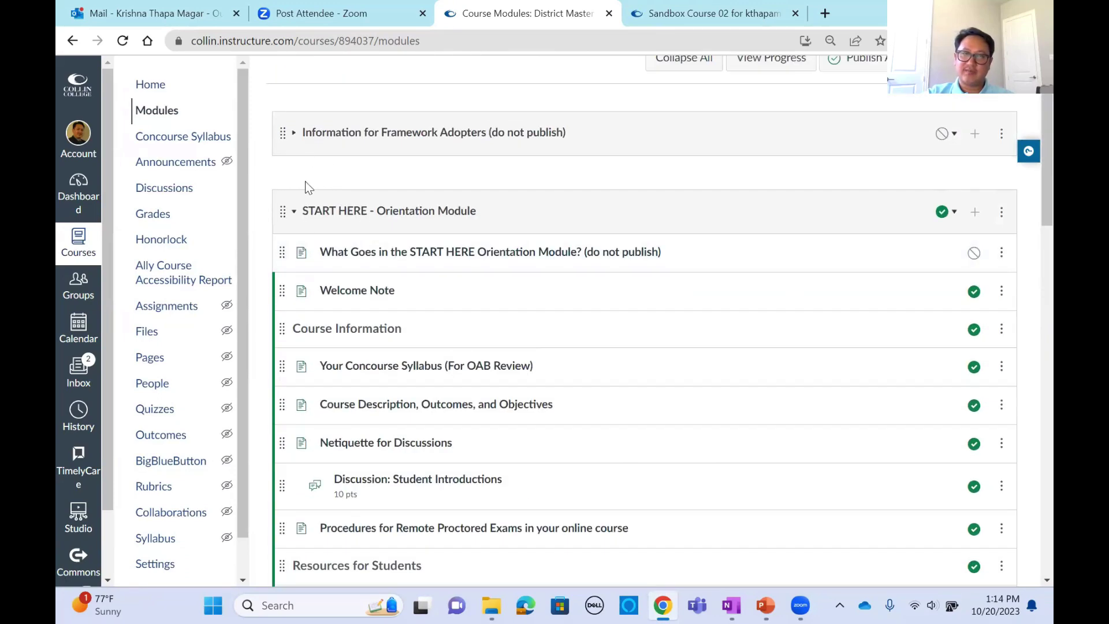
{"action": "left_click", "coordinate": [292, 214]}
- Expand the "Course Introduction" module and open its "Textbook Information" page
{"action": "scroll", "coordinate": [359, 175], "scroll_direction": "down", "scroll_amount": 2}
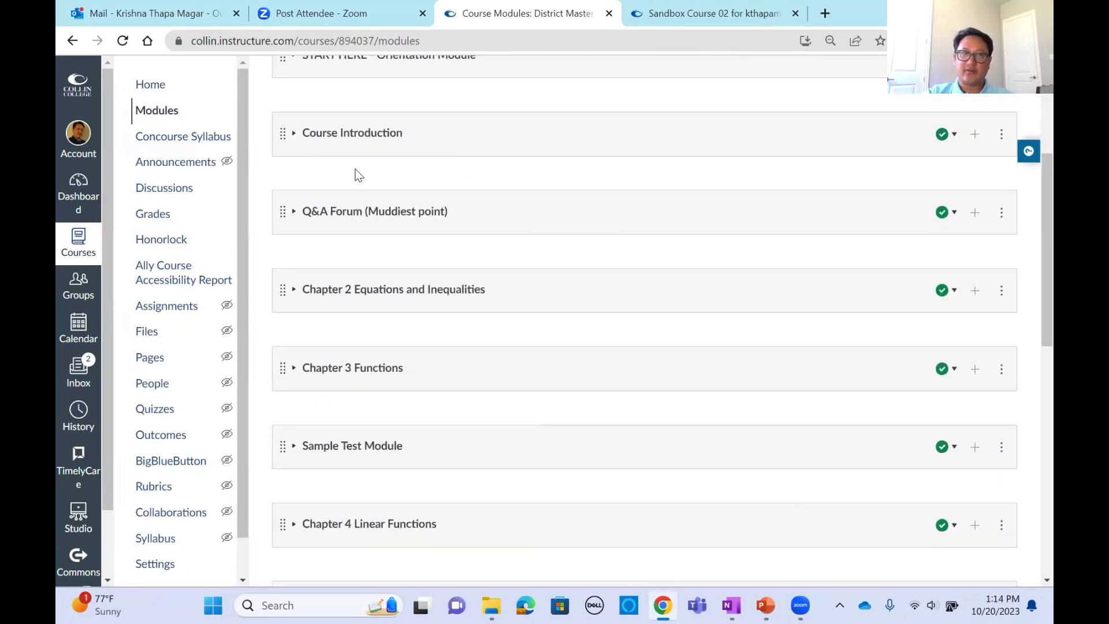
{"action": "left_click", "coordinate": [293, 134]}
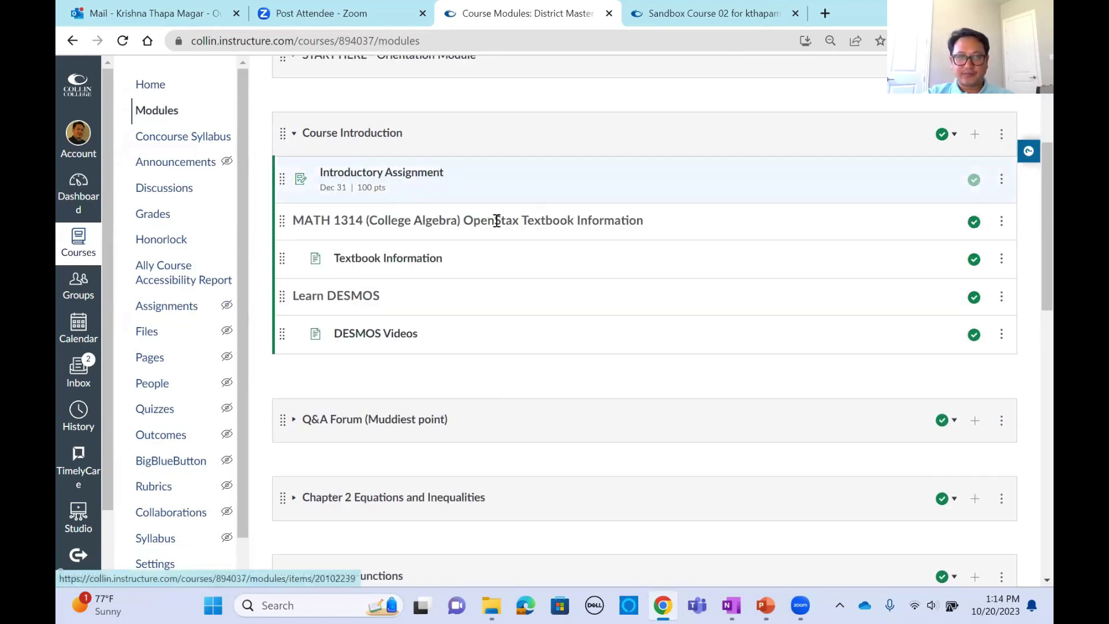
{"action": "left_click", "coordinate": [400, 258]}
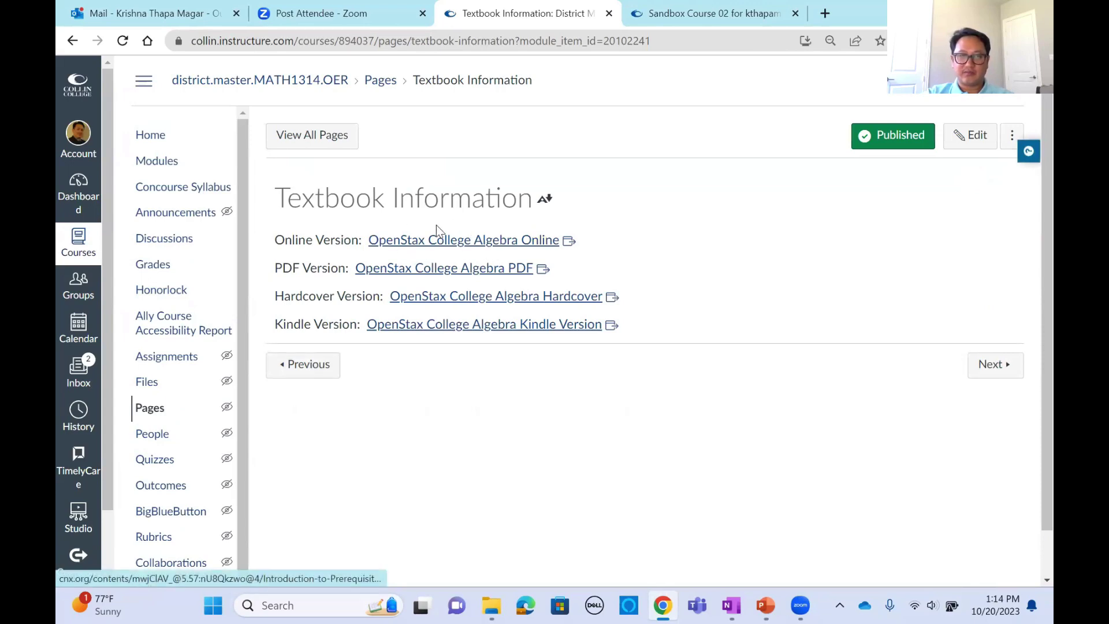
- Open the online version of the OpenStax College Algebra textbook and look over its "Introduction to Prerequisites" page
{"action": "left_click", "coordinate": [457, 242]}
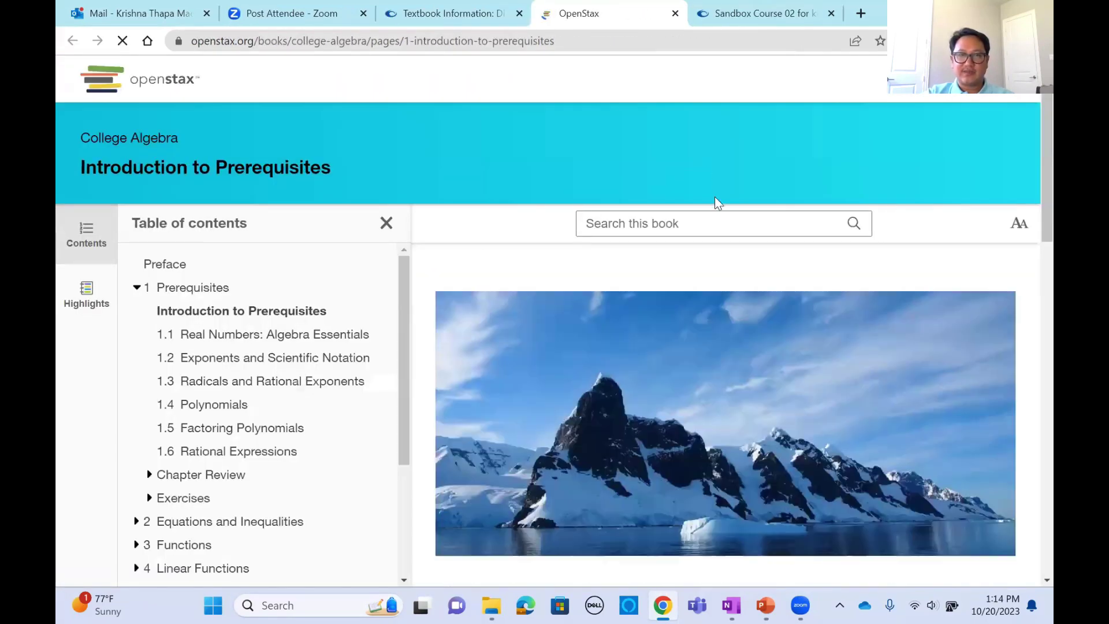
{"action": "scroll", "coordinate": [595, 197], "scroll_direction": "down", "scroll_amount": 5}
{"action": "scroll", "coordinate": [702, 308], "scroll_direction": "down", "scroll_amount": 10}
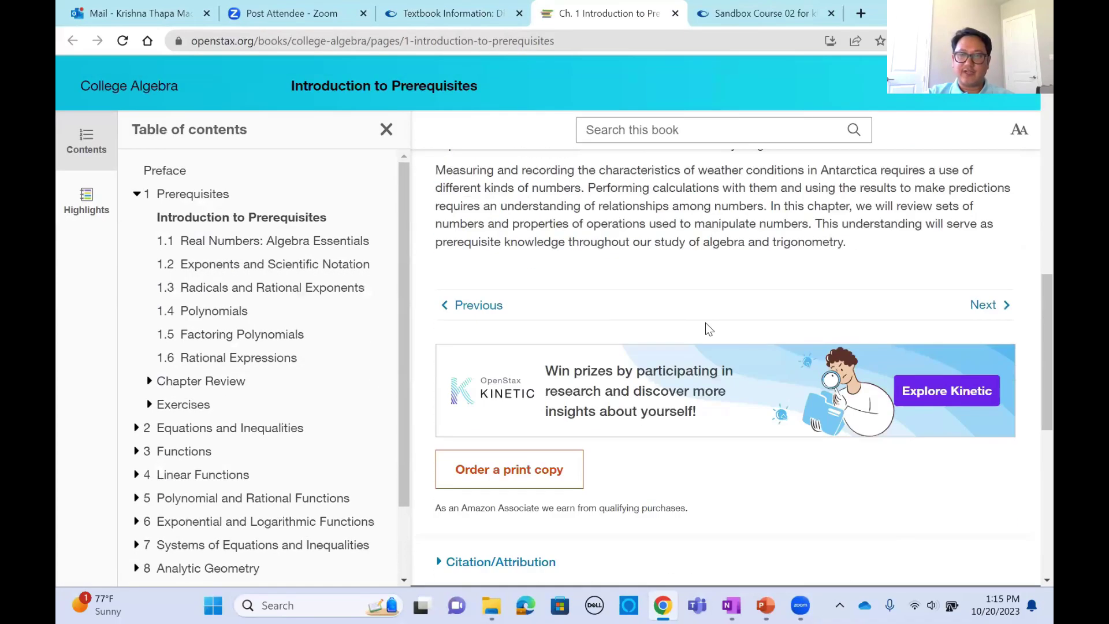
{"action": "scroll", "coordinate": [700, 307], "scroll_direction": "up", "scroll_amount": 4}
{"action": "scroll", "coordinate": [169, 175], "scroll_direction": "up", "scroll_amount": 5}
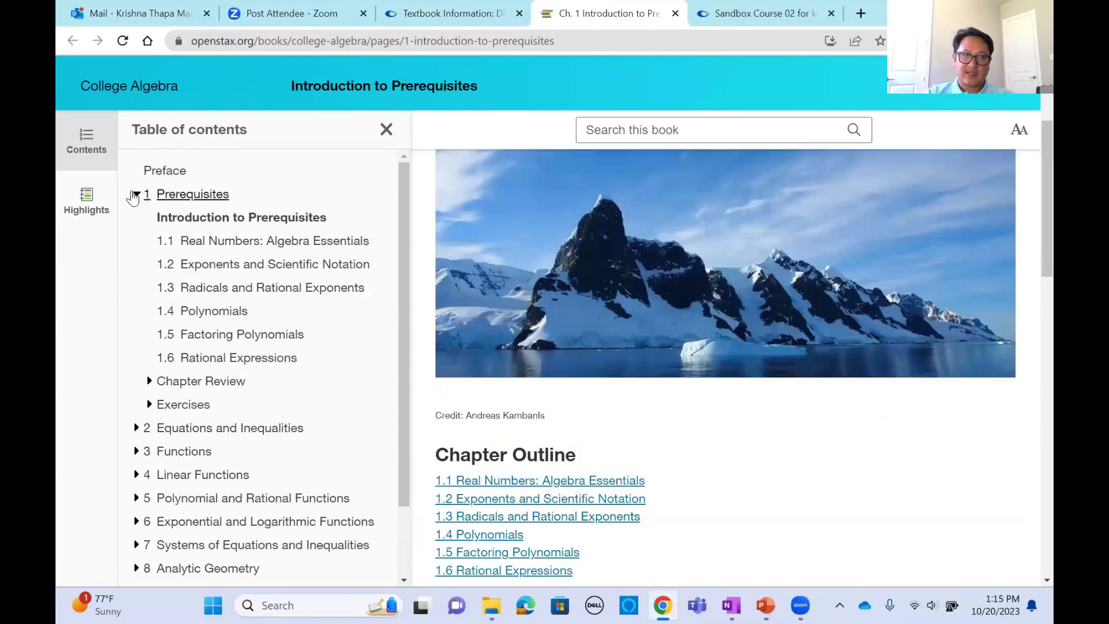
- Collapse the Prerequisites chapter, expand "Equations and Inequalities", and open section 2.1, "The Rectangular Coordinate Systems and Graphs"
{"action": "left_click", "coordinate": [137, 194]}
{"action": "left_click", "coordinate": [137, 218]}
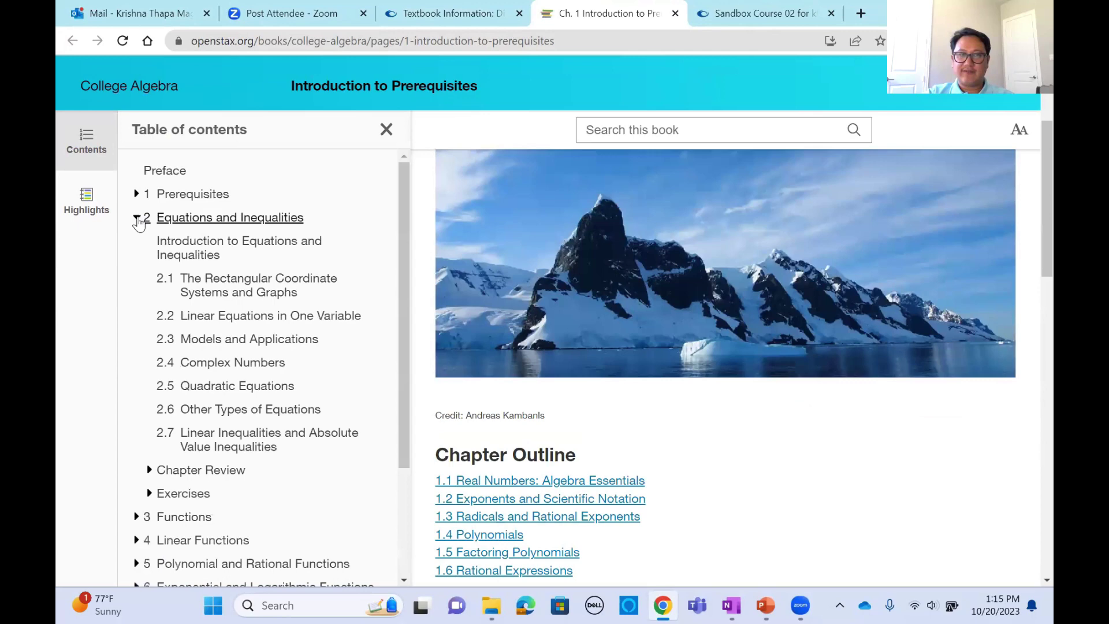
{"action": "left_click", "coordinate": [231, 284]}
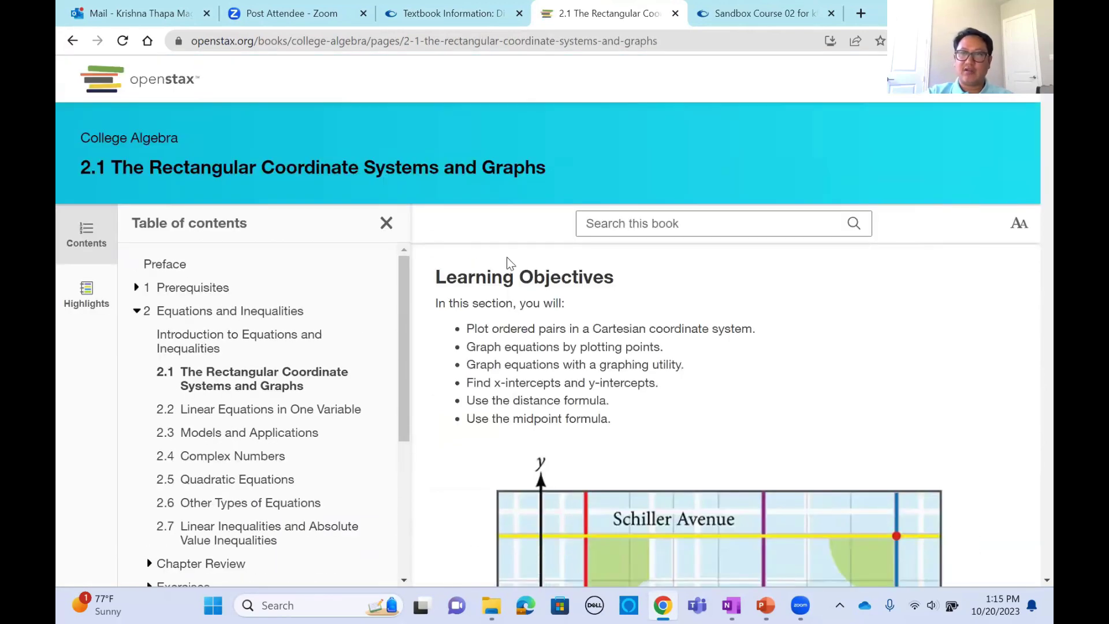
- Look over the section 2.1 learning objectives, then open section 2.4, "Complex Numbers", and skim its content and the table of contents
{"action": "scroll", "coordinate": [510, 263], "scroll_direction": "down", "scroll_amount": 3}
{"action": "scroll", "coordinate": [490, 243], "scroll_direction": "up", "scroll_amount": 3}
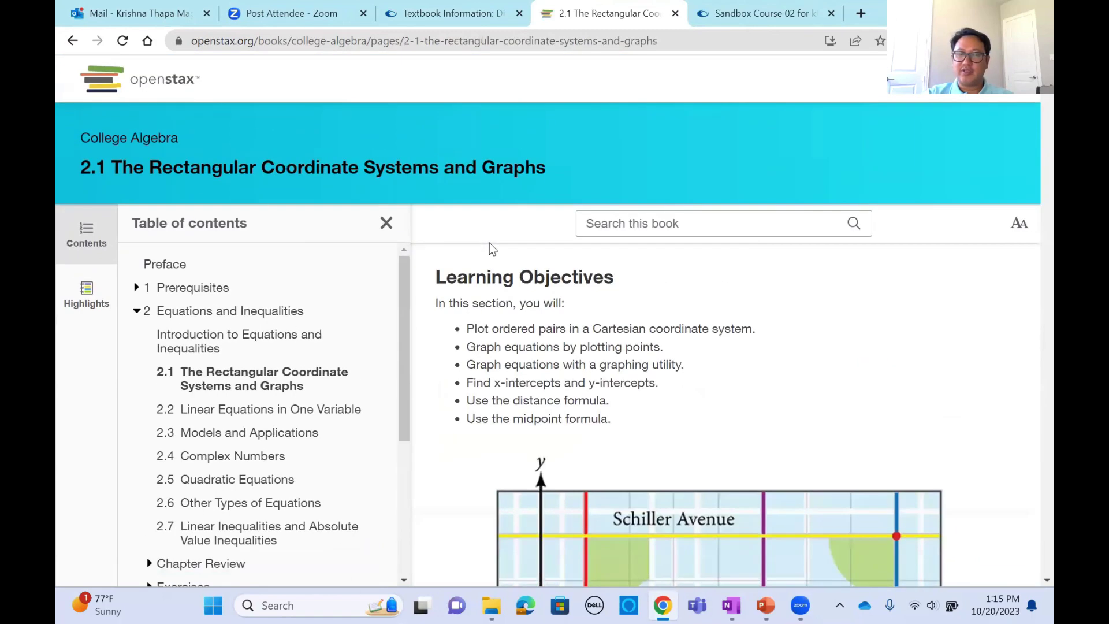
{"action": "scroll", "coordinate": [637, 301], "scroll_direction": "down", "scroll_amount": 2}
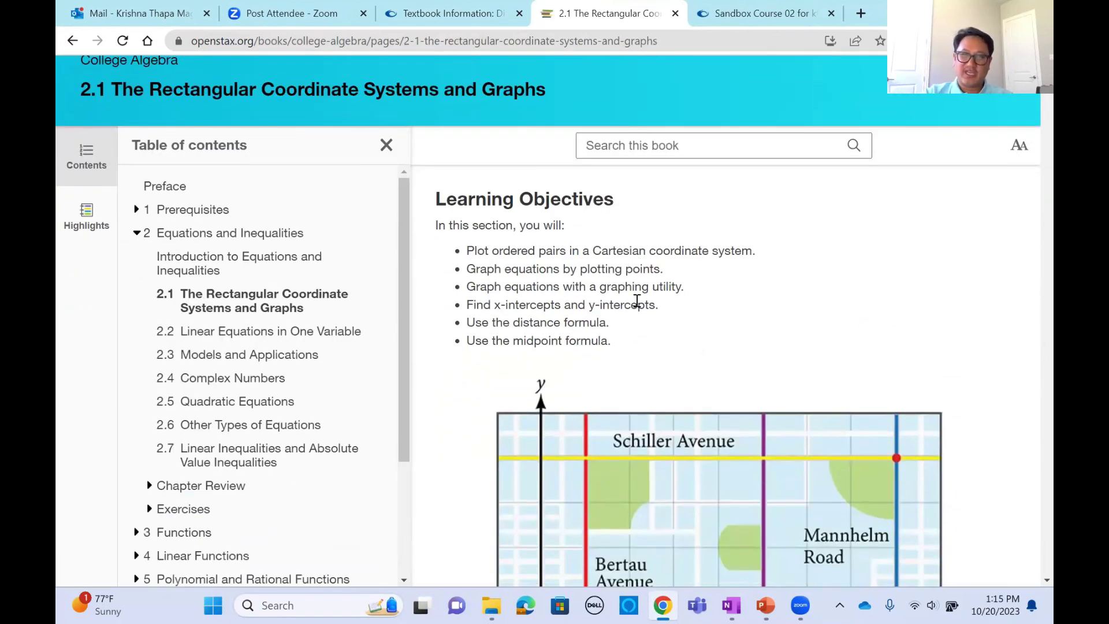
{"action": "left_click", "coordinate": [258, 382]}
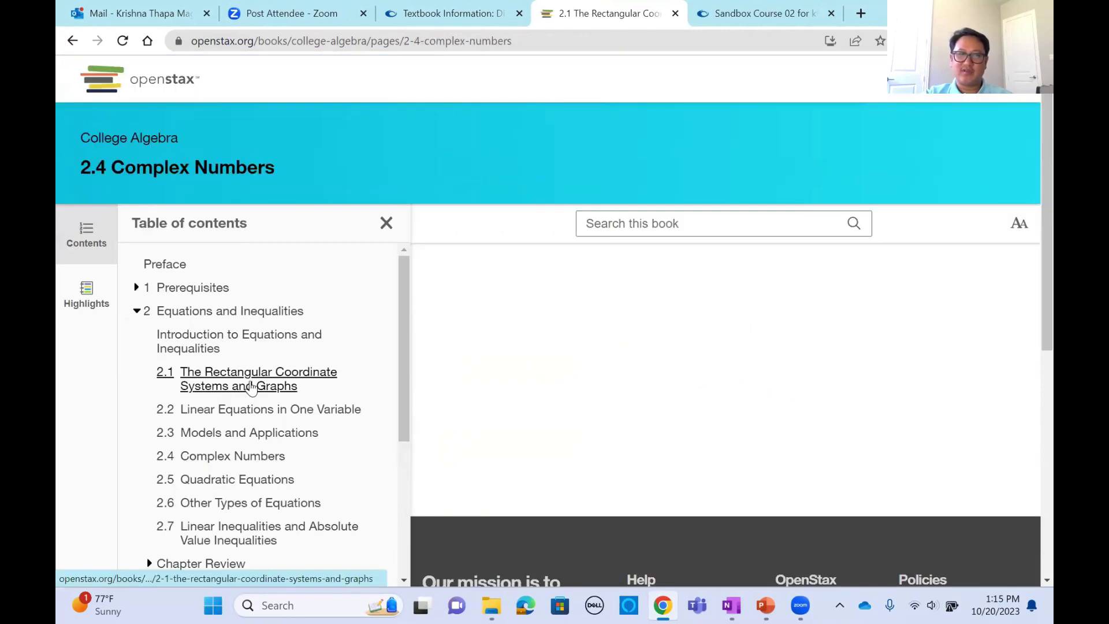
{"action": "scroll", "coordinate": [248, 381], "scroll_direction": "down", "scroll_amount": 4}
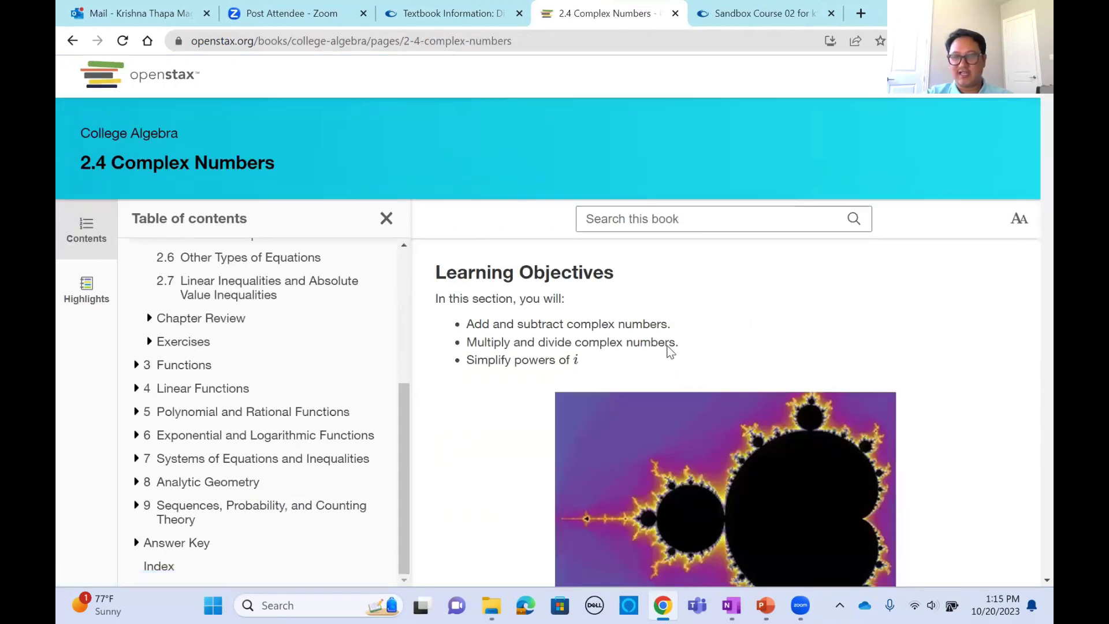
{"action": "scroll", "coordinate": [669, 349], "scroll_direction": "down", "scroll_amount": 4}
{"action": "scroll", "coordinate": [575, 203], "scroll_direction": "up", "scroll_amount": 2}
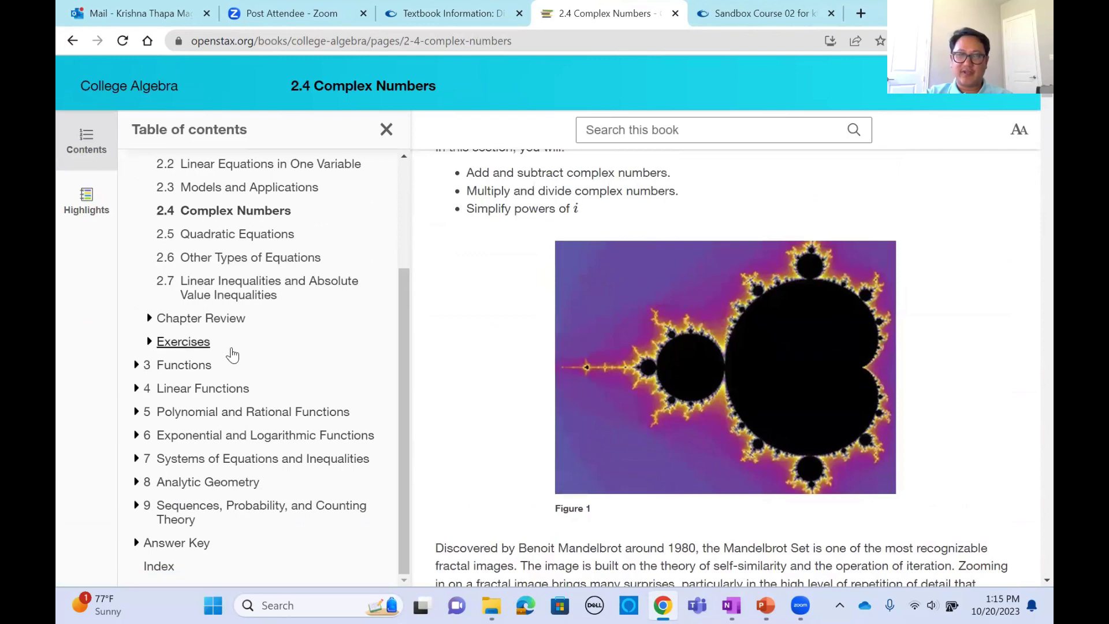
{"action": "scroll", "coordinate": [231, 349], "scroll_direction": "up", "scroll_amount": 3}
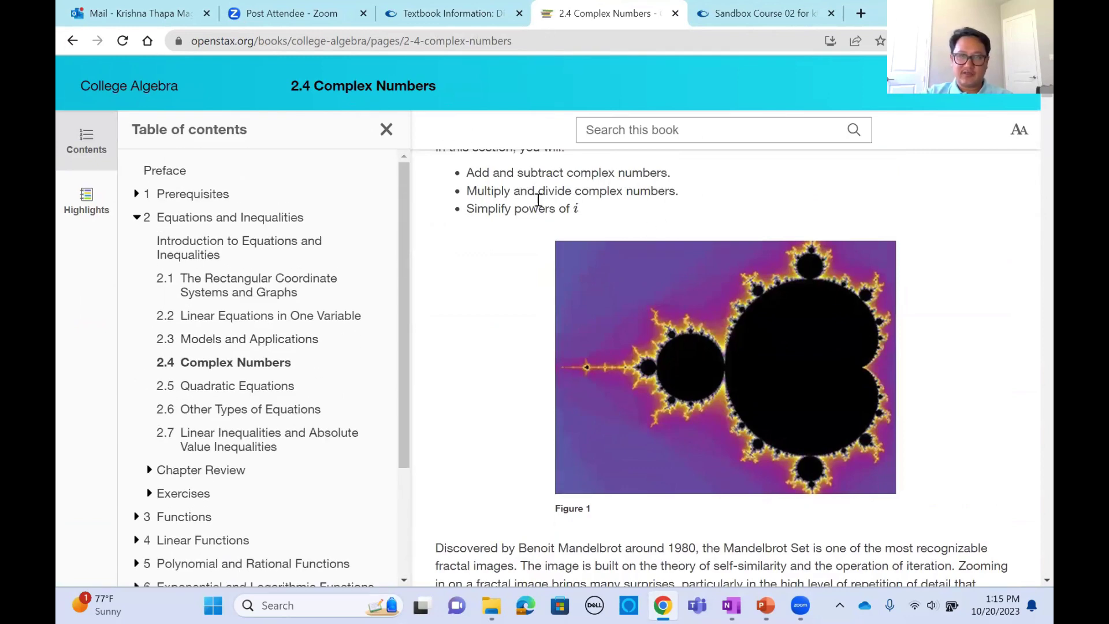
{"action": "scroll", "coordinate": [489, 258], "scroll_direction": "up", "scroll_amount": 3}
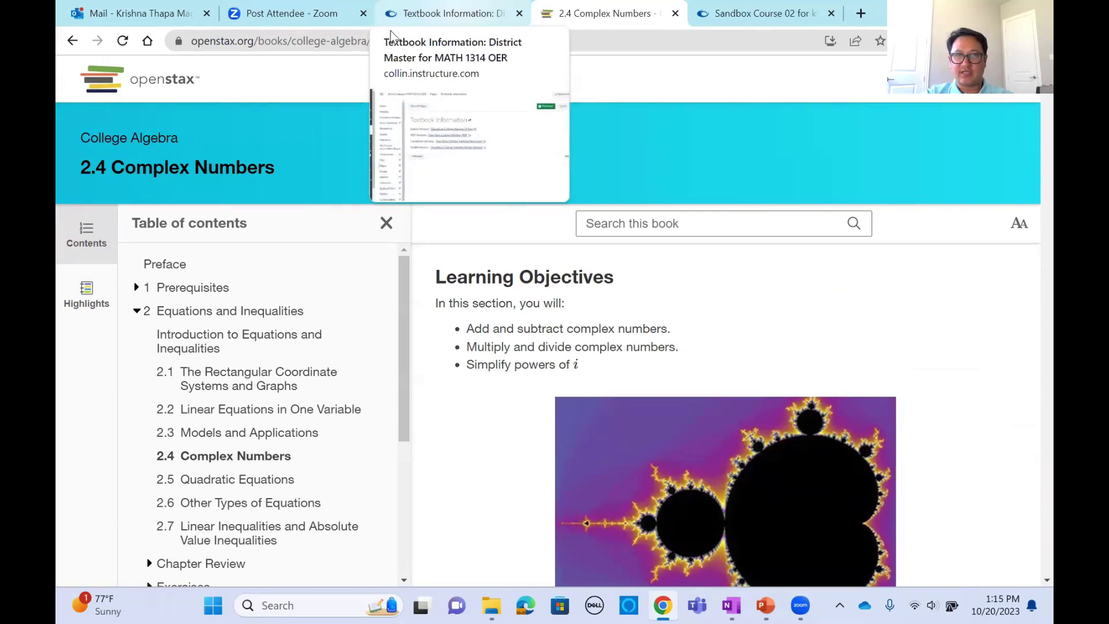
- Open the PDF version of OpenStax College Algebra from the course's "Textbook Information" page and look over the book details
{"action": "left_click", "coordinate": [454, 18]}
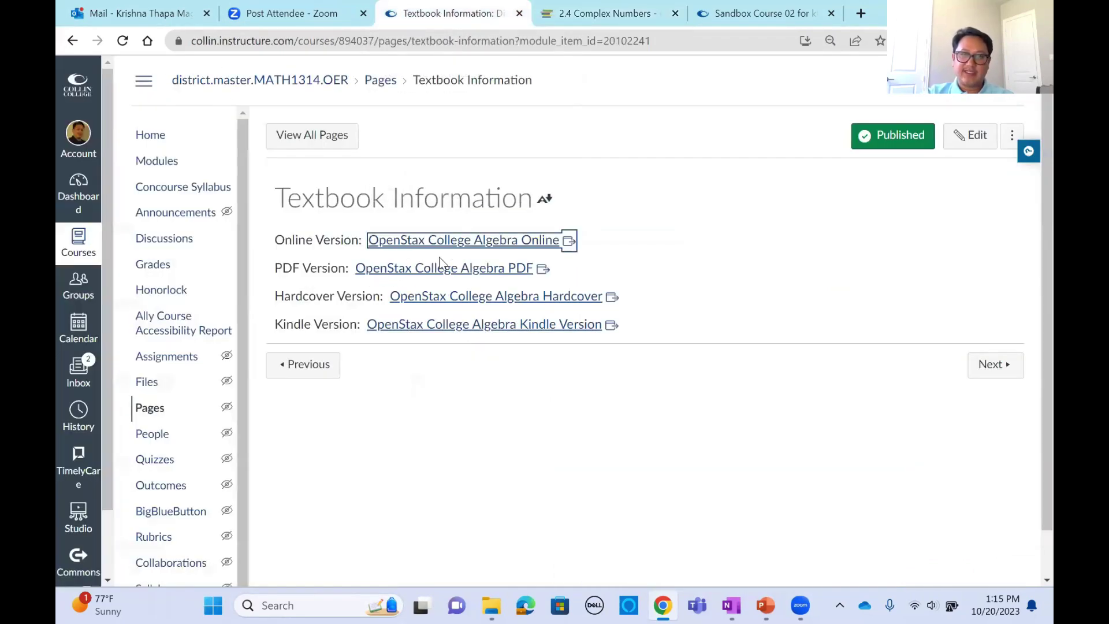
{"action": "left_click", "coordinate": [449, 269]}
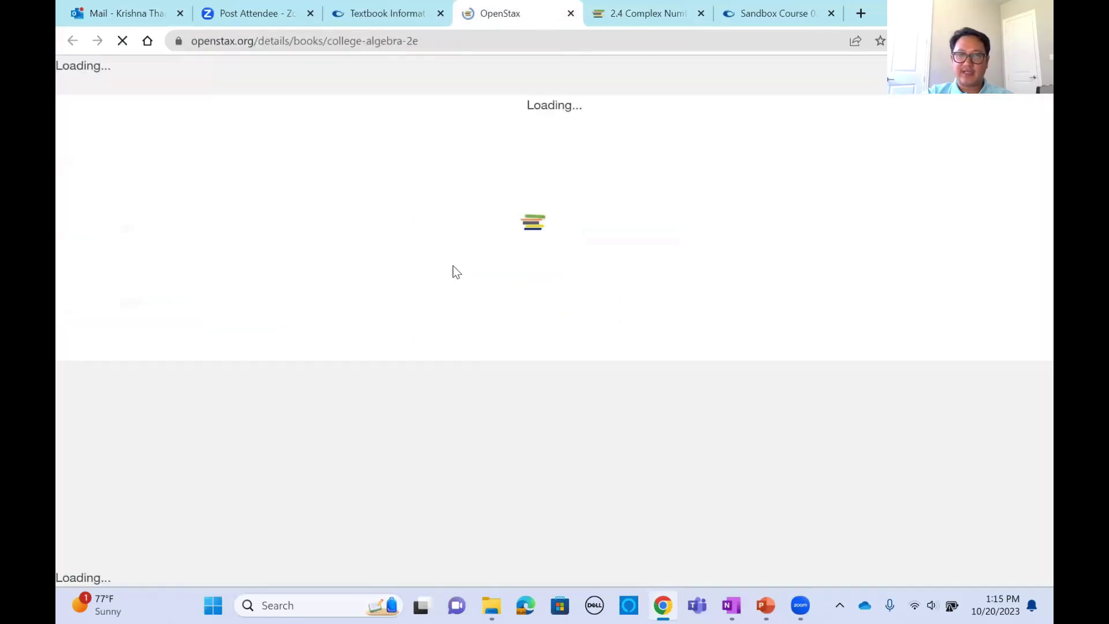
{"action": "scroll", "coordinate": [316, 237], "scroll_direction": "down", "scroll_amount": 4}
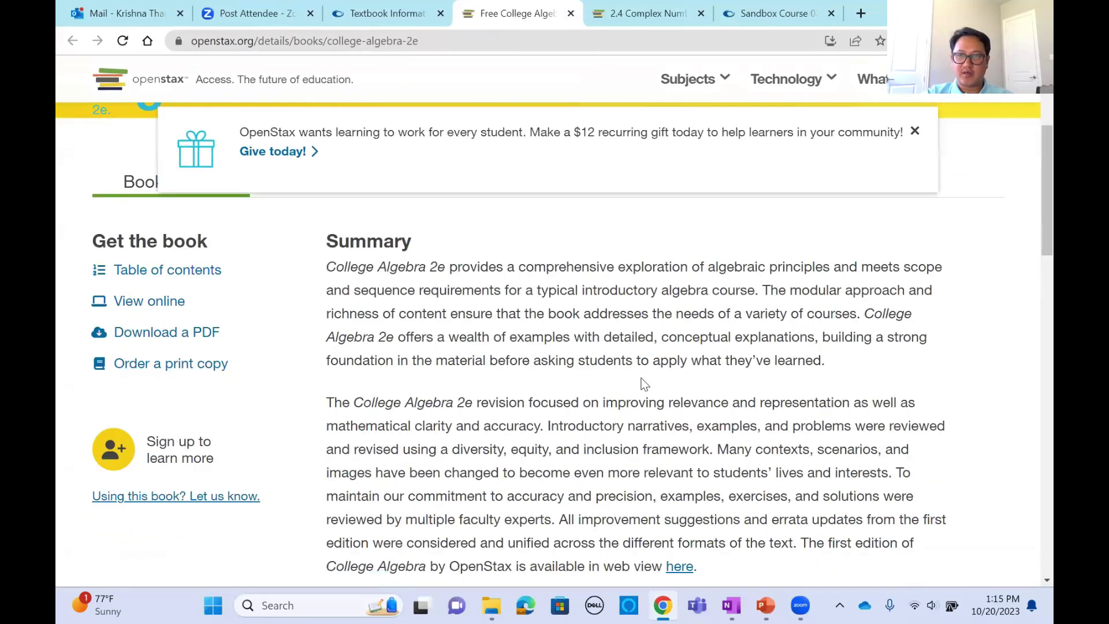
{"action": "scroll", "coordinate": [388, 333], "scroll_direction": "up", "scroll_amount": 4}
{"action": "scroll", "coordinate": [268, 354], "scroll_direction": "down", "scroll_amount": 3}
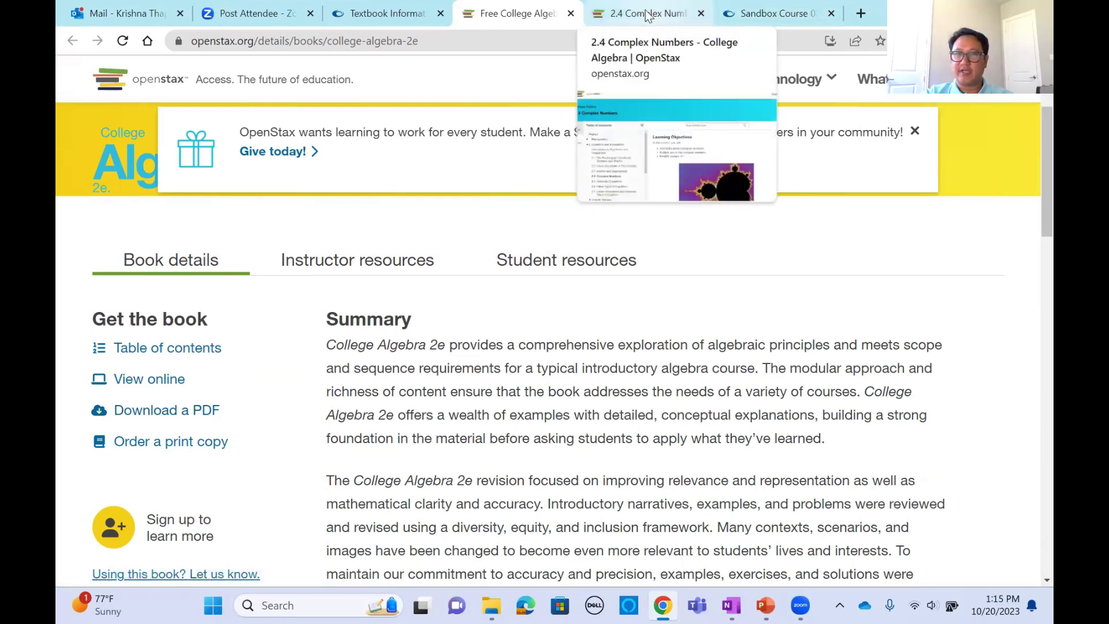
- Return to the Canvas course modules, open the "DESMOS Videos" page under "Learn DESMOS", and look through its videos
{"action": "left_click", "coordinate": [393, 18]}
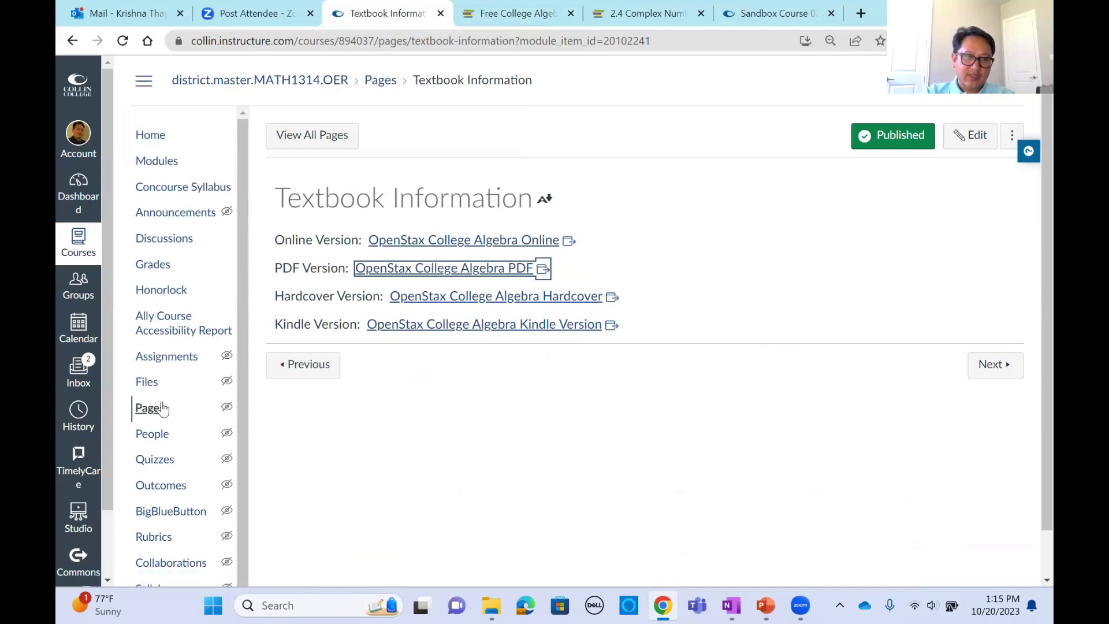
{"action": "left_click", "coordinate": [168, 162]}
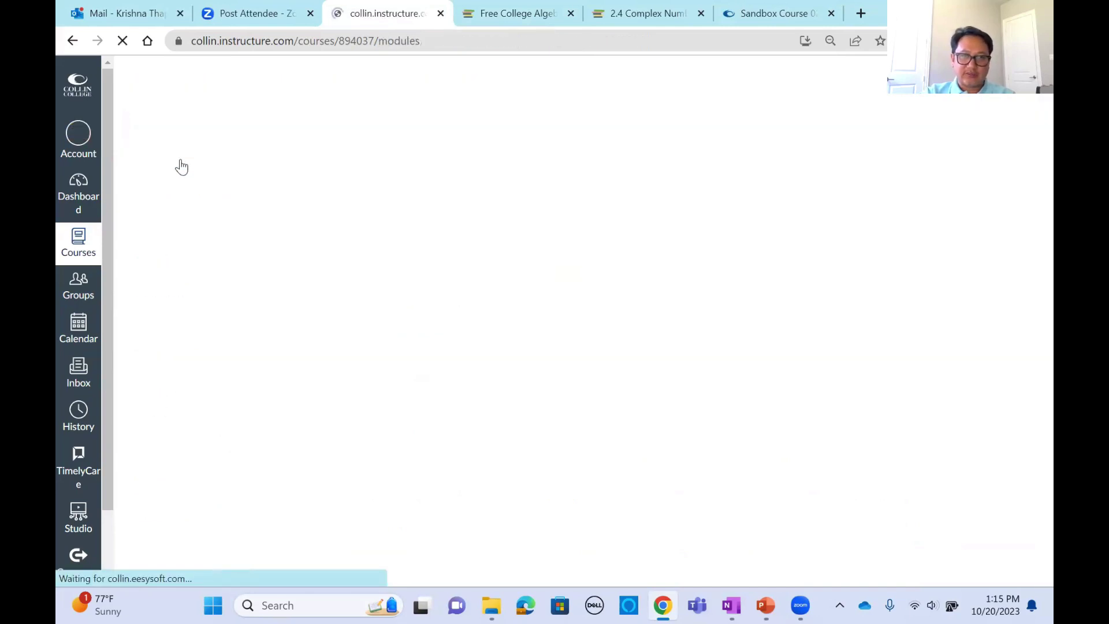
{"action": "scroll", "coordinate": [590, 285], "scroll_direction": "down", "scroll_amount": 5}
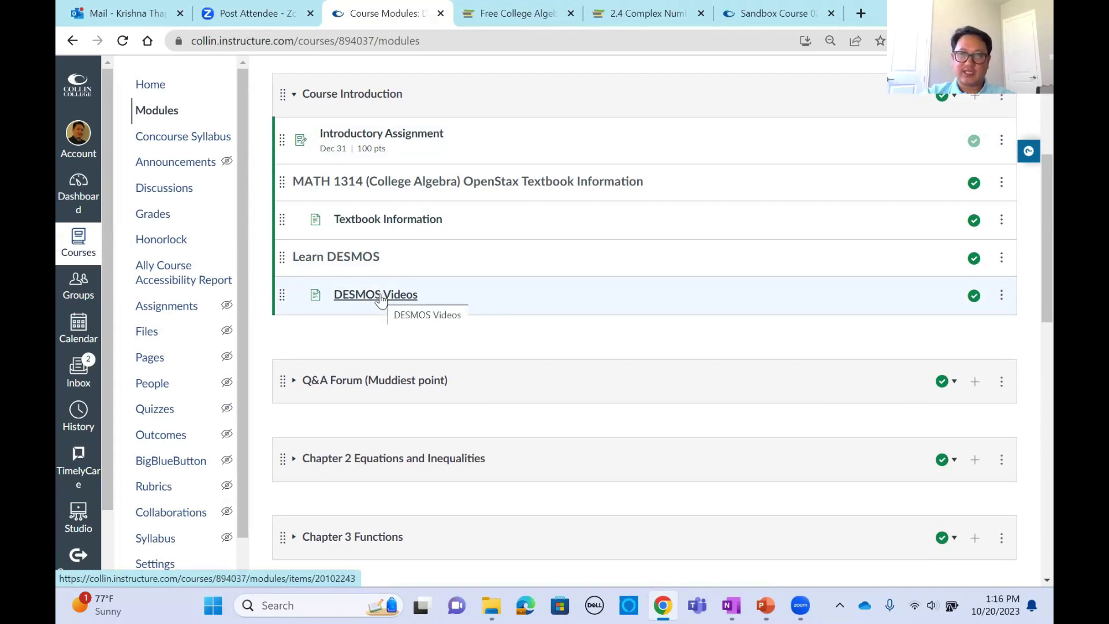
{"action": "left_click", "coordinate": [381, 298]}
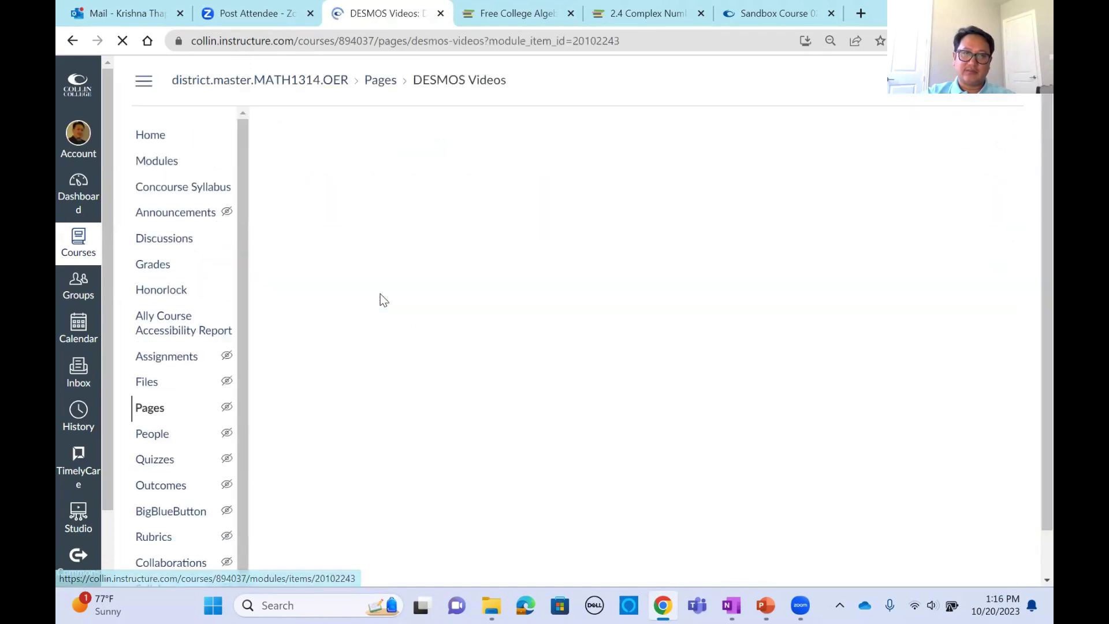
{"action": "scroll", "coordinate": [722, 315], "scroll_direction": "down", "scroll_amount": 5}
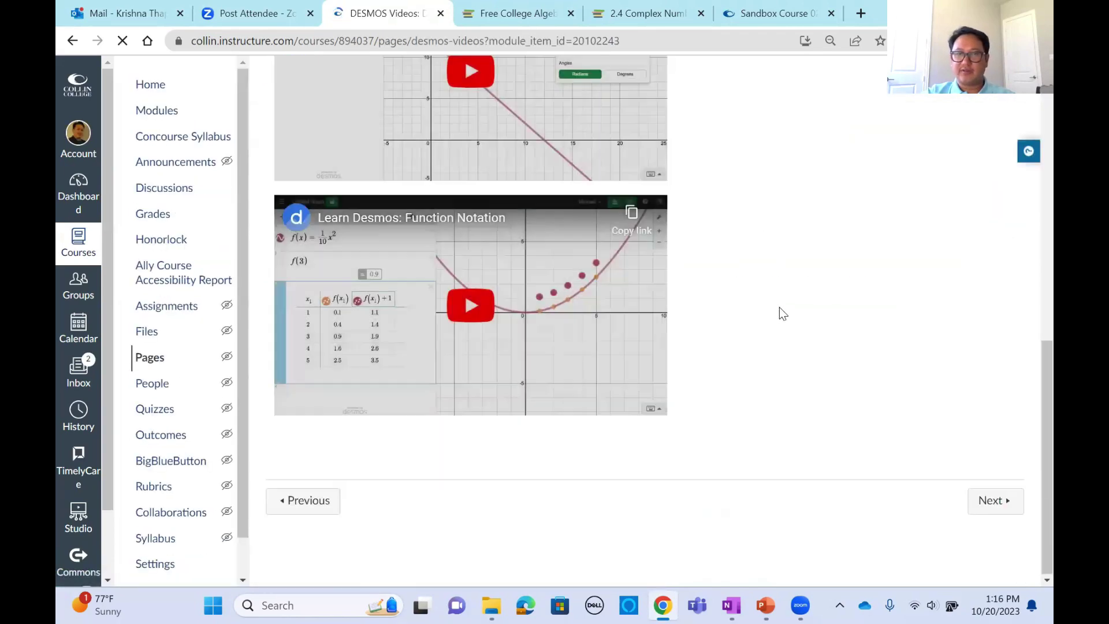
{"action": "scroll", "coordinate": [779, 308], "scroll_direction": "up", "scroll_amount": 5}
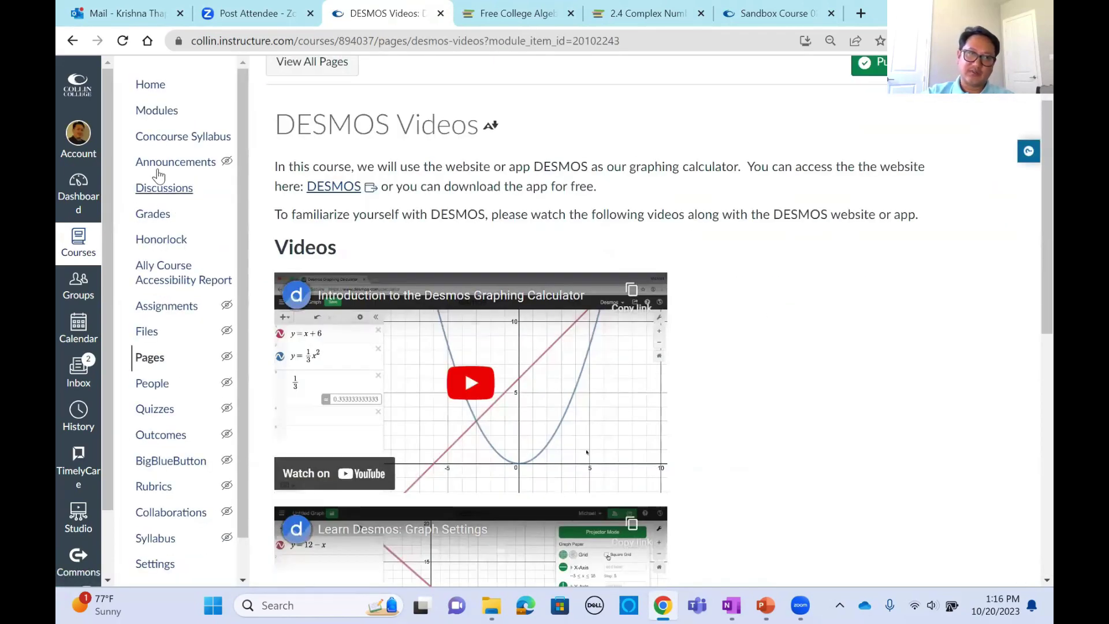
- Go back to the course modules, collapse "Course Introduction", and briefly expand and collapse the "Q&A Forum (Muddiest point)" module
{"action": "left_click", "coordinate": [154, 110]}
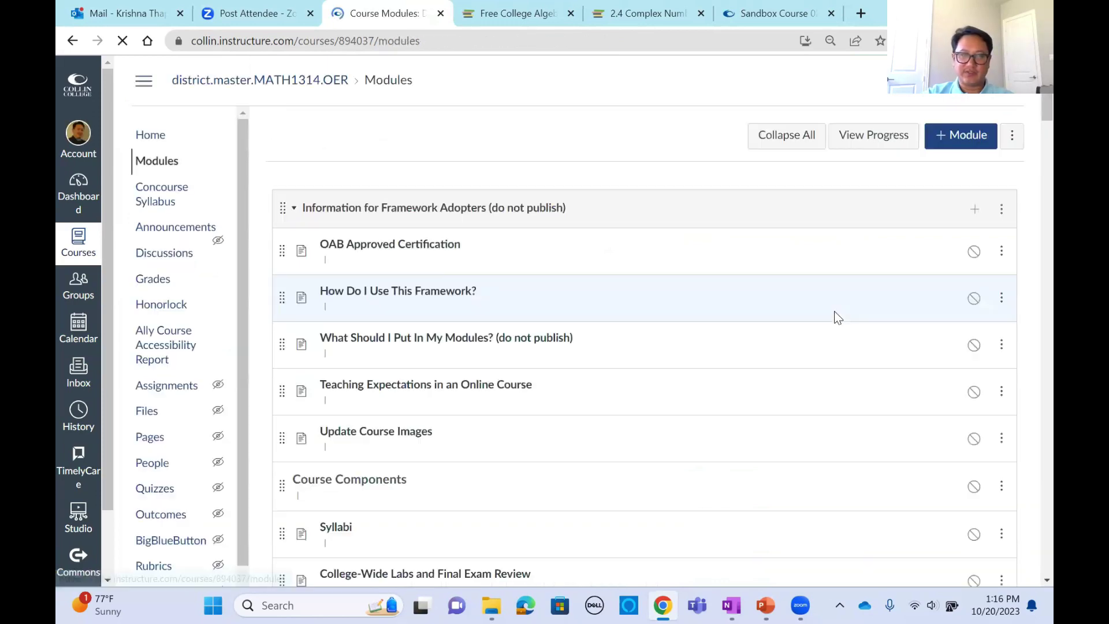
{"action": "scroll", "coordinate": [428, 192], "scroll_direction": "down", "scroll_amount": 4}
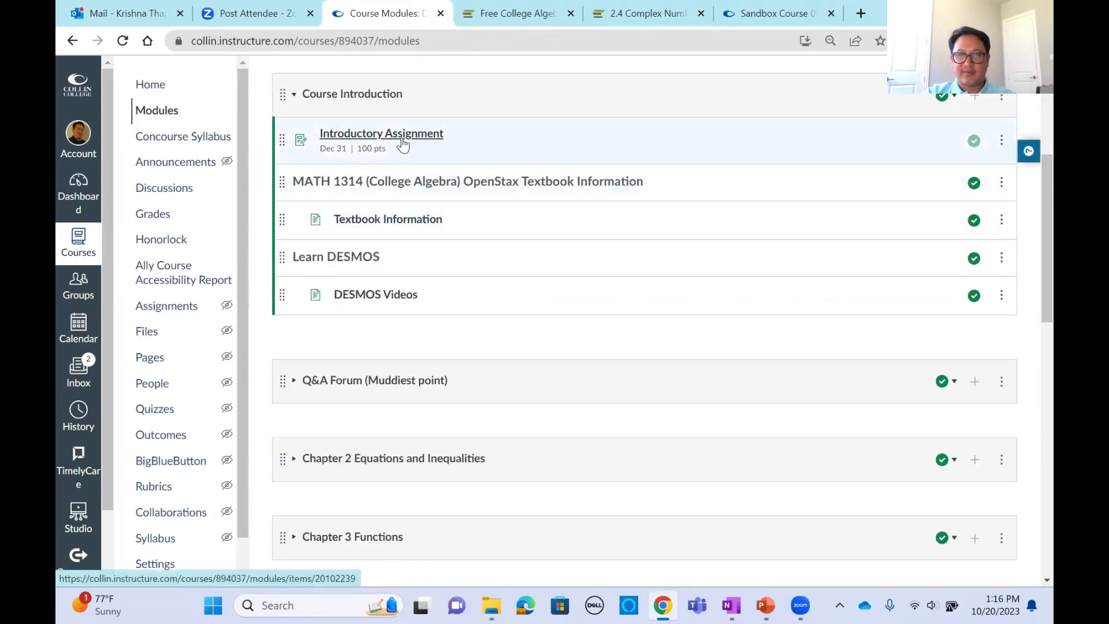
{"action": "left_click", "coordinate": [293, 95]}
{"action": "left_click", "coordinate": [294, 174]}
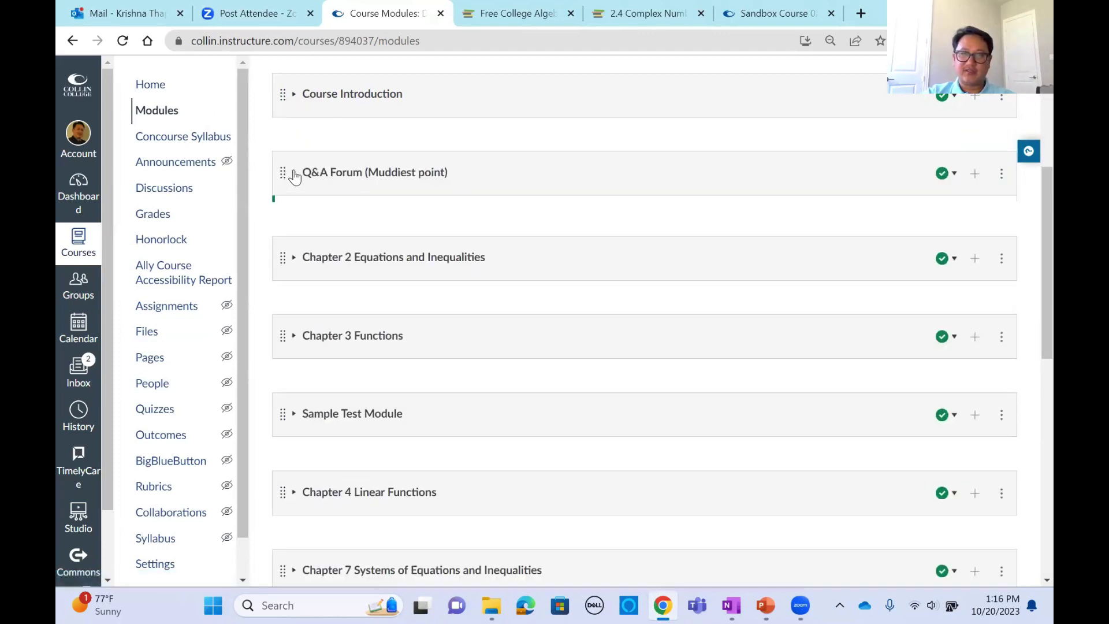
{"action": "left_click", "coordinate": [294, 173]}
- Expand the "Chapter 2 Equations and Inequalities" module to glance at its items and collapse it again
{"action": "scroll", "coordinate": [469, 224], "scroll_direction": "down", "scroll_amount": 2}
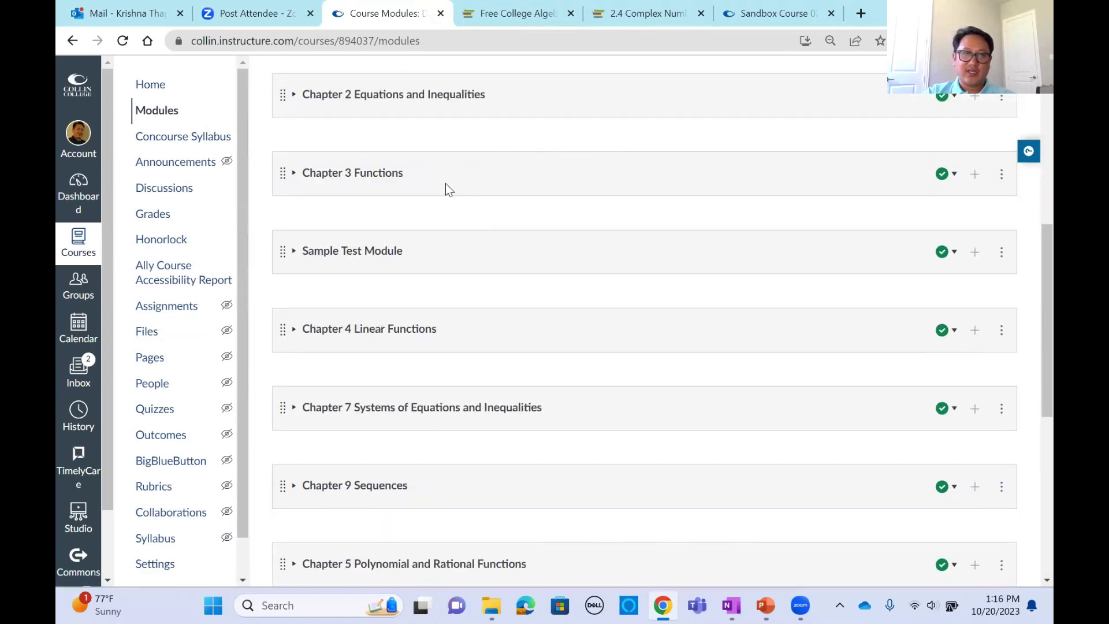
{"action": "scroll", "coordinate": [445, 188], "scroll_direction": "up", "scroll_amount": 1}
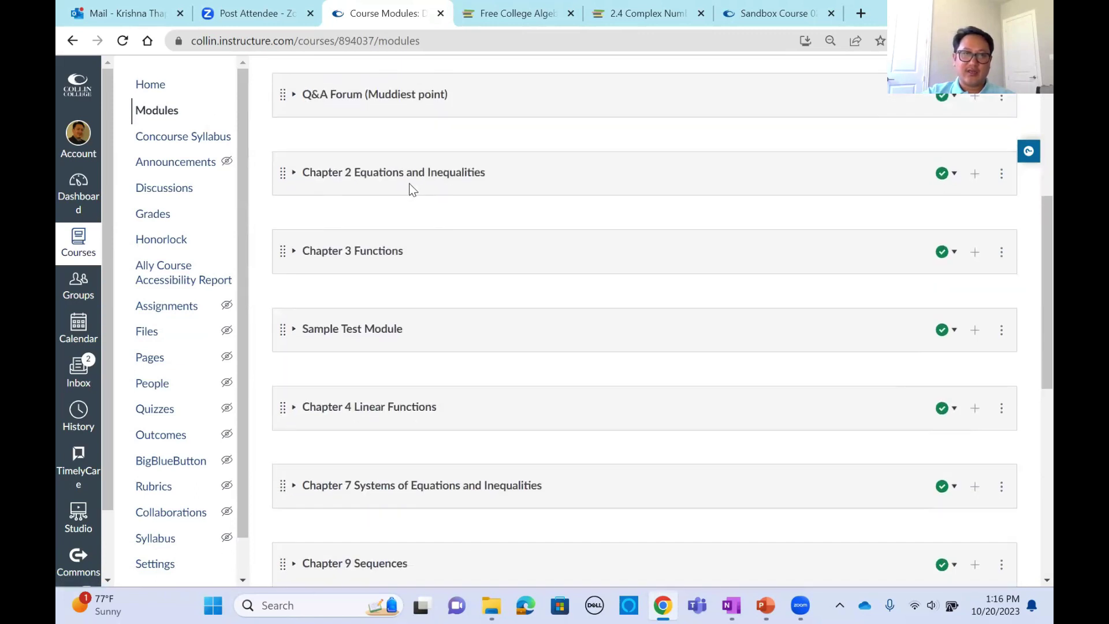
{"action": "left_click", "coordinate": [294, 174]}
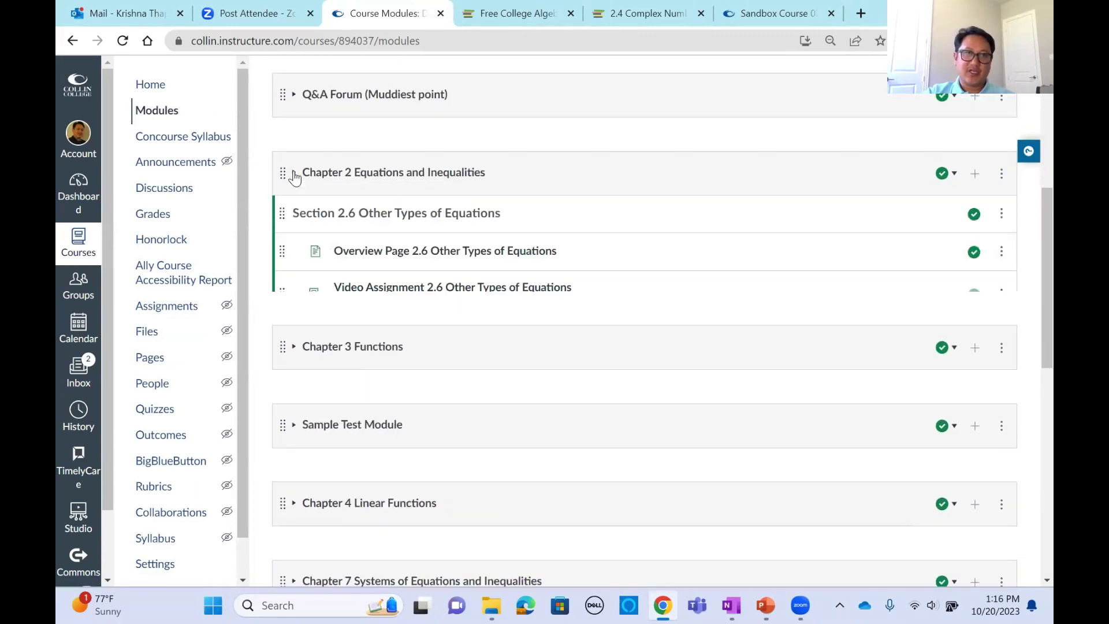
{"action": "left_click", "coordinate": [294, 173]}
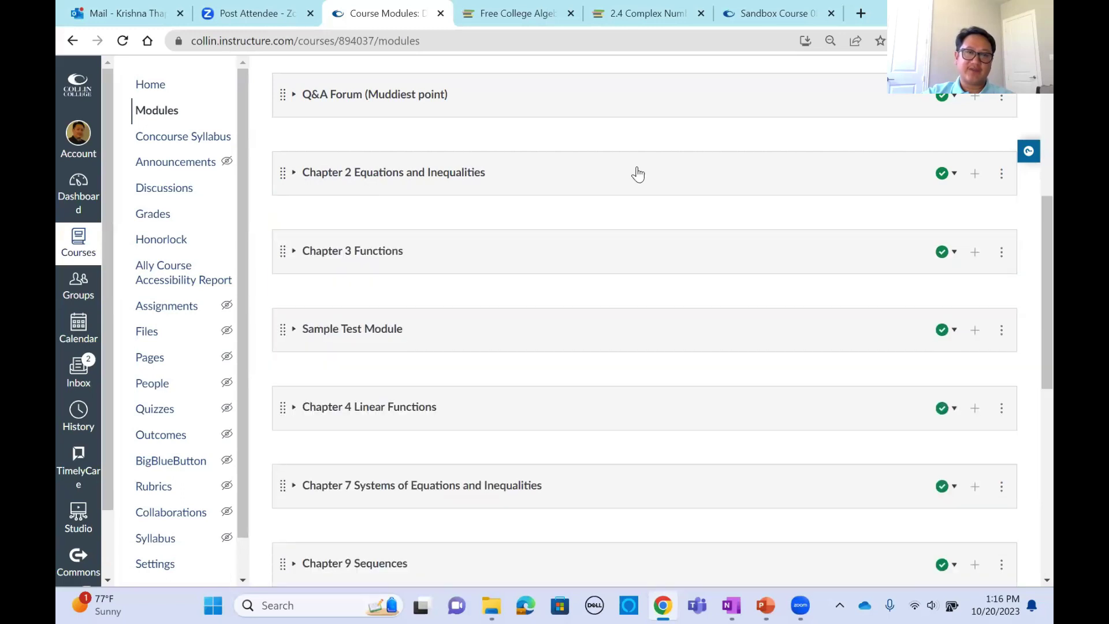
- Examine the order of the chapter modules, from Chapter 2 to "FINAL" and the resource modules below it
{"action": "scroll", "coordinate": [636, 173], "scroll_direction": "down", "scroll_amount": 1}
{"action": "scroll", "coordinate": [406, 309], "scroll_direction": "down", "scroll_amount": 2}
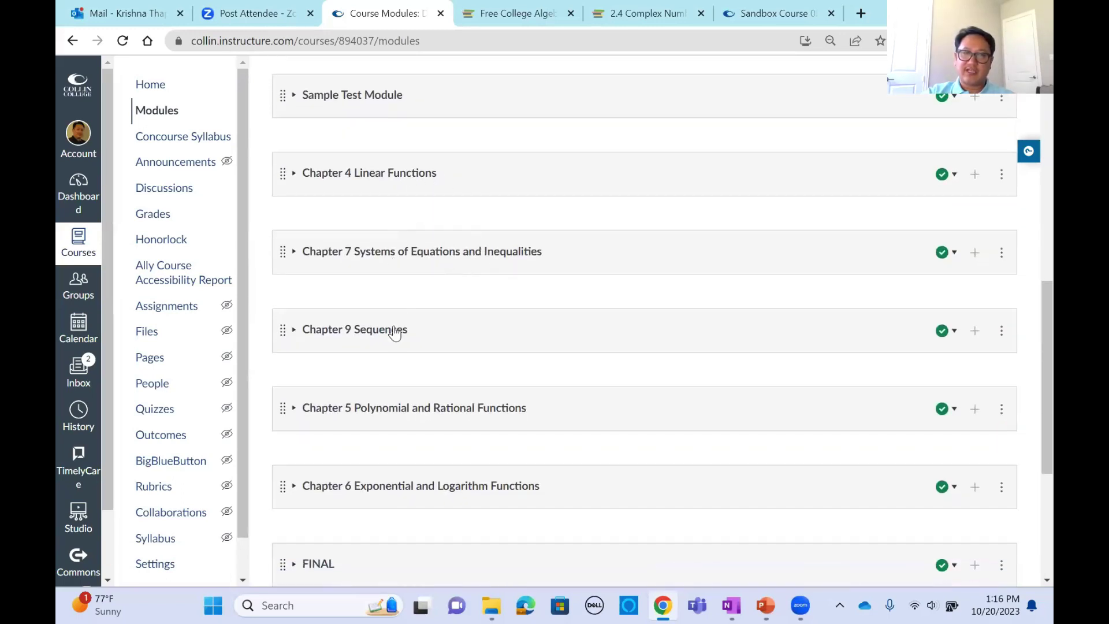
{"action": "scroll", "coordinate": [459, 374], "scroll_direction": "down", "scroll_amount": 2}
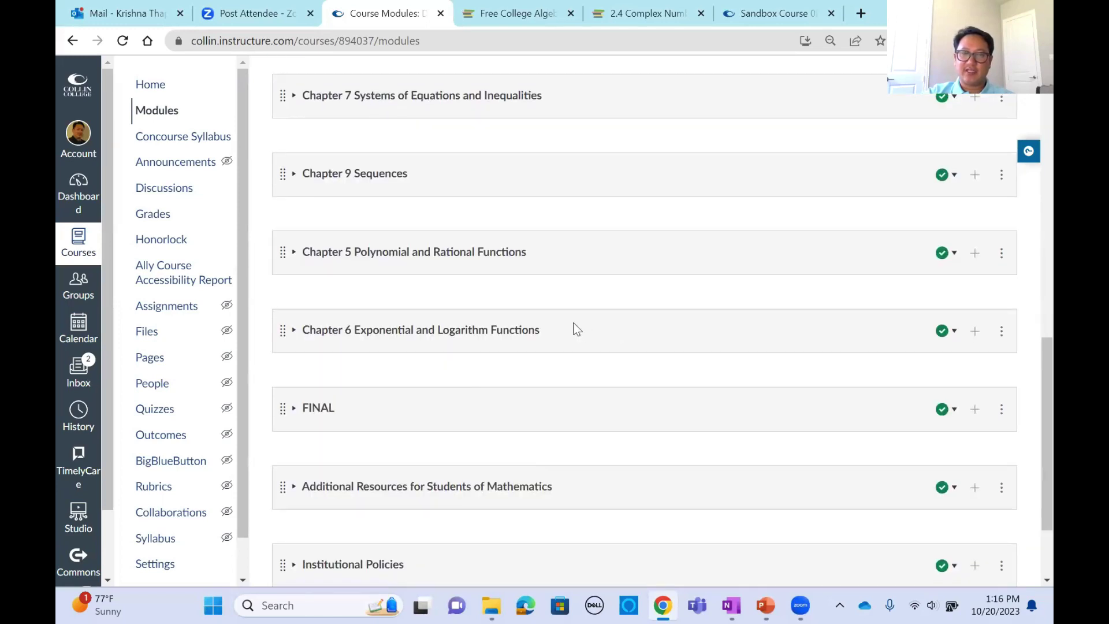
{"action": "scroll", "coordinate": [580, 322], "scroll_direction": "up", "scroll_amount": 5}
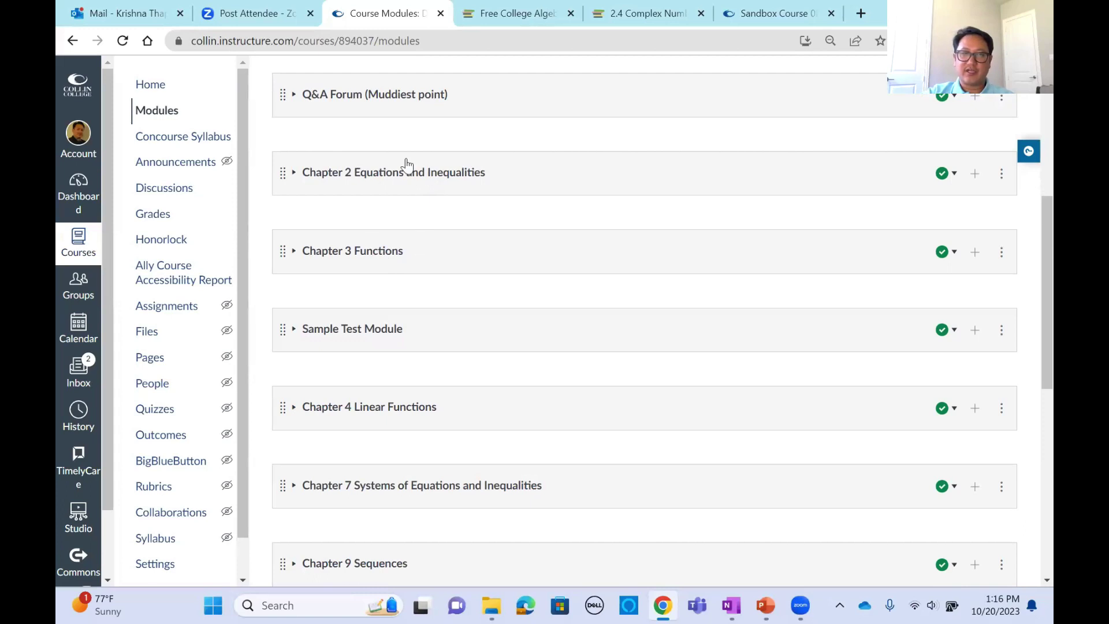
{"action": "scroll", "coordinate": [658, 199], "scroll_direction": "down", "scroll_amount": 2}
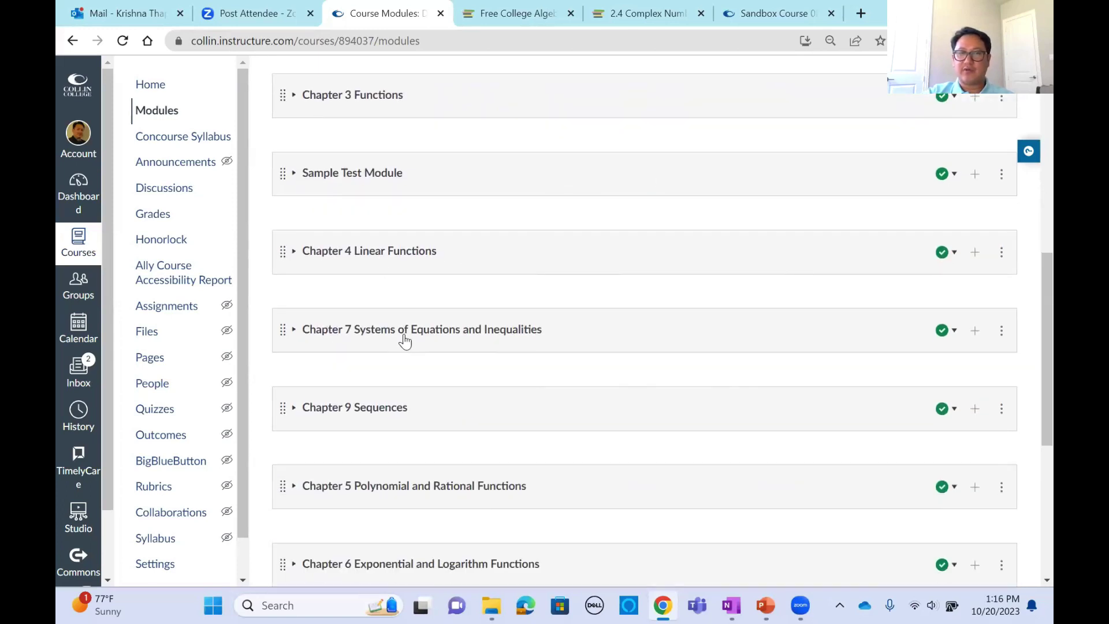
{"action": "scroll", "coordinate": [516, 370], "scroll_direction": "down", "scroll_amount": 3}
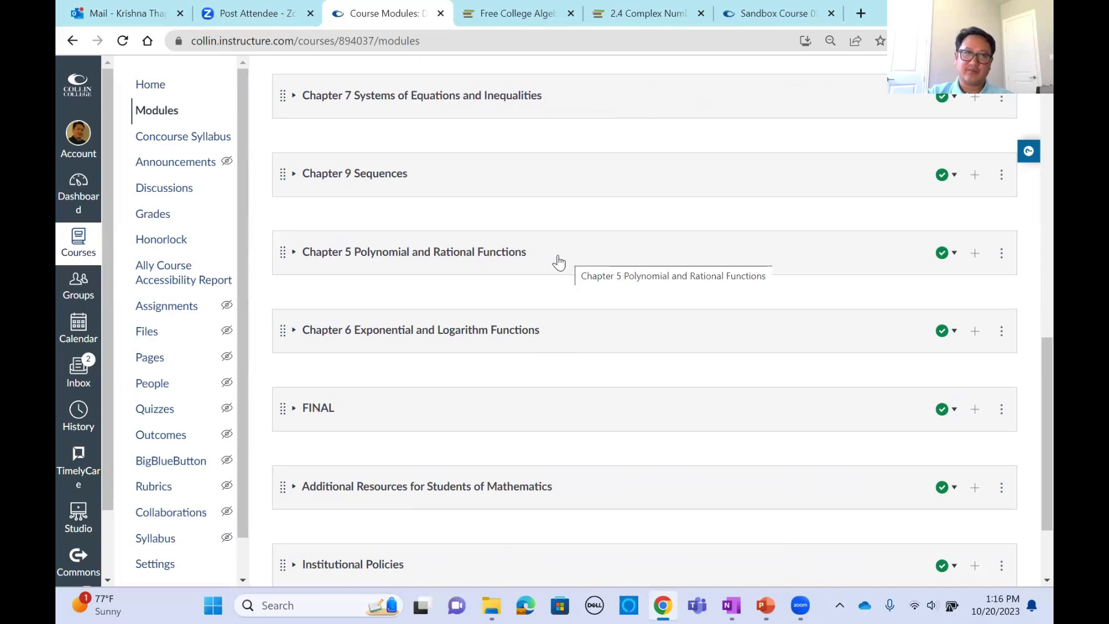
{"action": "scroll", "coordinate": [535, 250], "scroll_direction": "up", "scroll_amount": 2}
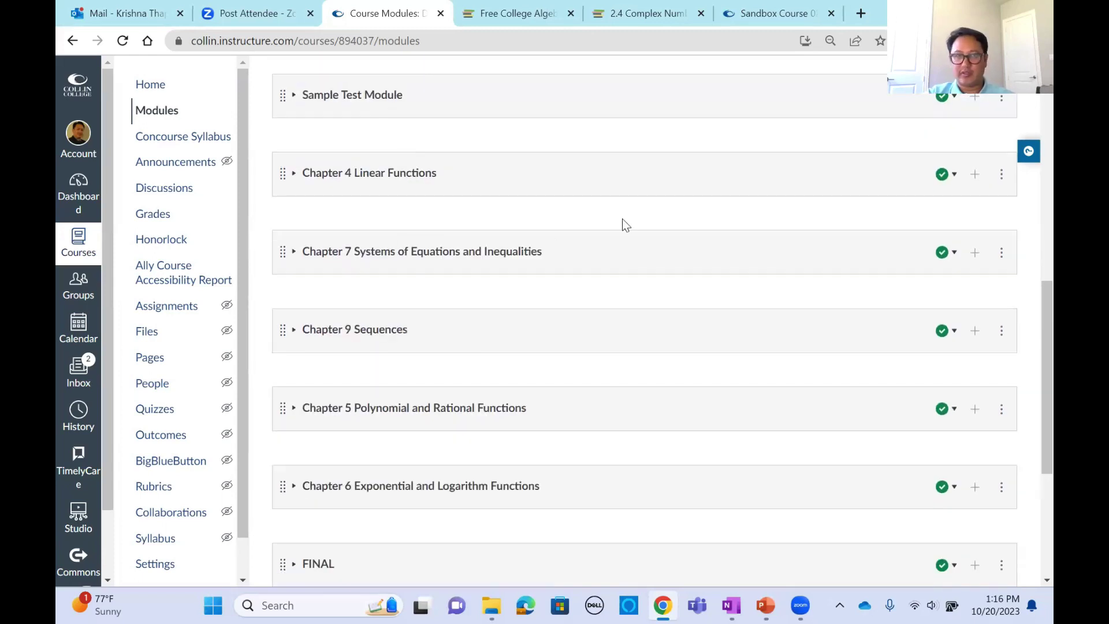
{"action": "scroll", "coordinate": [623, 218], "scroll_direction": "up", "scroll_amount": 3}
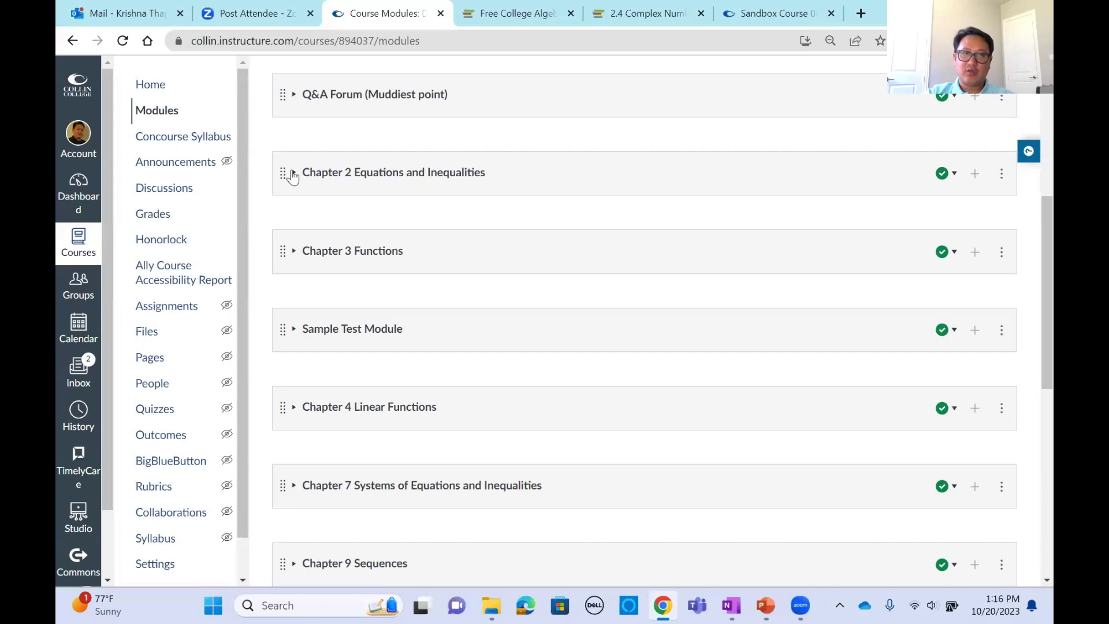
- Expand the Chapter 2 module, open "Overview Page 2.6 Other Types of Equations", and highlight its learning objectives heading and list
{"action": "left_click", "coordinate": [292, 174]}
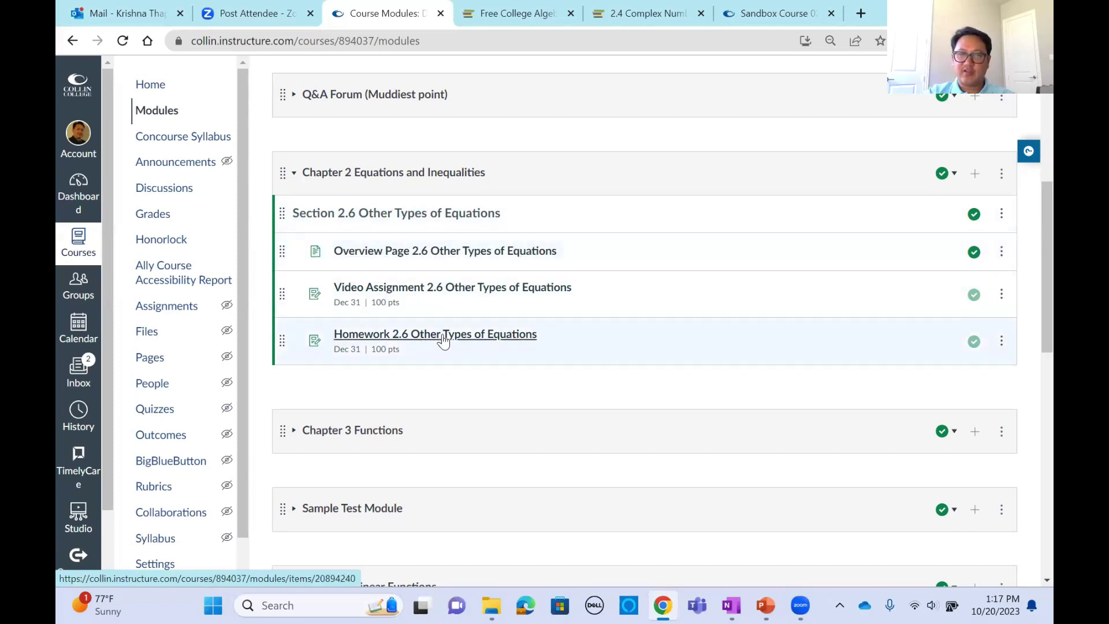
{"action": "left_click", "coordinate": [439, 254]}
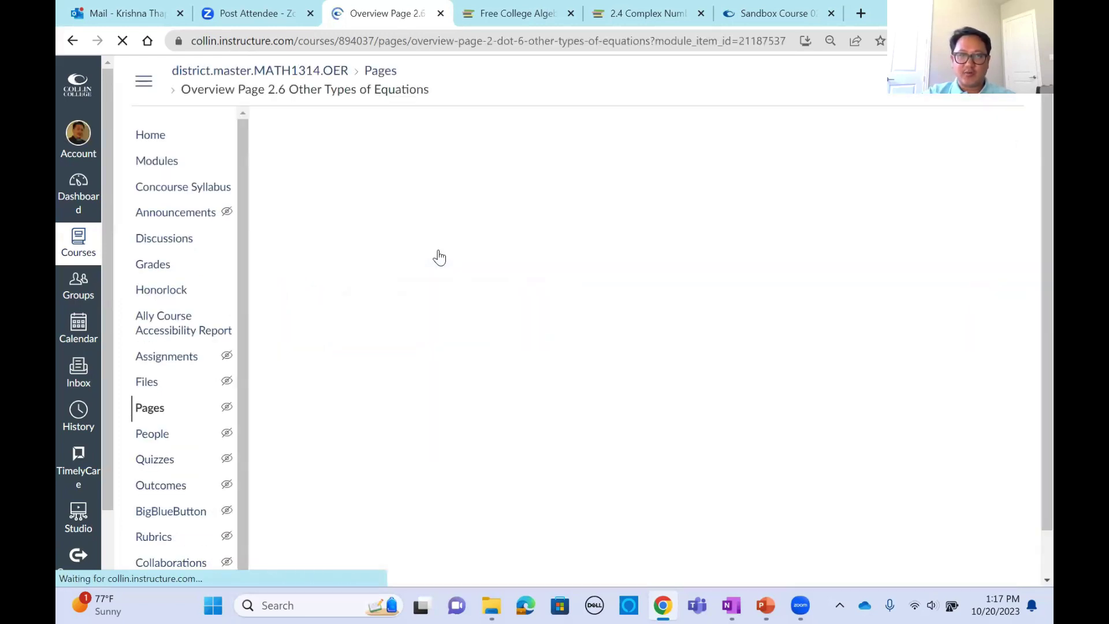
{"action": "scroll", "coordinate": [725, 255], "scroll_direction": "down", "scroll_amount": 1}
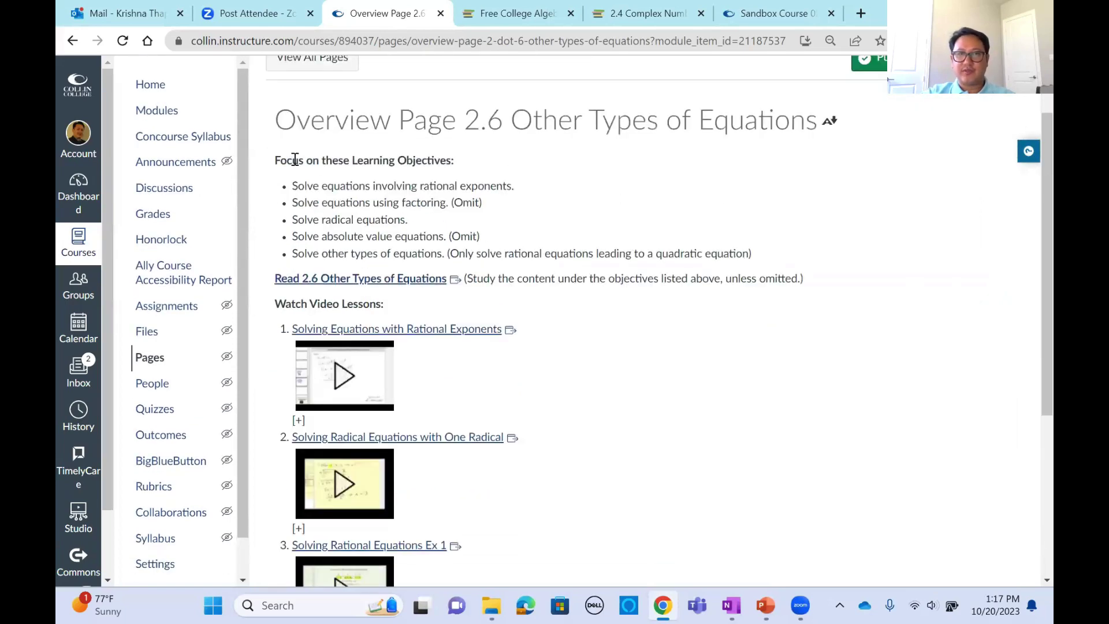
{"action": "triple_click", "coordinate": [295, 160]}
{"action": "left_click_drag", "start_coordinate": [764, 262], "coordinate": [276, 164]}
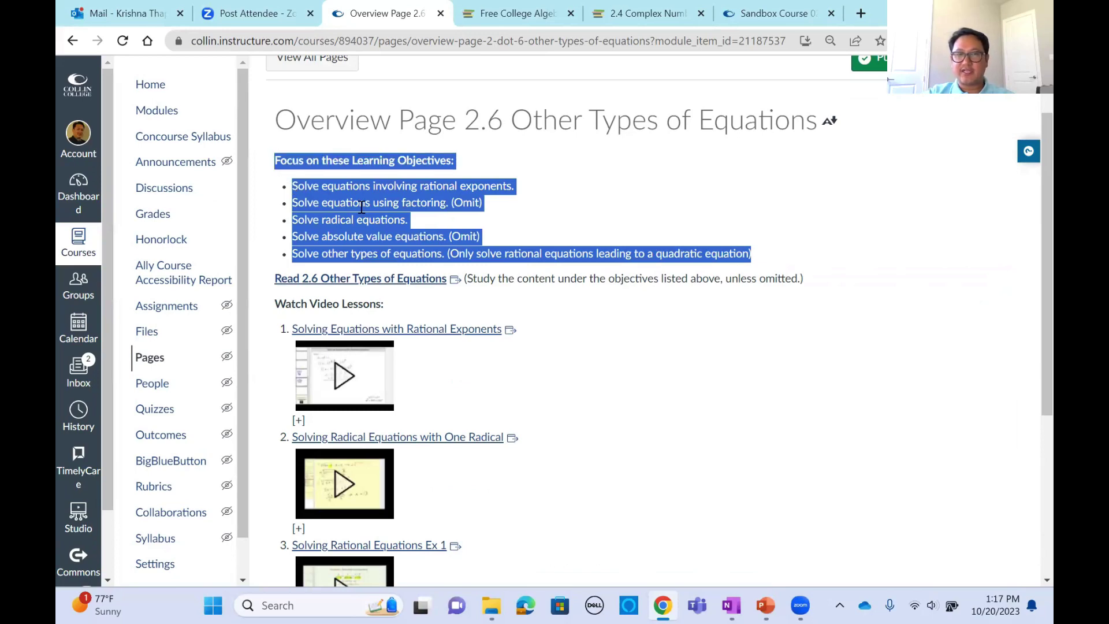
- Switch to the OpenStax College Algebra textbook, open section 2.2 Linear Equations in One Variable, and highlight its list of learning objectives
{"action": "left_click", "coordinate": [503, 222]}
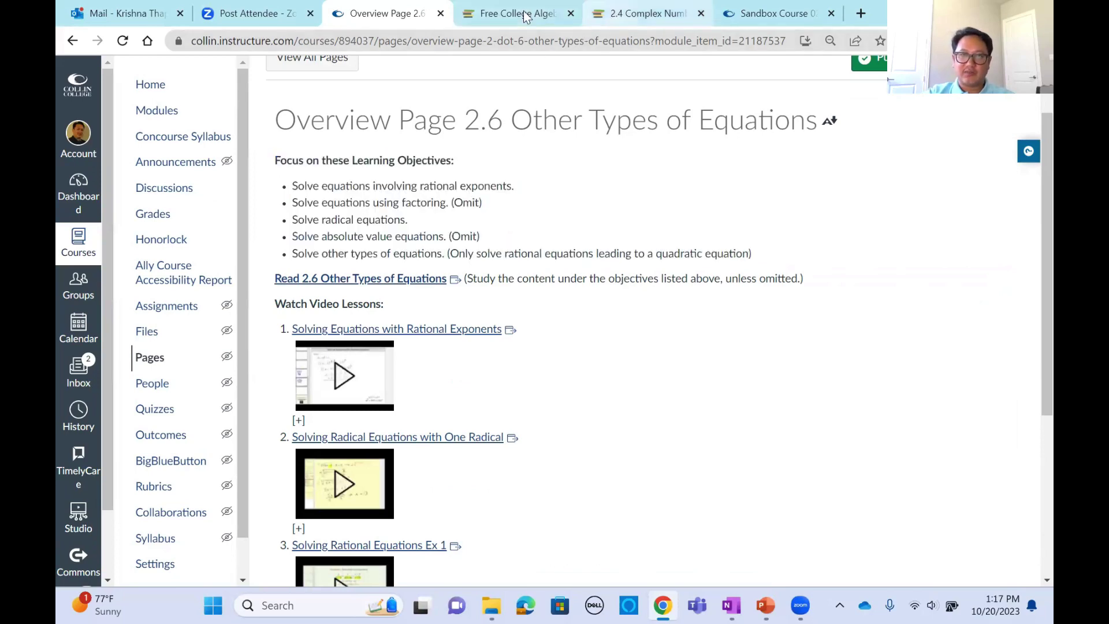
{"action": "key", "text": "ctrl+Tab"}
{"action": "key", "text": "ctrl+Tab"}
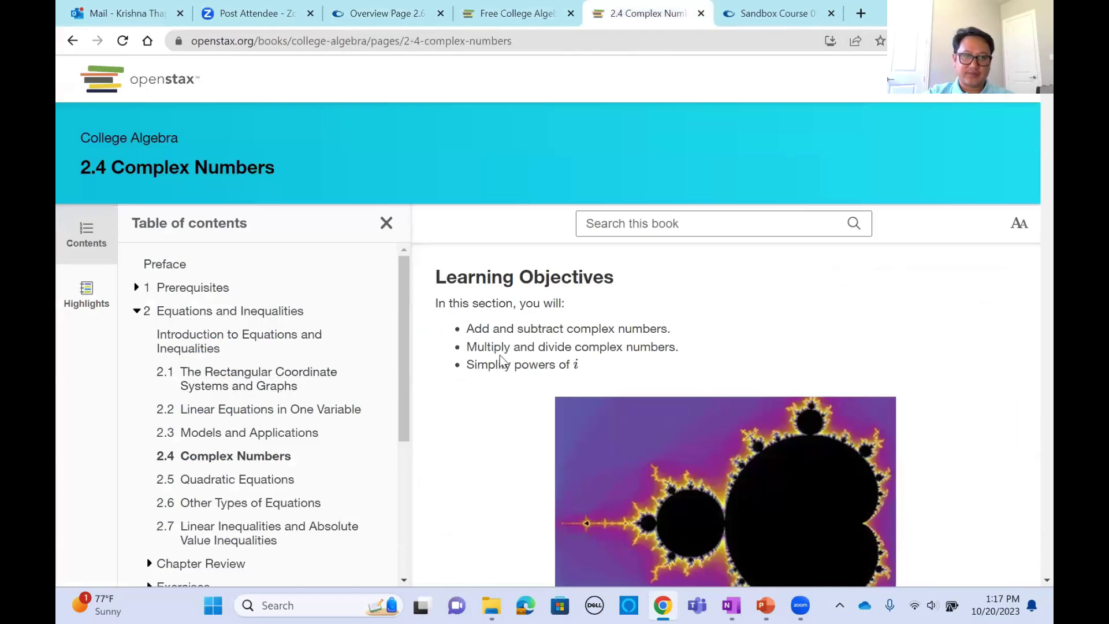
{"action": "scroll", "coordinate": [508, 349], "scroll_direction": "down", "scroll_amount": 2}
{"action": "scroll", "coordinate": [505, 292], "scroll_direction": "up", "scroll_amount": 4}
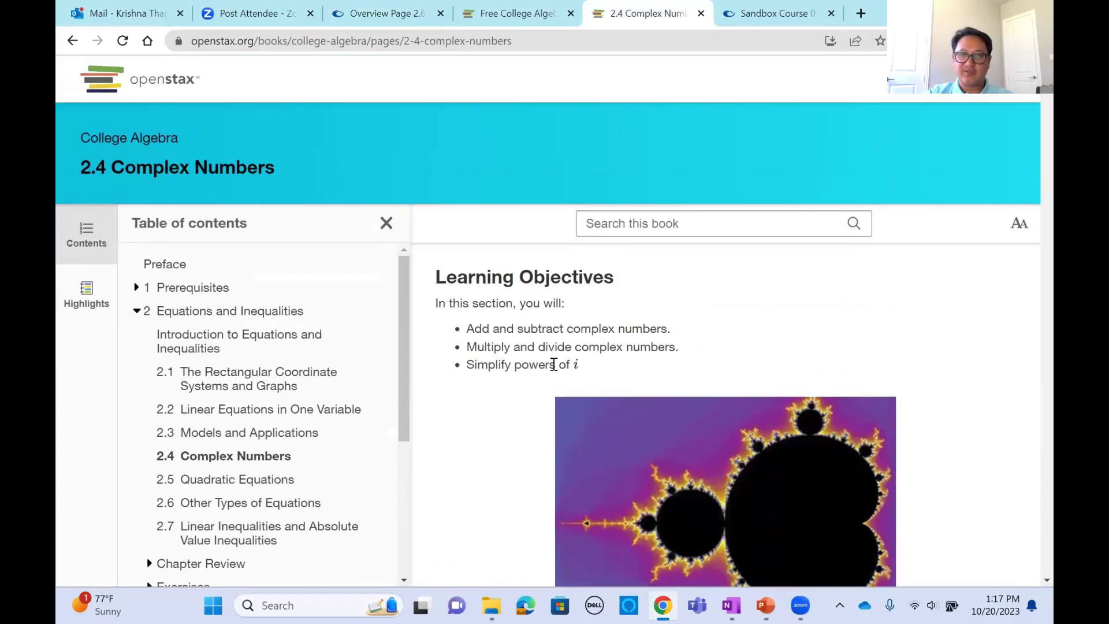
{"action": "scroll", "coordinate": [626, 345], "scroll_direction": "down", "scroll_amount": 5}
{"action": "scroll", "coordinate": [624, 342], "scroll_direction": "up", "scroll_amount": 4}
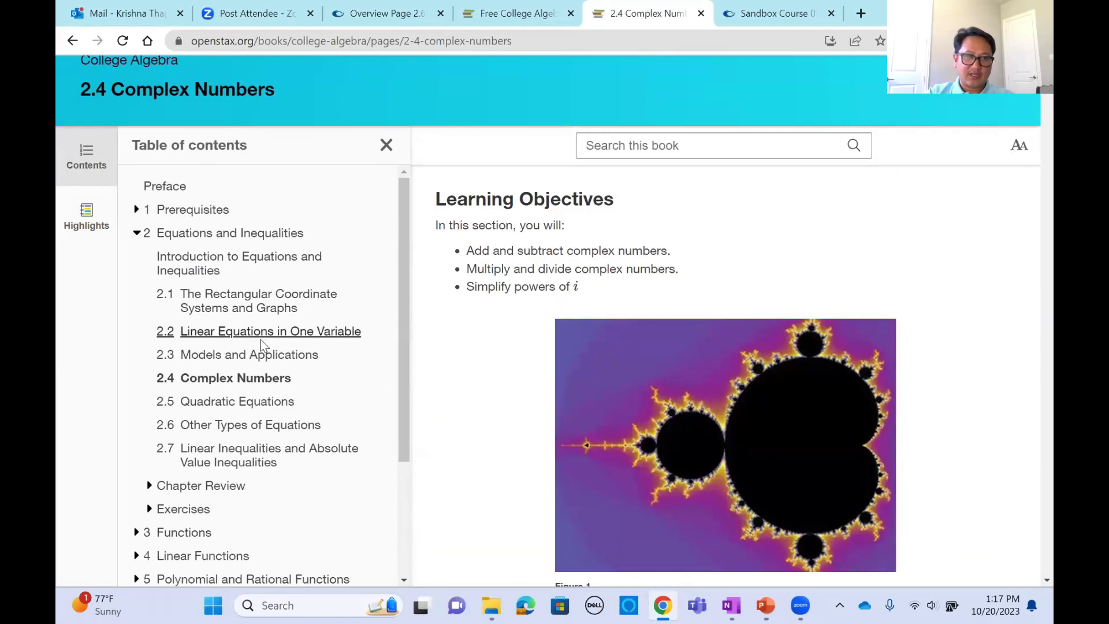
{"action": "left_click", "coordinate": [265, 334]}
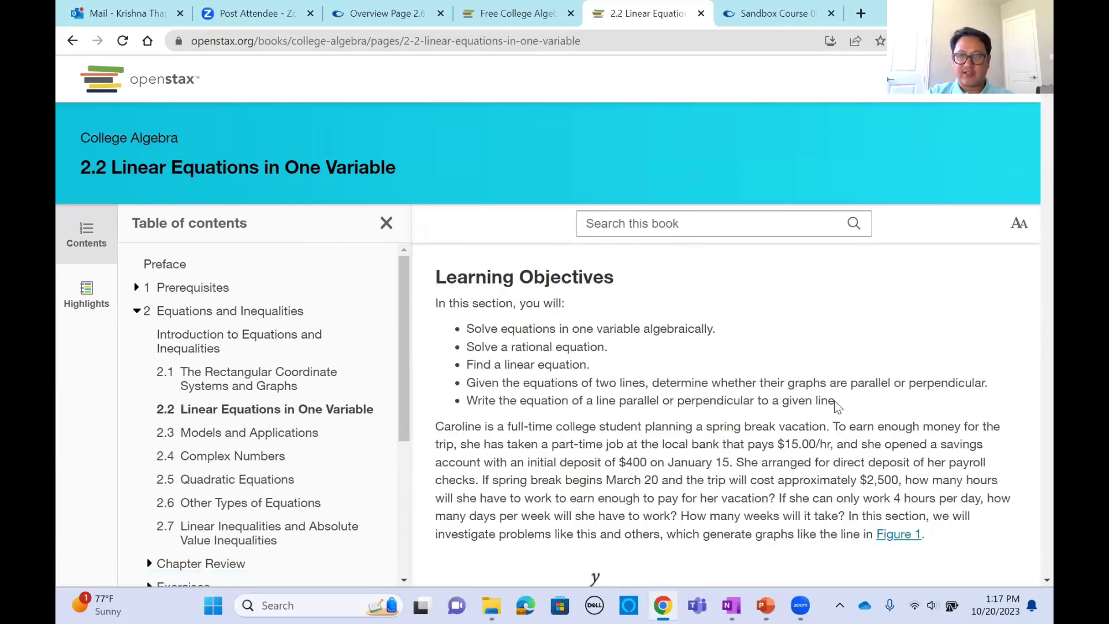
{"action": "left_click_drag", "start_coordinate": [837, 403], "coordinate": [462, 334]}
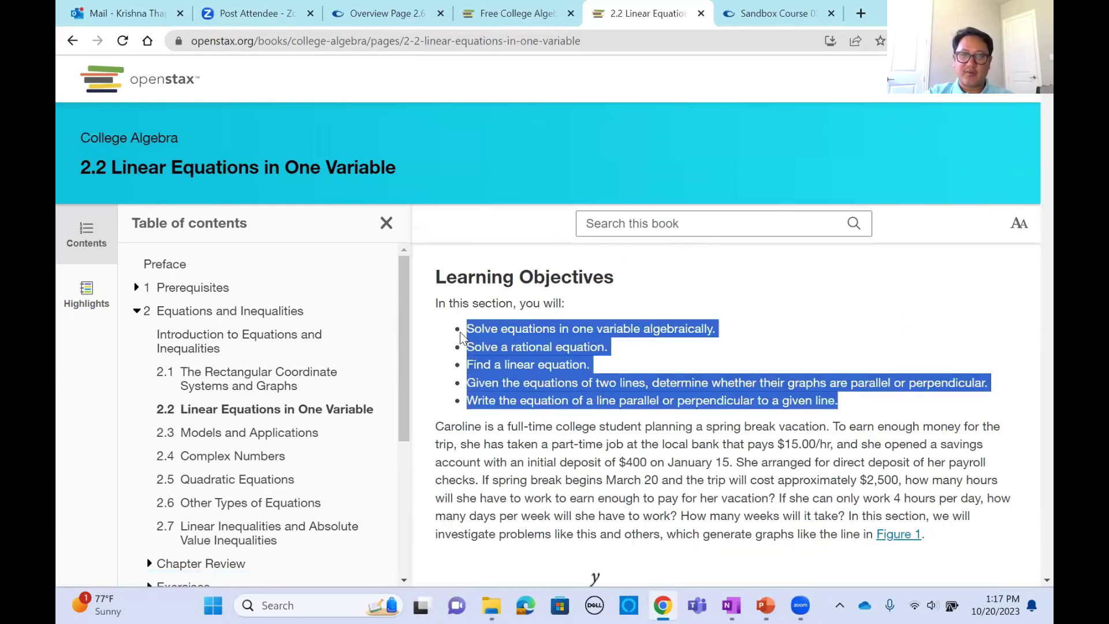
- Return to Overview Page 2.6 and highlight the "Omit" and "Only" notes beside its learning objectives
{"action": "left_click", "coordinate": [381, 13]}
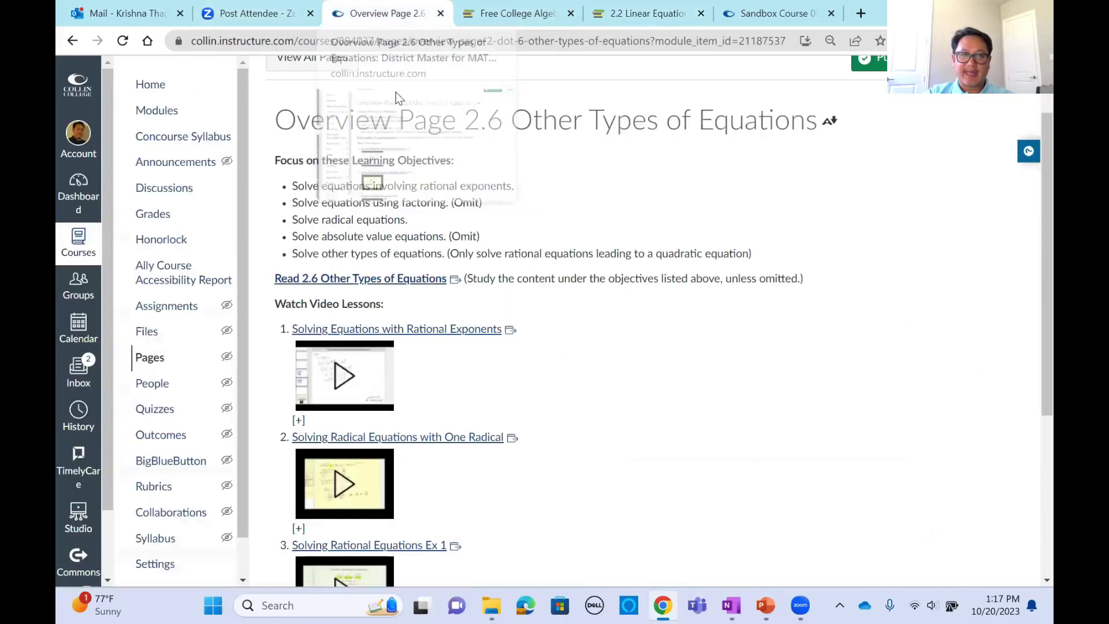
{"action": "double_click", "coordinate": [469, 203]}
{"action": "double_click", "coordinate": [470, 237]}
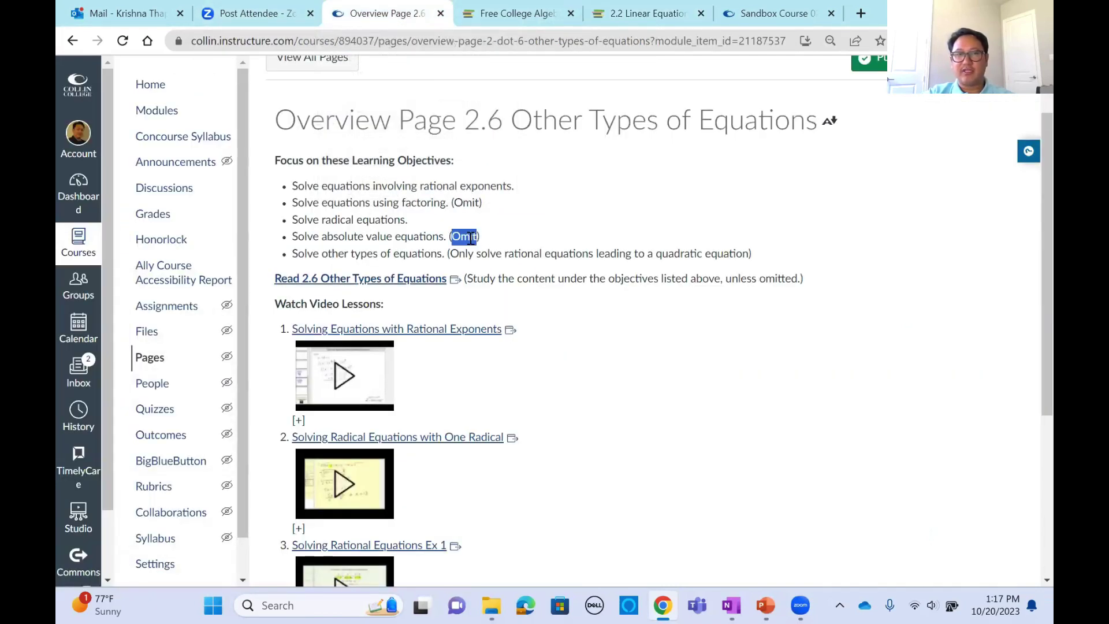
{"action": "double_click", "coordinate": [466, 255]}
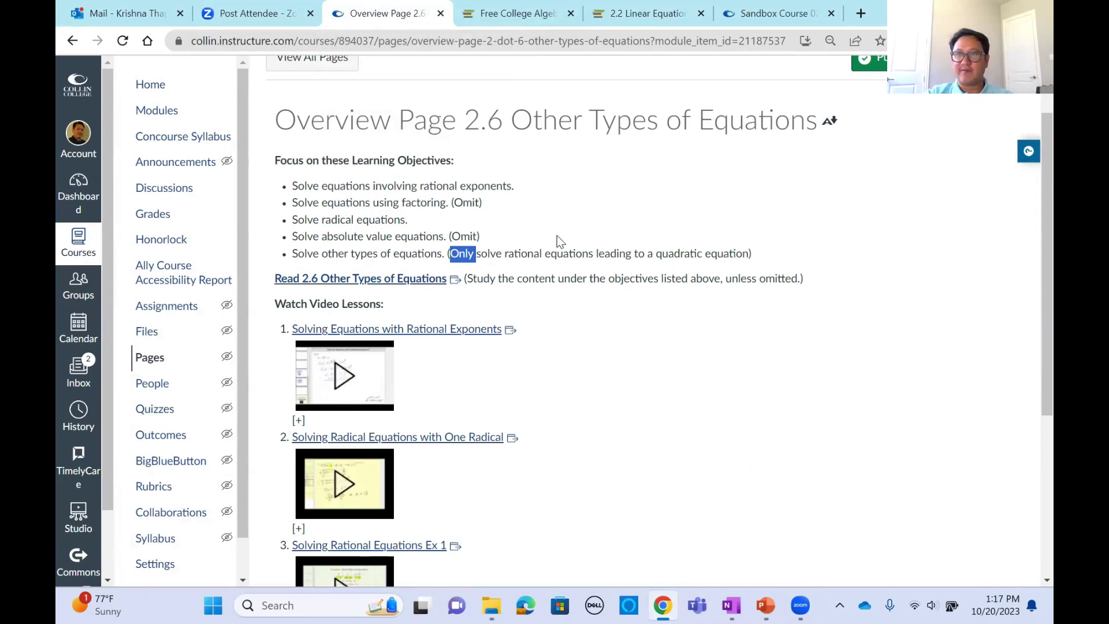
{"action": "double_click", "coordinate": [465, 237]}
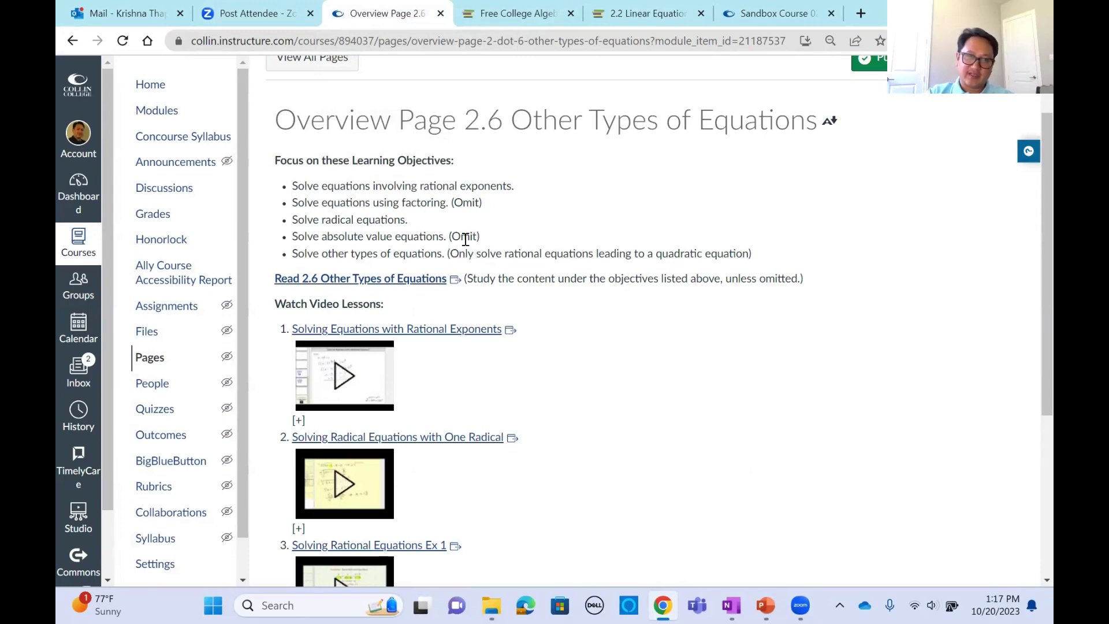
{"action": "double_click", "coordinate": [471, 203]}
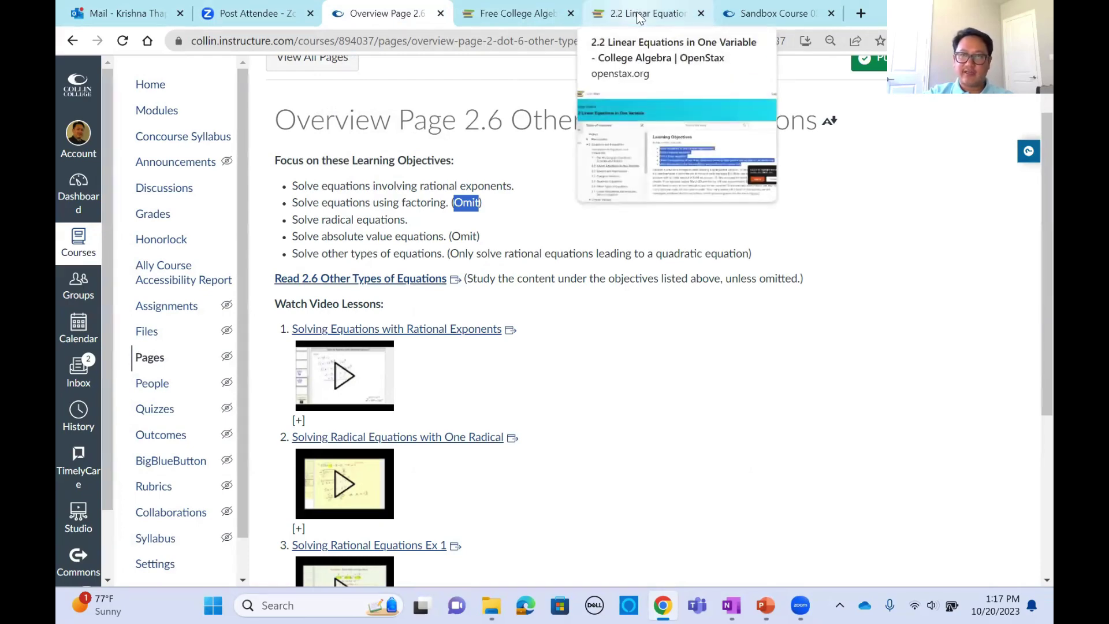
{"action": "double_click", "coordinate": [465, 236]}
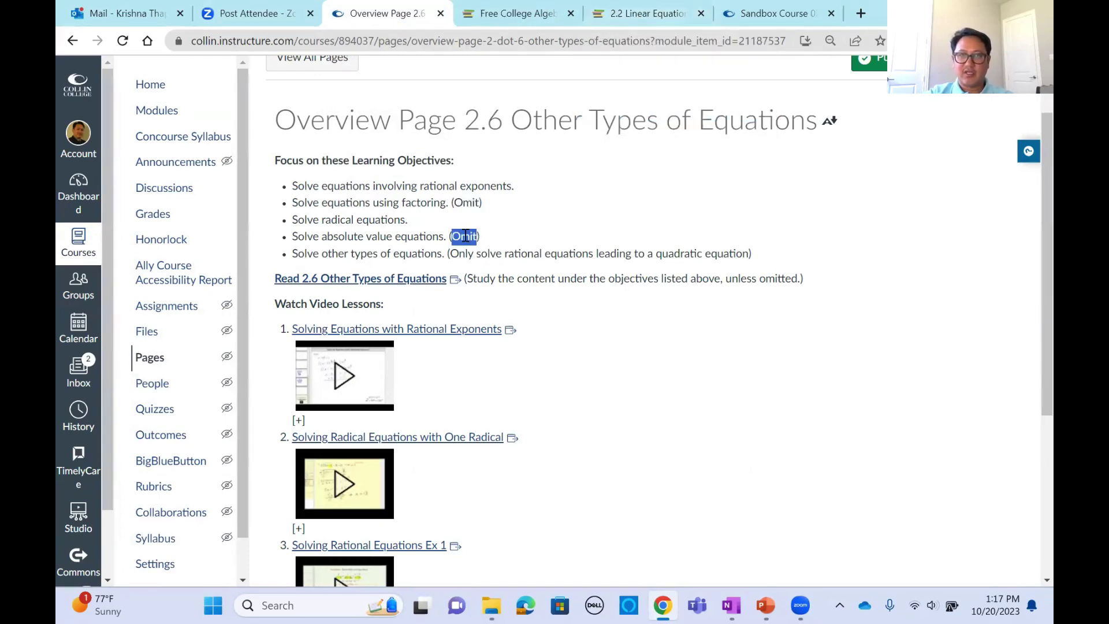
{"action": "double_click", "coordinate": [467, 203]}
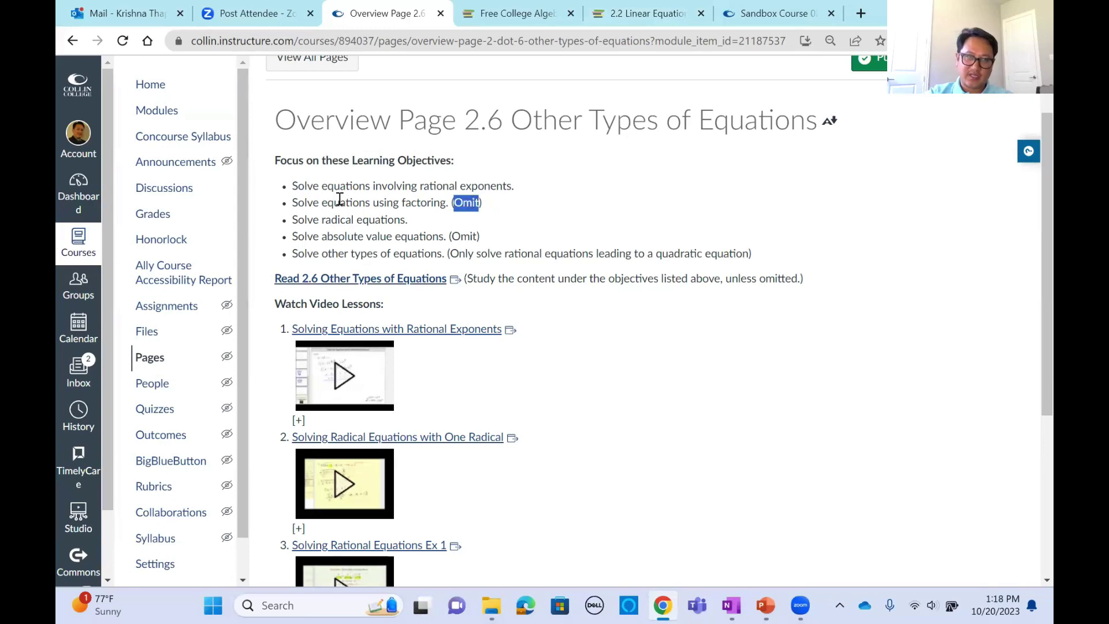
- Examine the list of video lessons on Overview Page 2.6, from rational exponents through the rational equation examples
{"action": "scroll", "coordinate": [409, 217], "scroll_direction": "down", "scroll_amount": 1}
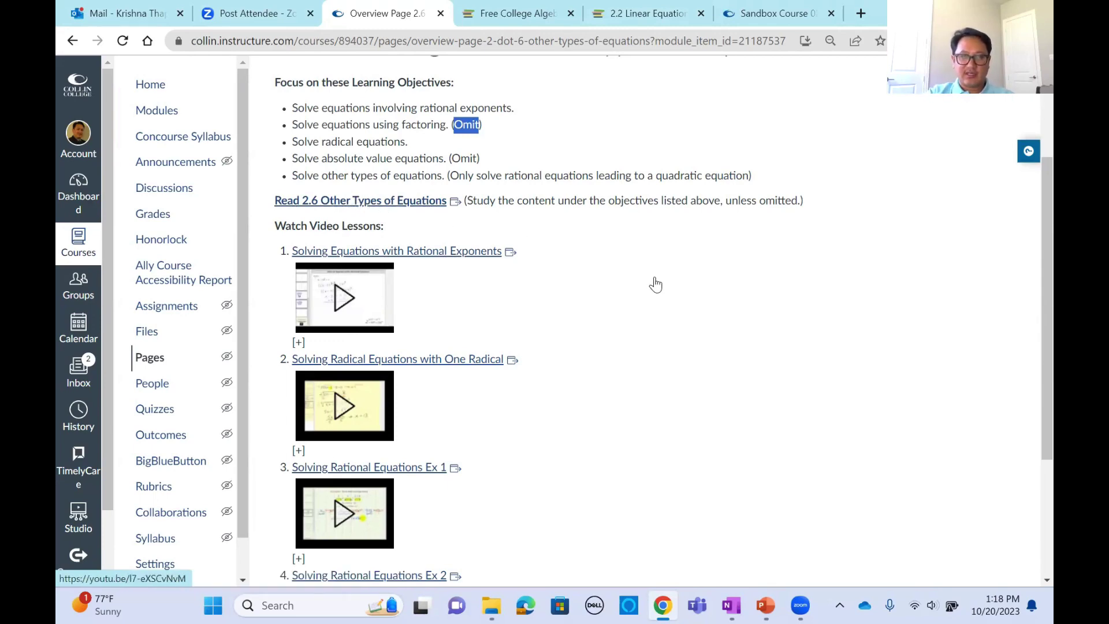
{"action": "scroll", "coordinate": [650, 280], "scroll_direction": "down", "scroll_amount": 1}
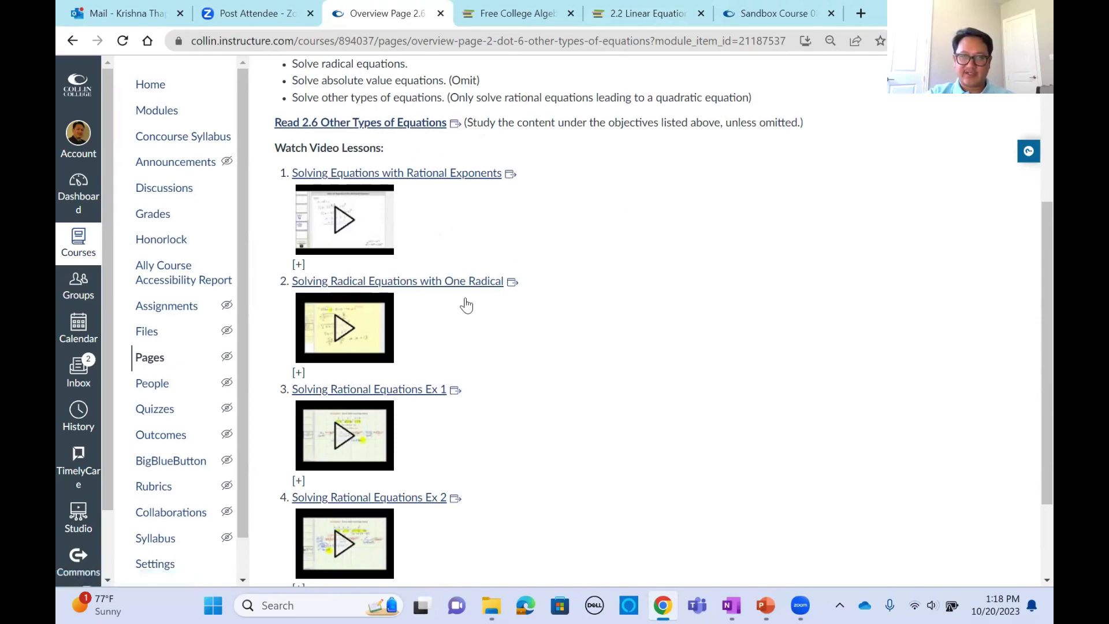
{"action": "scroll", "coordinate": [495, 346], "scroll_direction": "down", "scroll_amount": 1}
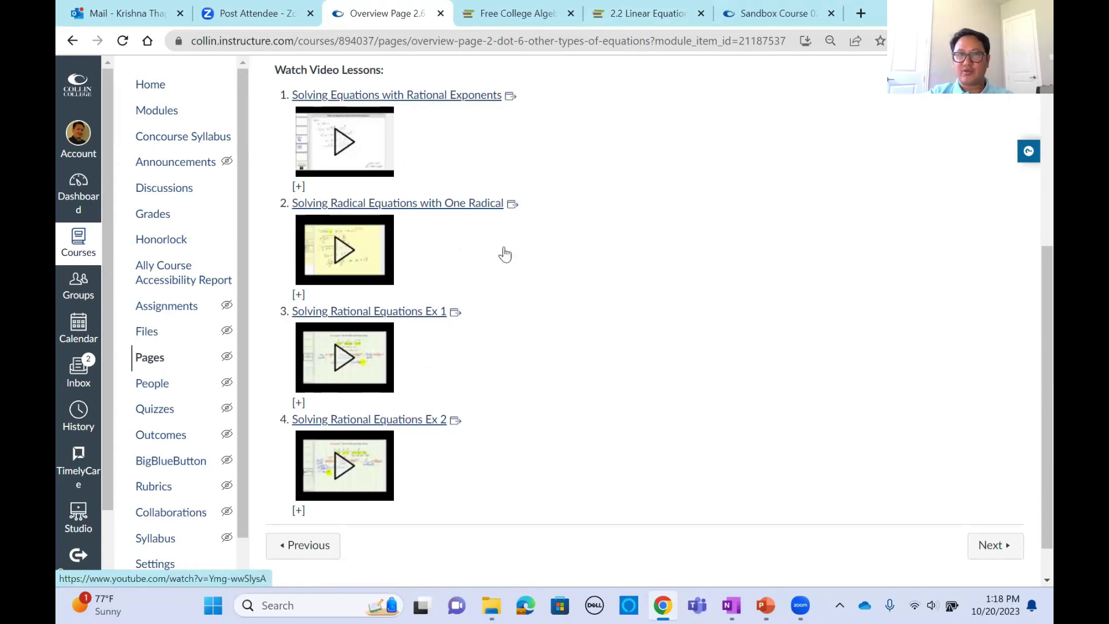
{"action": "scroll", "coordinate": [497, 242], "scroll_direction": "up", "scroll_amount": 1}
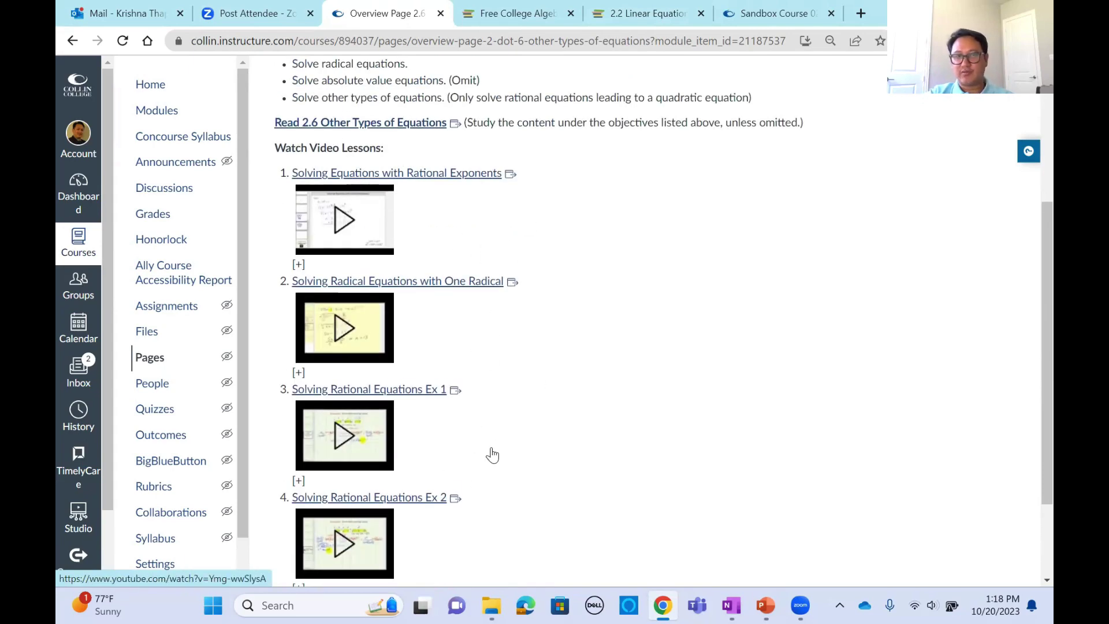
{"action": "scroll", "coordinate": [490, 453], "scroll_direction": "down", "scroll_amount": 2}
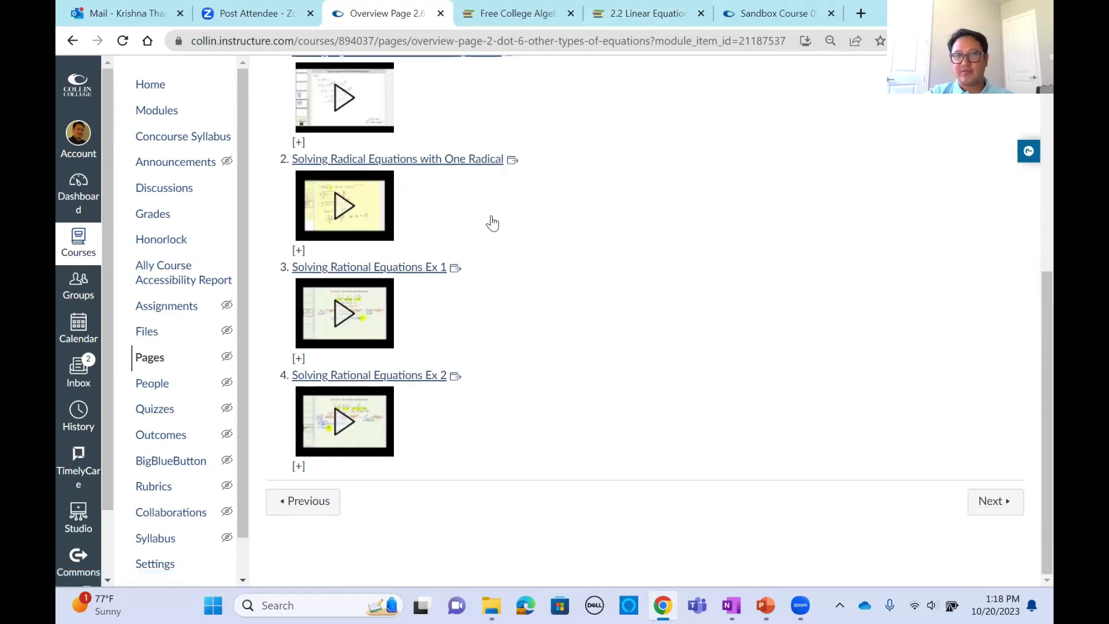
{"action": "scroll", "coordinate": [491, 220], "scroll_direction": "up", "scroll_amount": 1}
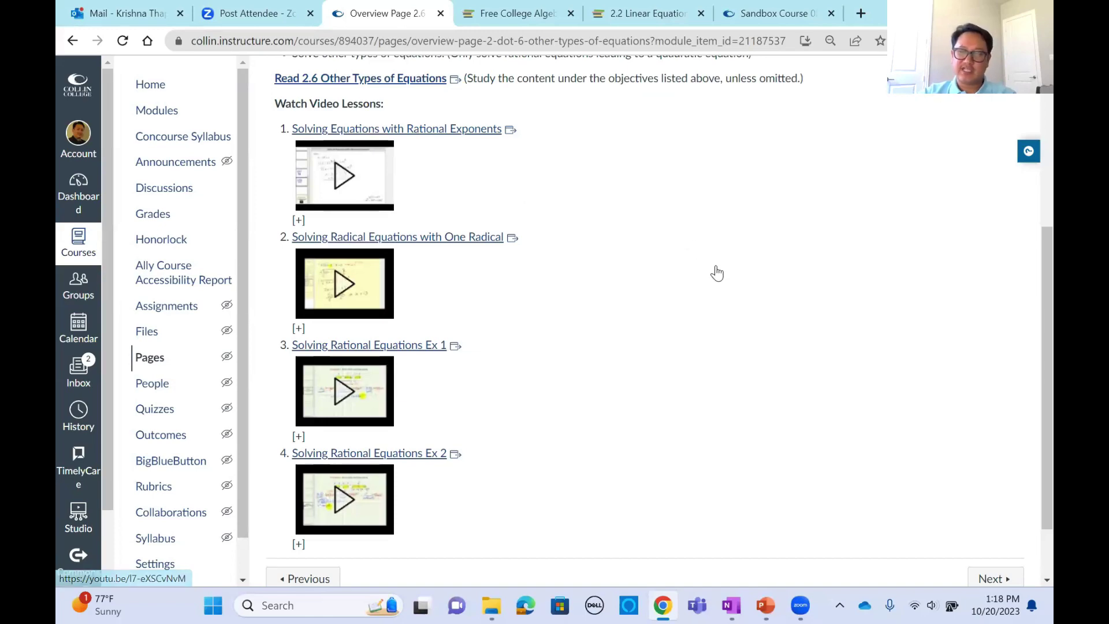
{"action": "scroll", "coordinate": [710, 290], "scroll_direction": "down", "scroll_amount": 1}
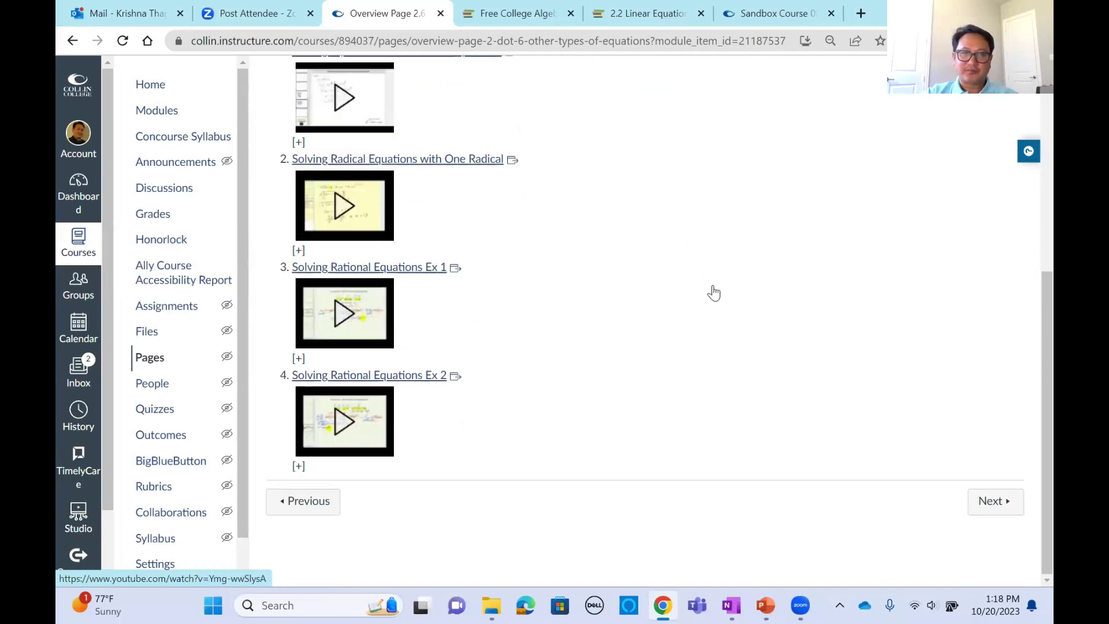
{"action": "scroll", "coordinate": [682, 306], "scroll_direction": "up", "scroll_amount": 4}
- From the course modules, view Video Assignment 2.6 and Homework 2.6 Other Types of Equations one after the other, returning to the modules each time
{"action": "left_click", "coordinate": [73, 41]}
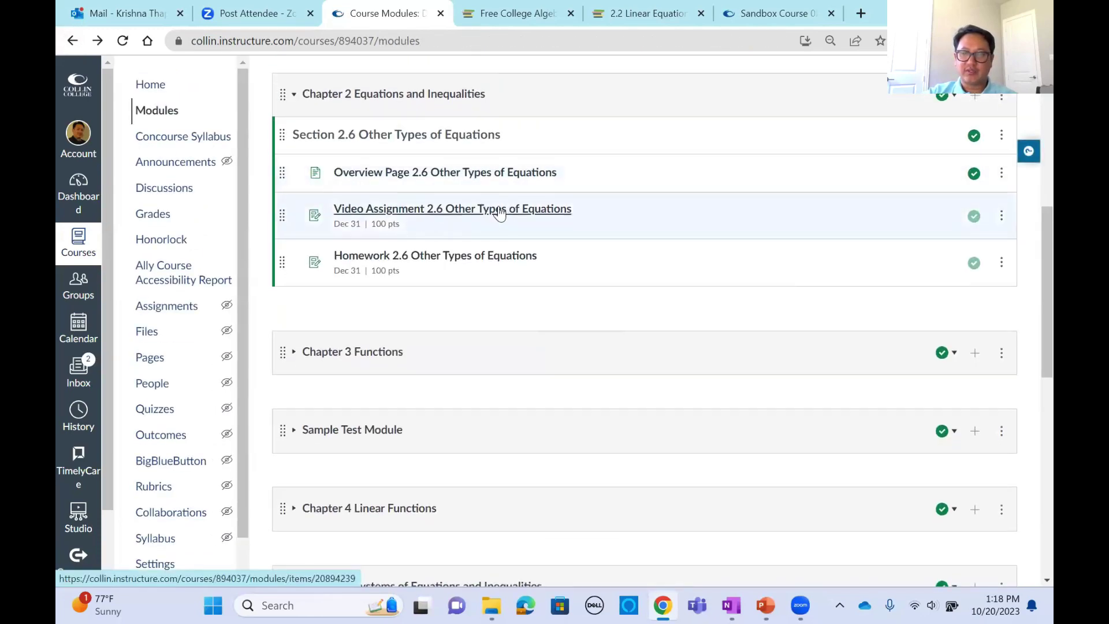
{"action": "left_click", "coordinate": [501, 217]}
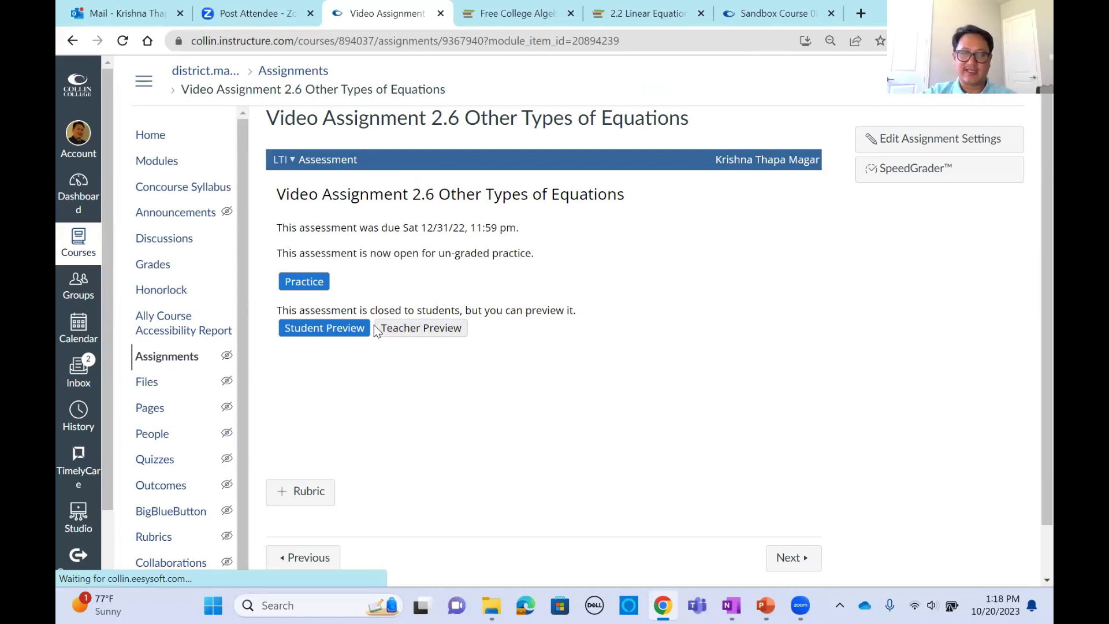
{"action": "left_click", "coordinate": [75, 43]}
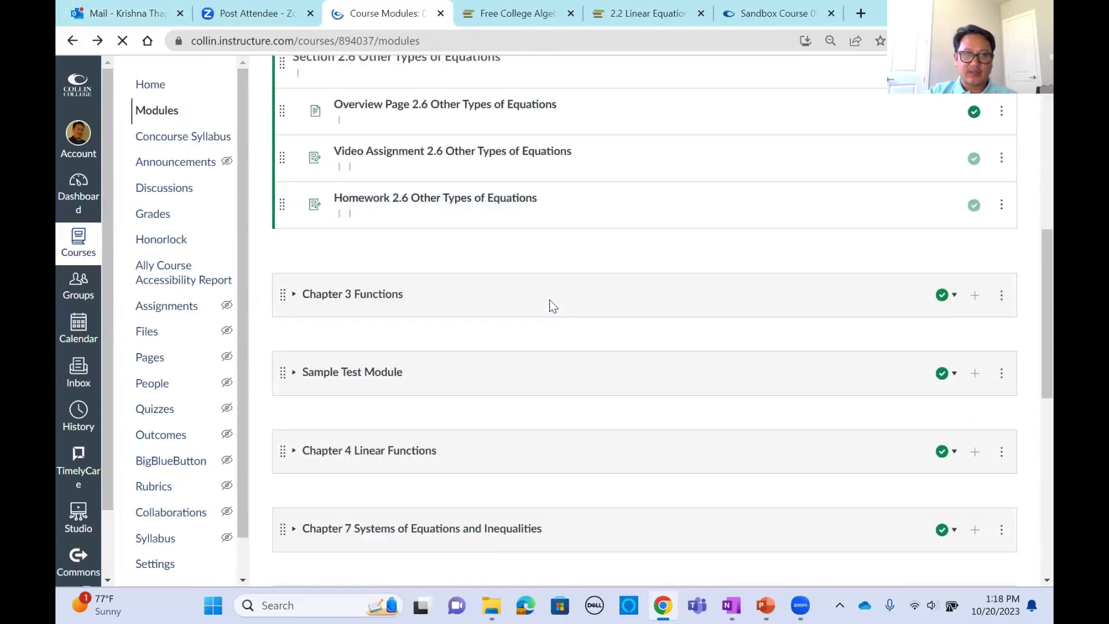
{"action": "left_click", "coordinate": [454, 261]}
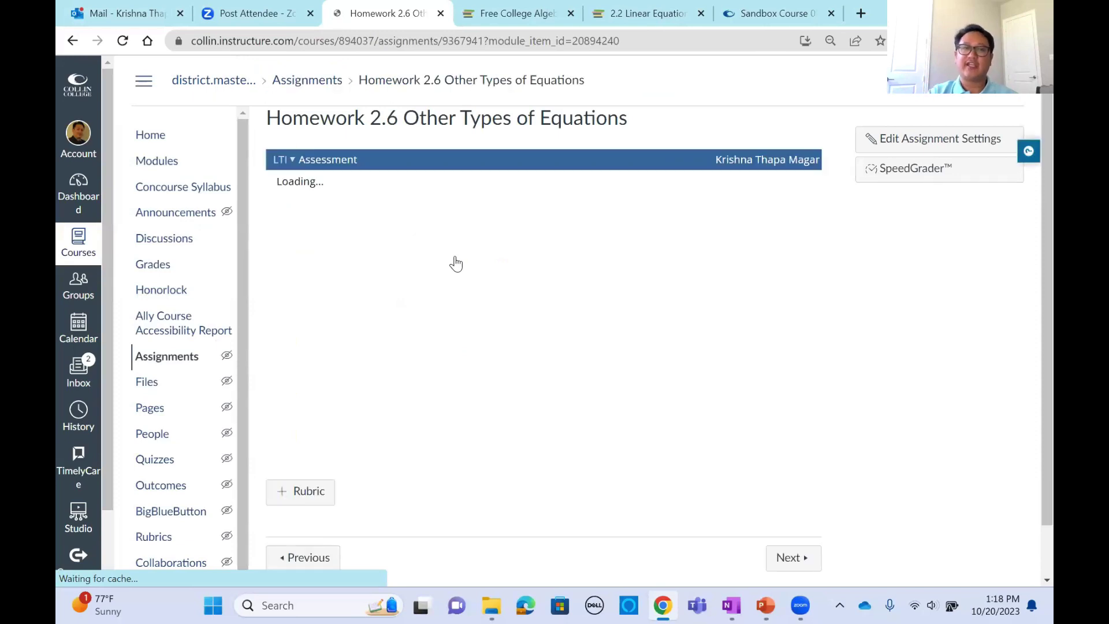
{"action": "left_click", "coordinate": [152, 164]}
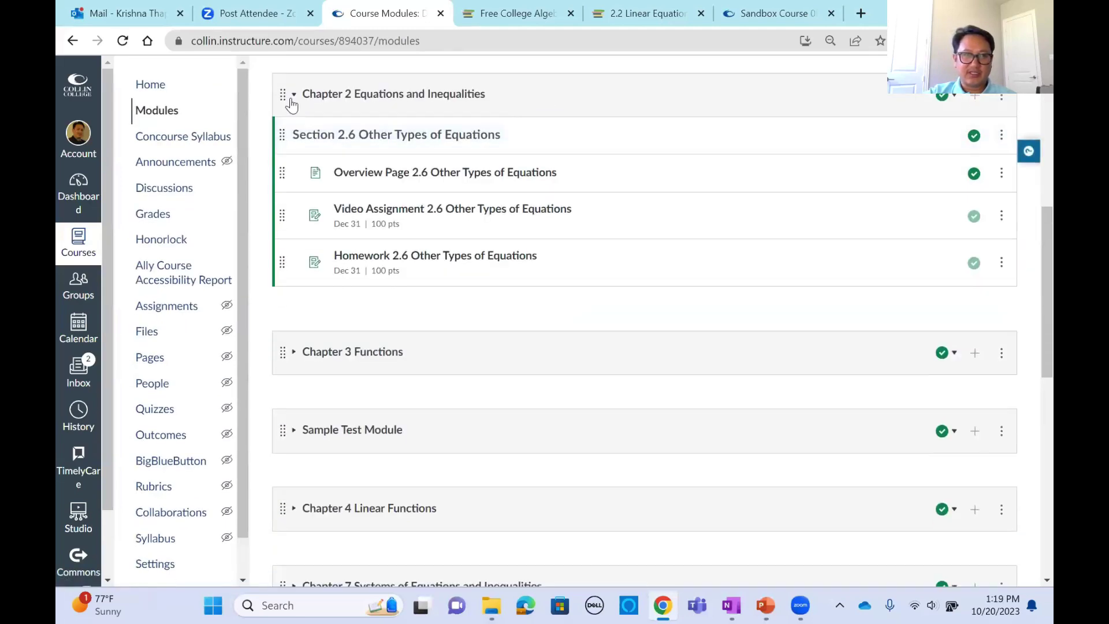
- Collapse the Chapter 2 module, expand "Chapter 3 Functions" to look through its section items, and collapse it again
{"action": "left_click", "coordinate": [292, 94]}
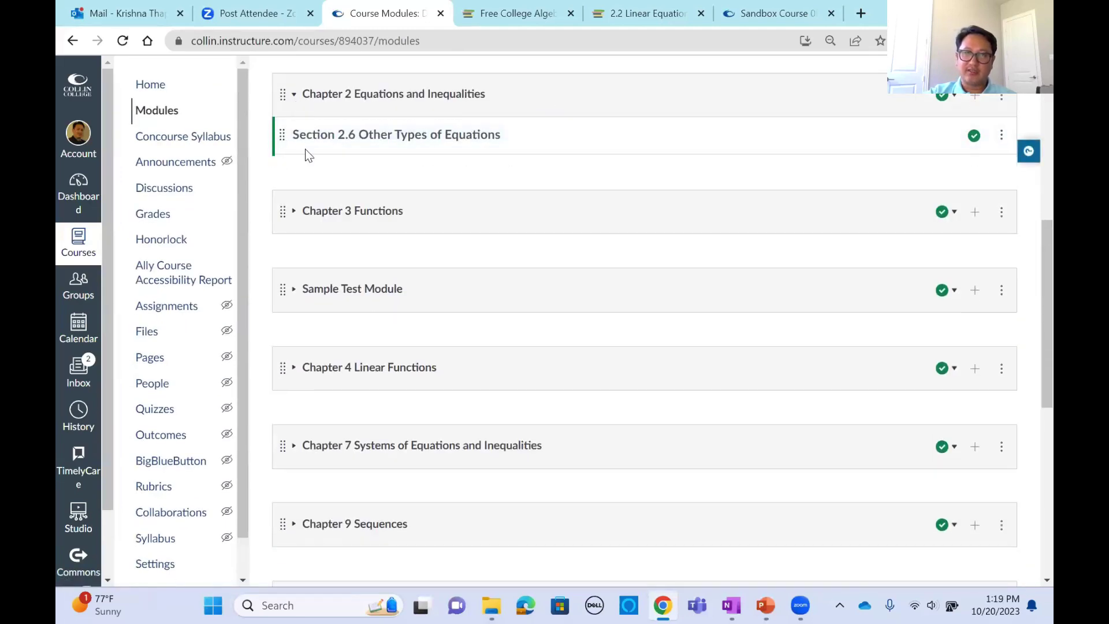
{"action": "left_click", "coordinate": [294, 173]}
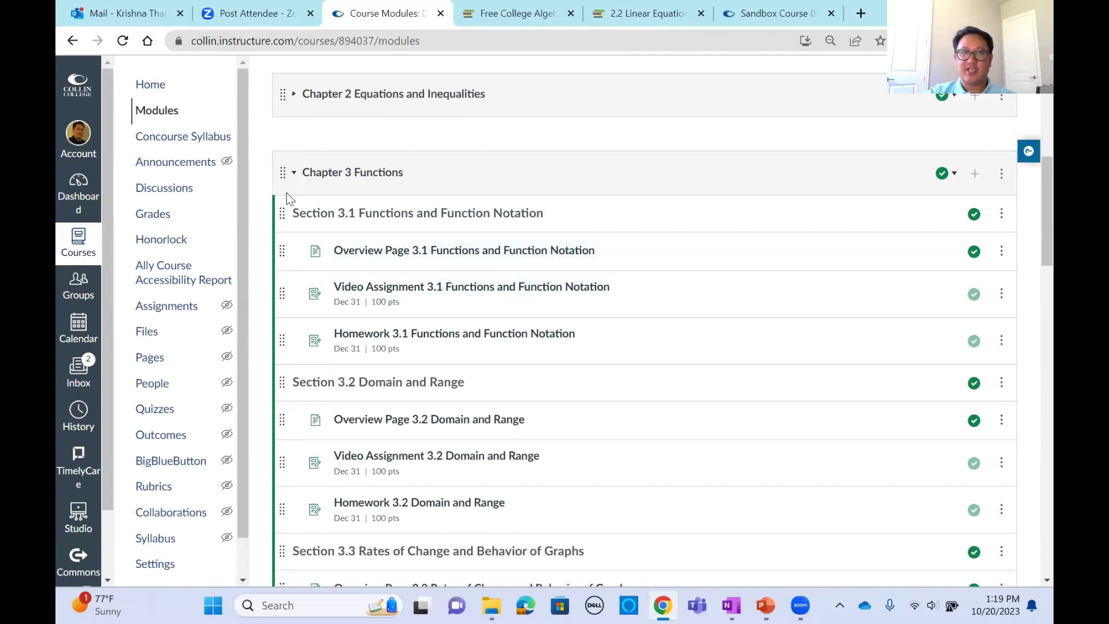
{"action": "scroll", "coordinate": [520, 193], "scroll_direction": "down", "scroll_amount": 5}
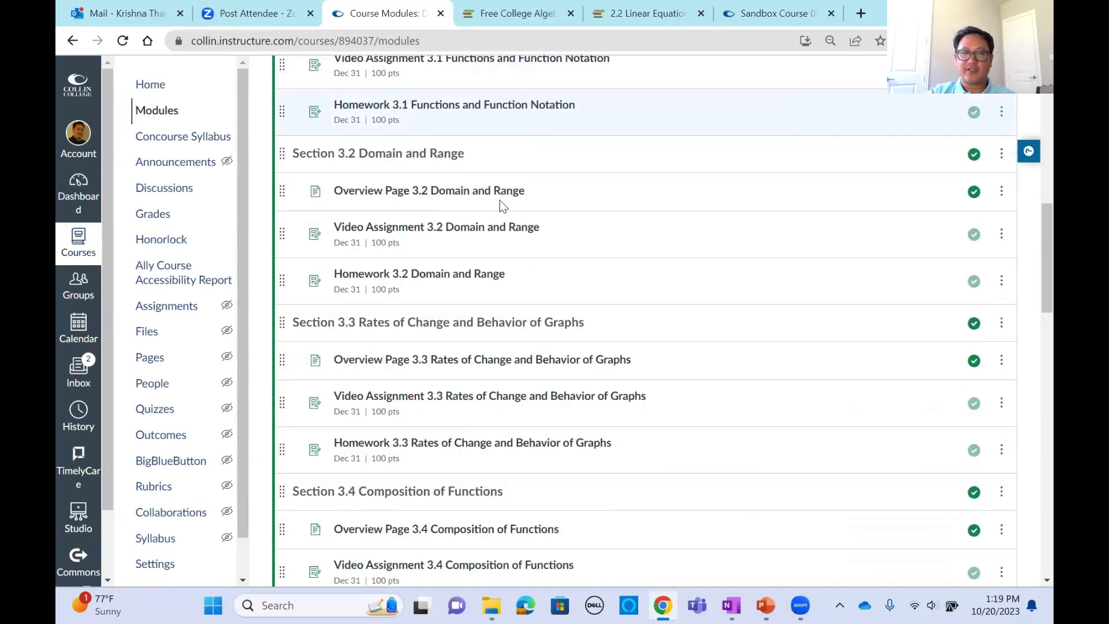
{"action": "scroll", "coordinate": [504, 197], "scroll_direction": "down", "scroll_amount": 5}
{"action": "scroll", "coordinate": [508, 158], "scroll_direction": "up", "scroll_amount": 7}
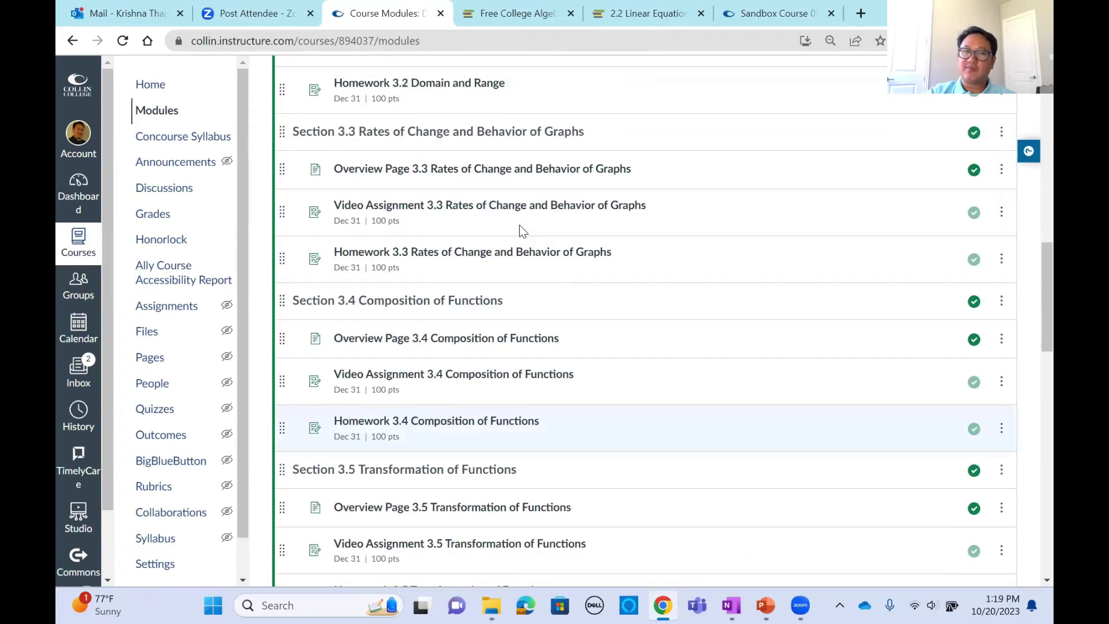
{"action": "scroll", "coordinate": [519, 231], "scroll_direction": "up", "scroll_amount": 2}
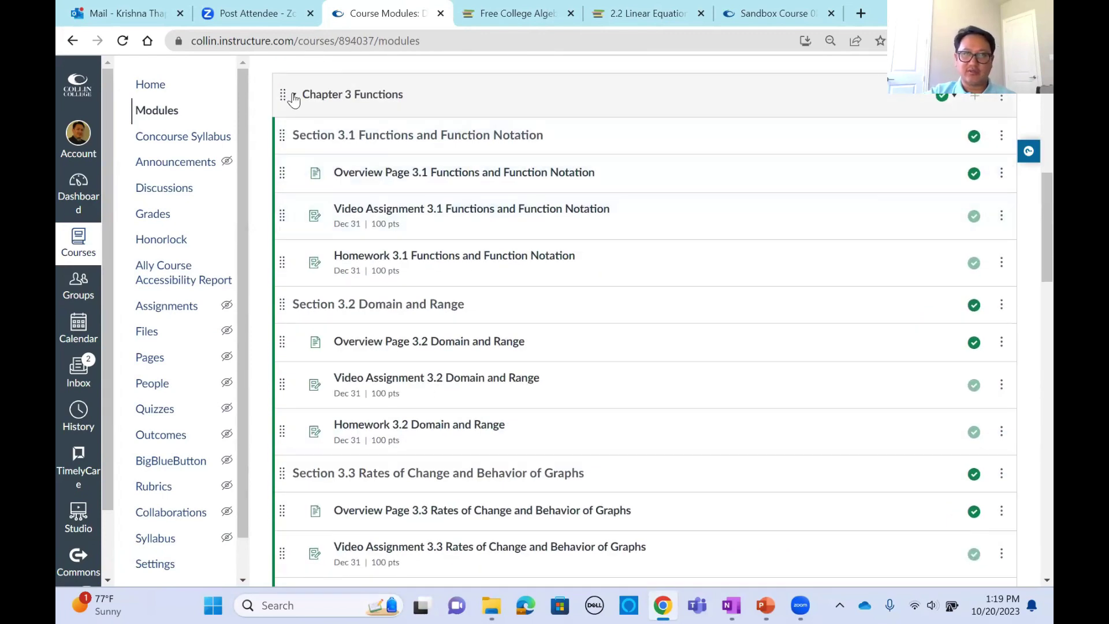
{"action": "left_click", "coordinate": [293, 97]}
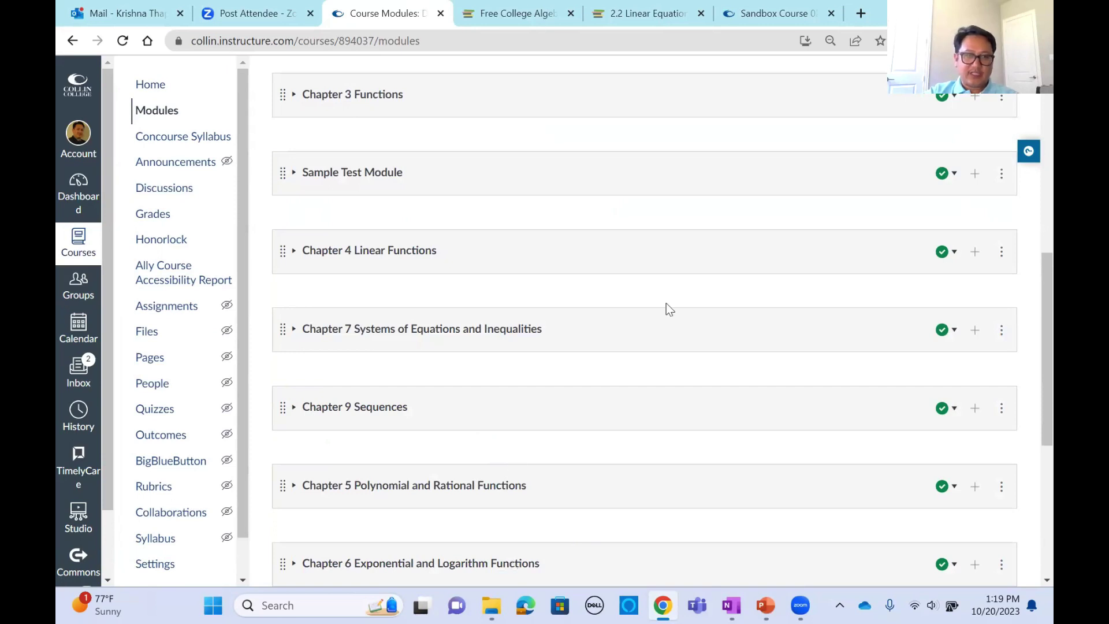
- Expand the "Sample Test Module" to view its practice test items, and collapse it again
{"action": "scroll", "coordinate": [666, 302], "scroll_direction": "down", "scroll_amount": 1}
{"action": "scroll", "coordinate": [439, 255], "scroll_direction": "up", "scroll_amount": 2}
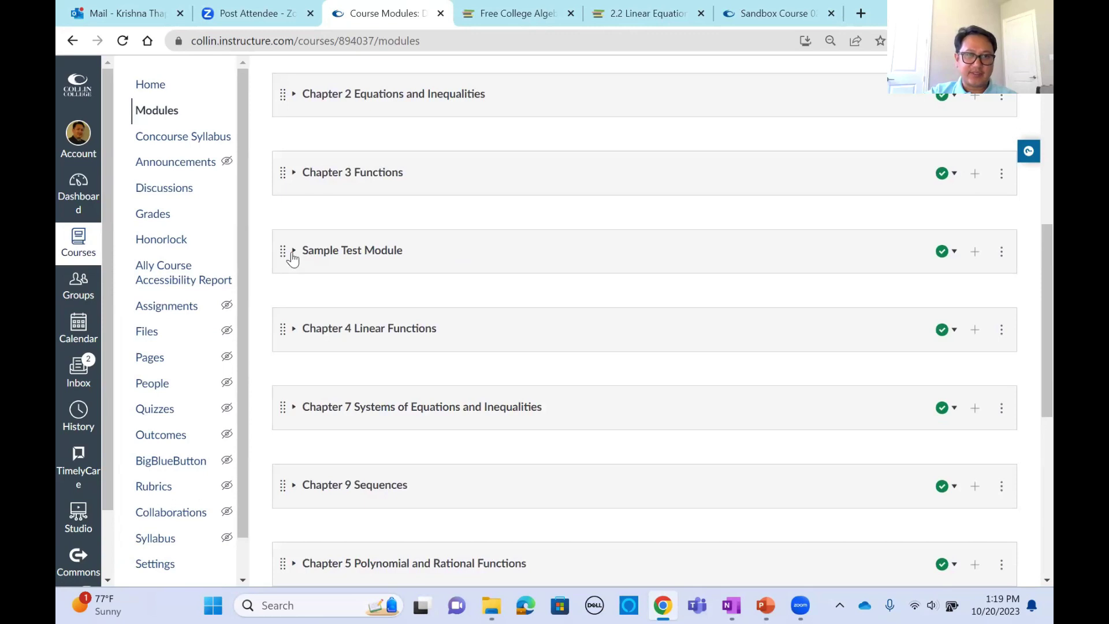
{"action": "left_click", "coordinate": [293, 257]}
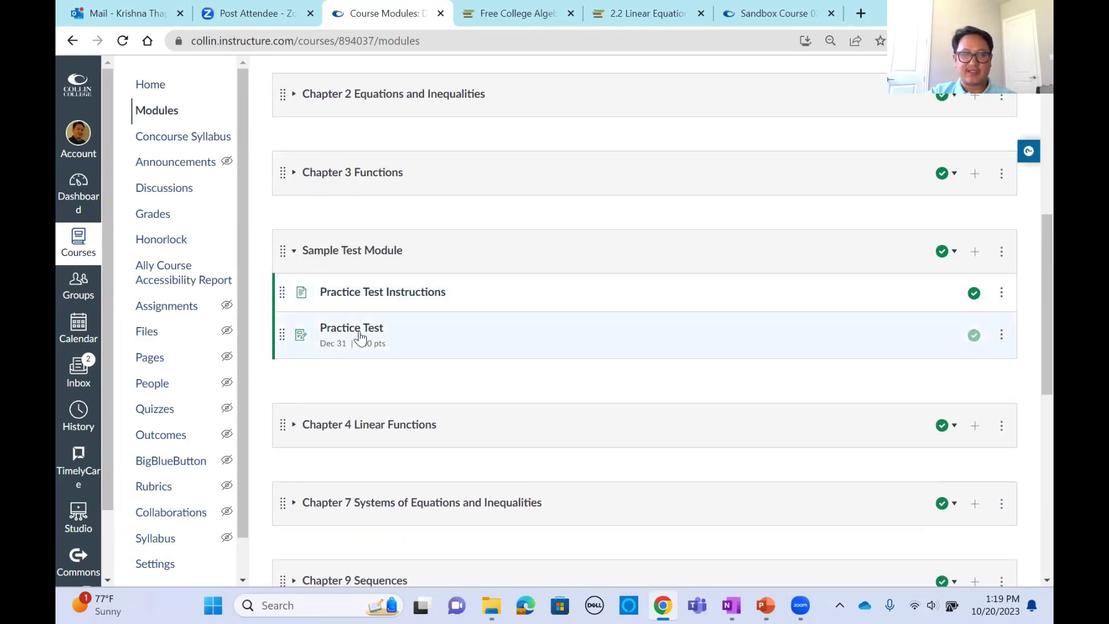
{"action": "left_click", "coordinate": [293, 254]}
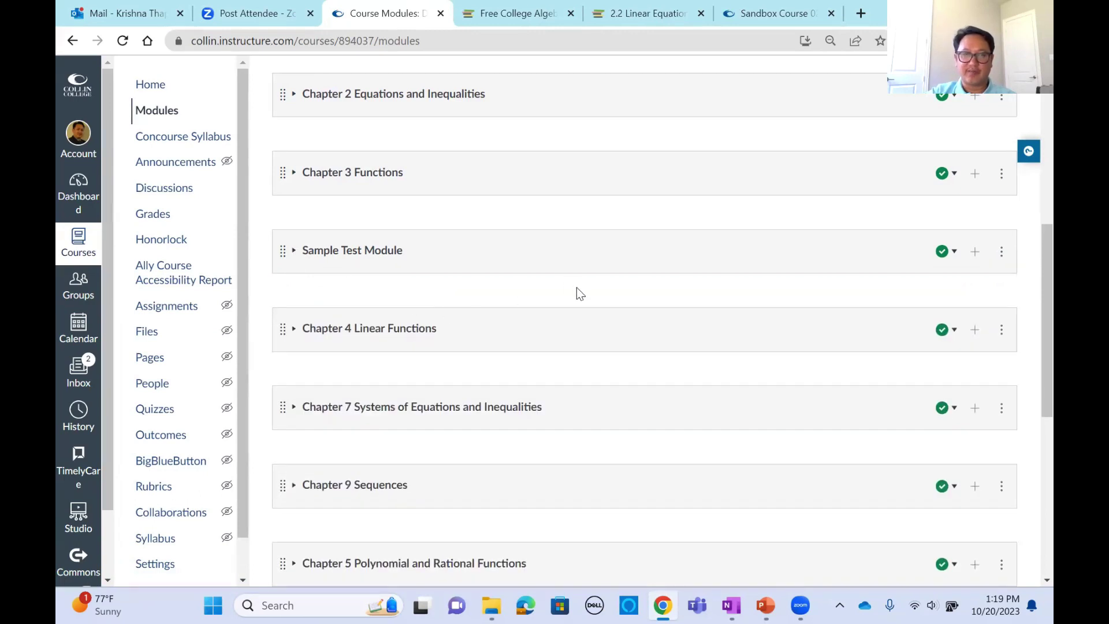
{"action": "scroll", "coordinate": [577, 289], "scroll_direction": "down", "scroll_amount": 3}
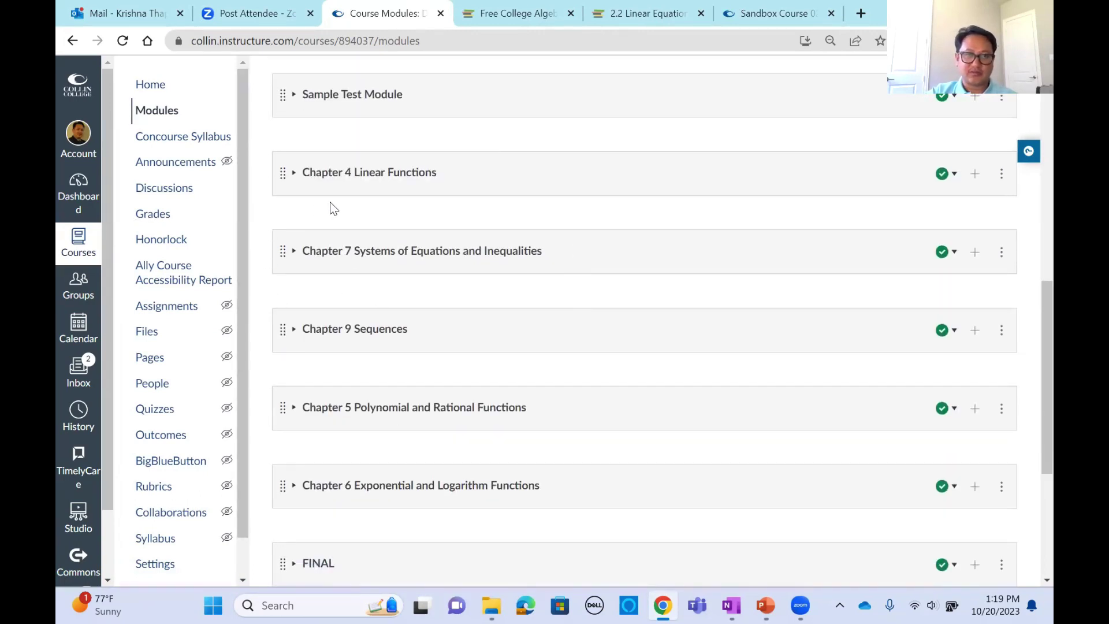
- Expand the "Chapter 4 Linear Functions" module and the "FINAL" module to view their items, collapsing each one again
{"action": "left_click", "coordinate": [293, 173]}
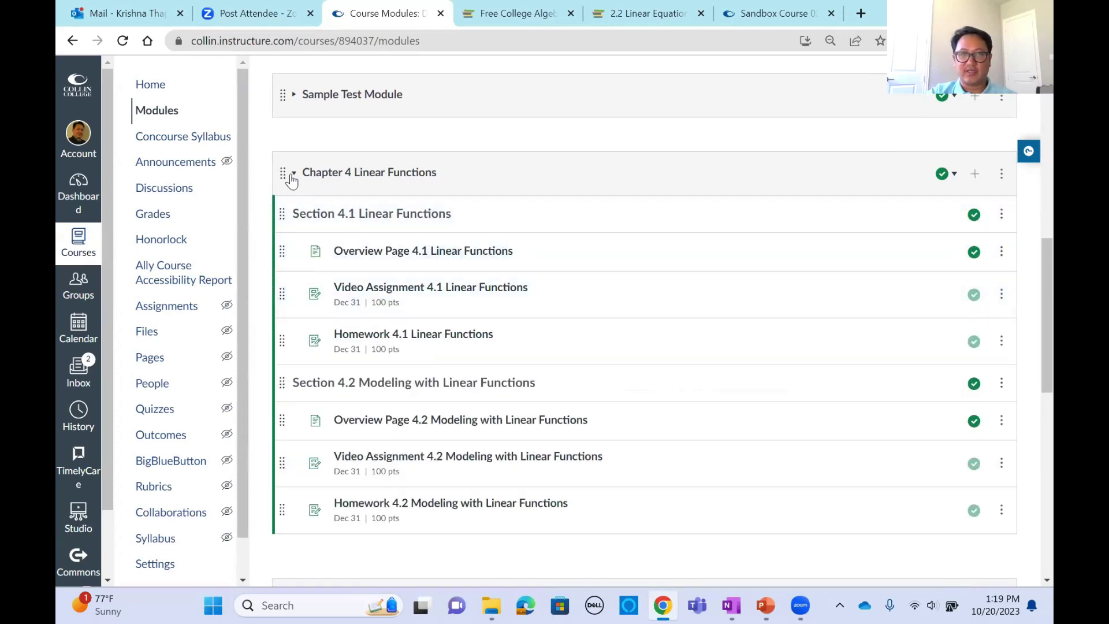
{"action": "left_click", "coordinate": [293, 174]}
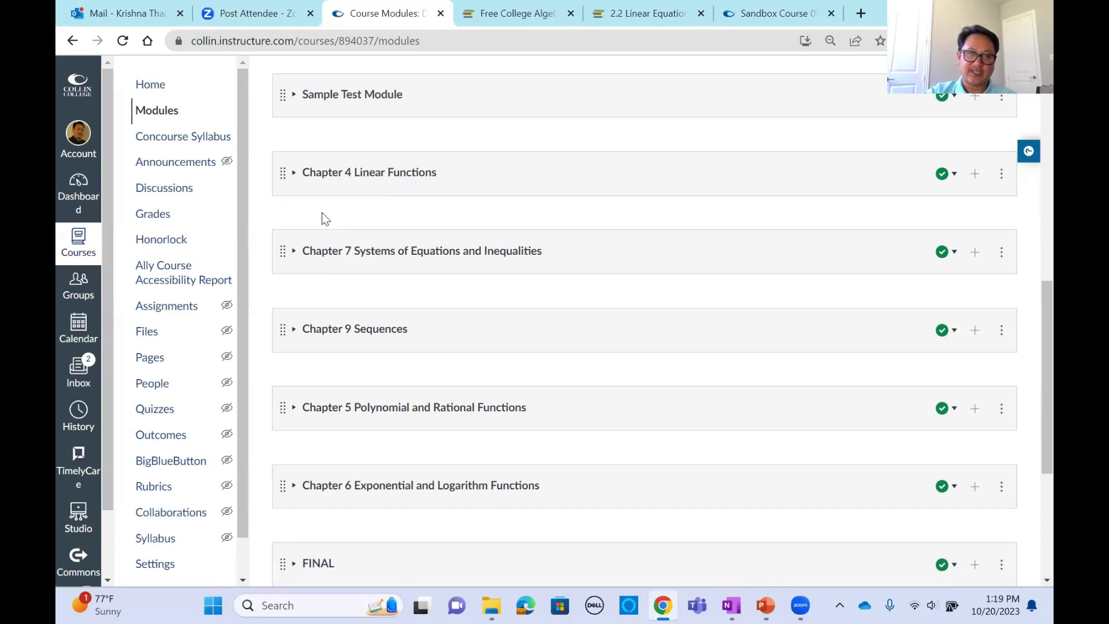
{"action": "scroll", "coordinate": [466, 255], "scroll_direction": "down", "scroll_amount": 4}
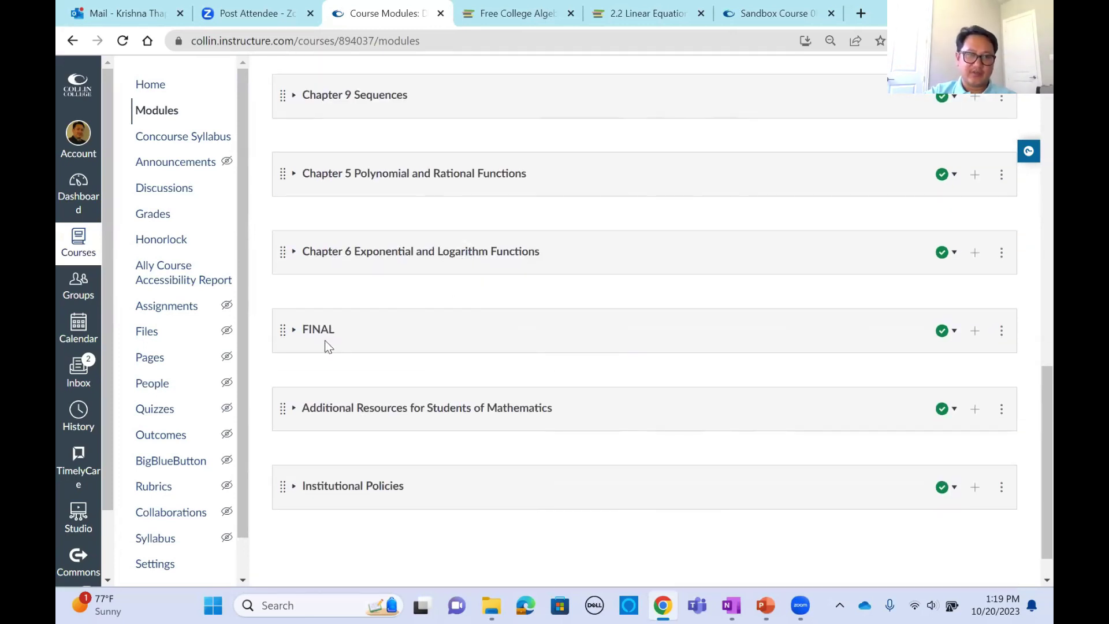
{"action": "left_click", "coordinate": [295, 335]}
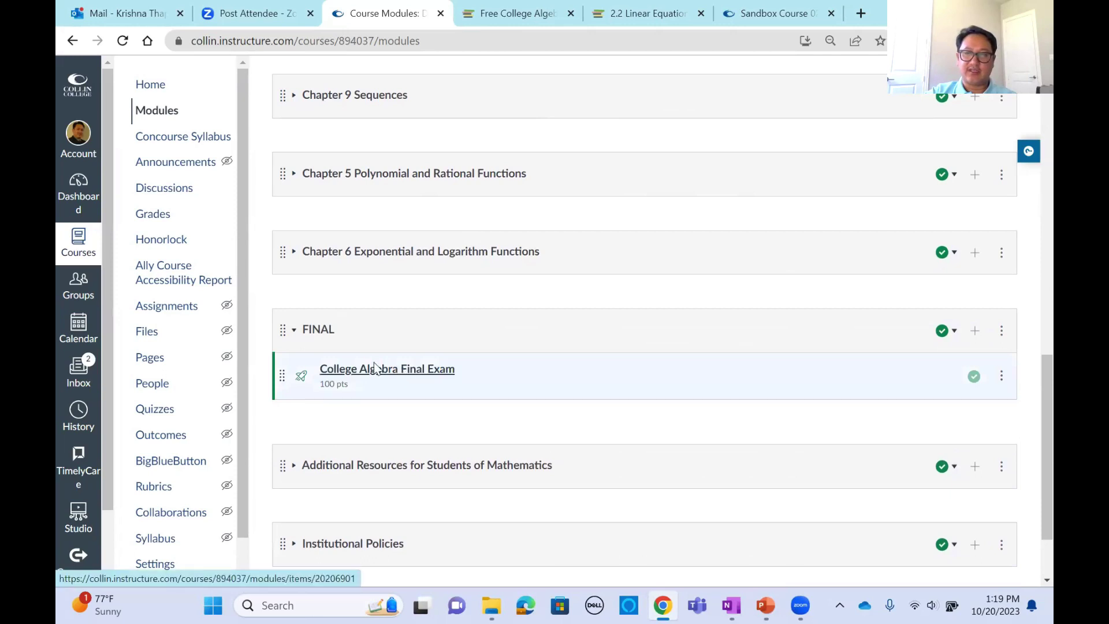
{"action": "left_click", "coordinate": [293, 330]}
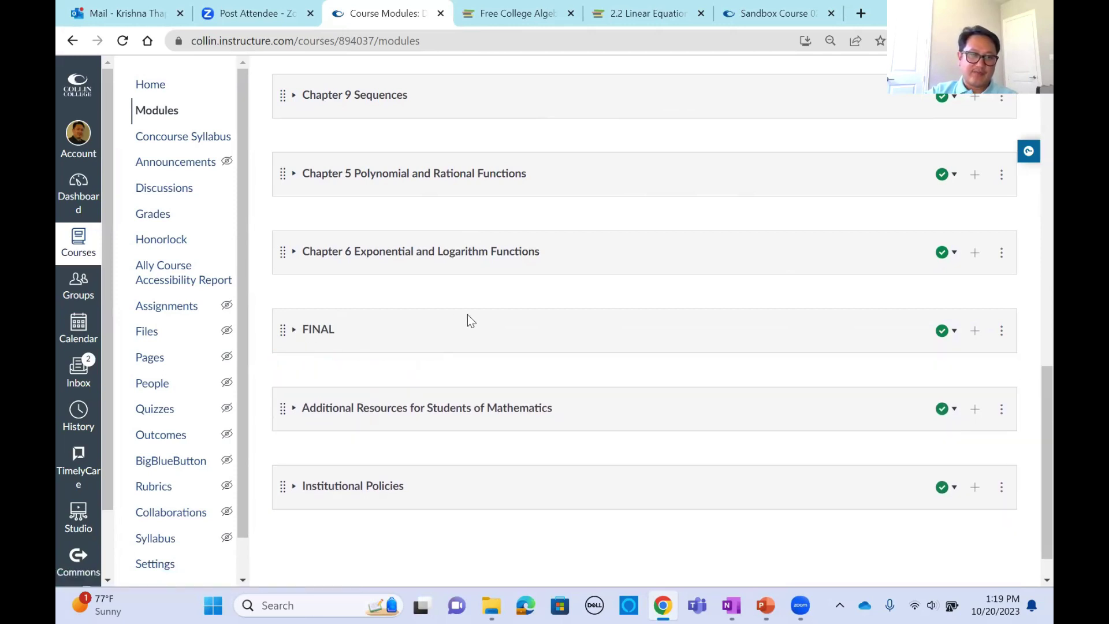
- Open the course's Discussions page and look through the pinned, open and closed discussions
{"action": "scroll", "coordinate": [466, 314], "scroll_direction": "up", "scroll_amount": 12}
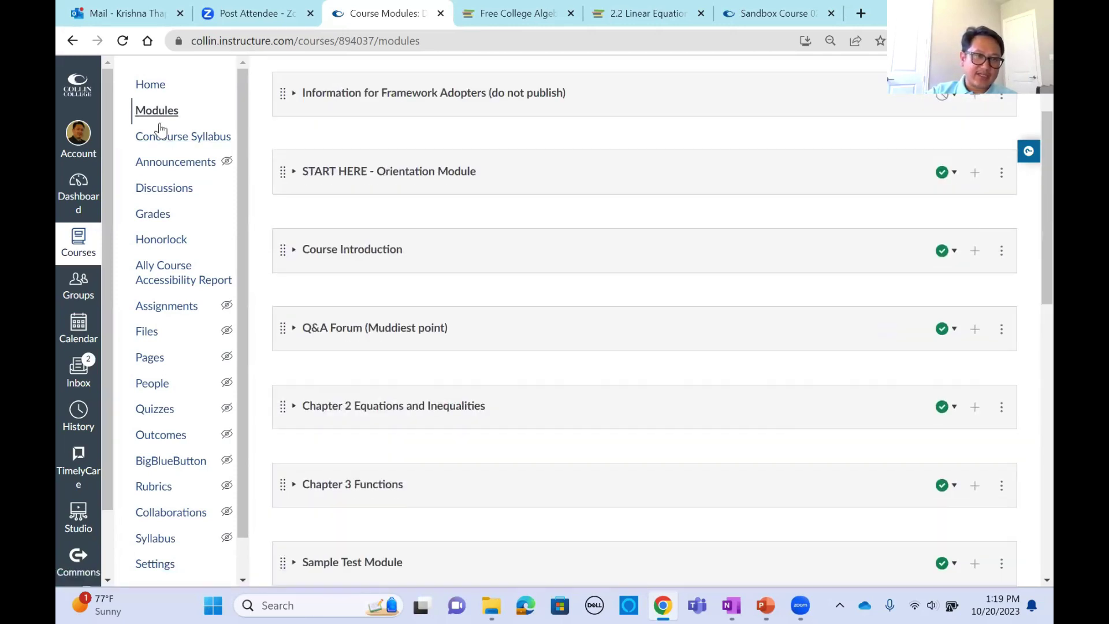
{"action": "left_click", "coordinate": [171, 188]}
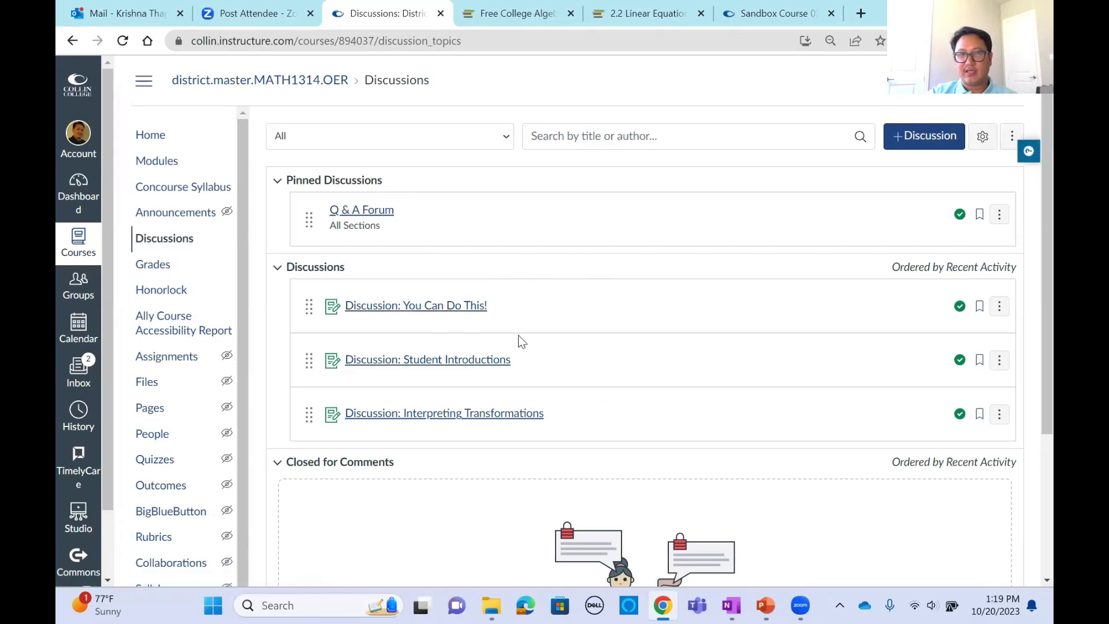
{"action": "scroll", "coordinate": [519, 338], "scroll_direction": "down", "scroll_amount": 3}
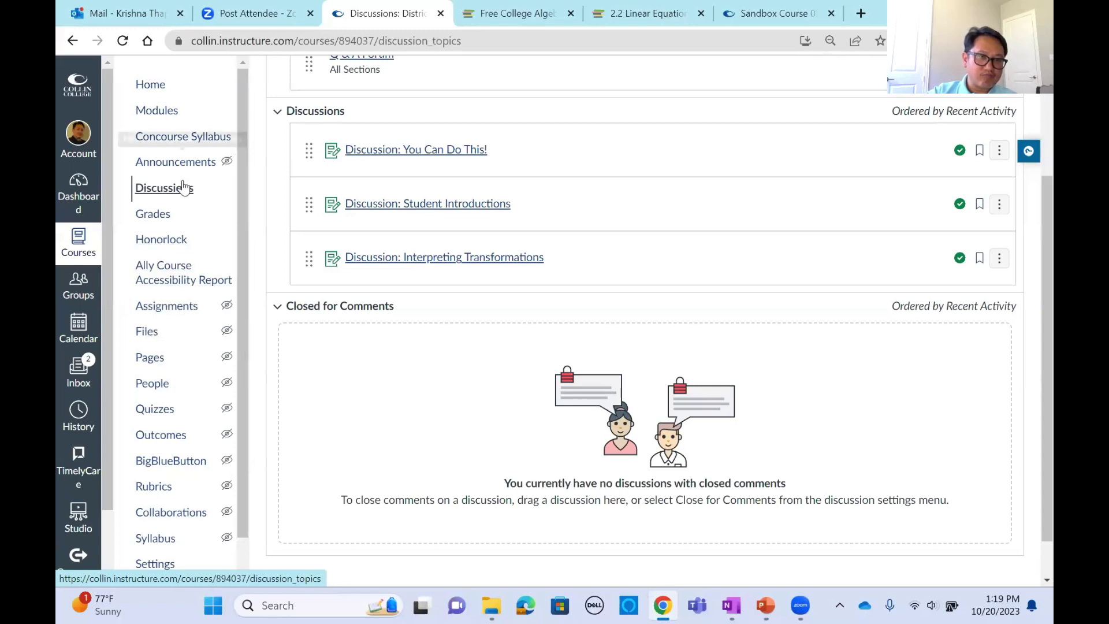
- Open the course's Assignments page and review the grade weights of the assignment groups
{"action": "left_click", "coordinate": [167, 311]}
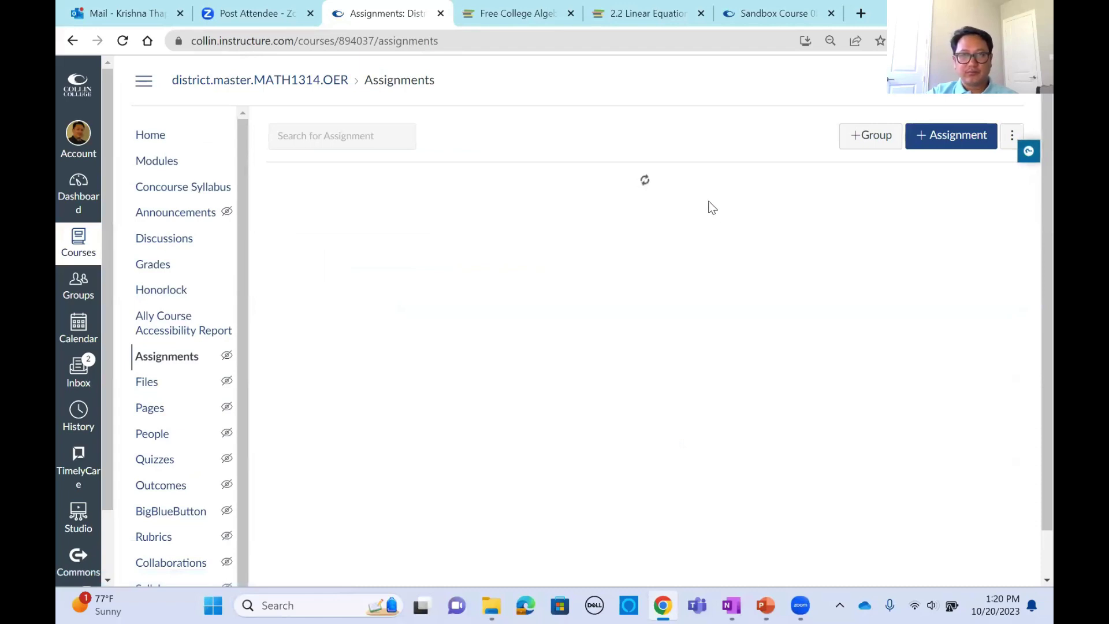
{"action": "scroll", "coordinate": [777, 272], "scroll_direction": "down", "scroll_amount": 2}
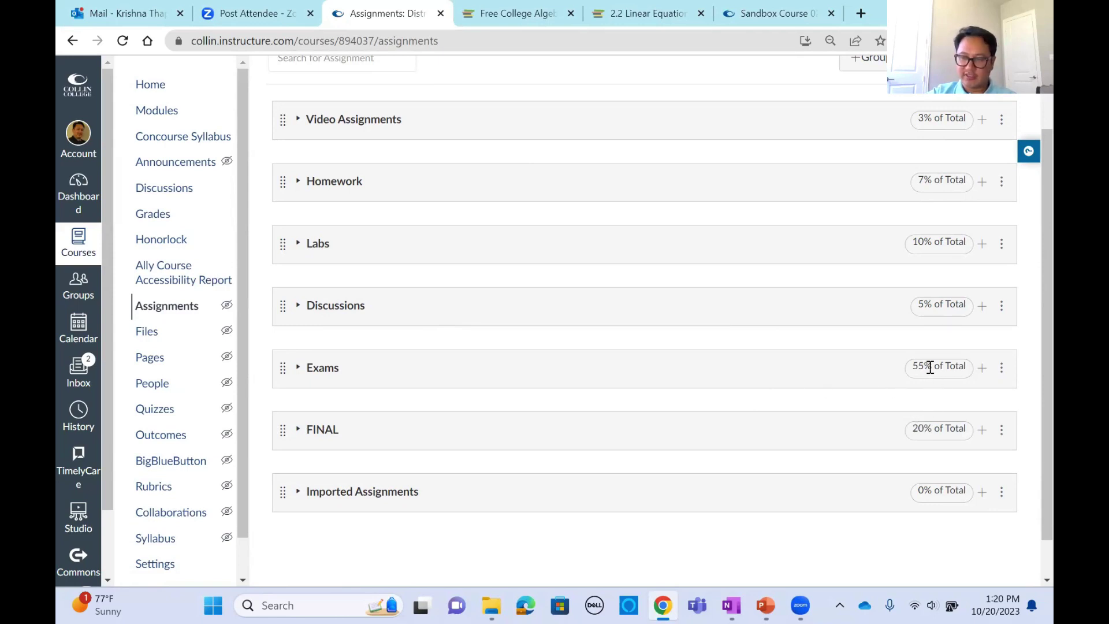
{"action": "scroll", "coordinate": [654, 372], "scroll_direction": "down", "scroll_amount": 1}
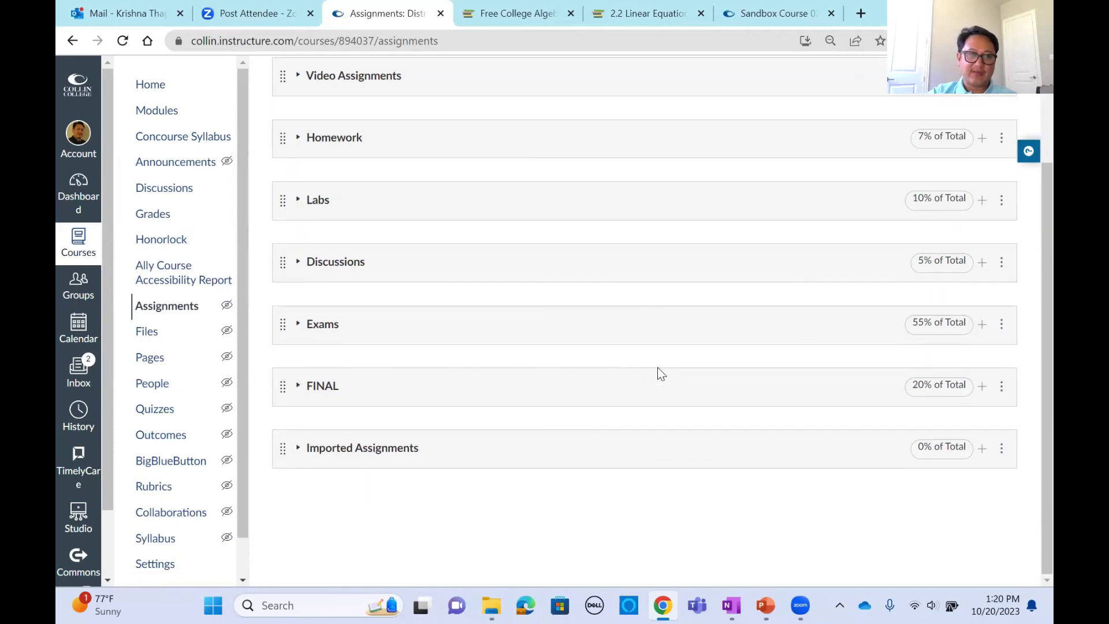
{"action": "scroll", "coordinate": [689, 361], "scroll_direction": "up", "scroll_amount": 3}
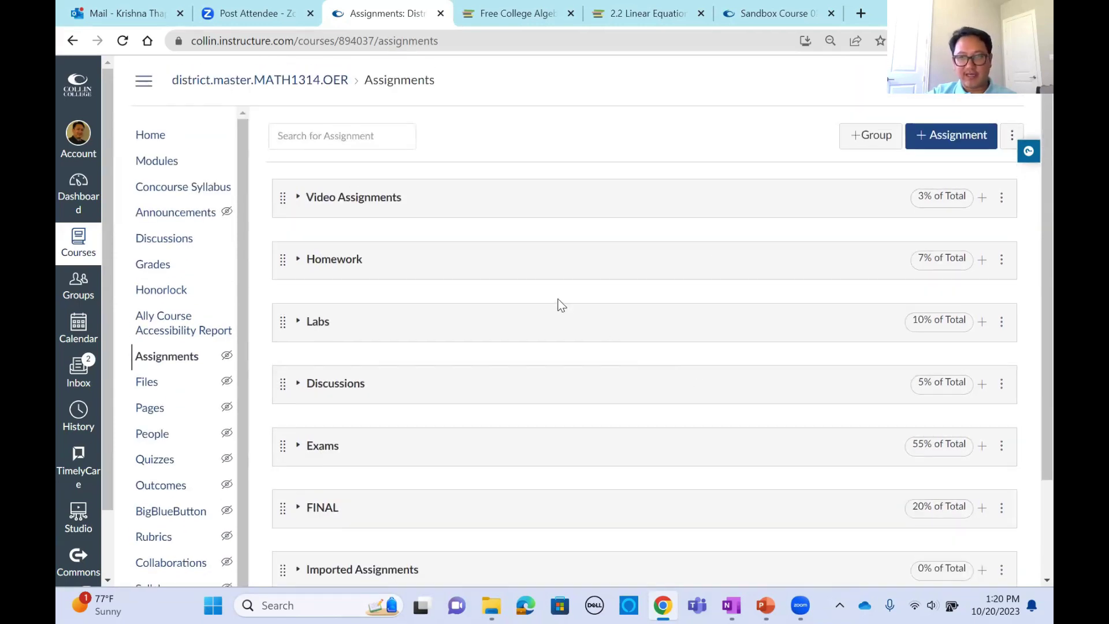
- Expand the "Imported Assignments" group to view its contents, collapse it, and look over the assignment groups and weights again
{"action": "scroll", "coordinate": [559, 302], "scroll_direction": "down", "scroll_amount": 2}
{"action": "left_click", "coordinate": [298, 449]}
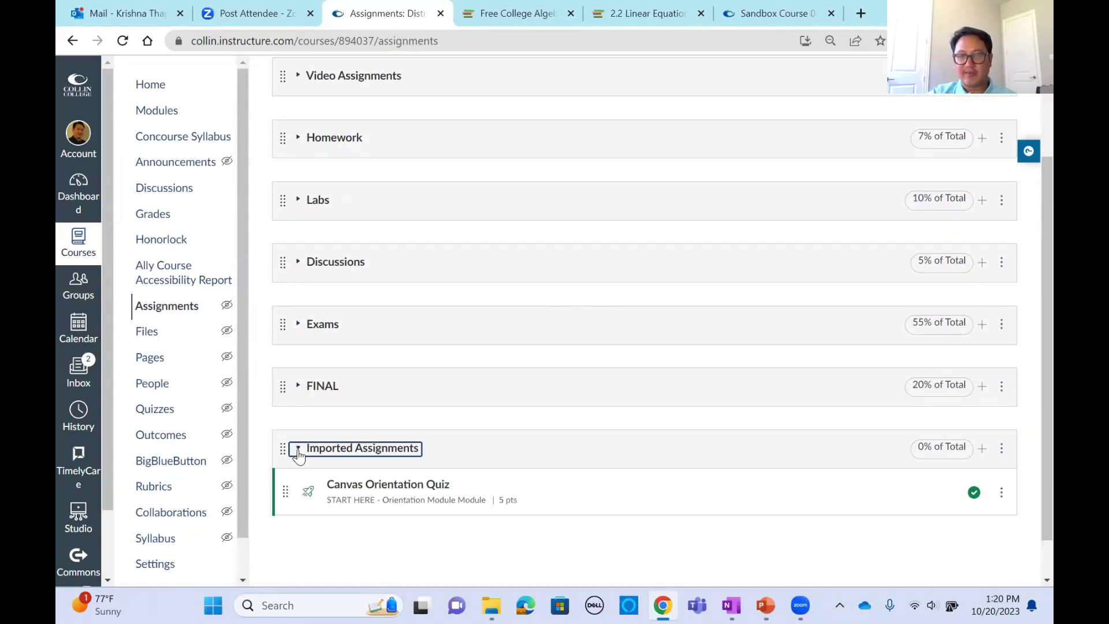
{"action": "left_click", "coordinate": [298, 449]}
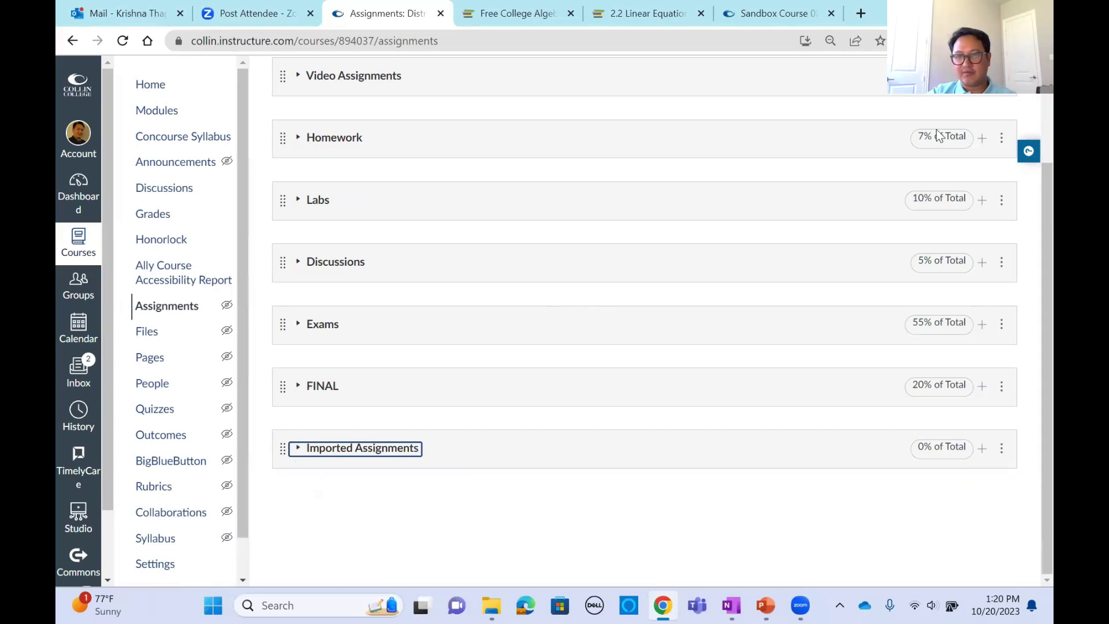
{"action": "scroll", "coordinate": [936, 150], "scroll_direction": "up", "scroll_amount": 3}
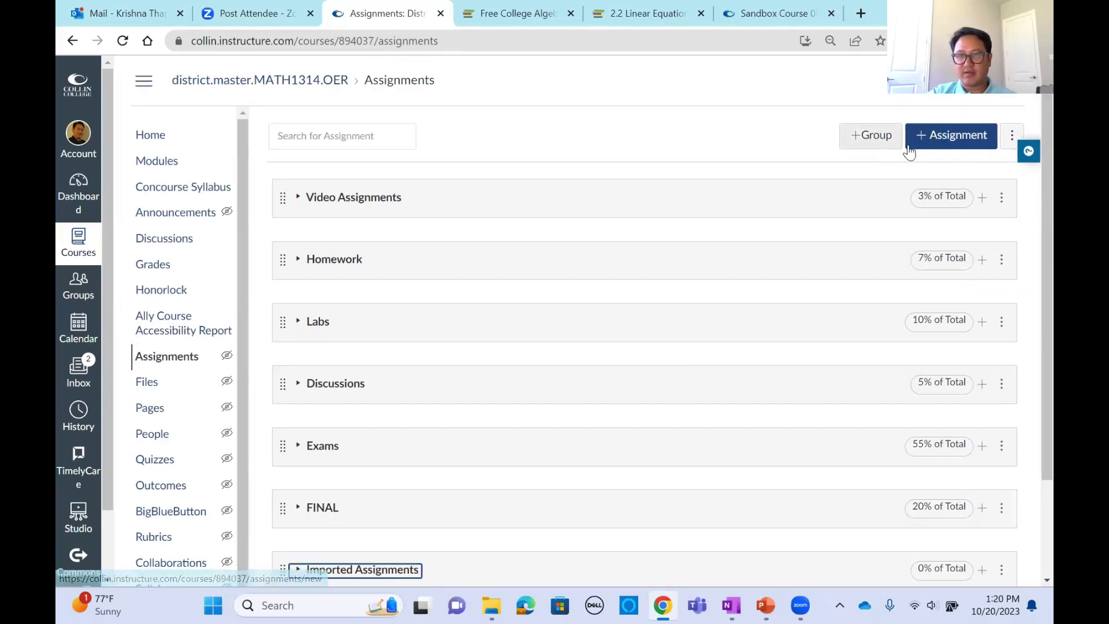
{"action": "scroll", "coordinate": [479, 404], "scroll_direction": "down", "scroll_amount": 2}
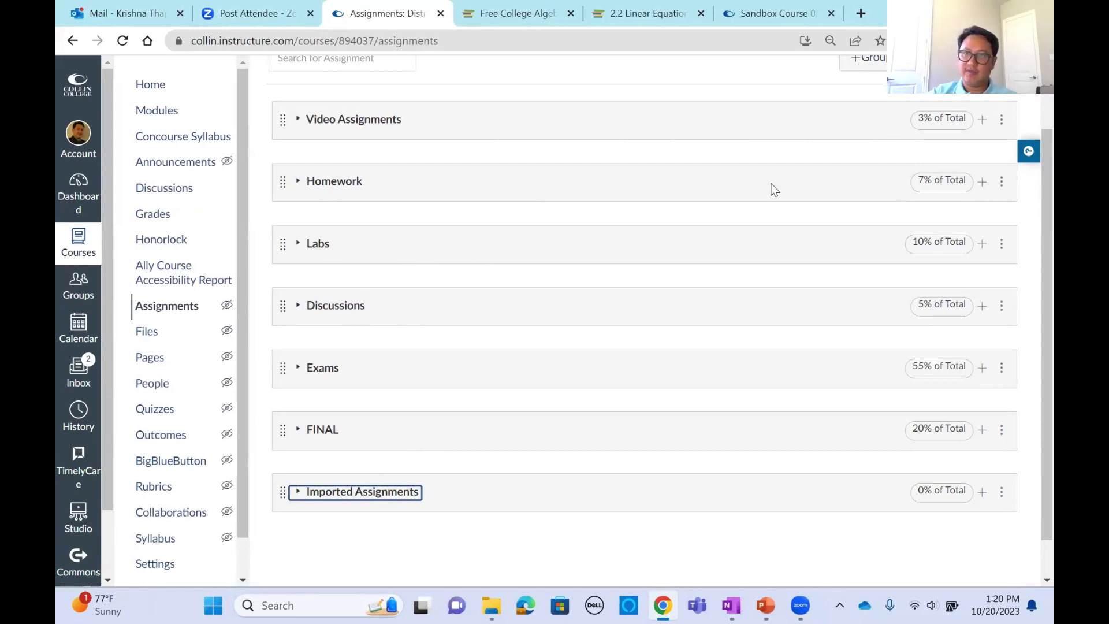
{"action": "scroll", "coordinate": [653, 205], "scroll_direction": "up", "scroll_amount": 2}
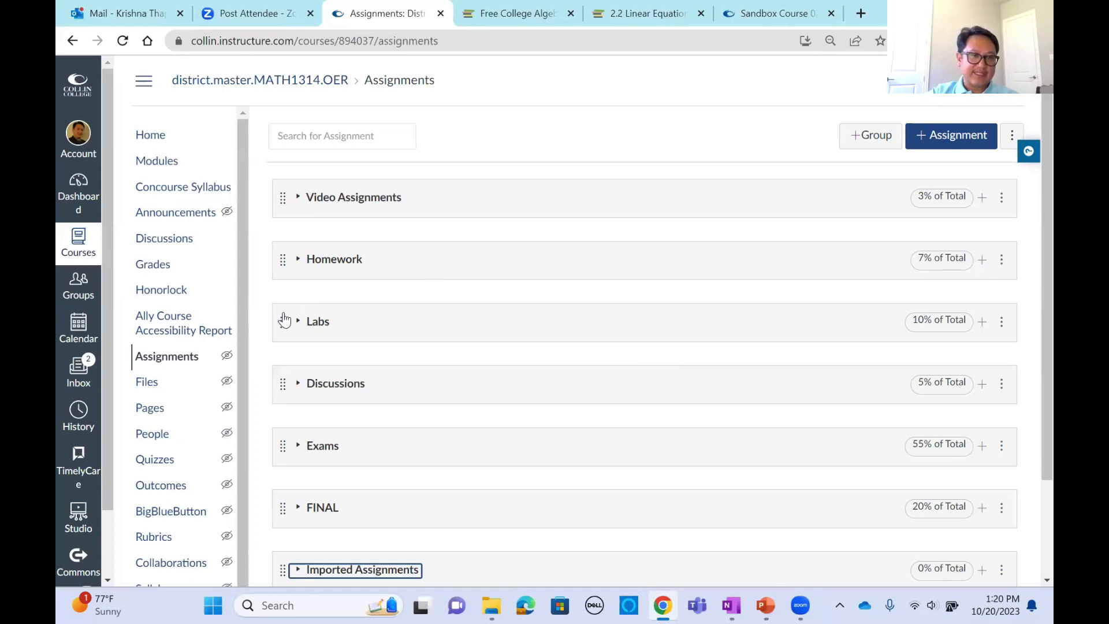
{"action": "scroll", "coordinate": [618, 180], "scroll_direction": "down", "scroll_amount": 1}
{"action": "scroll", "coordinate": [617, 181], "scroll_direction": "down", "scroll_amount": 1}
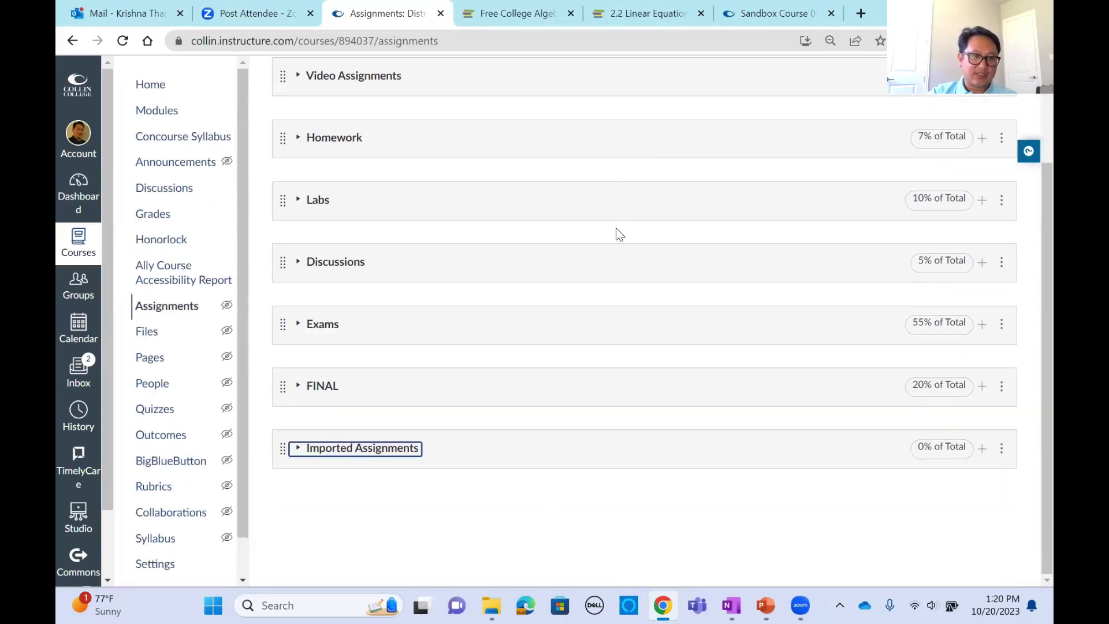
- From the course home page, enter Student View to look through the student's navigation and home page, and leave it again
{"action": "scroll", "coordinate": [616, 228], "scroll_direction": "up", "scroll_amount": 2}
{"action": "left_click", "coordinate": [150, 134]}
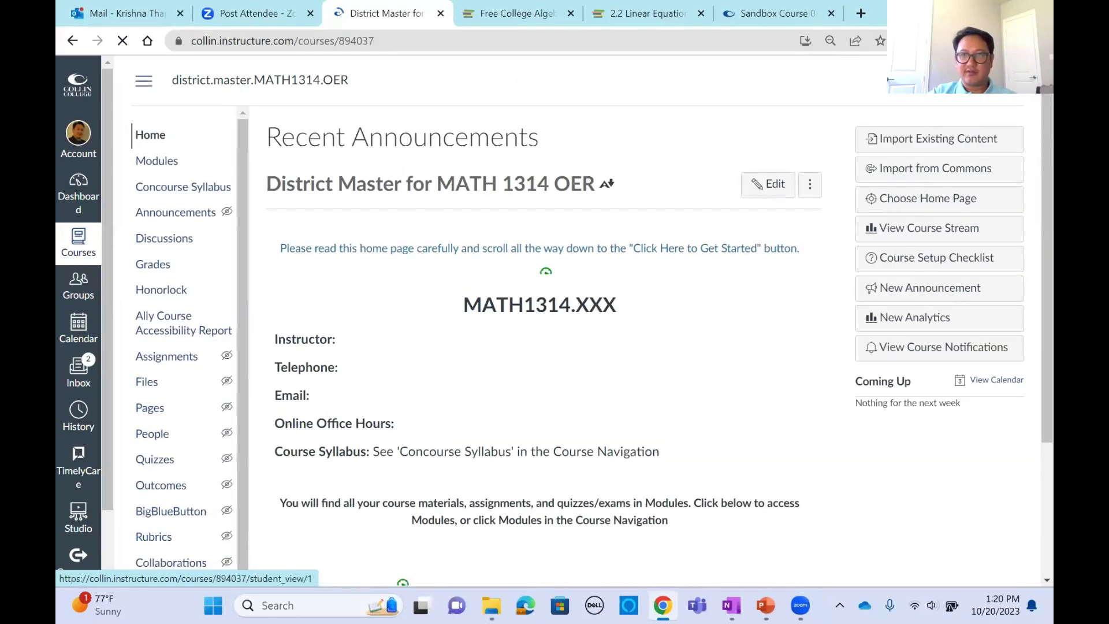
{"action": "left_click", "coordinate": [985, 79]}
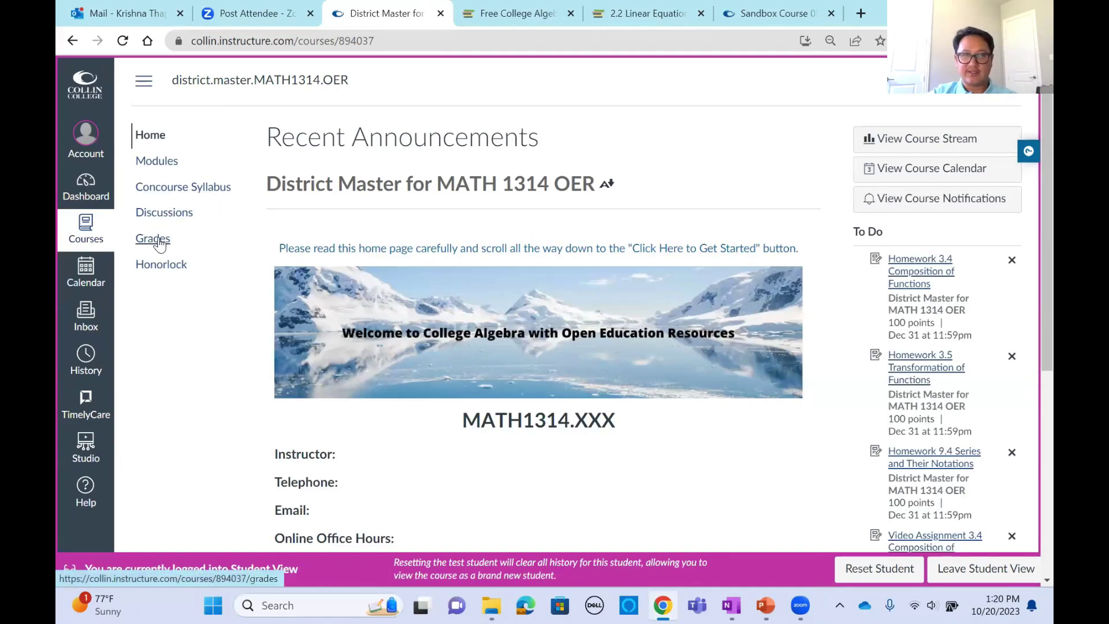
{"action": "scroll", "coordinate": [754, 217], "scroll_direction": "down", "scroll_amount": 1}
{"action": "scroll", "coordinate": [758, 218], "scroll_direction": "down", "scroll_amount": 5}
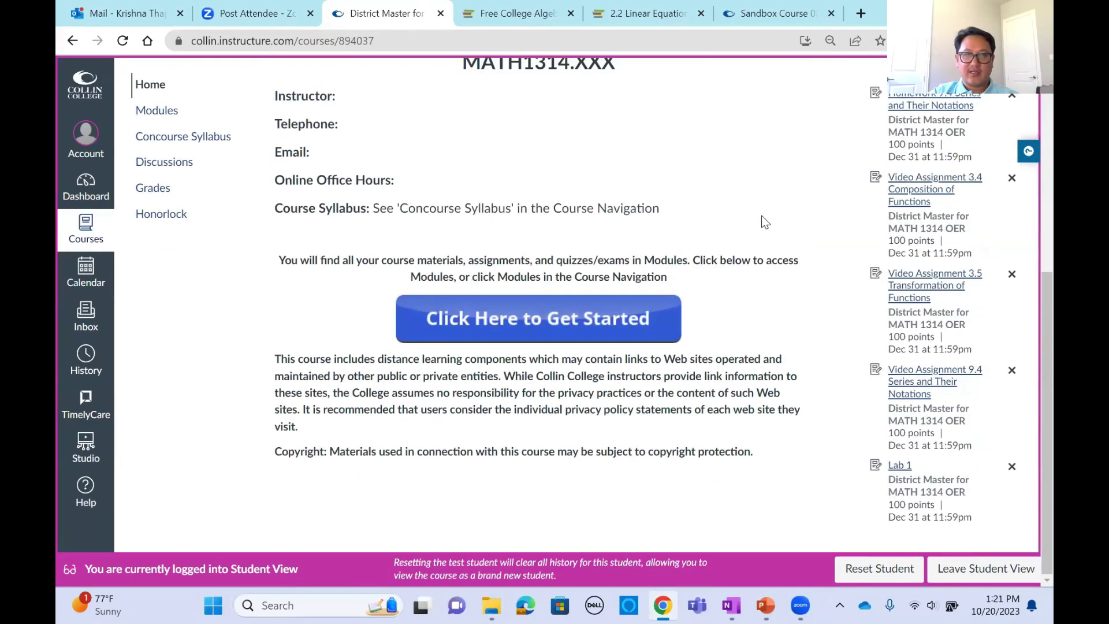
{"action": "scroll", "coordinate": [774, 220], "scroll_direction": "up", "scroll_amount": 6}
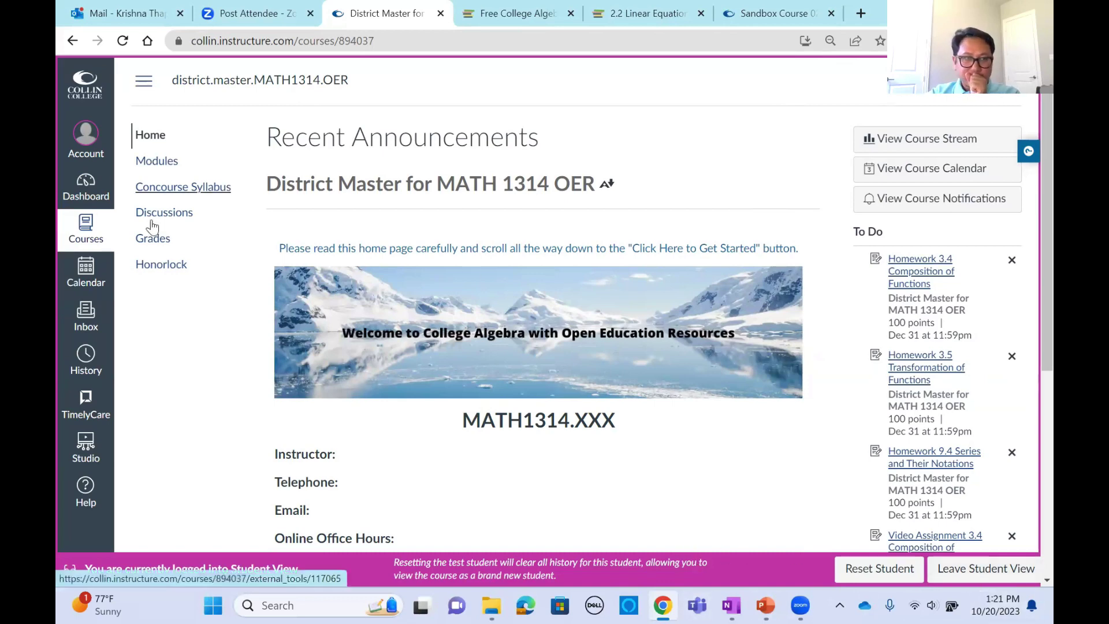
{"action": "left_click", "coordinate": [975, 573]}
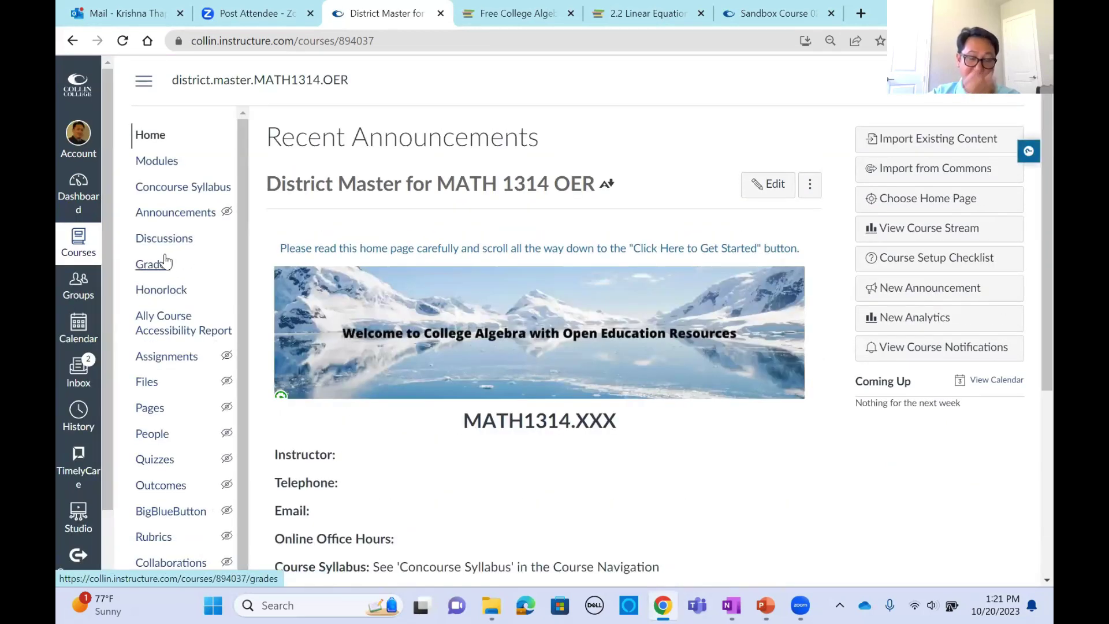
- Reopen the Assignments page, expand the "Labs" group to view its lab assignments, and collapse it again
{"action": "left_click", "coordinate": [166, 356]}
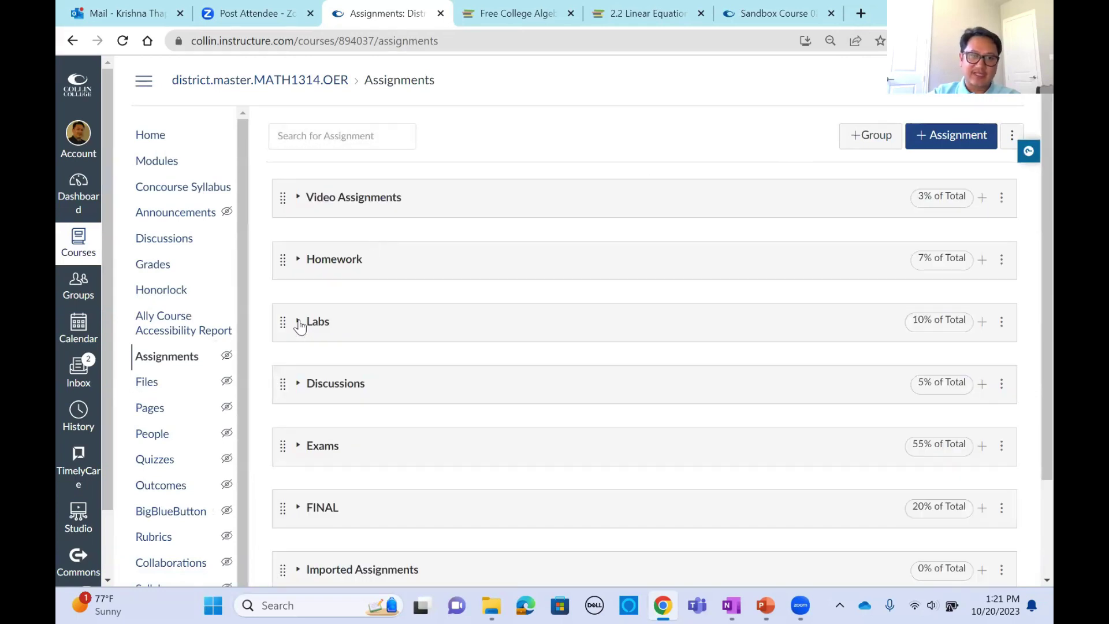
{"action": "left_click", "coordinate": [299, 323]}
{"action": "scroll", "coordinate": [359, 248], "scroll_direction": "down", "scroll_amount": 3}
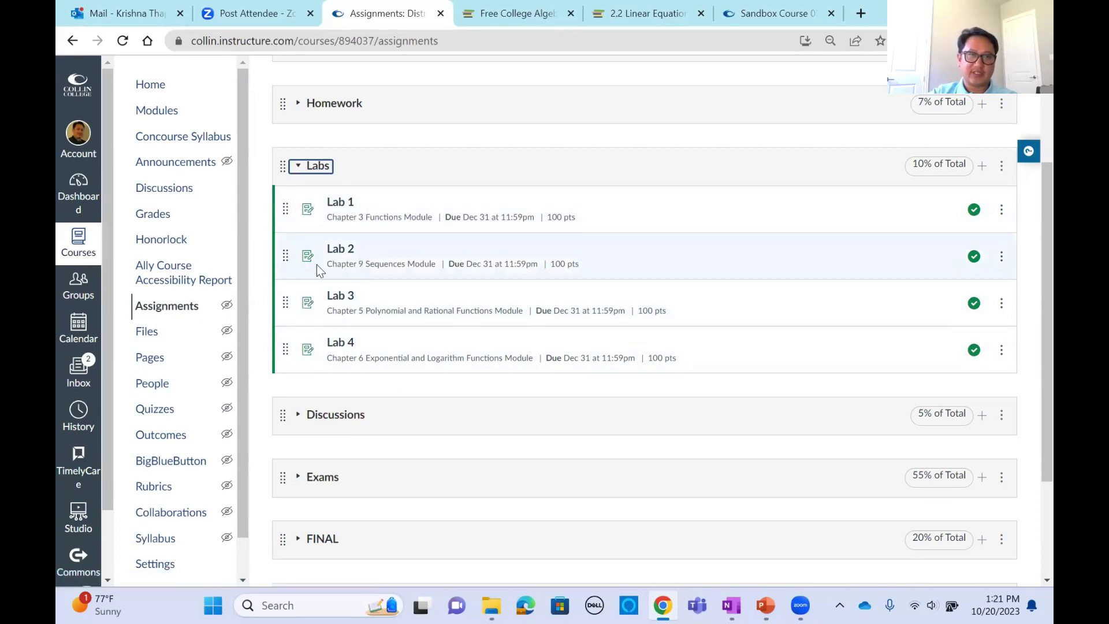
{"action": "scroll", "coordinate": [266, 271], "scroll_direction": "up", "scroll_amount": 3}
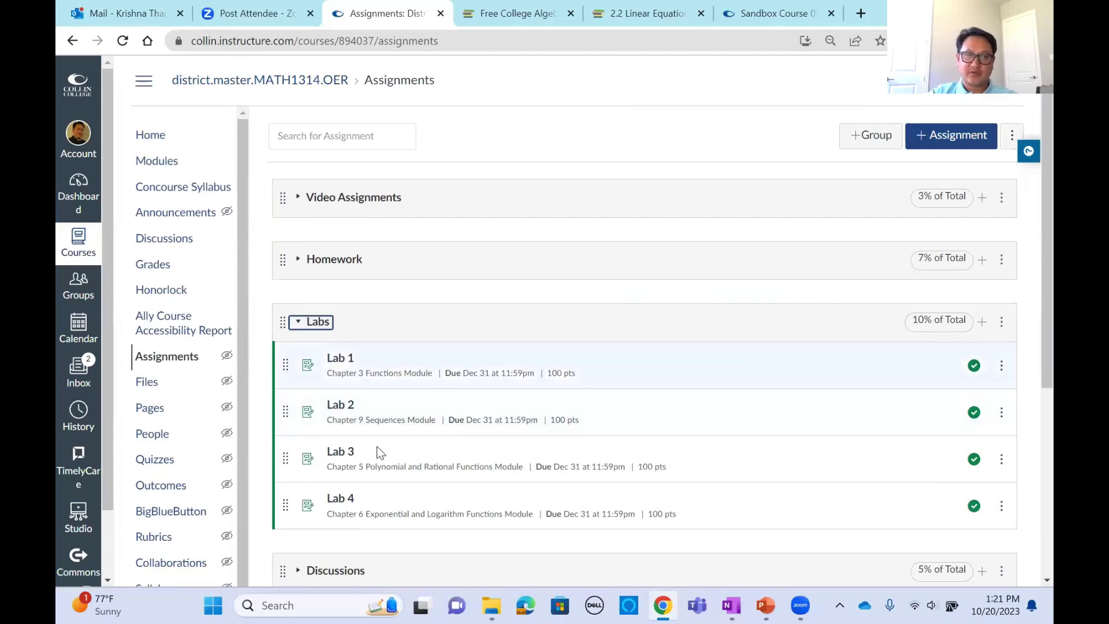
{"action": "left_click", "coordinate": [298, 324]}
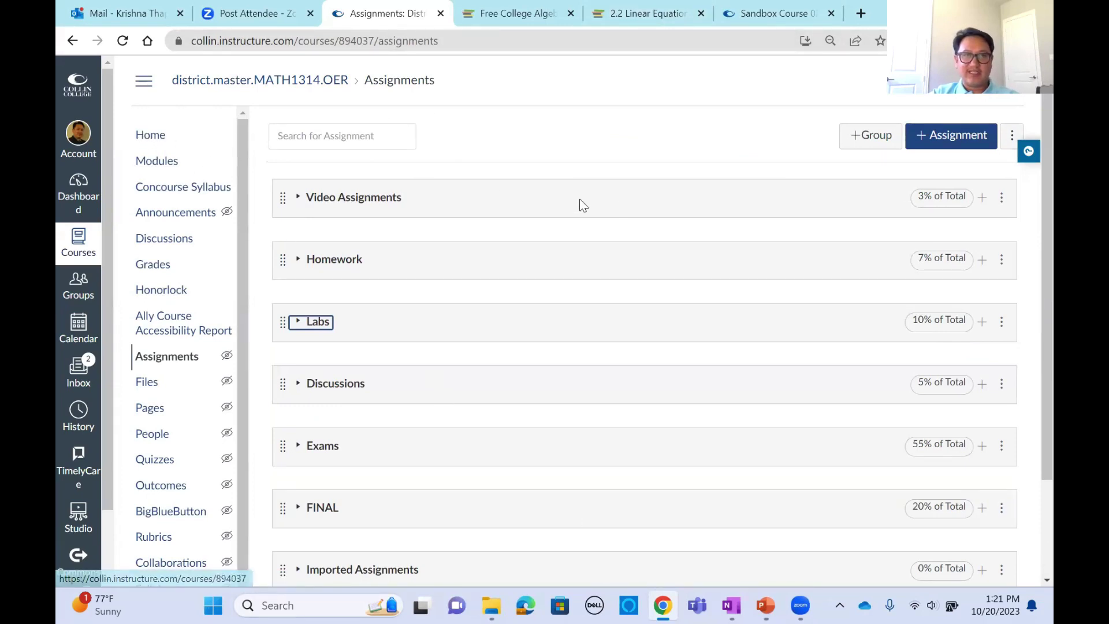
- Return to the course home page, close the "Free College Algebra" browser tab, and switch to the Sandbox Course 02 tab
{"action": "left_click", "coordinate": [155, 141]}
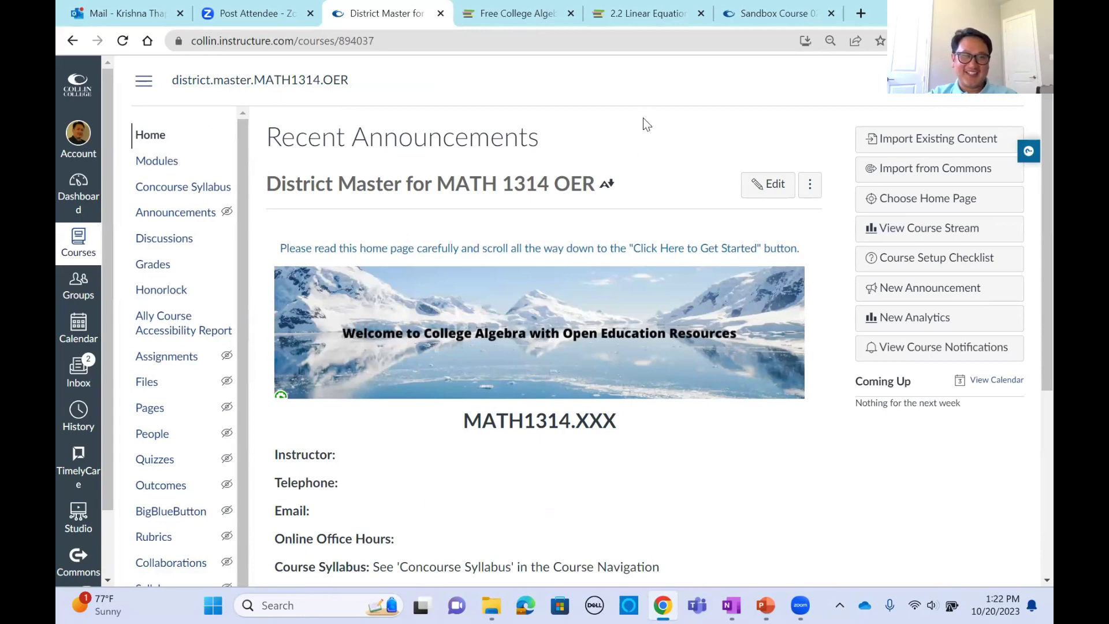
{"action": "left_click", "coordinate": [571, 13]}
{"action": "left_click", "coordinate": [552, 14]}
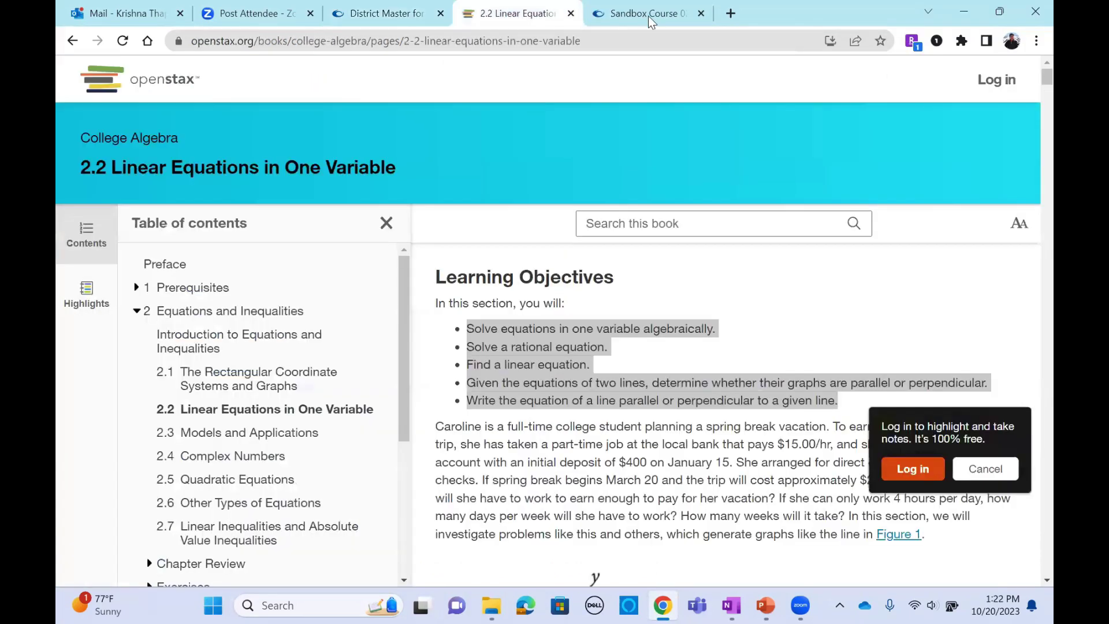
{"action": "left_click", "coordinate": [642, 14]}
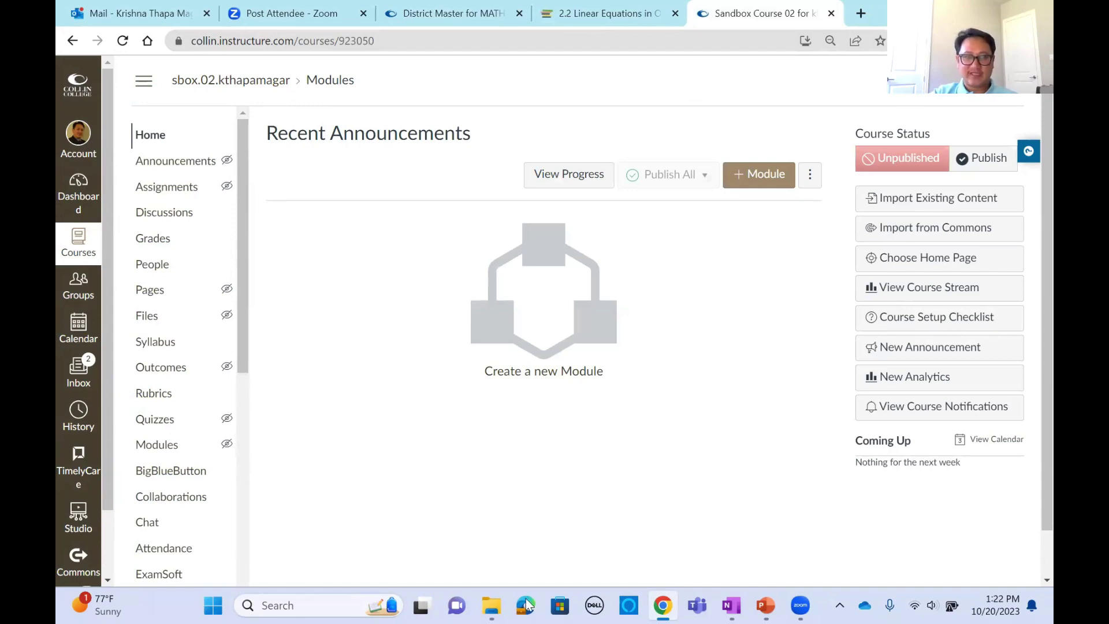
- Switch to File Explorer, select the "district-master-for-math-1314-oer-export" IMSCC file in Downloads, and return to the browser
{"action": "key", "text": "alt+Tab"}
{"action": "left_click", "coordinate": [369, 209]}
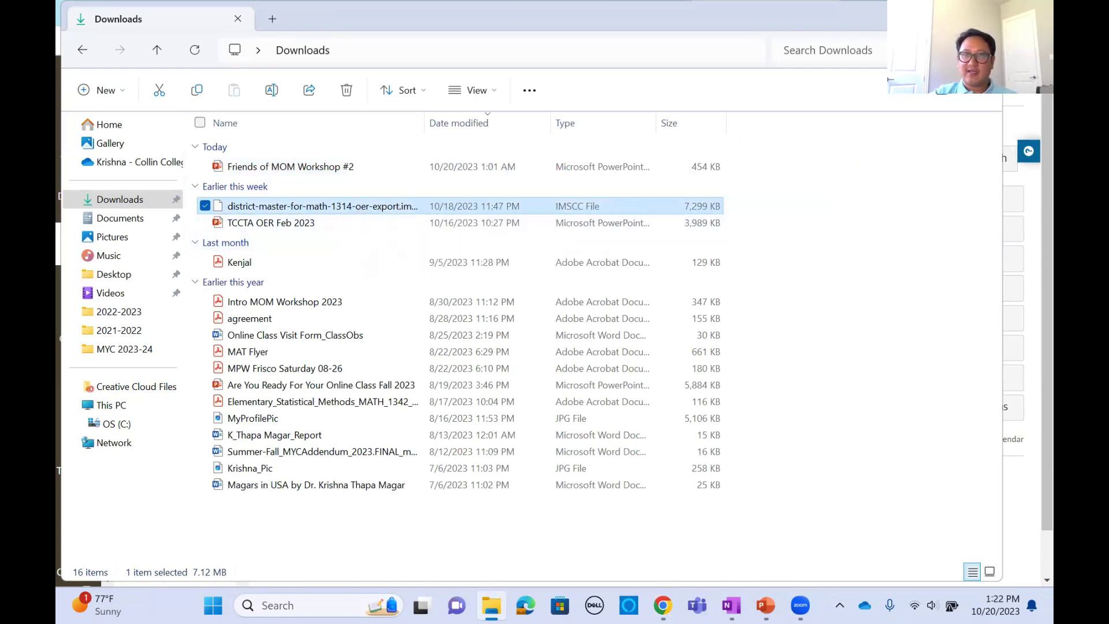
{"action": "key", "text": "alt+Tab"}
{"action": "left_click_drag", "start_coordinate": [380, 198], "coordinate": [334, 283]}
- Open the Settings page of Sandbox Course 02 from the end of its course navigation
{"action": "scroll", "coordinate": [335, 280], "scroll_direction": "down", "scroll_amount": 1}
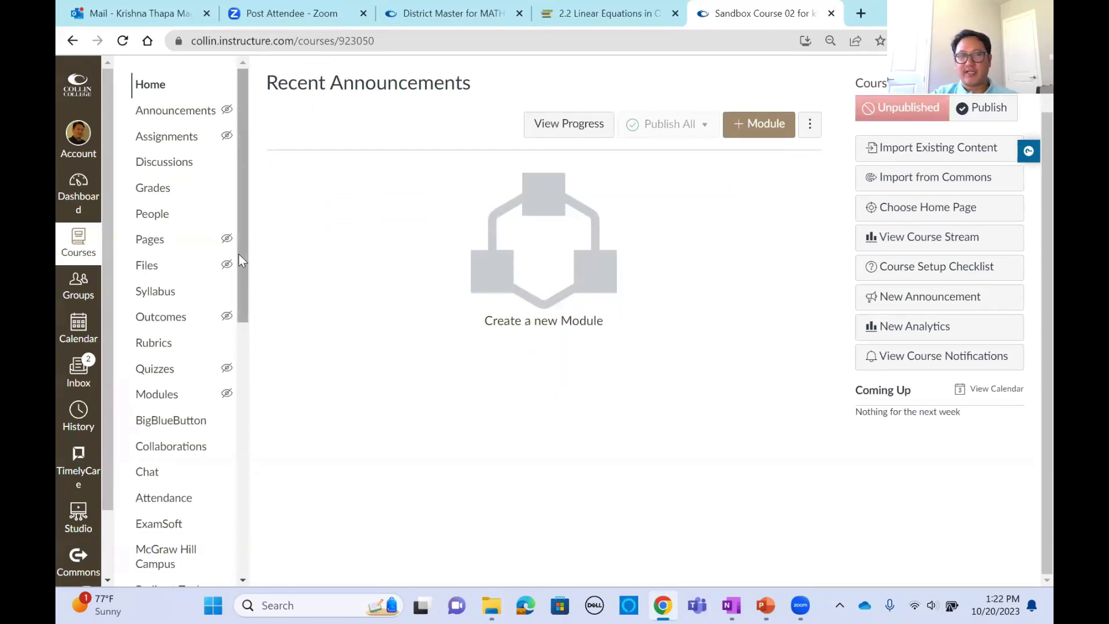
{"action": "scroll", "coordinate": [238, 255], "scroll_direction": "down", "scroll_amount": 5}
{"action": "scroll", "coordinate": [242, 255], "scroll_direction": "up", "scroll_amount": 5}
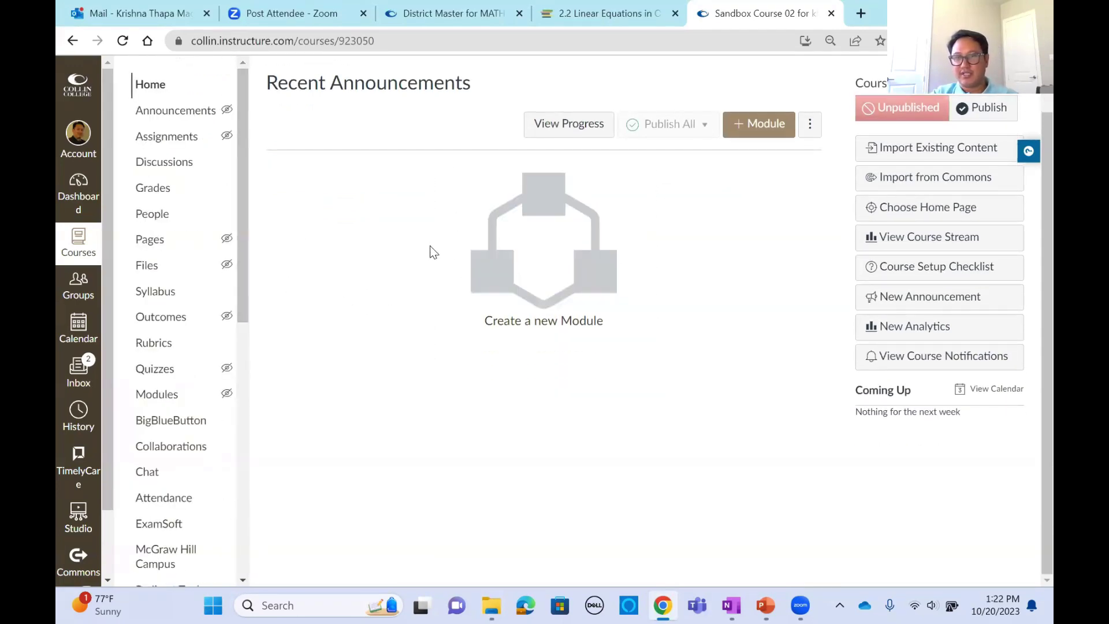
{"action": "scroll", "coordinate": [387, 249], "scroll_direction": "up", "scroll_amount": 1}
{"action": "scroll", "coordinate": [289, 254], "scroll_direction": "down", "scroll_amount": 1}
{"action": "left_click_drag", "start_coordinate": [241, 263], "coordinate": [234, 508]}
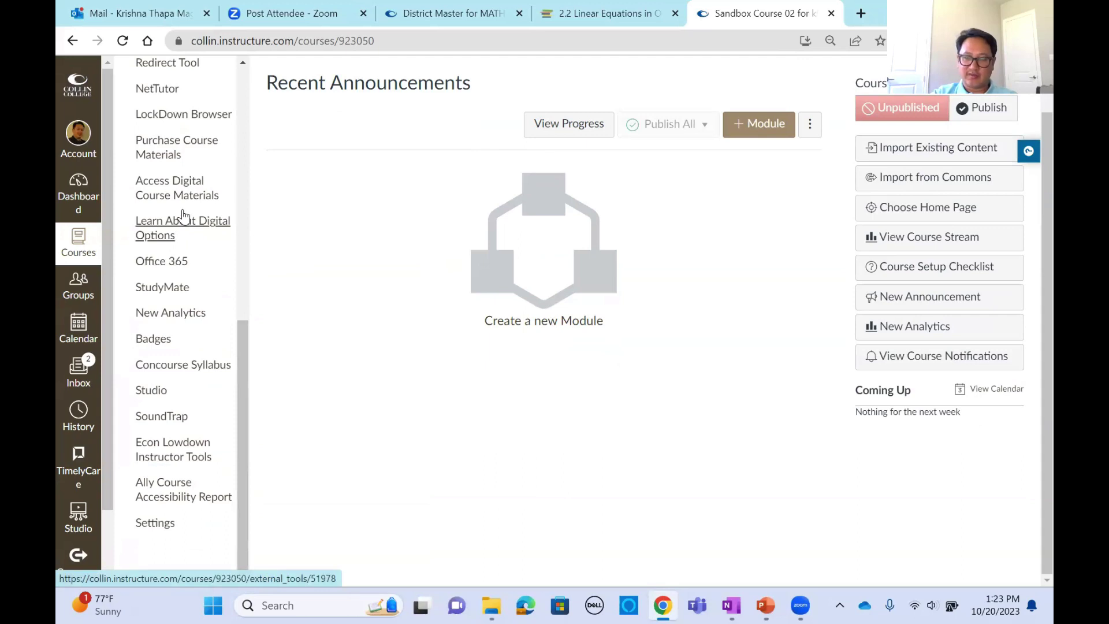
{"action": "left_click", "coordinate": [155, 525]}
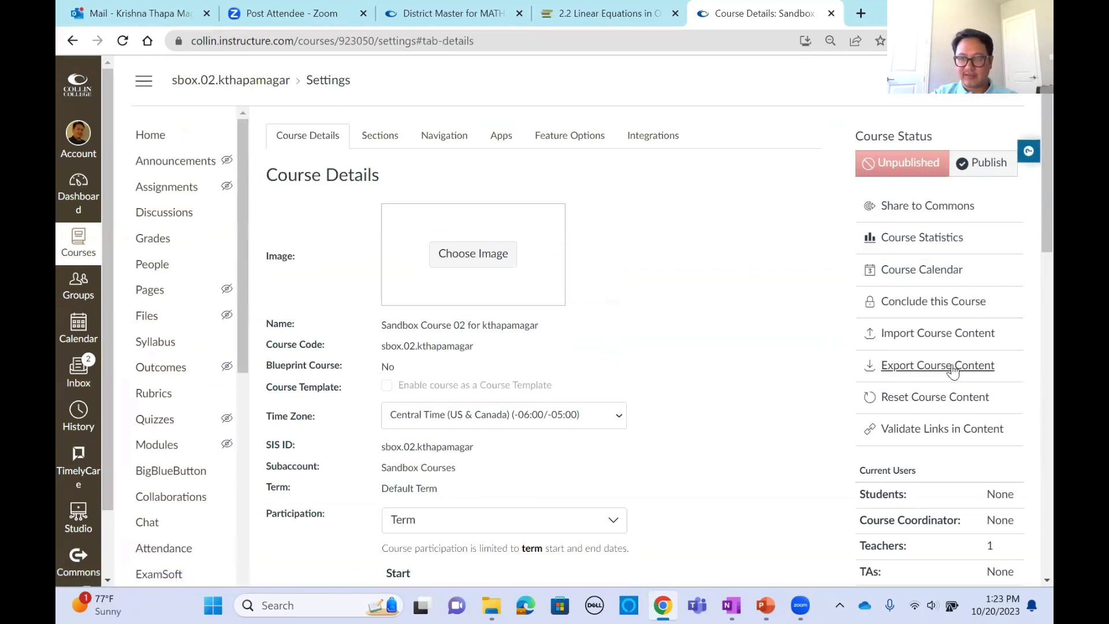
- Open the sandbox course's Import Content page and set the content type to Canvas Course Export Package
{"action": "left_click", "coordinate": [930, 338]}
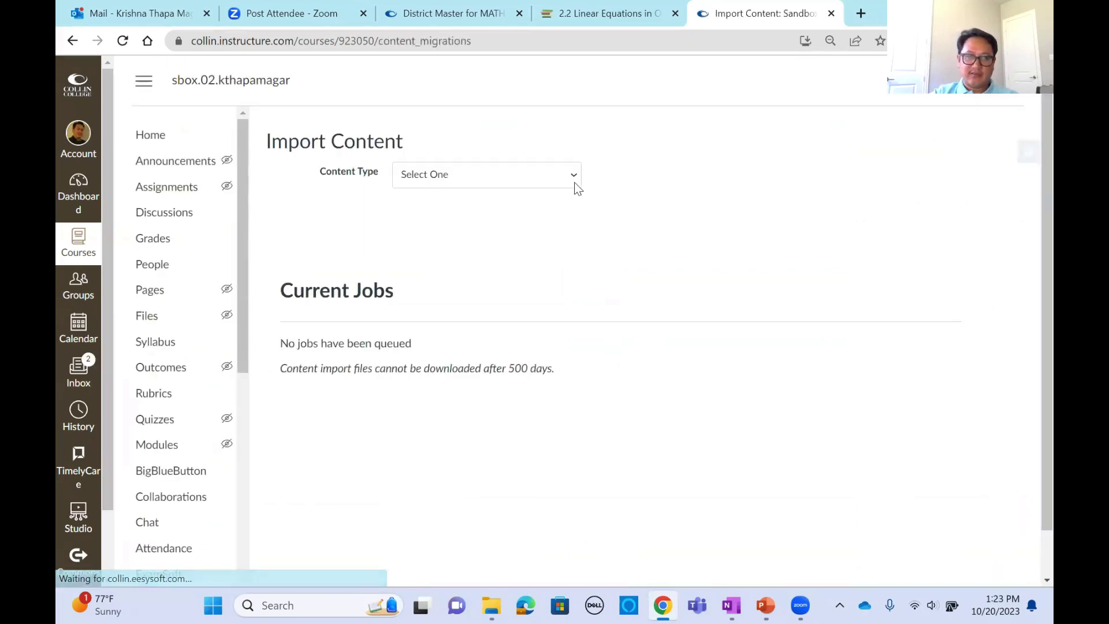
{"action": "left_click", "coordinate": [564, 180]}
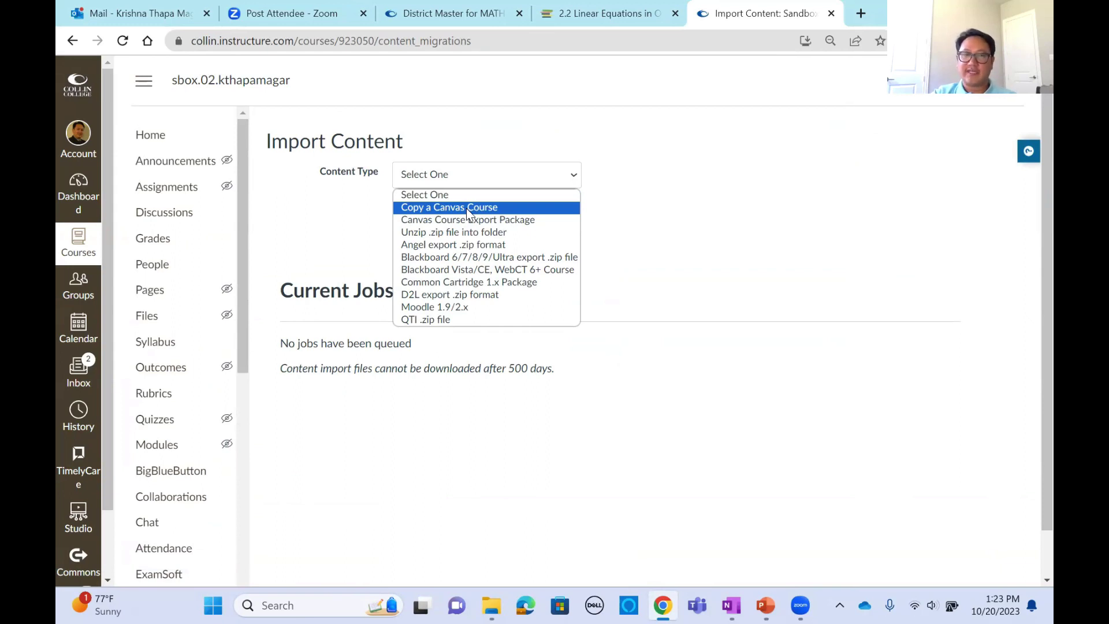
{"action": "left_click", "coordinate": [518, 222]}
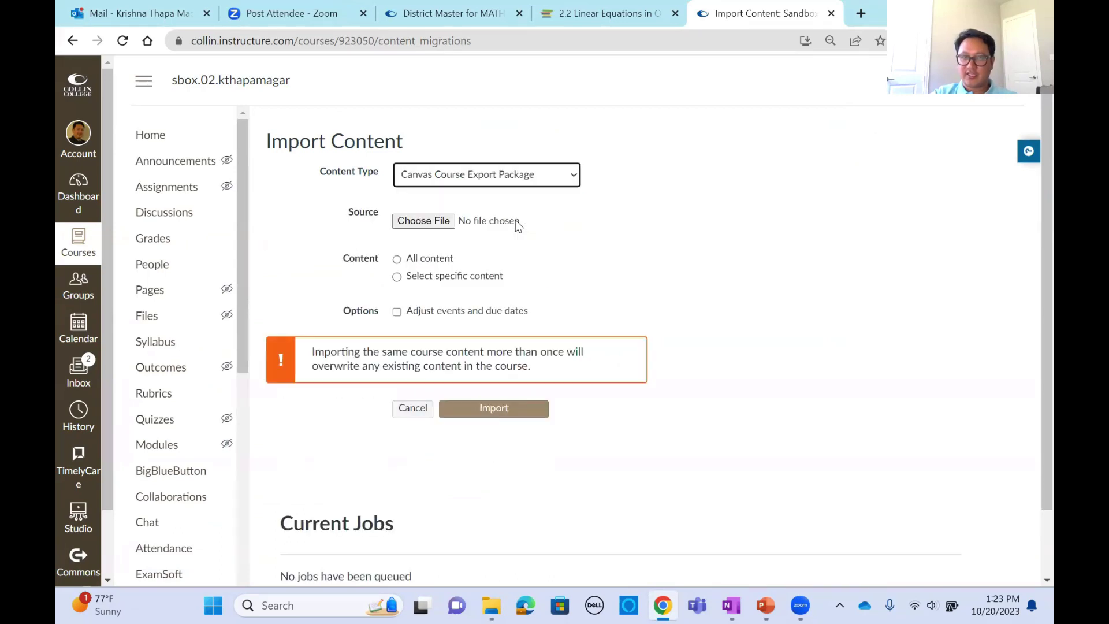
- Choose "district-master-for-math-1314-oer-export.imscc" from Downloads as the source, include all content, and start the import
{"action": "left_click", "coordinate": [425, 223]}
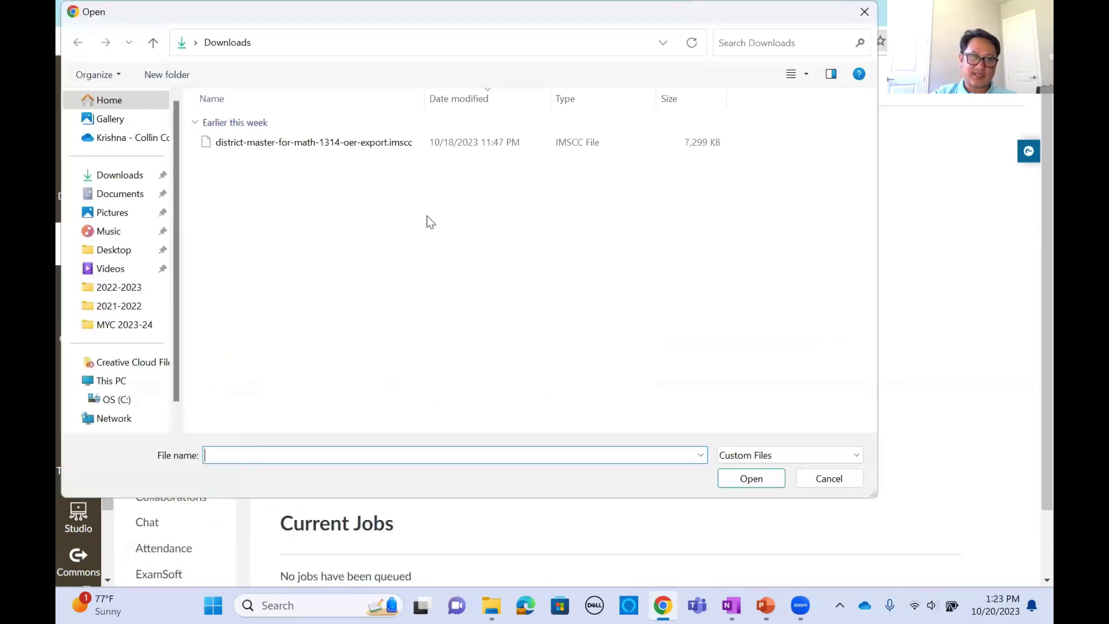
{"action": "left_click", "coordinate": [312, 143]}
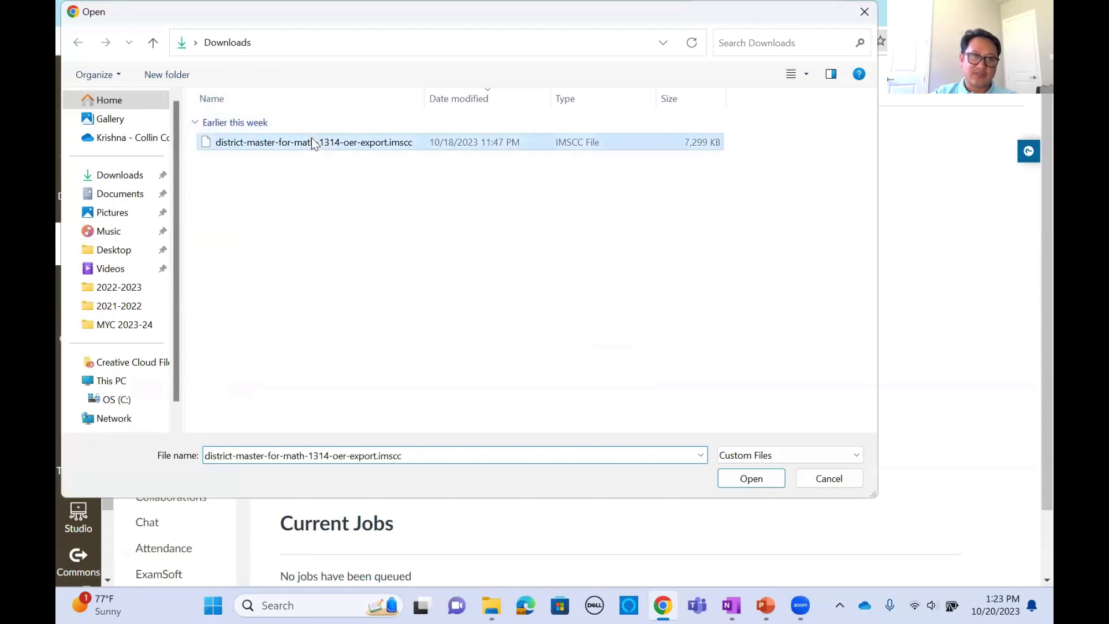
{"action": "left_click", "coordinate": [757, 478]}
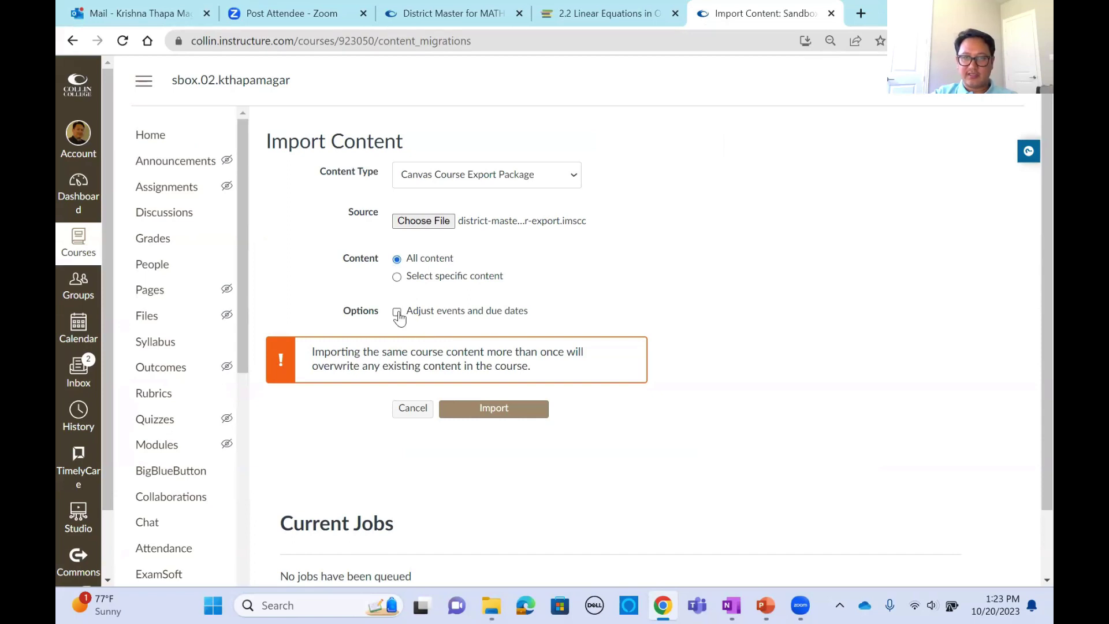
{"action": "left_click", "coordinate": [497, 411]}
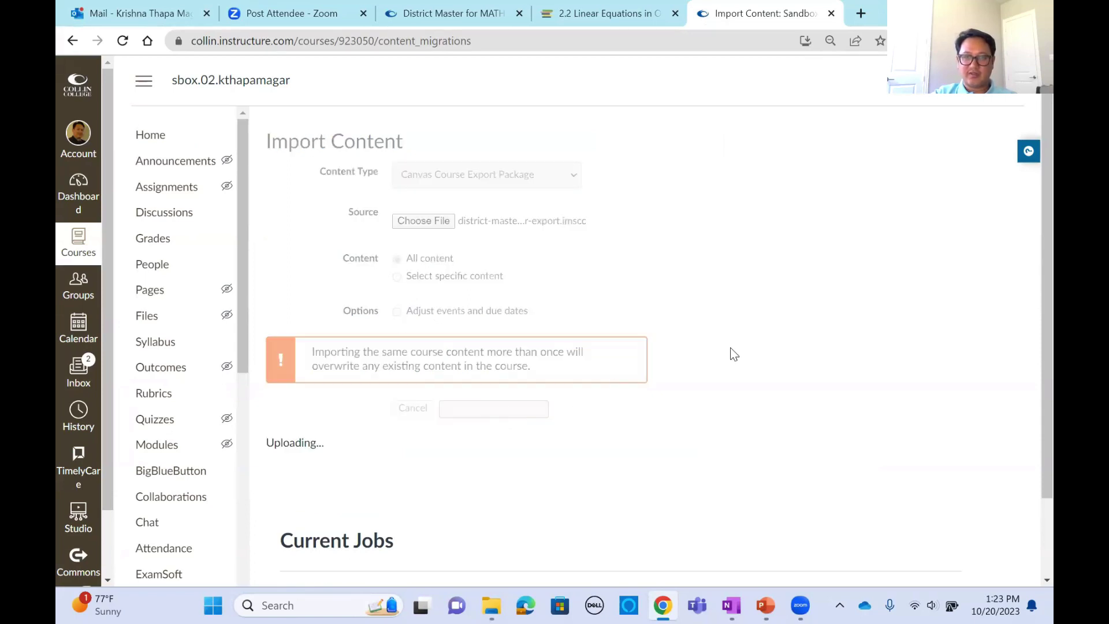
{"action": "scroll", "coordinate": [896, 245], "scroll_direction": "down", "scroll_amount": 2}
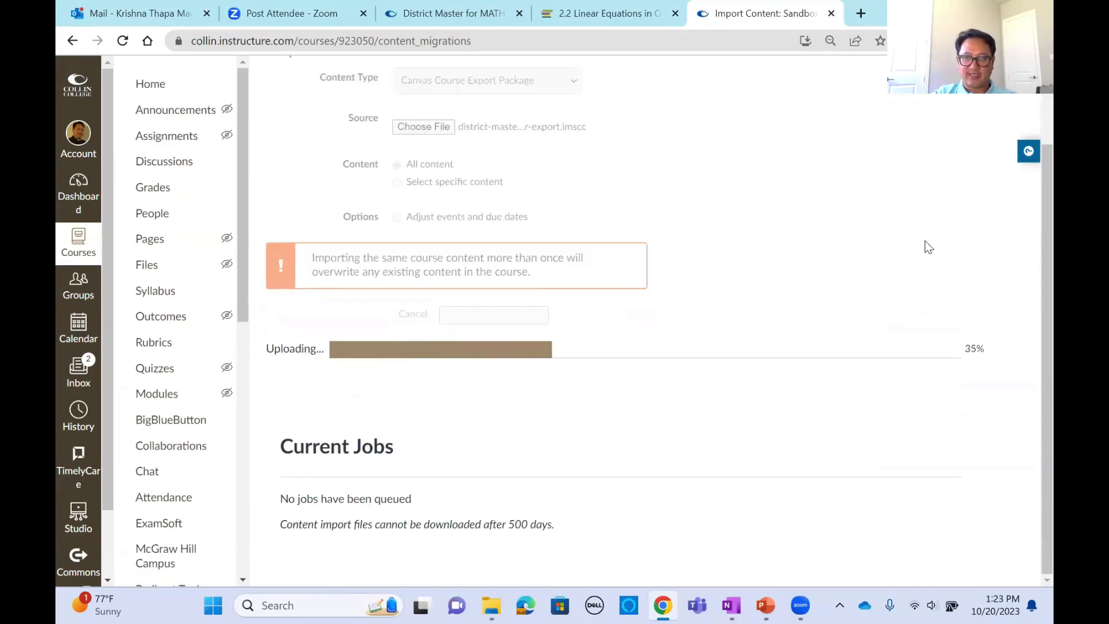
{"action": "scroll", "coordinate": [925, 240], "scroll_direction": "up", "scroll_amount": 2}
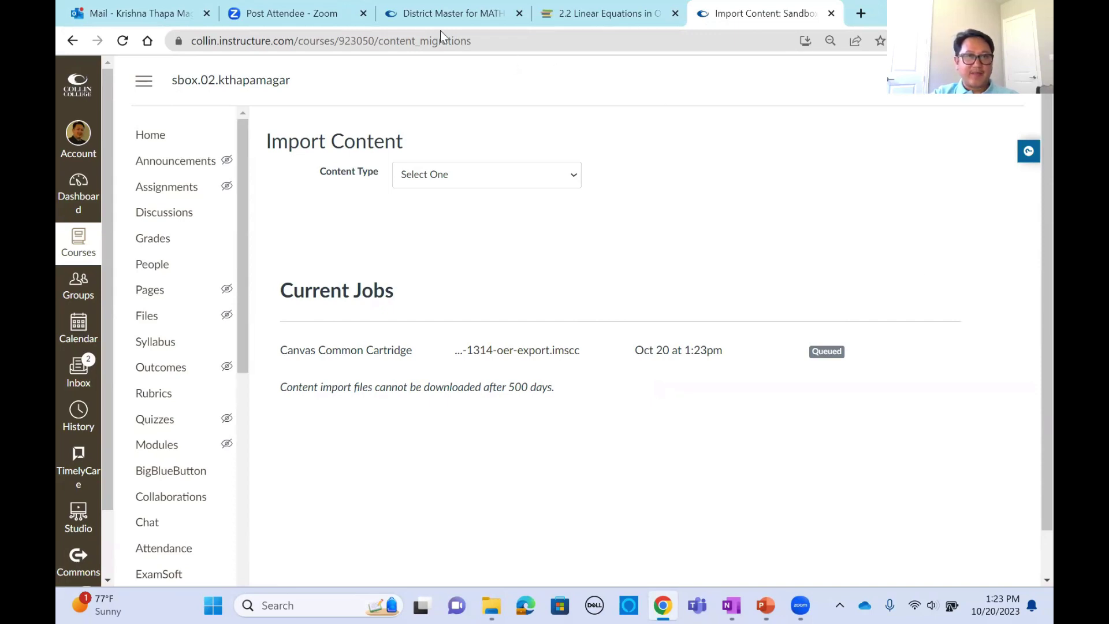
- Open MyOpenMath in a new browser tab from the "College related" bookmarks, and briefly check the Canvas import job before returning to it
{"action": "left_click", "coordinate": [860, 13]}
{"action": "left_click", "coordinate": [104, 65]}
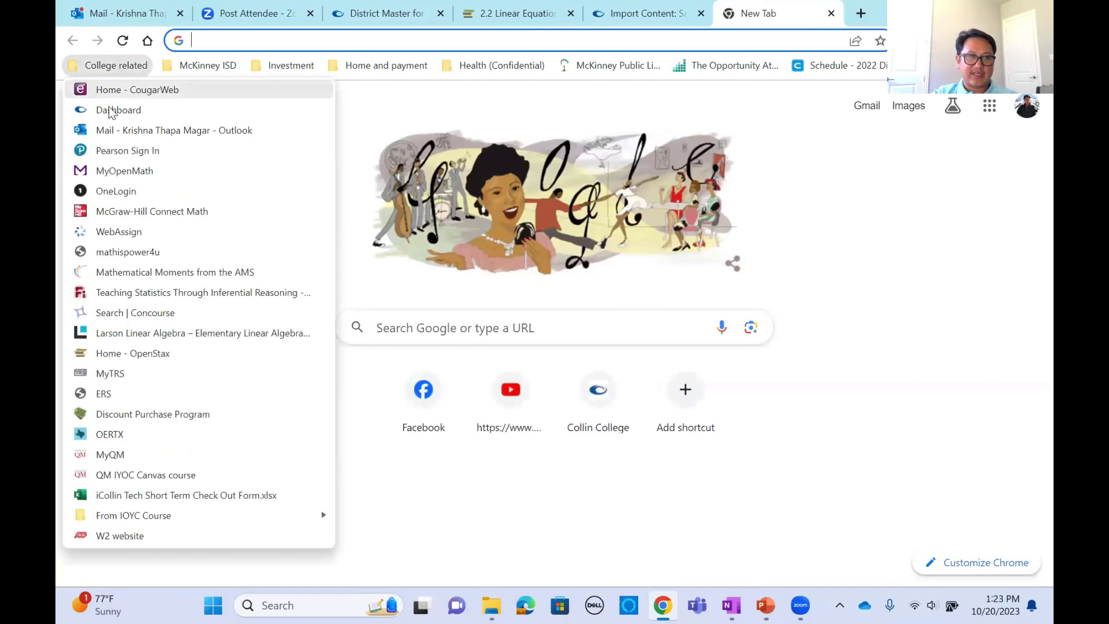
{"action": "left_click", "coordinate": [133, 171]}
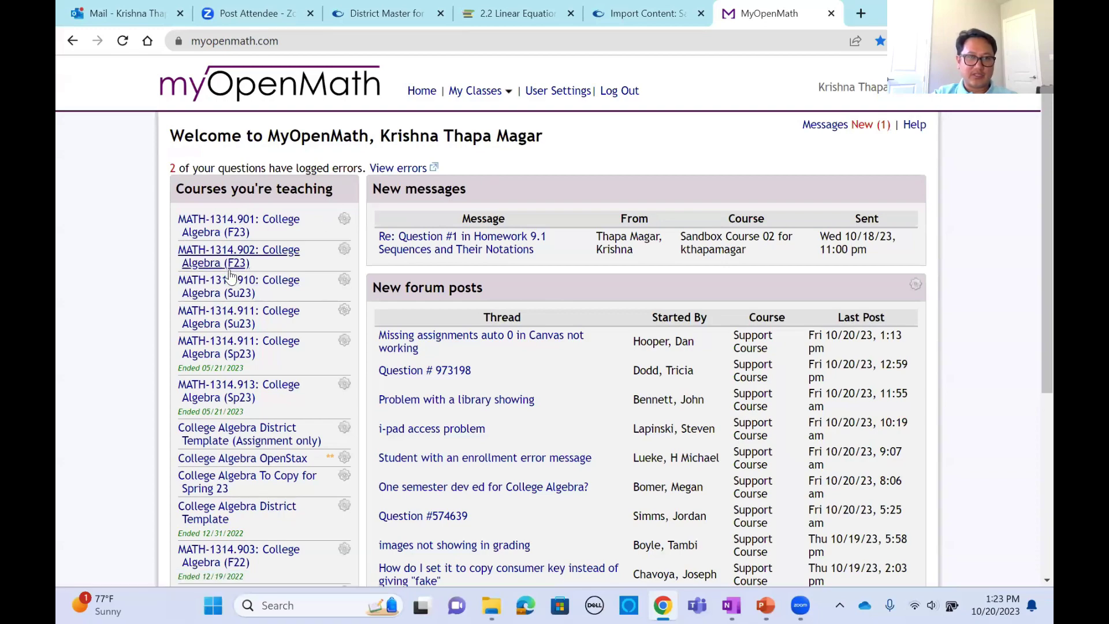
{"action": "scroll", "coordinate": [149, 286], "scroll_direction": "down", "scroll_amount": 5}
{"action": "scroll", "coordinate": [123, 262], "scroll_direction": "up", "scroll_amount": 5}
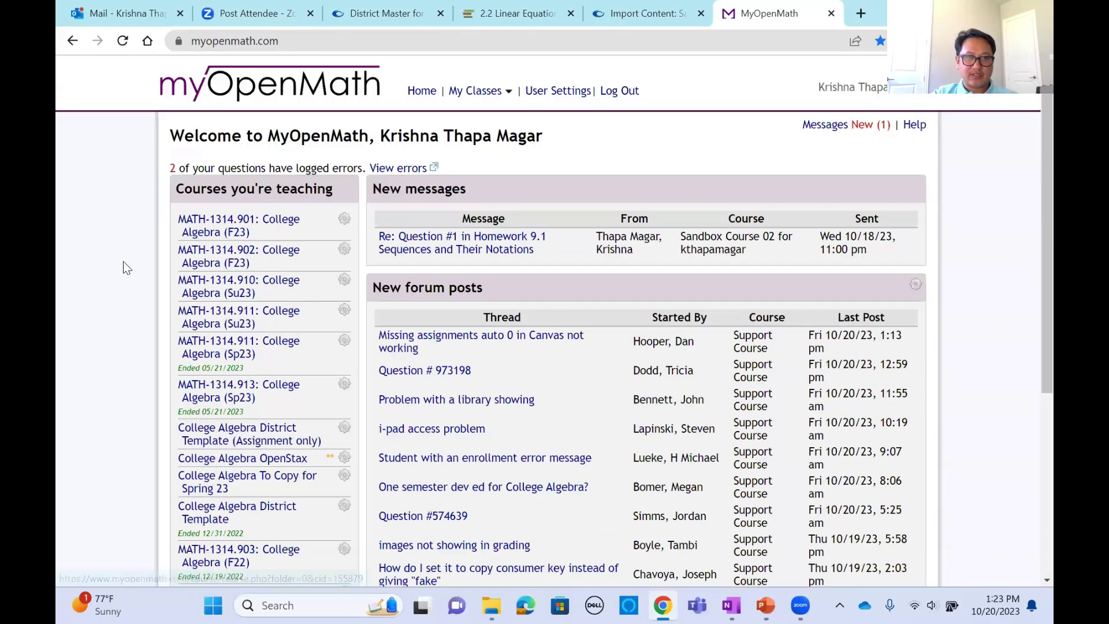
{"action": "left_click", "coordinate": [647, 13]}
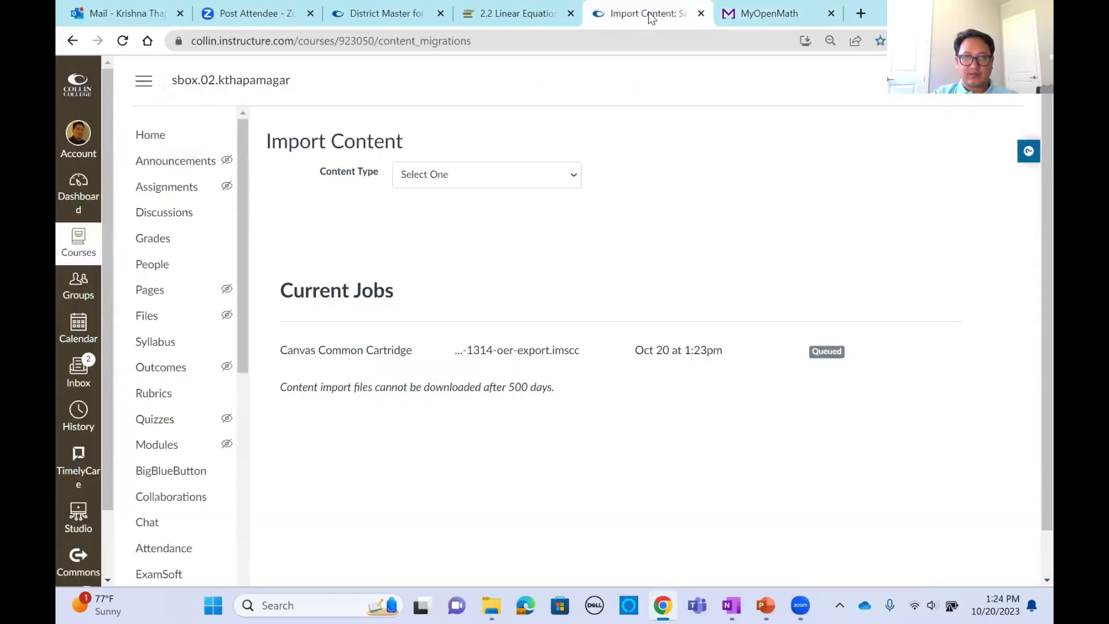
{"action": "left_click", "coordinate": [769, 18]}
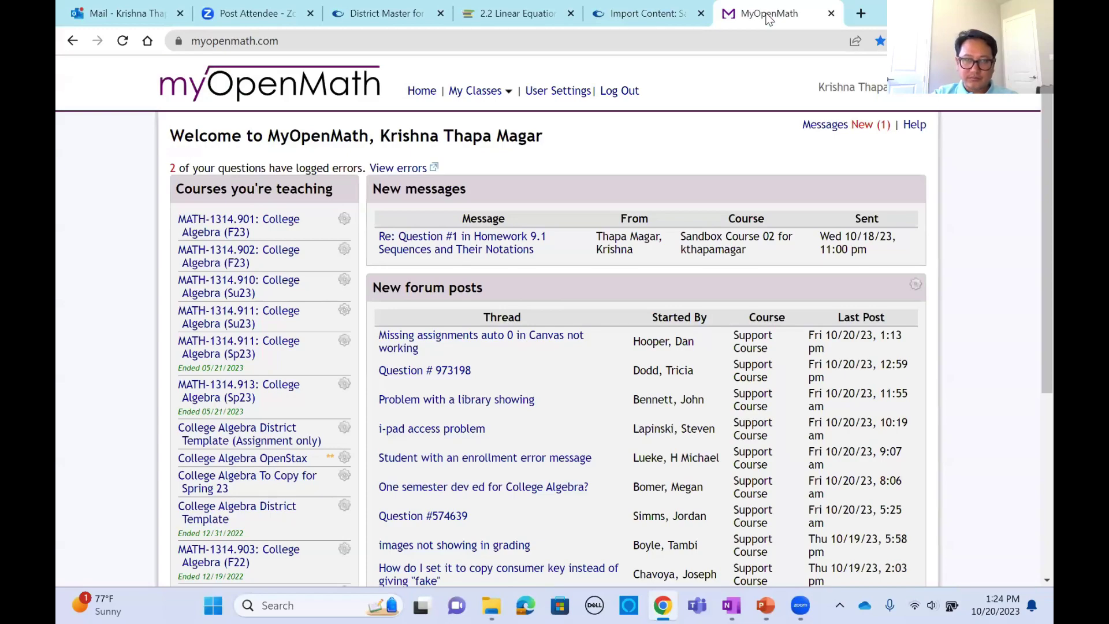
- Start adding a new MyOpenMath course and choose to copy it from an own or a colleague's course
{"action": "scroll", "coordinate": [217, 321], "scroll_direction": "down", "scroll_amount": 5}
{"action": "scroll", "coordinate": [218, 322], "scroll_direction": "up", "scroll_amount": 5}
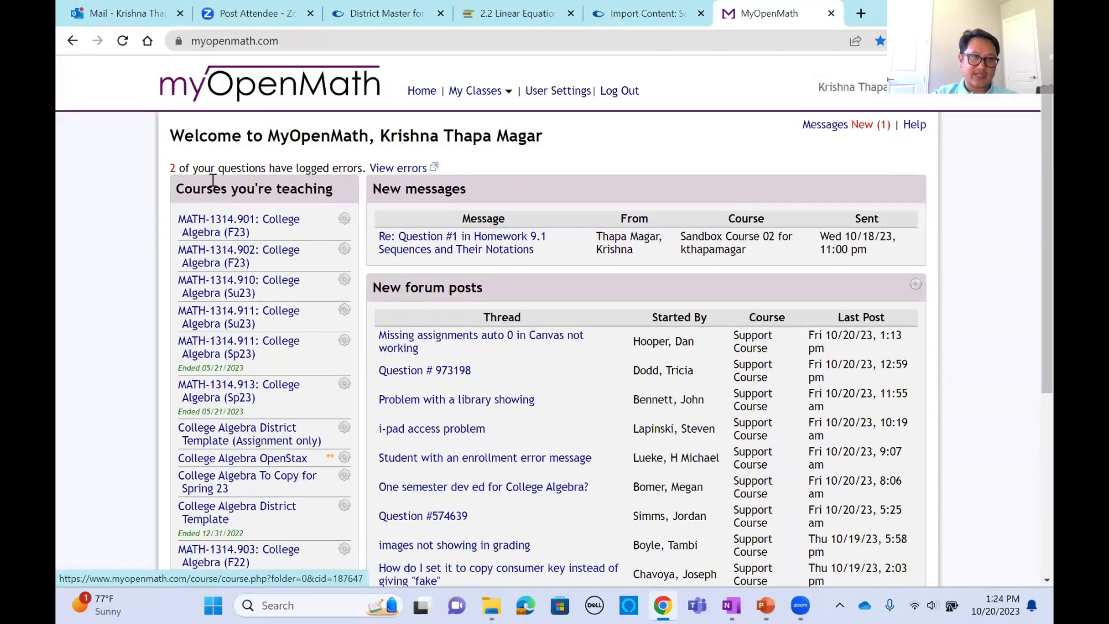
{"action": "scroll", "coordinate": [243, 254], "scroll_direction": "down", "scroll_amount": 5}
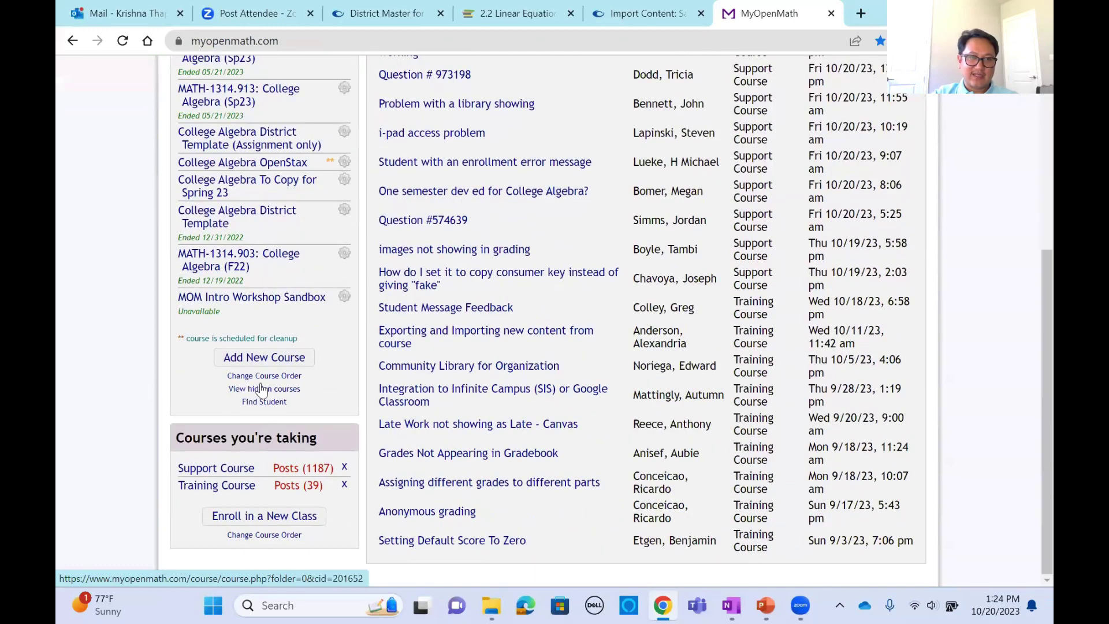
{"action": "left_click", "coordinate": [269, 359]}
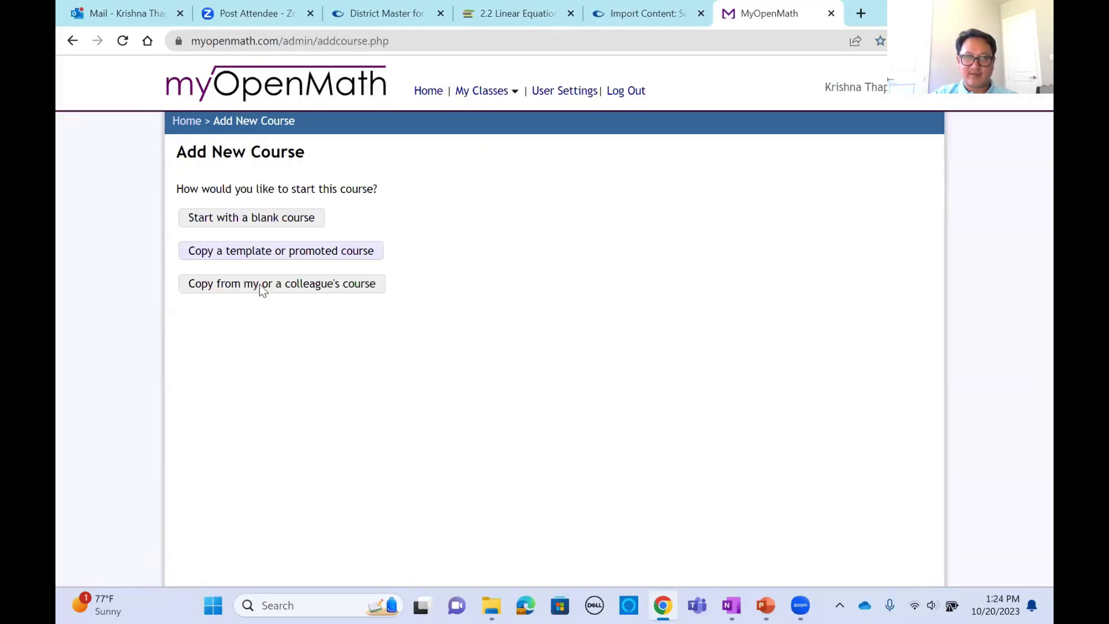
{"action": "left_click", "coordinate": [264, 283]}
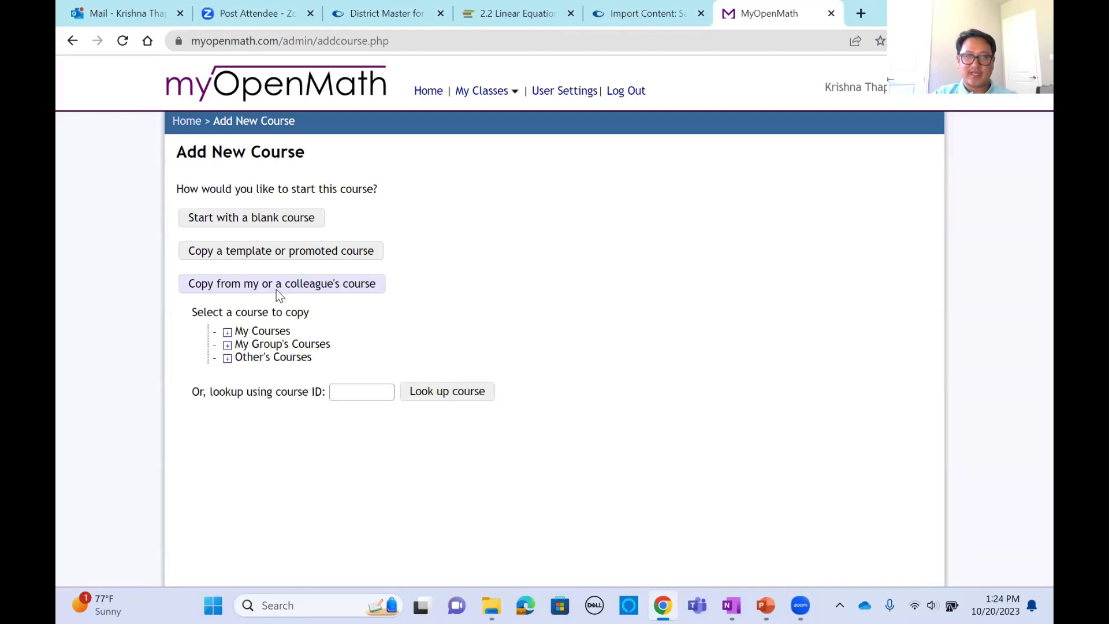
- Expand the My Courses and My Group's Courses lists of copyable courses to view them, collapsing each again
{"action": "left_click", "coordinate": [227, 332]}
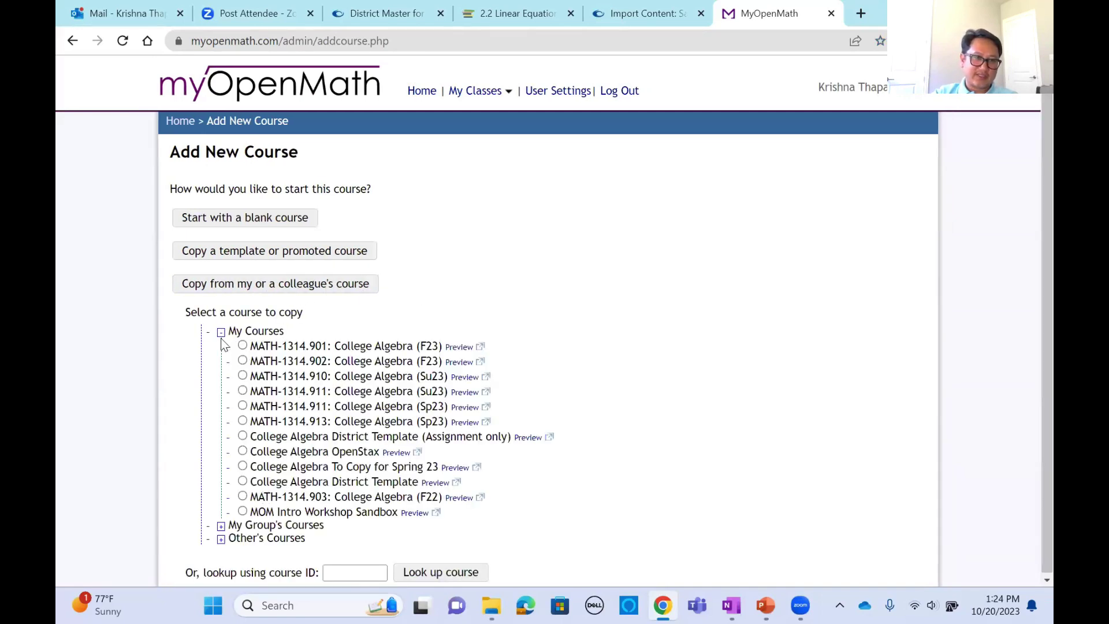
{"action": "left_click", "coordinate": [221, 333]}
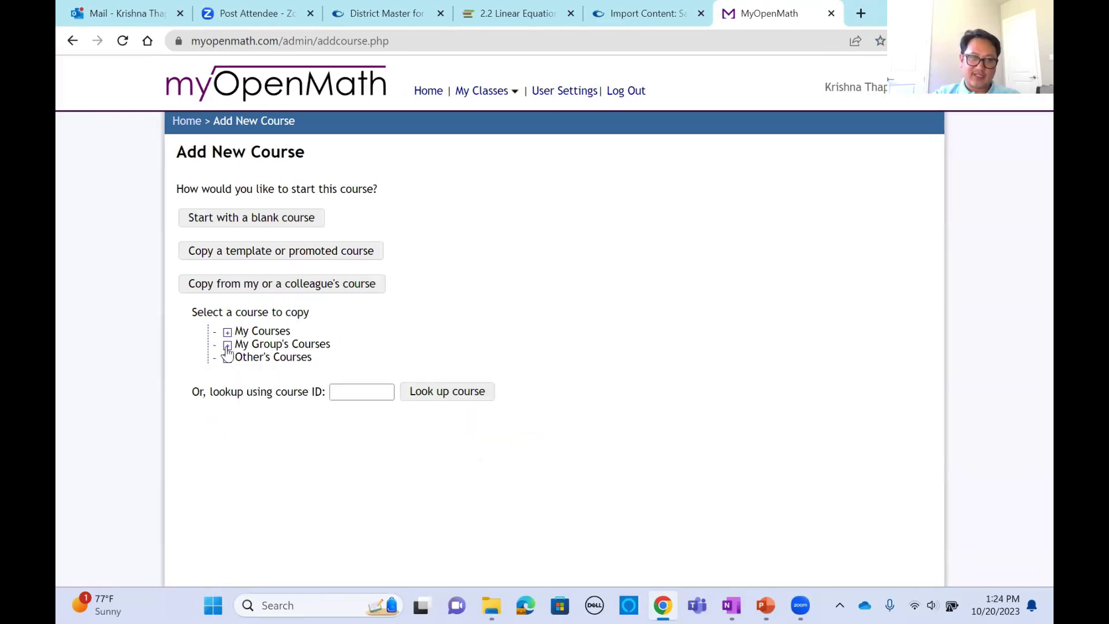
{"action": "left_click", "coordinate": [227, 347]}
{"action": "scroll", "coordinate": [412, 390], "scroll_direction": "down", "scroll_amount": 2}
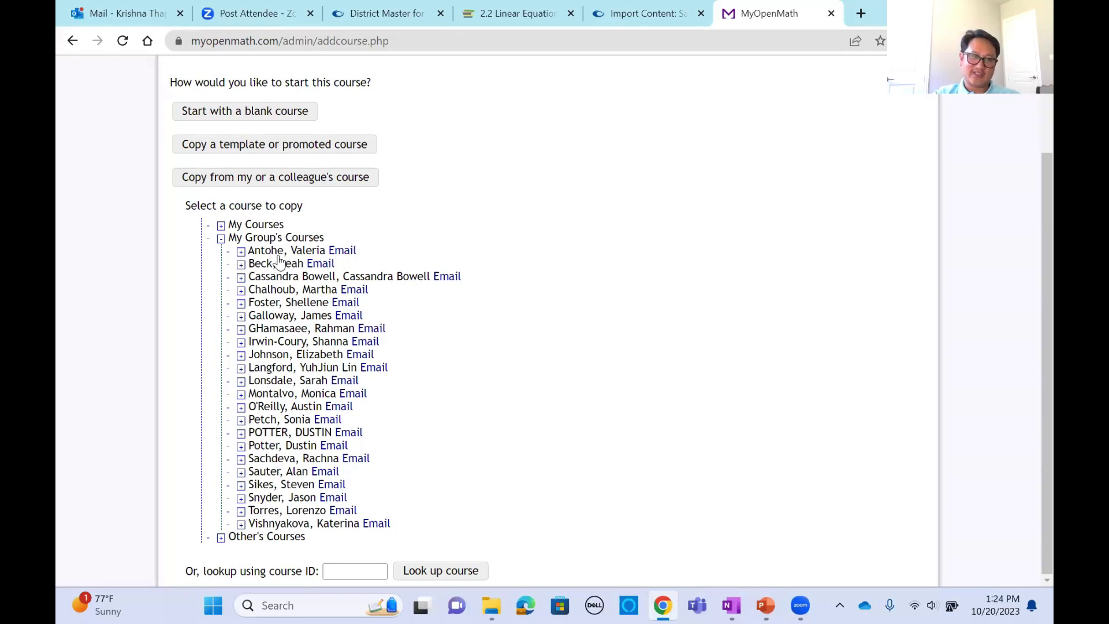
{"action": "left_click", "coordinate": [221, 242]}
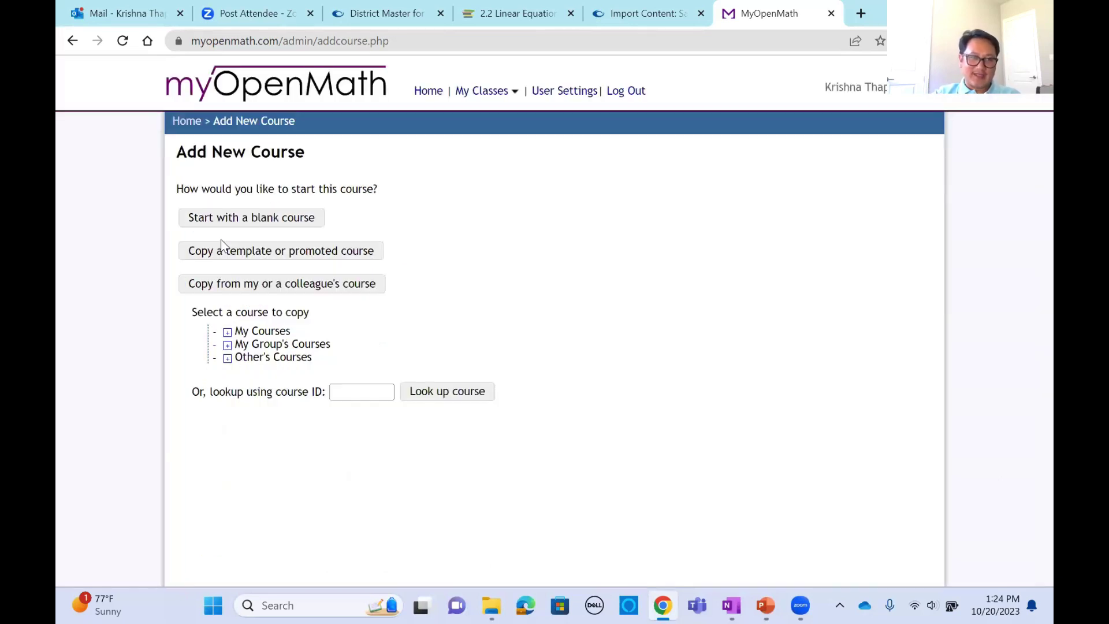
- Check the import job's progress in Canvas, return to MyOpenMath, and look through the Other's Courses list before collapsing it
{"action": "left_click", "coordinate": [646, 13]}
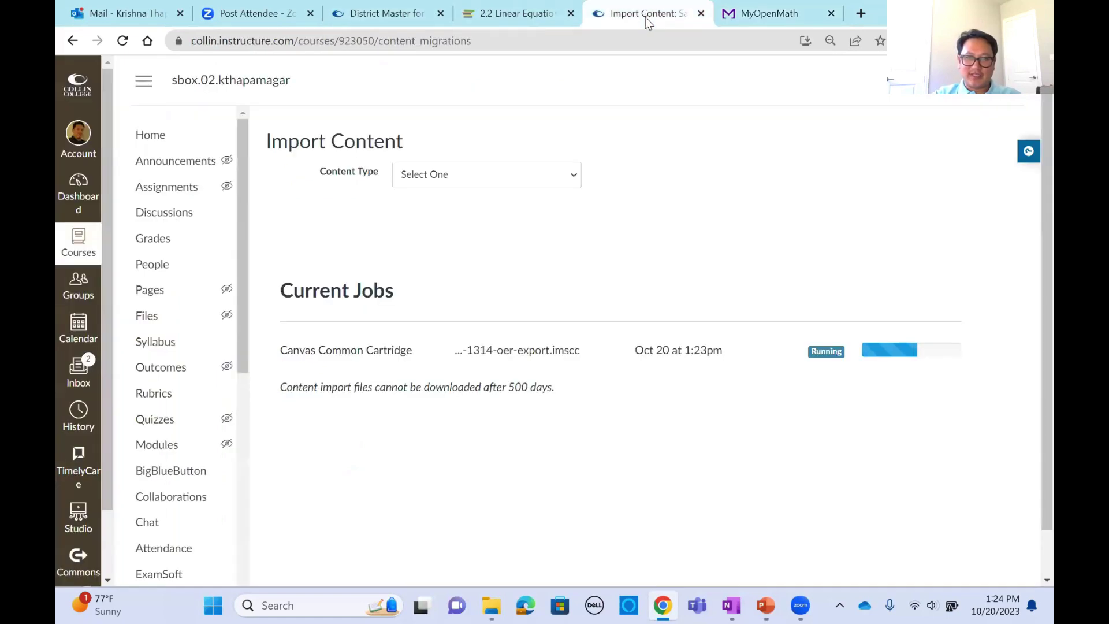
{"action": "left_click", "coordinate": [778, 18]}
{"action": "left_click", "coordinate": [227, 358]}
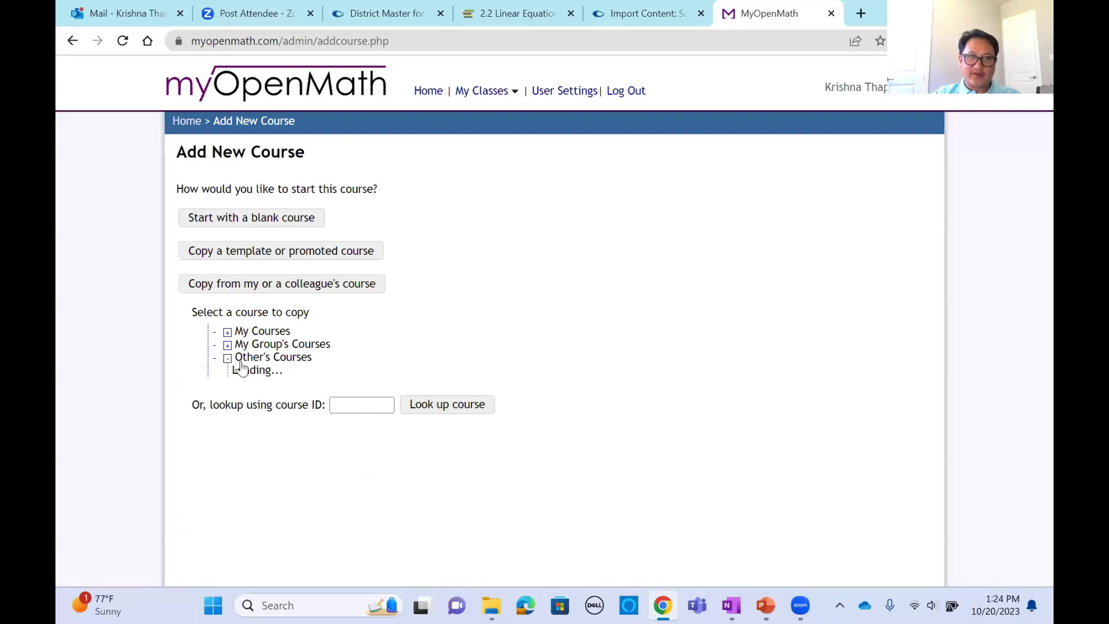
{"action": "scroll", "coordinate": [364, 391], "scroll_direction": "down", "scroll_amount": 10}
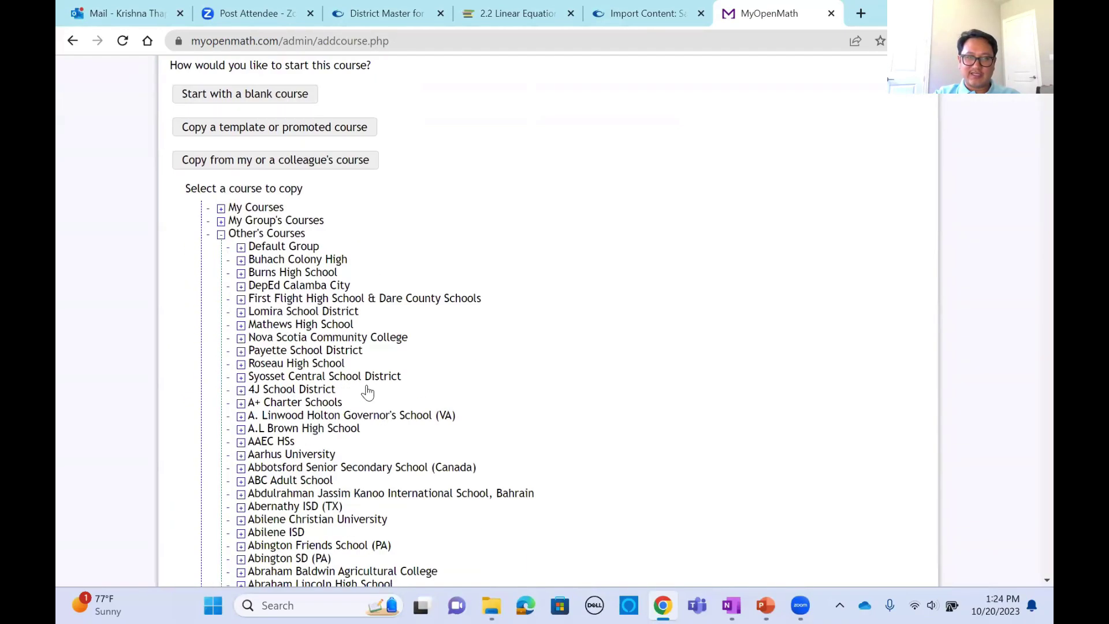
{"action": "scroll", "coordinate": [553, 369], "scroll_direction": "down", "scroll_amount": 20}
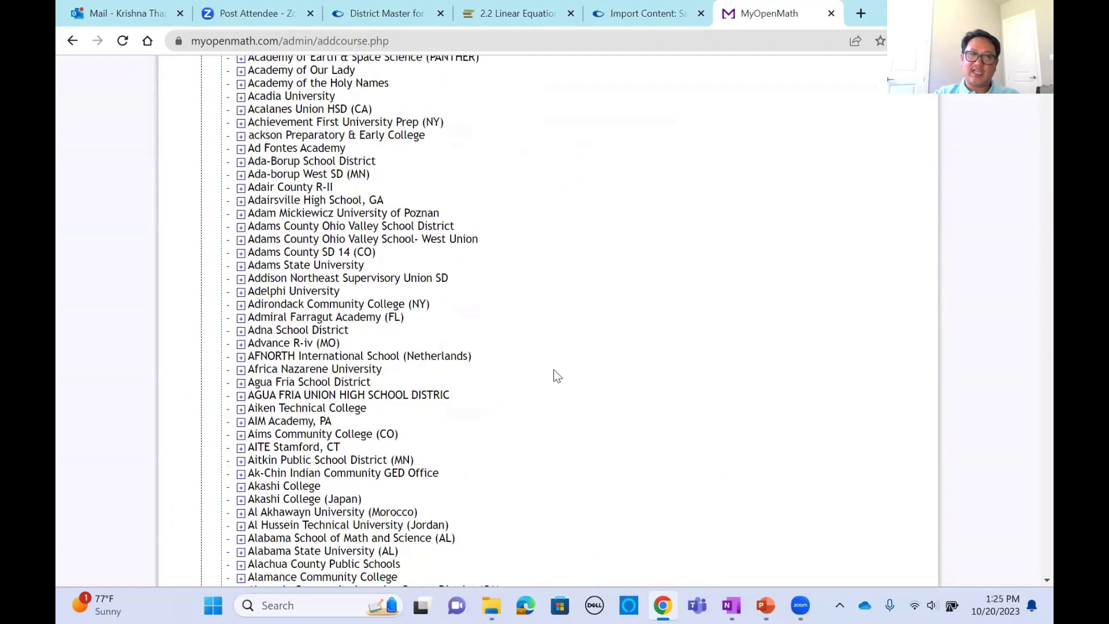
{"action": "scroll", "coordinate": [562, 364], "scroll_direction": "down", "scroll_amount": 15}
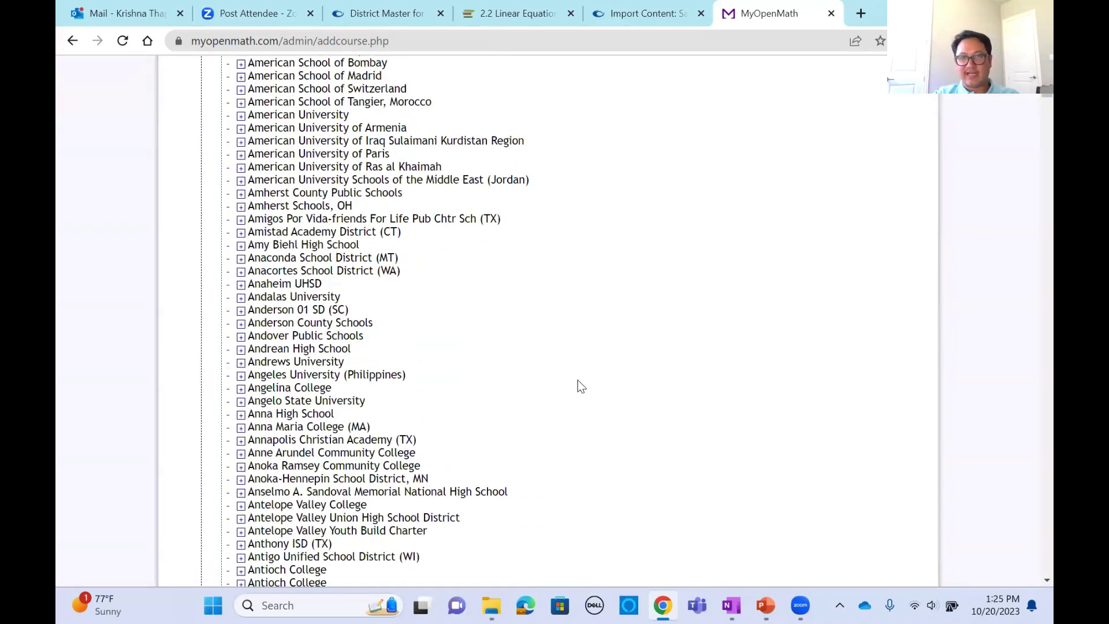
{"action": "scroll", "coordinate": [578, 380], "scroll_direction": "up", "scroll_amount": 20}
{"action": "scroll", "coordinate": [582, 383], "scroll_direction": "up", "scroll_amount": 15}
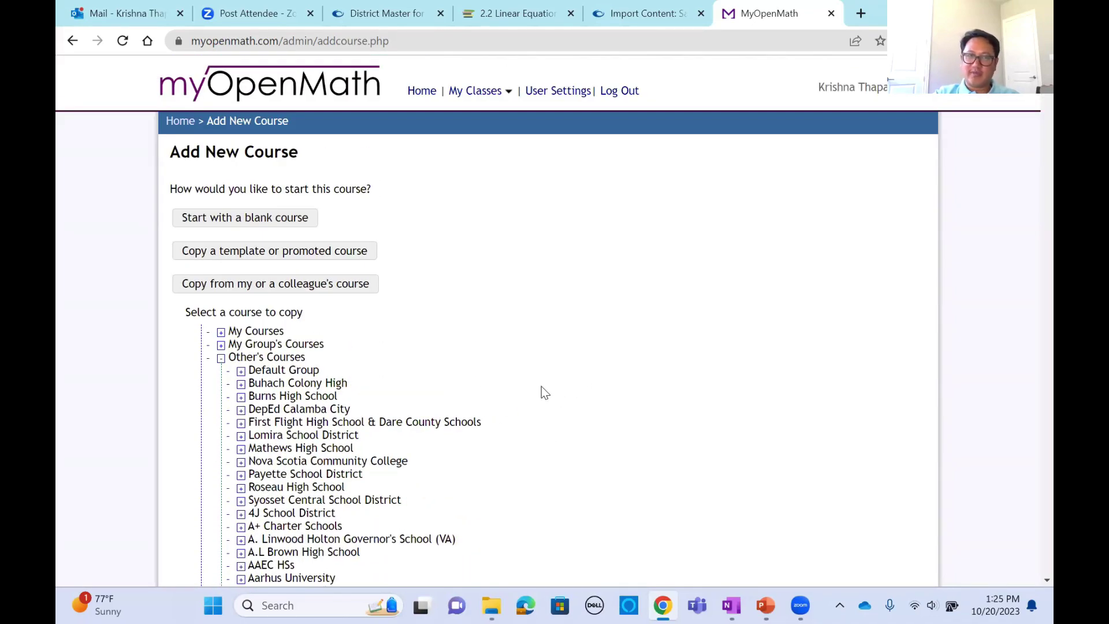
{"action": "left_click", "coordinate": [220, 358]}
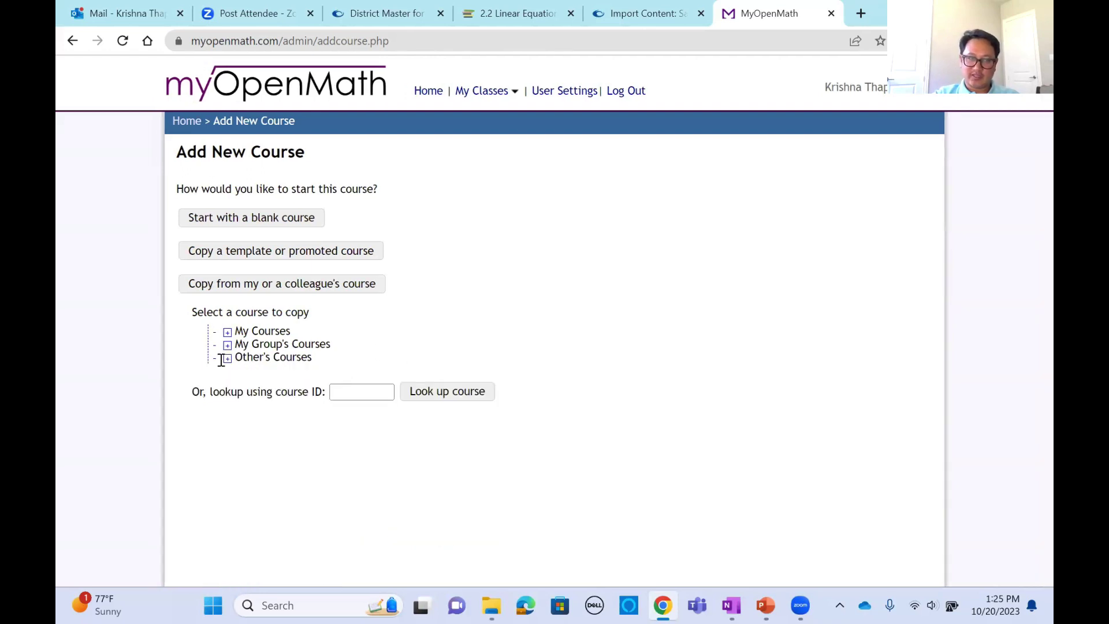
- Browse the template and promoted courses, close the Course Browser, and check the Canvas import progress before returning to MyOpenMath
{"action": "left_click", "coordinate": [290, 251]}
{"action": "scroll", "coordinate": [609, 247], "scroll_direction": "down", "scroll_amount": 20}
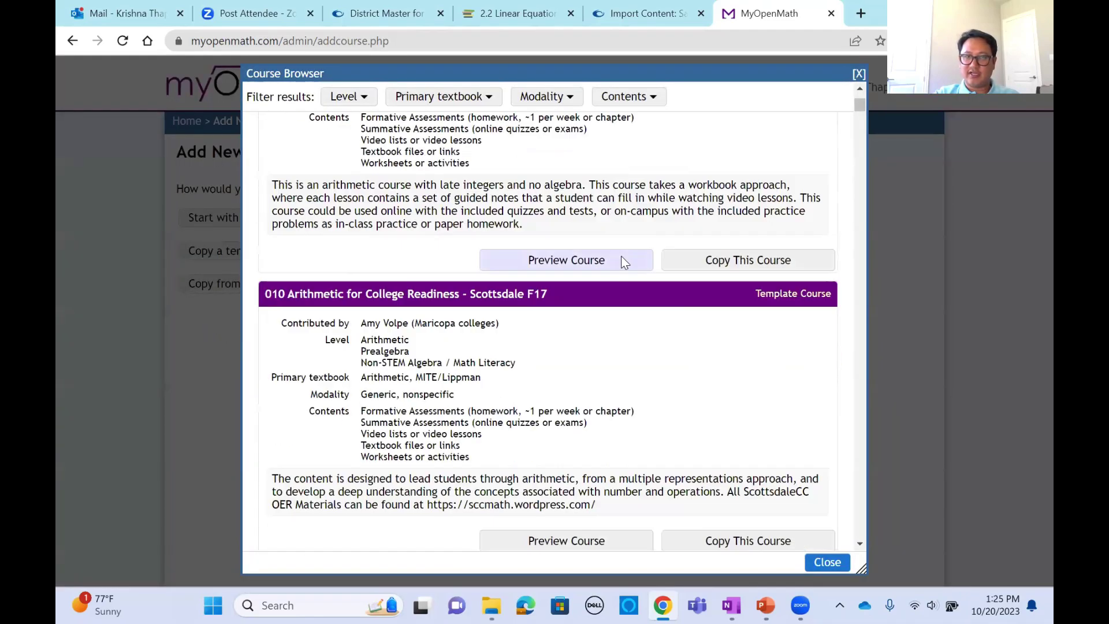
{"action": "scroll", "coordinate": [649, 325], "scroll_direction": "down", "scroll_amount": 10}
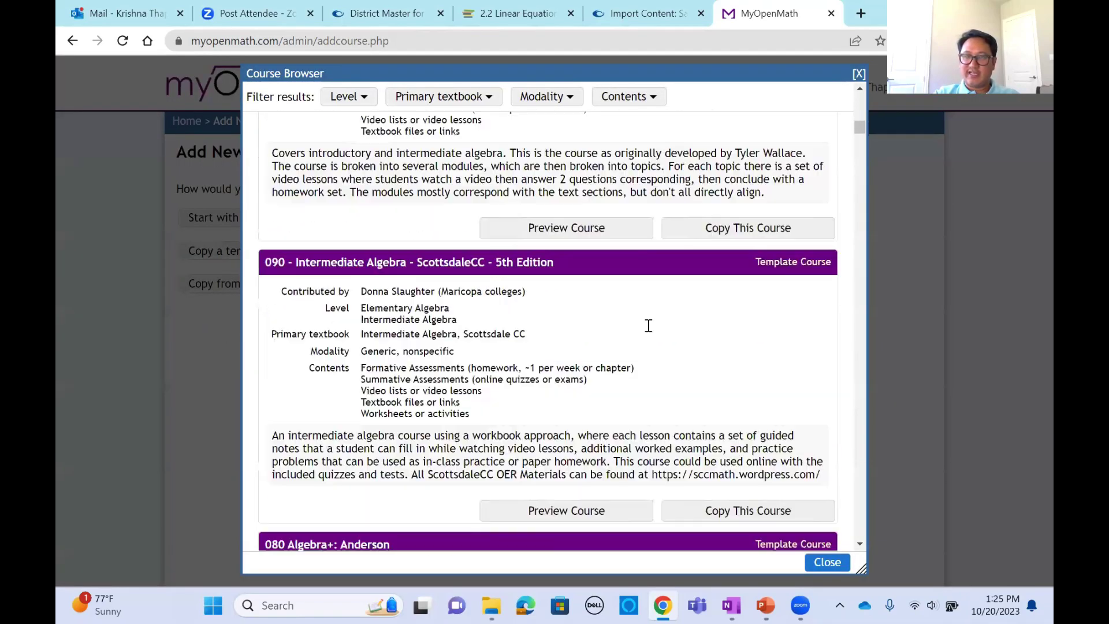
{"action": "scroll", "coordinate": [647, 338], "scroll_direction": "up", "scroll_amount": 20}
{"action": "scroll", "coordinate": [647, 341], "scroll_direction": "up", "scroll_amount": 15}
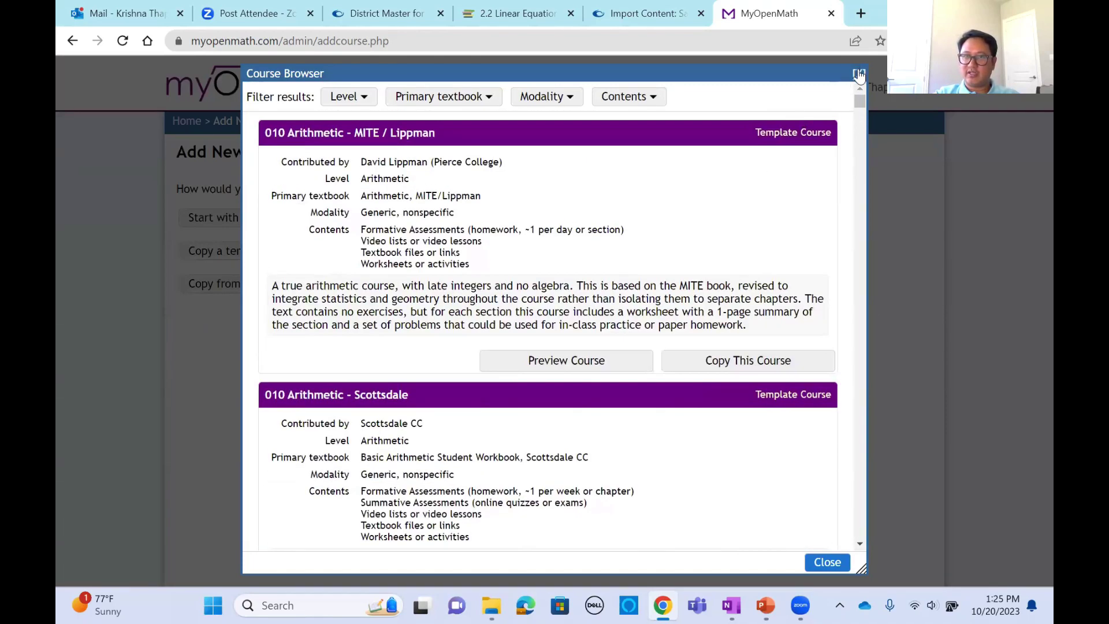
{"action": "left_click", "coordinate": [855, 74]}
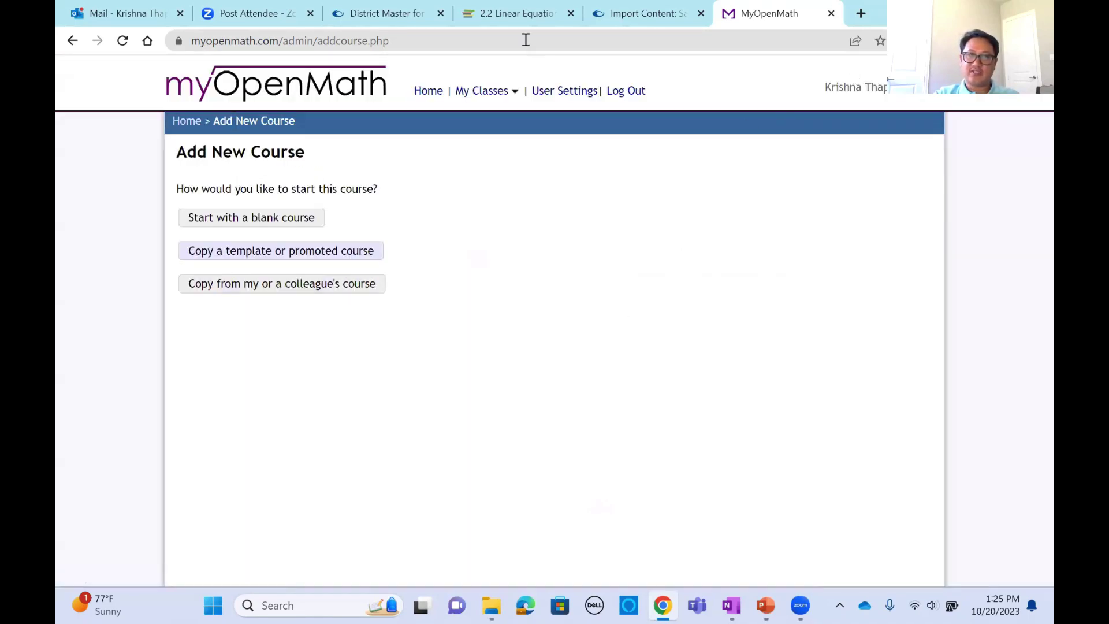
{"action": "left_click", "coordinate": [654, 16]}
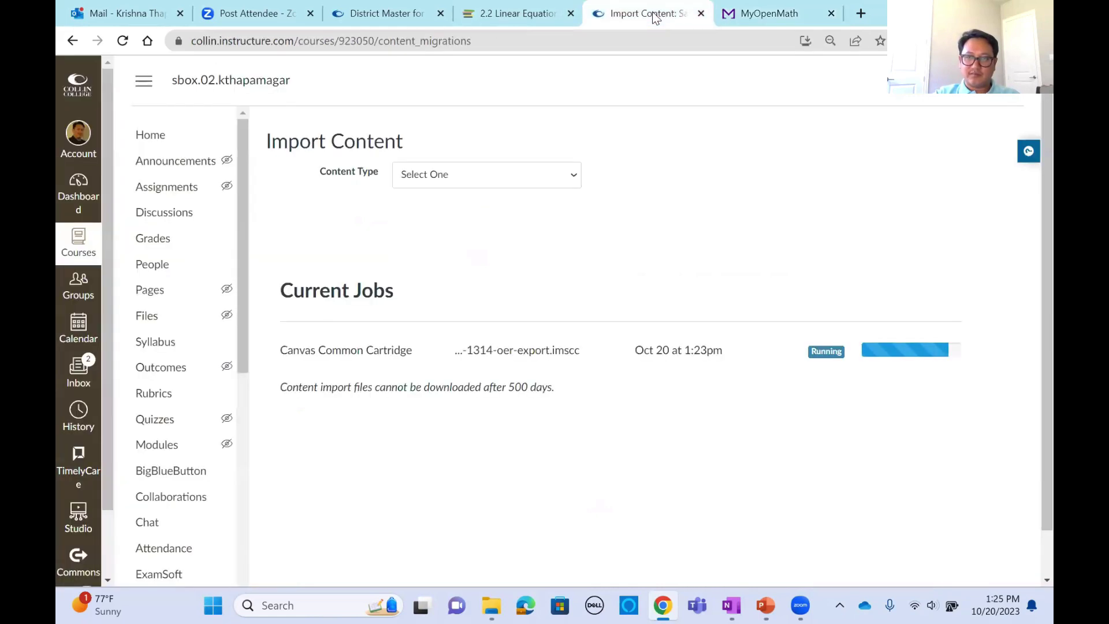
{"action": "left_click", "coordinate": [772, 16]}
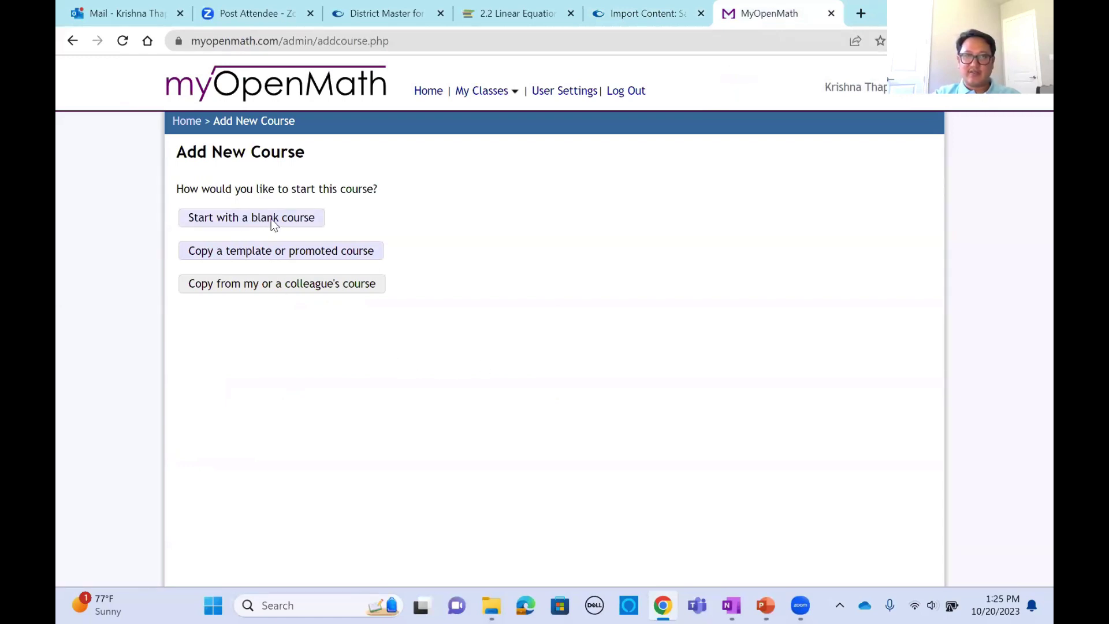
- Leave the new course setup and look through the list of taught courses on the MyOpenMath home page
{"action": "left_click", "coordinate": [188, 122]}
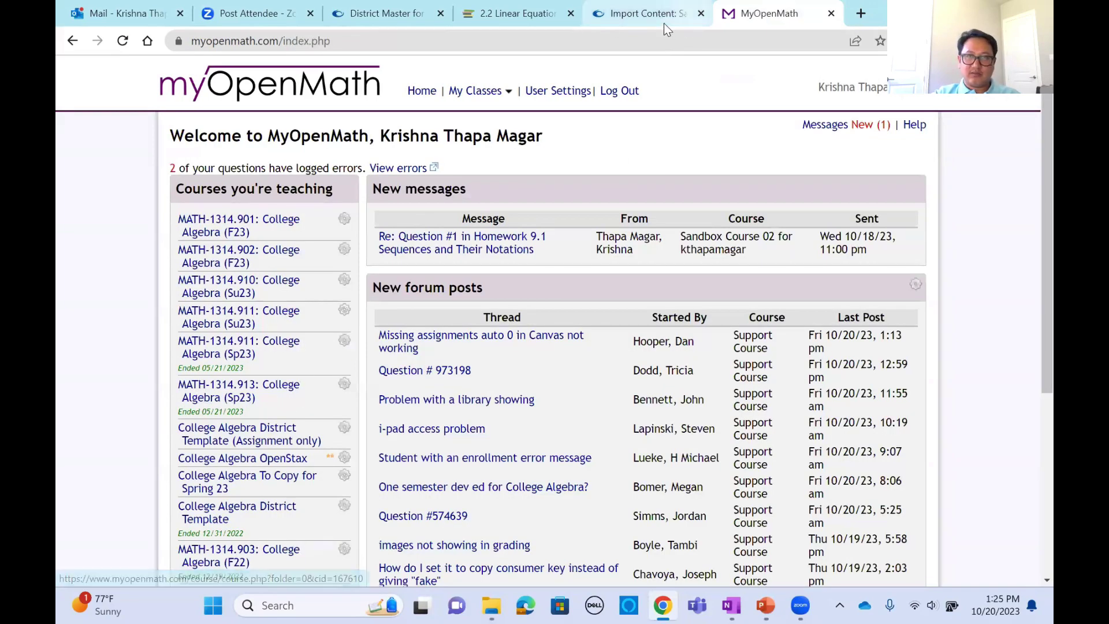
{"action": "scroll", "coordinate": [241, 306], "scroll_direction": "down", "scroll_amount": 3}
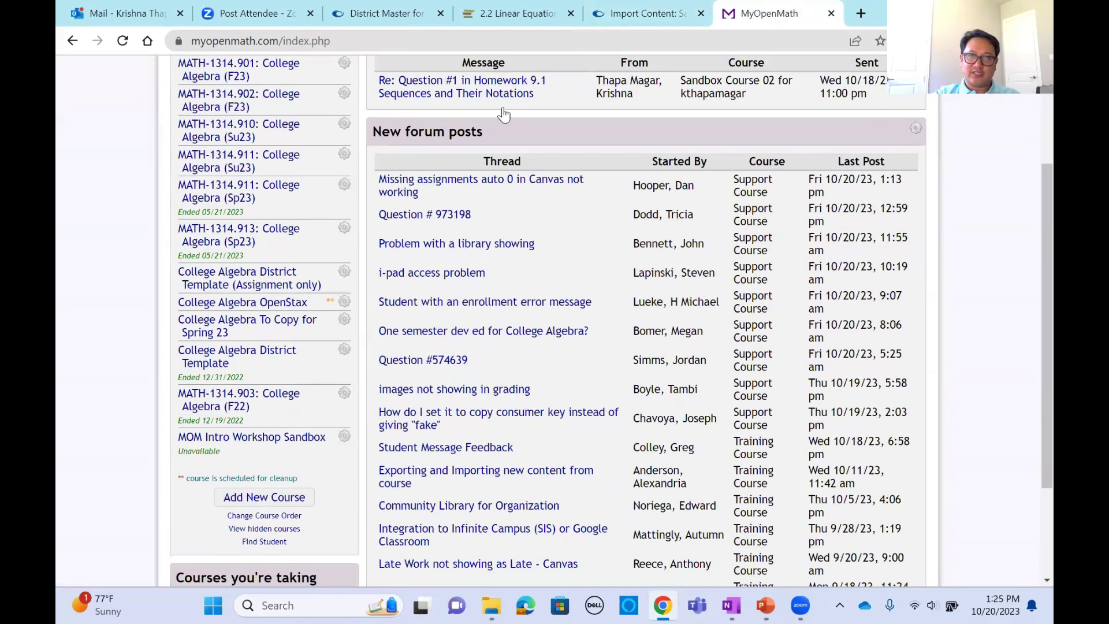
{"action": "scroll", "coordinate": [245, 285], "scroll_direction": "up", "scroll_amount": 3}
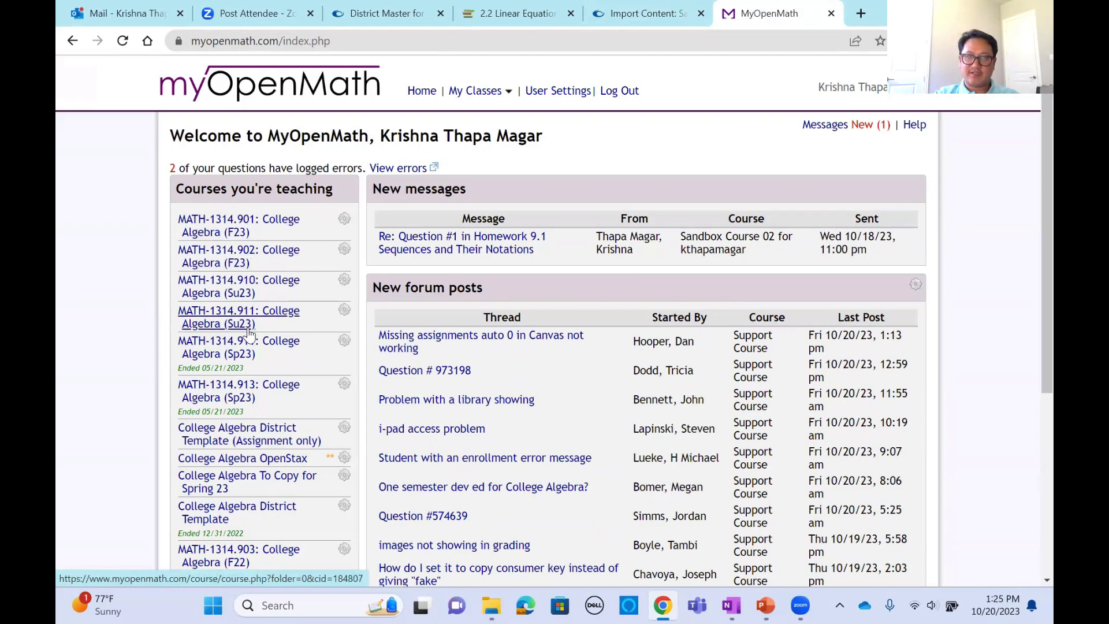
{"action": "scroll", "coordinate": [242, 356], "scroll_direction": "down", "scroll_amount": 5}
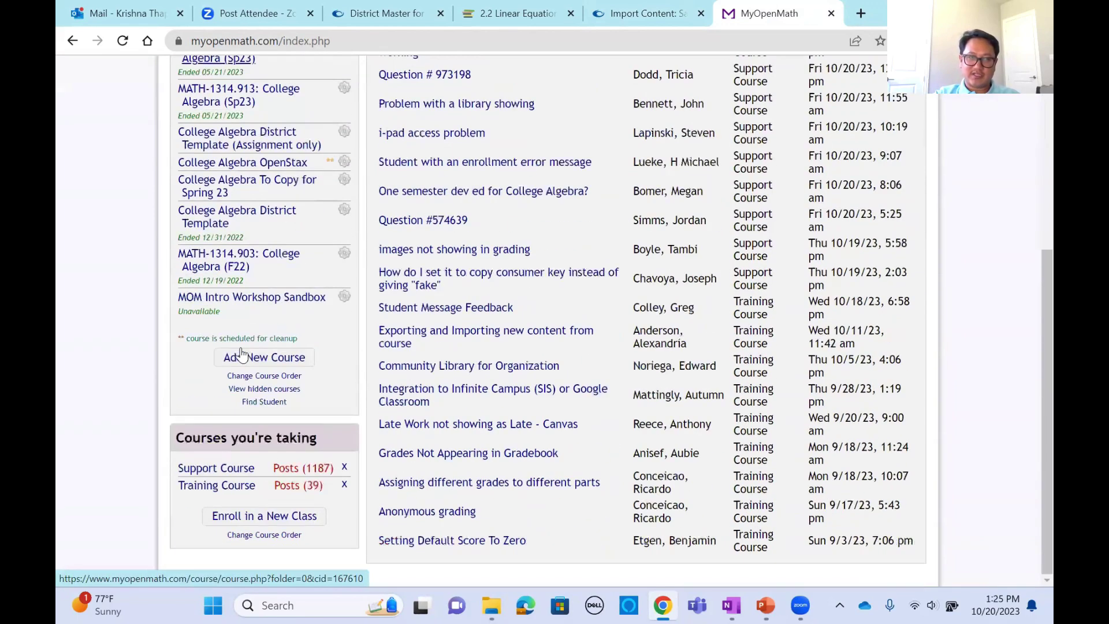
- View the display order page for the taught courses and return to the MyOpenMath home page without saving changes
{"action": "left_click", "coordinate": [267, 376]}
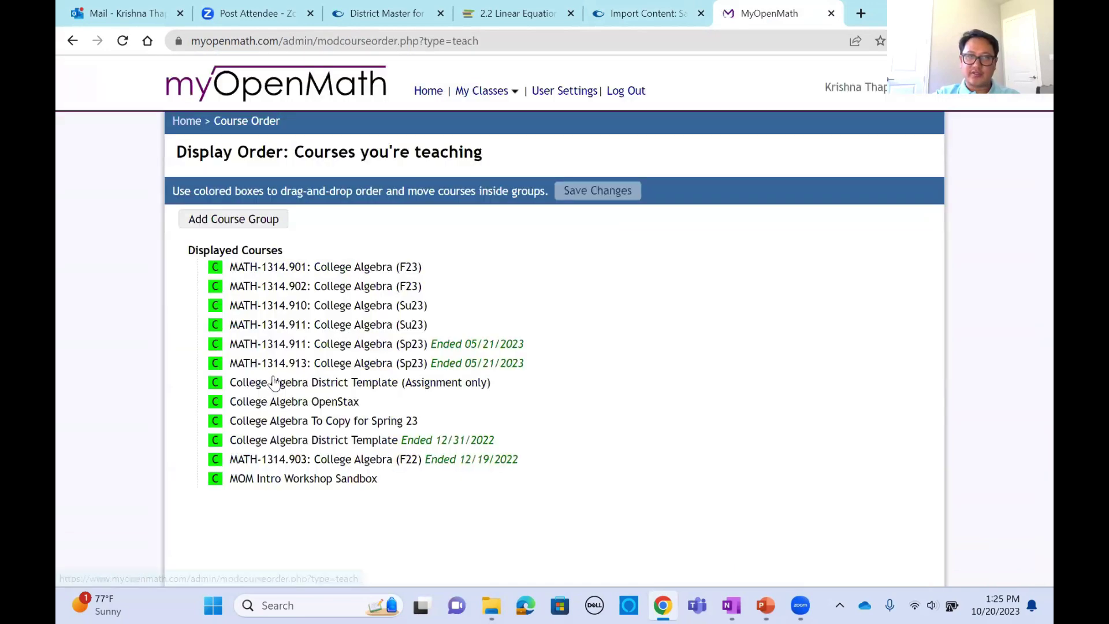
{"action": "mouse_move", "coordinate": [221, 269]}
{"action": "left_mouse_down"}
{"action": "mouse_move", "coordinate": [222, 319]}
{"action": "mouse_move", "coordinate": [221, 267]}
{"action": "left_mouse_up"}
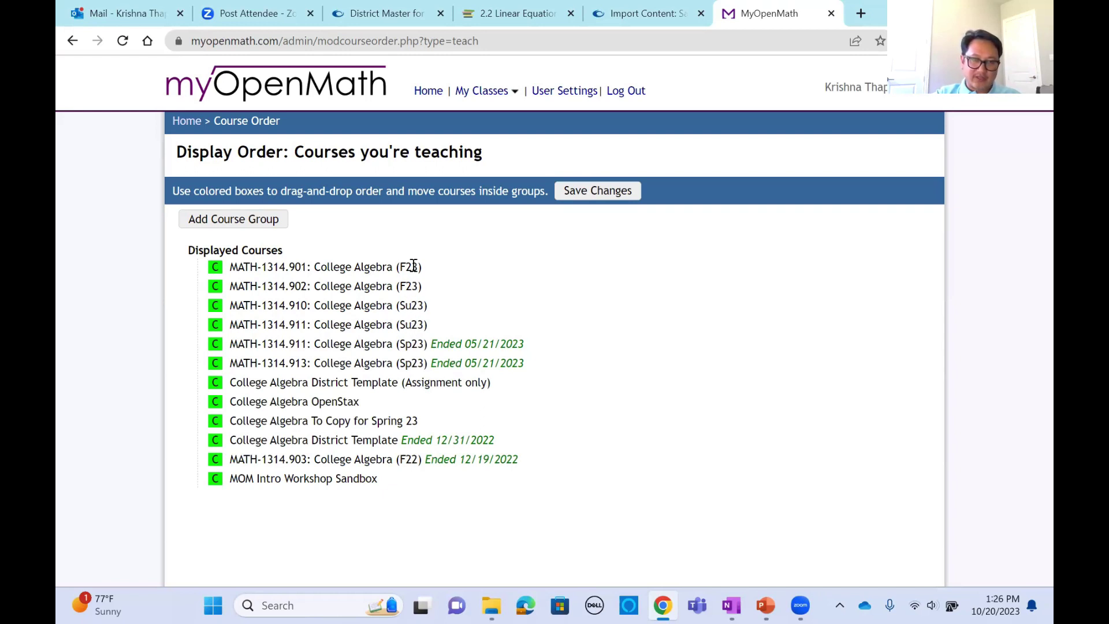
{"action": "triple_click", "coordinate": [361, 464]}
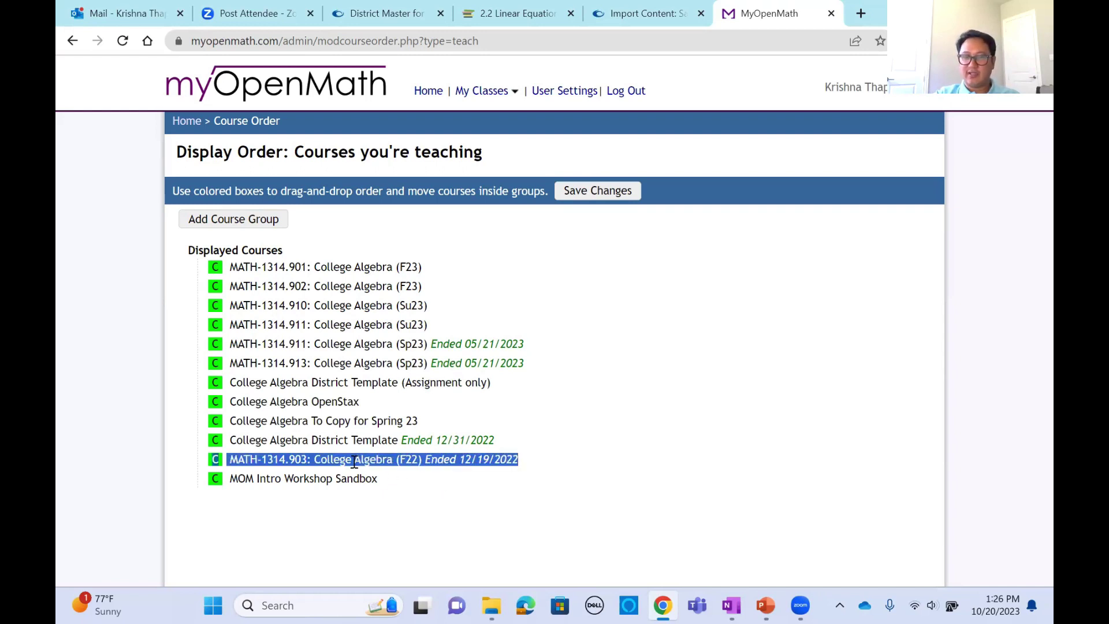
{"action": "left_click", "coordinate": [353, 460]}
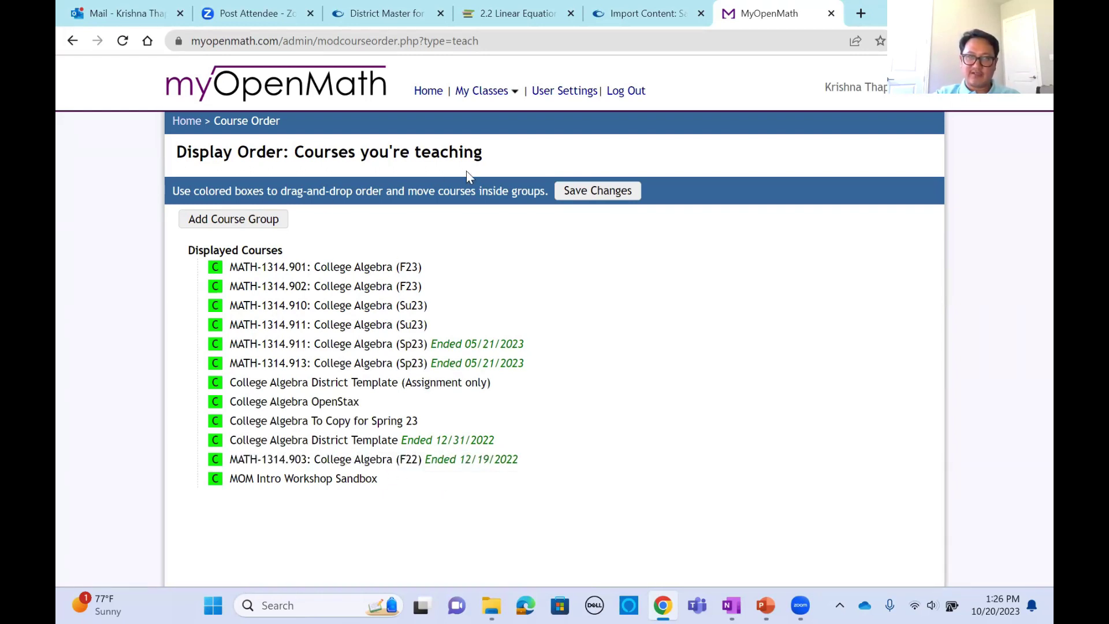
{"action": "left_click", "coordinate": [189, 127]}
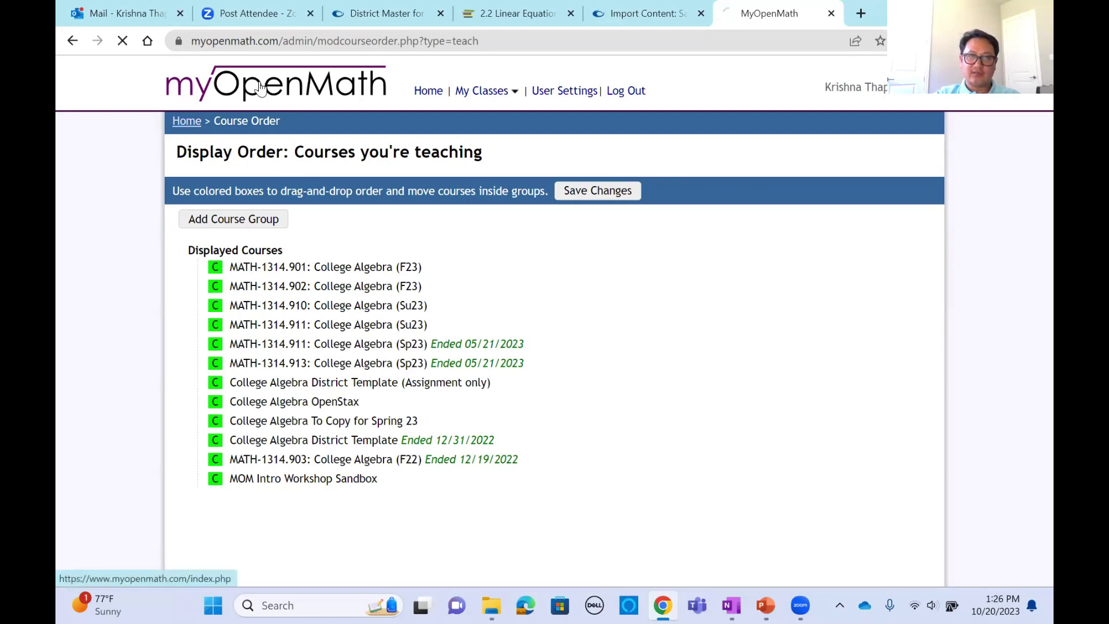
- Switch to Canvas and look over the imported home page of the sandbox course
{"action": "left_click", "coordinate": [641, 15]}
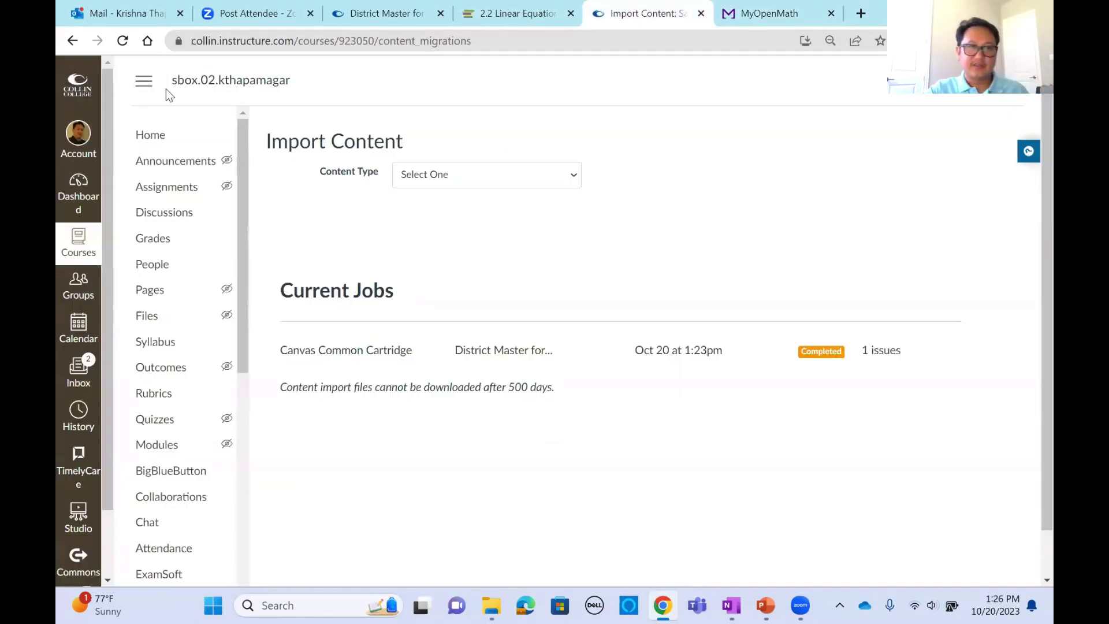
{"action": "left_click", "coordinate": [150, 138]}
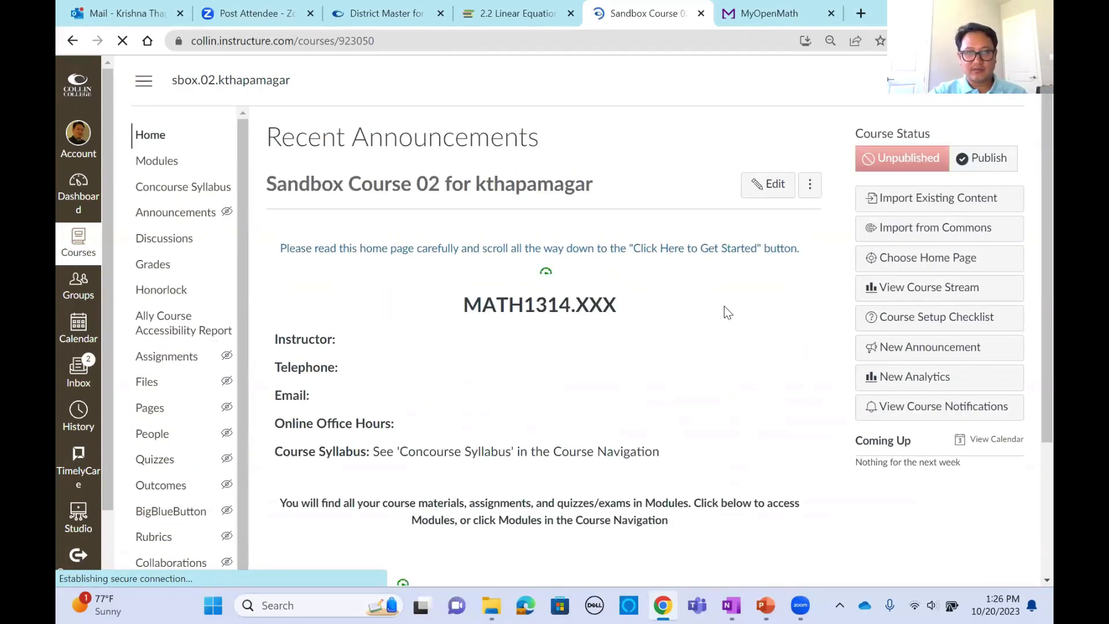
{"action": "scroll", "coordinate": [730, 308], "scroll_direction": "down", "scroll_amount": 1}
{"action": "scroll", "coordinate": [735, 306], "scroll_direction": "down", "scroll_amount": 3}
{"action": "scroll", "coordinate": [735, 307], "scroll_direction": "up", "scroll_amount": 4}
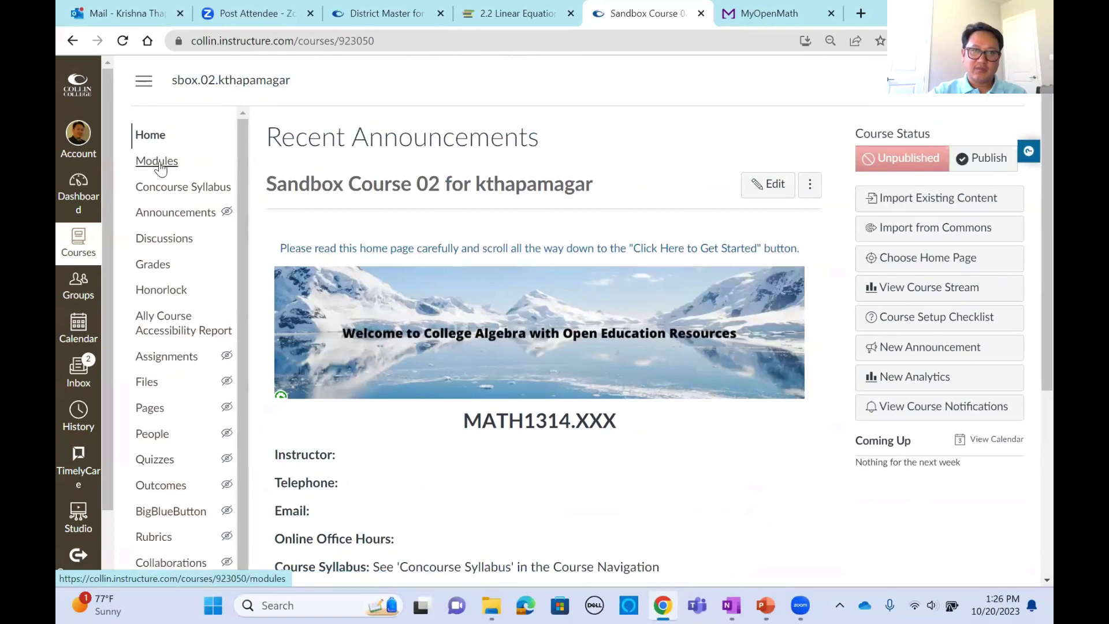
- Open the sandbox course's Modules page and look through the imported modules
{"action": "left_click", "coordinate": [224, 168]}
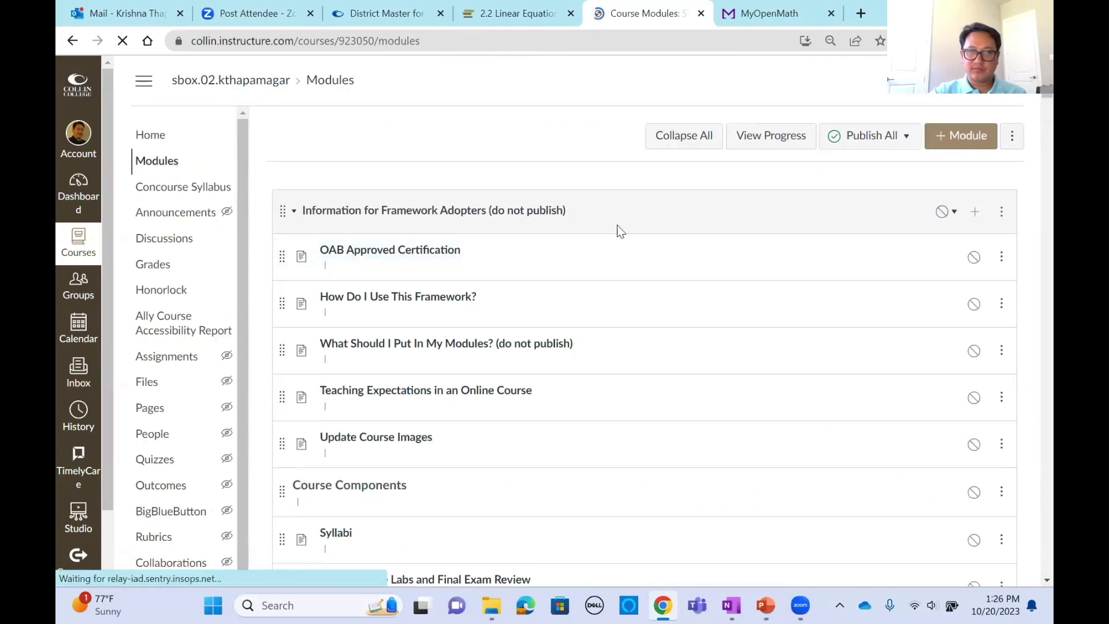
{"action": "scroll", "coordinate": [665, 248], "scroll_direction": "down", "scroll_amount": 3}
{"action": "scroll", "coordinate": [706, 250], "scroll_direction": "down", "scroll_amount": 8}
{"action": "scroll", "coordinate": [498, 257], "scroll_direction": "up", "scroll_amount": 10}
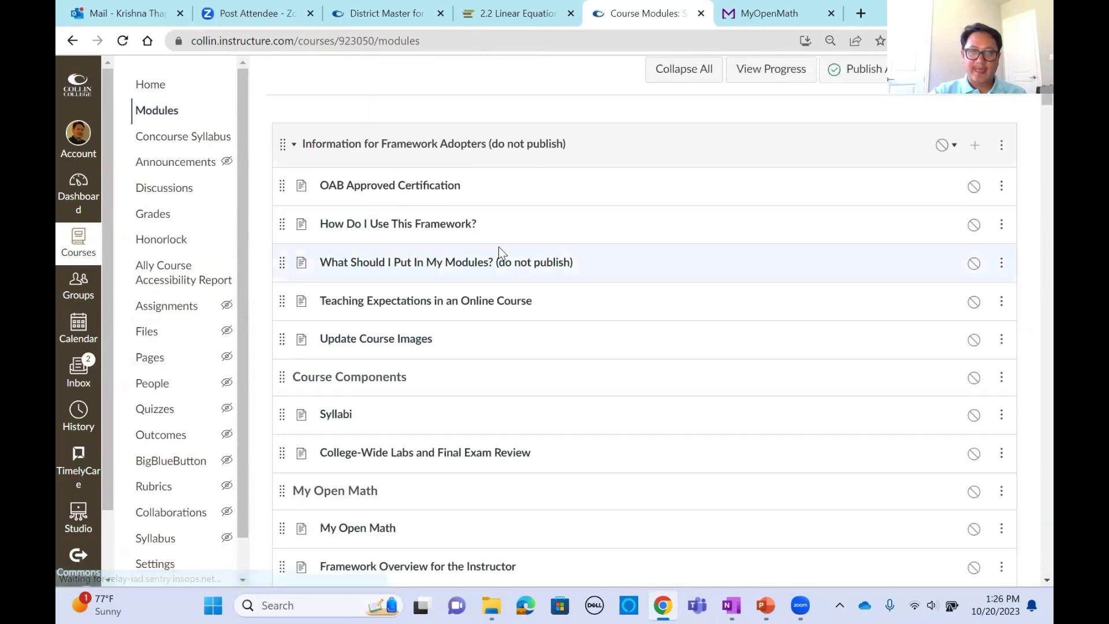
- Collapse the Information for Framework Adopters and START HERE - Orientation Module modules, leaving Course Introduction expanded
{"action": "left_click", "coordinate": [294, 215]}
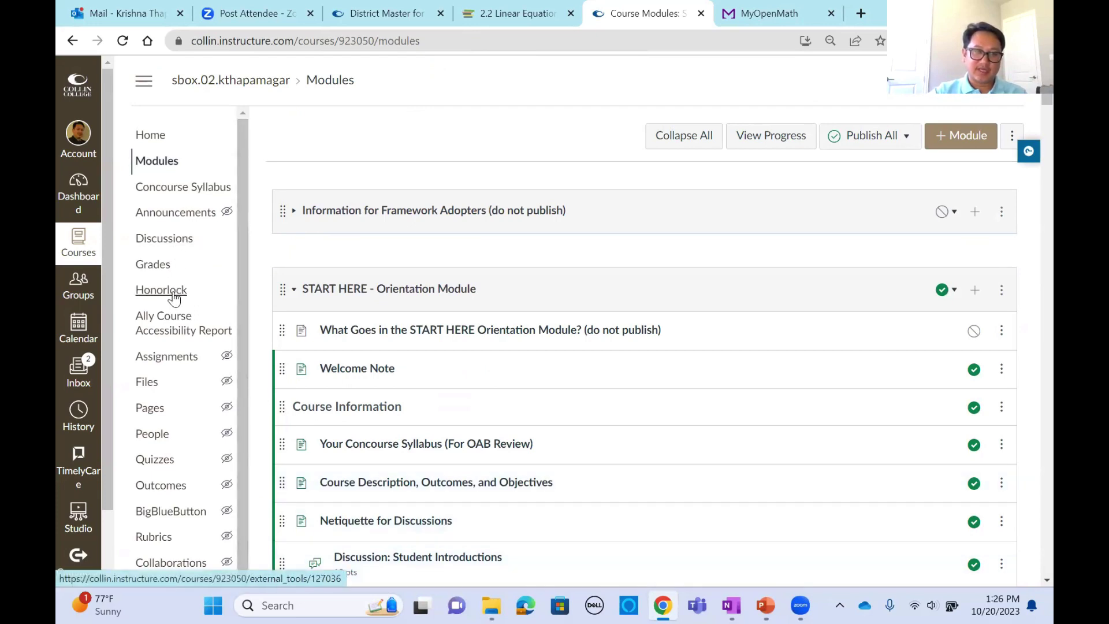
{"action": "left_click", "coordinate": [293, 294]}
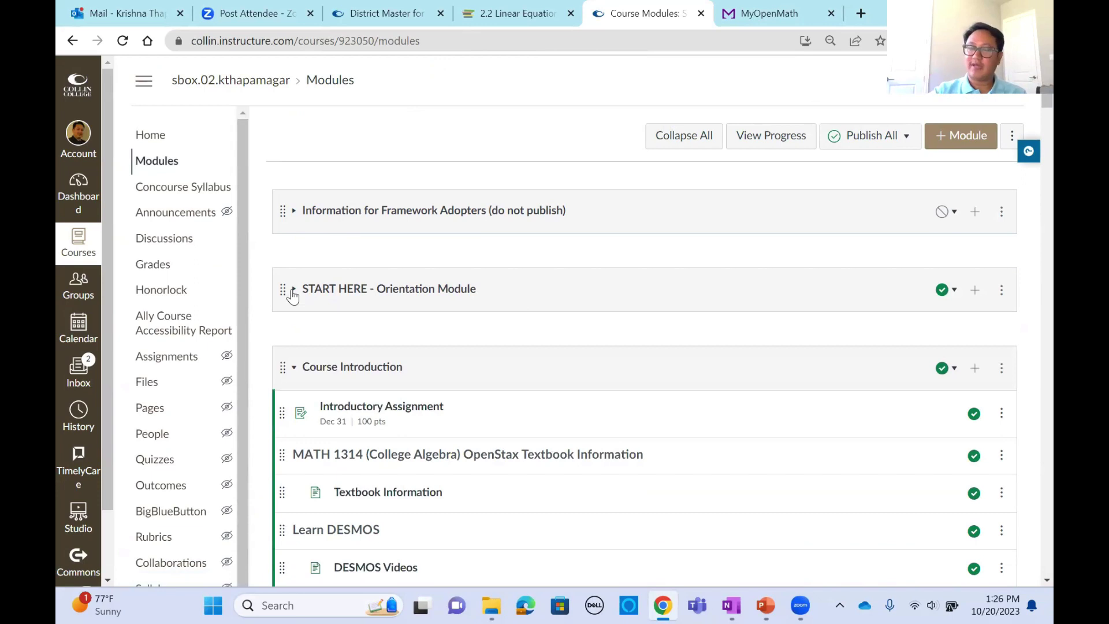
{"action": "left_click", "coordinate": [294, 374]}
{"action": "left_click", "coordinate": [294, 374]}
- Open the Introductory Assignment and establish the MyOpenMath connection by creating a copy of the originally imported College Algebra District Template
{"action": "scroll", "coordinate": [613, 255], "scroll_direction": "down", "scroll_amount": 4}
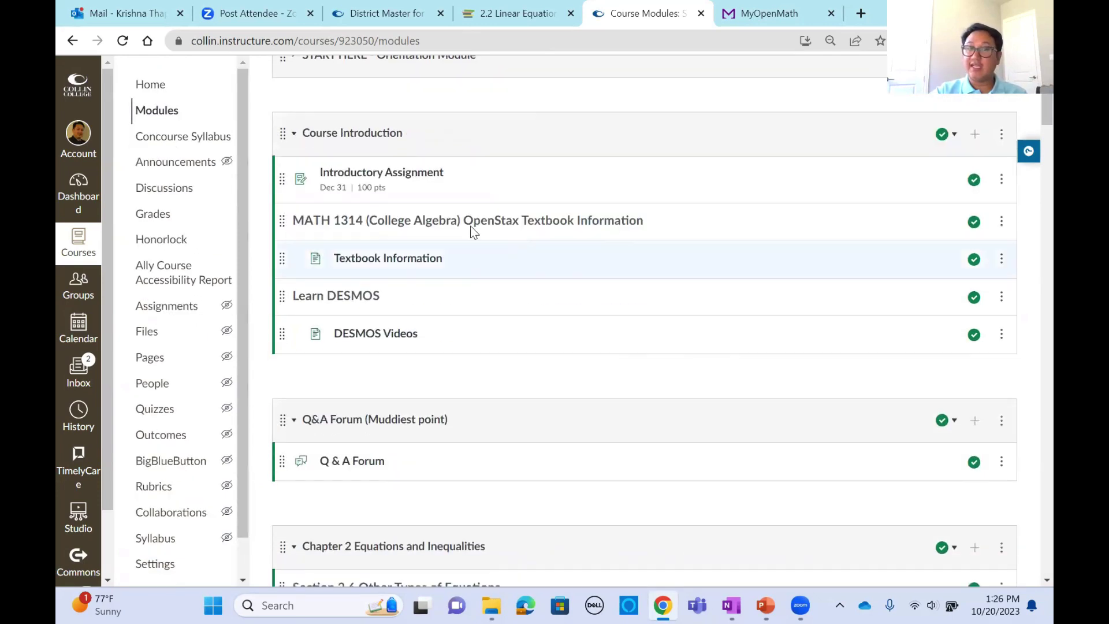
{"action": "left_click", "coordinate": [420, 173]}
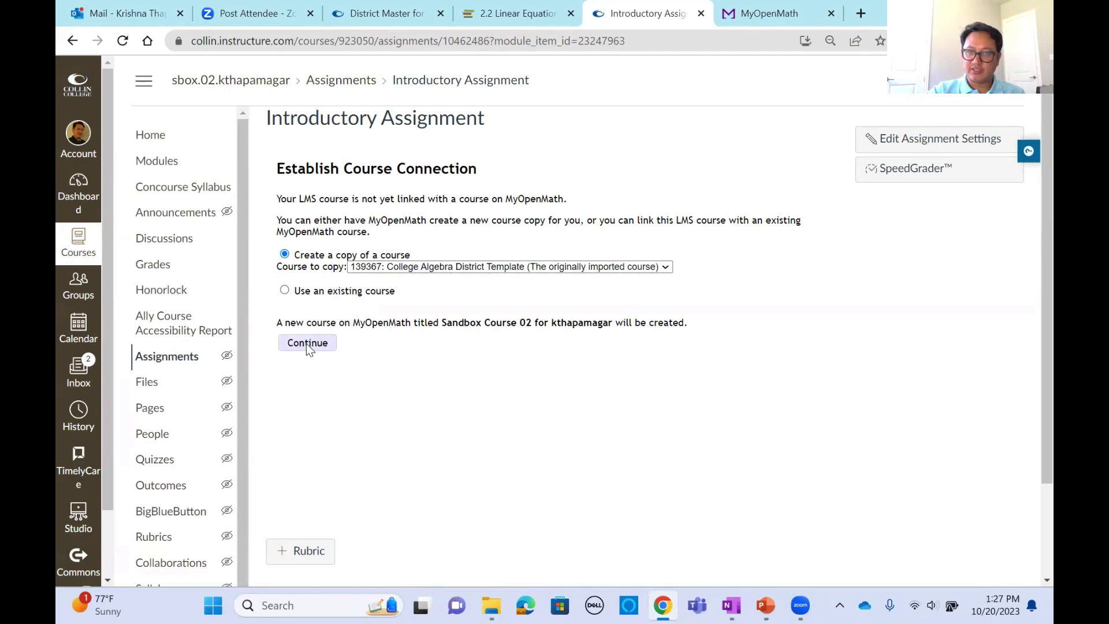
{"action": "left_click", "coordinate": [659, 268]}
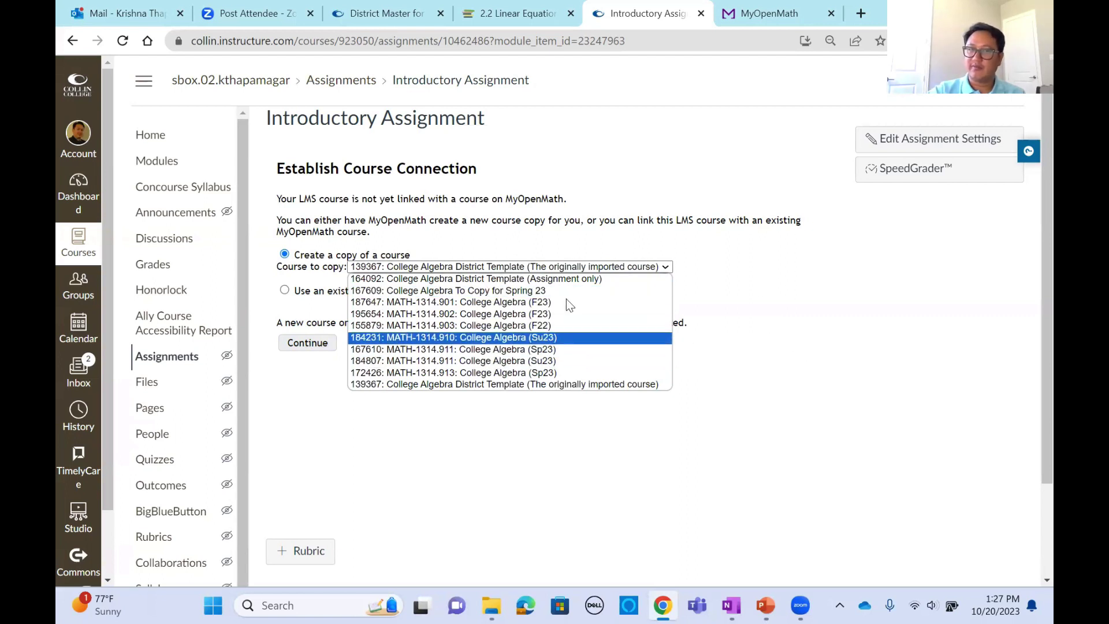
{"action": "left_click", "coordinate": [828, 332]}
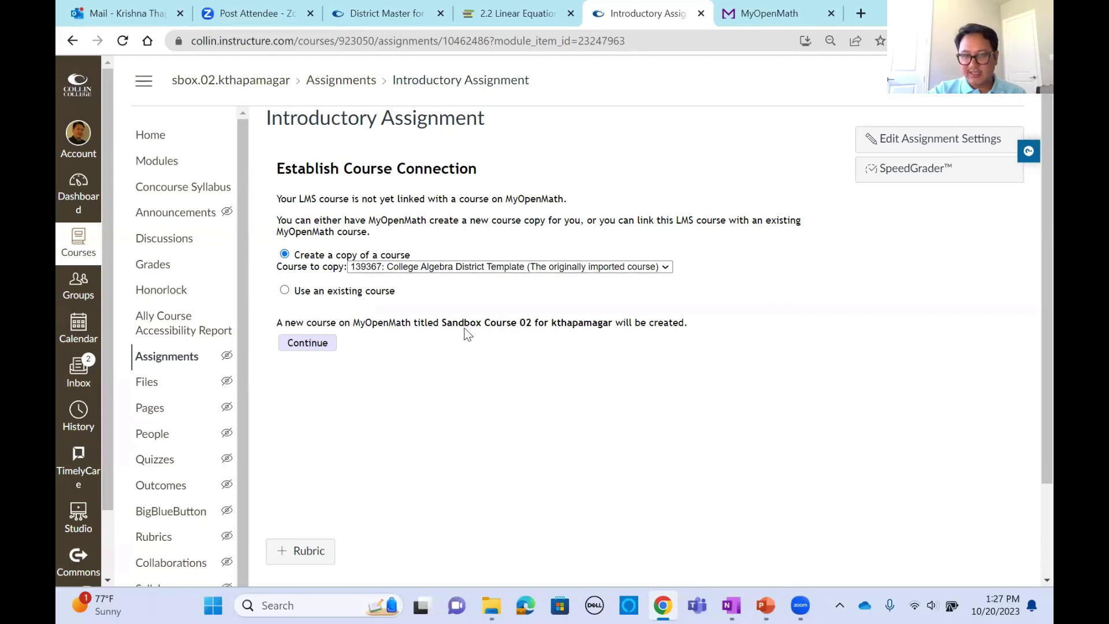
{"action": "left_click", "coordinate": [310, 343]}
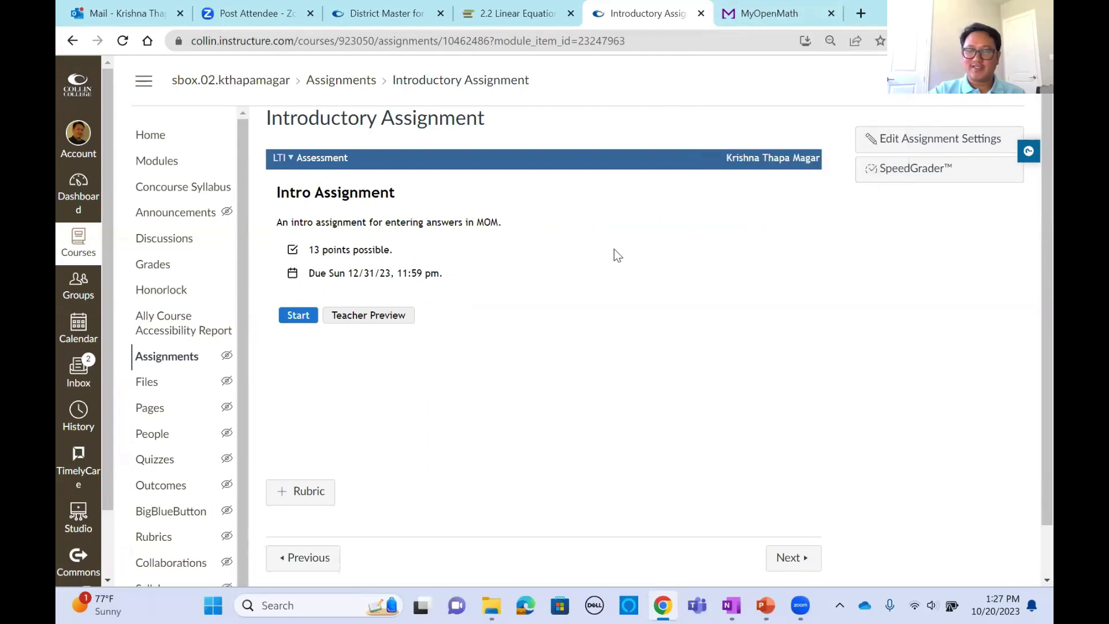
- Switch to MyOpenMath and open the newly created Sandbox Course 02 from the list of taught courses
{"action": "mouse_move", "coordinate": [772, 17]}
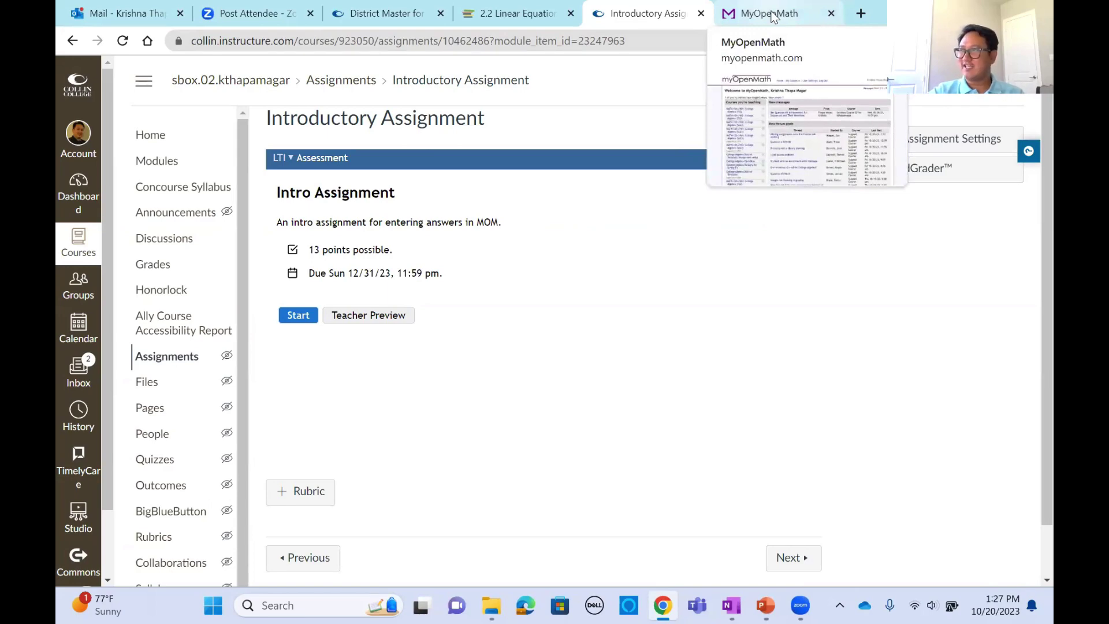
{"action": "left_click", "coordinate": [773, 18]}
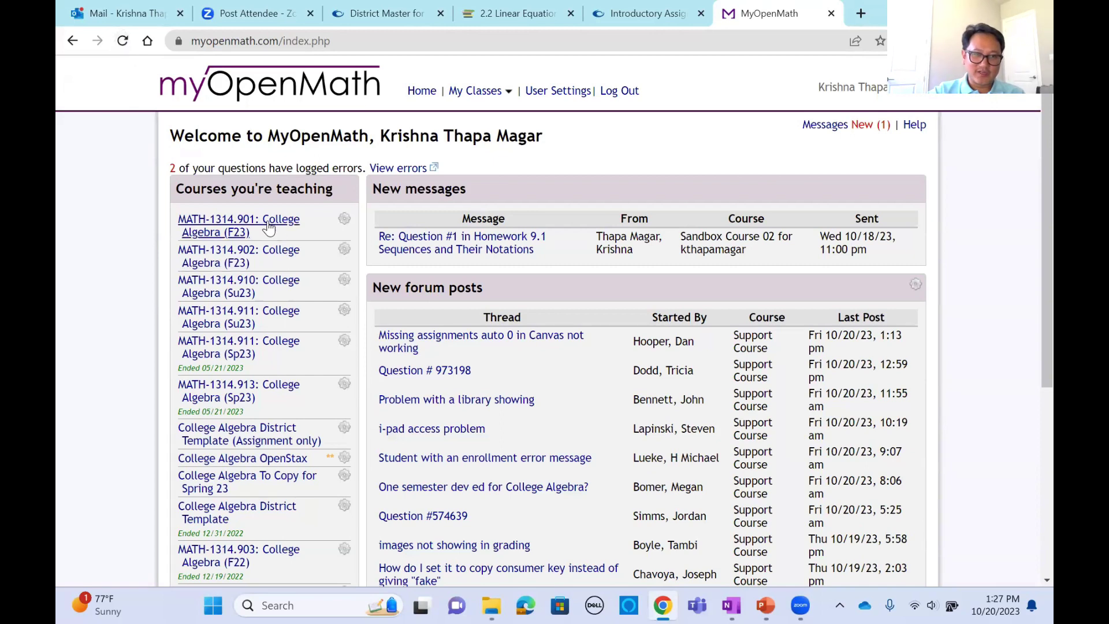
{"action": "scroll", "coordinate": [269, 226], "scroll_direction": "down", "scroll_amount": 5}
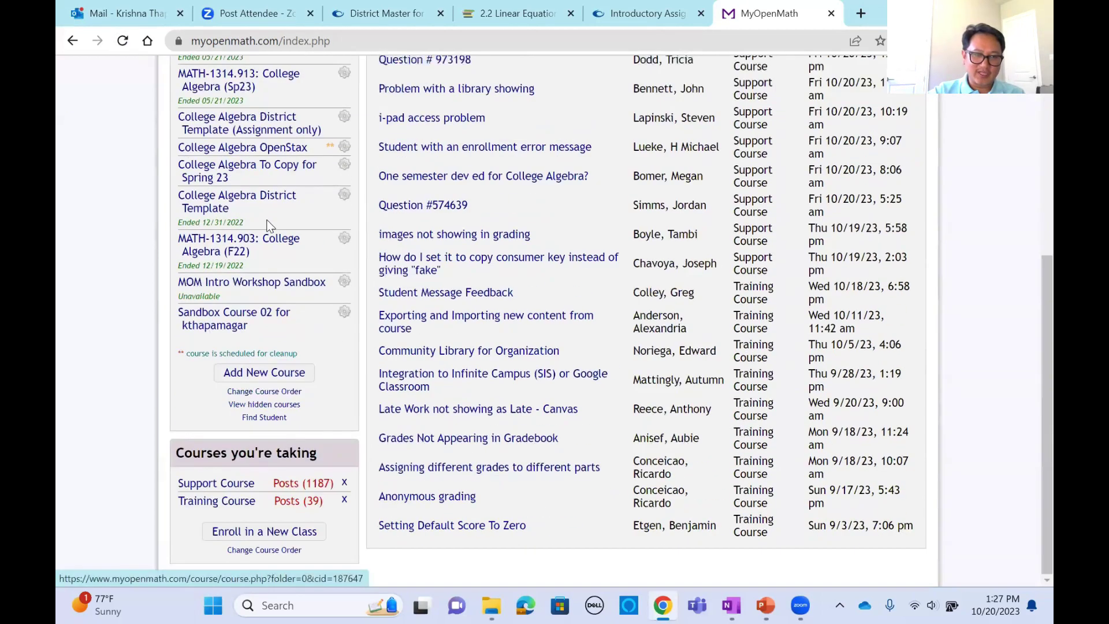
{"action": "left_click", "coordinate": [226, 325]}
- Collapse the Course Introduction block and look through the copied course's chapters, exams and license information
{"action": "scroll", "coordinate": [616, 297], "scroll_direction": "down", "scroll_amount": 10}
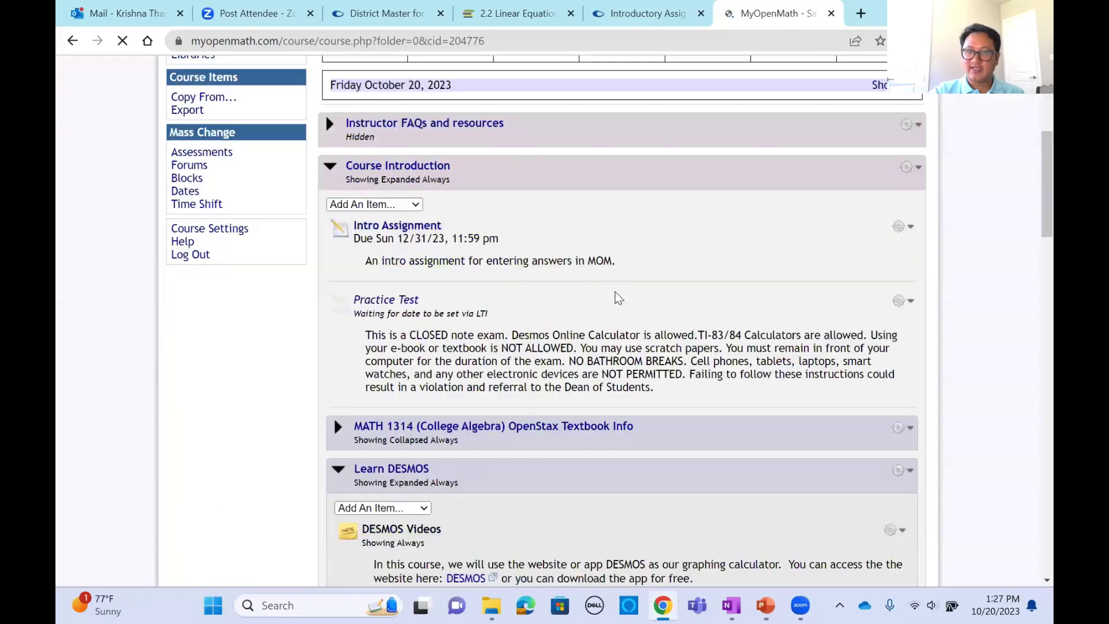
{"action": "scroll", "coordinate": [520, 297], "scroll_direction": "up", "scroll_amount": 7}
{"action": "left_click", "coordinate": [326, 322]}
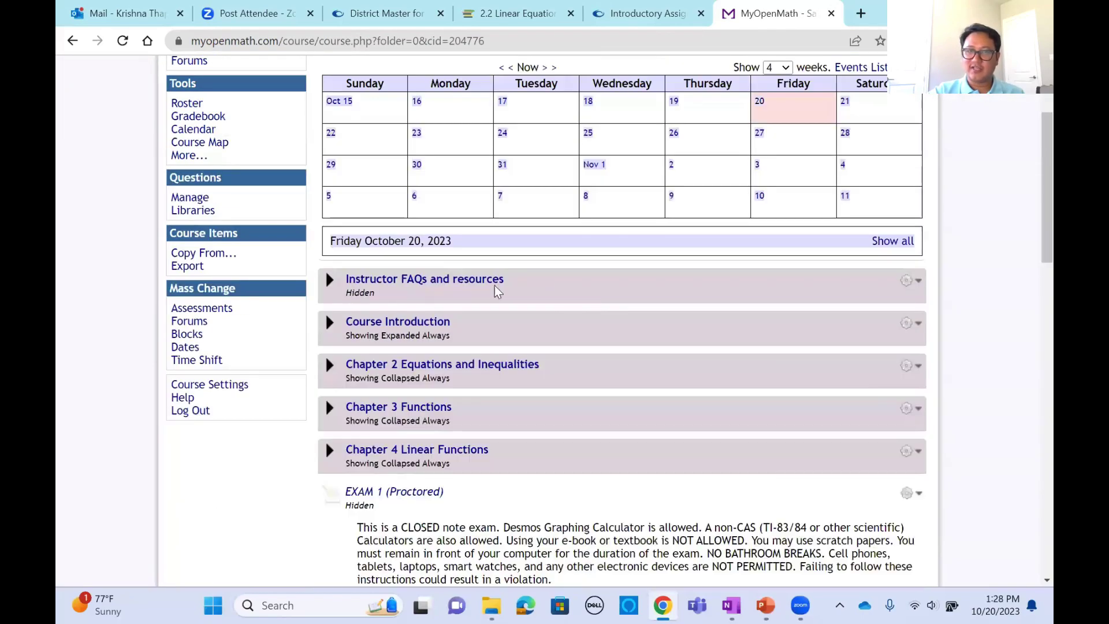
{"action": "scroll", "coordinate": [603, 283], "scroll_direction": "down", "scroll_amount": 5}
{"action": "scroll", "coordinate": [628, 296], "scroll_direction": "down", "scroll_amount": 3}
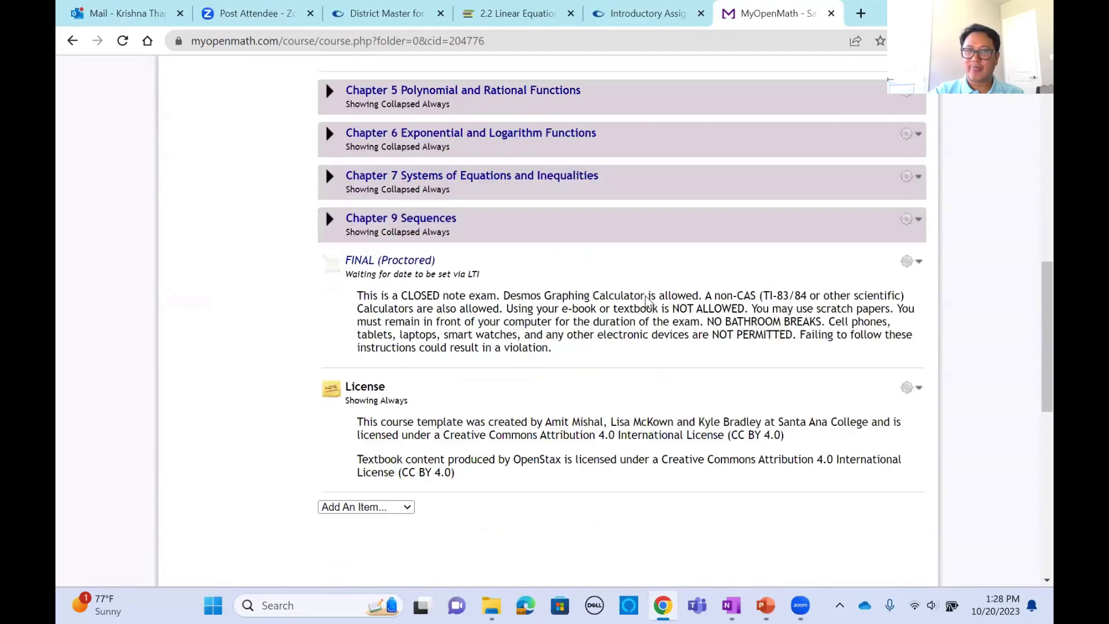
{"action": "scroll", "coordinate": [629, 296], "scroll_direction": "up", "scroll_amount": 8}
{"action": "scroll", "coordinate": [609, 389], "scroll_direction": "up", "scroll_amount": 3}
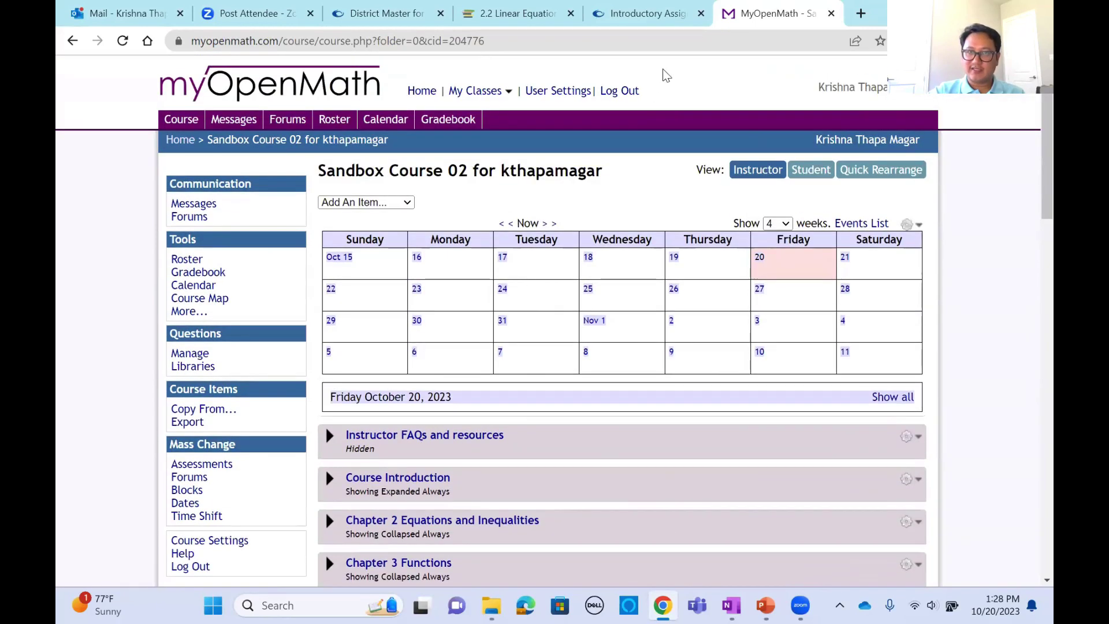
- Return to the Canvas sandbox course and open Homework 2.6 Other Types of Equations from its modules
{"action": "left_click", "coordinate": [659, 18]}
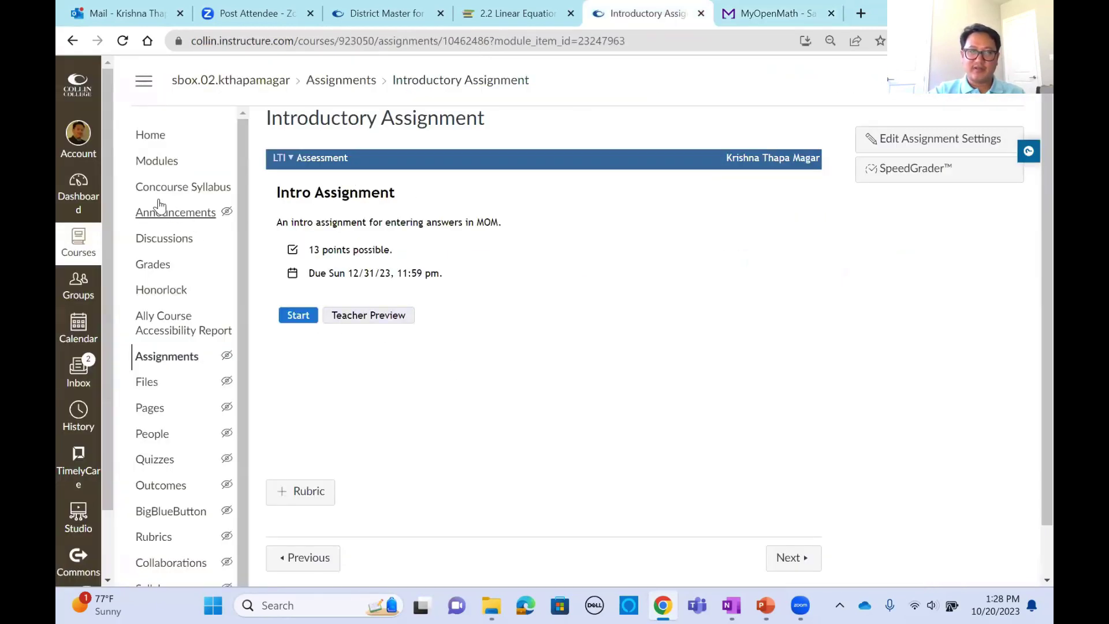
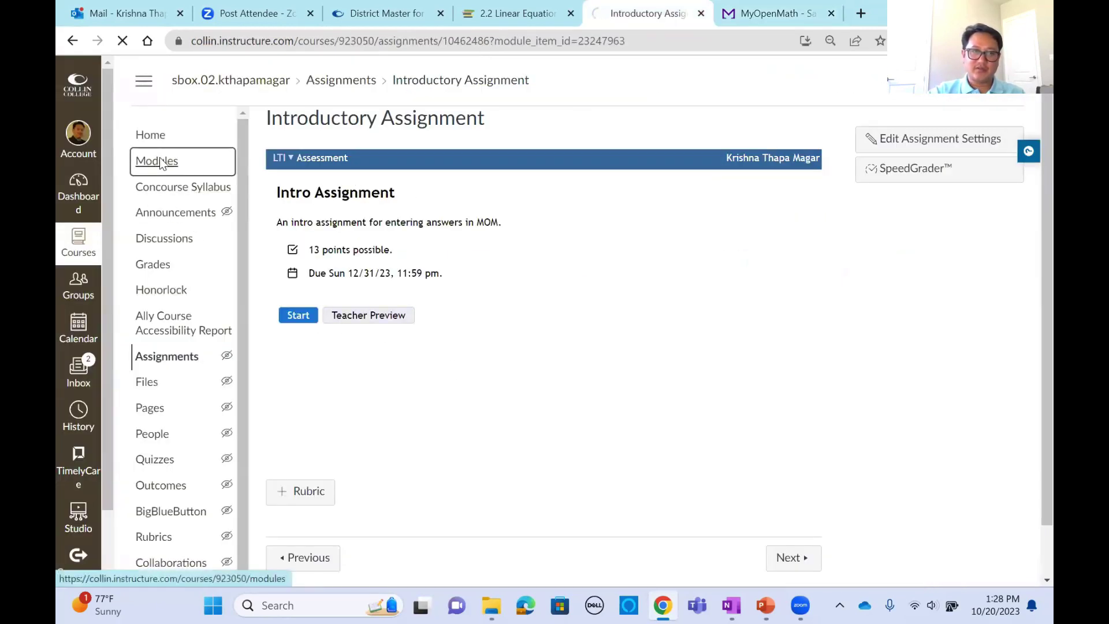
{"action": "scroll", "coordinate": [466, 286], "scroll_direction": "down", "scroll_amount": 1}
{"action": "scroll", "coordinate": [466, 288], "scroll_direction": "down", "scroll_amount": 4}
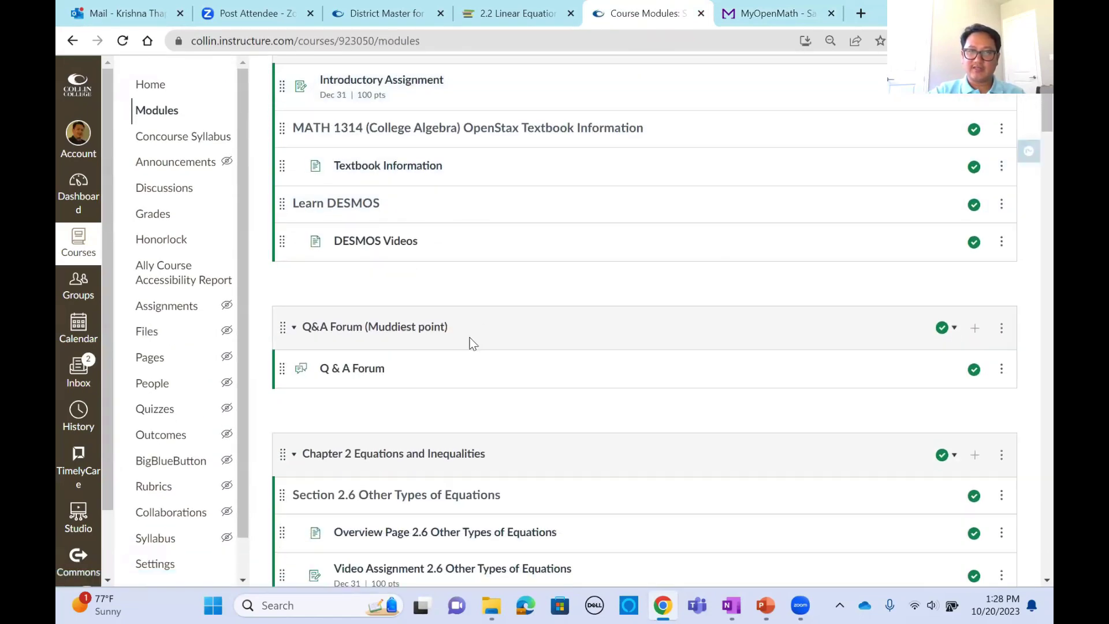
{"action": "scroll", "coordinate": [479, 347], "scroll_direction": "down", "scroll_amount": 2}
{"action": "scroll", "coordinate": [515, 485], "scroll_direction": "down", "scroll_amount": 3}
{"action": "left_click", "coordinate": [474, 362]}
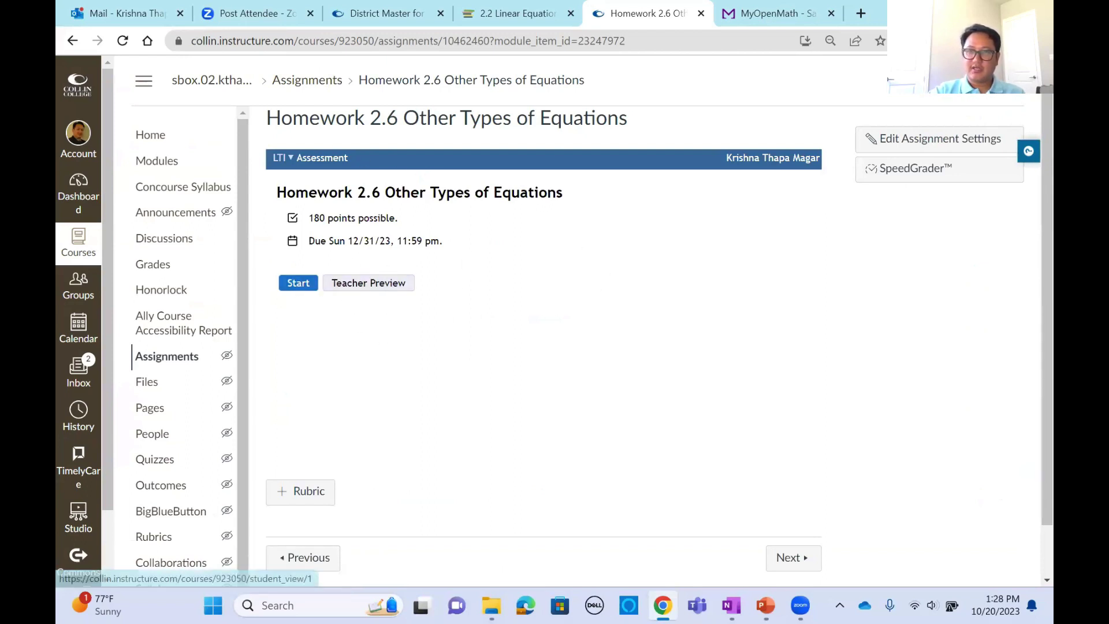
- View Homework 2.6 in Student View, leave that view, and highlight the number of points possible in the MyOpenMath assessment
{"action": "left_click", "coordinate": [976, 80]}
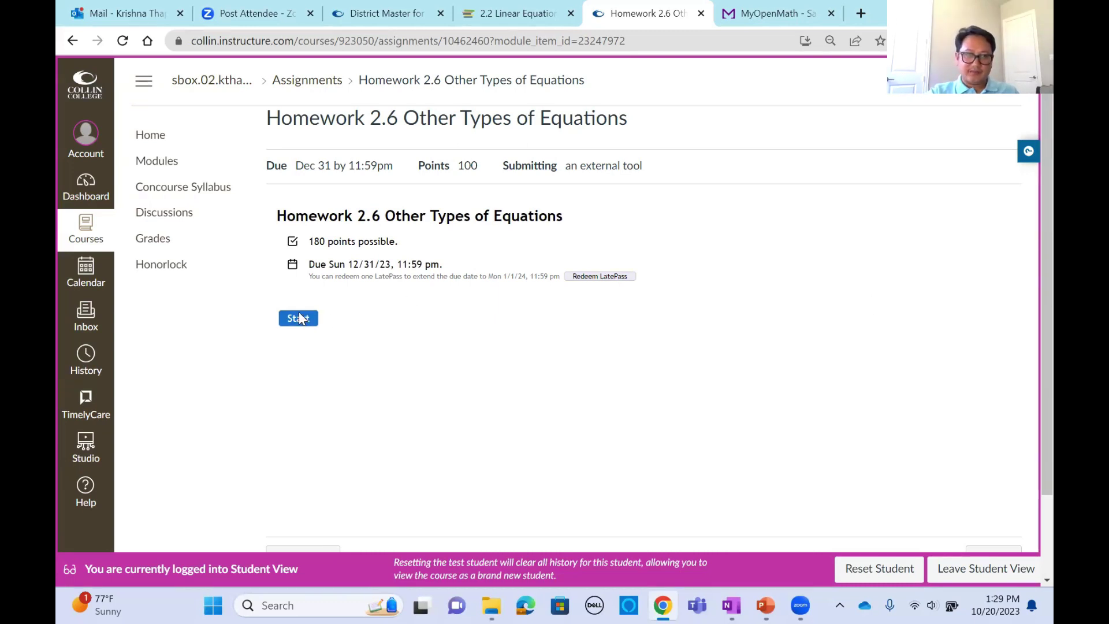
{"action": "left_click", "coordinate": [991, 569]}
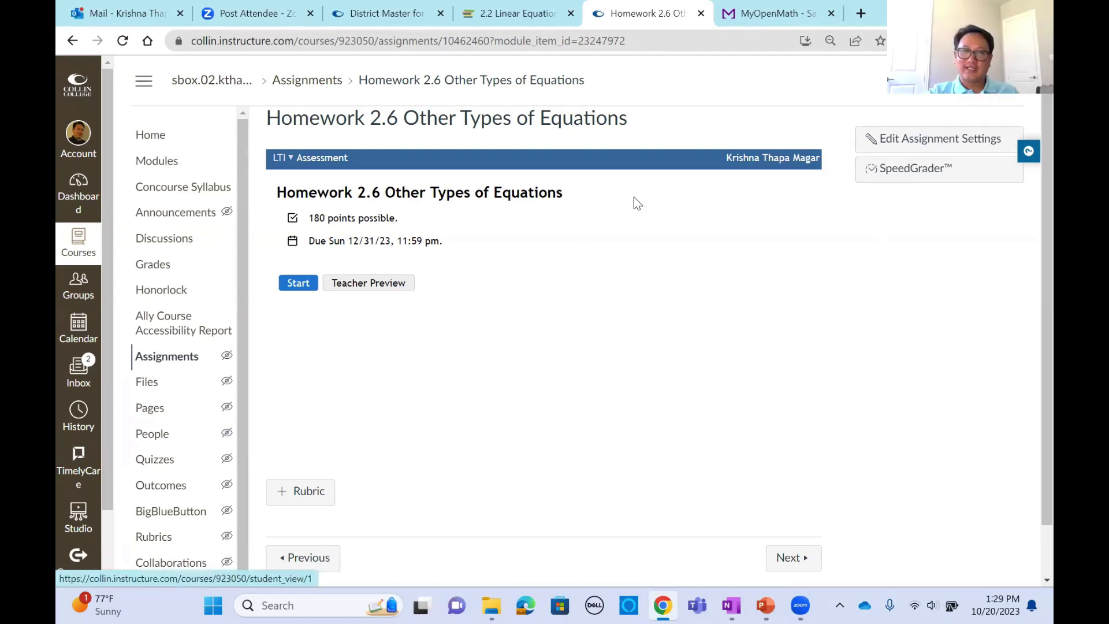
{"action": "double_click", "coordinate": [321, 218]}
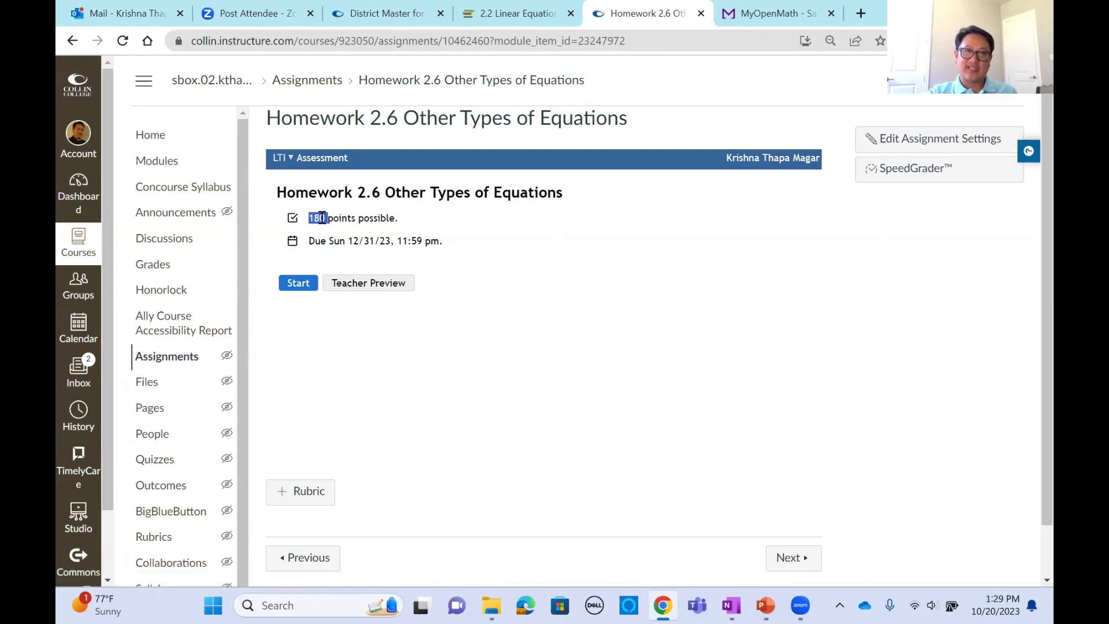
- Highlight the points-possible line, start the Homework 2.6 assessment, and look through its list of questions
{"action": "triple_click", "coordinate": [355, 218]}
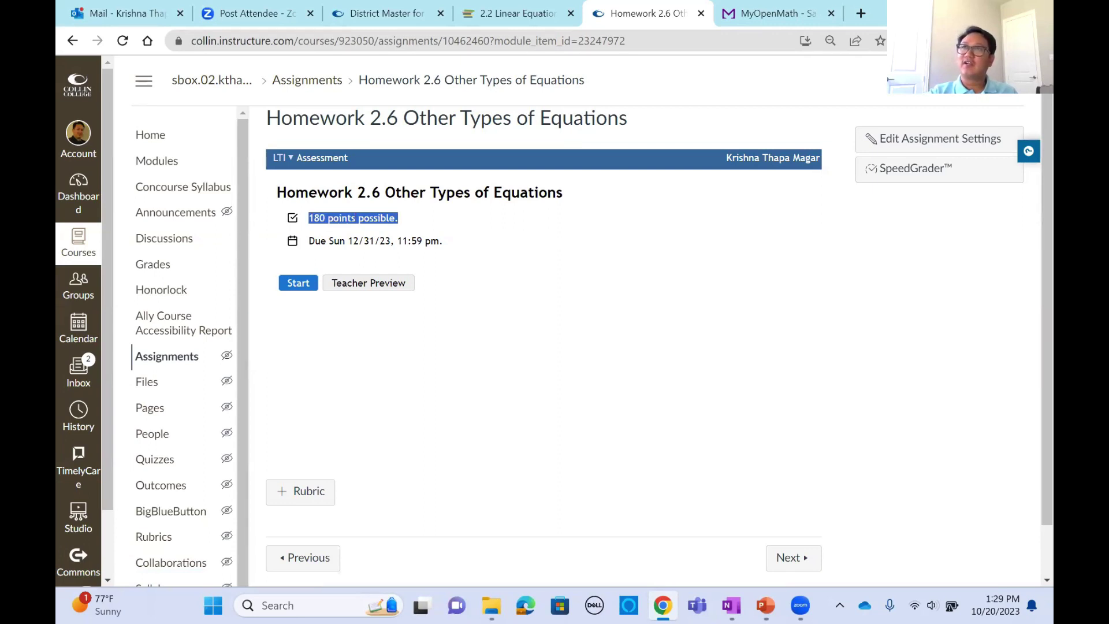
{"action": "triple_click", "coordinate": [363, 219]}
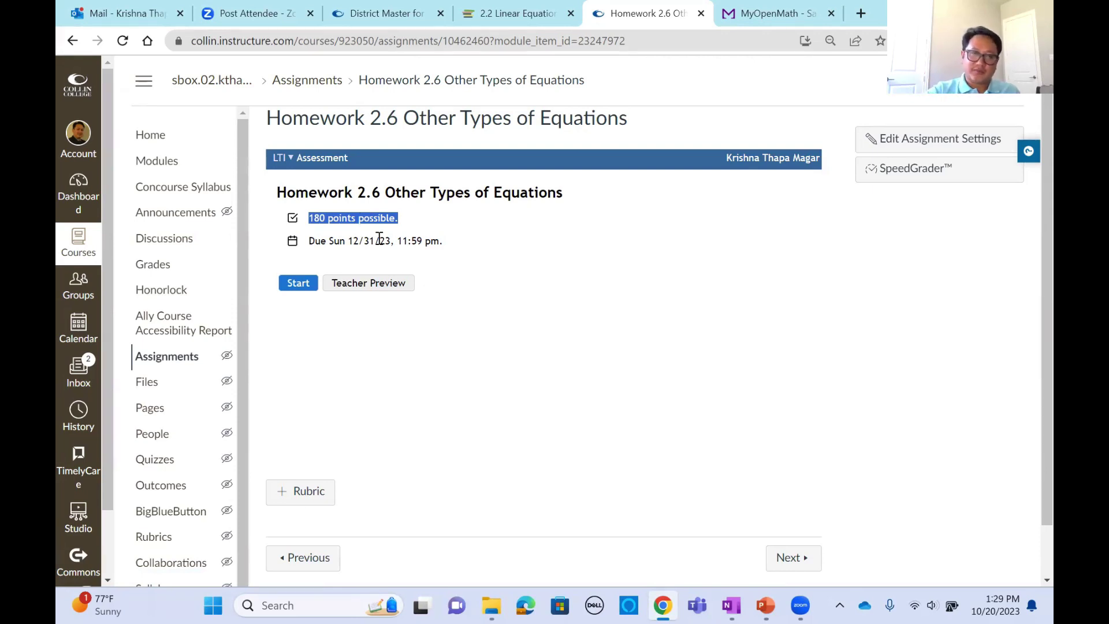
{"action": "left_click", "coordinate": [294, 281]}
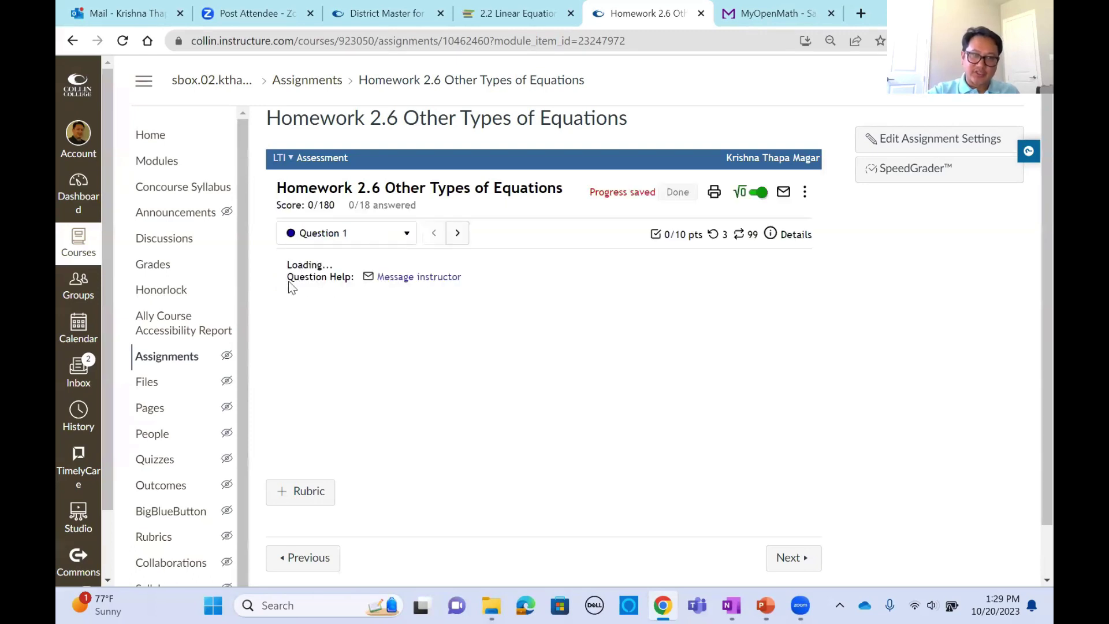
{"action": "left_click", "coordinate": [410, 232]}
{"action": "scroll", "coordinate": [378, 341], "scroll_direction": "down", "scroll_amount": 5}
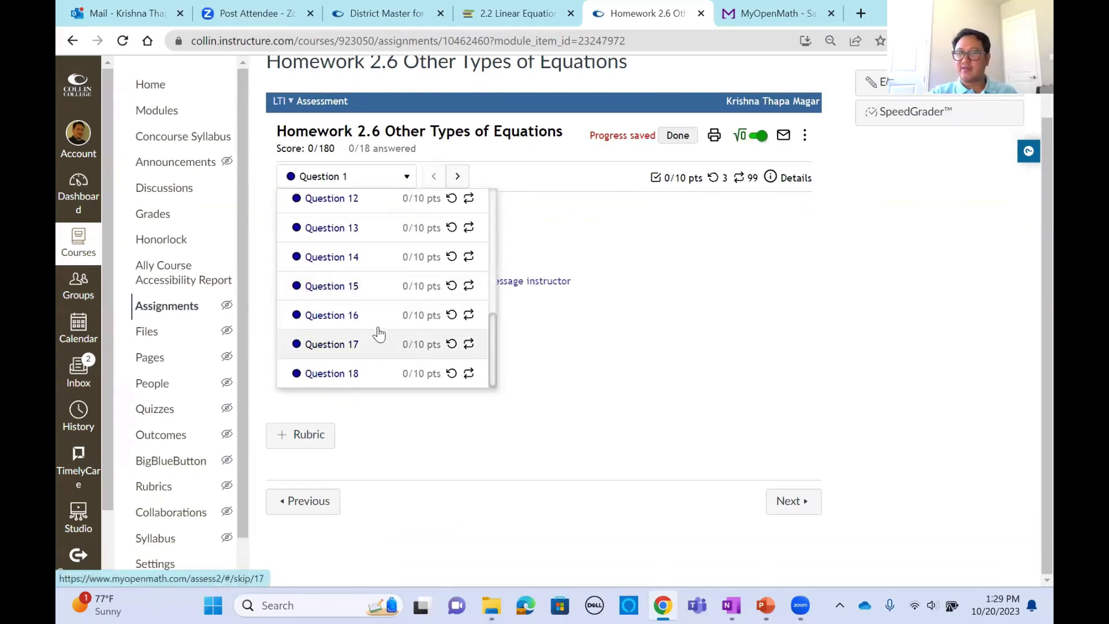
{"action": "scroll", "coordinate": [378, 335], "scroll_direction": "up", "scroll_amount": 5}
{"action": "scroll", "coordinate": [768, 331], "scroll_direction": "up", "scroll_amount": 1}
{"action": "left_click", "coordinate": [769, 331]}
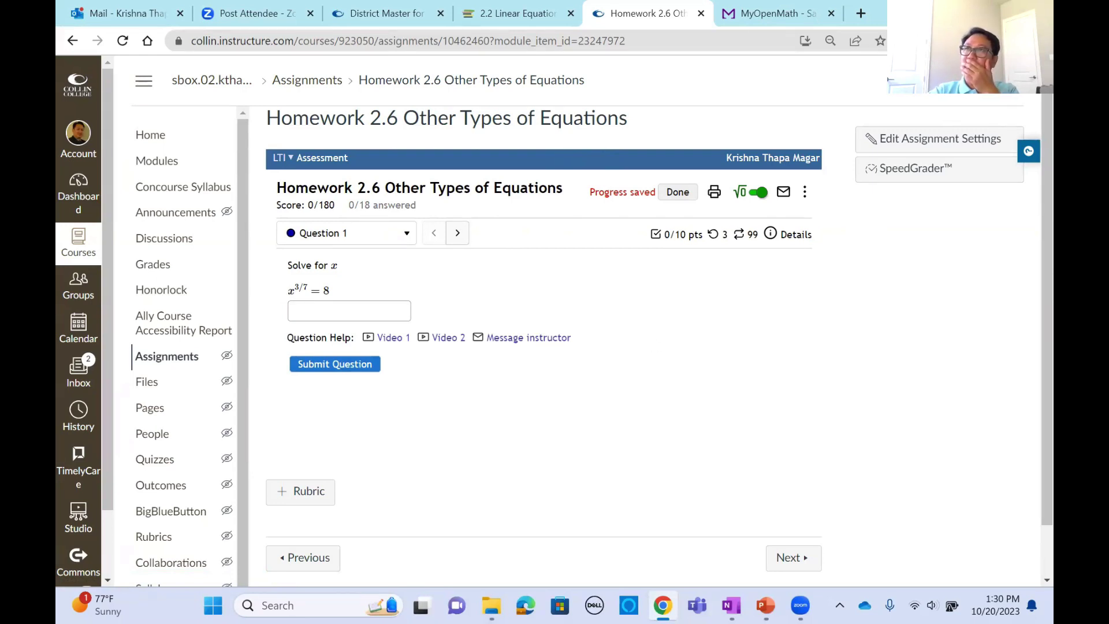
{"action": "key", "text": "alt+Tab"}
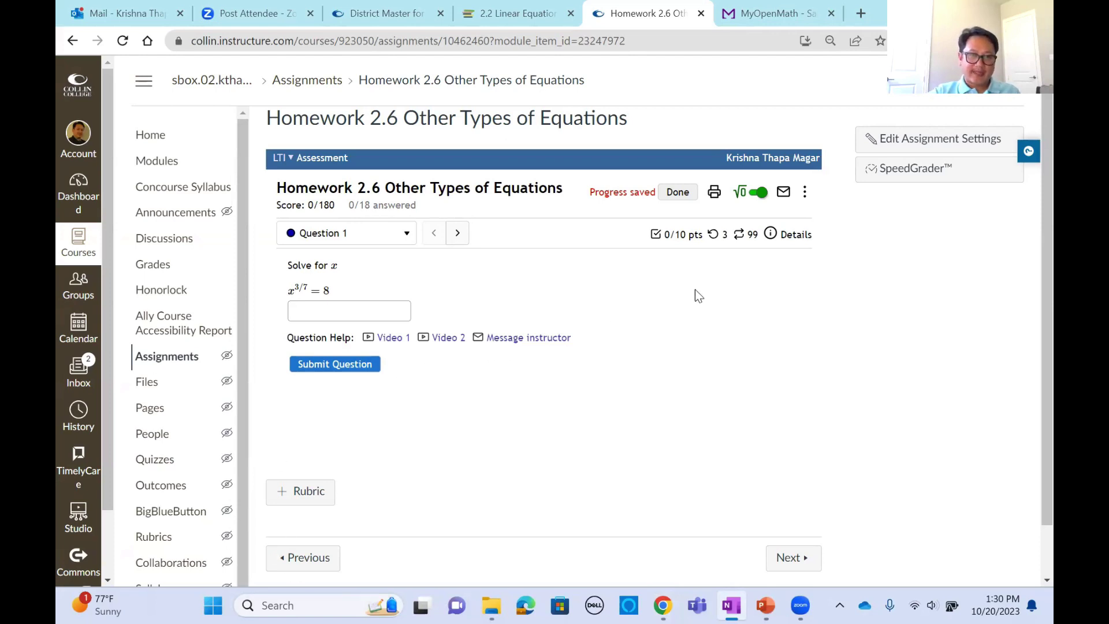
- Open the sandbox course's assignment list, collapse the Video Assignments group, and look through the Homework group
{"action": "left_click", "coordinate": [157, 357]}
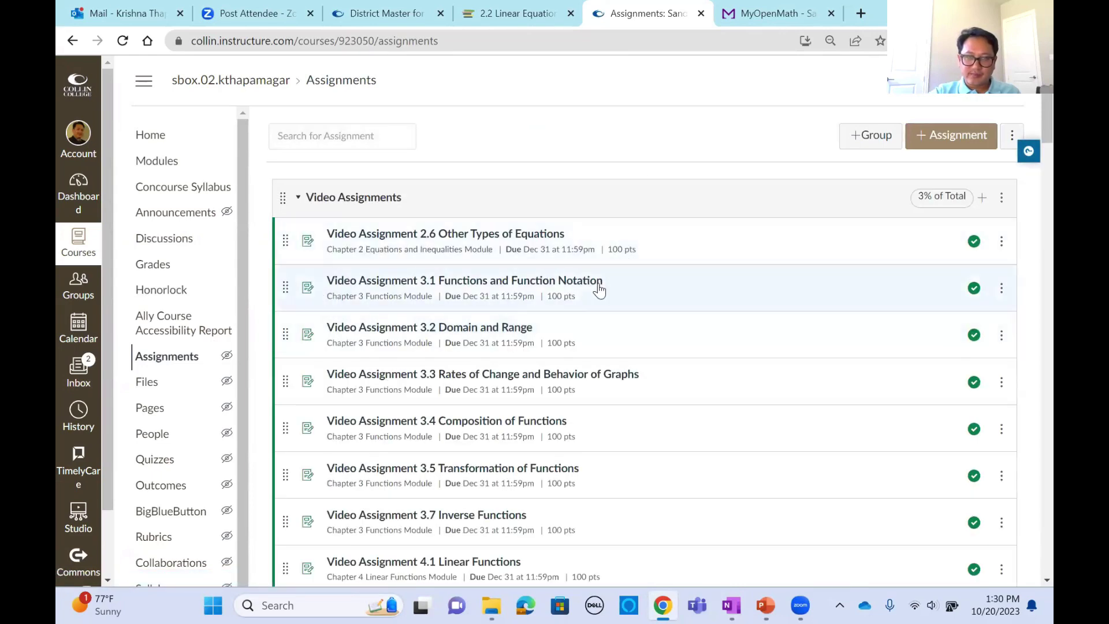
{"action": "left_click", "coordinate": [298, 198]}
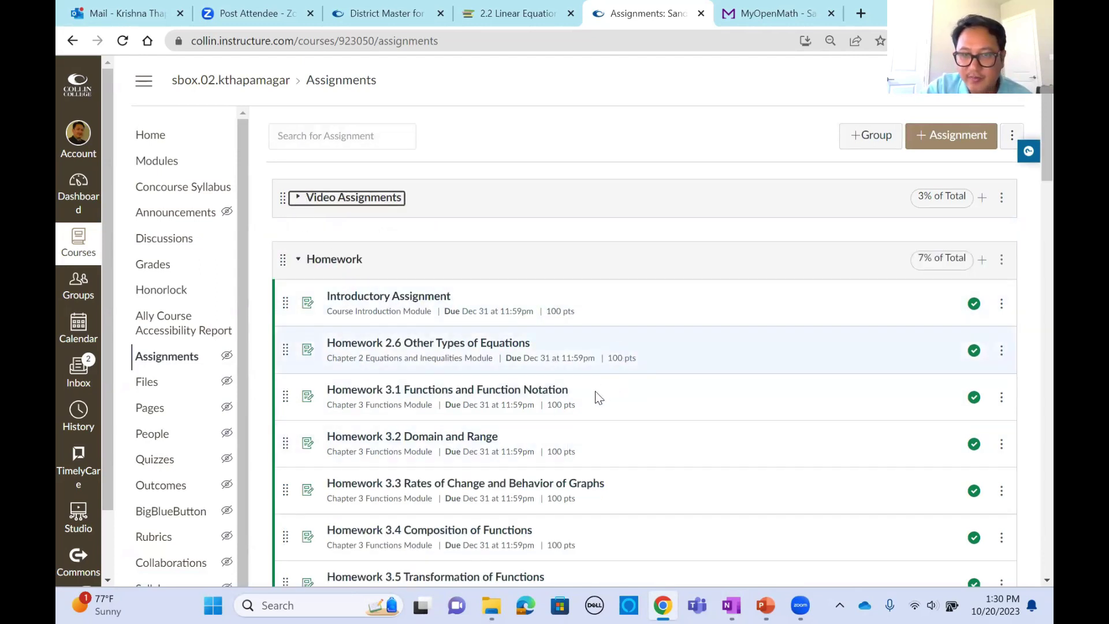
{"action": "scroll", "coordinate": [594, 403], "scroll_direction": "down", "scroll_amount": 3}
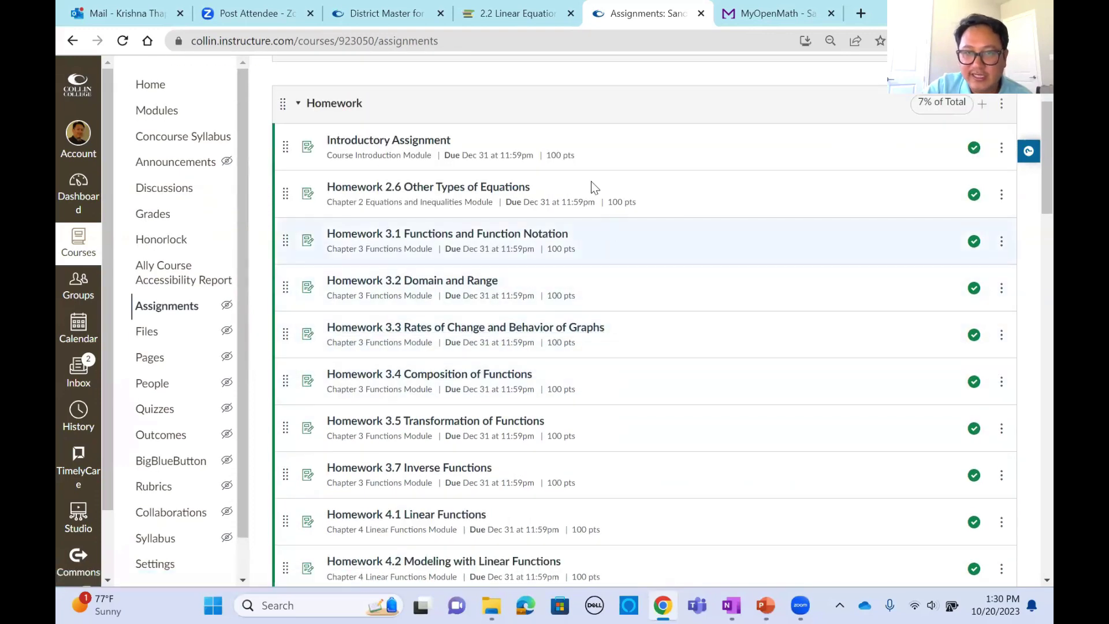
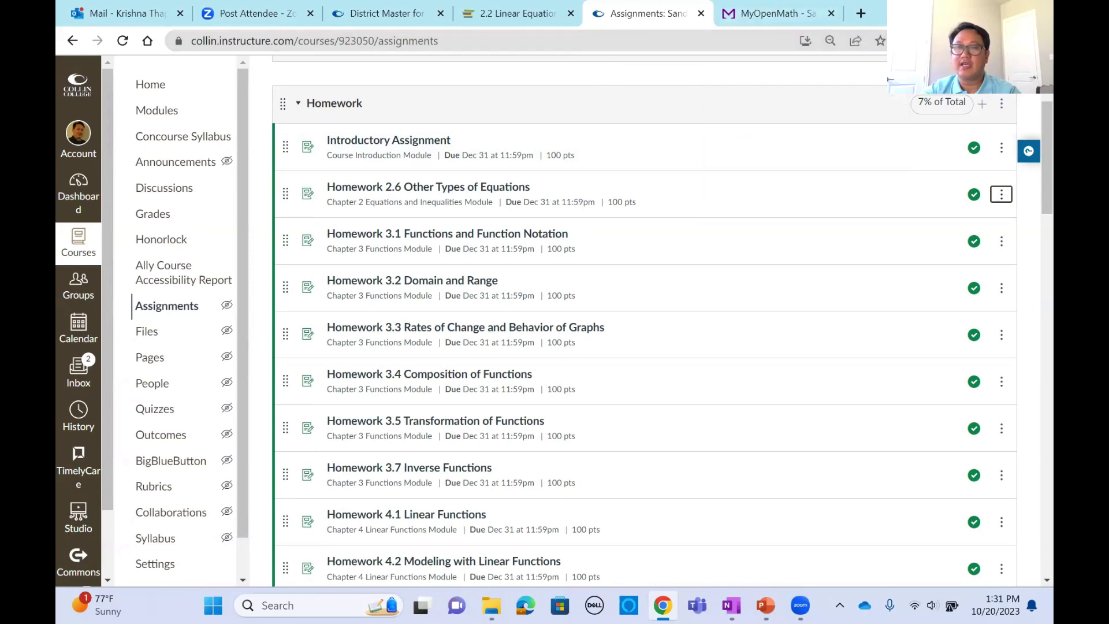
- Switch to MyOpenMath and start adding a new course copied from an existing one, listing My Courses as sources
{"action": "left_click", "coordinate": [758, 16]}
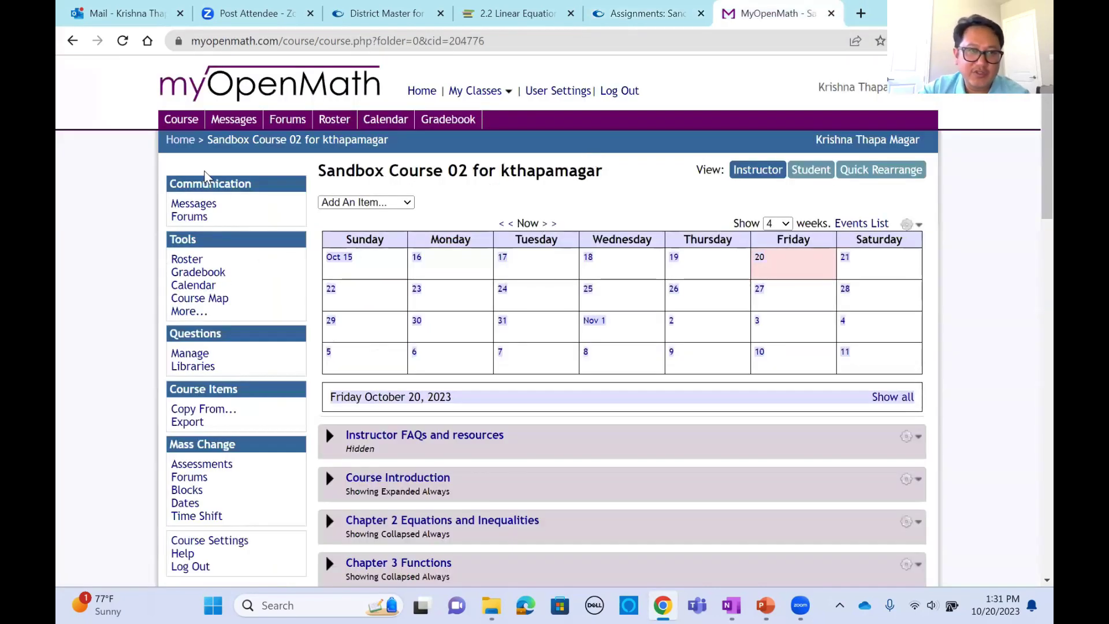
{"action": "left_click", "coordinate": [179, 141]}
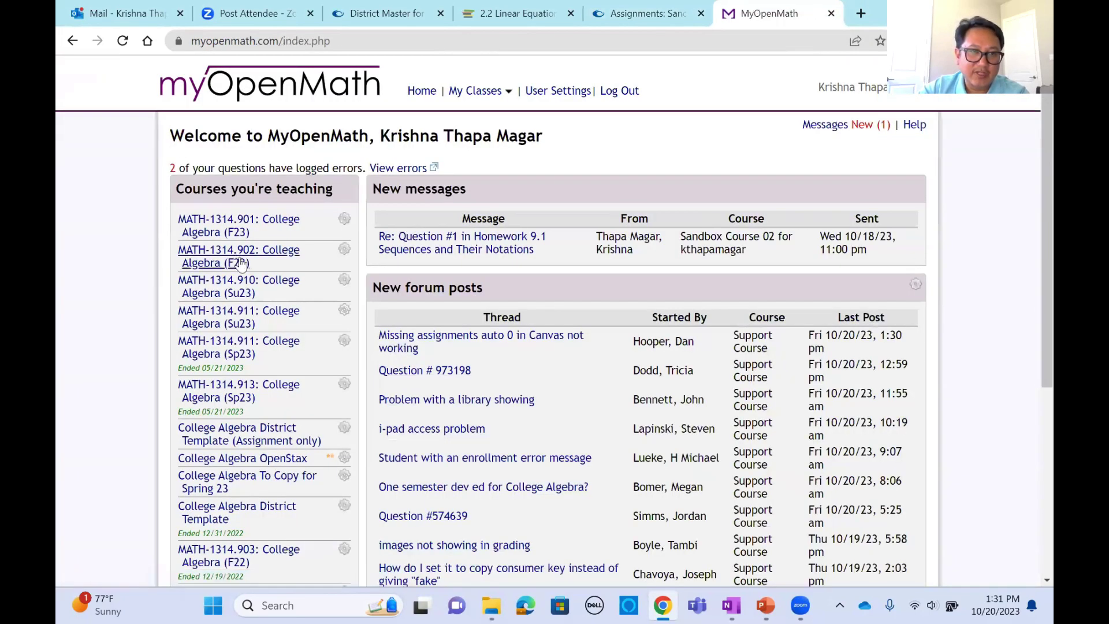
{"action": "scroll", "coordinate": [237, 259], "scroll_direction": "down", "scroll_amount": 5}
{"action": "left_click", "coordinate": [266, 377]}
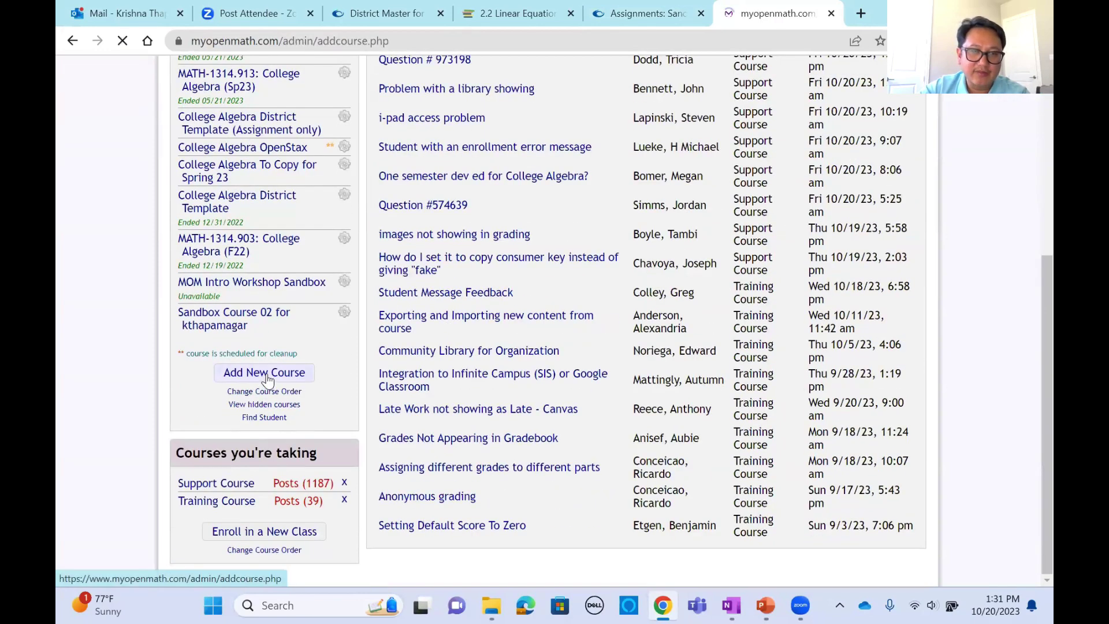
{"action": "left_click", "coordinate": [274, 283]}
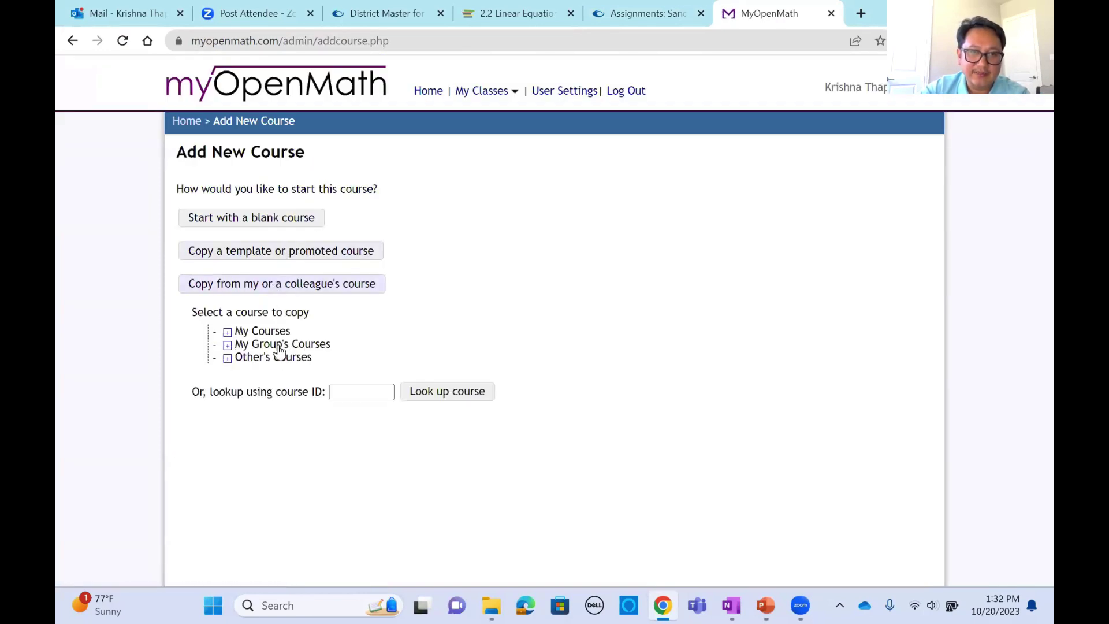
{"action": "left_click", "coordinate": [228, 333]}
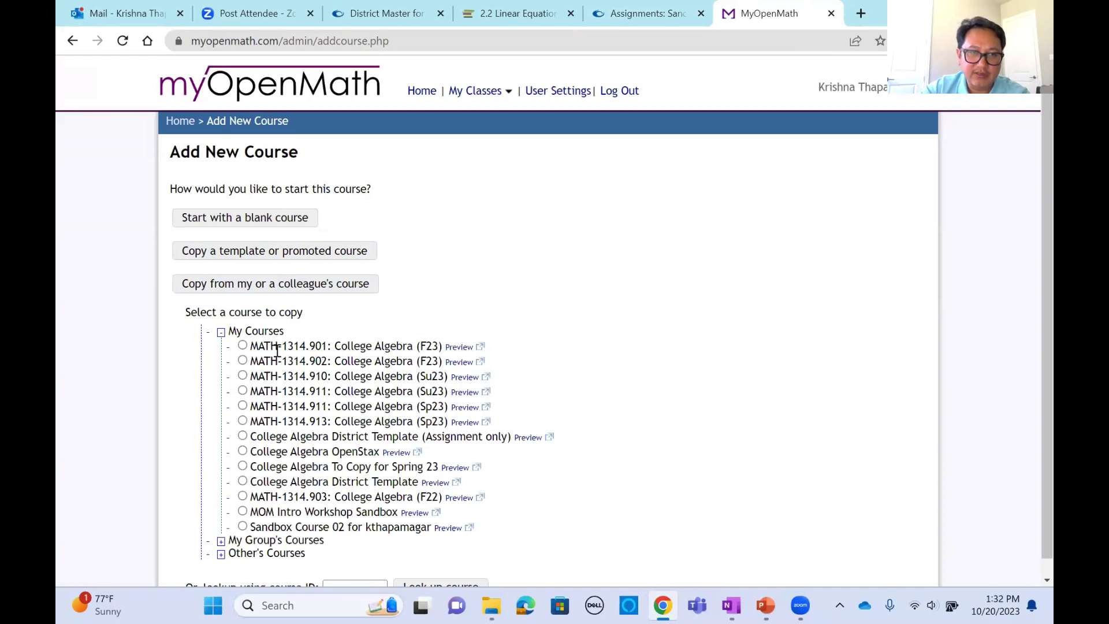
- Choose MATH-1314.901: College Algebra (F23) as the source, view the LMS Integration (LTI) settings, and leave the form without submitting
{"action": "left_click", "coordinate": [242, 345]}
{"action": "scroll", "coordinate": [346, 508], "scroll_direction": "down", "scroll_amount": 1}
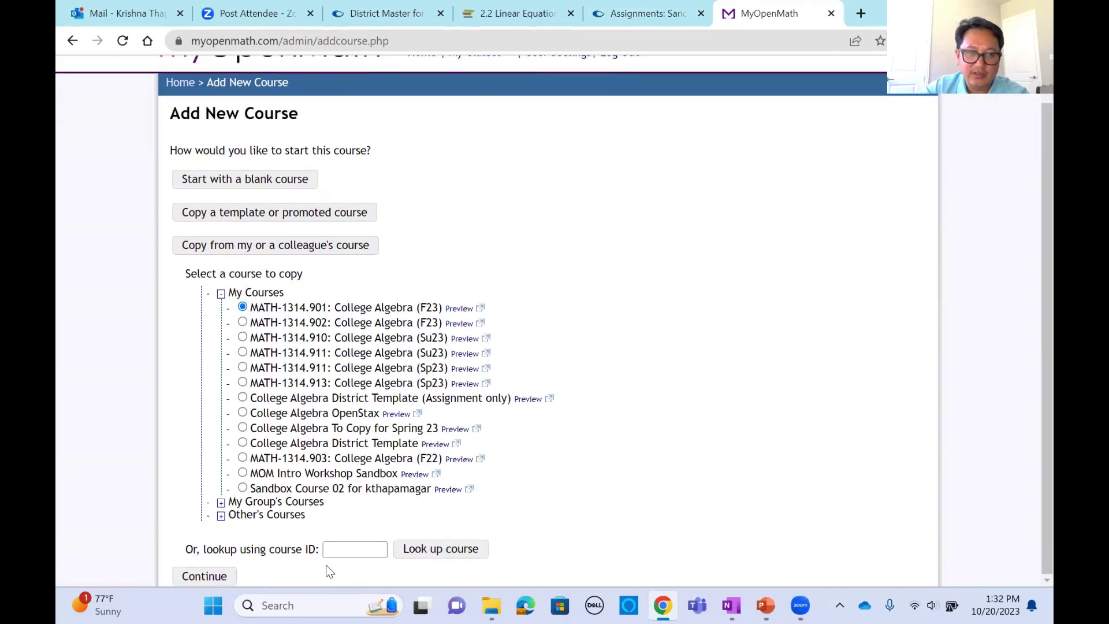
{"action": "key", "text": "Return"}
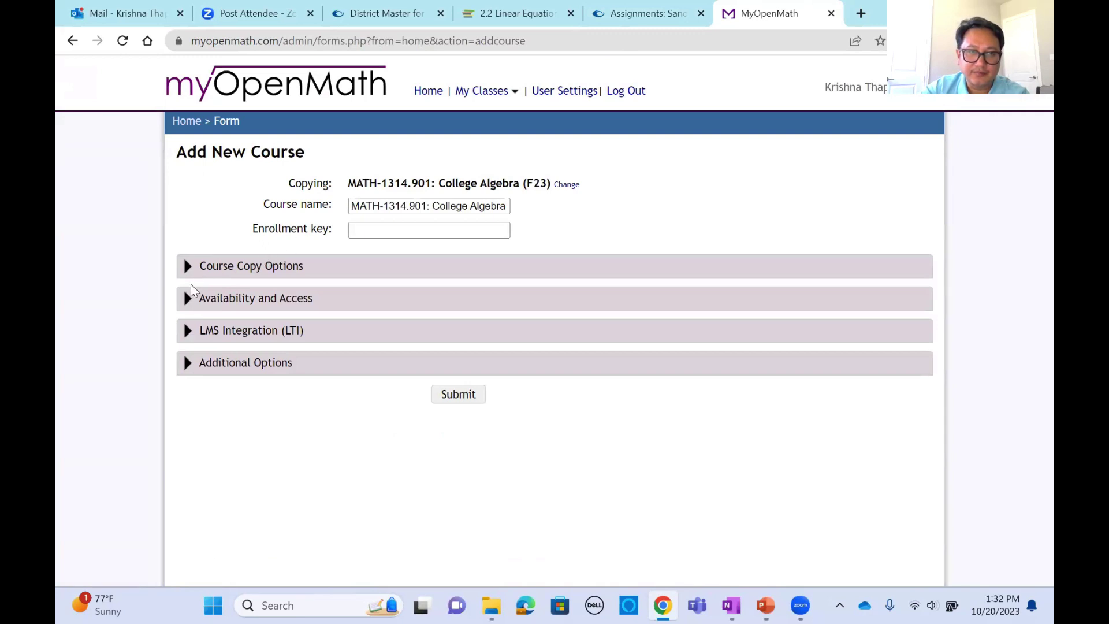
{"action": "left_click", "coordinate": [185, 332]}
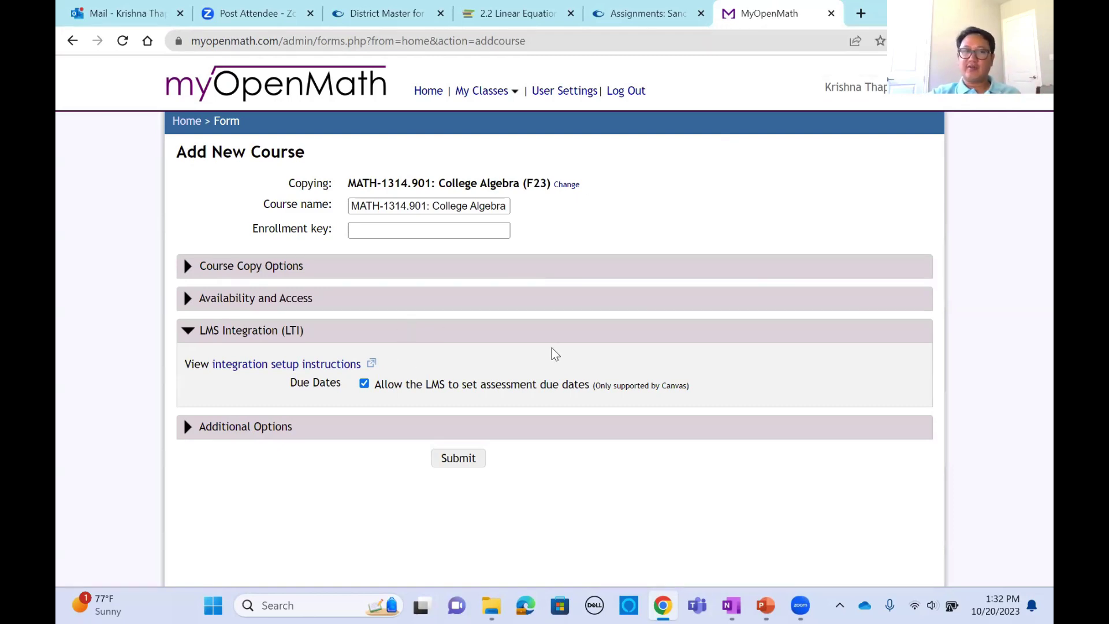
{"action": "left_click", "coordinate": [187, 121]}
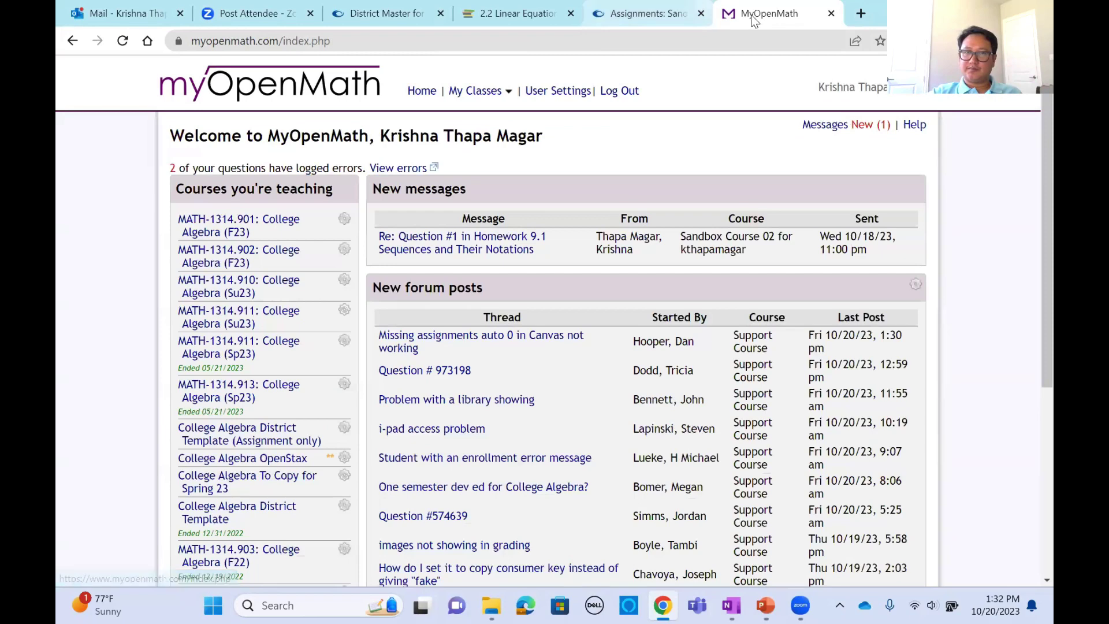
- Return to the Canvas assignments and collapse the Homework, Labs, Discussions, Exams, FINAL and Imported Assignments groups
{"action": "left_click", "coordinate": [637, 12]}
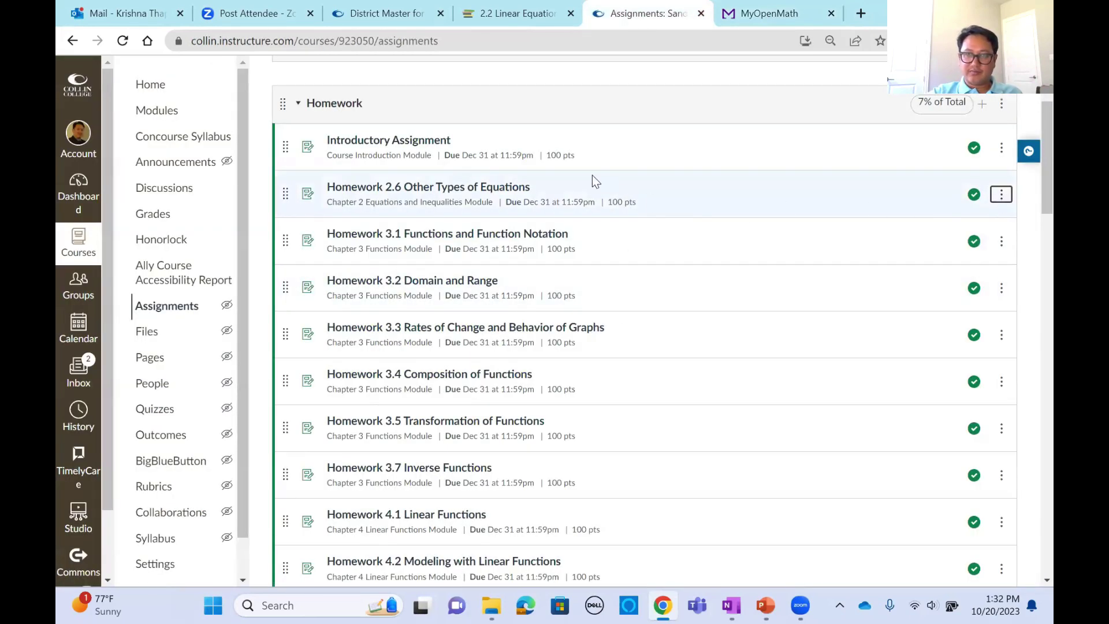
{"action": "scroll", "coordinate": [498, 193], "scroll_direction": "up", "scroll_amount": 3}
{"action": "left_click", "coordinate": [297, 260]}
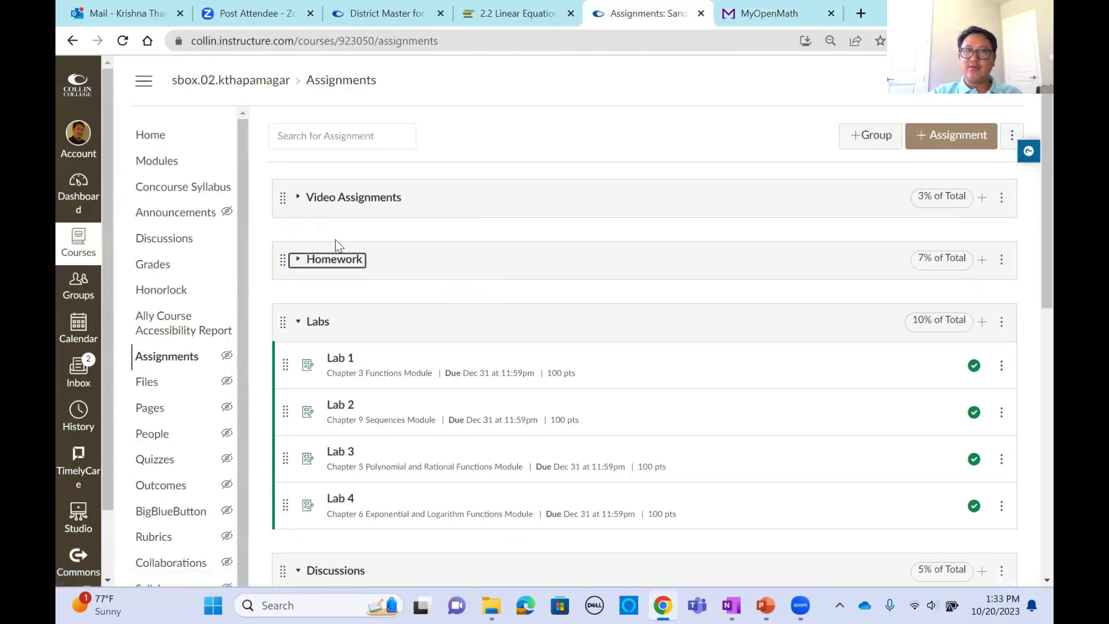
{"action": "left_click", "coordinate": [297, 322]}
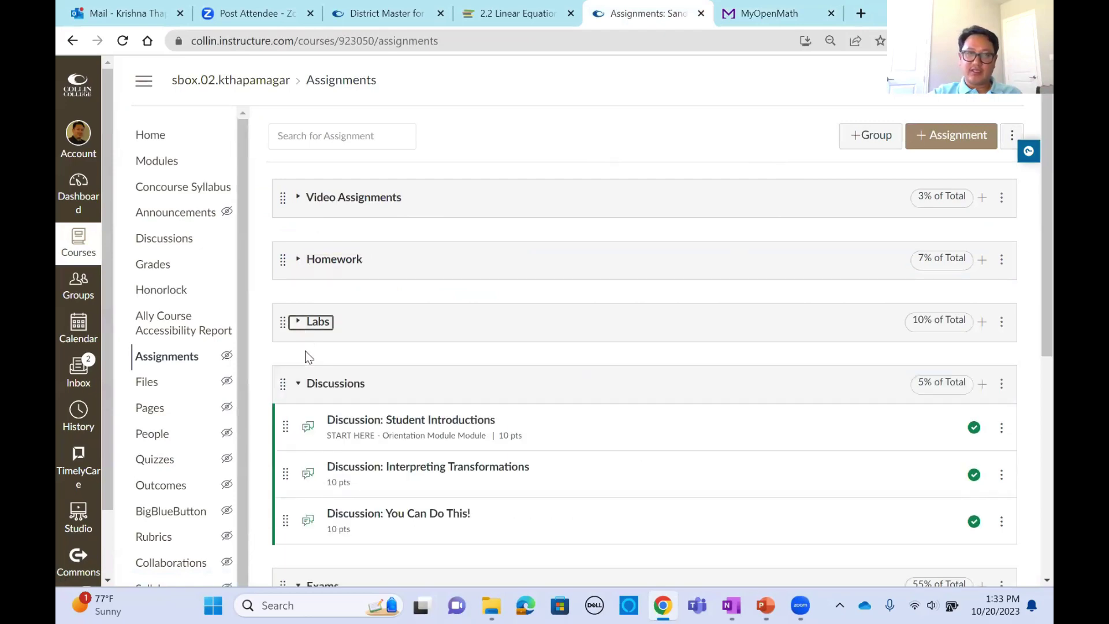
{"action": "left_click", "coordinate": [298, 384]}
{"action": "left_click", "coordinate": [296, 446]}
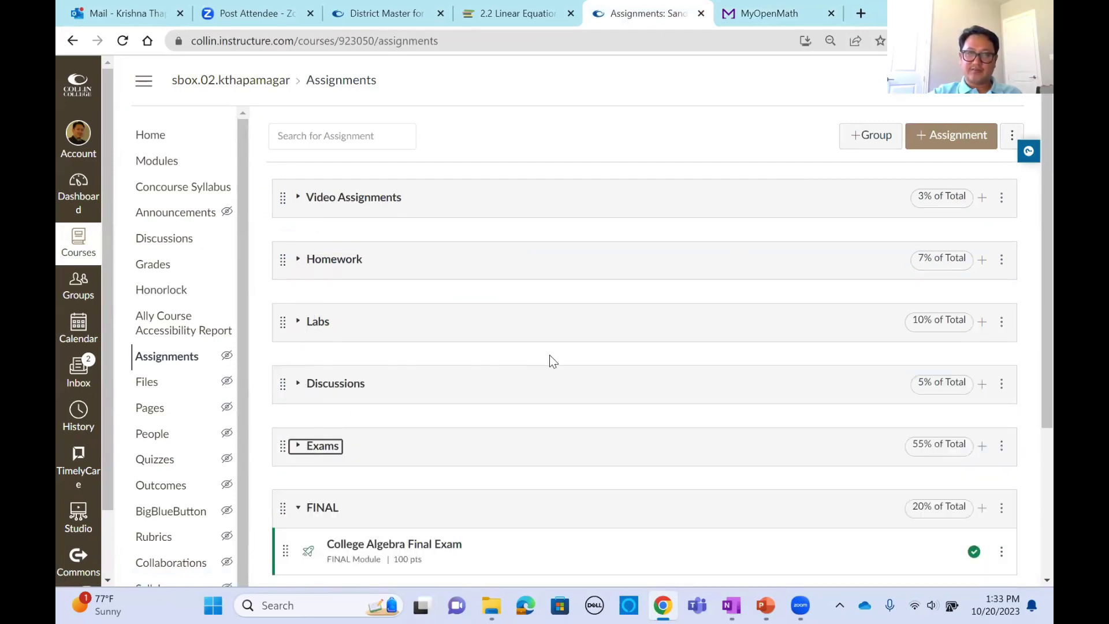
{"action": "scroll", "coordinate": [570, 341], "scroll_direction": "down", "scroll_amount": 3}
{"action": "scroll", "coordinate": [526, 332], "scroll_direction": "up", "scroll_amount": 3}
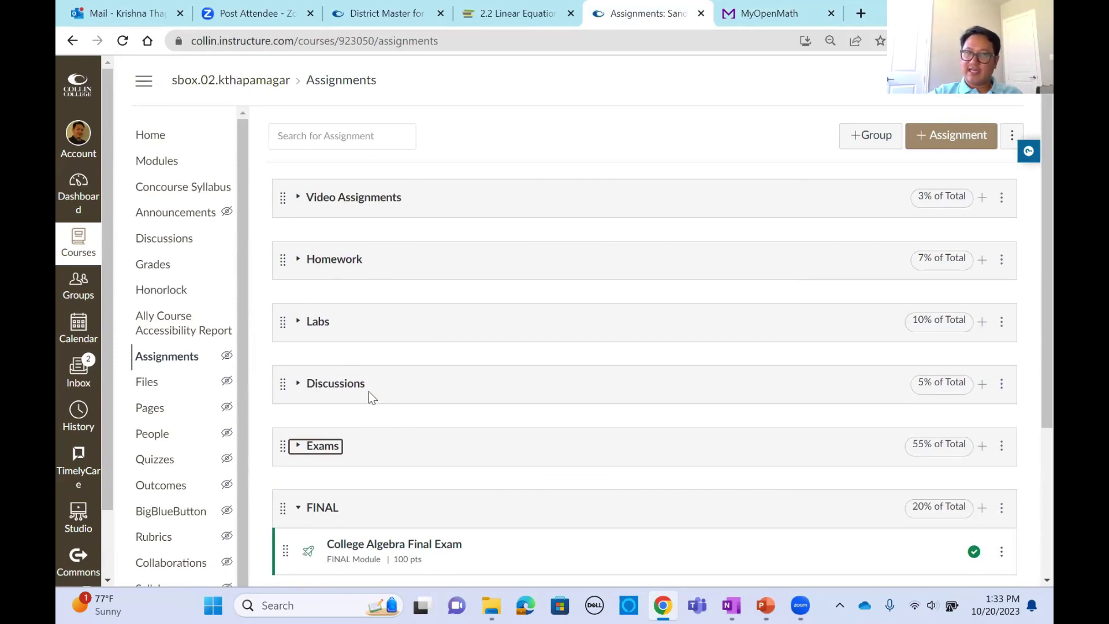
{"action": "scroll", "coordinate": [512, 369], "scroll_direction": "down", "scroll_amount": 3}
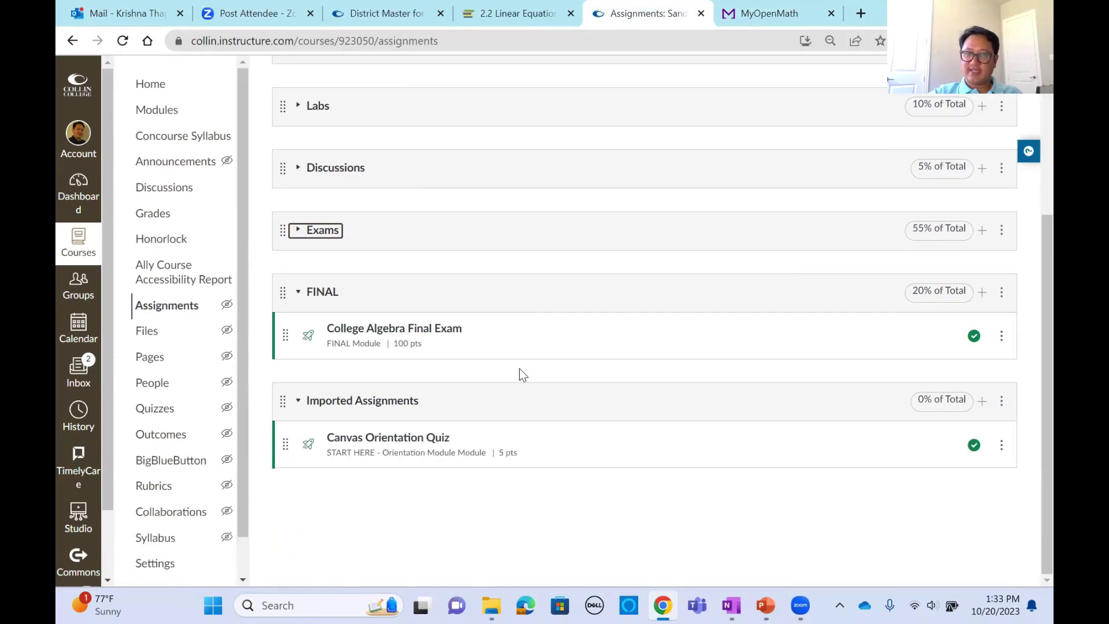
{"action": "left_click", "coordinate": [299, 293]}
{"action": "left_click", "coordinate": [298, 400]}
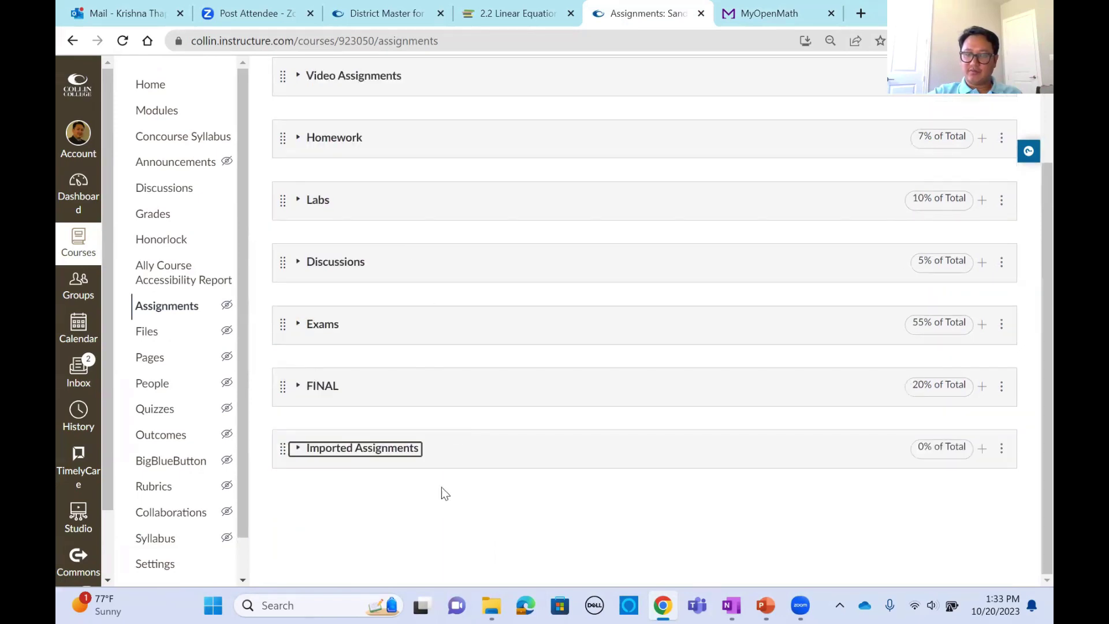
- Look over the assignment groups' percentages of the total and briefly expand the Video Assignments group
{"action": "scroll", "coordinate": [439, 432], "scroll_direction": "up", "scroll_amount": 2}
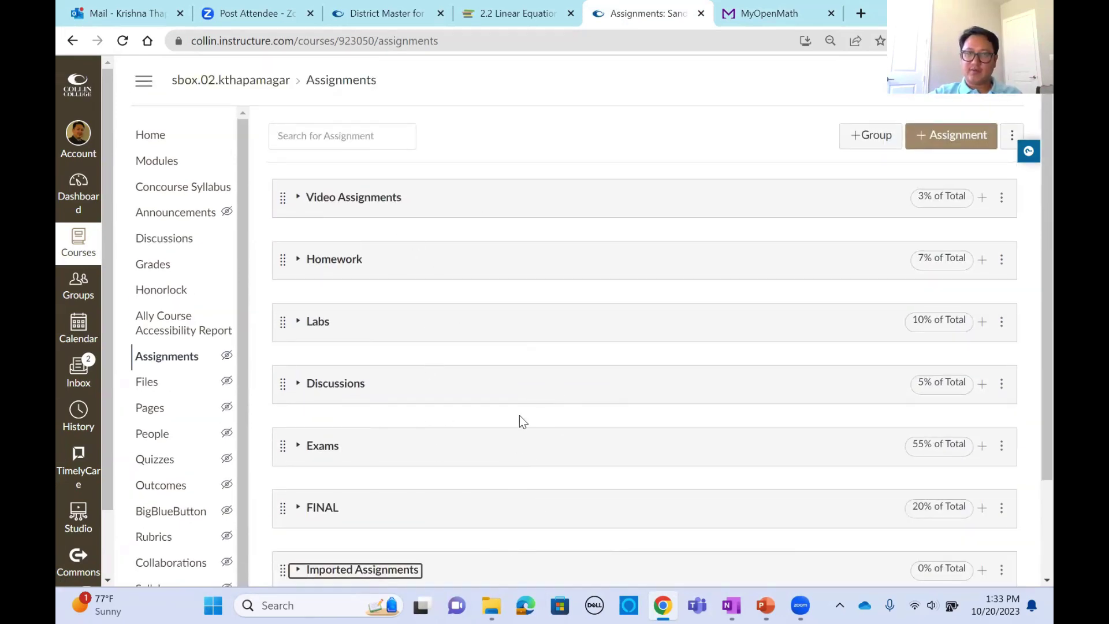
{"action": "scroll", "coordinate": [521, 414], "scroll_direction": "down", "scroll_amount": 2}
{"action": "scroll", "coordinate": [539, 164], "scroll_direction": "up", "scroll_amount": 2}
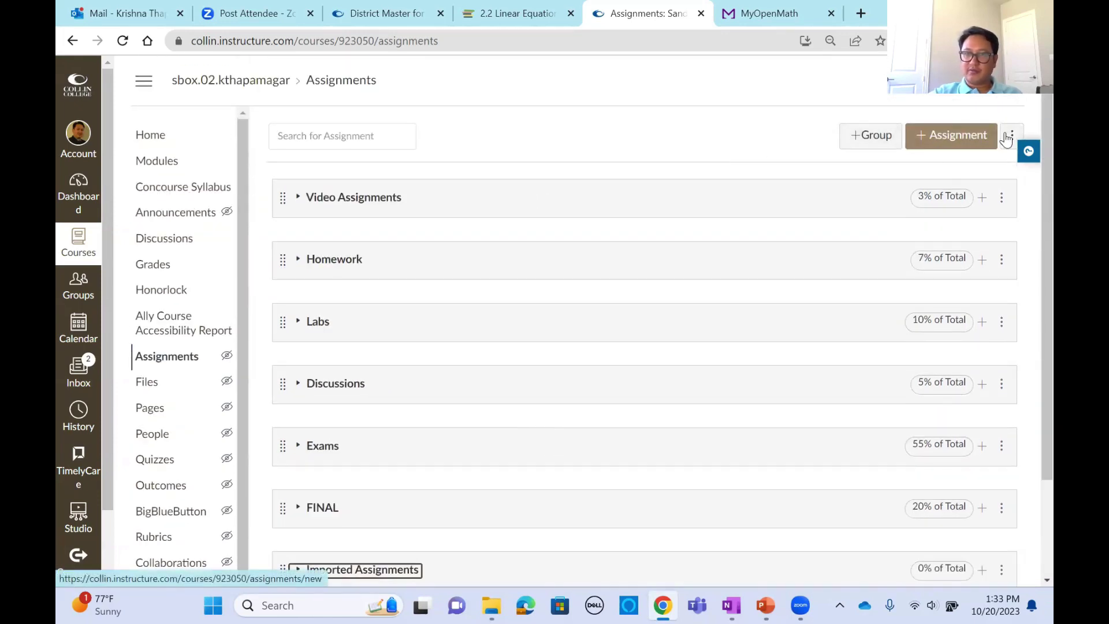
{"action": "left_click", "coordinate": [299, 201]}
{"action": "left_click", "coordinate": [298, 200]}
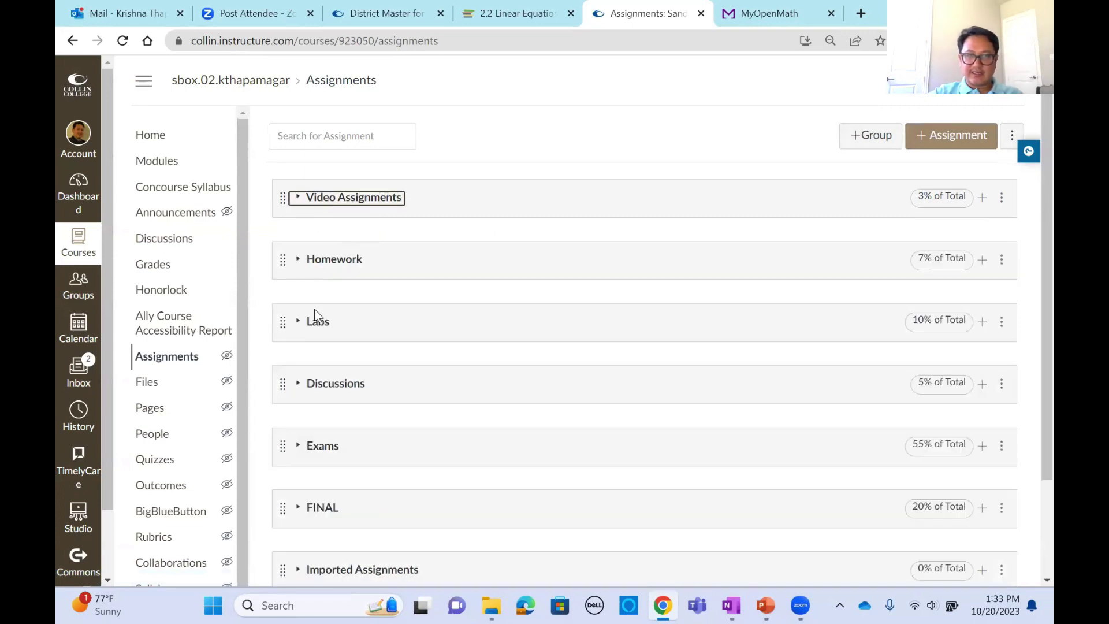
- View the assignment page's date and group weight options, expand the Homework group, and list the actions for Homework 2.6
{"action": "left_click", "coordinate": [1012, 137]}
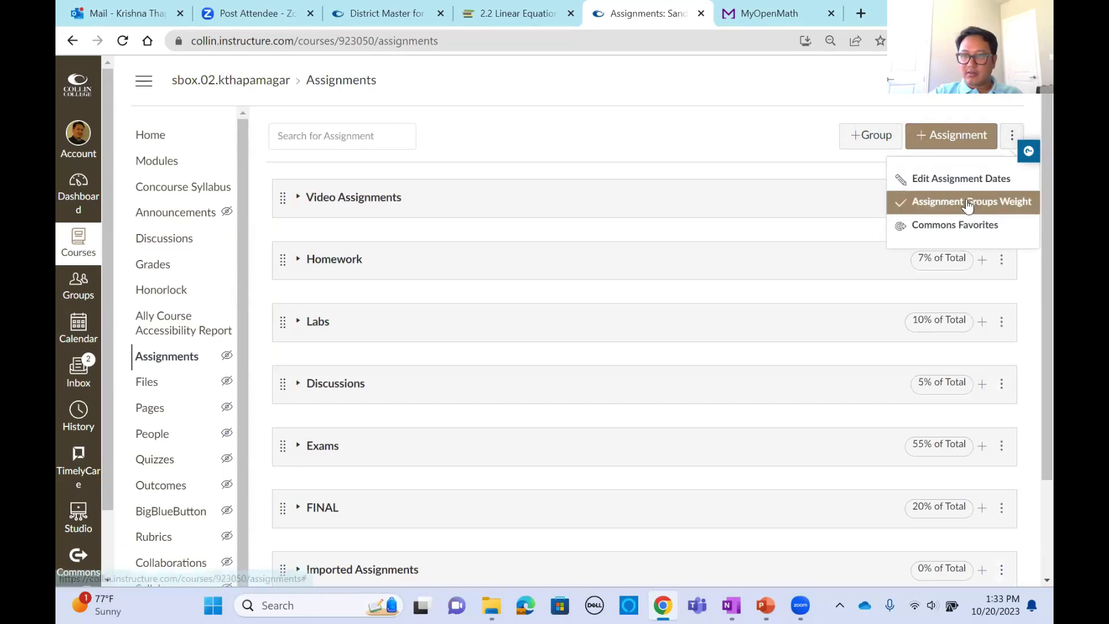
{"action": "left_click", "coordinate": [570, 235]}
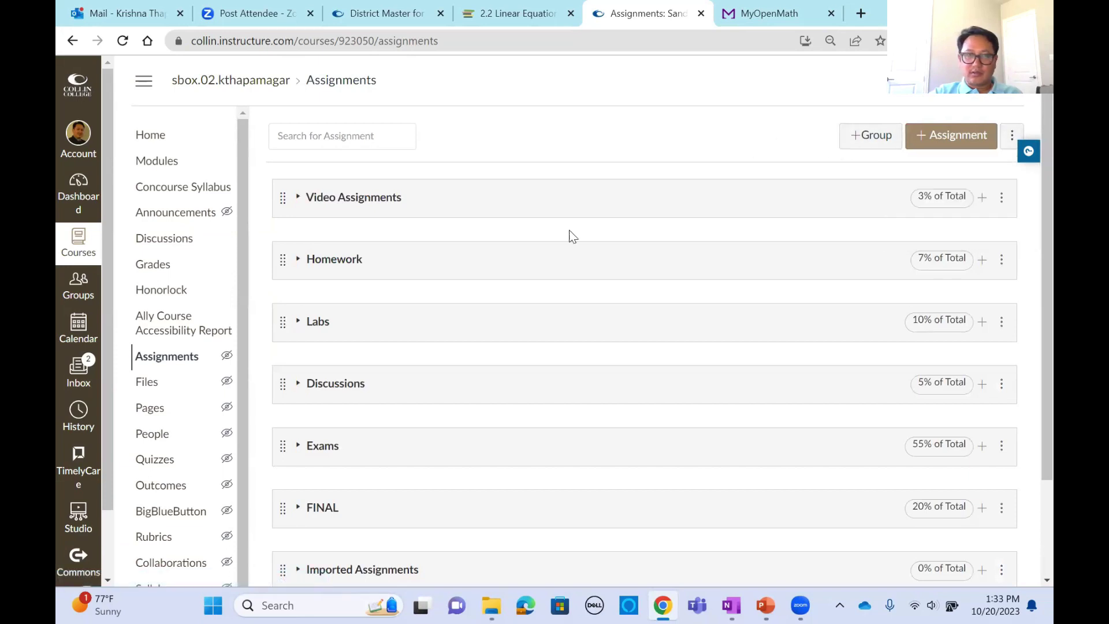
{"action": "left_click", "coordinate": [299, 270]}
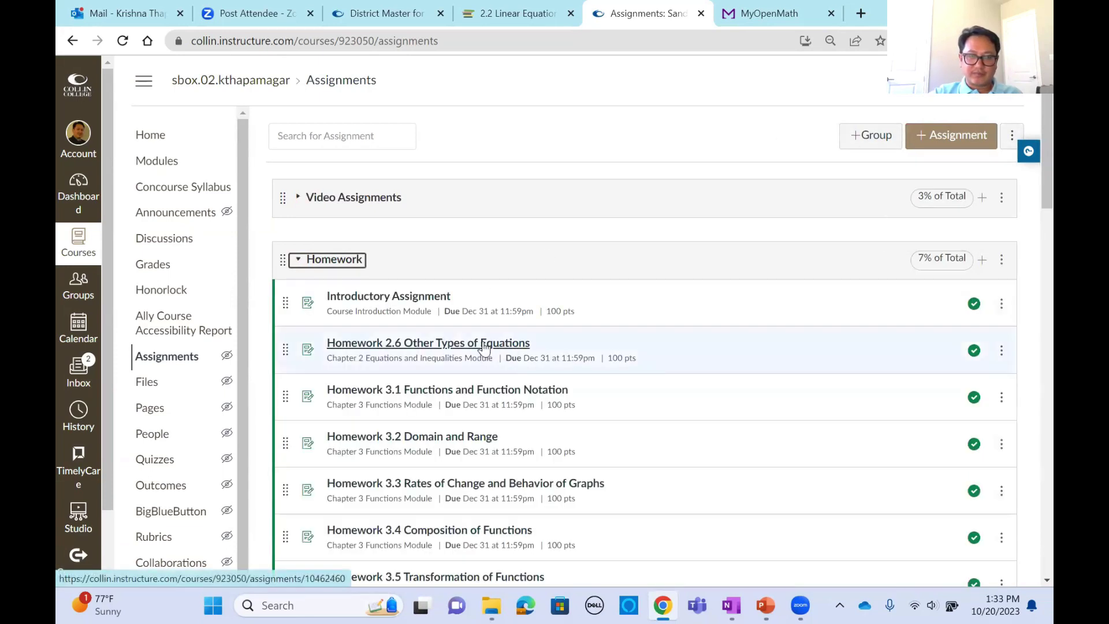
{"action": "left_click", "coordinate": [1003, 352]}
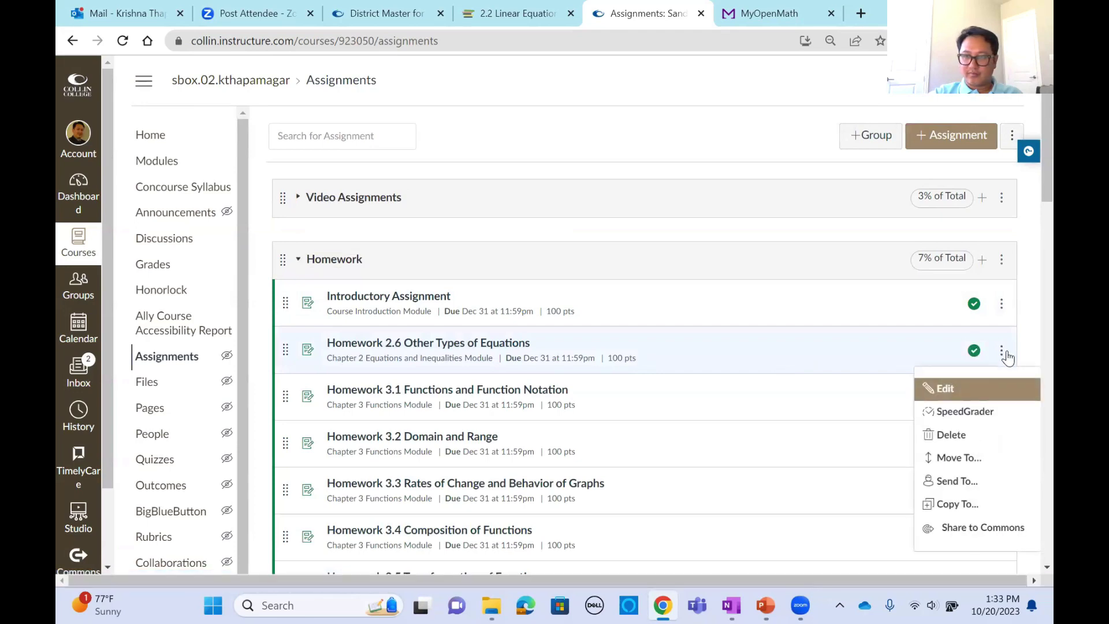
- View the form for adding an assignment group and the page for a new assignment, leaving both without creating anything
{"action": "left_click", "coordinate": [872, 136]}
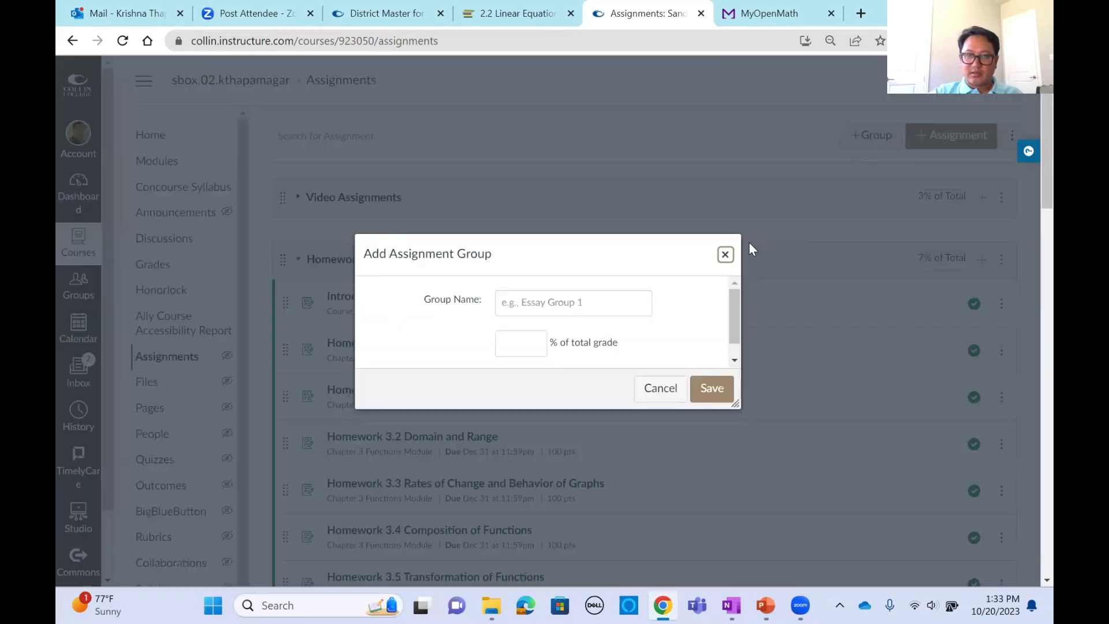
{"action": "left_click", "coordinate": [725, 254]}
{"action": "left_click", "coordinate": [927, 140]}
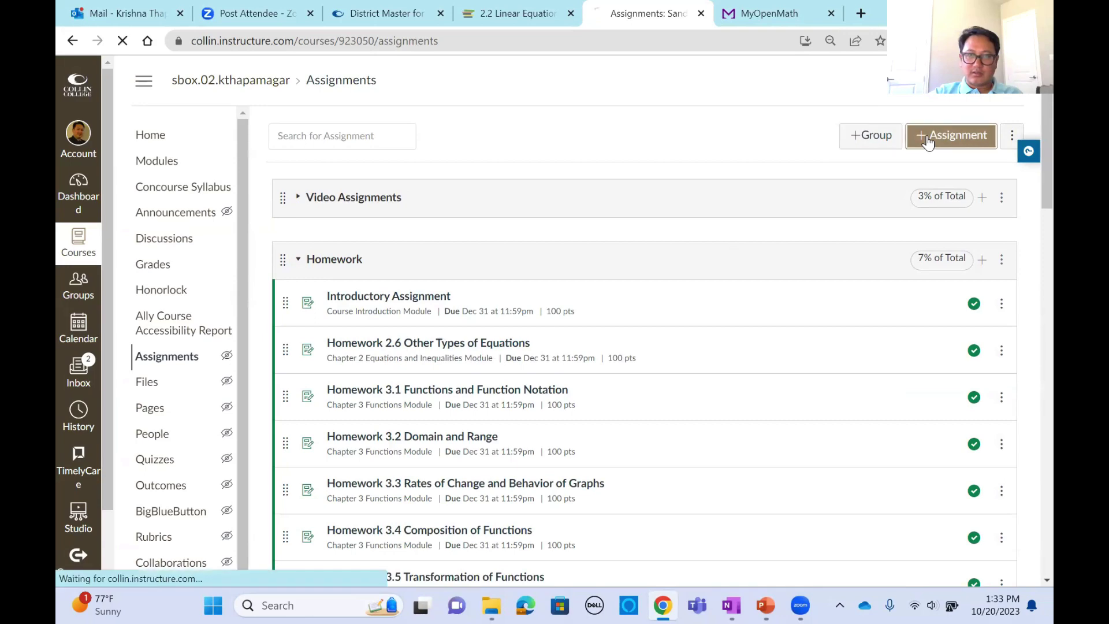
{"action": "left_click", "coordinate": [71, 42]}
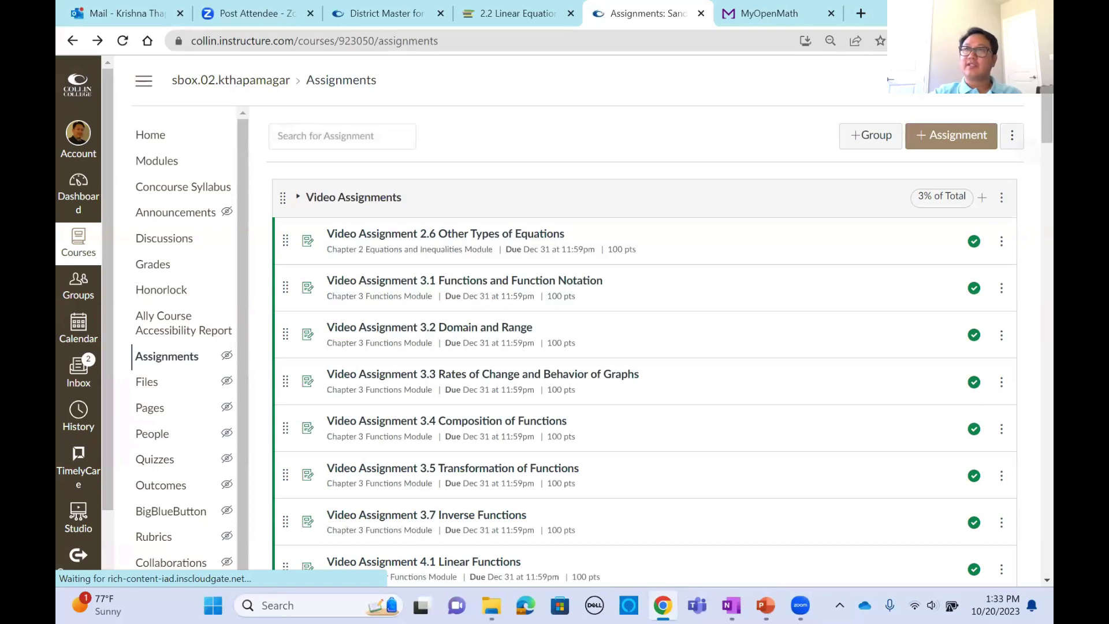
{"action": "key", "text": "alt+Tab"}
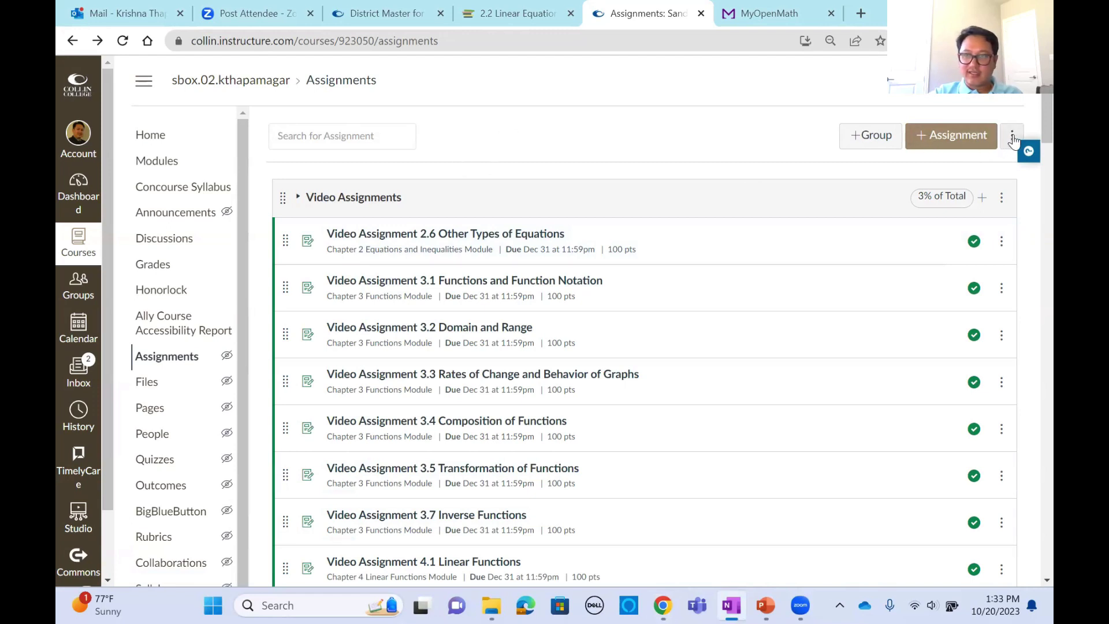
- Open the bulk editor for assignment dates and look through the due, available-from and available-until fields of the homework assignments
{"action": "left_click", "coordinate": [1013, 138]}
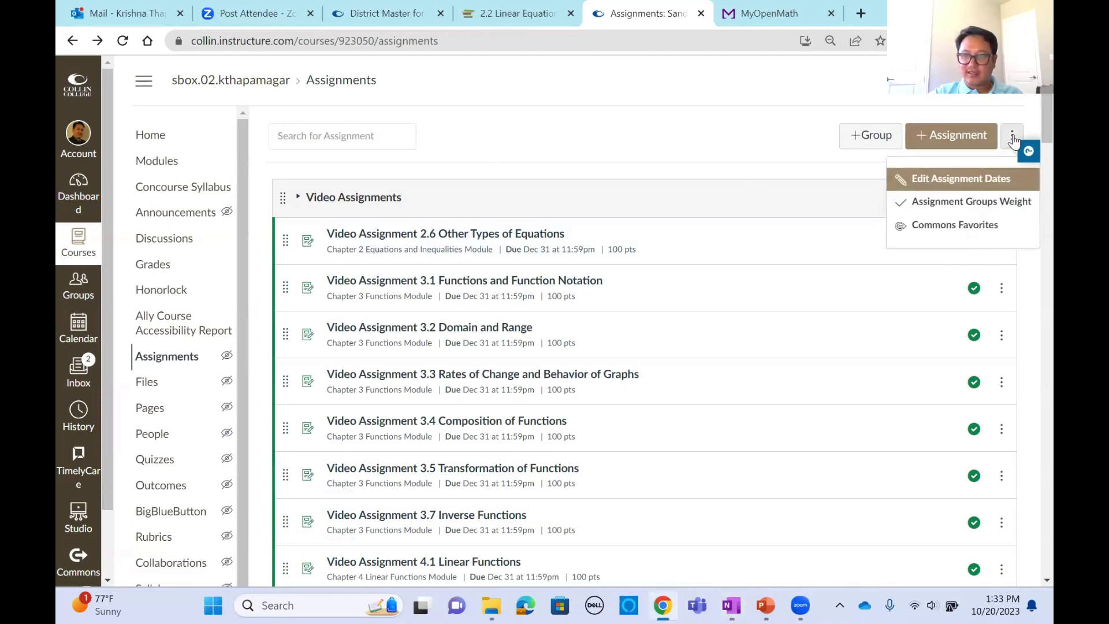
{"action": "left_click", "coordinate": [933, 184]}
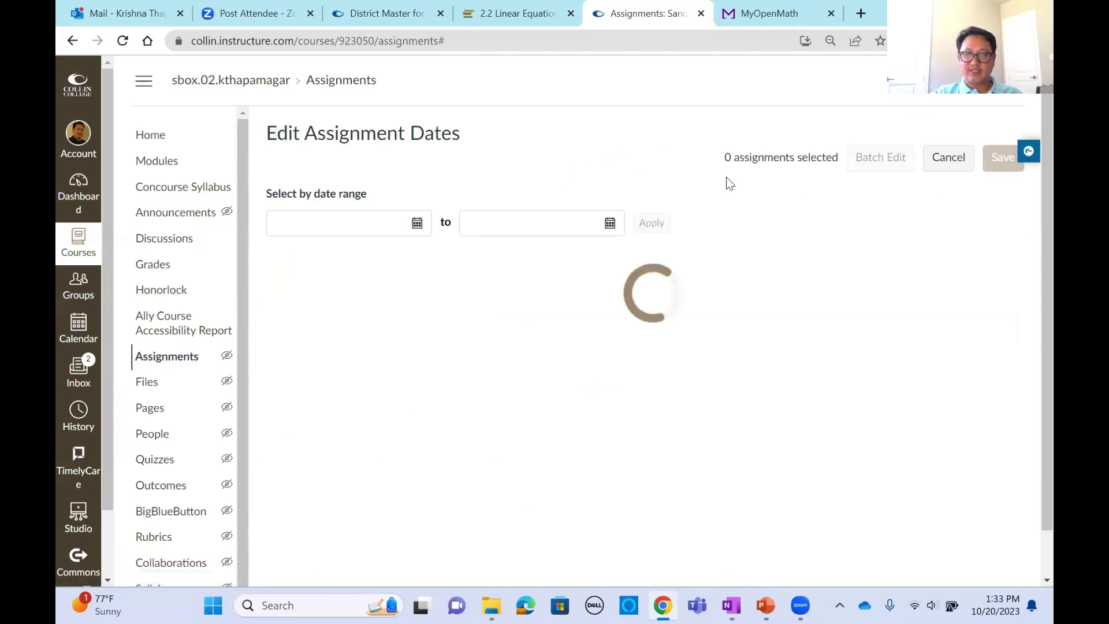
{"action": "scroll", "coordinate": [774, 231], "scroll_direction": "down", "scroll_amount": 20}
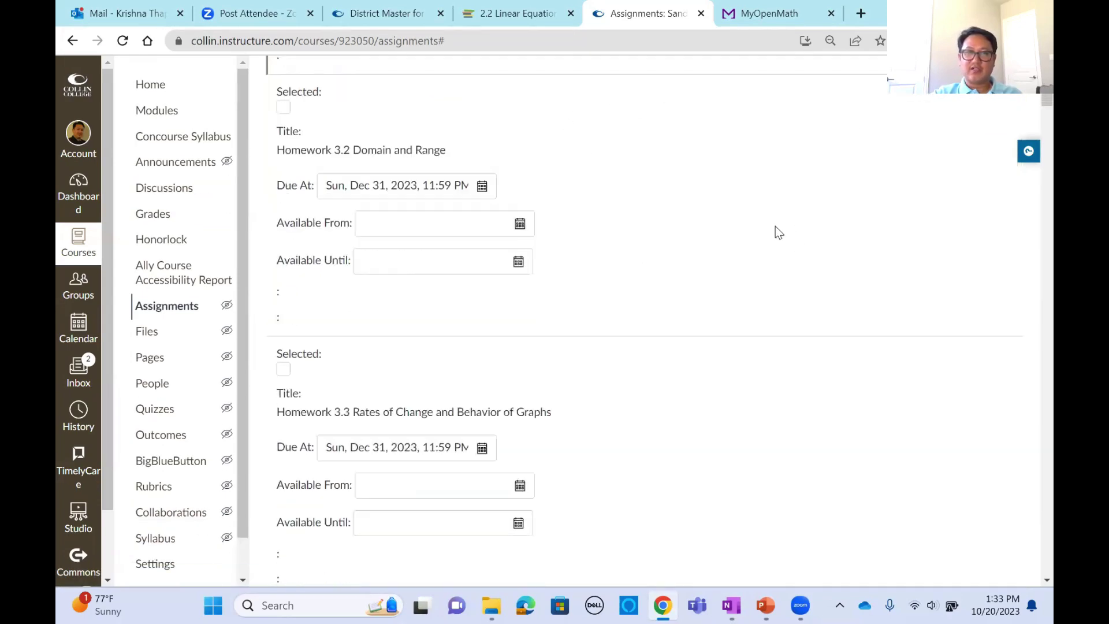
{"action": "scroll", "coordinate": [803, 218], "scroll_direction": "down", "scroll_amount": 20}
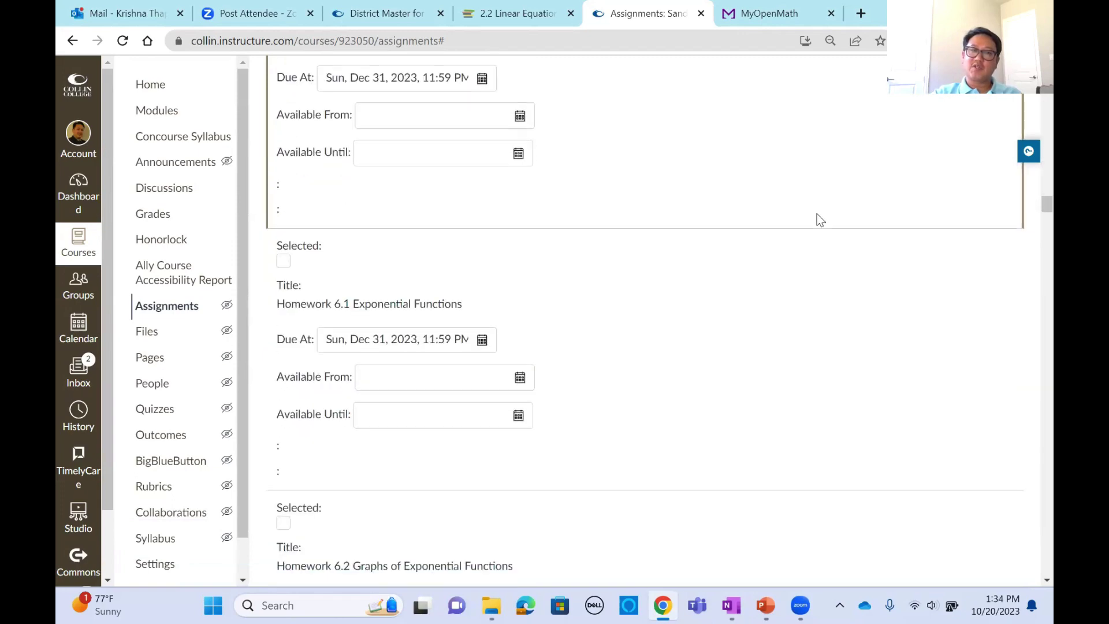
{"action": "scroll", "coordinate": [825, 220], "scroll_direction": "up", "scroll_amount": 12}
{"action": "scroll", "coordinate": [826, 218], "scroll_direction": "up", "scroll_amount": 20}
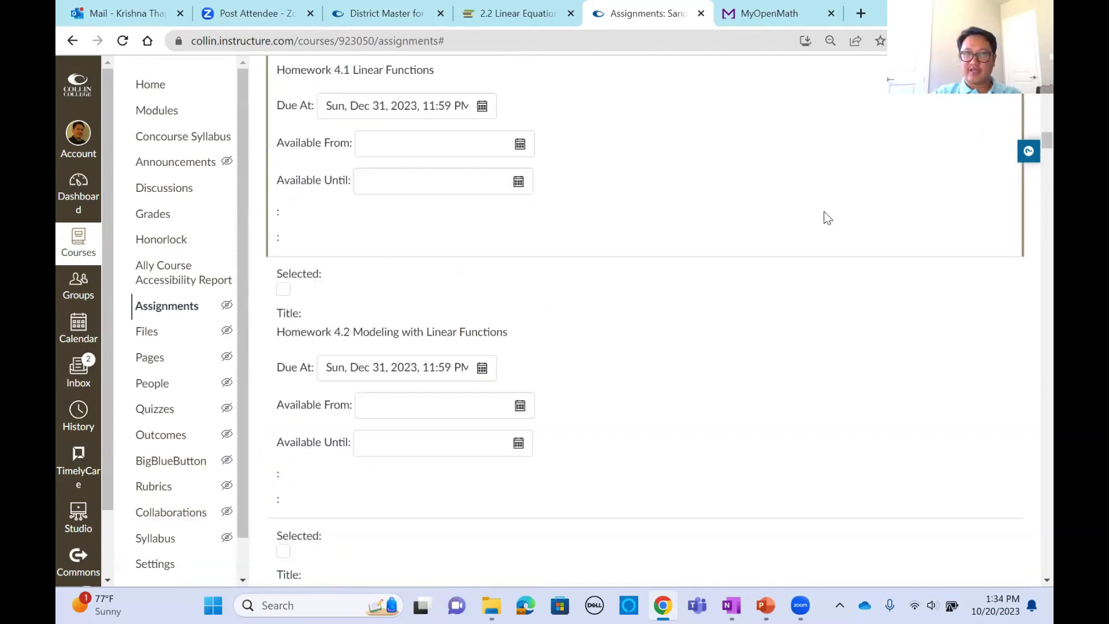
{"action": "scroll", "coordinate": [770, 208], "scroll_direction": "up", "scroll_amount": 10}
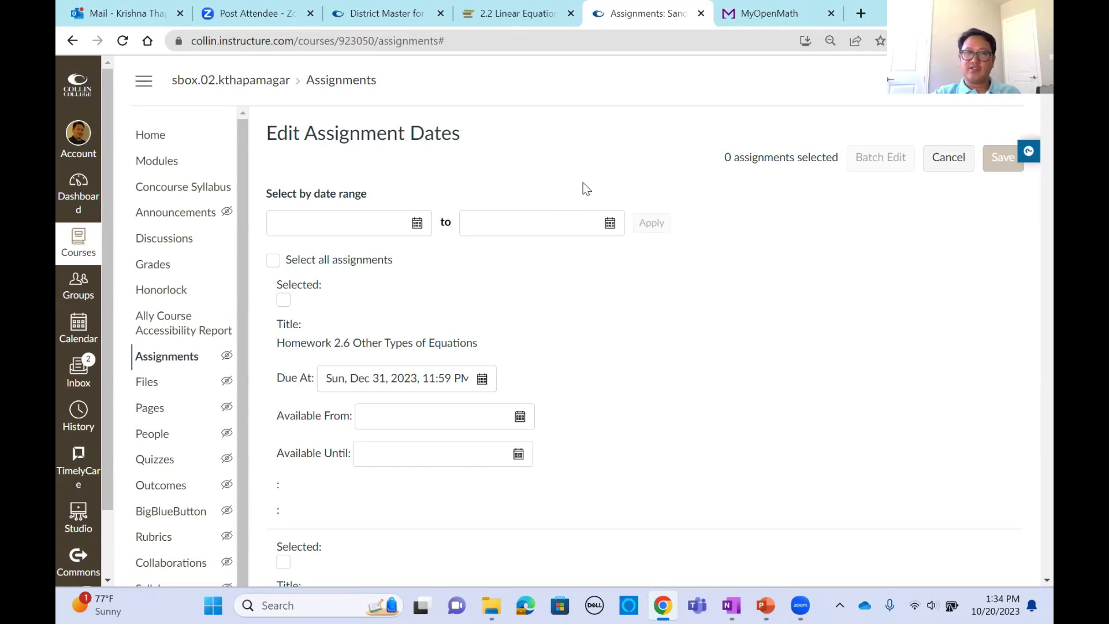
{"action": "double_click", "coordinate": [355, 132]}
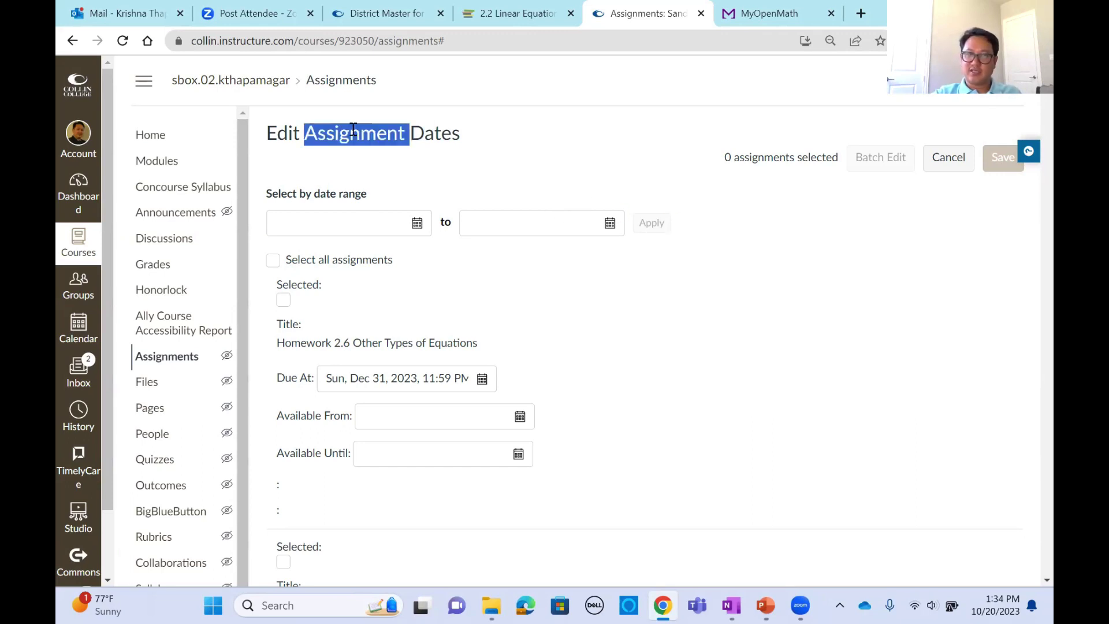
{"action": "left_click", "coordinate": [582, 144]}
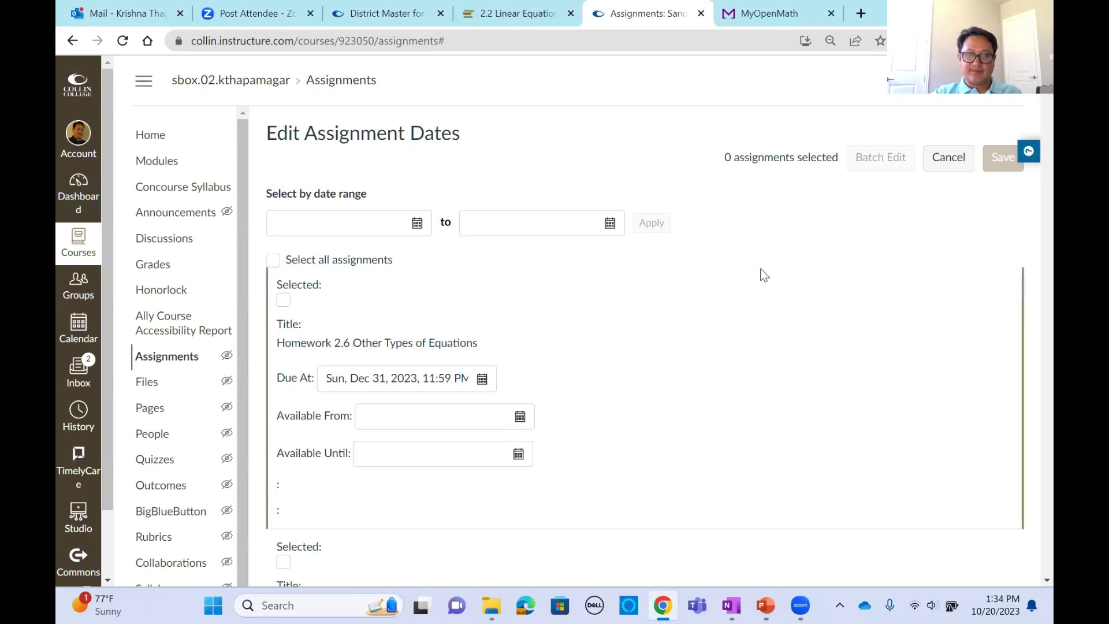
{"action": "scroll", "coordinate": [760, 272], "scroll_direction": "down", "scroll_amount": 4}
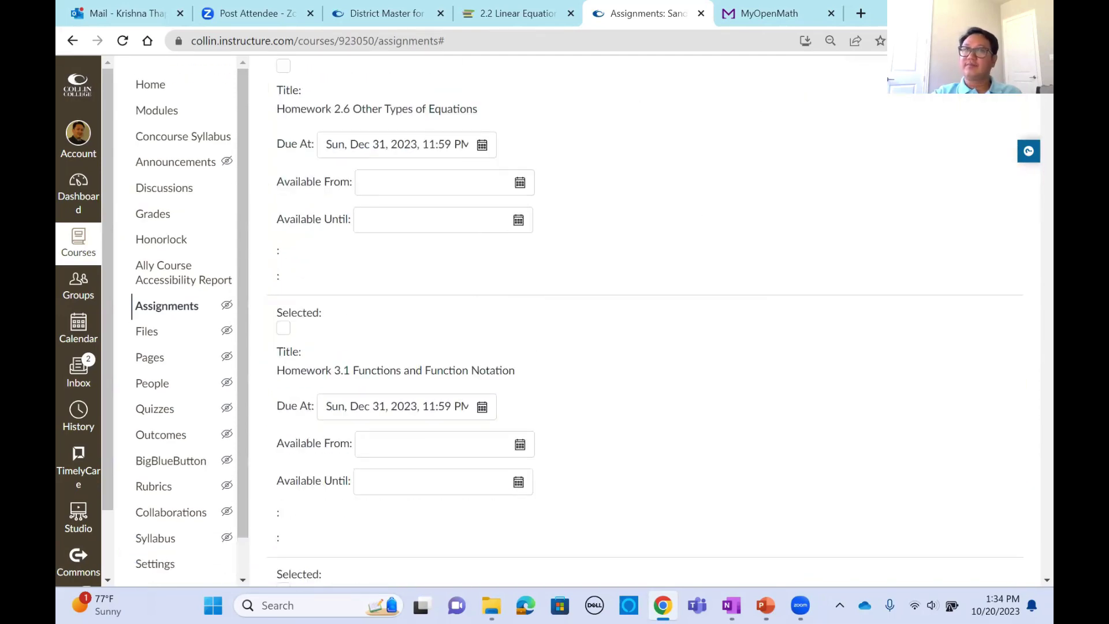
{"action": "scroll", "coordinate": [679, 240], "scroll_direction": "up", "scroll_amount": 4}
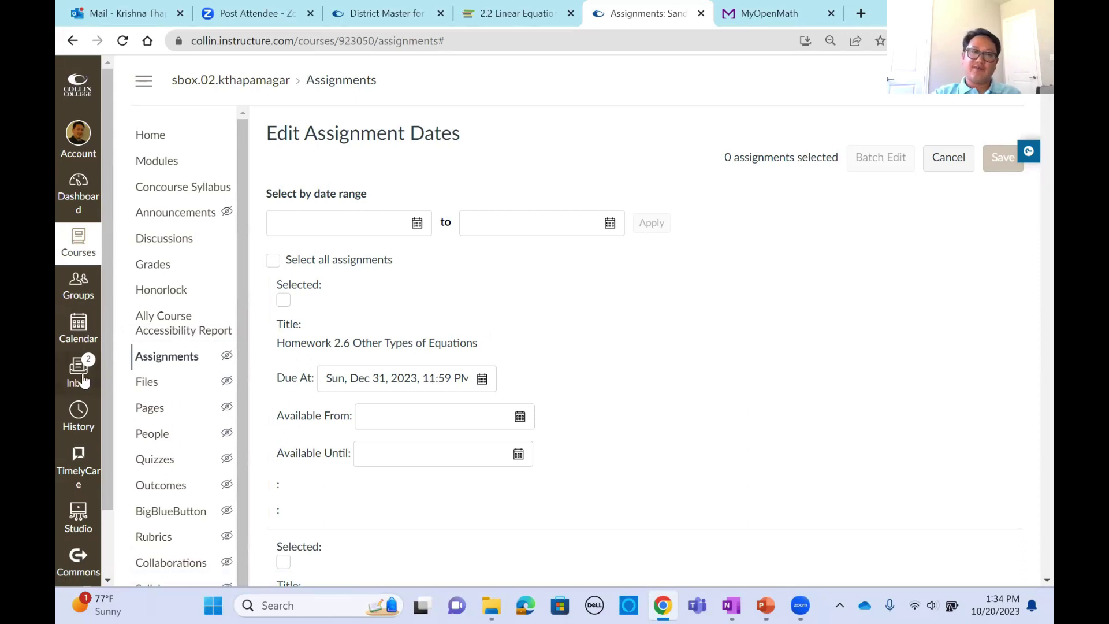
- Return to the assignments list and open the full edit options of Homework 3.1 Functions and Function Notation at the Assign section
{"action": "left_click", "coordinate": [166, 358]}
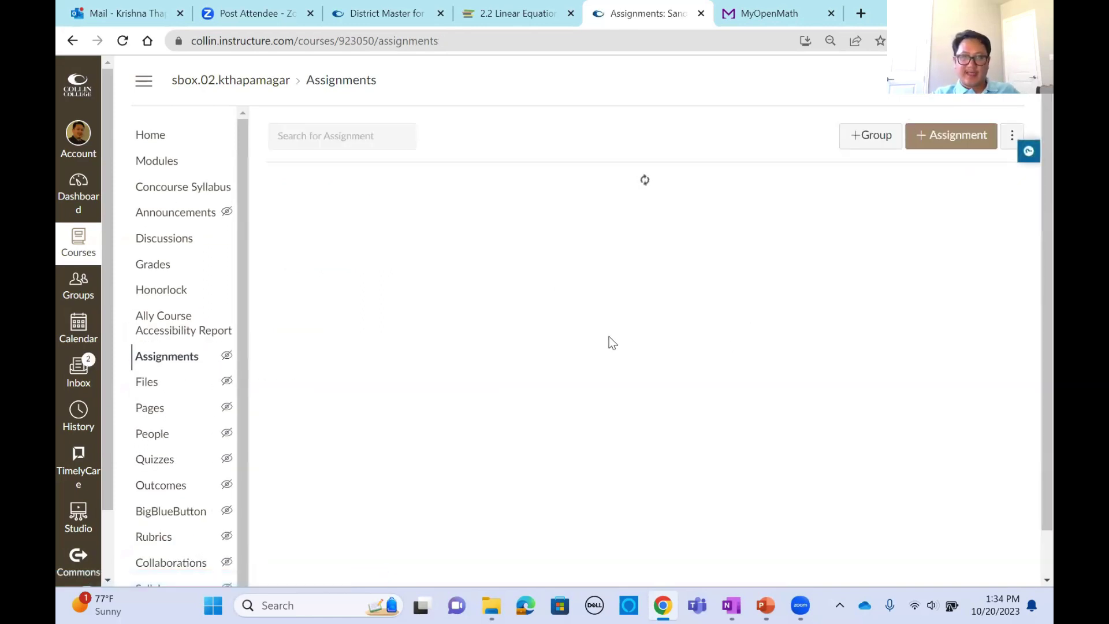
{"action": "scroll", "coordinate": [546, 326], "scroll_direction": "down", "scroll_amount": 1}
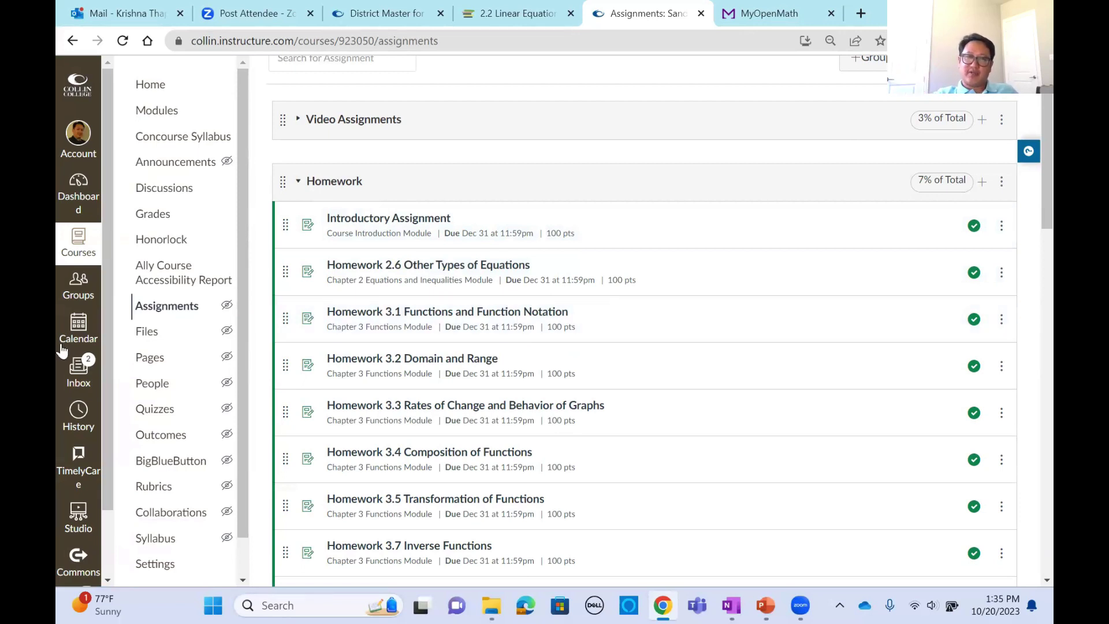
{"action": "scroll", "coordinate": [534, 254], "scroll_direction": "down", "scroll_amount": 1}
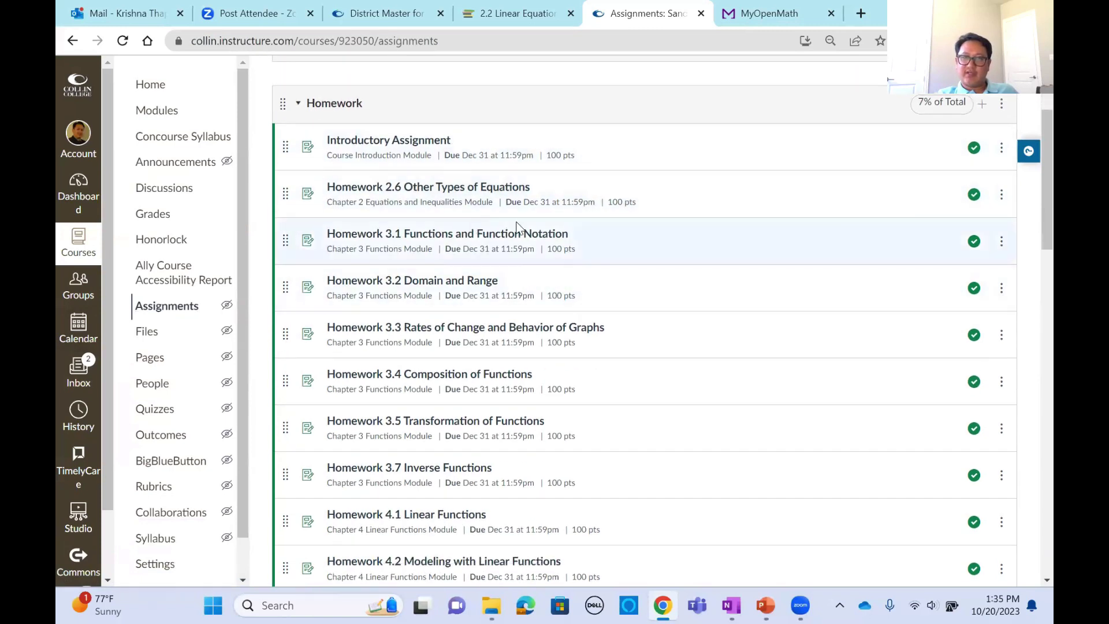
{"action": "left_click", "coordinate": [1002, 241]}
{"action": "left_click", "coordinate": [952, 283]}
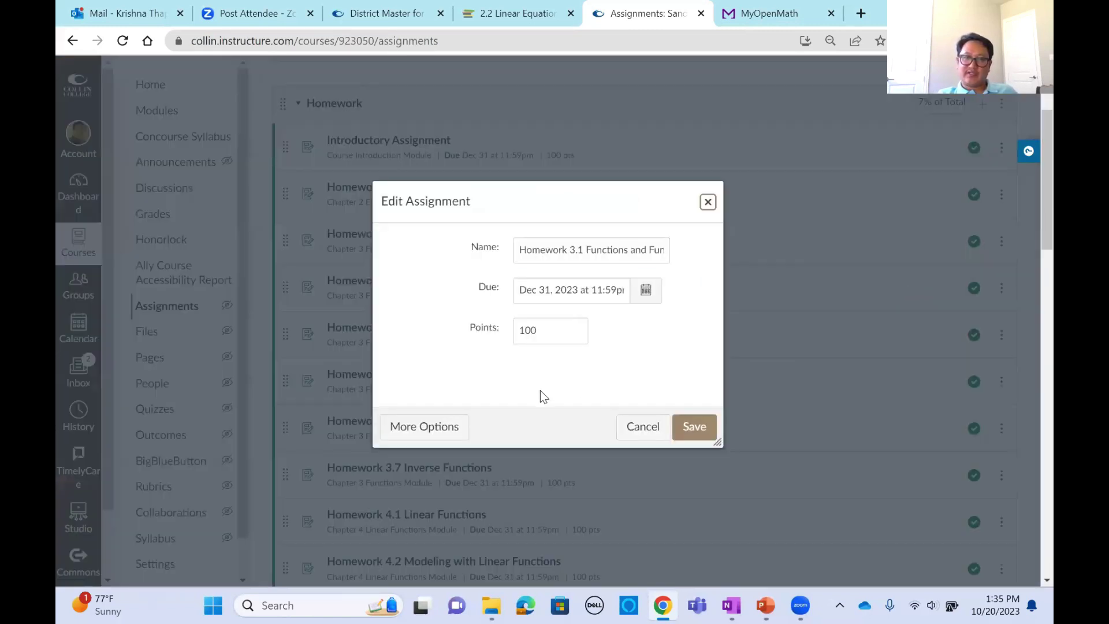
{"action": "left_click", "coordinate": [454, 426]}
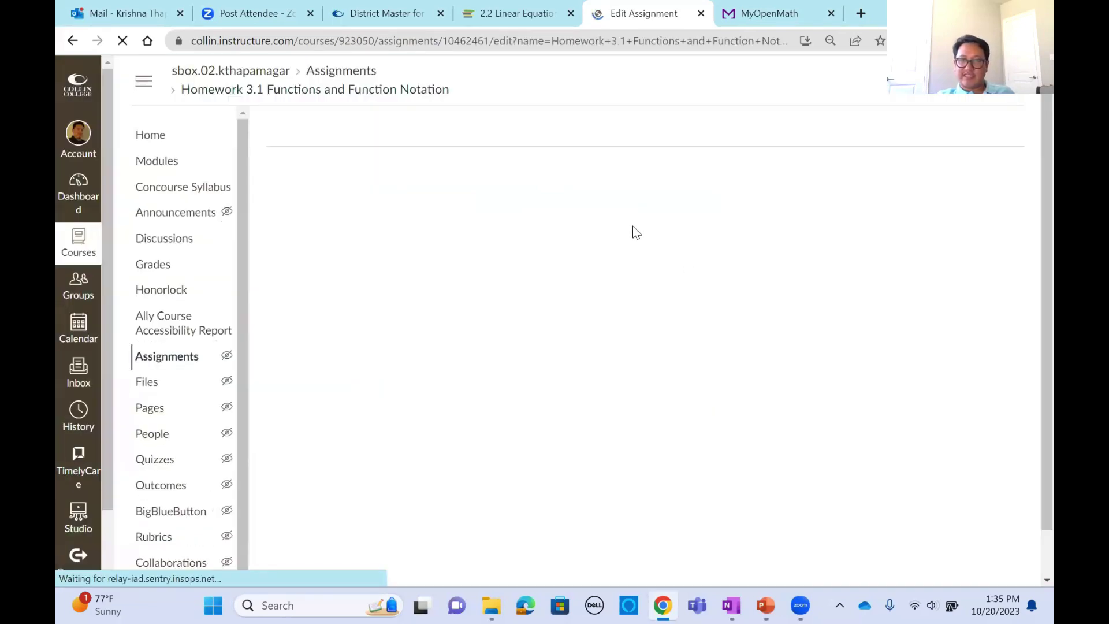
{"action": "scroll", "coordinate": [906, 237], "scroll_direction": "down", "scroll_amount": 15}
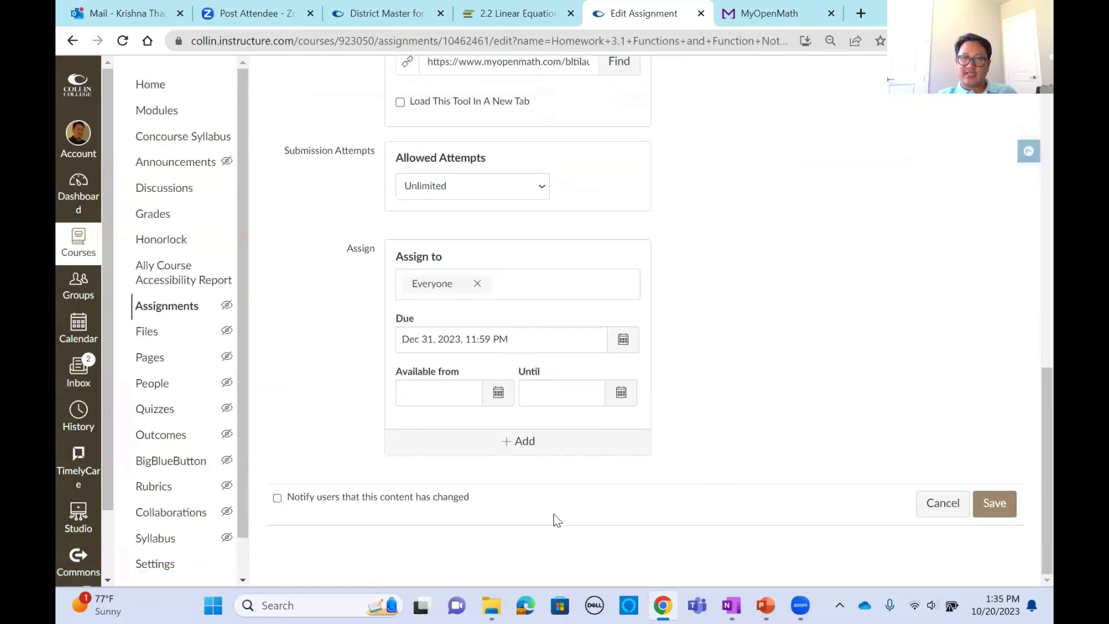
- Try adding a second Assign to block to Homework 3.1, cancel the edit, and return to the assignments list with the Homework group collapsed
{"action": "left_click", "coordinate": [521, 442]}
{"action": "scroll", "coordinate": [856, 374], "scroll_direction": "down", "scroll_amount": 2}
{"action": "scroll", "coordinate": [857, 375], "scroll_direction": "down", "scroll_amount": 2}
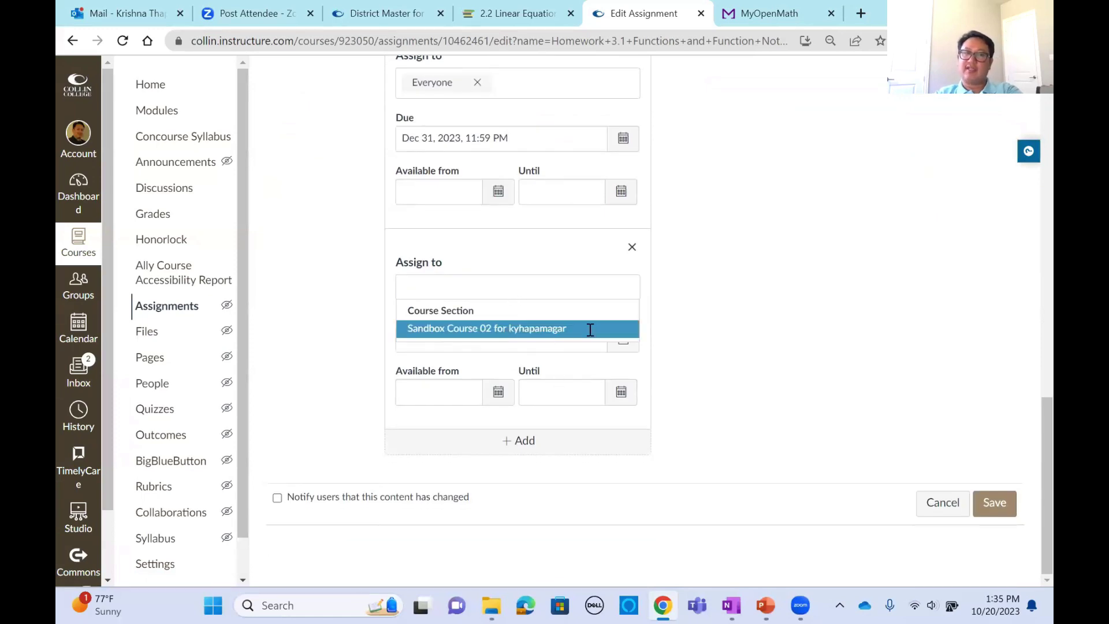
{"action": "left_click", "coordinate": [668, 362]}
{"action": "scroll", "coordinate": [813, 305], "scroll_direction": "up", "scroll_amount": 2}
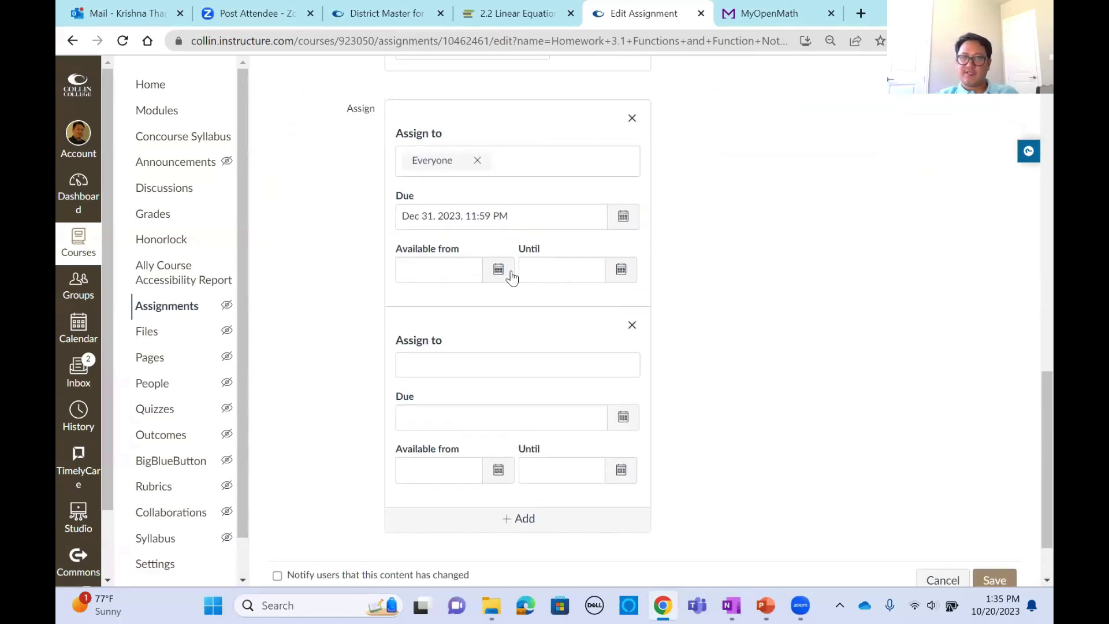
{"action": "scroll", "coordinate": [815, 351], "scroll_direction": "down", "scroll_amount": 2}
{"action": "left_click", "coordinate": [944, 503]}
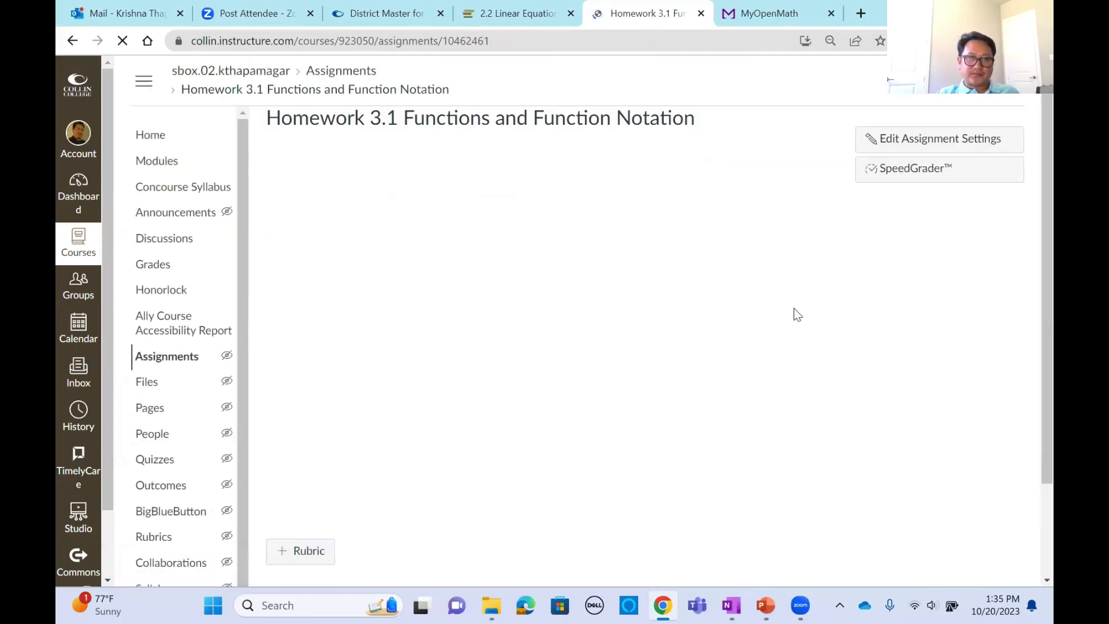
{"action": "left_click", "coordinate": [181, 349]}
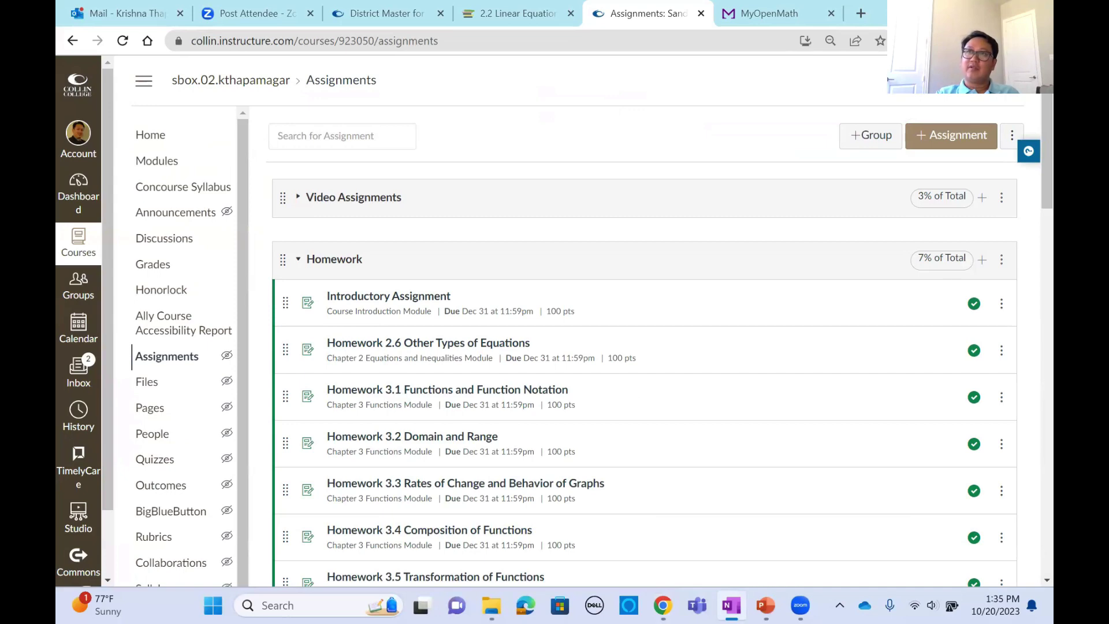
{"action": "left_click", "coordinate": [302, 260]}
- Switch to MyOpenMath and open the settings of Sandbox Course 02 from the courses being taught
{"action": "left_click", "coordinate": [769, 15]}
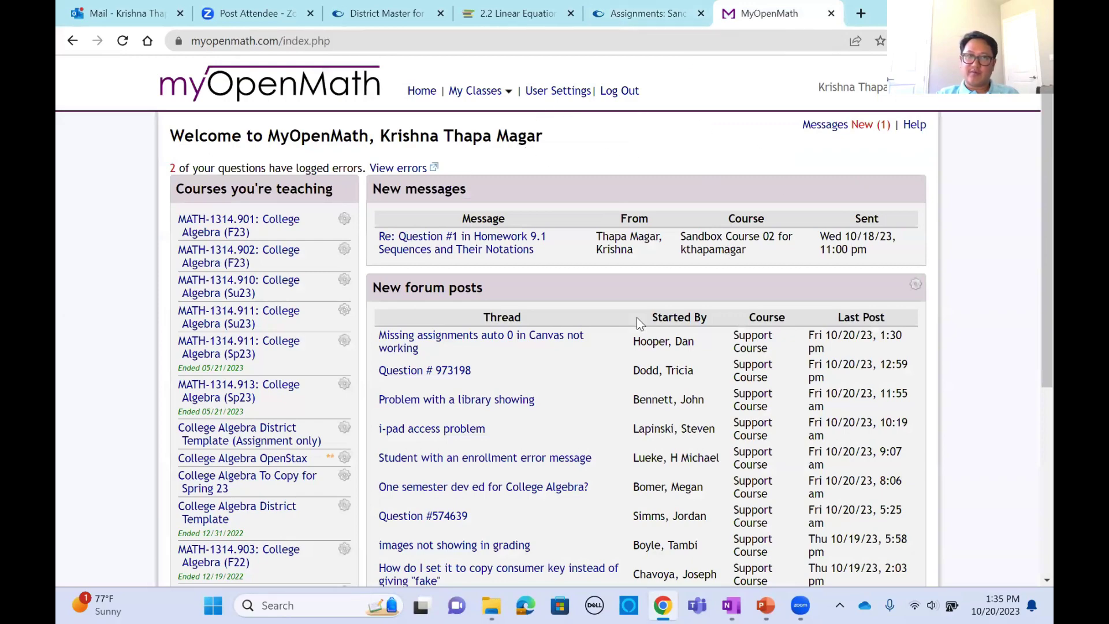
{"action": "scroll", "coordinate": [198, 242], "scroll_direction": "down", "scroll_amount": 5}
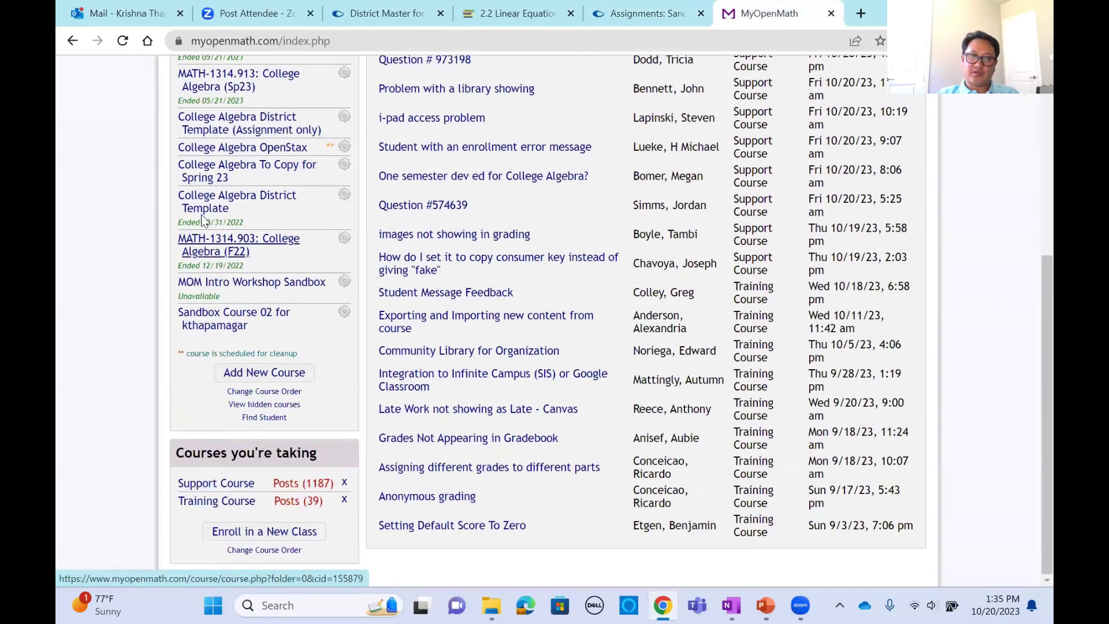
{"action": "left_click", "coordinate": [344, 317]}
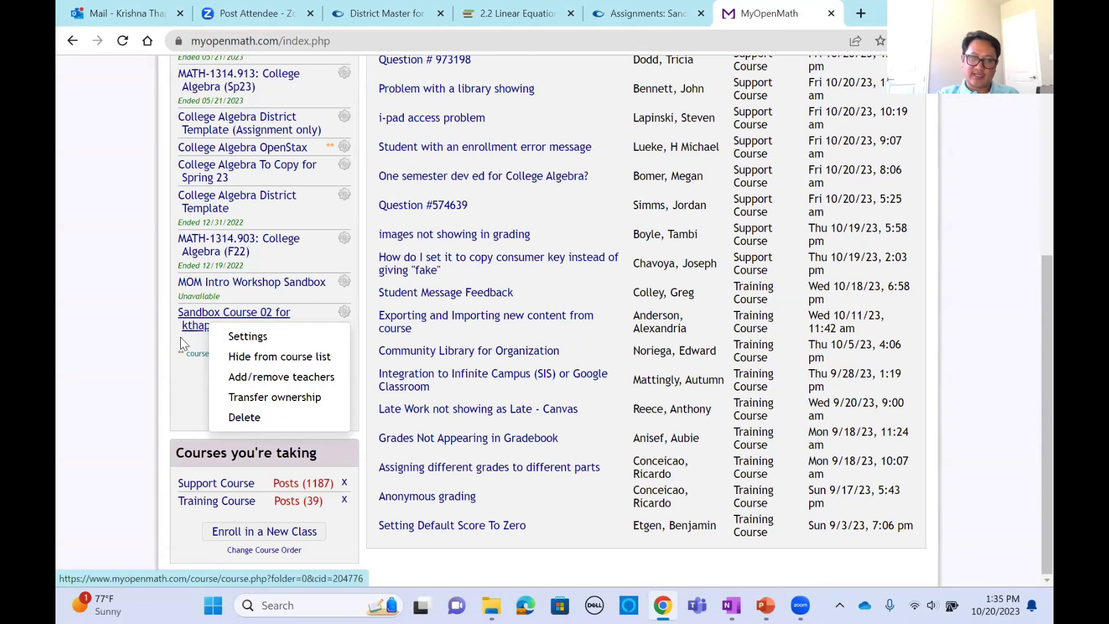
{"action": "left_click", "coordinate": [155, 362]}
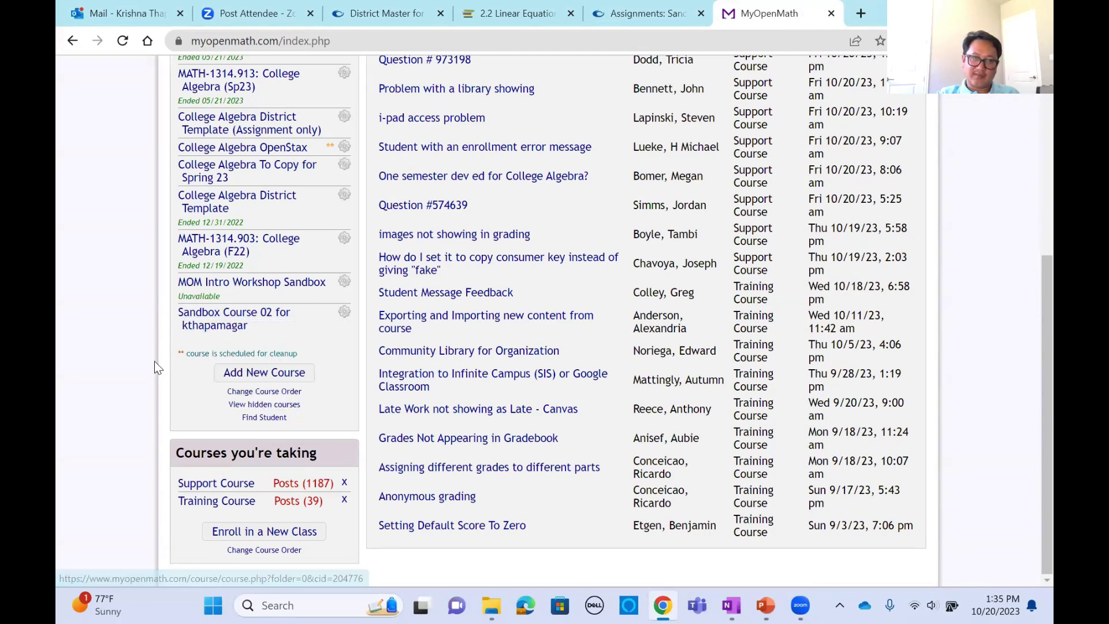
{"action": "left_click", "coordinate": [345, 312]}
{"action": "left_click", "coordinate": [258, 334]}
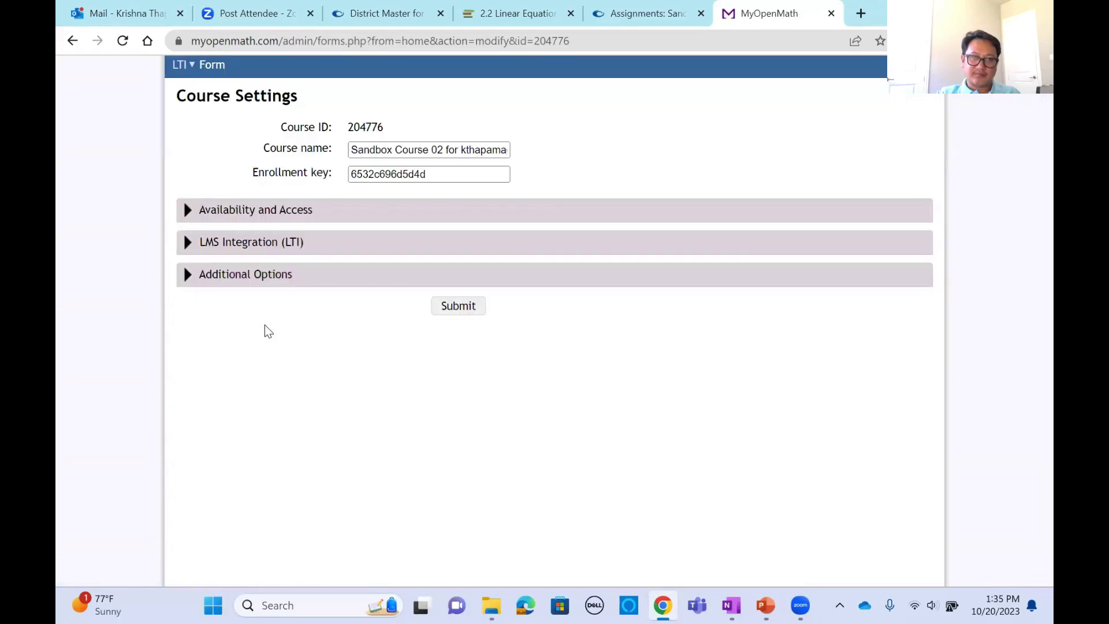
- Review the course name, course ID and enrollment key, and expand the Availability and Access and LMS Integration (LTI) settings
{"action": "triple_click", "coordinate": [442, 149]}
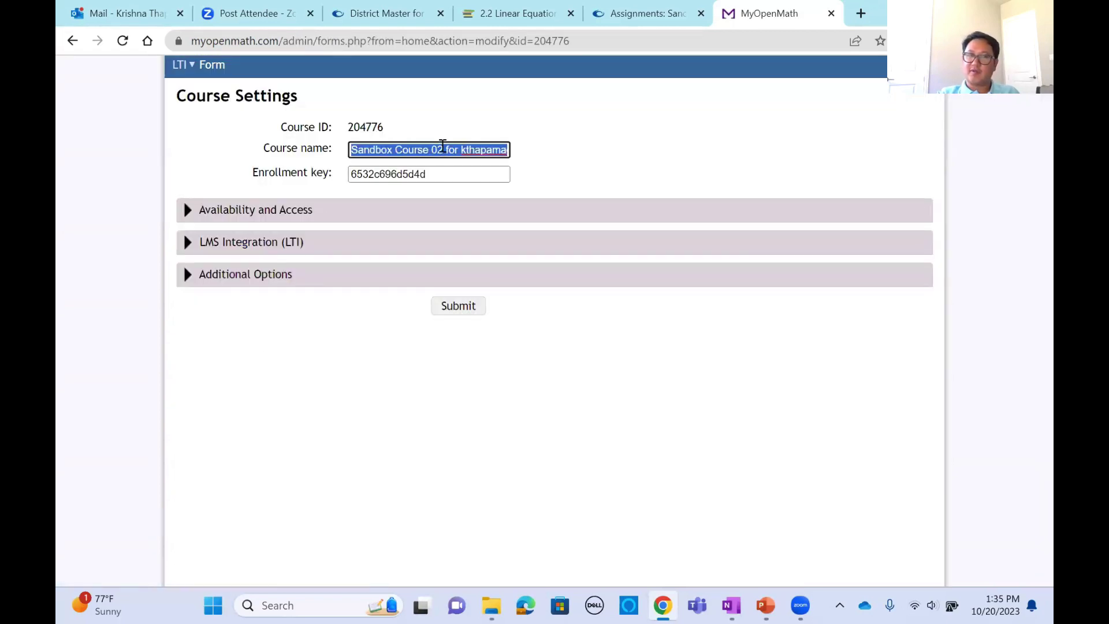
{"action": "double_click", "coordinate": [364, 128]}
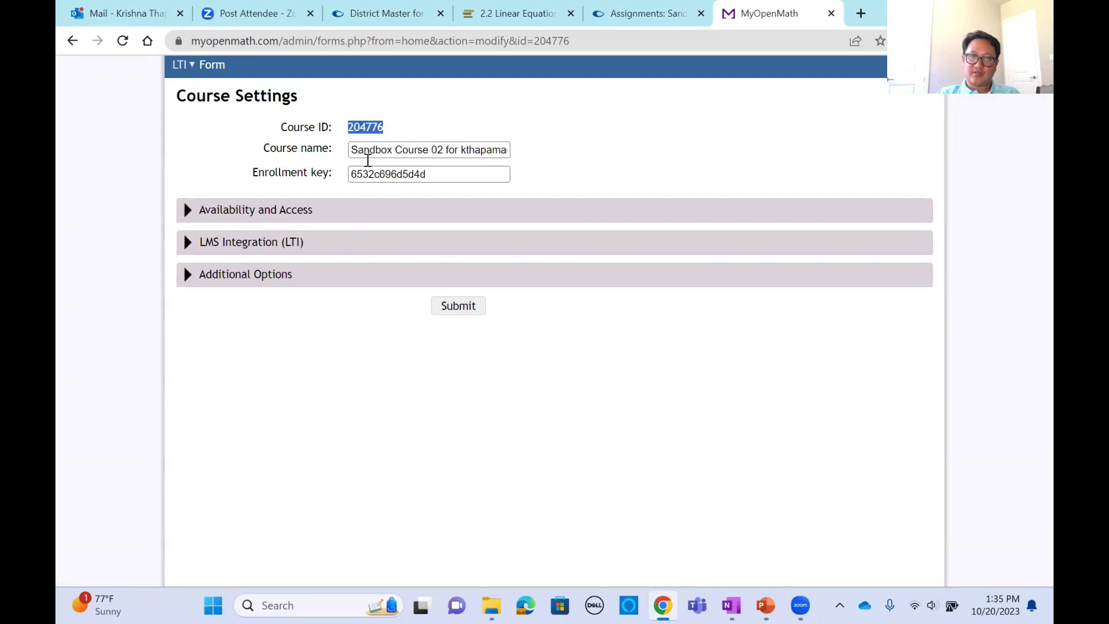
{"action": "double_click", "coordinate": [425, 175]}
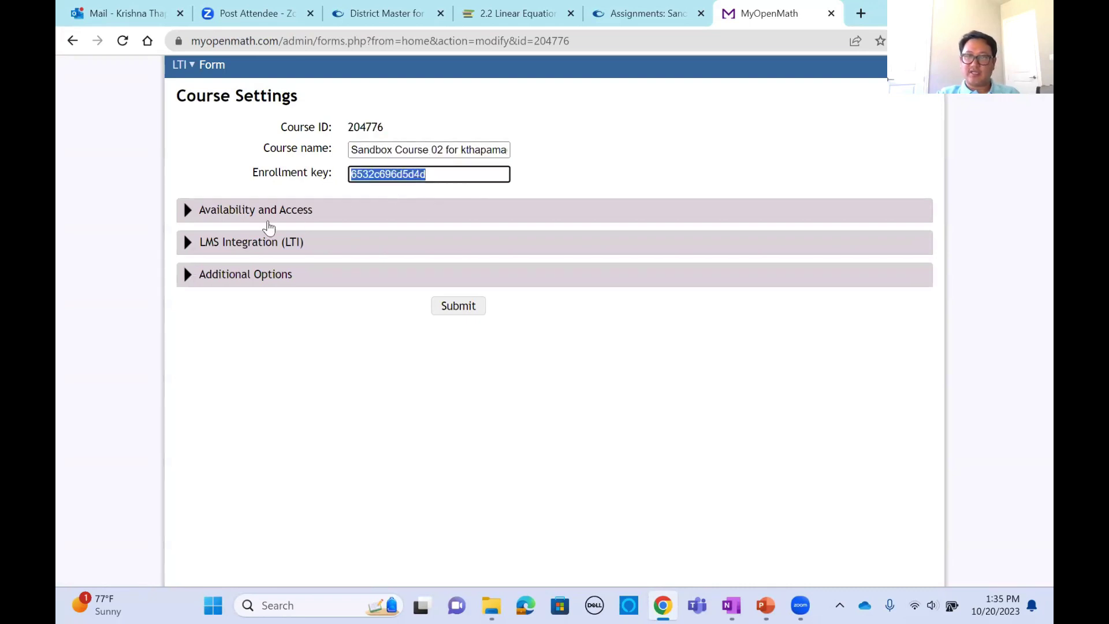
{"action": "left_click", "coordinate": [189, 211]}
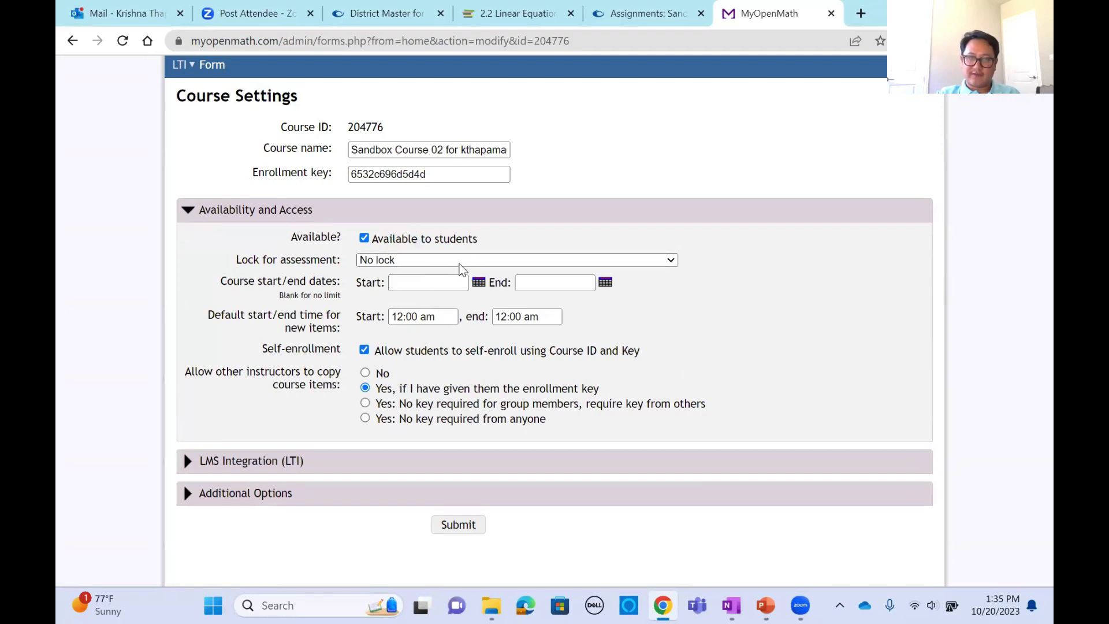
{"action": "left_click", "coordinate": [213, 459]}
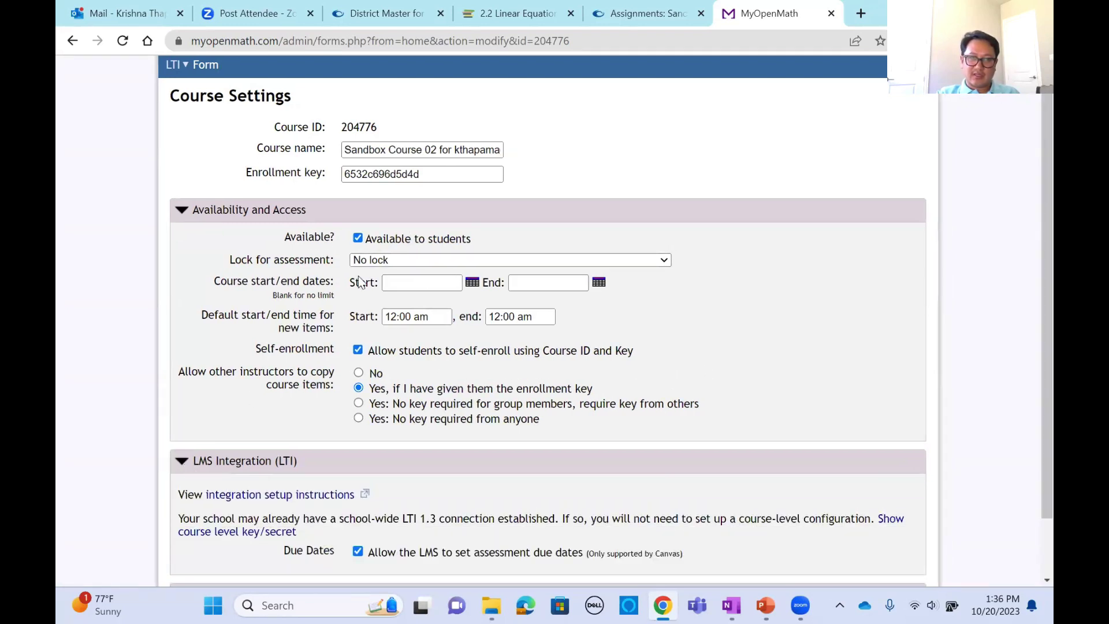
{"action": "scroll", "coordinate": [412, 412], "scroll_direction": "down", "scroll_amount": 1}
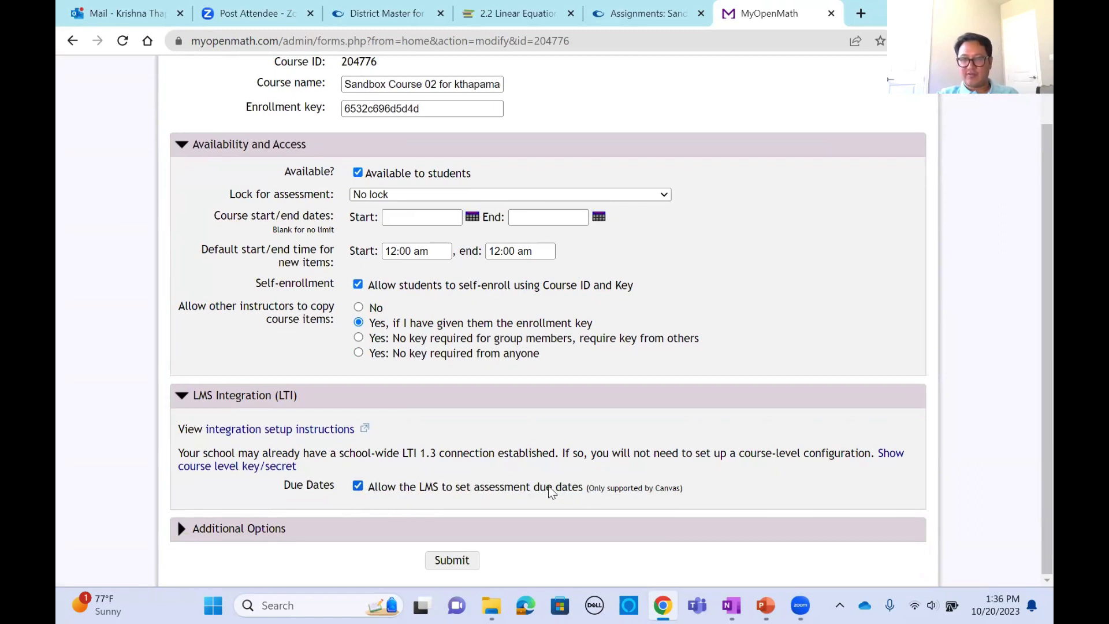
- Expand the Additional Options, check the auto-assigned LatePasses and the due date extension hours, and submit the course settings
{"action": "left_click", "coordinate": [188, 530]}
{"action": "scroll", "coordinate": [517, 336], "scroll_direction": "down", "scroll_amount": 1}
{"action": "scroll", "coordinate": [518, 337], "scroll_direction": "down", "scroll_amount": 5}
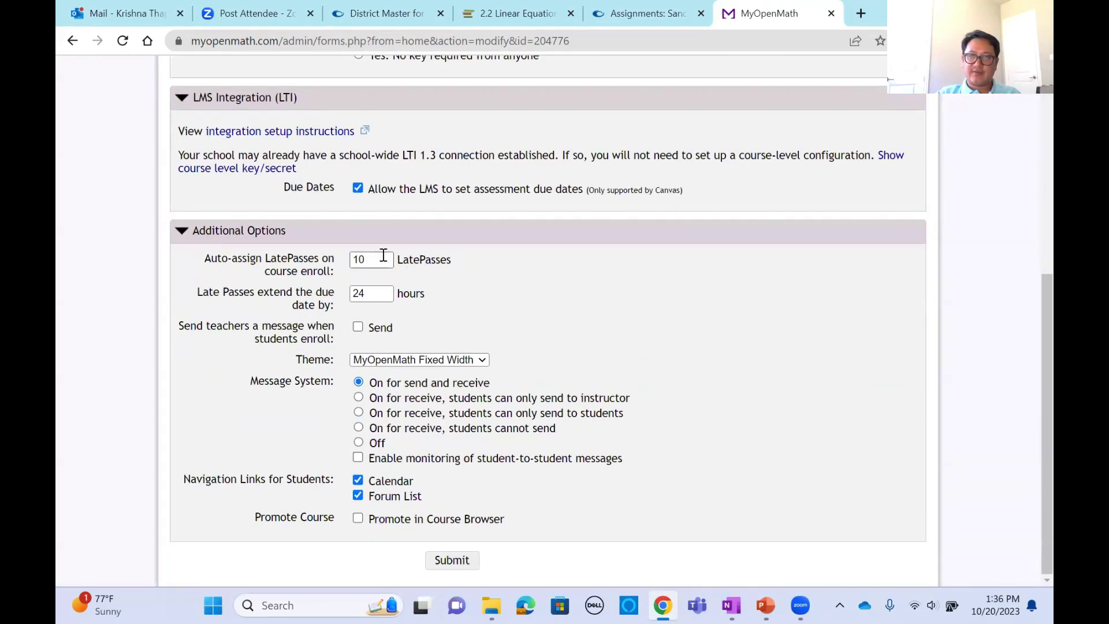
{"action": "left_click", "coordinate": [380, 259]}
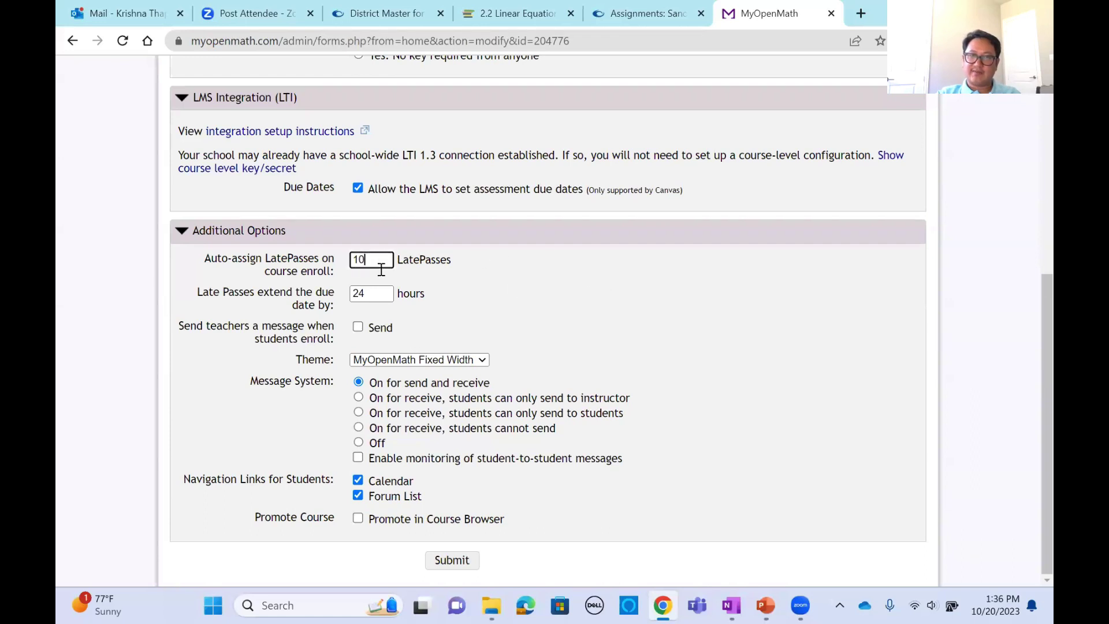
{"action": "left_click", "coordinate": [379, 295]}
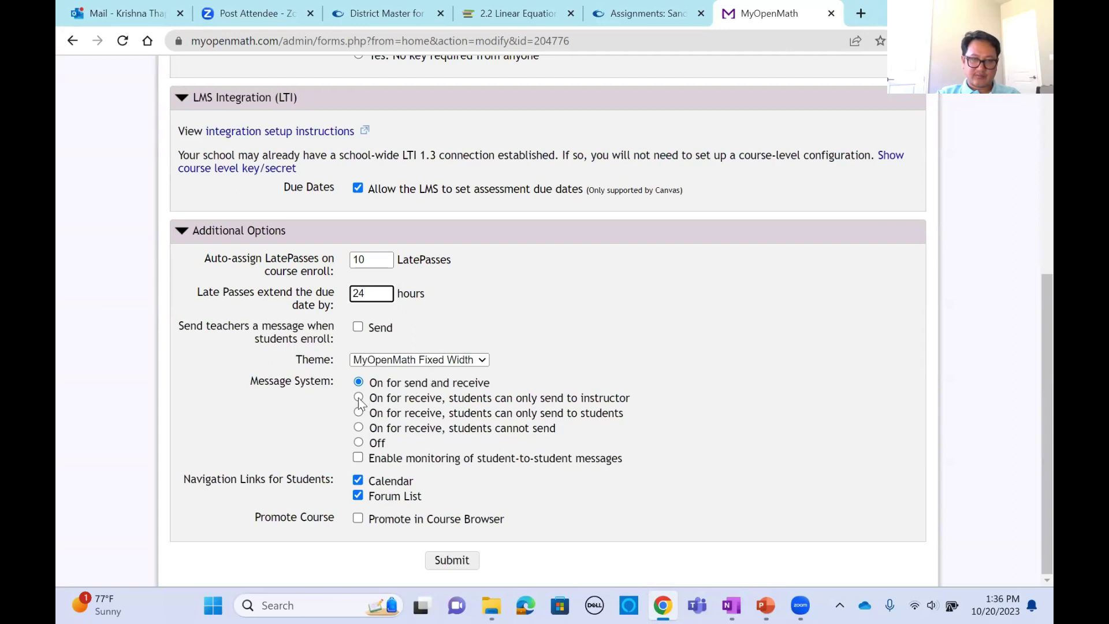
{"action": "left_click", "coordinate": [457, 559]}
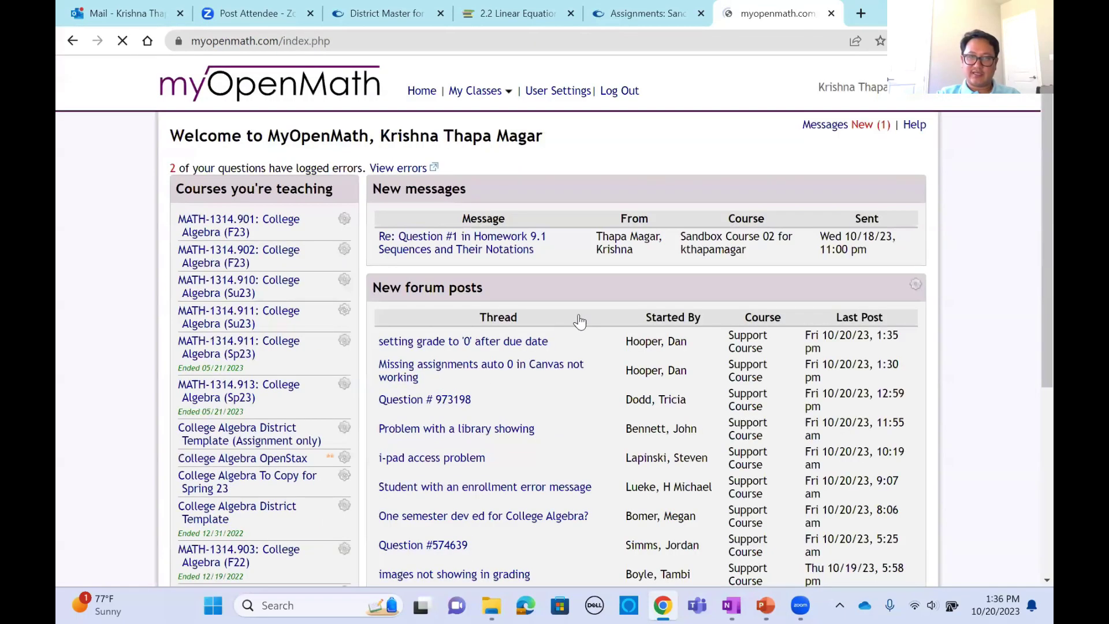
- View the course page of Sandbox Course 02 and return to the list of courses being taught
{"action": "scroll", "coordinate": [248, 363], "scroll_direction": "down", "scroll_amount": 5}
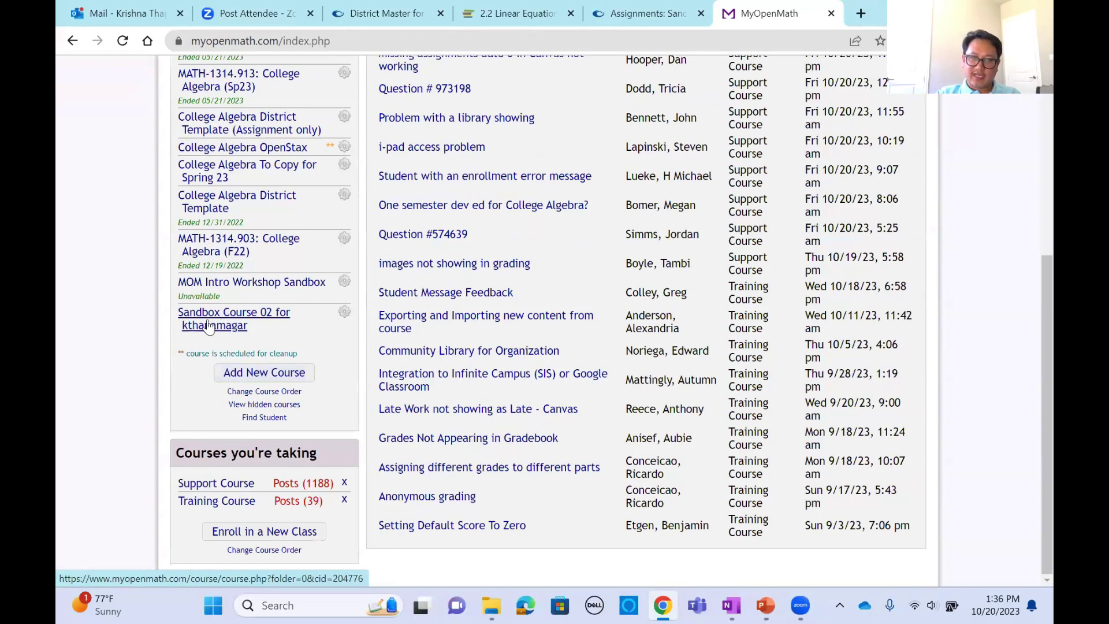
{"action": "left_click", "coordinate": [229, 313]}
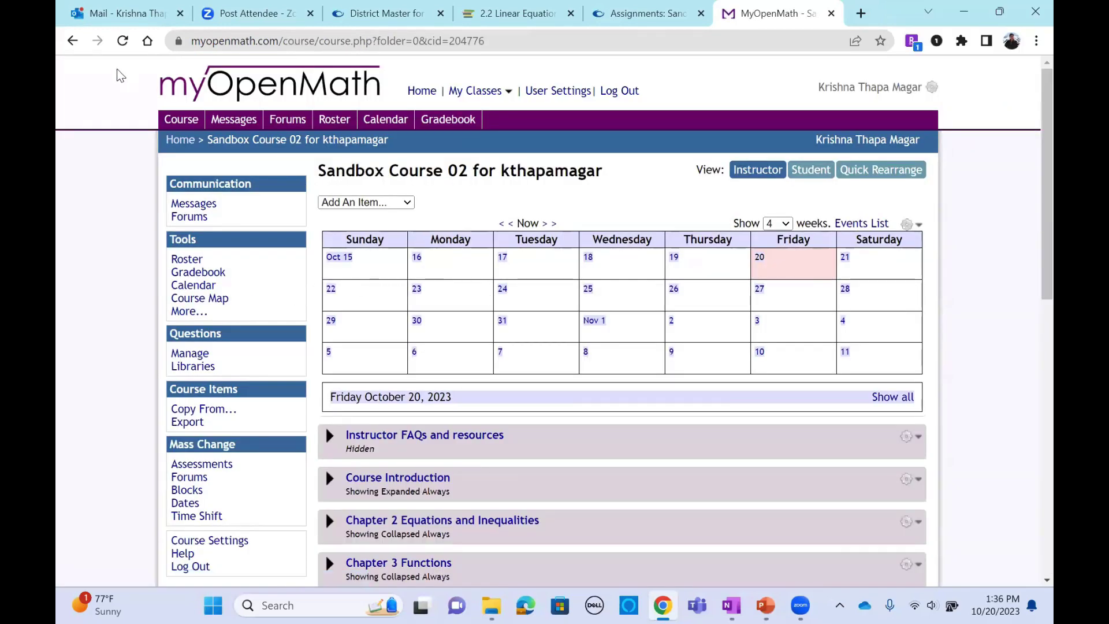
{"action": "left_click", "coordinate": [72, 41]}
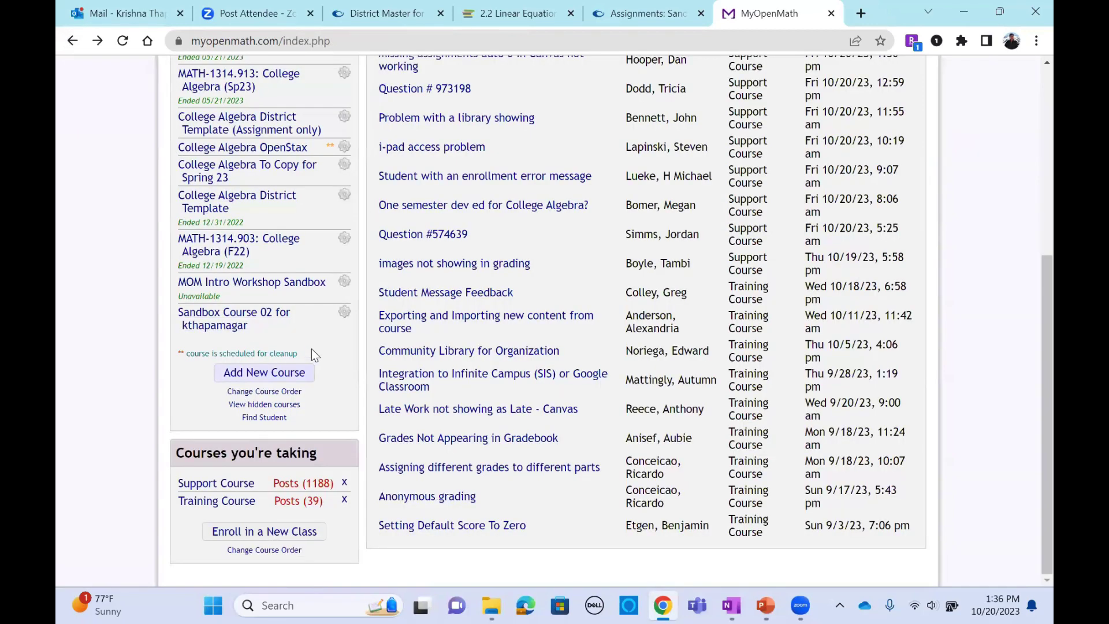
- Reopen the settings of Sandbox Course 02 and review the message system and student navigation links under Additional Options
{"action": "left_click", "coordinate": [344, 312]}
{"action": "left_click", "coordinate": [294, 339]}
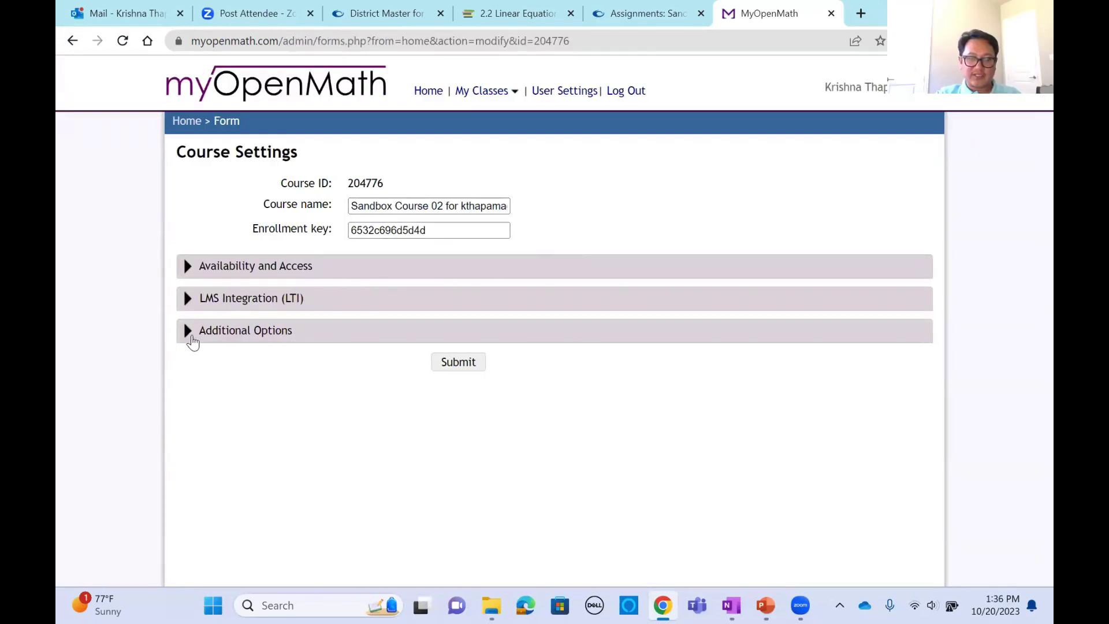
{"action": "left_click", "coordinate": [188, 333]}
{"action": "scroll", "coordinate": [341, 347], "scroll_direction": "down", "scroll_amount": 2}
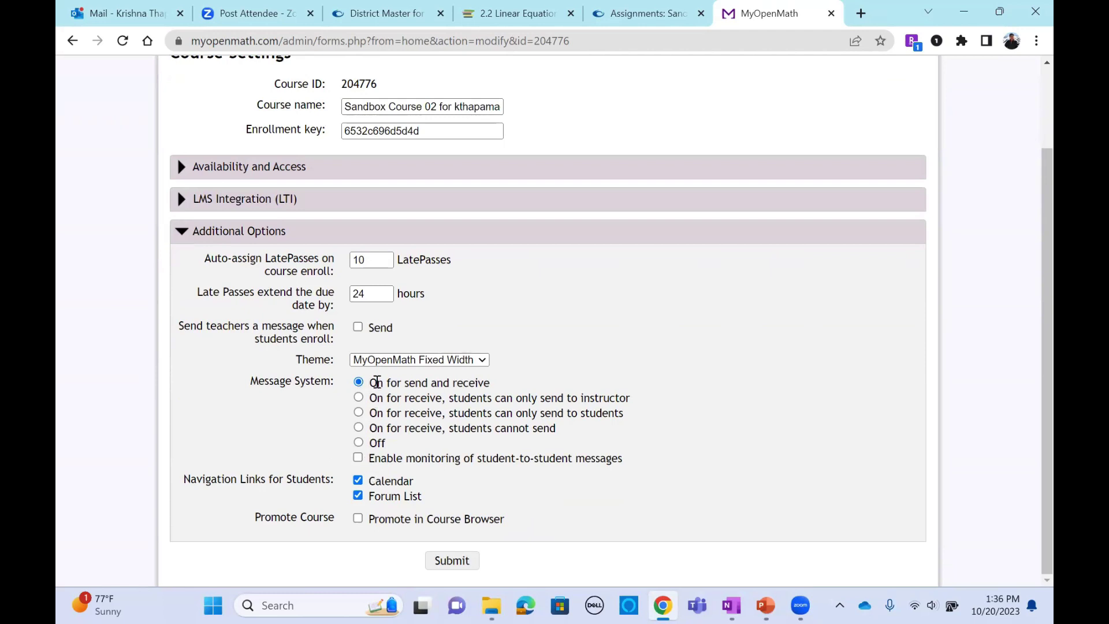
{"action": "triple_click", "coordinate": [437, 383]}
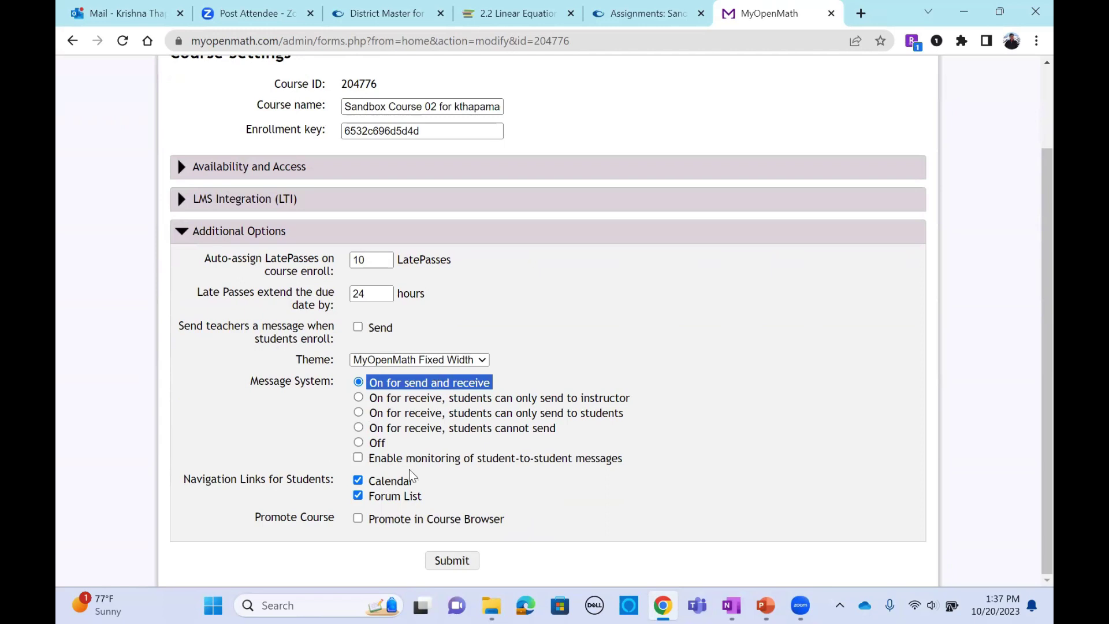
{"action": "triple_click", "coordinate": [390, 497]}
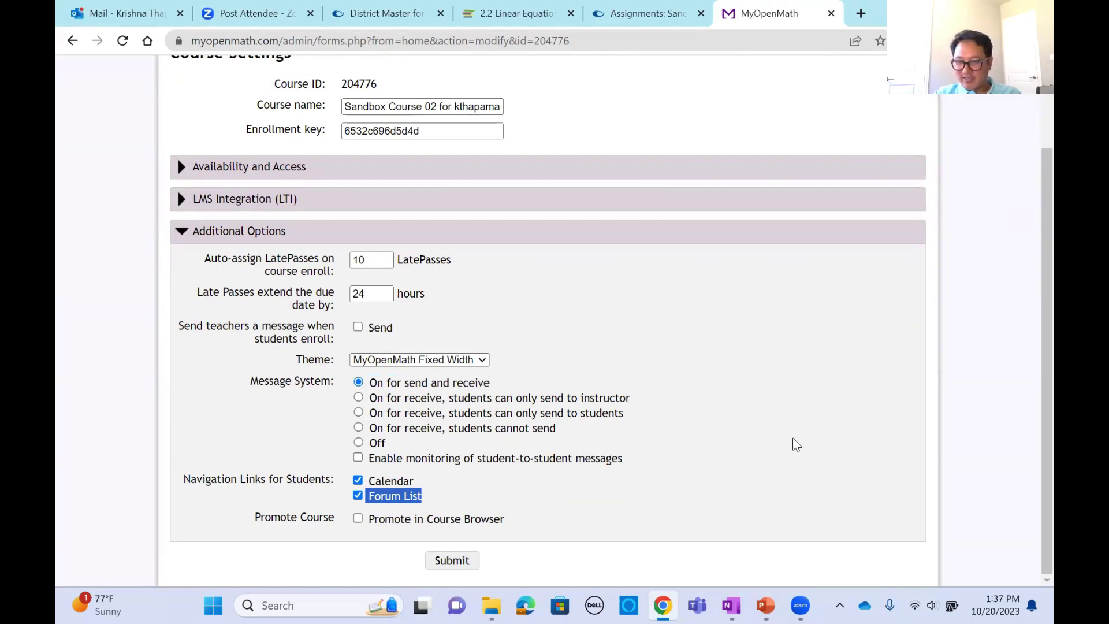
- Submit the course settings form and open Sandbox Course 02 from the home page's course list
{"action": "left_click", "coordinate": [501, 500]}
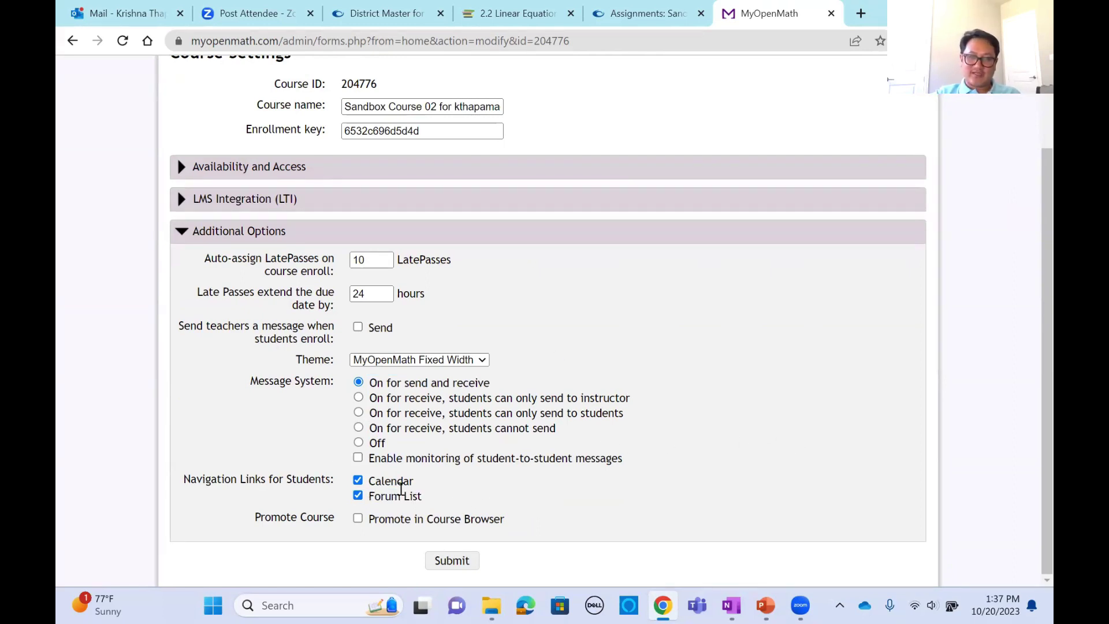
{"action": "triple_click", "coordinate": [427, 383]}
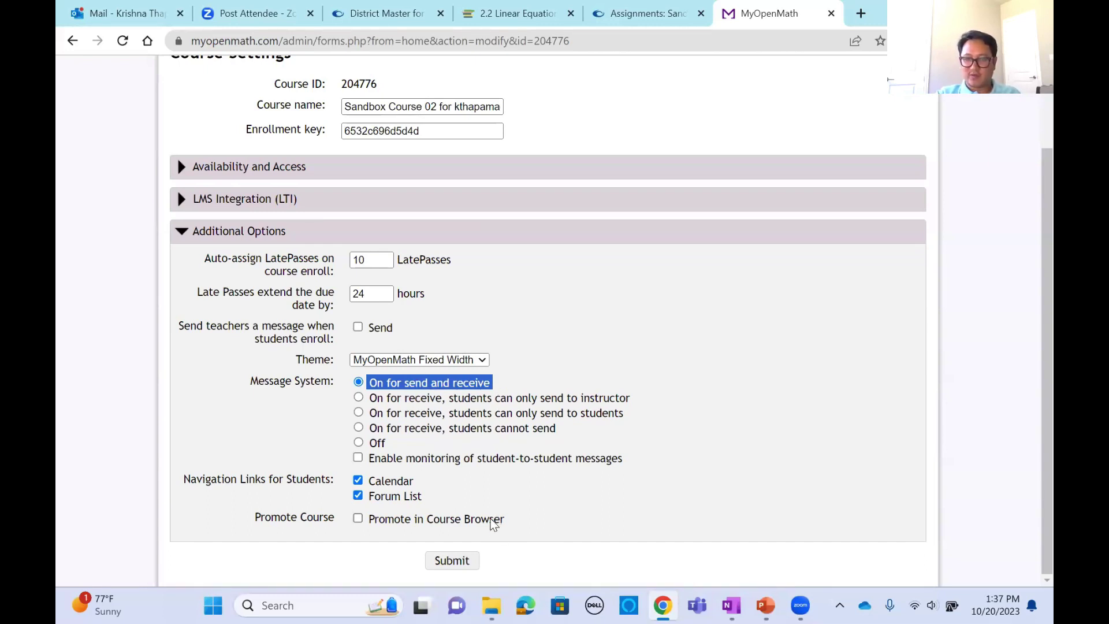
{"action": "left_click", "coordinate": [454, 562]}
{"action": "scroll", "coordinate": [273, 443], "scroll_direction": "down", "scroll_amount": 5}
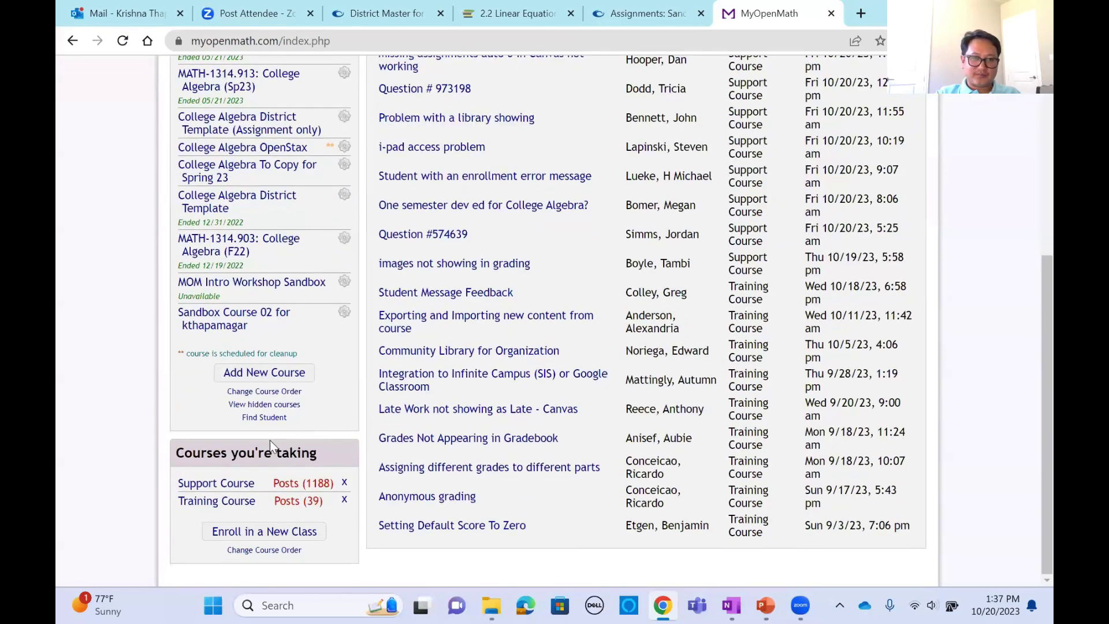
{"action": "left_click", "coordinate": [232, 319]}
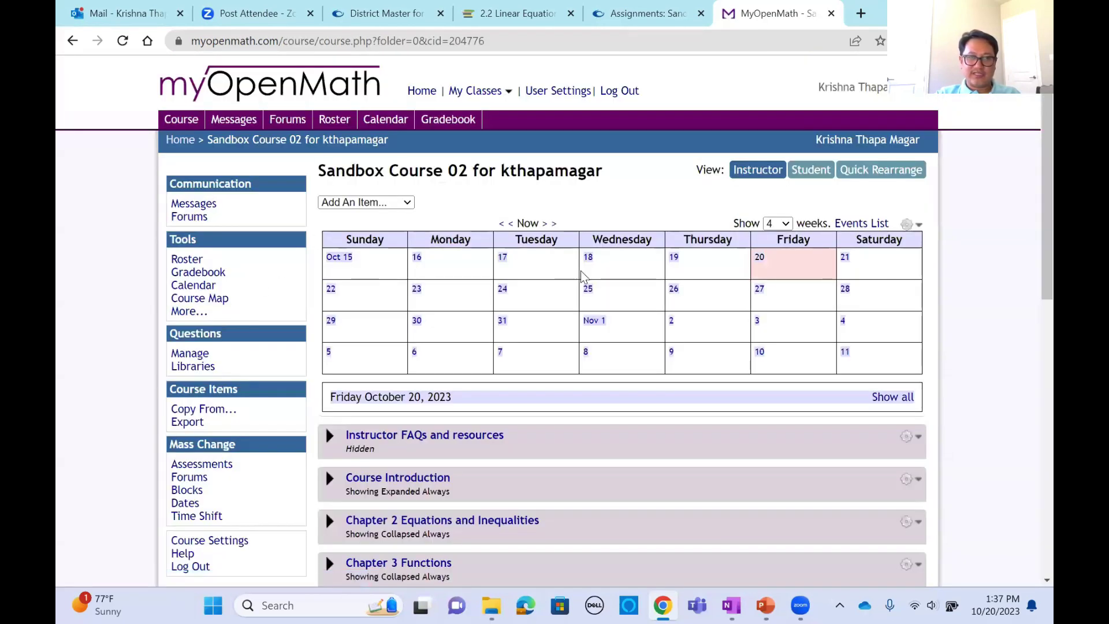
- Expand Chapter 2 Equations and Inequalities and its Section 2.6 Other Types of Equations on the course page
{"action": "scroll", "coordinate": [582, 276], "scroll_direction": "down", "scroll_amount": 4}
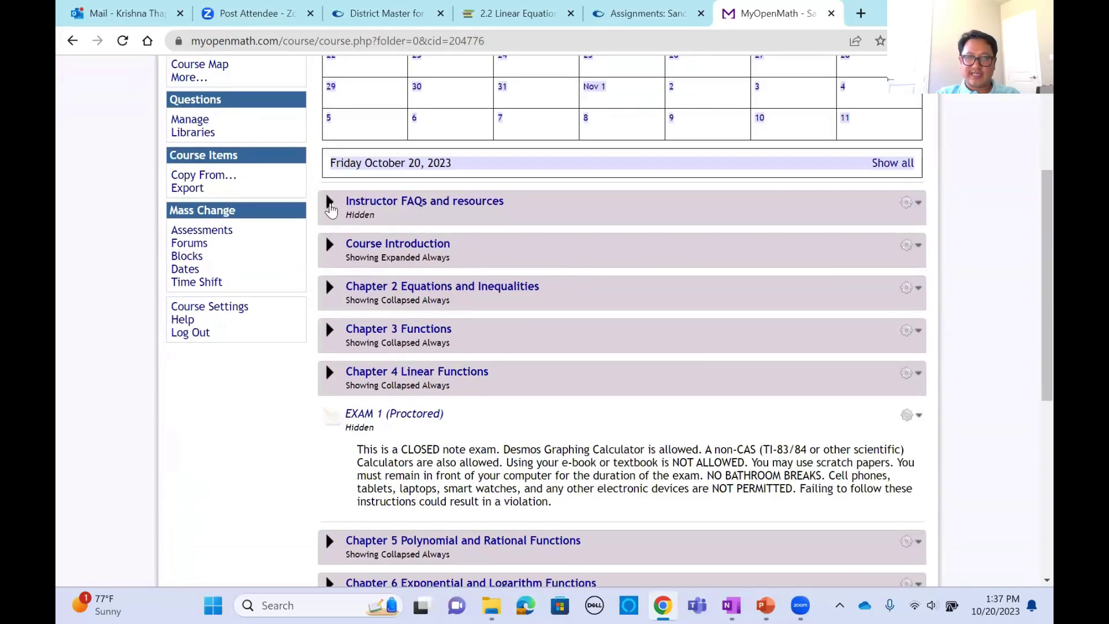
{"action": "scroll", "coordinate": [651, 239], "scroll_direction": "up", "scroll_amount": 4}
{"action": "scroll", "coordinate": [651, 243], "scroll_direction": "down", "scroll_amount": 7}
{"action": "scroll", "coordinate": [628, 311], "scroll_direction": "up", "scroll_amount": 7}
{"action": "scroll", "coordinate": [370, 215], "scroll_direction": "down", "scroll_amount": 6}
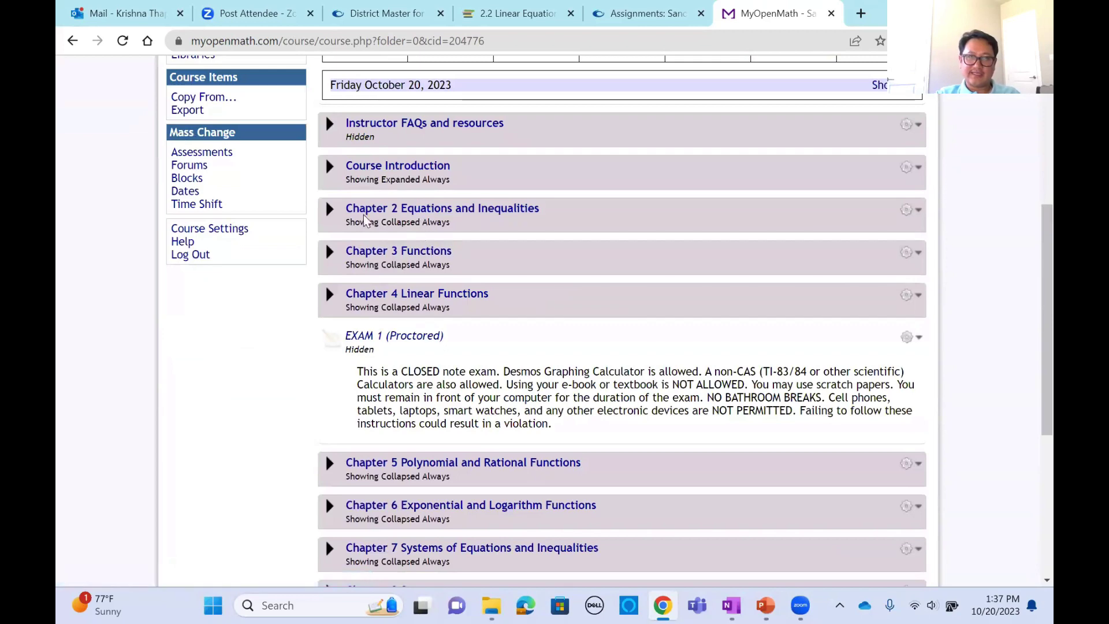
{"action": "left_click", "coordinate": [330, 209]}
{"action": "left_click", "coordinate": [373, 280]}
- Examine Section 2.6's overview pages, learning objectives, video lessons, video assignment and homework
{"action": "scroll", "coordinate": [534, 198], "scroll_direction": "down", "scroll_amount": 4}
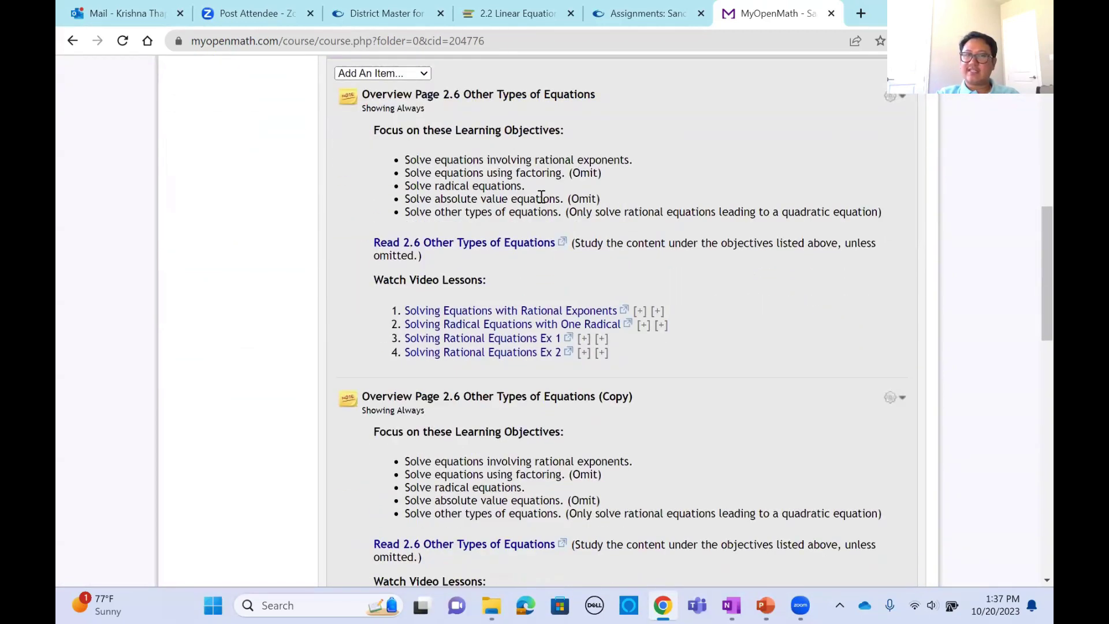
{"action": "scroll", "coordinate": [598, 206], "scroll_direction": "down", "scroll_amount": 4}
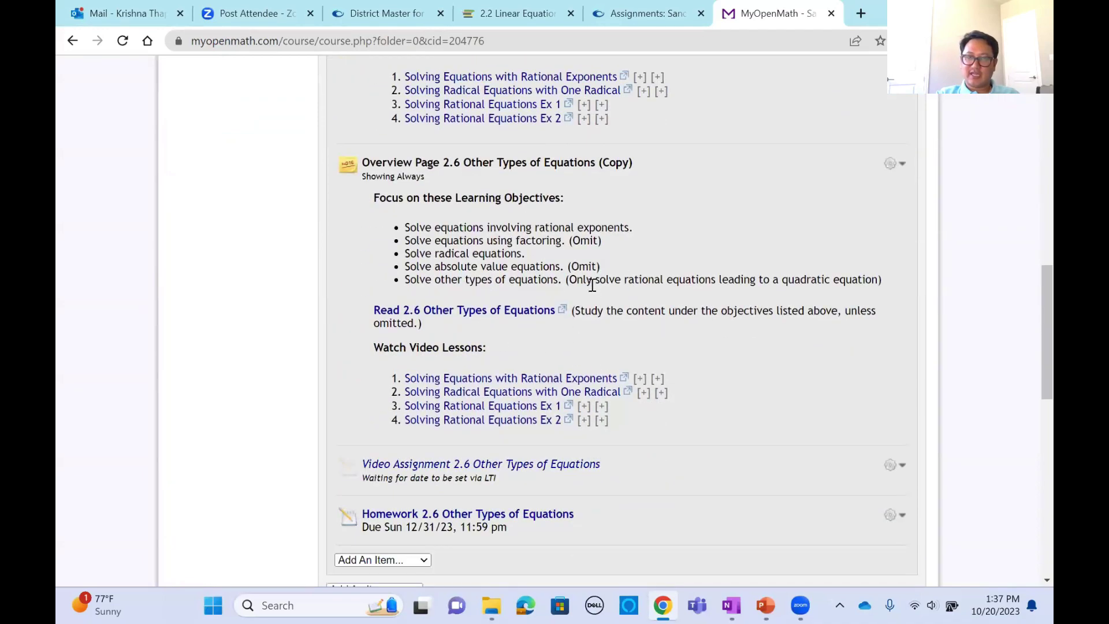
{"action": "scroll", "coordinate": [592, 288], "scroll_direction": "up", "scroll_amount": 7}
{"action": "scroll", "coordinate": [586, 430], "scroll_direction": "down", "scroll_amount": 5}
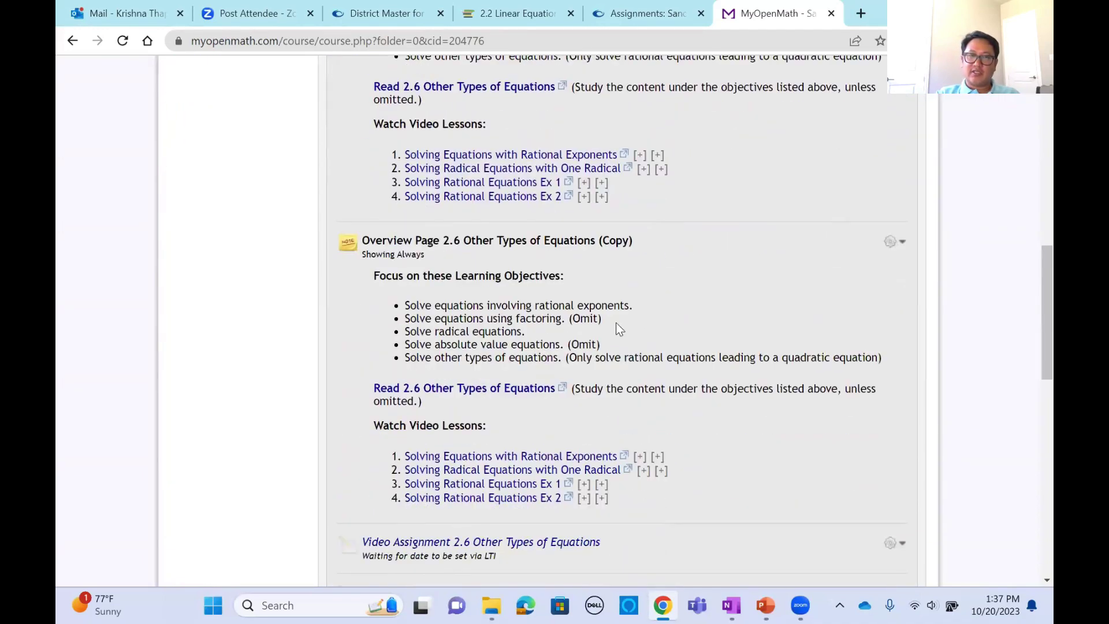
{"action": "scroll", "coordinate": [602, 345], "scroll_direction": "up", "scroll_amount": 5}
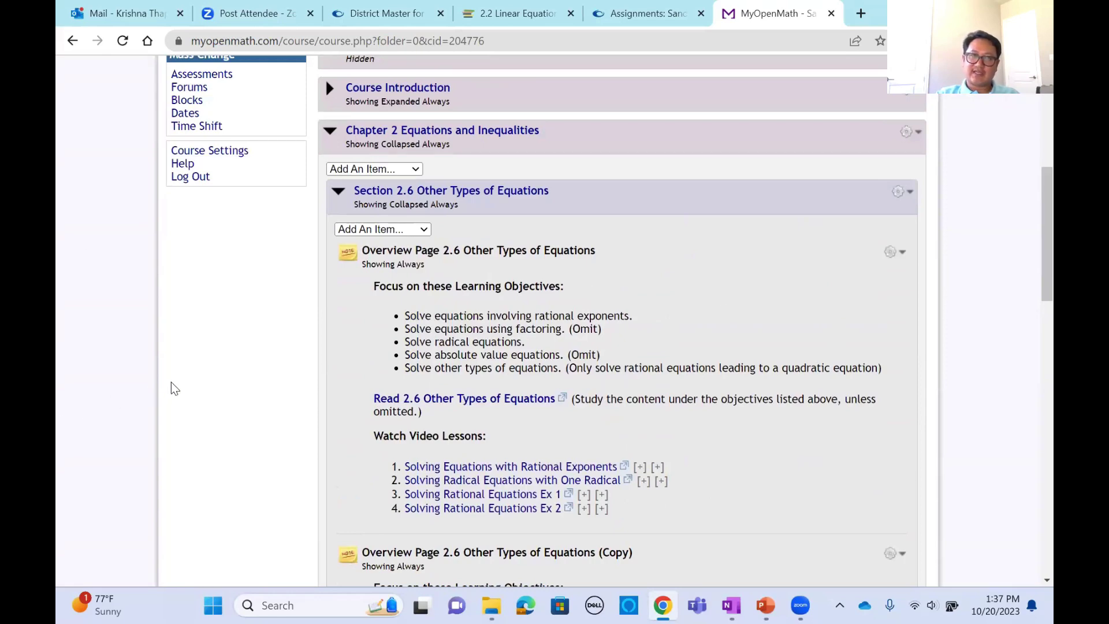
{"action": "scroll", "coordinate": [586, 306], "scroll_direction": "down", "scroll_amount": 3}
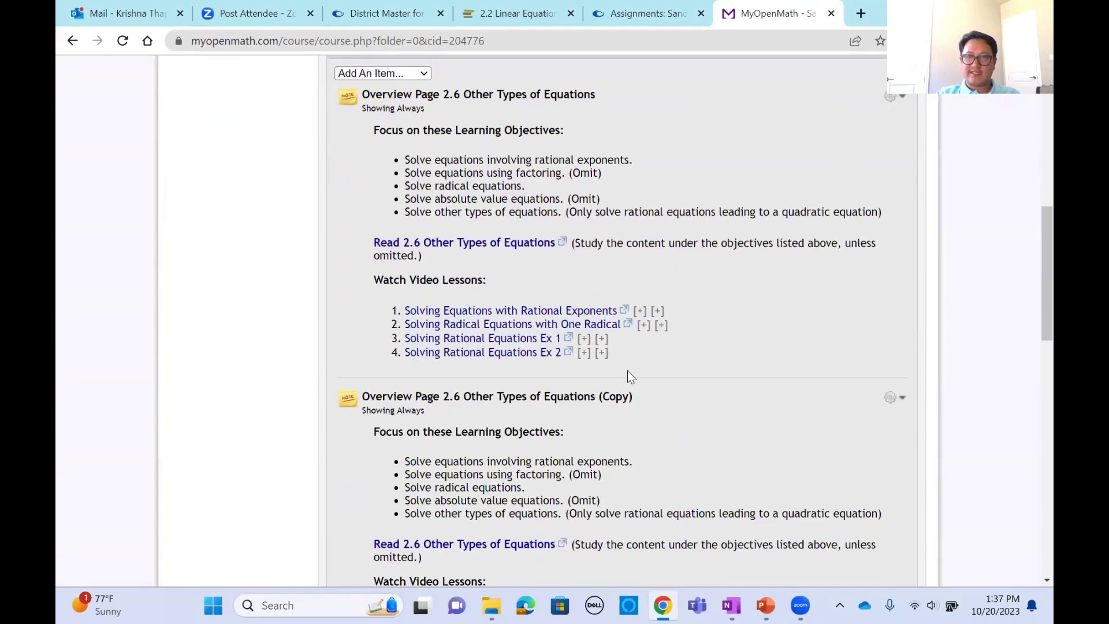
{"action": "scroll", "coordinate": [716, 297], "scroll_direction": "down", "scroll_amount": 3}
{"action": "scroll", "coordinate": [515, 104], "scroll_direction": "up", "scroll_amount": 3}
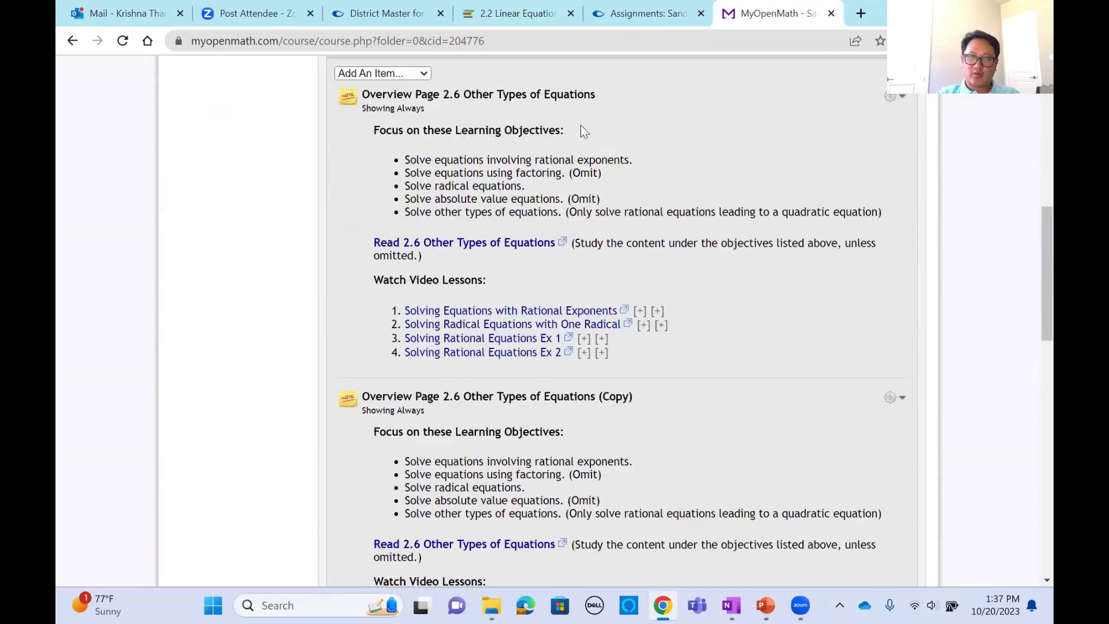
{"action": "scroll", "coordinate": [715, 322], "scroll_direction": "down", "scroll_amount": 4}
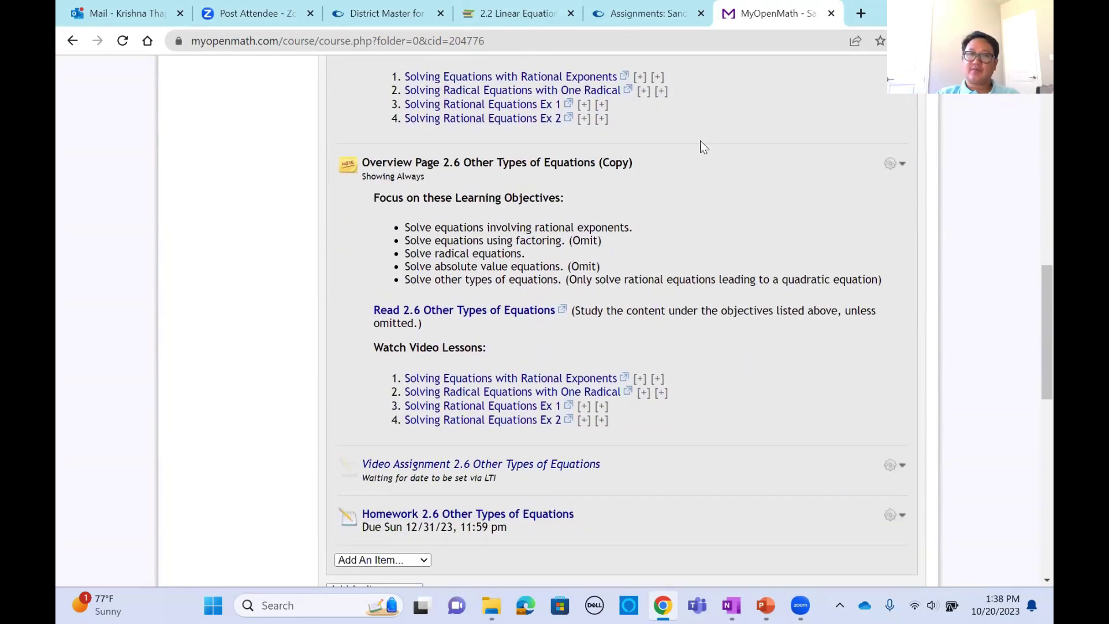
{"action": "scroll", "coordinate": [702, 178], "scroll_direction": "up", "scroll_amount": 2}
{"action": "scroll", "coordinate": [702, 178], "scroll_direction": "down", "scroll_amount": 3}
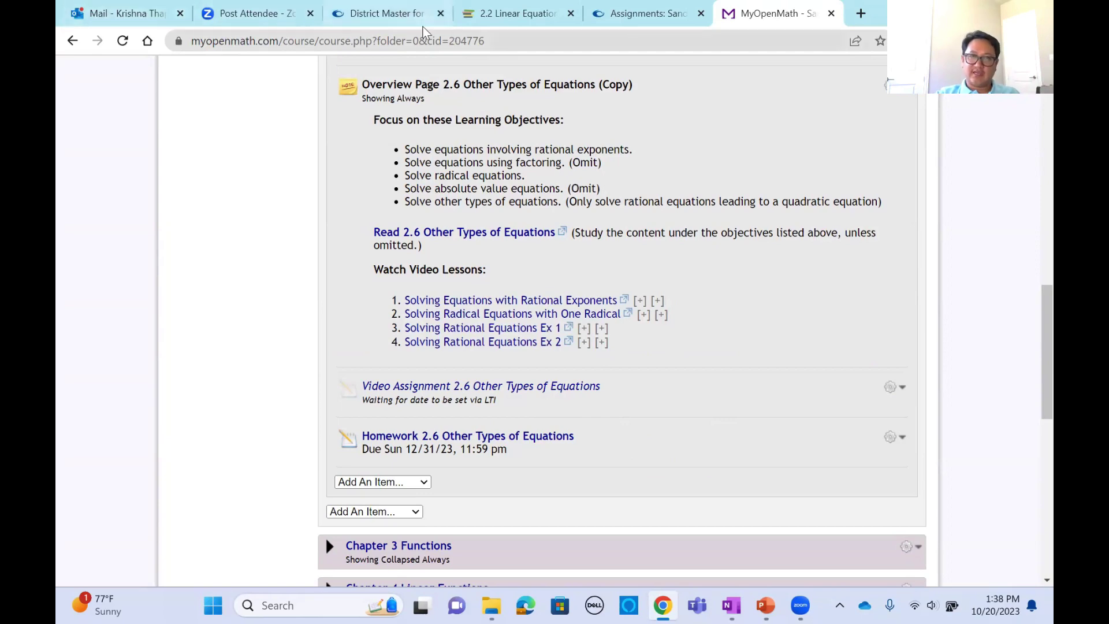
- Switch to the Canvas sandbox course's assignments, expand the Homework group and open Homework 3.1 Functions and Function Notation
{"action": "left_click", "coordinate": [378, 17]}
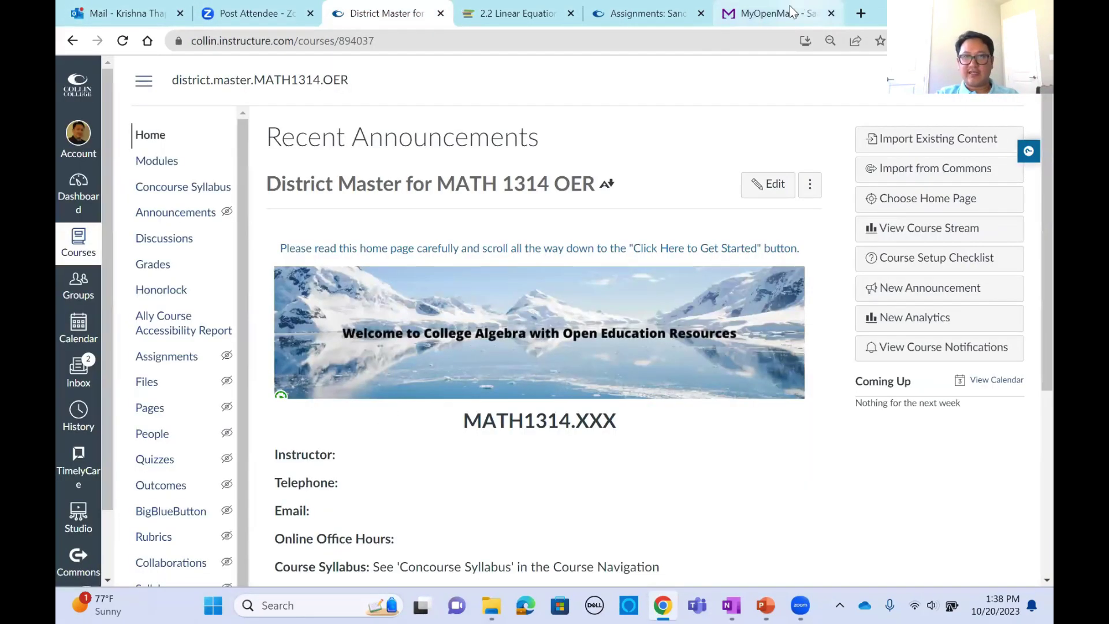
{"action": "left_click", "coordinate": [644, 13]}
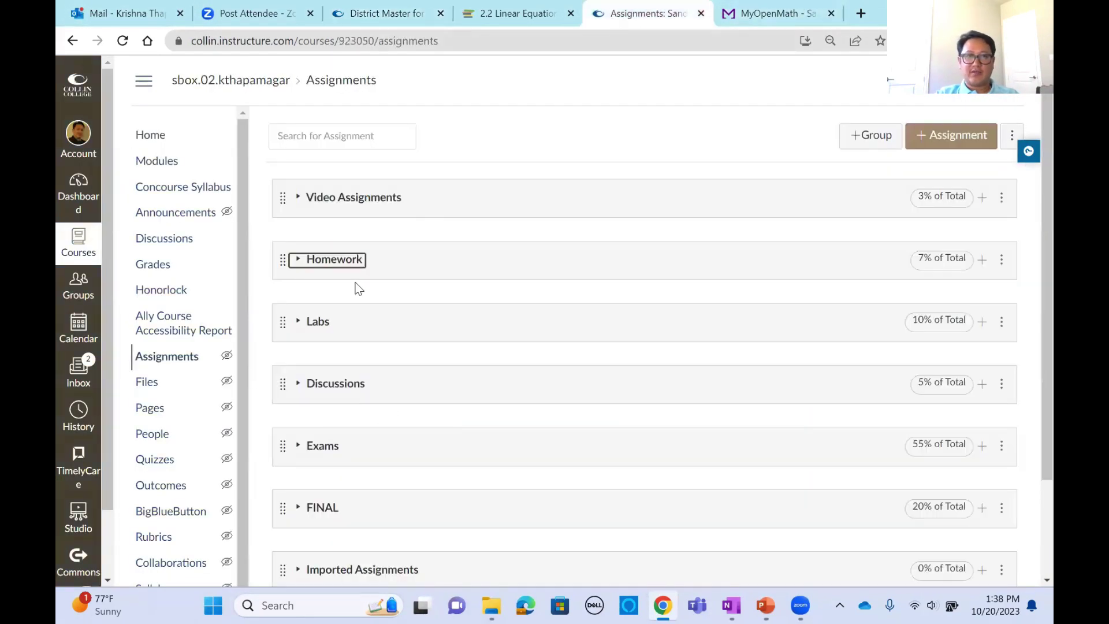
{"action": "left_click", "coordinate": [174, 357]}
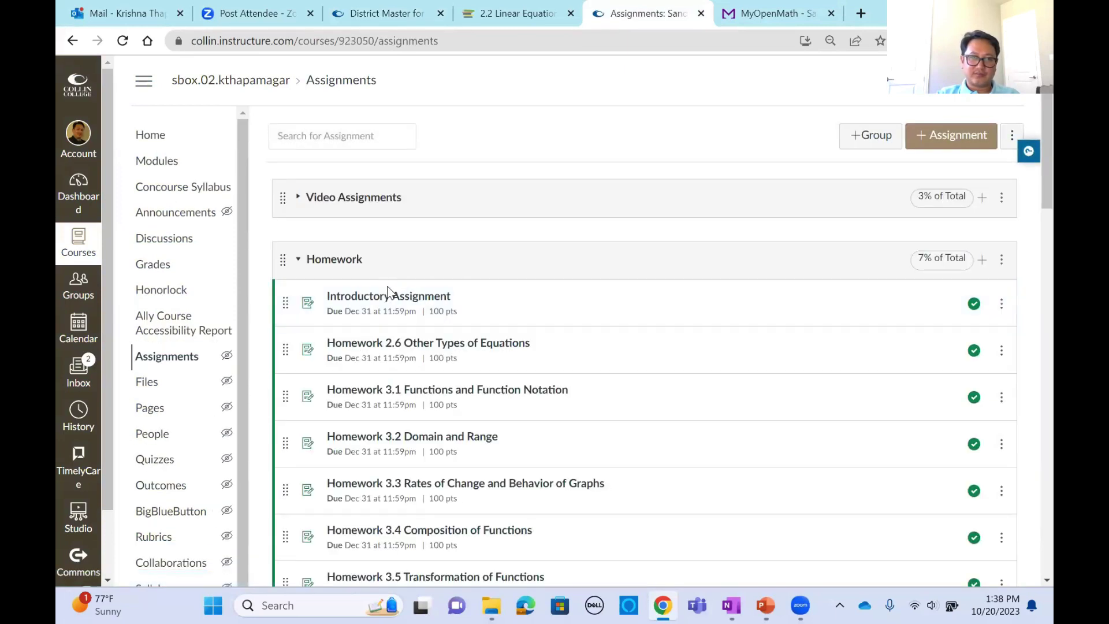
{"action": "left_click", "coordinate": [513, 391]}
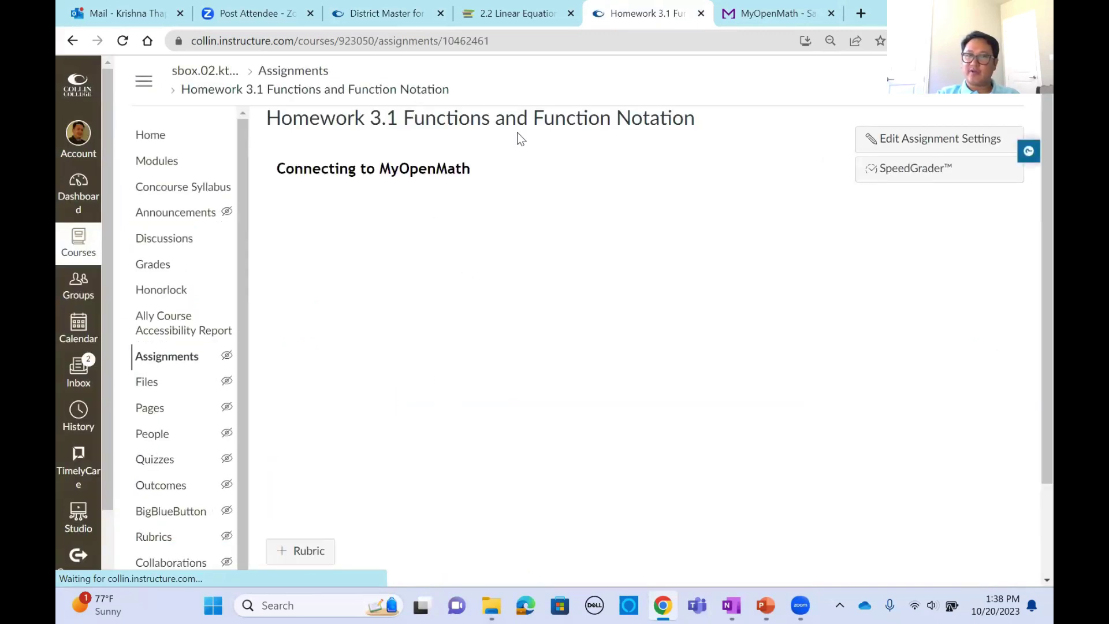
{"action": "left_click", "coordinate": [298, 284]}
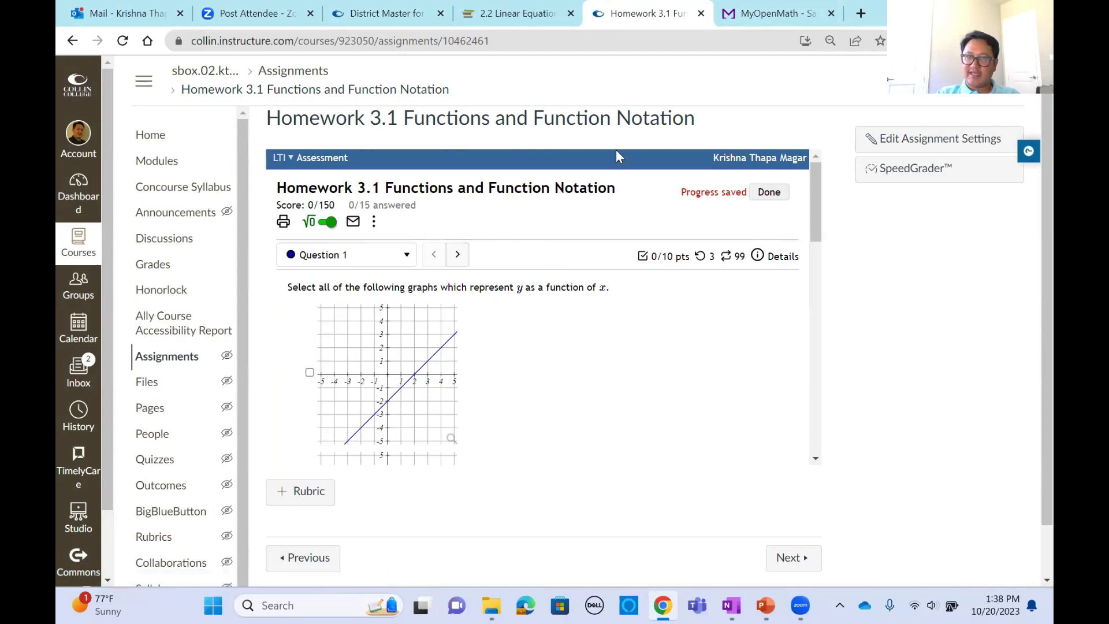
- Return to the MyOpenMath course, expand Chapter 3 Functions and Section 3.1, and locate Homework 3.1
{"action": "left_click", "coordinate": [781, 17]}
{"action": "scroll", "coordinate": [508, 360], "scroll_direction": "down", "scroll_amount": 1}
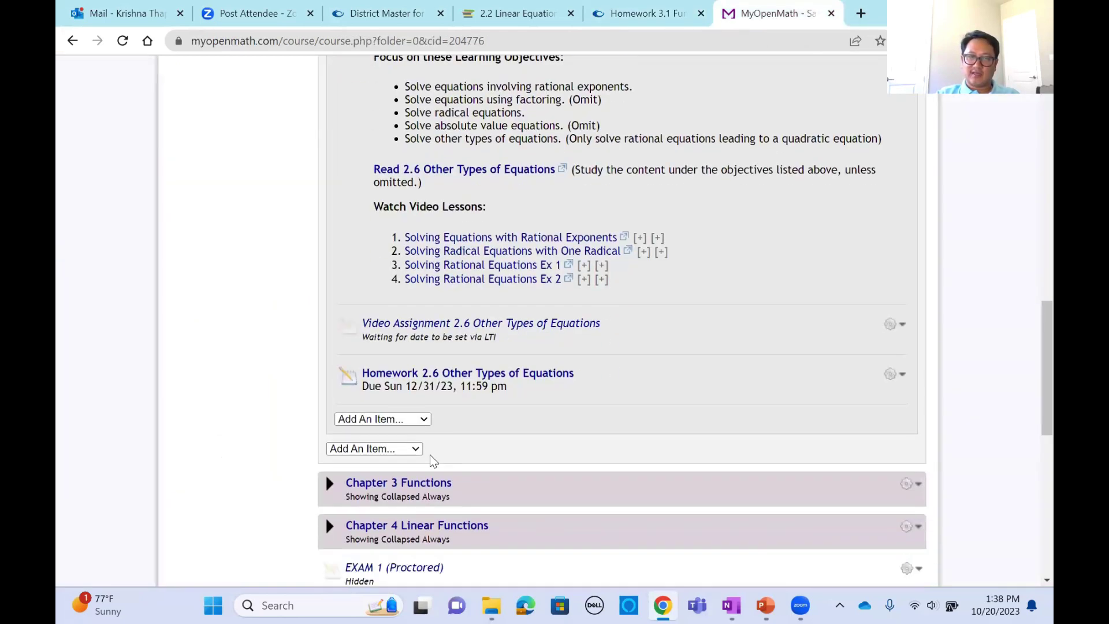
{"action": "left_click", "coordinate": [398, 465]}
{"action": "scroll", "coordinate": [469, 257], "scroll_direction": "down", "scroll_amount": 5}
{"action": "left_click", "coordinate": [354, 222]}
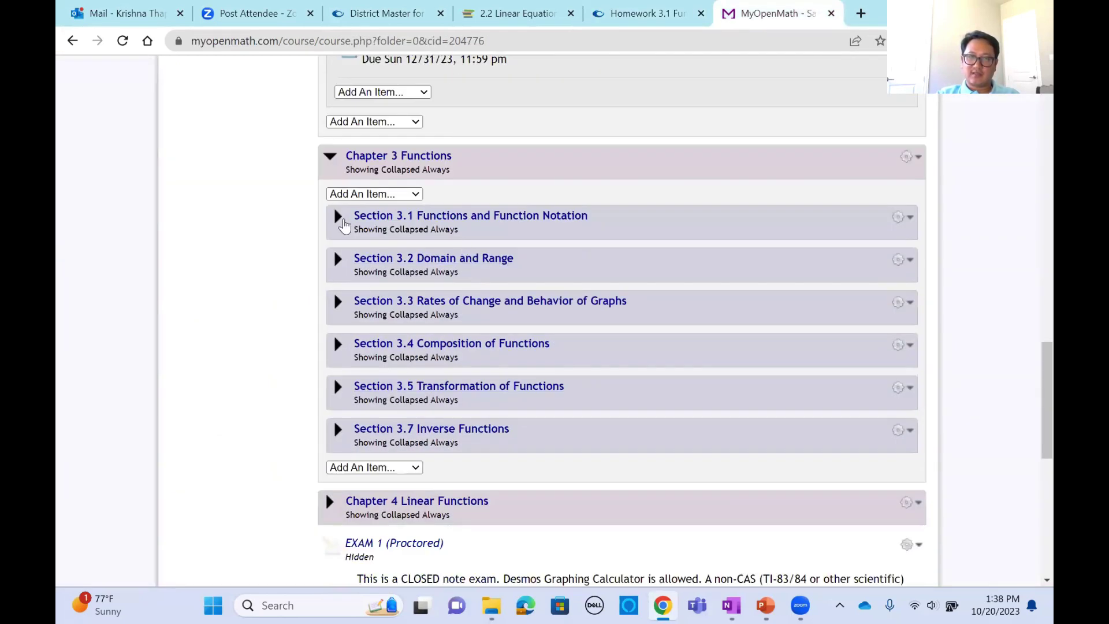
{"action": "scroll", "coordinate": [507, 271], "scroll_direction": "down", "scroll_amount": 3}
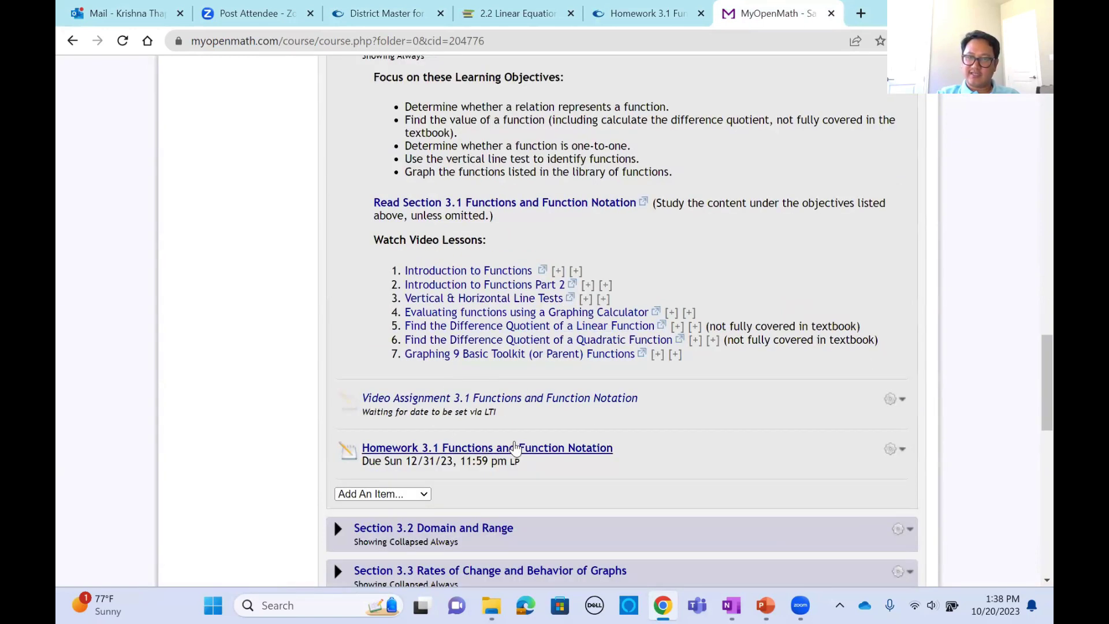
- Switch back to Homework 3.1 in Canvas and look over how its embedded questions are displayed
{"action": "left_click", "coordinate": [451, 449]}
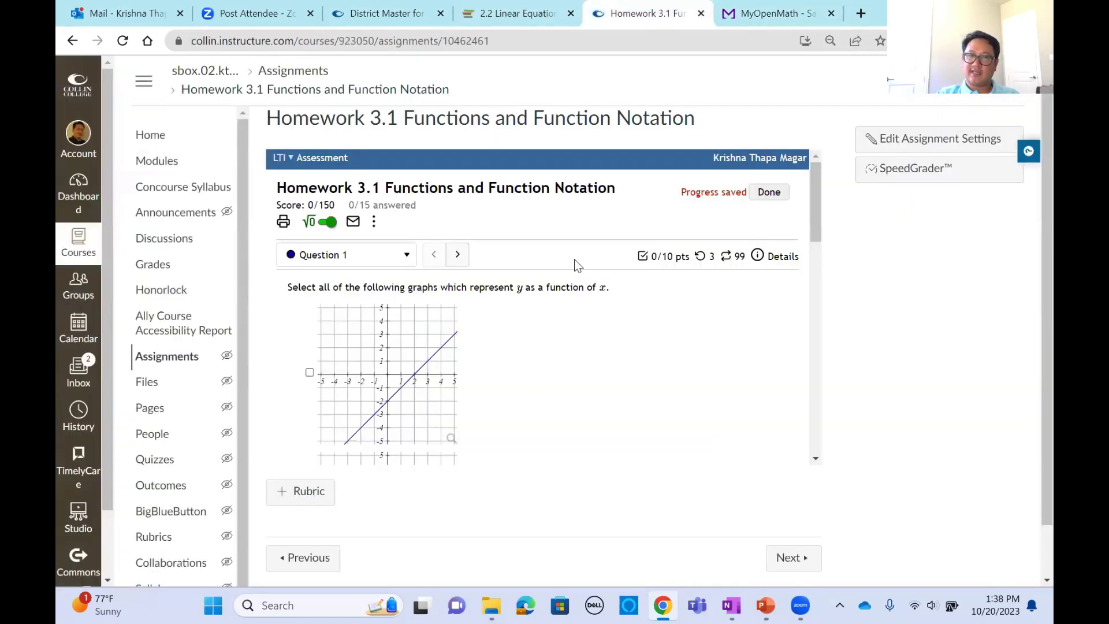
{"action": "scroll", "coordinate": [632, 312], "scroll_direction": "down", "scroll_amount": 4}
{"action": "scroll", "coordinate": [632, 312], "scroll_direction": "up", "scroll_amount": 4}
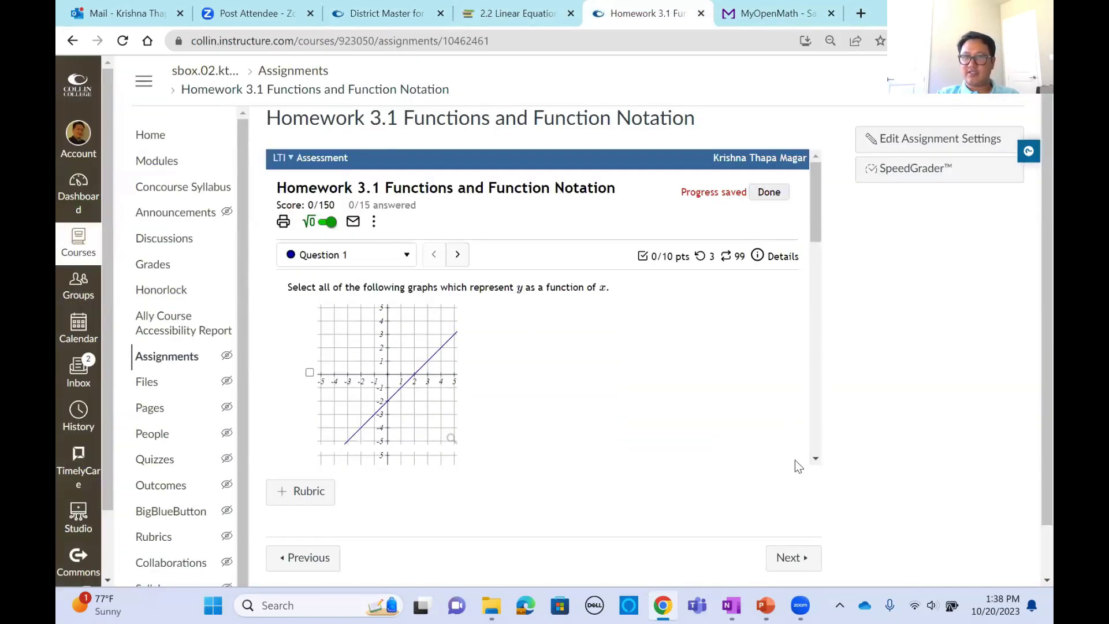
{"action": "scroll", "coordinate": [594, 295], "scroll_direction": "down", "scroll_amount": 5}
{"action": "scroll", "coordinate": [614, 299], "scroll_direction": "up", "scroll_amount": 4}
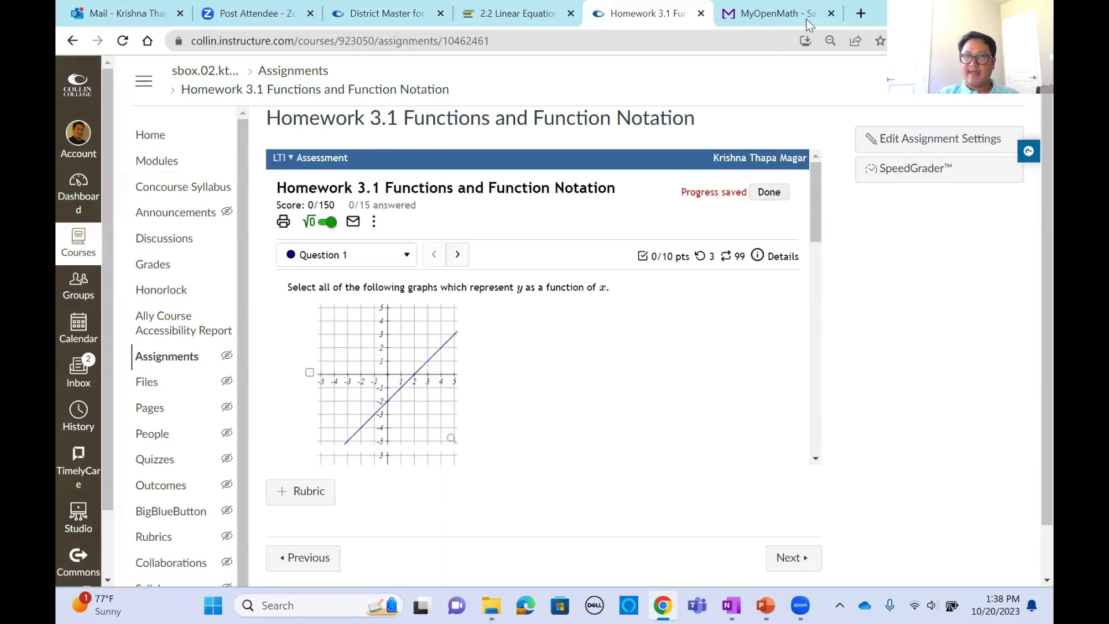
- Return to MyOpenMath and open the settings of the Homework 3.1 Functions and Function Notation assessment
{"action": "left_click", "coordinate": [786, 15]}
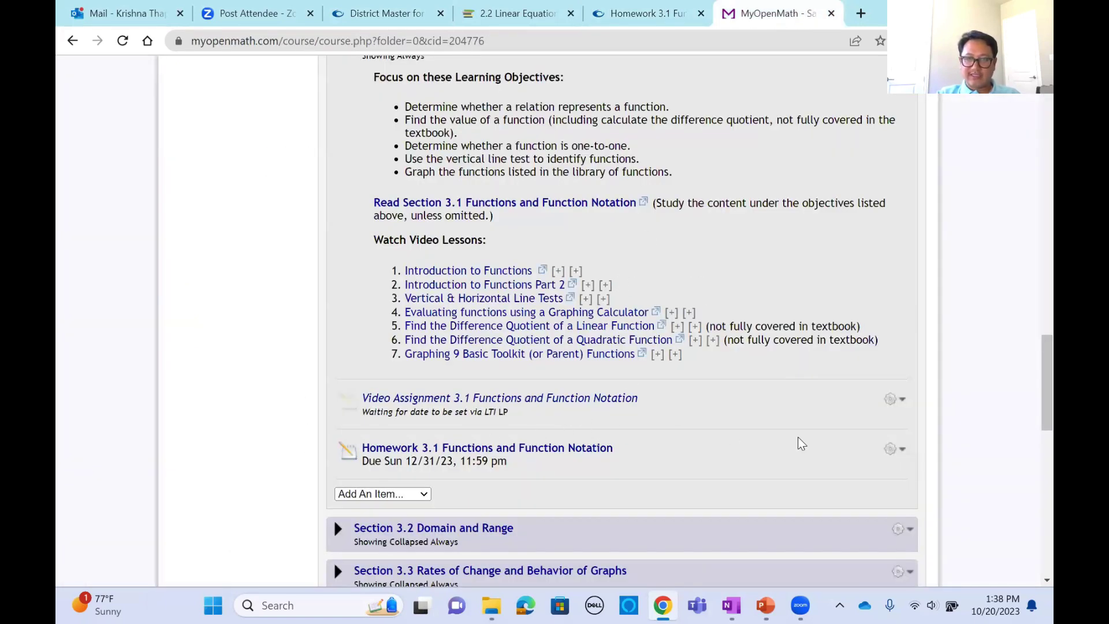
{"action": "scroll", "coordinate": [750, 444], "scroll_direction": "down", "scroll_amount": 3}
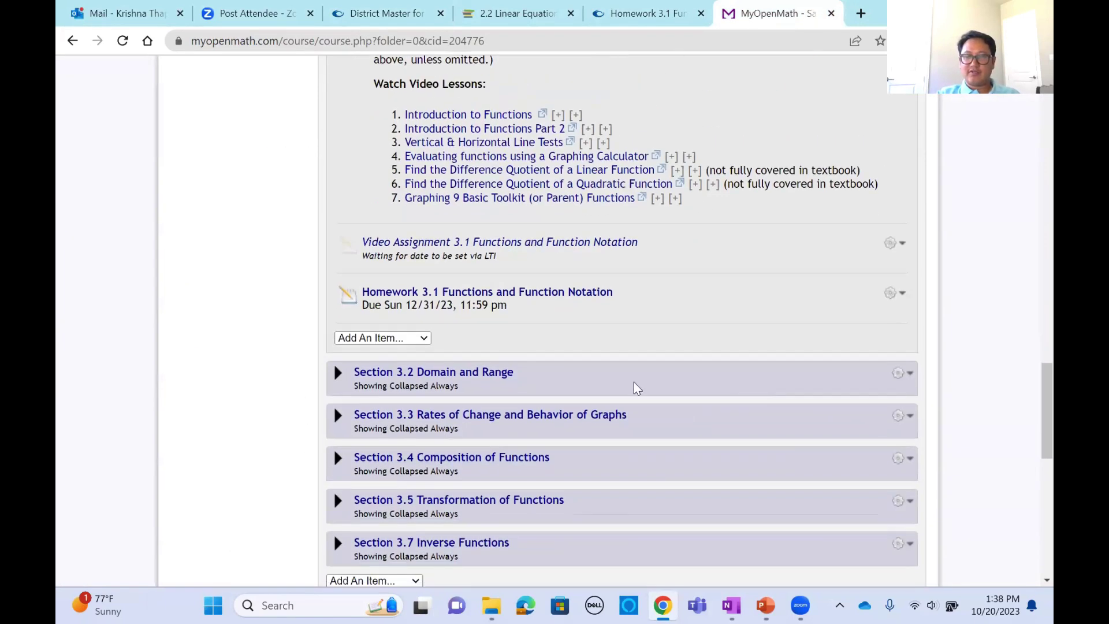
{"action": "left_click", "coordinate": [902, 296]}
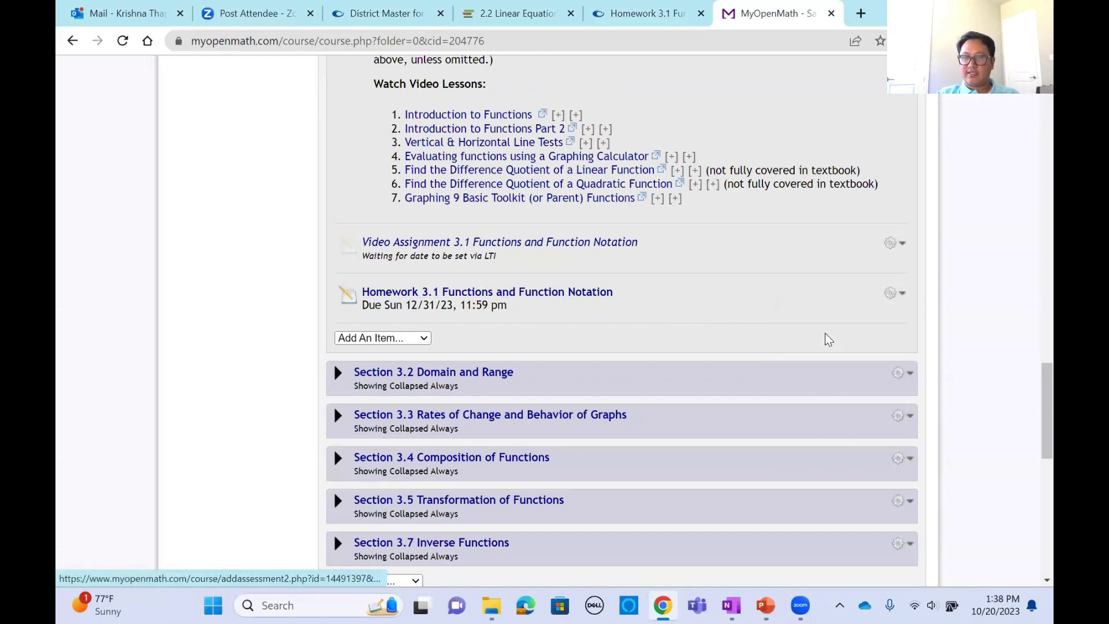
{"action": "left_click", "coordinate": [825, 334]}
- Review Homework 3.1's dates, practice mode and Core Options, including the available display styles, without changing anything
{"action": "scroll", "coordinate": [121, 267], "scroll_direction": "down", "scroll_amount": 13}
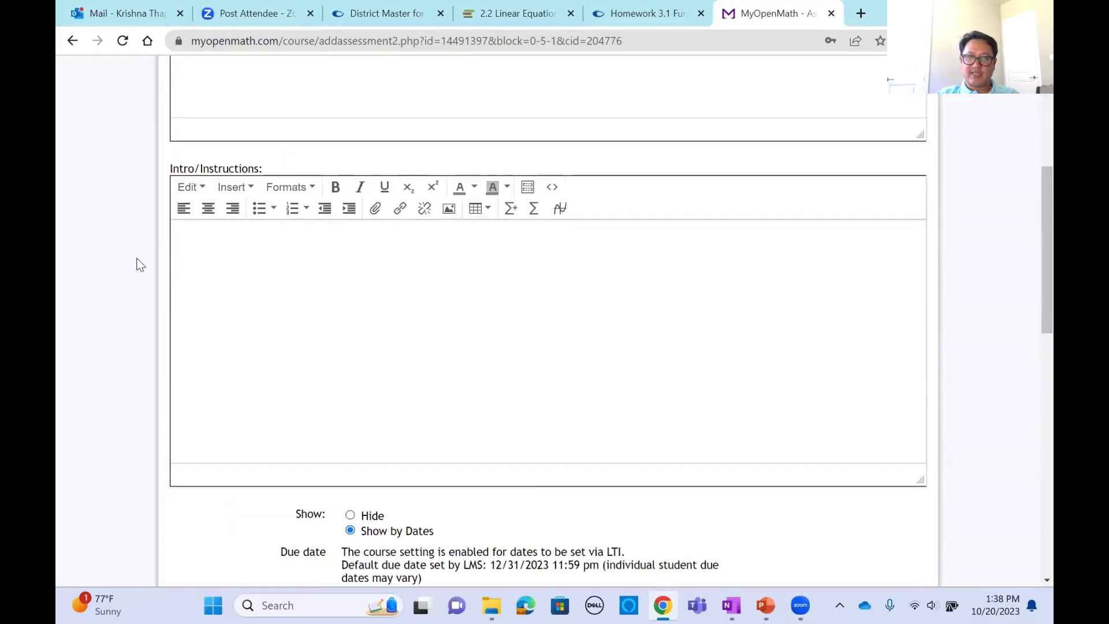
{"action": "scroll", "coordinate": [143, 261], "scroll_direction": "down", "scroll_amount": 2}
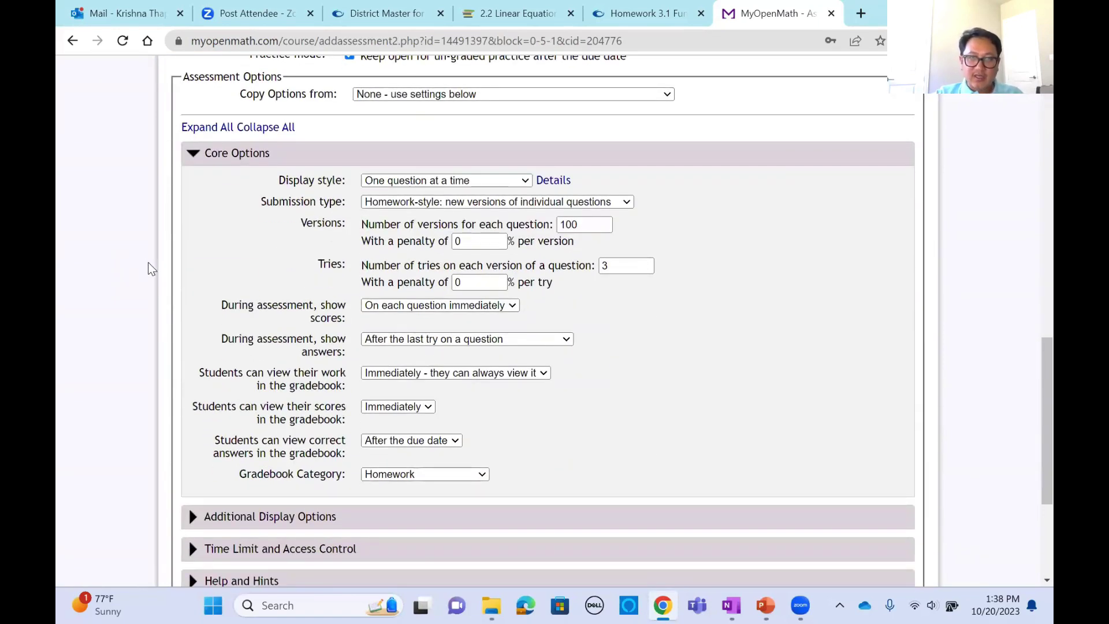
{"action": "scroll", "coordinate": [148, 265], "scroll_direction": "up", "scroll_amount": 2}
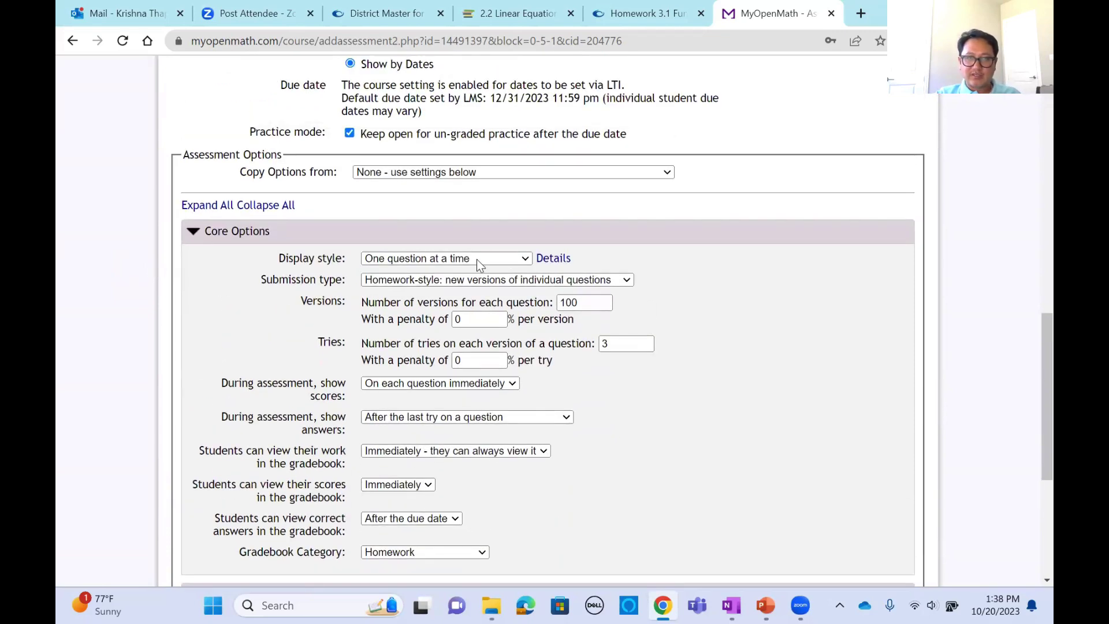
{"action": "left_click", "coordinate": [507, 260]}
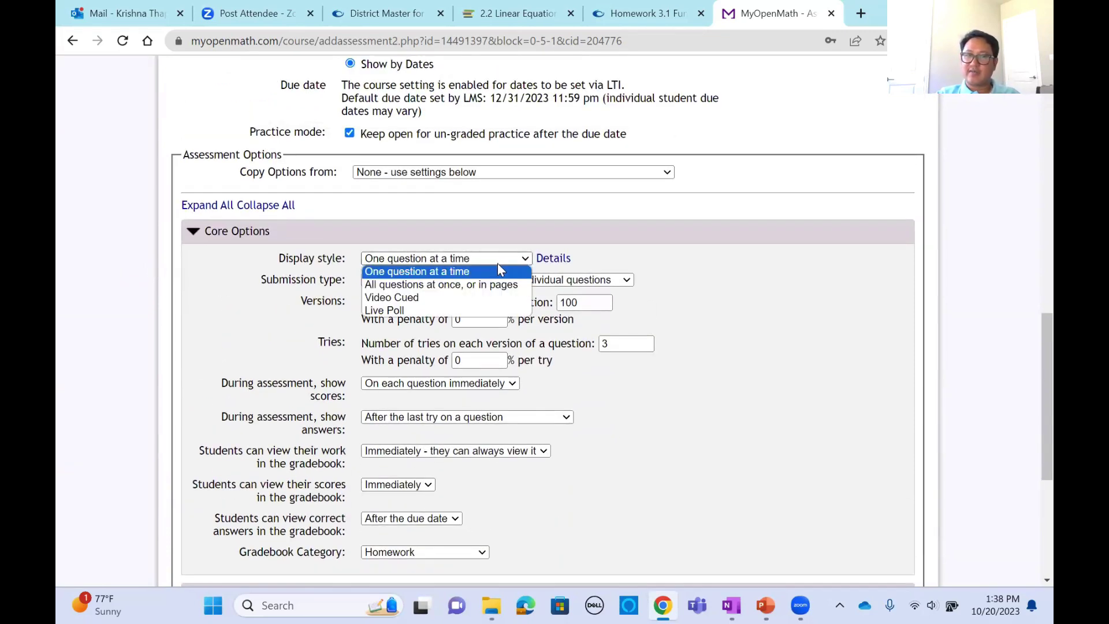
{"action": "left_click", "coordinate": [130, 200]}
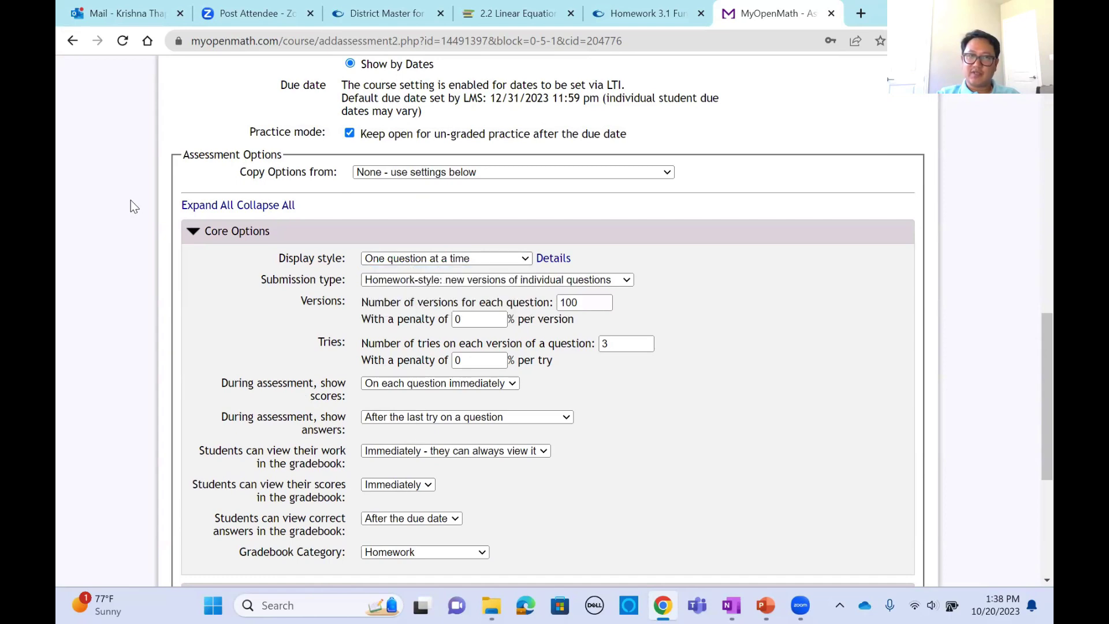
{"action": "scroll", "coordinate": [130, 200], "scroll_direction": "up", "scroll_amount": 6}
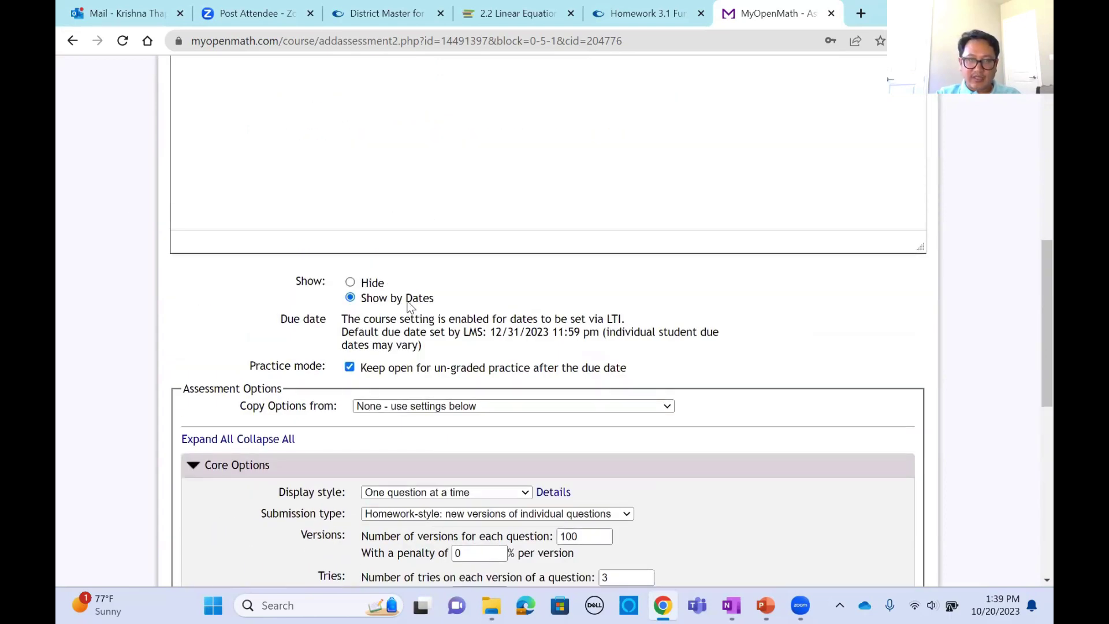
{"action": "scroll", "coordinate": [101, 243], "scroll_direction": "up", "scroll_amount": 3}
{"action": "scroll", "coordinate": [98, 238], "scroll_direction": "up", "scroll_amount": 3}
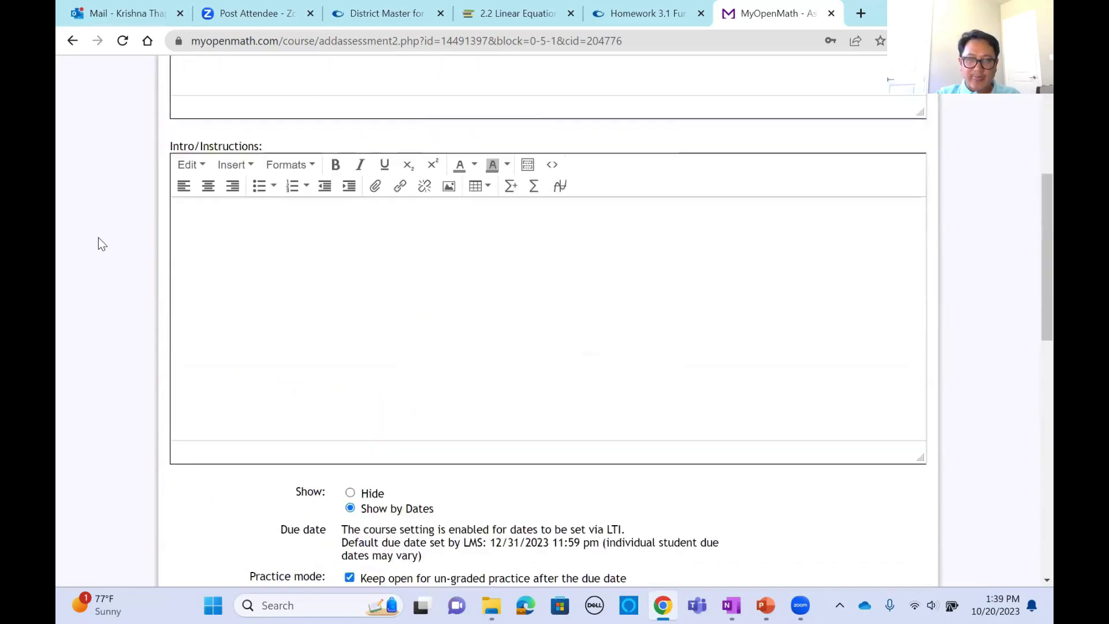
- Review Homework 3.1's Core Options, then expand and examine its Additional Display Options and Time Limit and Access Control settings
{"action": "scroll", "coordinate": [106, 238], "scroll_direction": "down", "scroll_amount": 12}
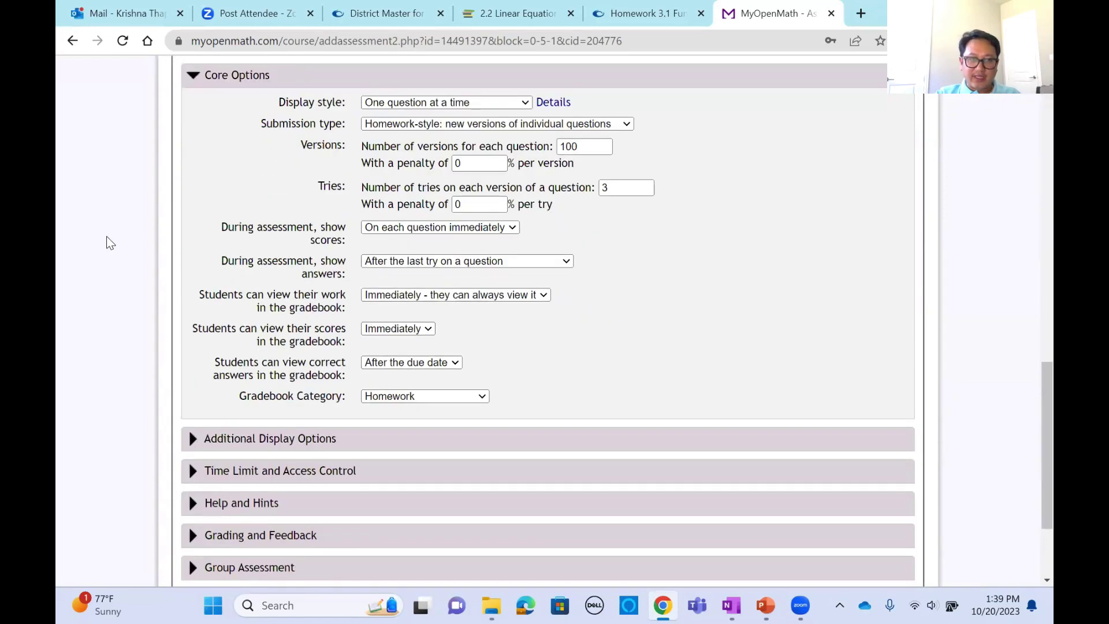
{"action": "scroll", "coordinate": [114, 263], "scroll_direction": "down", "scroll_amount": 3}
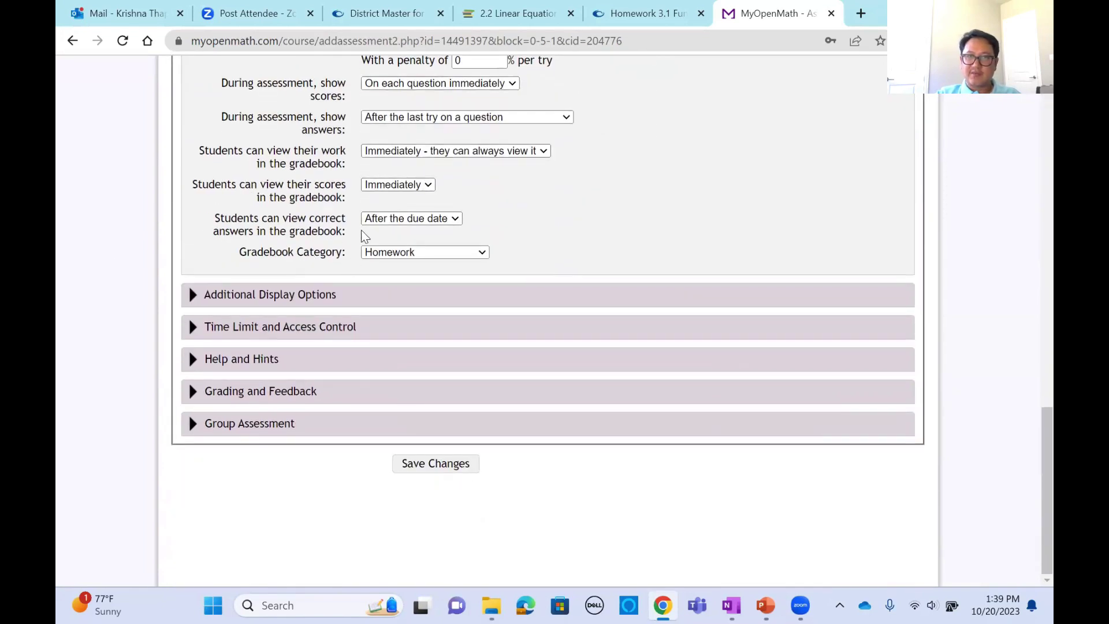
{"action": "left_click", "coordinate": [184, 295]}
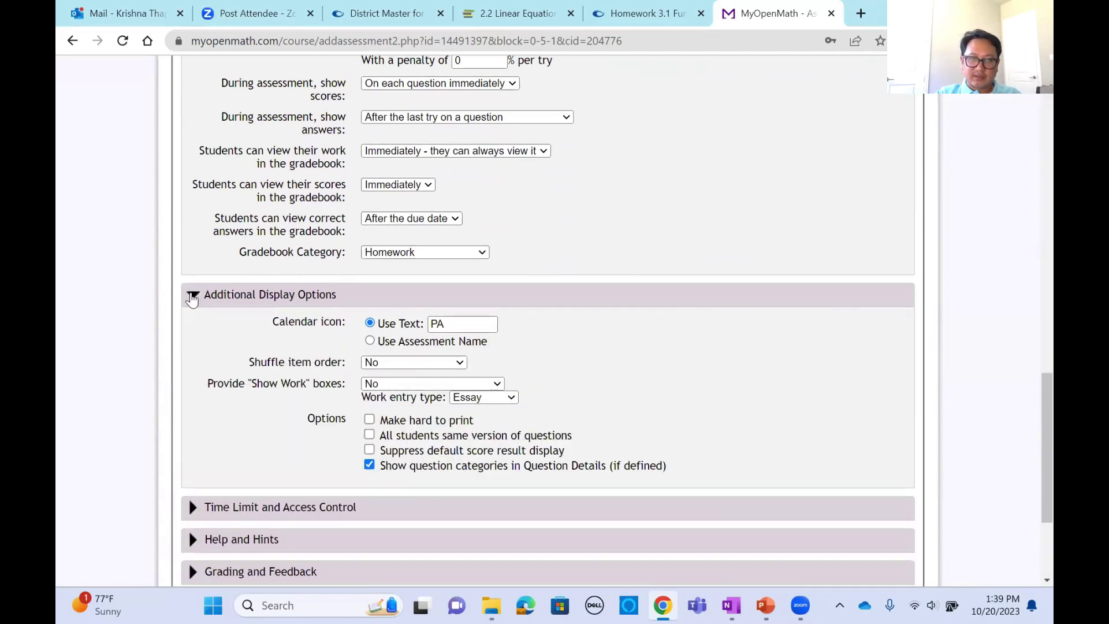
{"action": "scroll", "coordinate": [191, 323], "scroll_direction": "down", "scroll_amount": 3}
{"action": "left_click", "coordinate": [197, 352]}
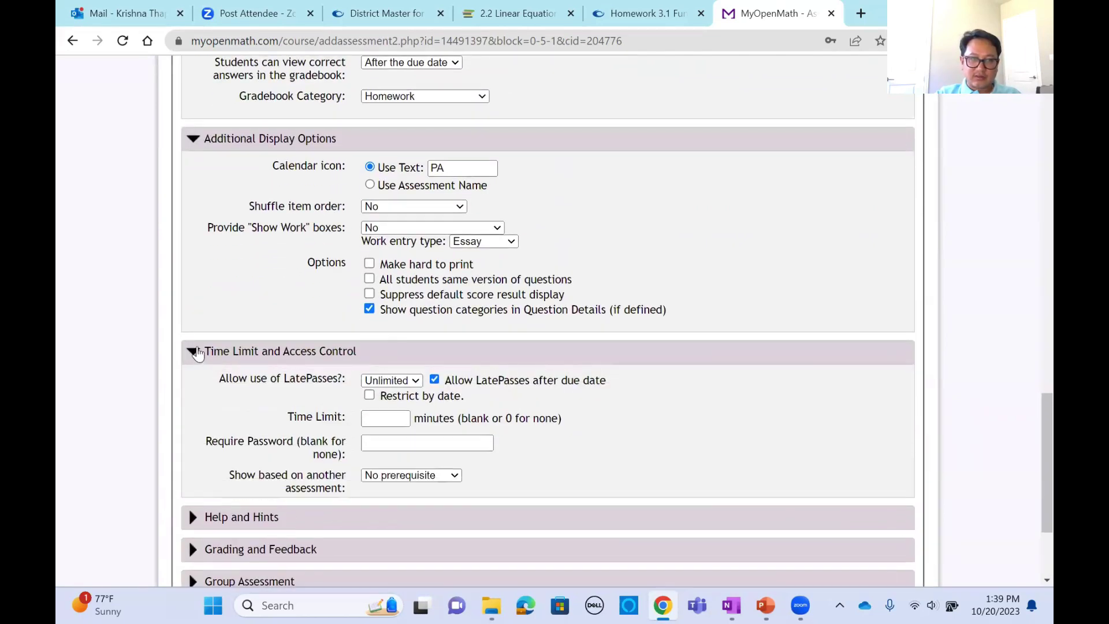
{"action": "scroll", "coordinate": [167, 326], "scroll_direction": "down", "scroll_amount": 3}
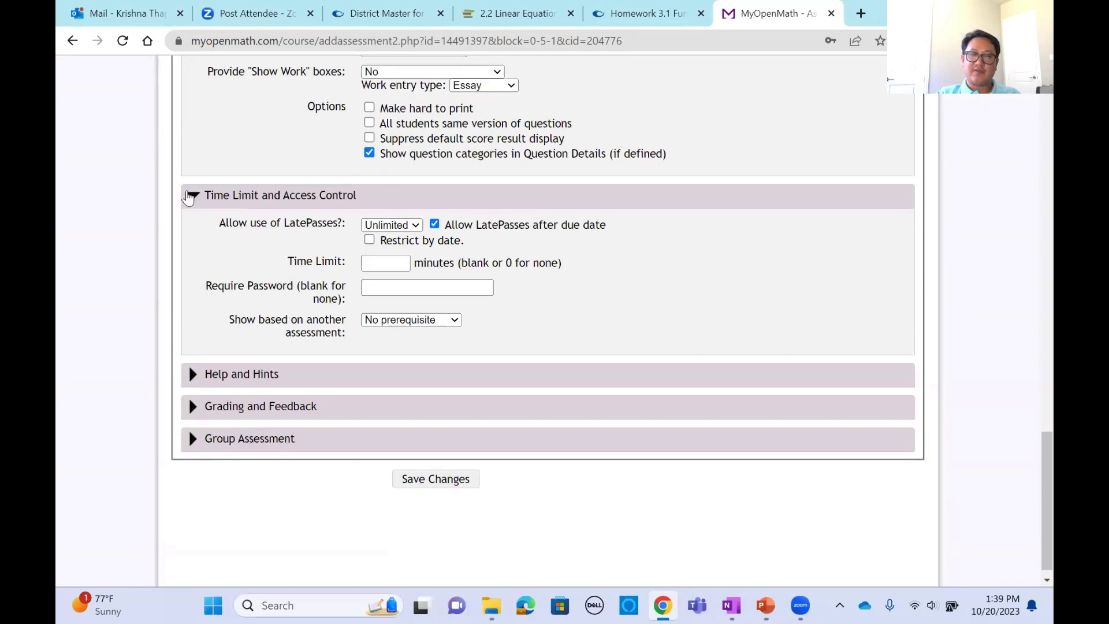
{"action": "scroll", "coordinate": [474, 173], "scroll_direction": "up", "scroll_amount": 6}
{"action": "scroll", "coordinate": [471, 173], "scroll_direction": "up", "scroll_amount": 6}
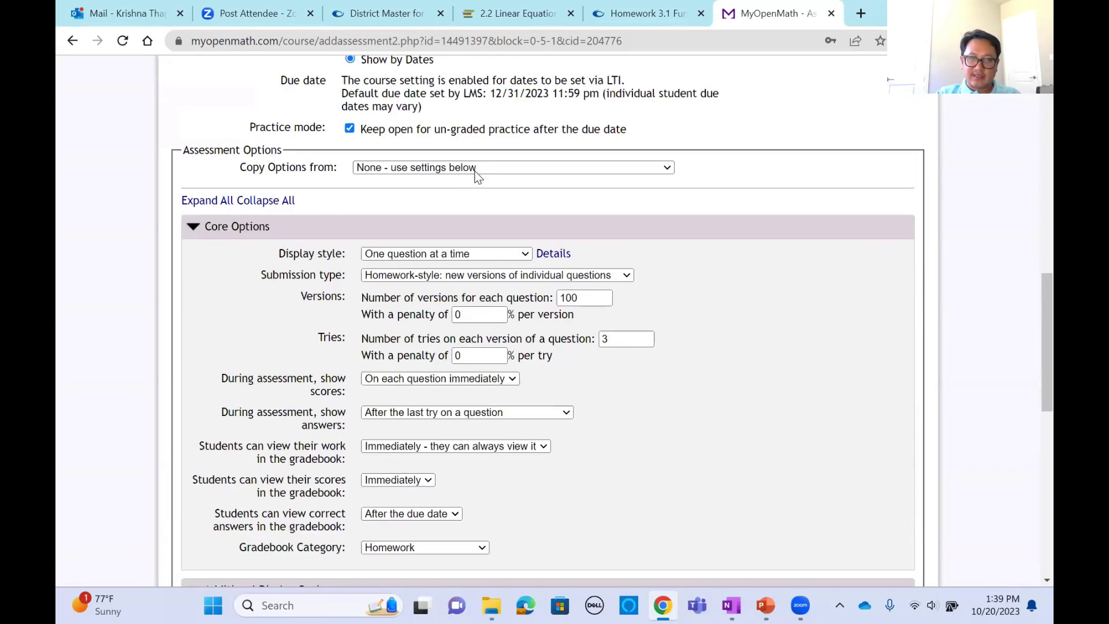
{"action": "scroll", "coordinate": [677, 320], "scroll_direction": "down", "scroll_amount": 6}
{"action": "scroll", "coordinate": [621, 362], "scroll_direction": "down", "scroll_amount": 4}
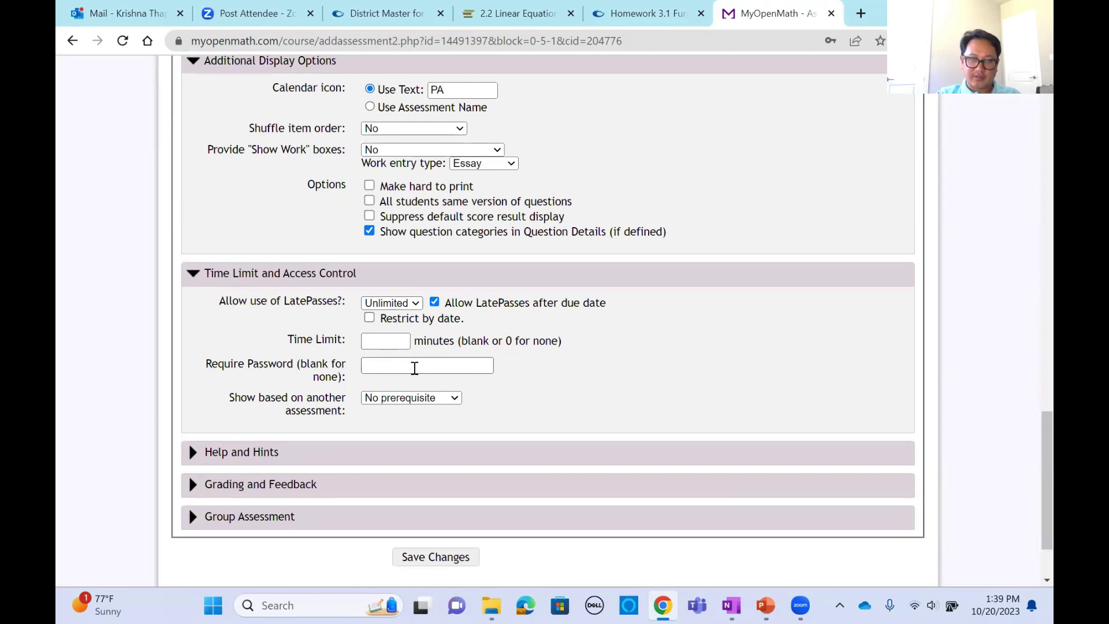
- Expand Help and Hints and examine the hint, video and "Ask question" link options, including the forum-posting requirement
{"action": "scroll", "coordinate": [134, 345], "scroll_direction": "down", "scroll_amount": 2}
{"action": "left_click", "coordinate": [194, 364]}
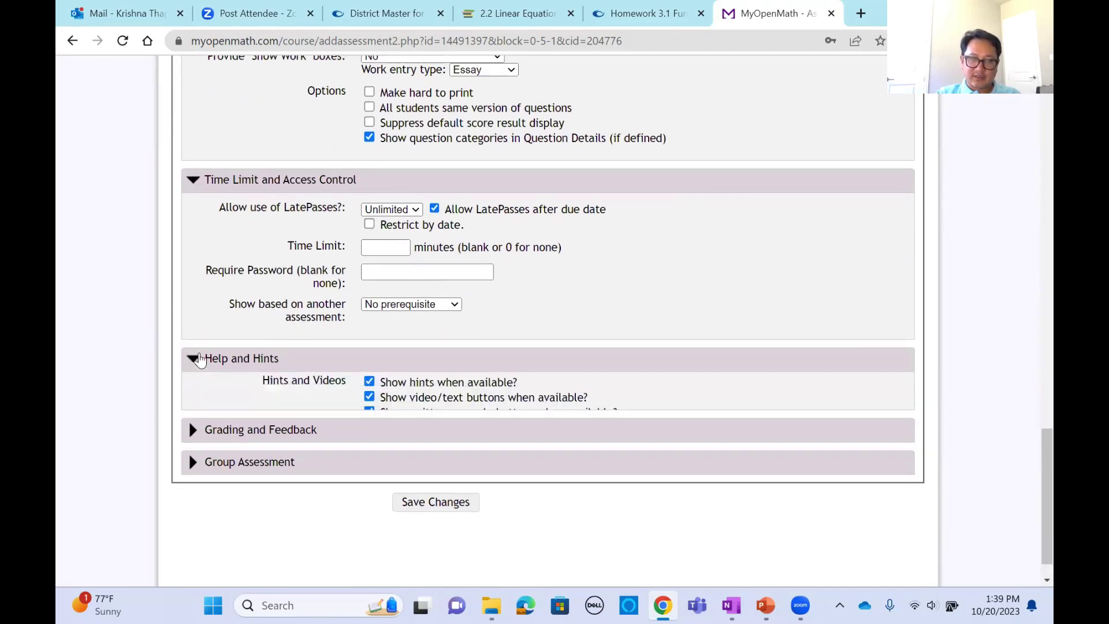
{"action": "scroll", "coordinate": [191, 315], "scroll_direction": "down", "scroll_amount": 3}
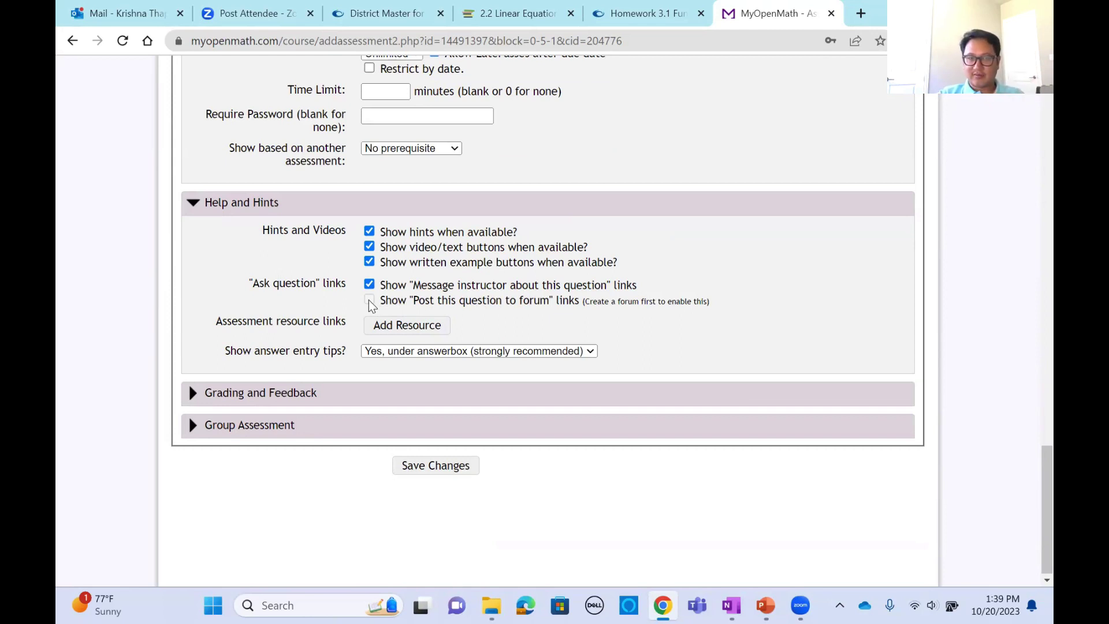
{"action": "double_click", "coordinate": [649, 302]}
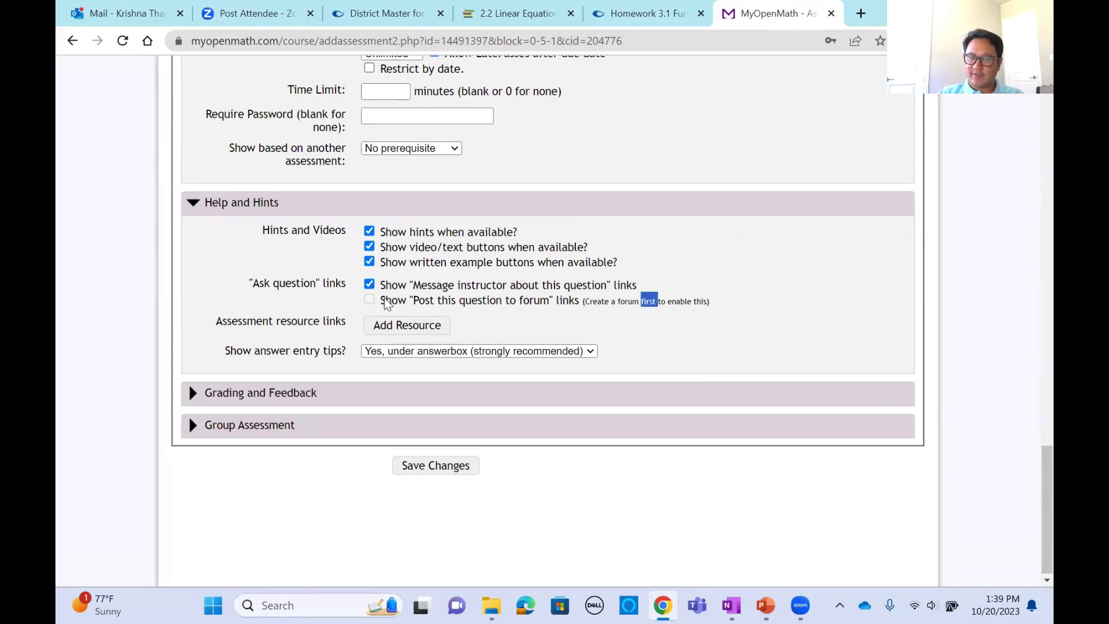
{"action": "left_click", "coordinate": [683, 309]}
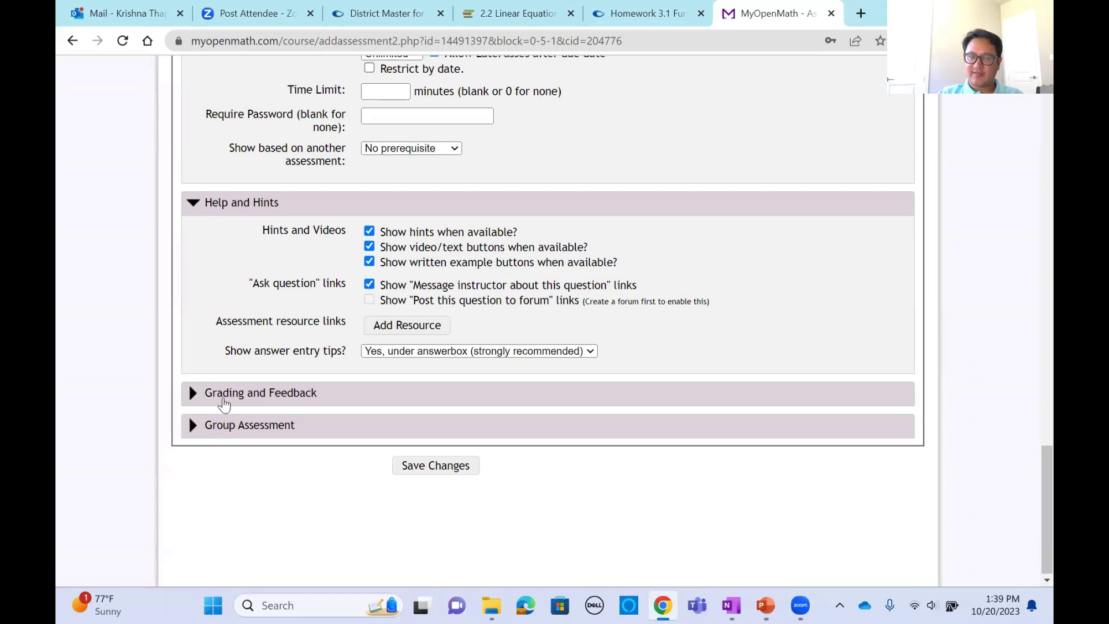
- Expand and examine the Grading and Feedback and Group Assessment settings of Homework 3.1
{"action": "left_click", "coordinate": [191, 400]}
{"action": "scroll", "coordinate": [315, 335], "scroll_direction": "down", "scroll_amount": 3}
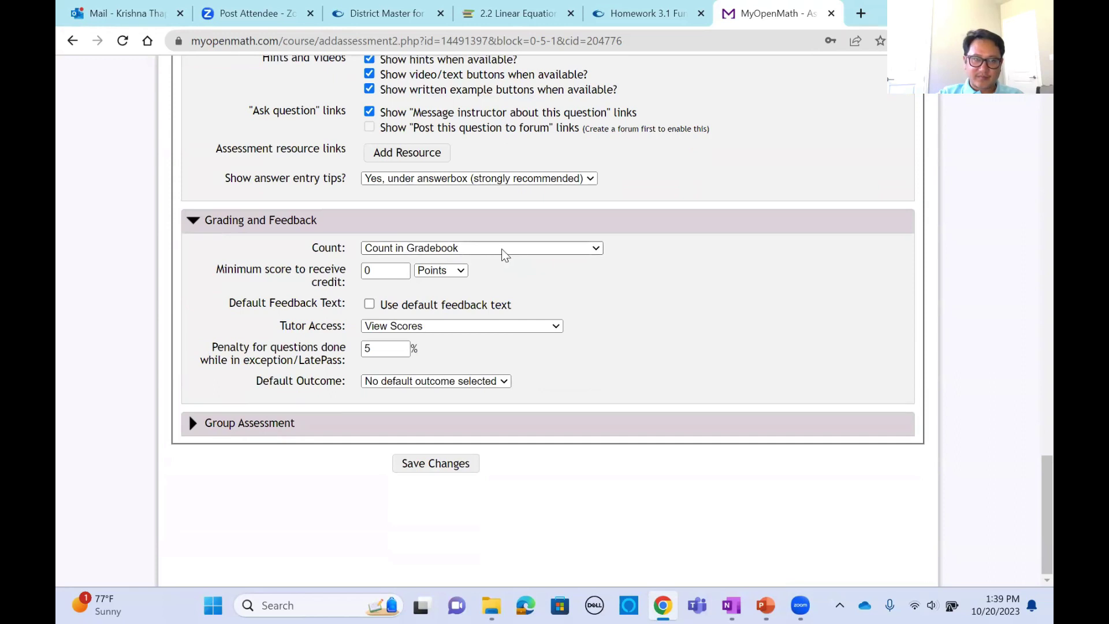
{"action": "left_click", "coordinate": [217, 427]}
{"action": "scroll", "coordinate": [543, 330], "scroll_direction": "down", "scroll_amount": 1}
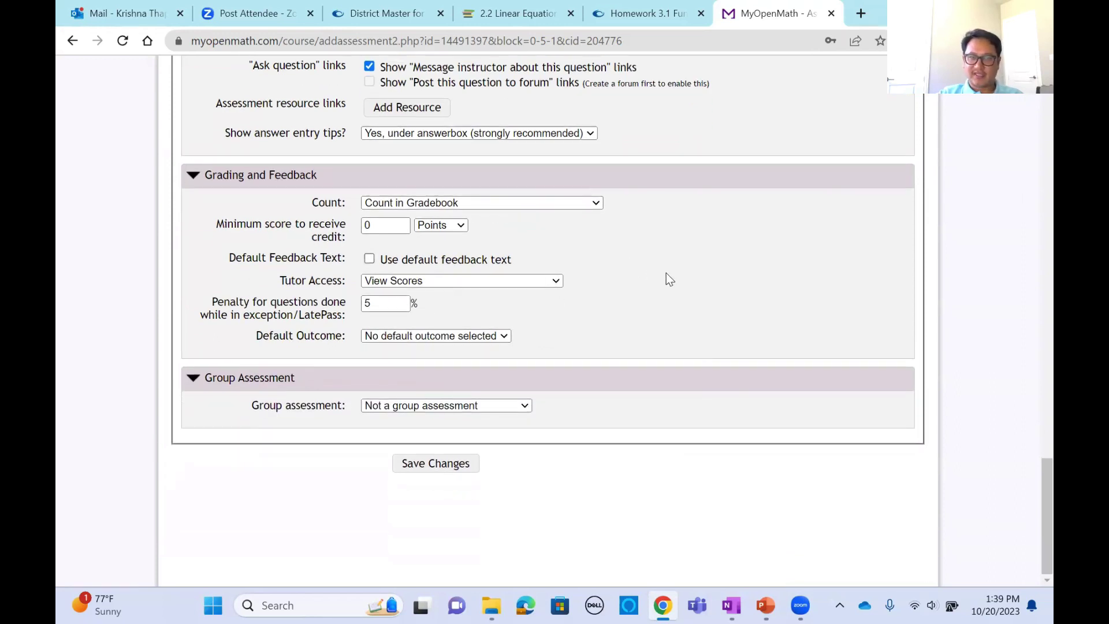
- Look over all of Homework 3.1's settings once more and save them to return to the course page
{"action": "scroll", "coordinate": [583, 273], "scroll_direction": "up", "scroll_amount": 20}
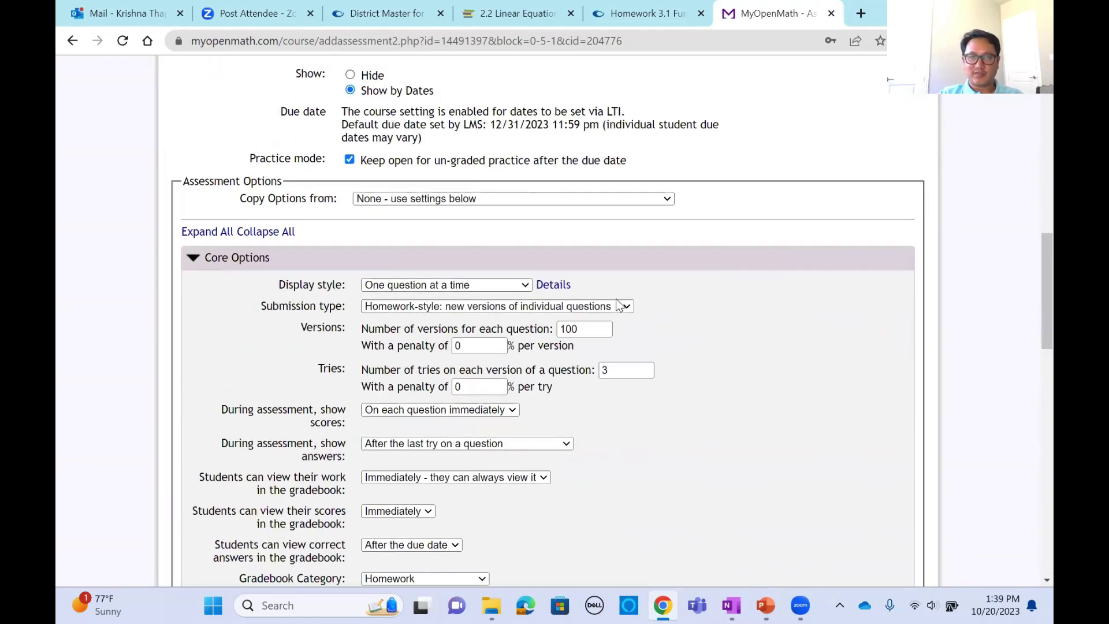
{"action": "scroll", "coordinate": [705, 290], "scroll_direction": "up", "scroll_amount": 4}
{"action": "scroll", "coordinate": [696, 275], "scroll_direction": "down", "scroll_amount": 20}
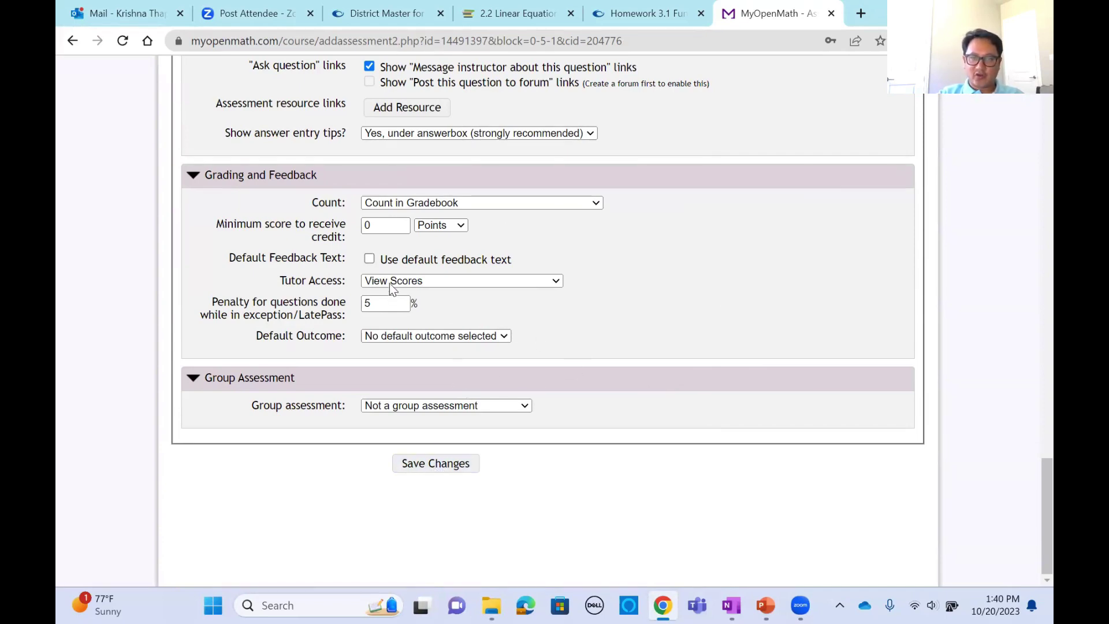
{"action": "scroll", "coordinate": [460, 278], "scroll_direction": "up", "scroll_amount": 5}
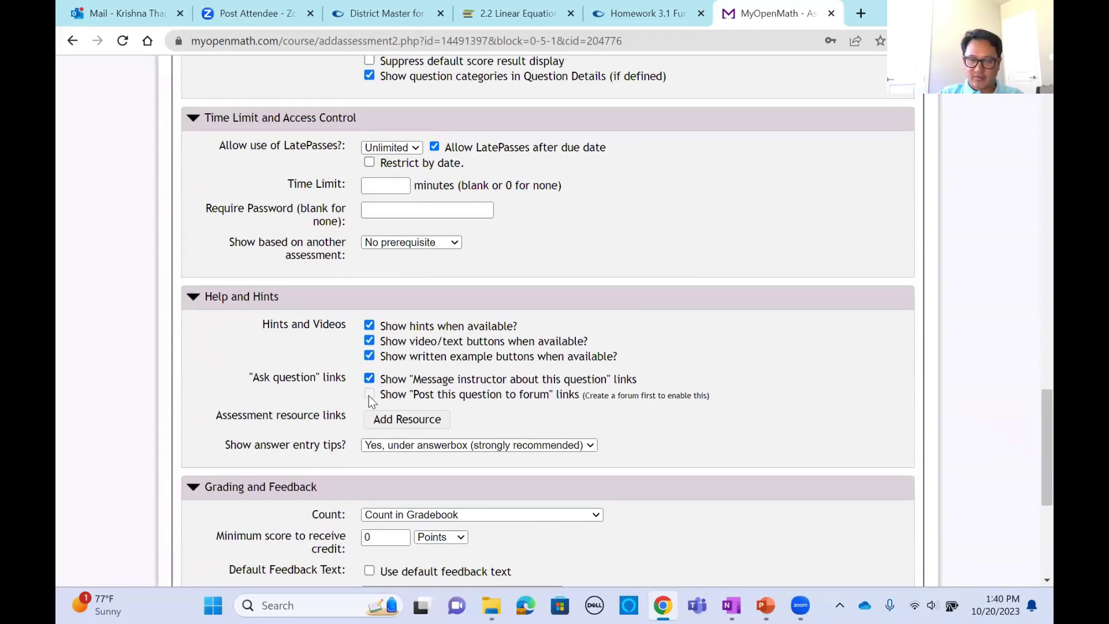
{"action": "scroll", "coordinate": [592, 341], "scroll_direction": "down", "scroll_amount": 5}
{"action": "left_click", "coordinate": [440, 464]}
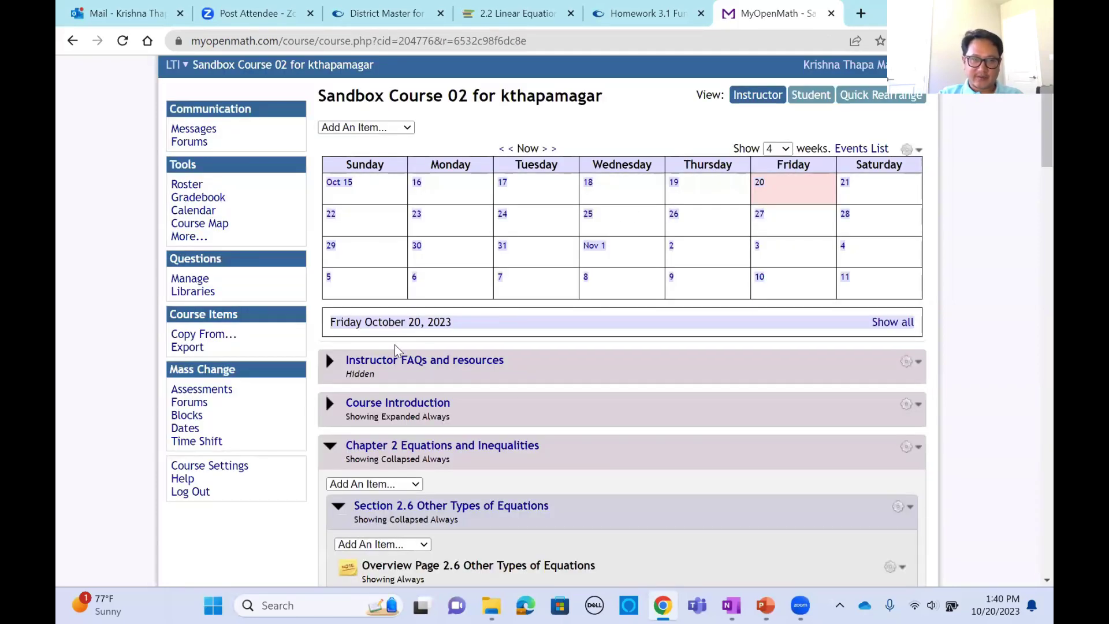
- Start adding a new forum at the top level of the MyOpenMath sandbox course
{"action": "scroll", "coordinate": [637, 362], "scroll_direction": "down", "scroll_amount": 8}
{"action": "scroll", "coordinate": [541, 285], "scroll_direction": "up", "scroll_amount": 8}
{"action": "left_click", "coordinate": [364, 128]}
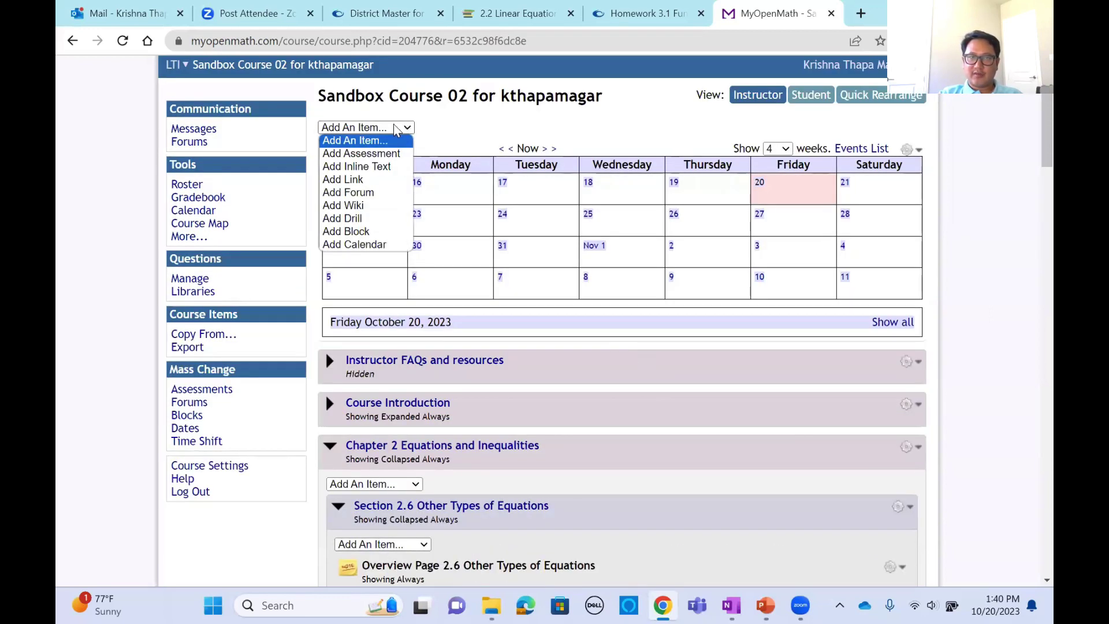
{"action": "left_click", "coordinate": [349, 192]}
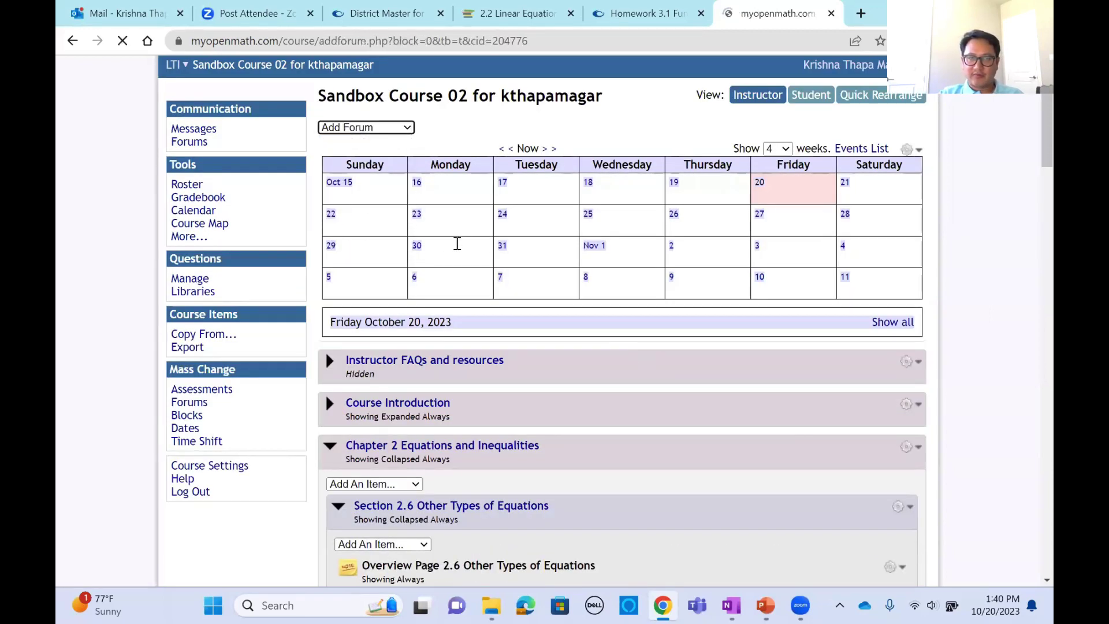
{"action": "left_click", "coordinate": [413, 127]}
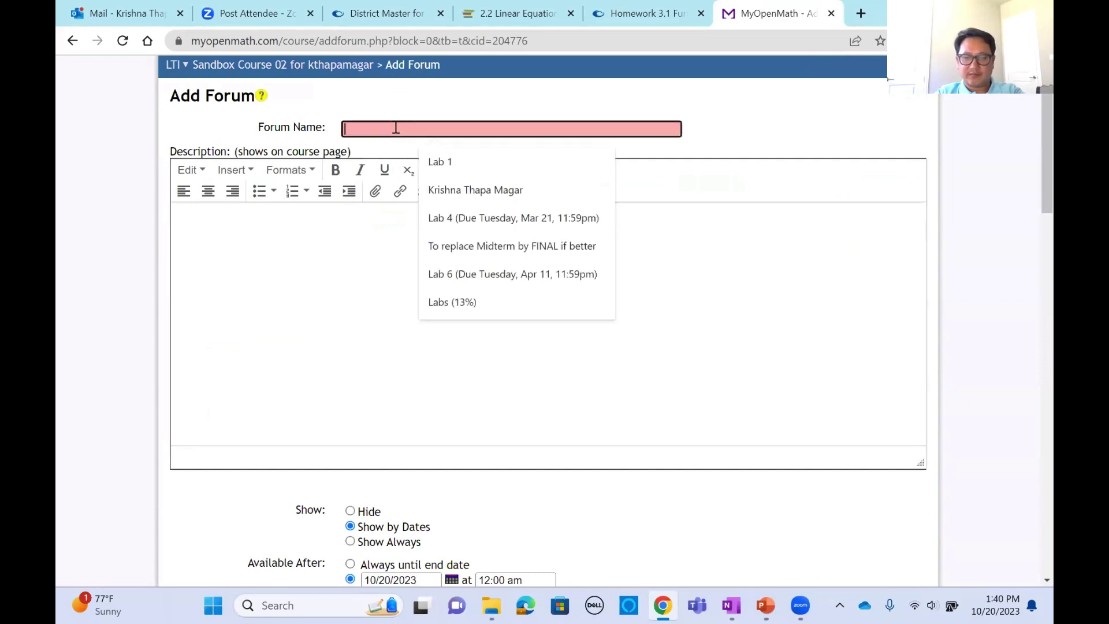
{"action": "type", "text": "Ch 3"}
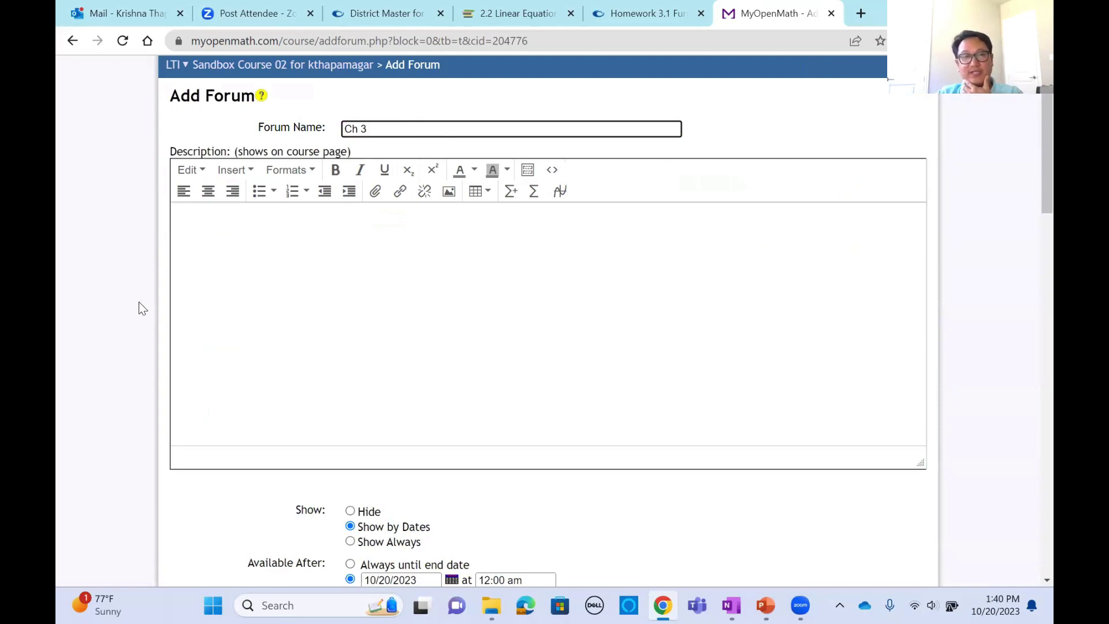
{"action": "scroll", "coordinate": [131, 301], "scroll_direction": "down", "scroll_amount": 1}
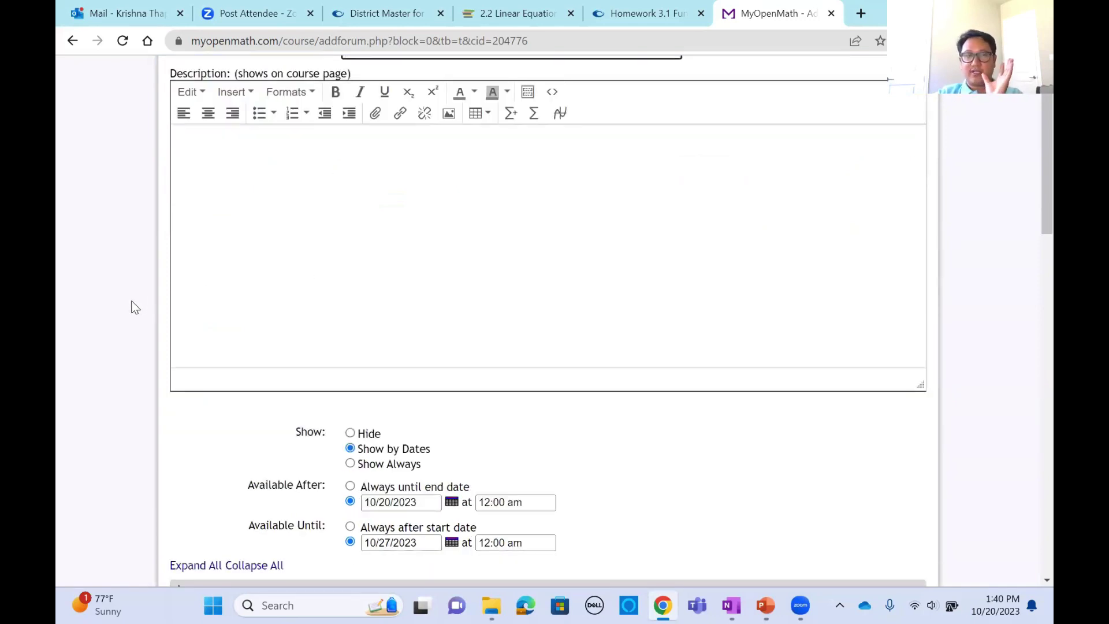
{"action": "scroll", "coordinate": [133, 306], "scroll_direction": "up", "scroll_amount": 1}
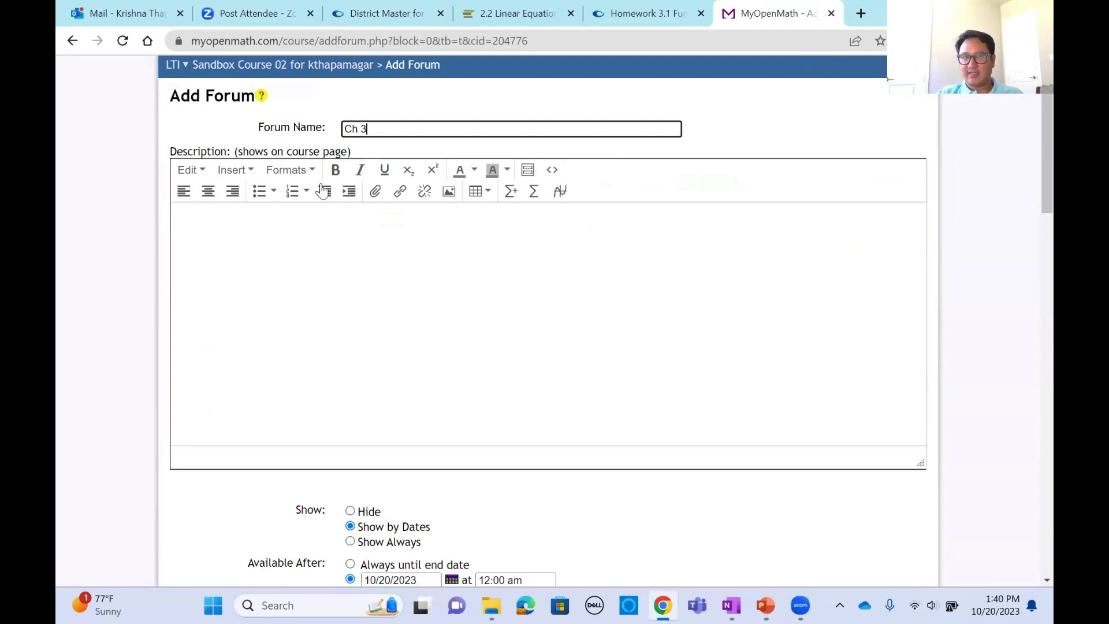
{"action": "key", "text": "BackSpace"}
{"action": "key", "text": "BackSpace"}
{"action": "key", "text": "BackSpace"}
{"action": "key", "text": "BackSpace"}
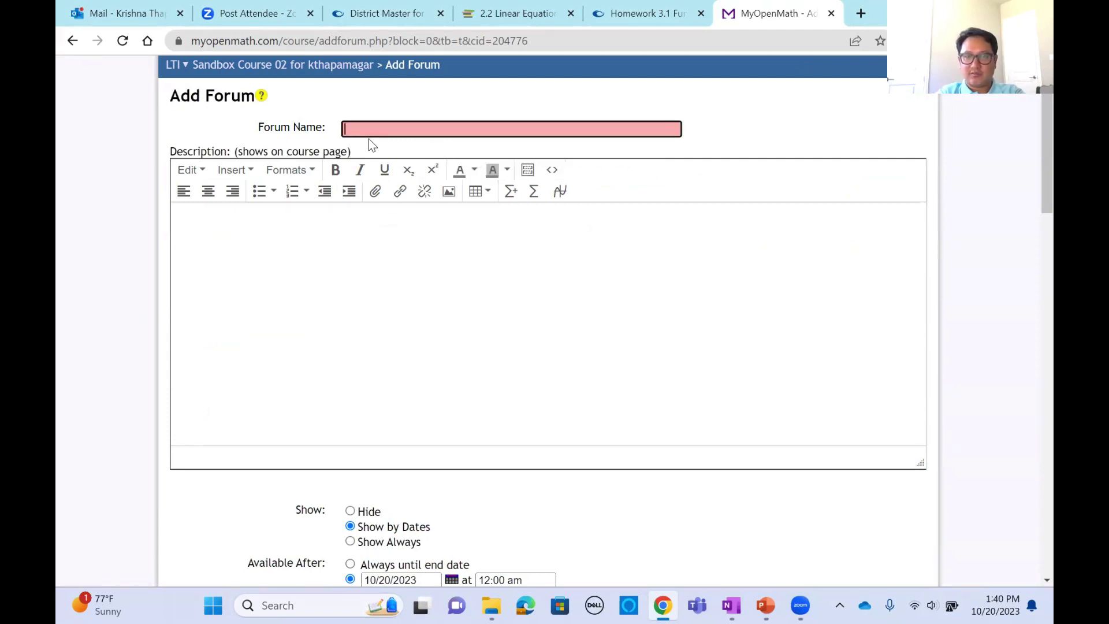
{"action": "type", "text": "F"}
{"action": "key", "text": "BackSpace"}
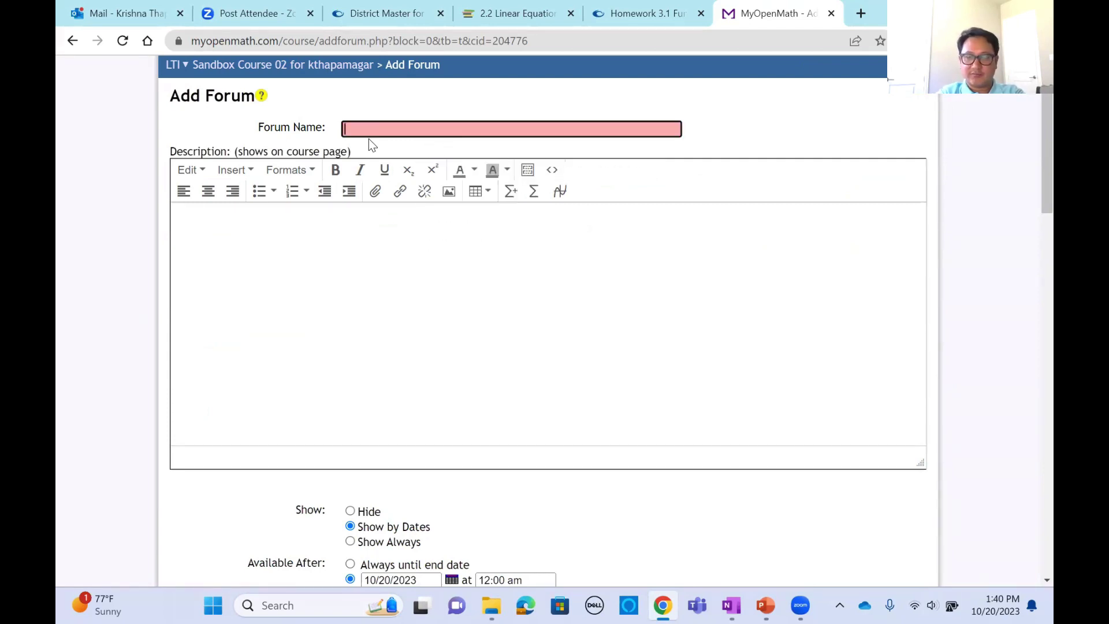
- Name the forum "Forum Demo" and create it with the default dates and options
{"action": "type", "text": "Foru"}
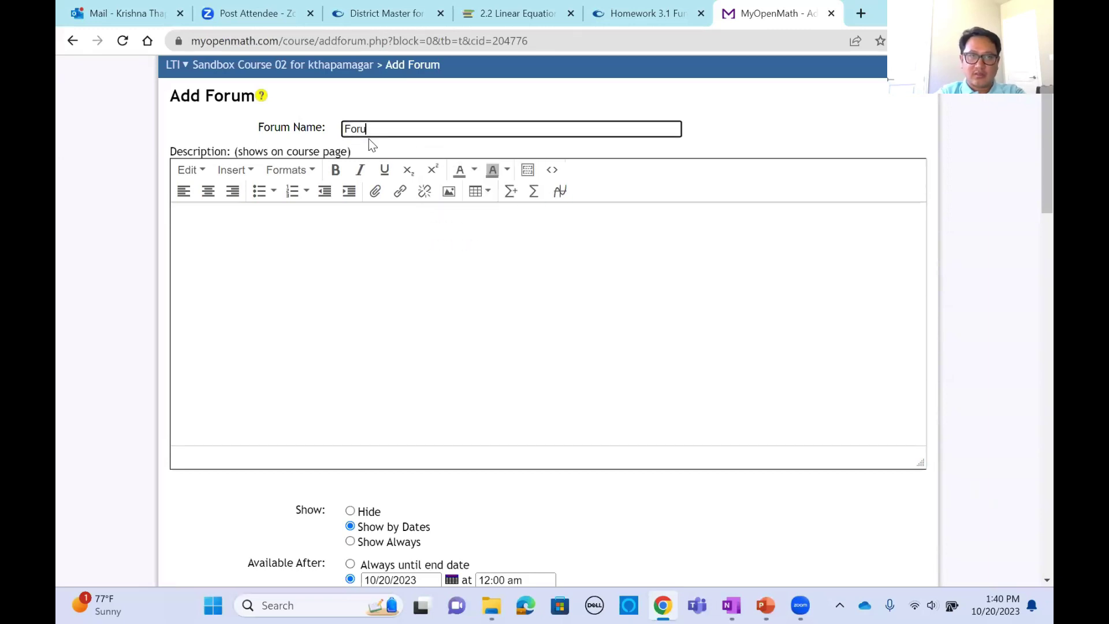
{"action": "type", "text": "m Do"}
{"action": "key", "text": "BackSpace"}
{"action": "type", "text": "emo"}
{"action": "scroll", "coordinate": [408, 213], "scroll_direction": "down", "scroll_amount": 7}
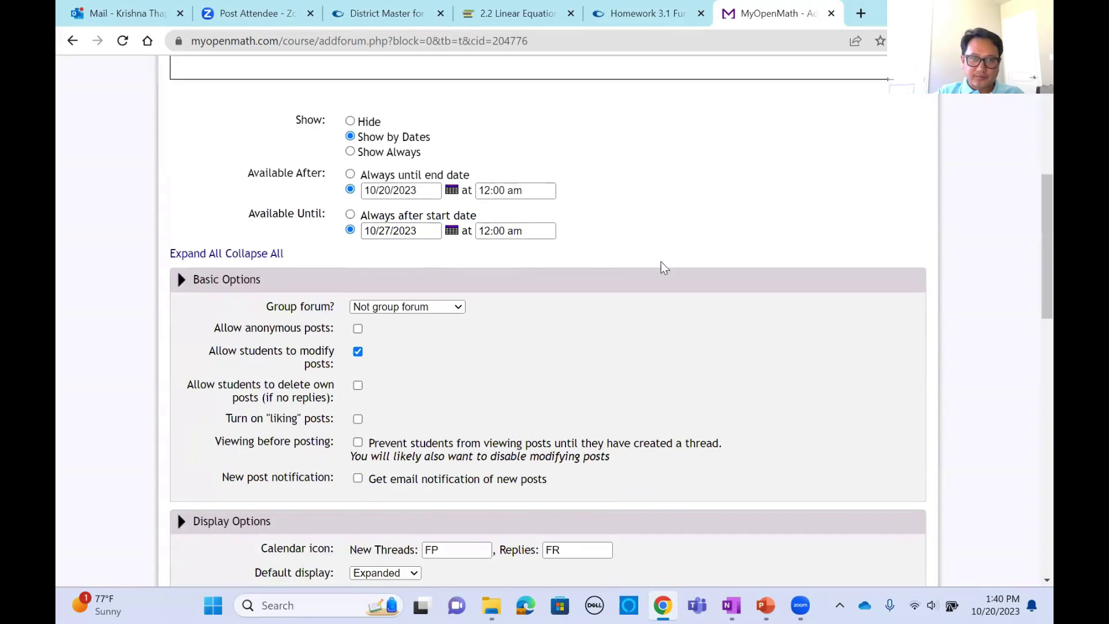
{"action": "scroll", "coordinate": [602, 269], "scroll_direction": "down", "scroll_amount": 15}
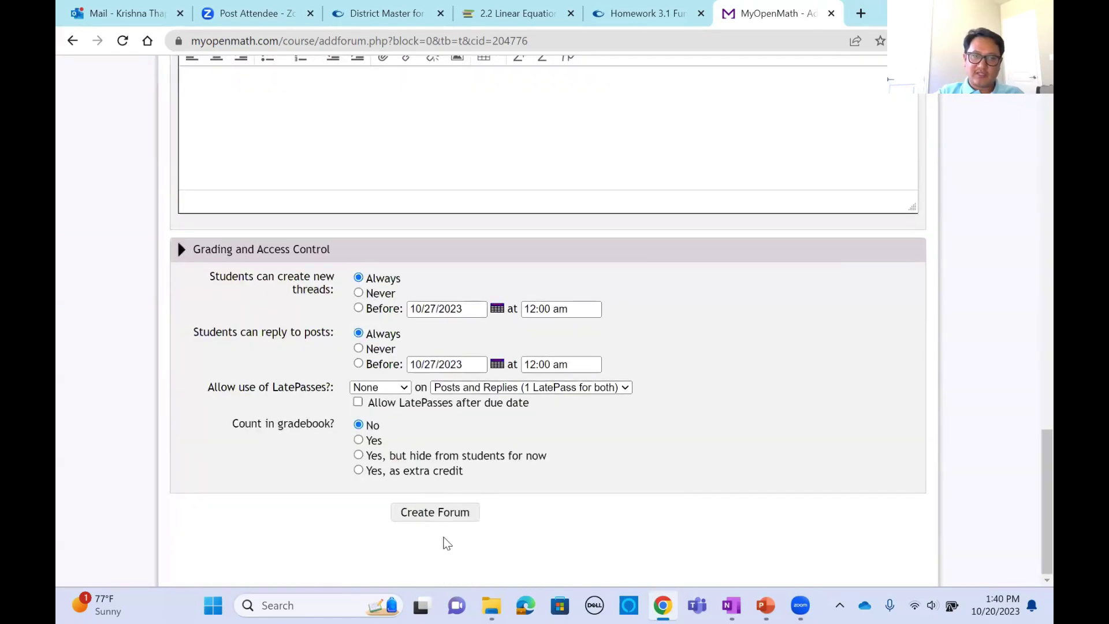
{"action": "left_click", "coordinate": [439, 514]}
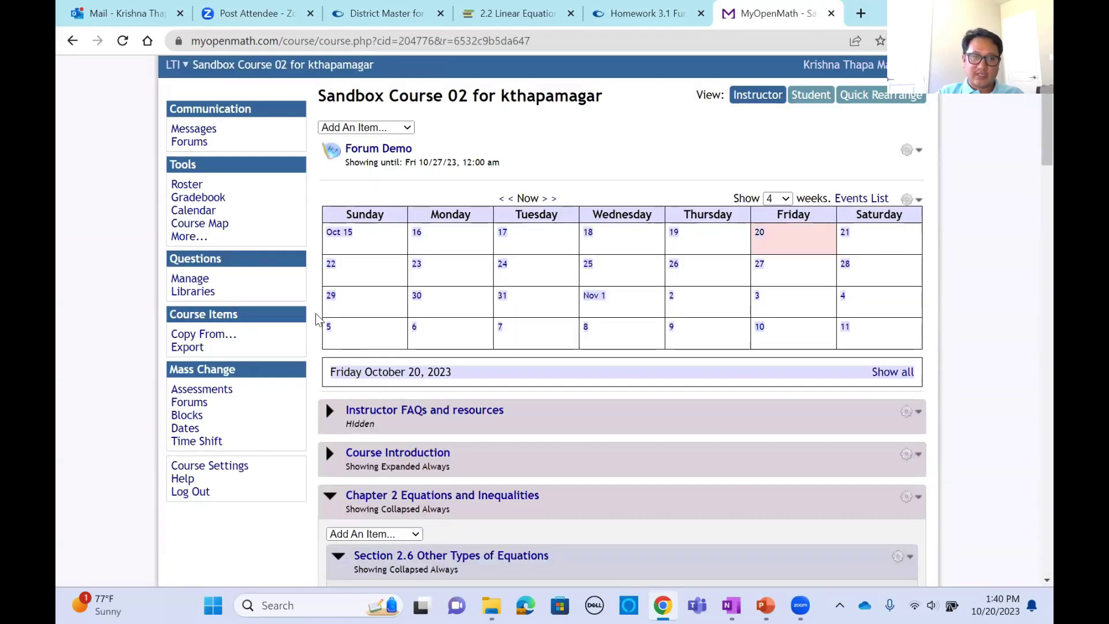
- Find Homework 3.1 Functions and Function Notation under Section 3.1 and reopen its settings
{"action": "scroll", "coordinate": [444, 296], "scroll_direction": "down", "scroll_amount": 4}
{"action": "scroll", "coordinate": [443, 296], "scroll_direction": "down", "scroll_amount": 2}
{"action": "scroll", "coordinate": [669, 425], "scroll_direction": "down", "scroll_amount": 8}
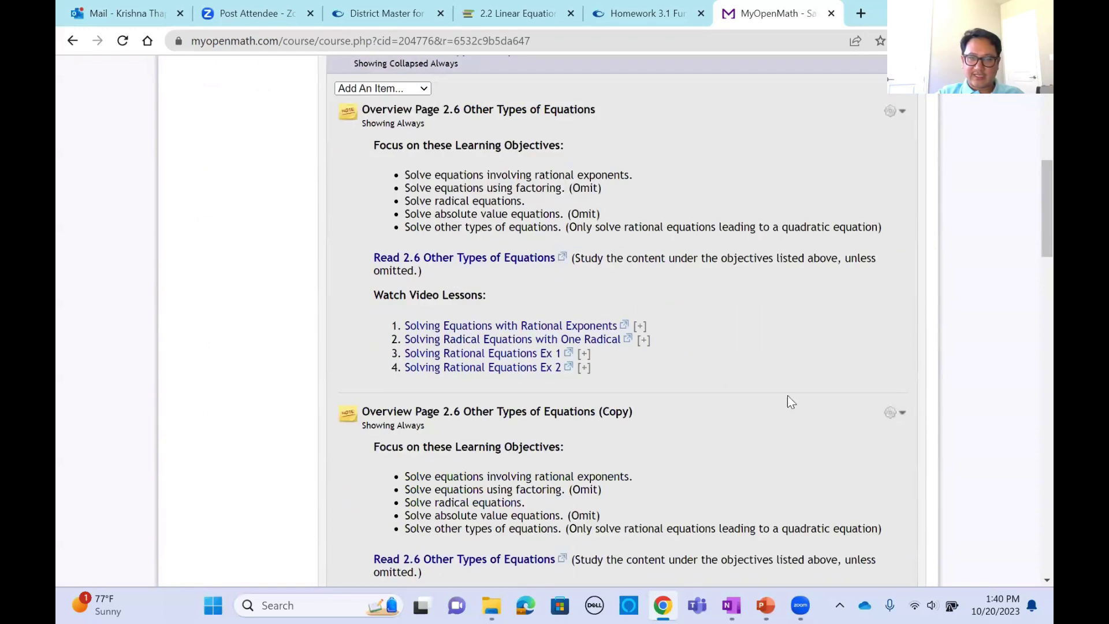
{"action": "scroll", "coordinate": [751, 393], "scroll_direction": "down", "scroll_amount": 5}
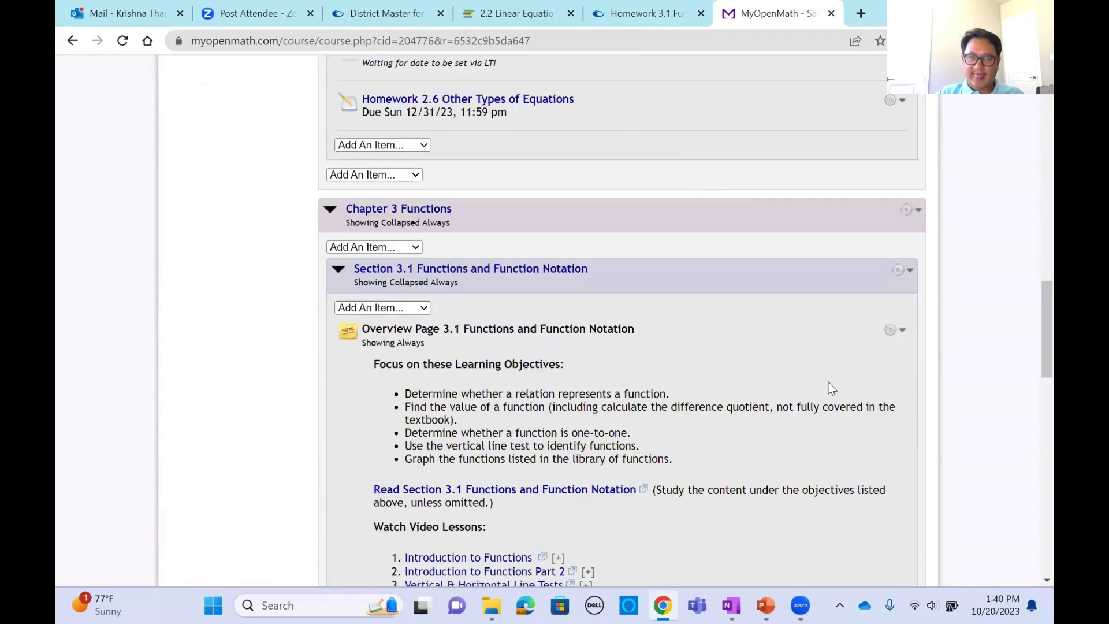
{"action": "scroll", "coordinate": [858, 379], "scroll_direction": "down", "scroll_amount": 5}
{"action": "left_click", "coordinate": [895, 424]}
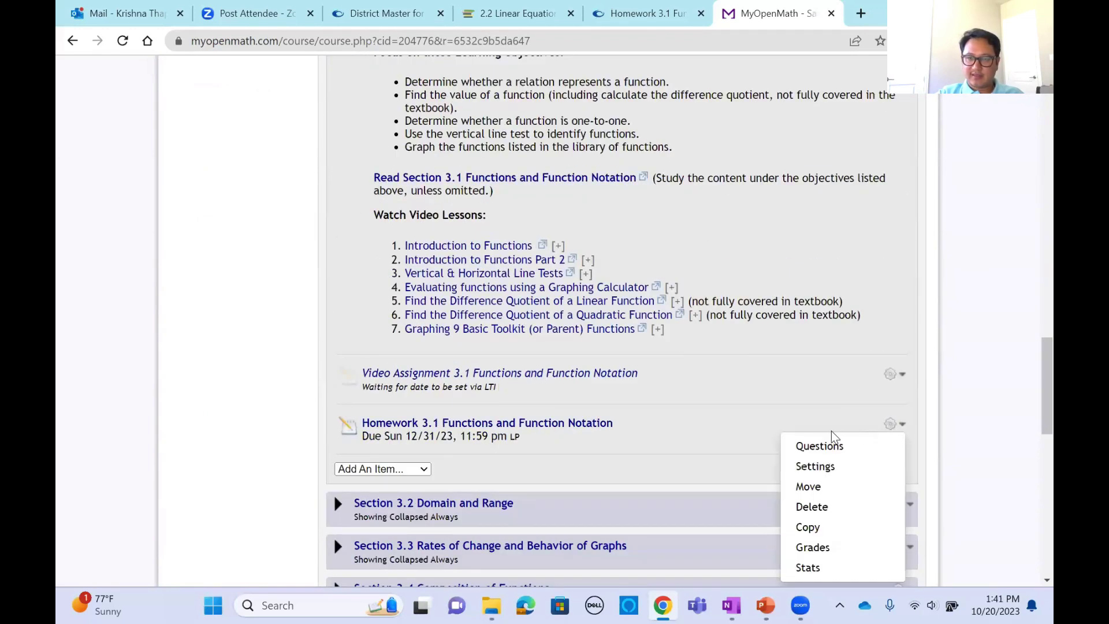
{"action": "left_click", "coordinate": [823, 463]}
- Enable the "Post this question to forum" links in Homework 3.1's Help and Hints options
{"action": "scroll", "coordinate": [113, 291], "scroll_direction": "down", "scroll_amount": 15}
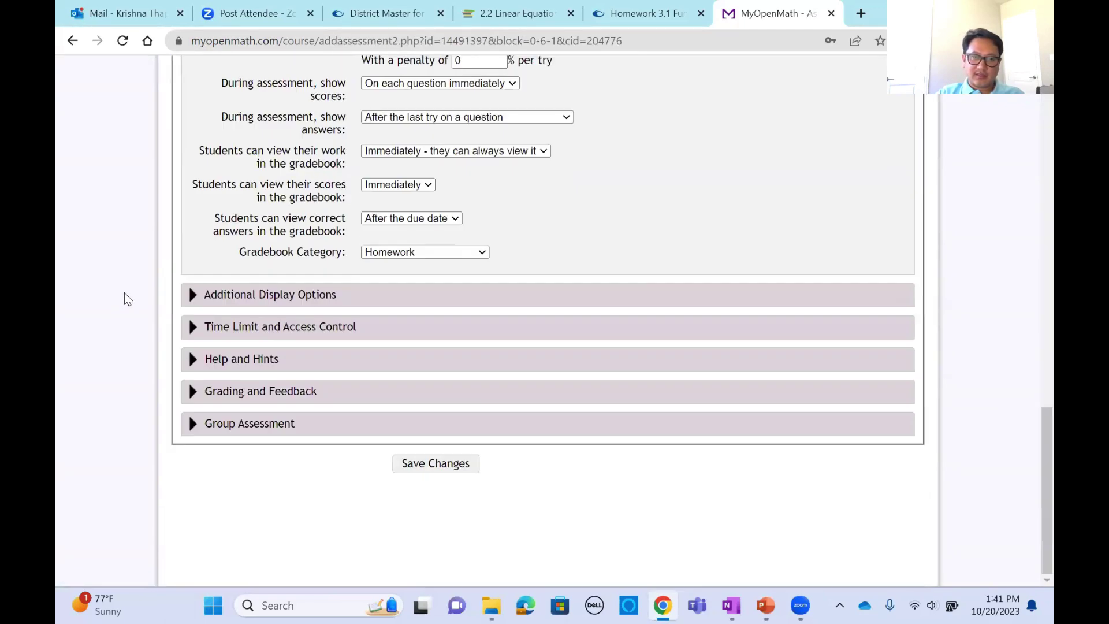
{"action": "left_click", "coordinate": [194, 359]}
{"action": "scroll", "coordinate": [266, 383], "scroll_direction": "down", "scroll_amount": 3}
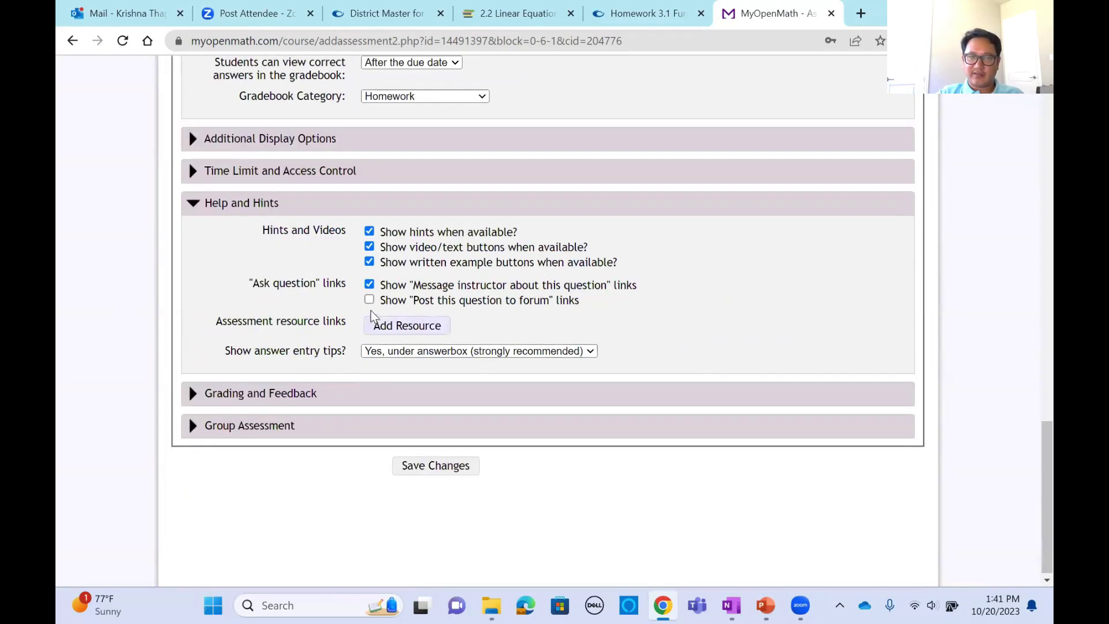
{"action": "left_click", "coordinate": [370, 300]}
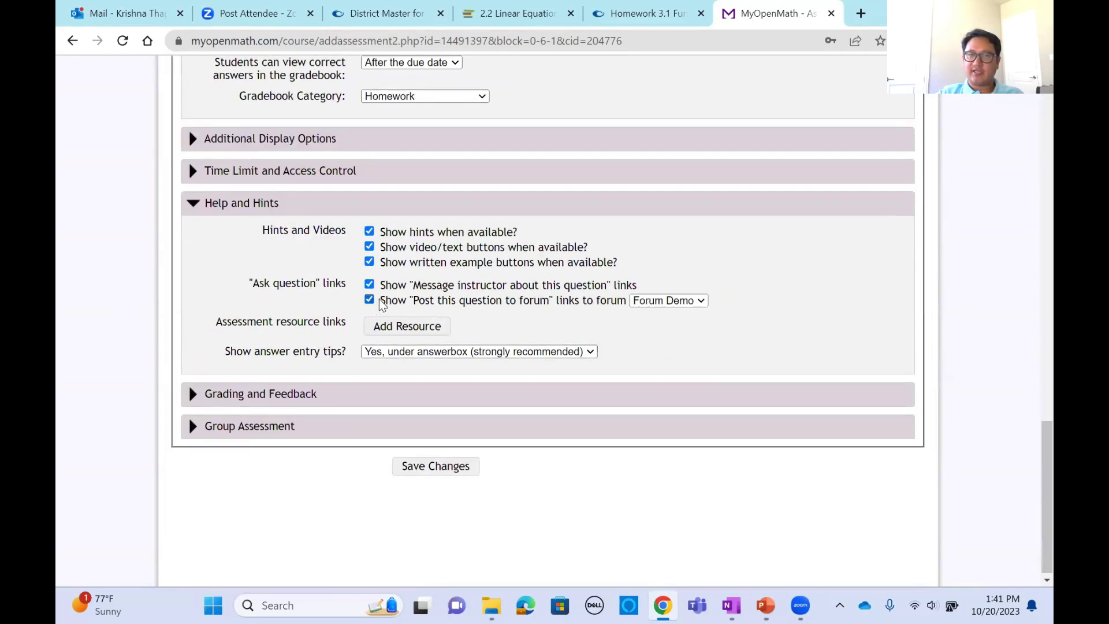
- Choose Forum Demo as the forum for Homework 3.1's question posts and save the assessment settings
{"action": "left_click", "coordinate": [700, 301]}
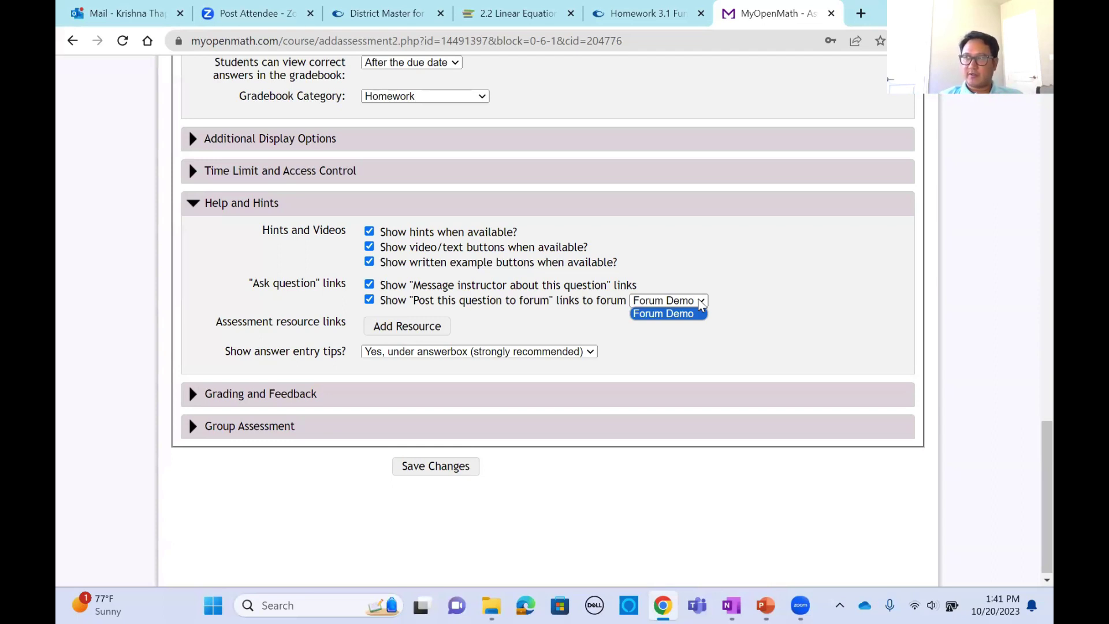
{"action": "left_click", "coordinate": [771, 301]}
{"action": "left_click", "coordinate": [697, 304]}
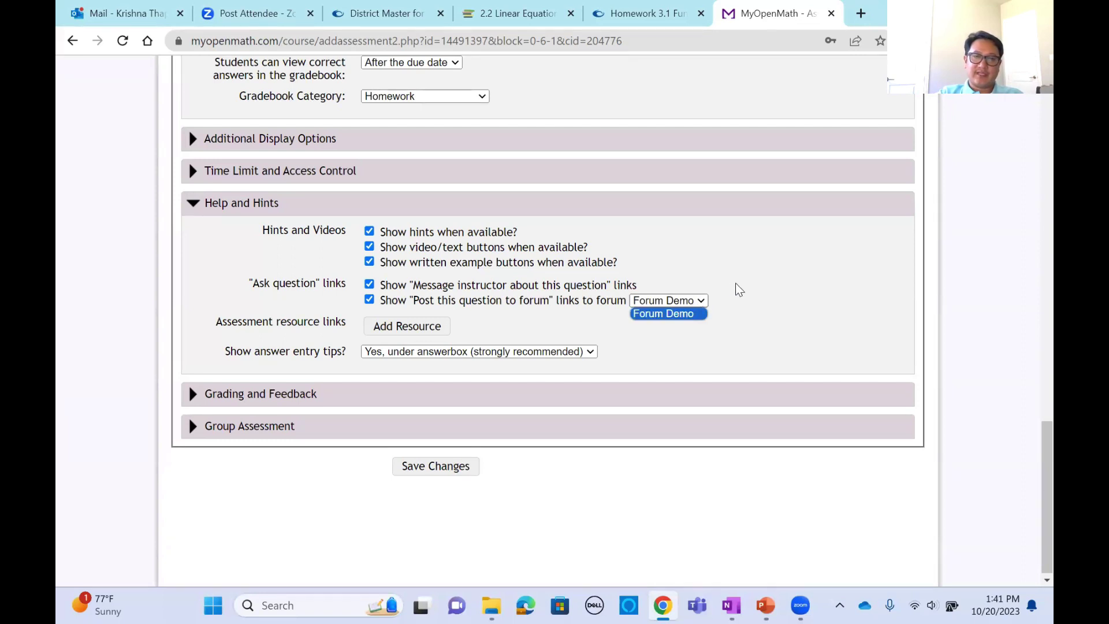
{"action": "left_click", "coordinate": [703, 305]}
{"action": "left_click", "coordinate": [702, 304]}
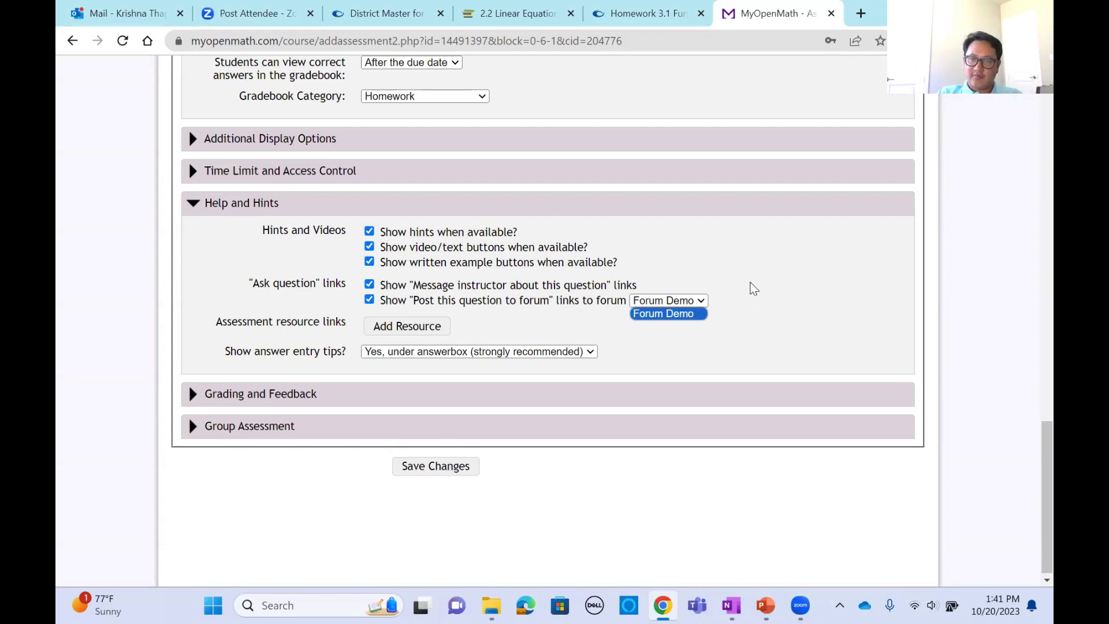
{"action": "left_click", "coordinate": [673, 315]}
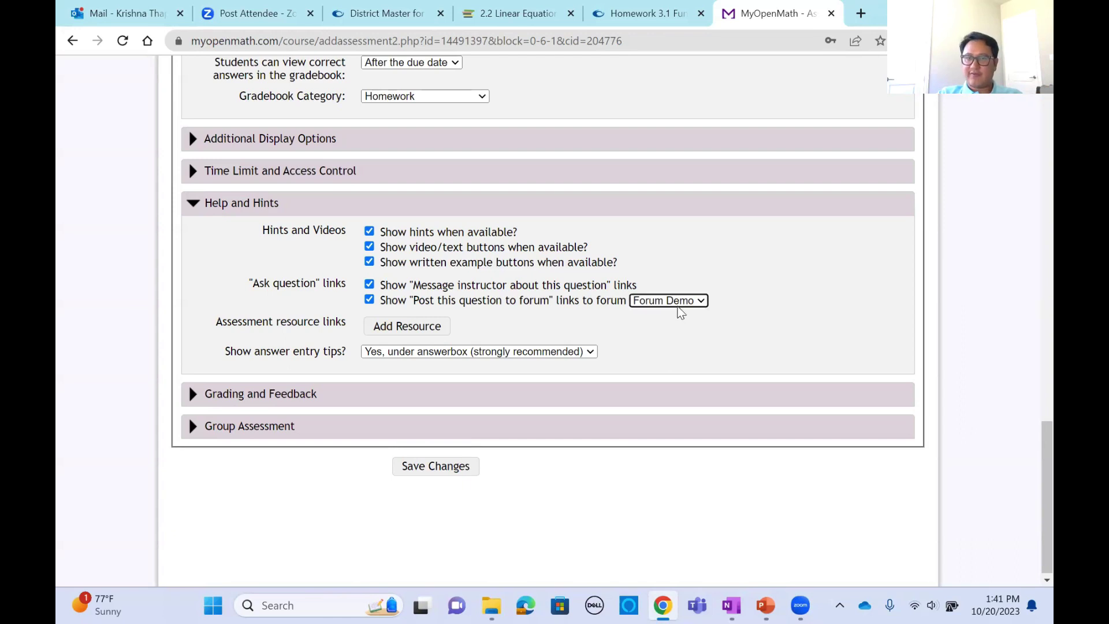
{"action": "scroll", "coordinate": [696, 338], "scroll_direction": "down", "scroll_amount": 1}
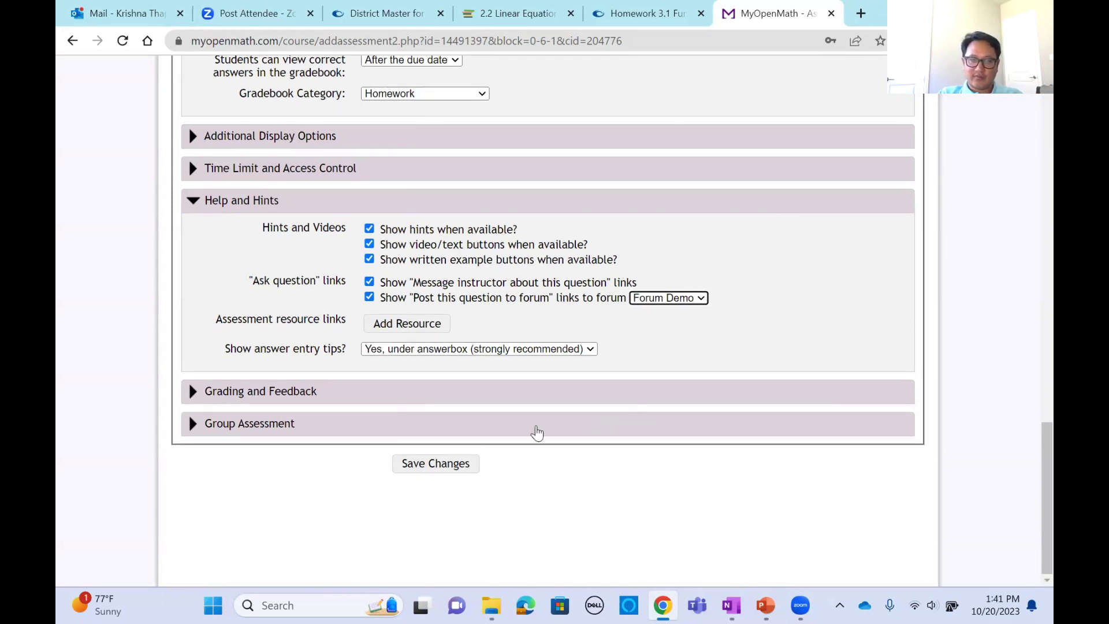
{"action": "left_click", "coordinate": [441, 463]}
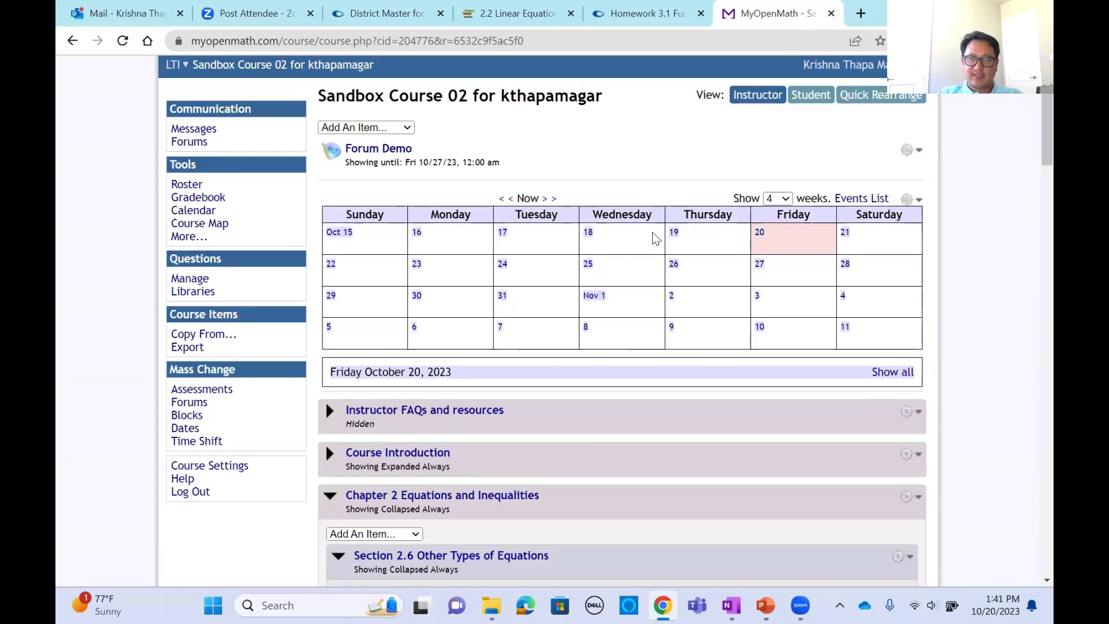
- Collapse Section 2.6 Other Types of Equations and the Chapter 2 Equations and Inequalities block on the course page
{"action": "scroll", "coordinate": [690, 191], "scroll_direction": "down", "scroll_amount": 12}
{"action": "scroll", "coordinate": [696, 256], "scroll_direction": "down", "scroll_amount": 6}
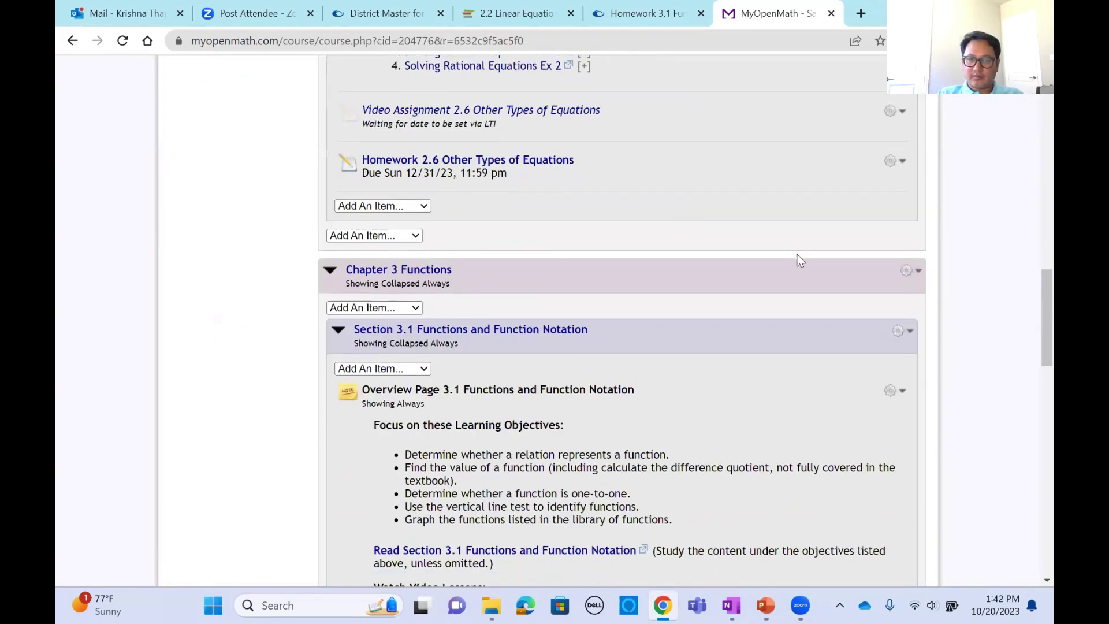
{"action": "scroll", "coordinate": [798, 255], "scroll_direction": "down", "scroll_amount": 5}
{"action": "scroll", "coordinate": [612, 213], "scroll_direction": "up", "scroll_amount": 15}
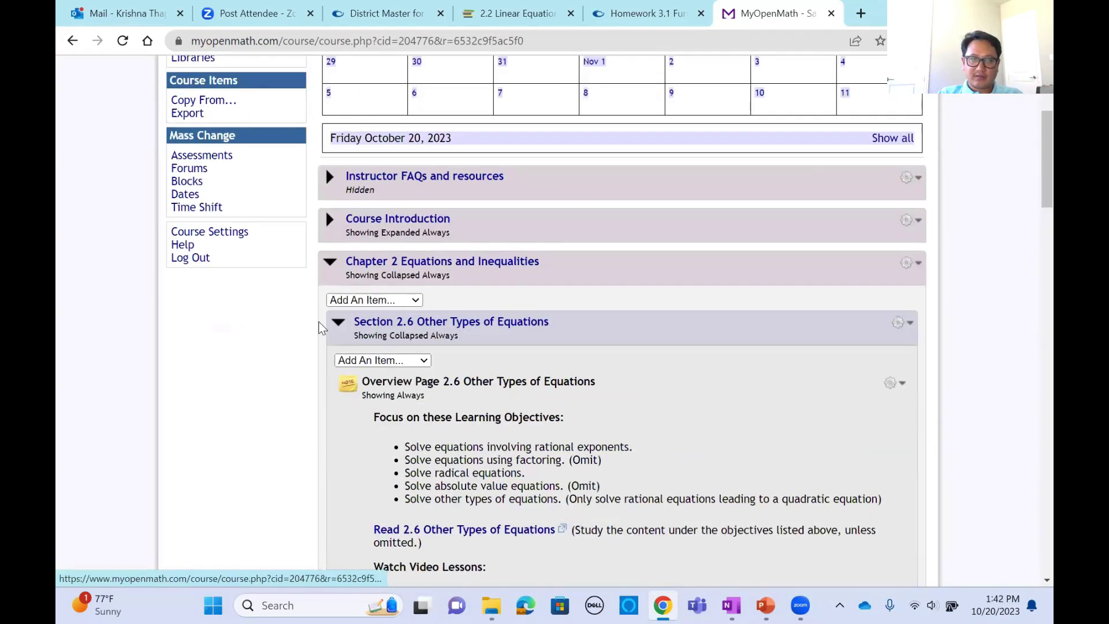
{"action": "left_click", "coordinate": [339, 322]}
{"action": "left_click", "coordinate": [330, 261]}
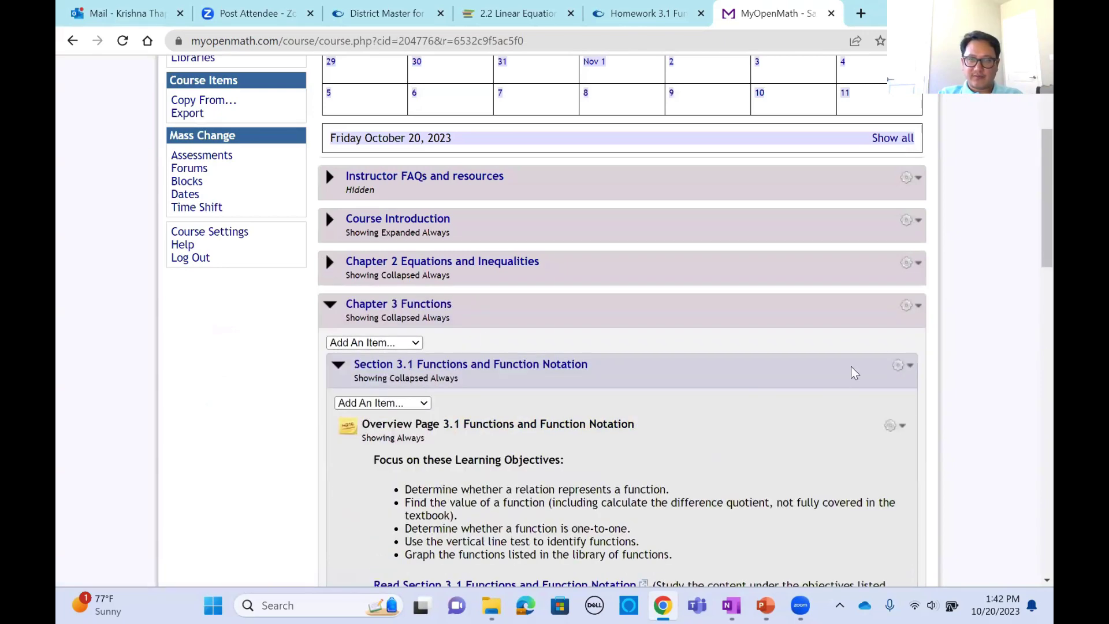
- Open the question editor for Homework 3.1 Functions and Function Notation and look through its assigned and potential questions
{"action": "scroll", "coordinate": [736, 337], "scroll_direction": "down", "scroll_amount": 10}
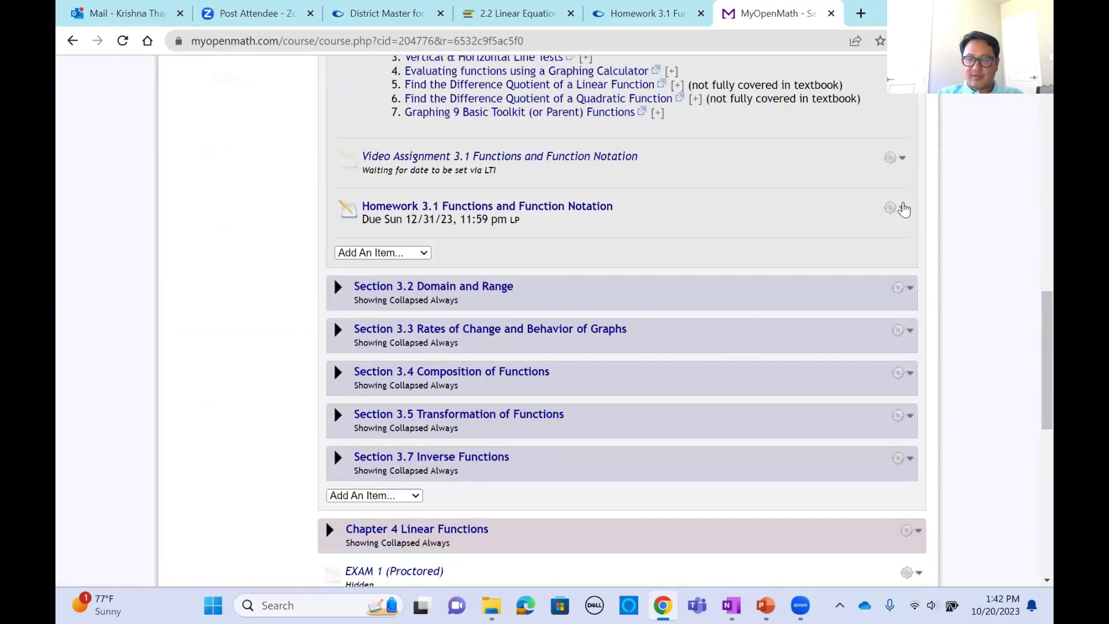
{"action": "left_click", "coordinate": [903, 208]}
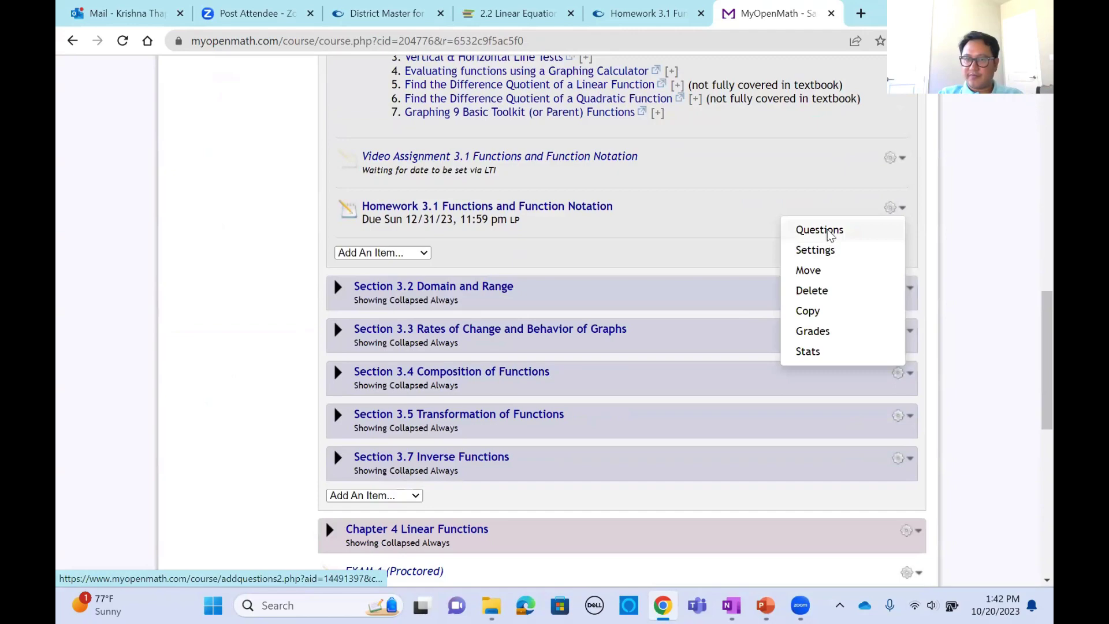
{"action": "left_click", "coordinate": [827, 232]}
{"action": "scroll", "coordinate": [96, 276], "scroll_direction": "down", "scroll_amount": 4}
{"action": "scroll", "coordinate": [99, 276], "scroll_direction": "up", "scroll_amount": 3}
{"action": "scroll", "coordinate": [100, 276], "scroll_direction": "down", "scroll_amount": 4}
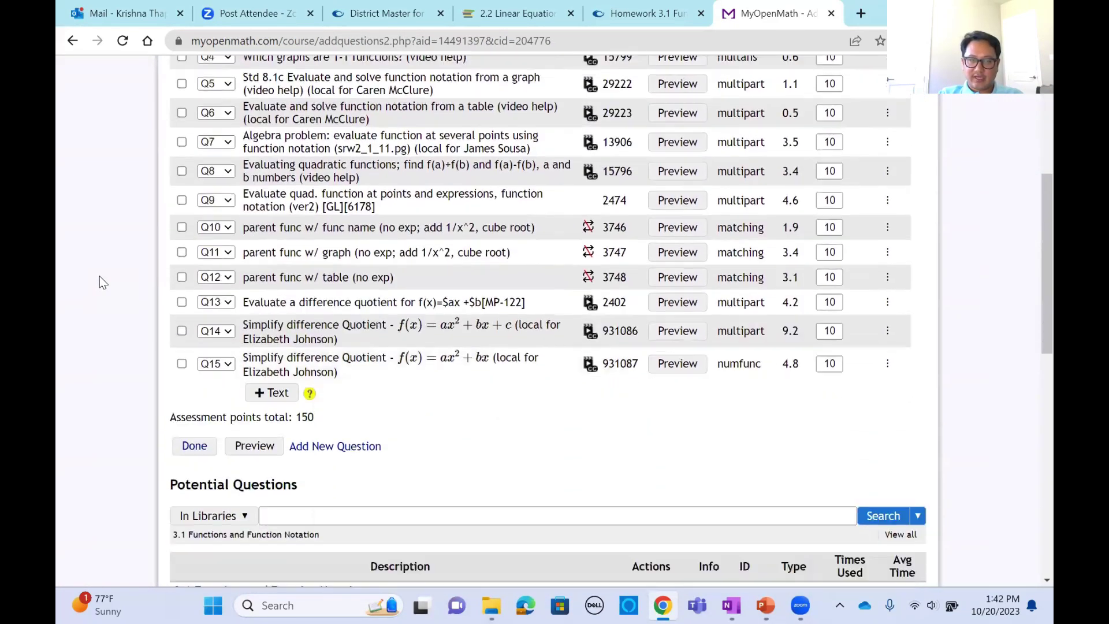
{"action": "scroll", "coordinate": [99, 276], "scroll_direction": "down", "scroll_amount": 12}
{"action": "scroll", "coordinate": [520, 343], "scroll_direction": "up", "scroll_amount": 7}
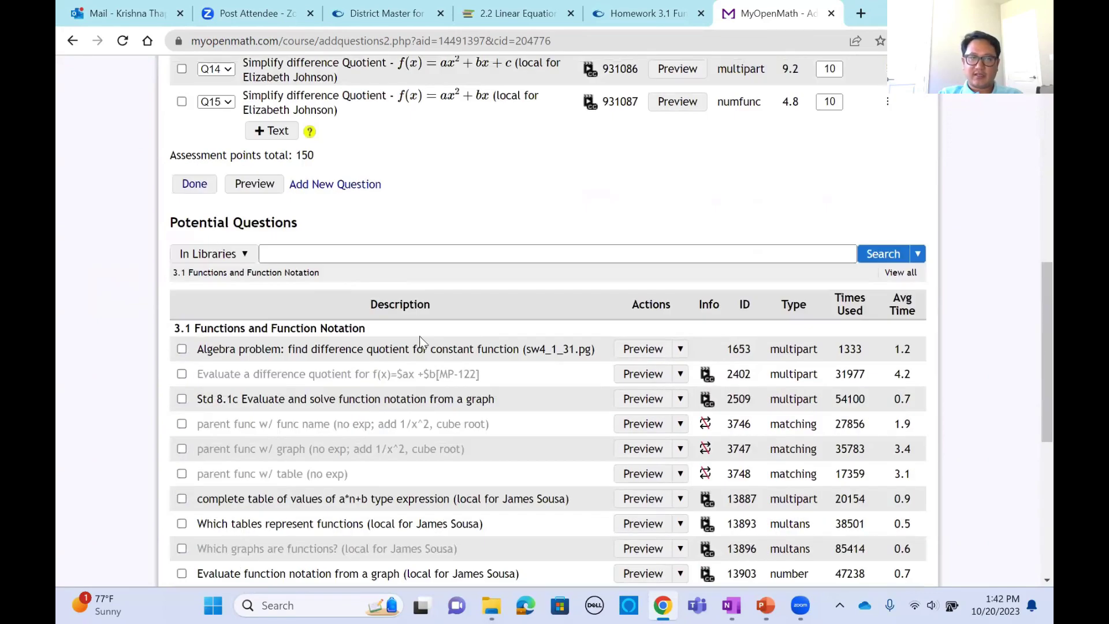
- Set the potential-question search scope to All Libraries and look over the questions listed for 3.1
{"action": "left_click", "coordinate": [238, 257]}
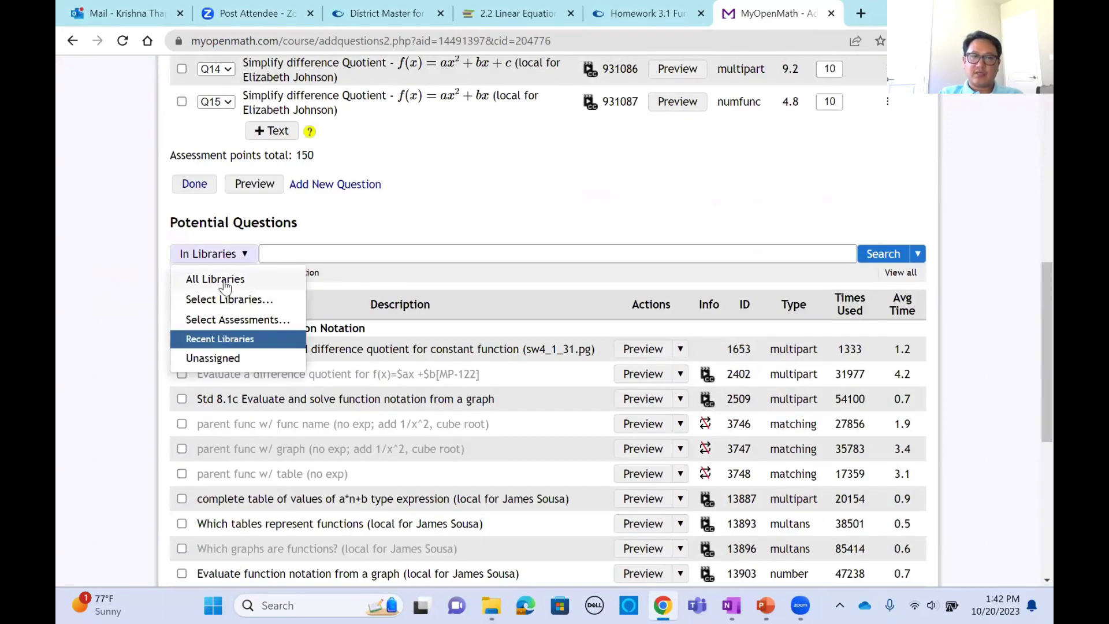
{"action": "left_click", "coordinate": [224, 282]}
{"action": "scroll", "coordinate": [354, 288], "scroll_direction": "down", "scroll_amount": 6}
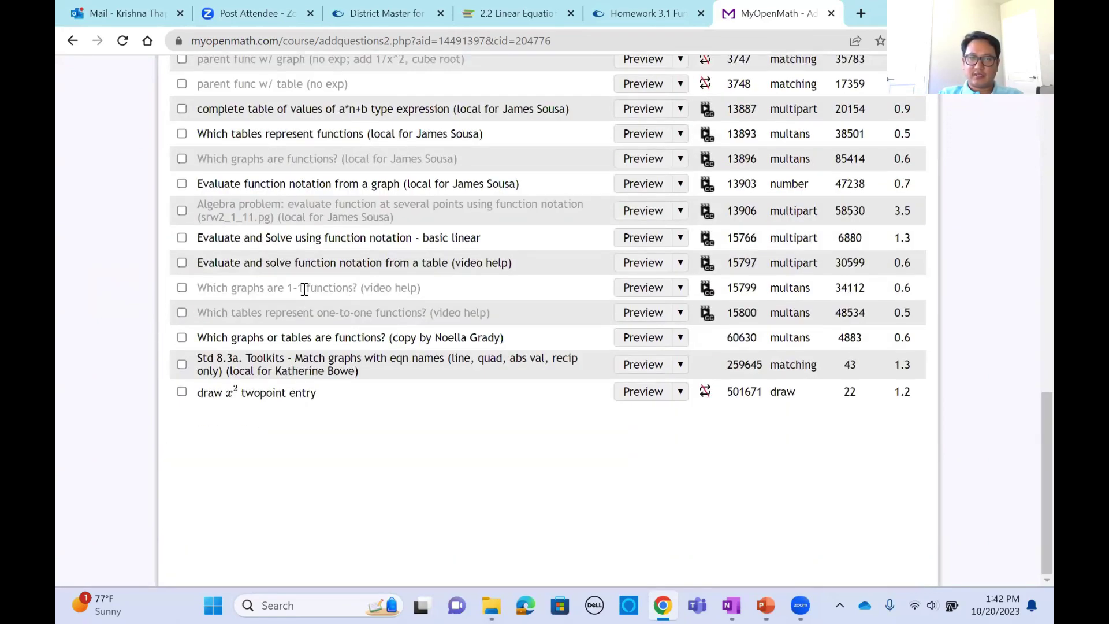
{"action": "scroll", "coordinate": [319, 283], "scroll_direction": "up", "scroll_amount": 8}
{"action": "scroll", "coordinate": [462, 415], "scroll_direction": "down", "scroll_amount": 8}
{"action": "scroll", "coordinate": [512, 338], "scroll_direction": "up", "scroll_amount": 10}
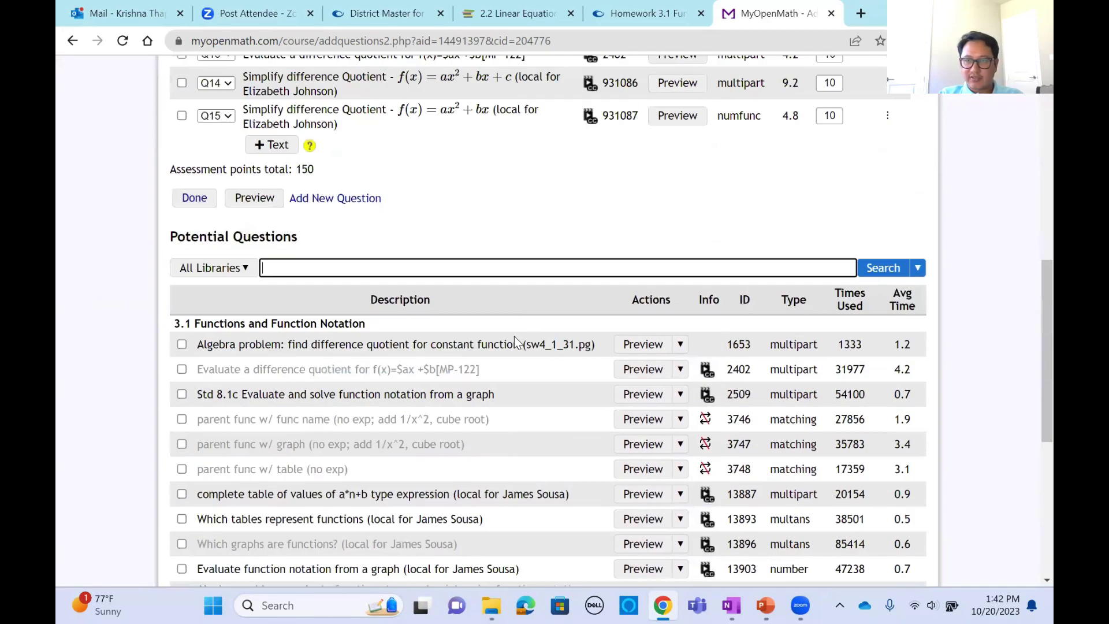
{"action": "scroll", "coordinate": [580, 327], "scroll_direction": "down", "scroll_amount": 4}
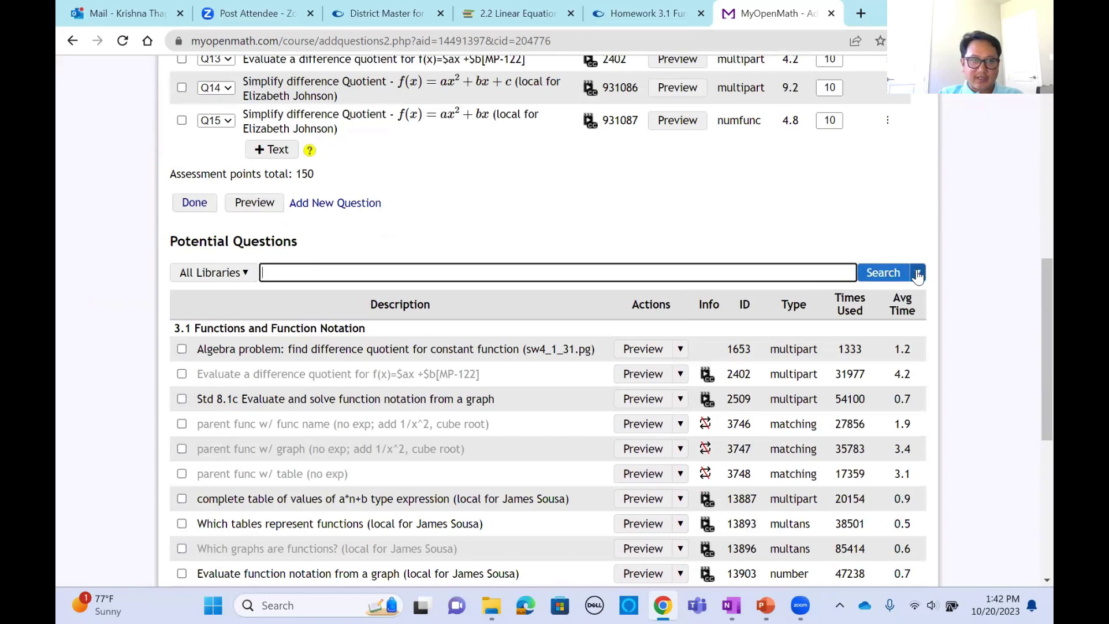
- Look over the potential questions and the advanced search filters, then close the filters without running a search
{"action": "left_click", "coordinate": [654, 276]}
{"action": "scroll", "coordinate": [95, 334], "scroll_direction": "down", "scroll_amount": 7}
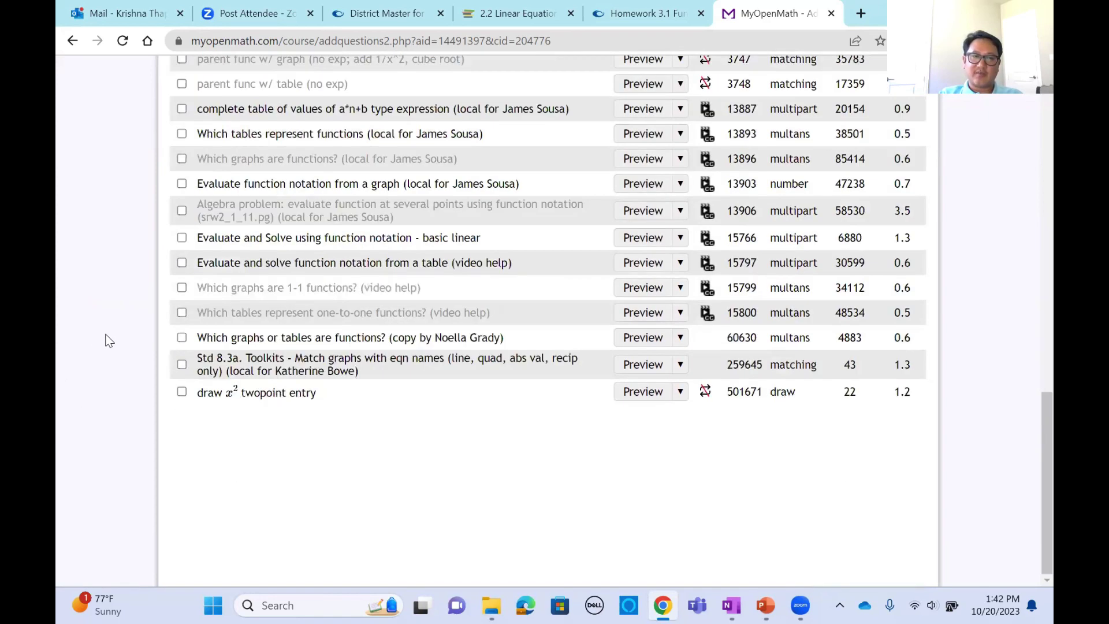
{"action": "scroll", "coordinate": [407, 375], "scroll_direction": "up", "scroll_amount": 8}
{"action": "scroll", "coordinate": [406, 371], "scroll_direction": "down", "scroll_amount": 6}
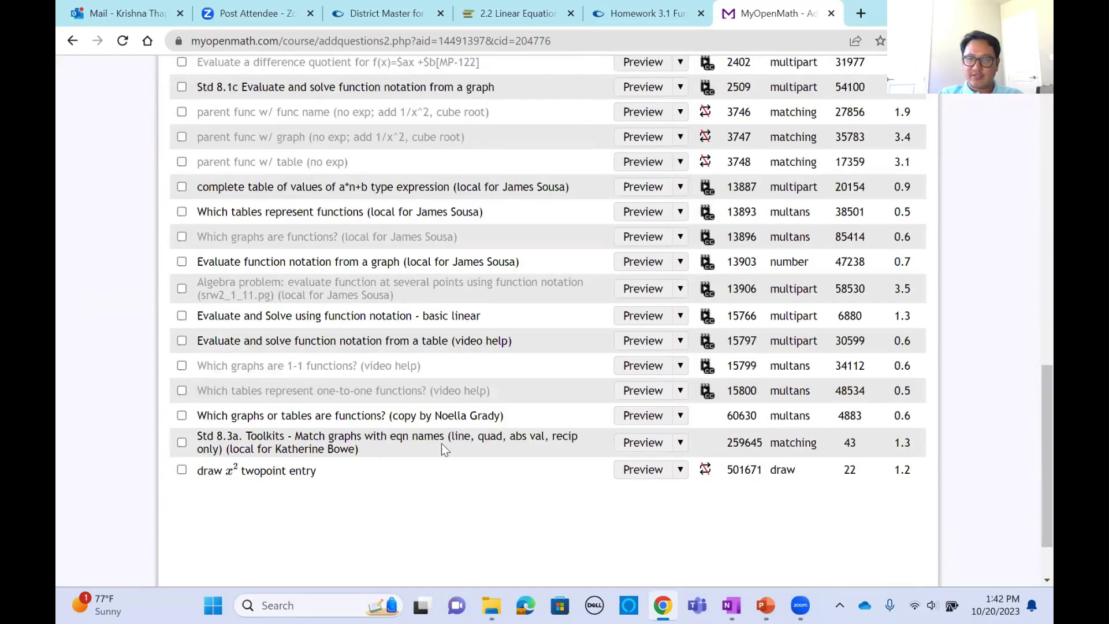
{"action": "scroll", "coordinate": [443, 448], "scroll_direction": "down", "scroll_amount": 2}
{"action": "scroll", "coordinate": [666, 209], "scroll_direction": "up", "scroll_amount": 6}
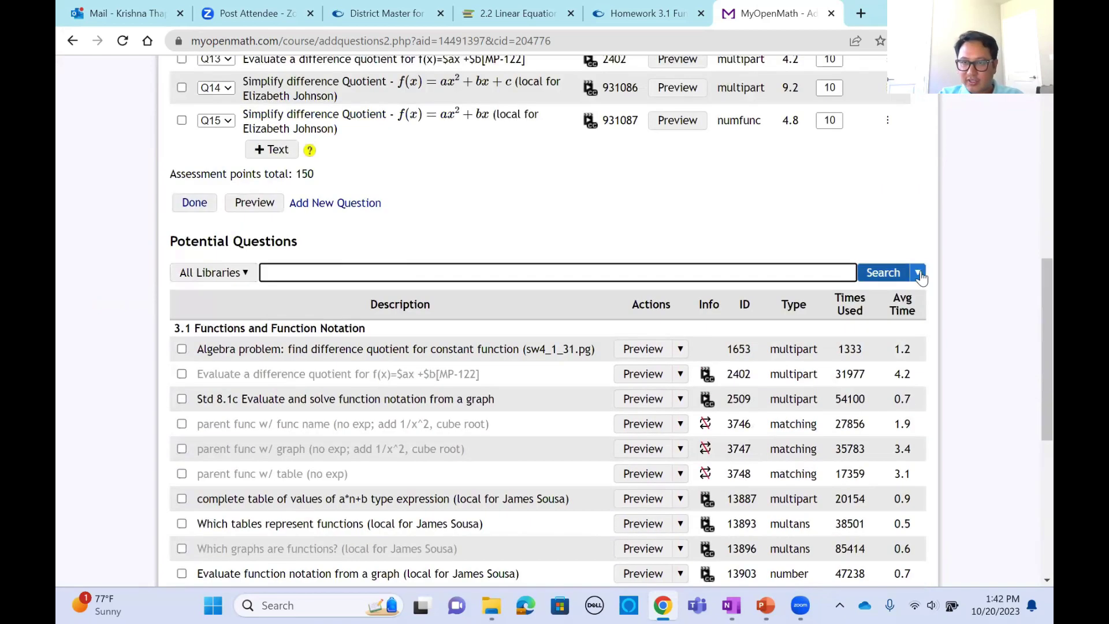
{"action": "left_click", "coordinate": [917, 275]}
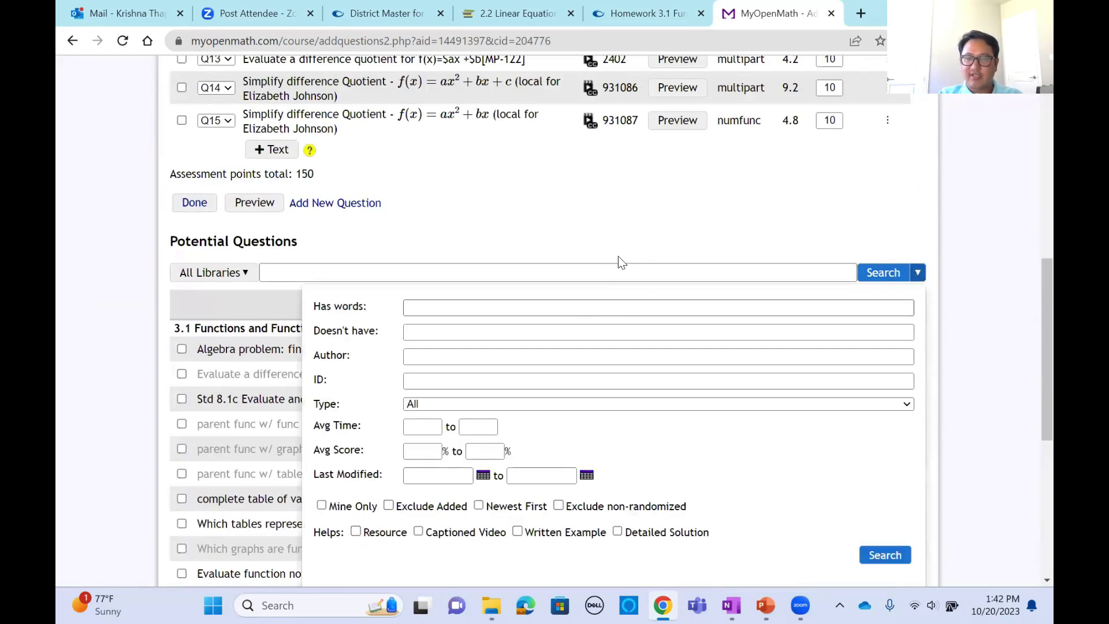
{"action": "left_click", "coordinate": [660, 209]}
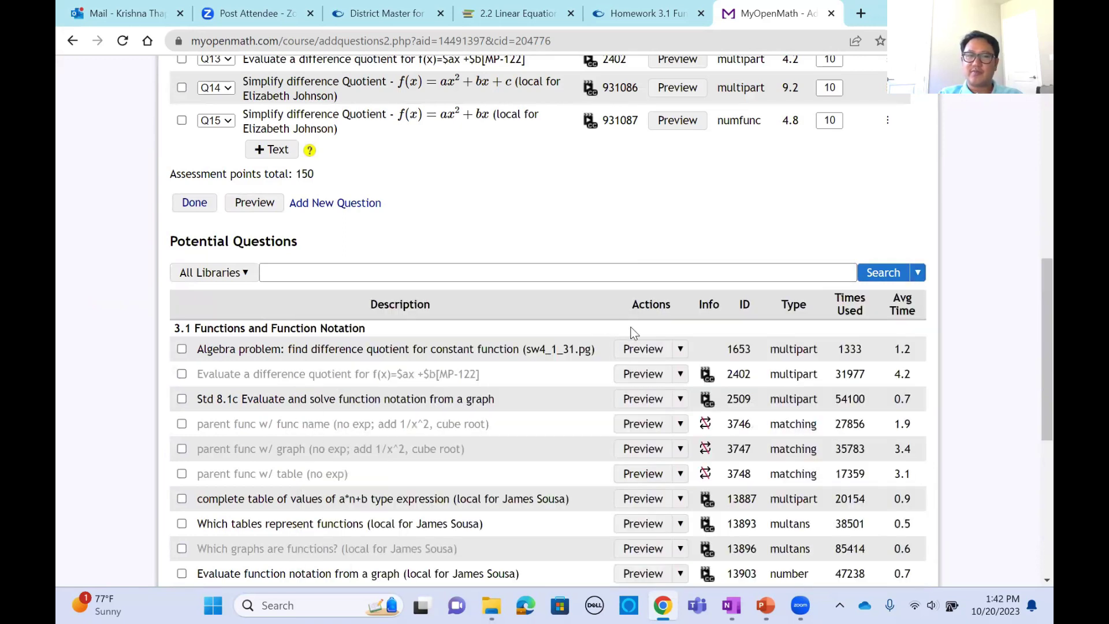
- Browse the Algebra branch of the question library selector and close it without choosing a library
{"action": "left_click", "coordinate": [300, 266]}
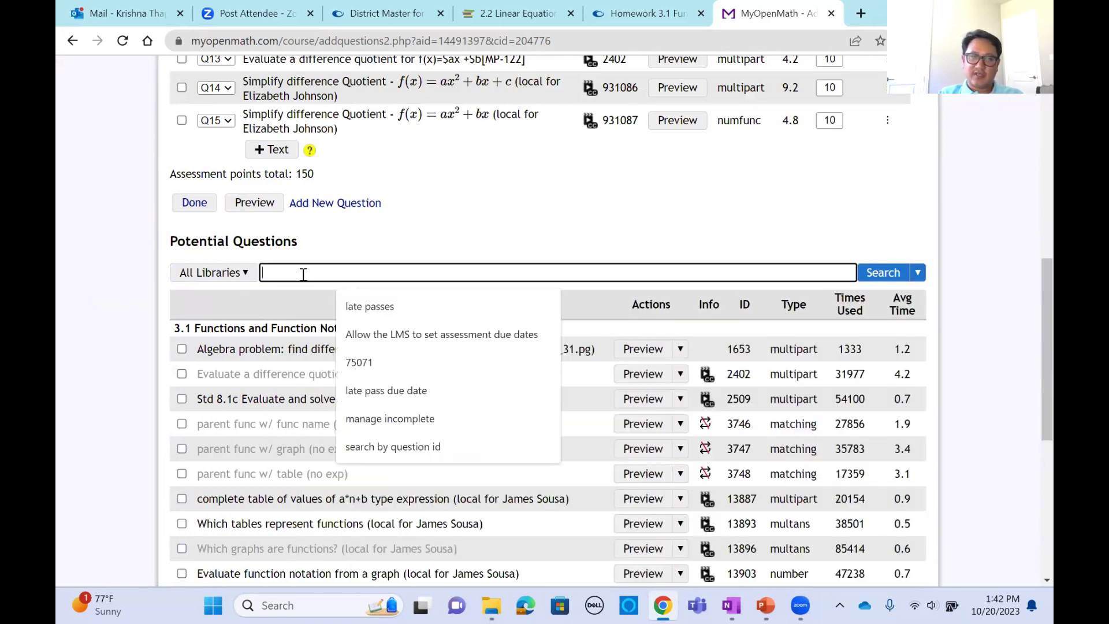
{"action": "left_click", "coordinate": [241, 282]}
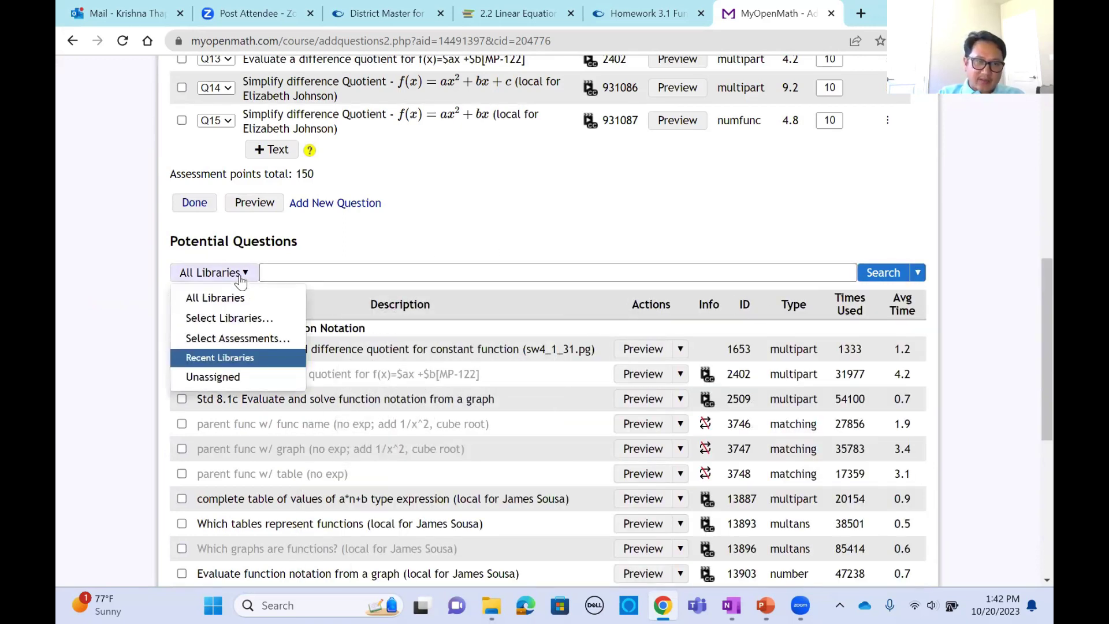
{"action": "left_click", "coordinate": [246, 321]}
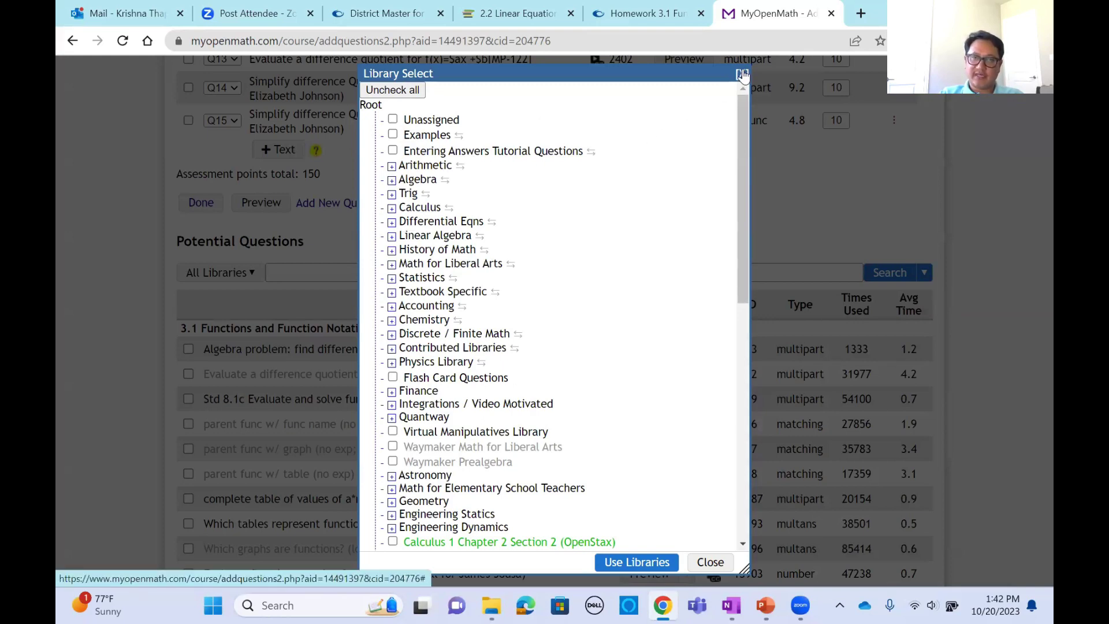
{"action": "left_click", "coordinate": [391, 180]}
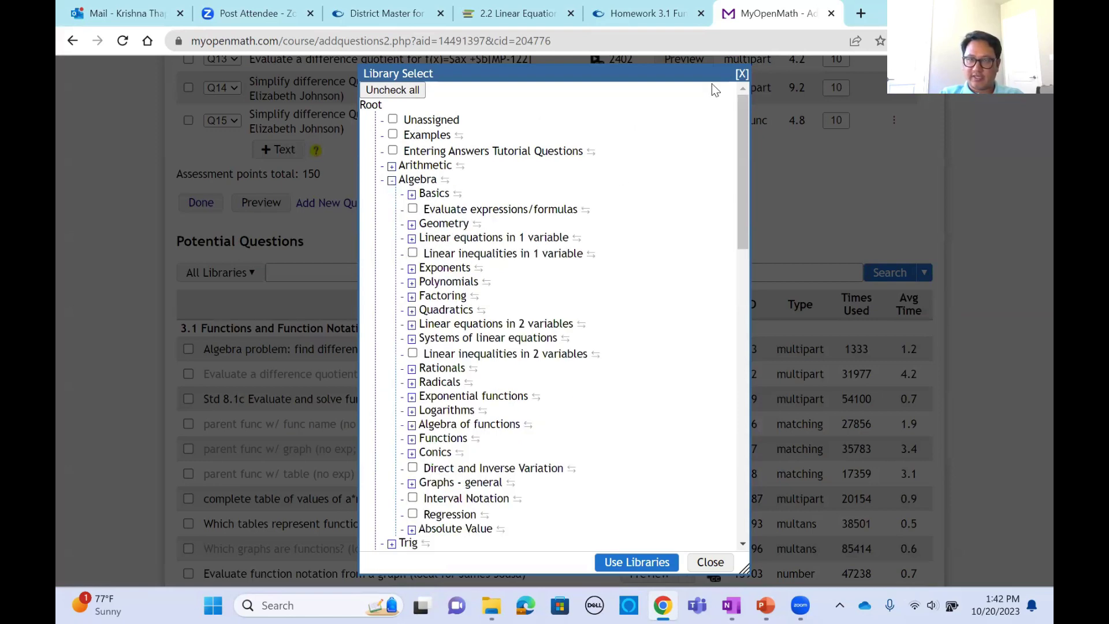
{"action": "left_click", "coordinate": [742, 74]}
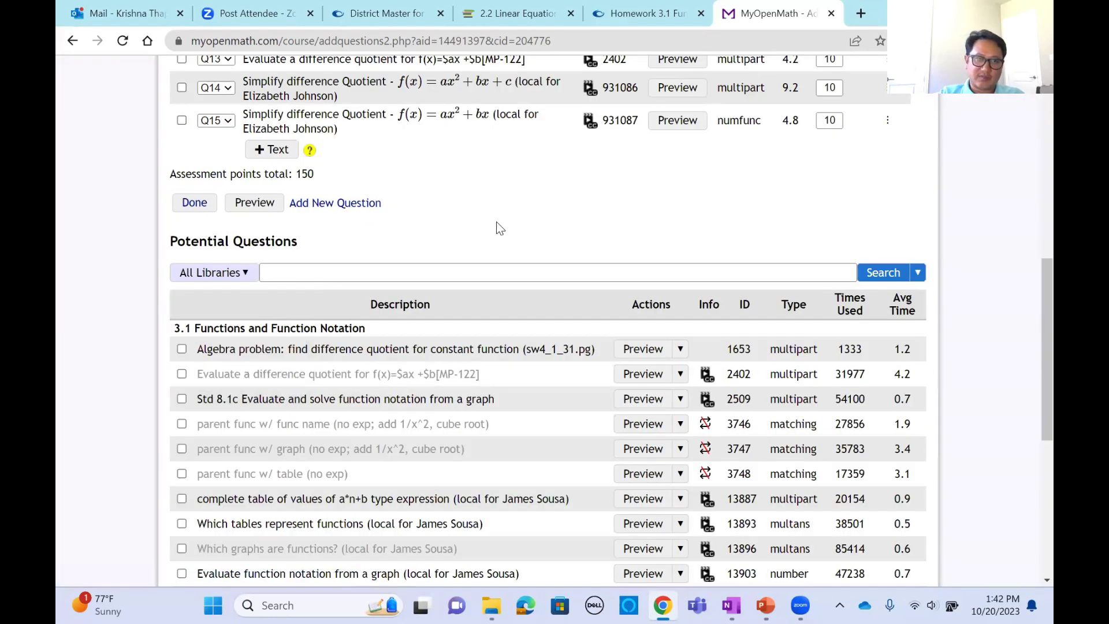
- Preview the first Homework 3.1 question, "Which graphs are functions?", and look through its graphs and help videos
{"action": "scroll", "coordinate": [412, 270], "scroll_direction": "up", "scroll_amount": 10}
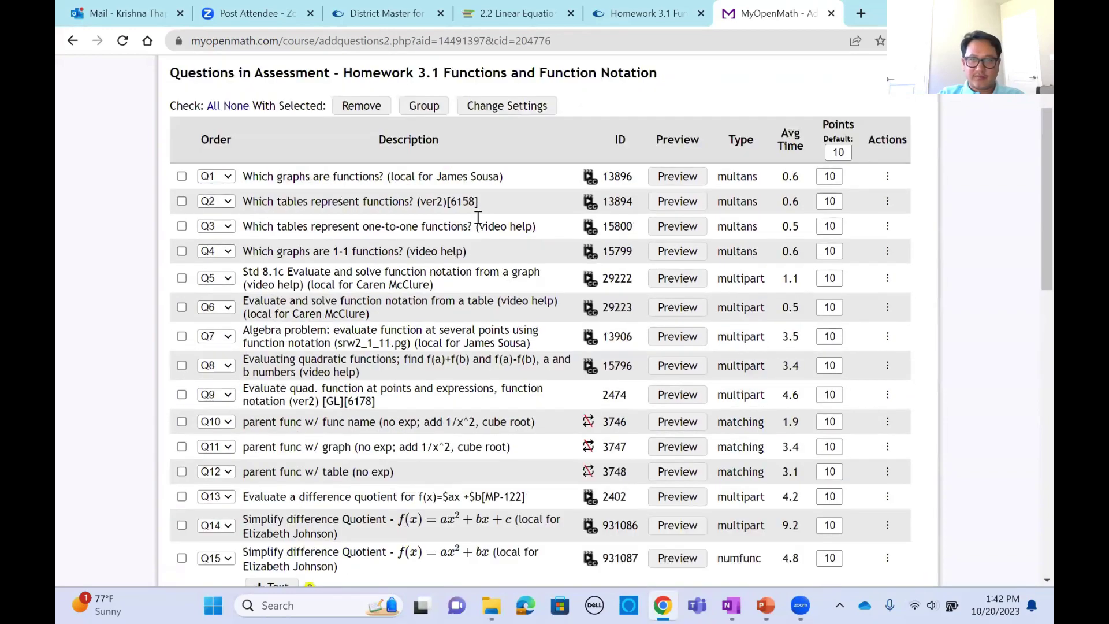
{"action": "scroll", "coordinate": [413, 295], "scroll_direction": "down", "scroll_amount": 1}
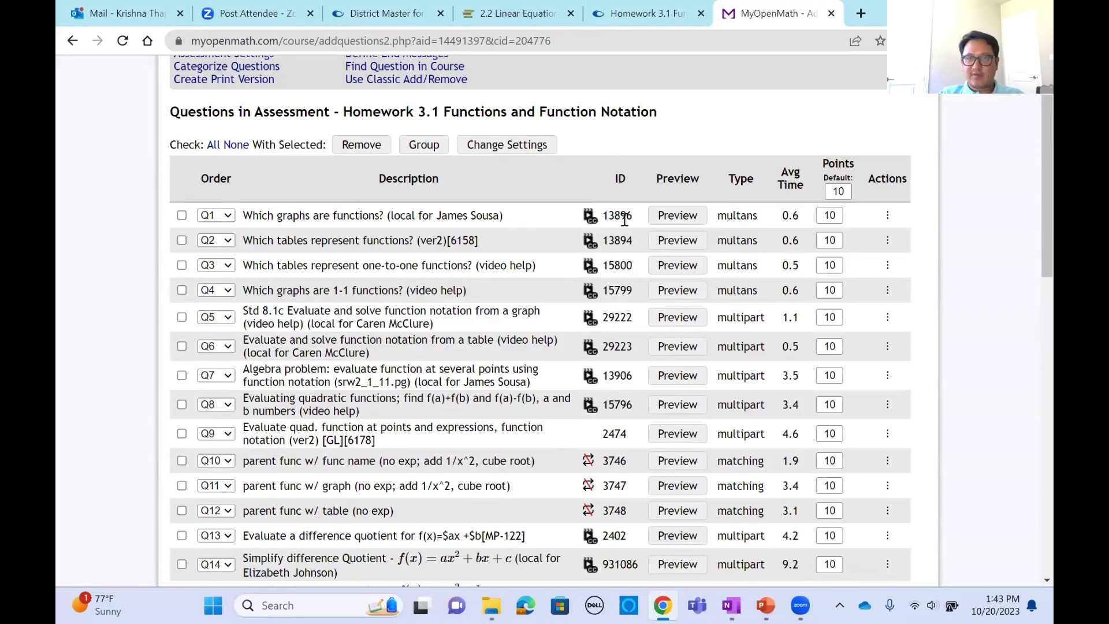
{"action": "left_click", "coordinate": [678, 215]}
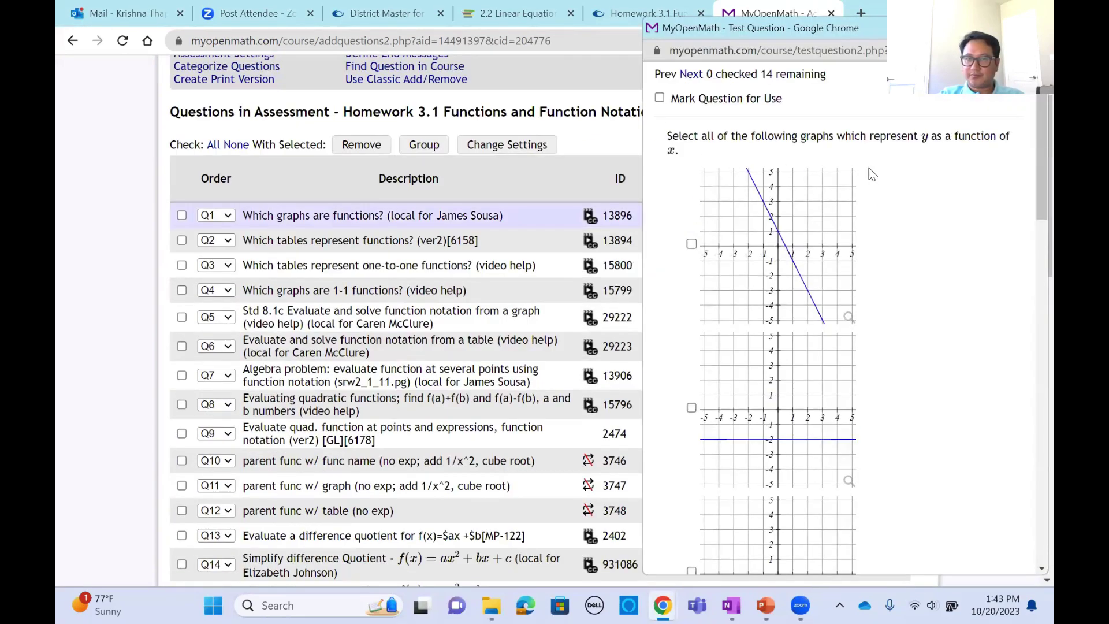
{"action": "scroll", "coordinate": [872, 174], "scroll_direction": "down", "scroll_amount": 15}
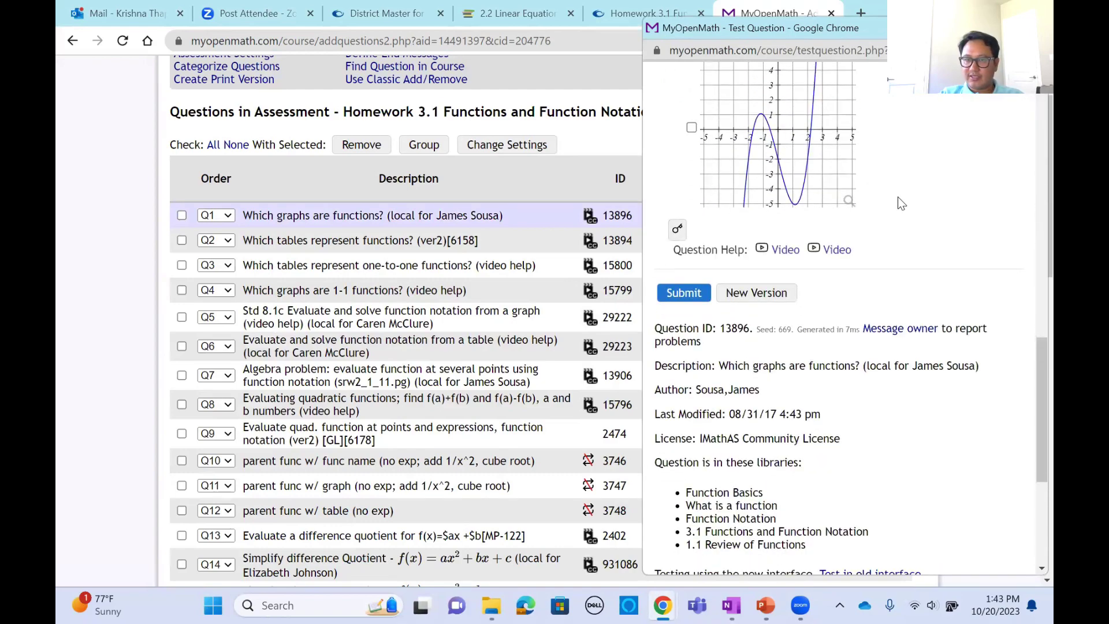
{"action": "scroll", "coordinate": [911, 205], "scroll_direction": "up", "scroll_amount": 6}
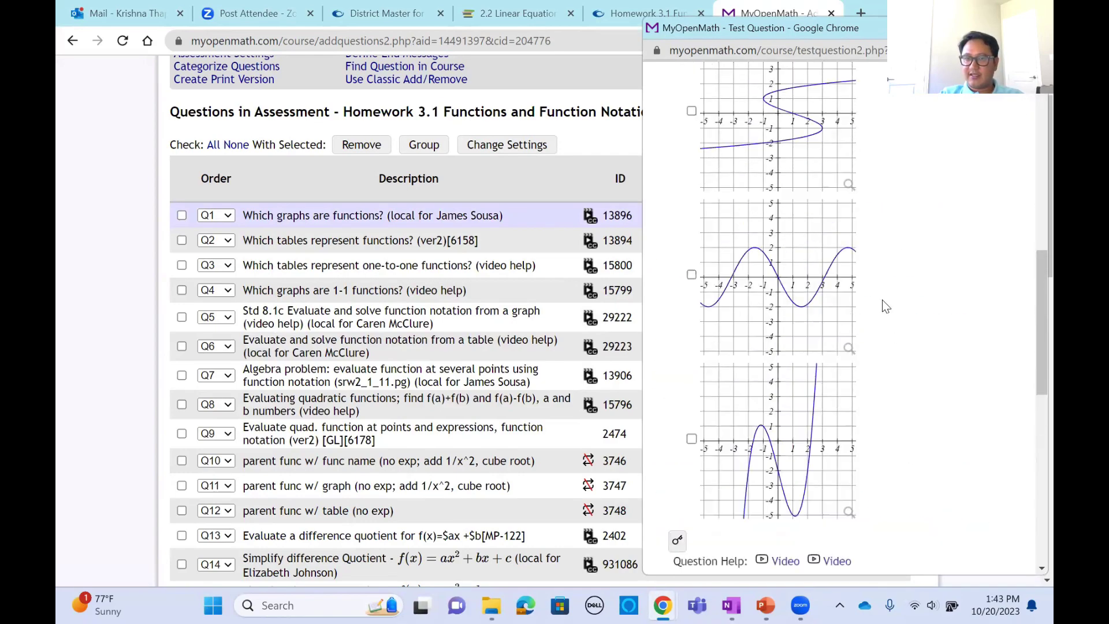
{"action": "scroll", "coordinate": [882, 312], "scroll_direction": "down", "scroll_amount": 1}
{"action": "scroll", "coordinate": [809, 364], "scroll_direction": "down", "scroll_amount": 3}
- Highlight the previewed question's ID, author and description in the details below it
{"action": "triple_click", "coordinate": [736, 330]}
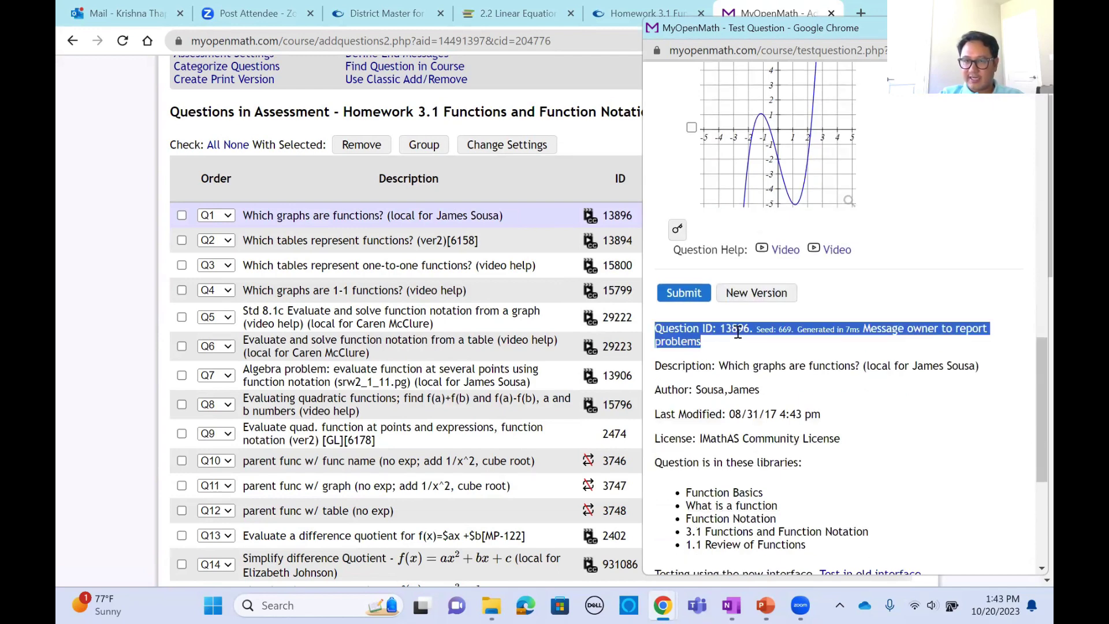
{"action": "scroll", "coordinate": [782, 355], "scroll_direction": "down", "scroll_amount": 3}
{"action": "triple_click", "coordinate": [724, 234]}
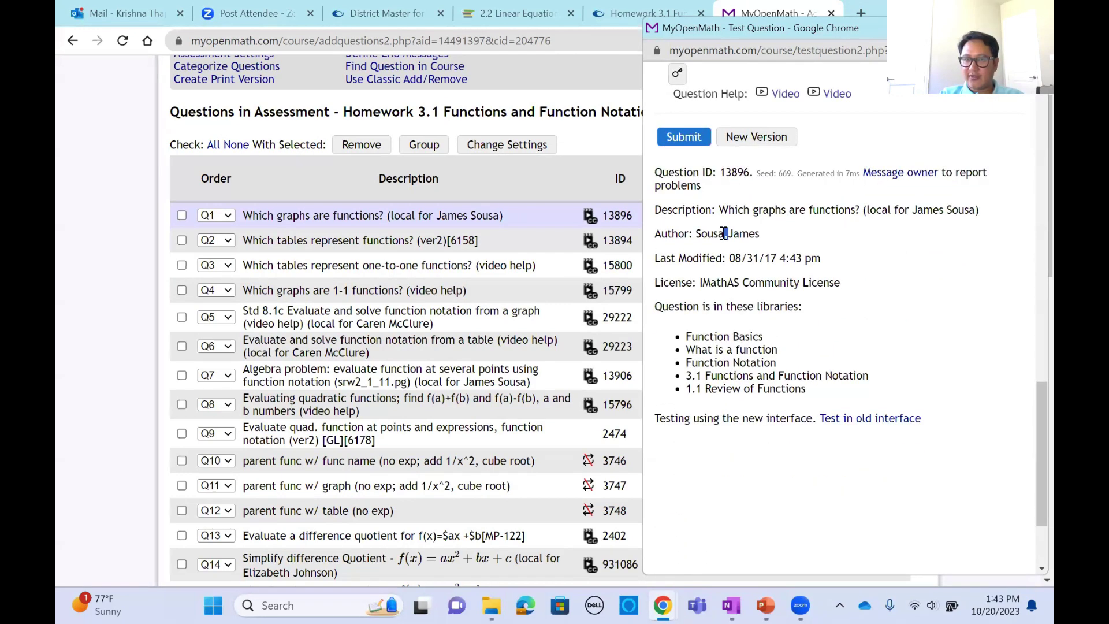
{"action": "triple_click", "coordinate": [786, 209]}
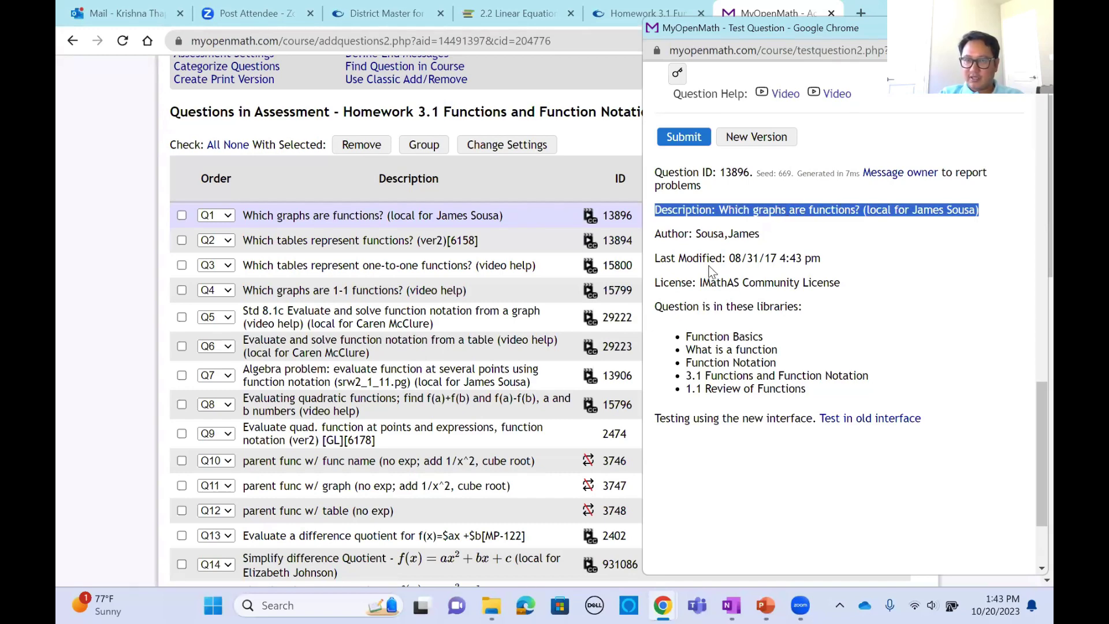
- Highlight the previewed question's last-modified date and look back over its graphs and details
{"action": "triple_click", "coordinate": [759, 258]}
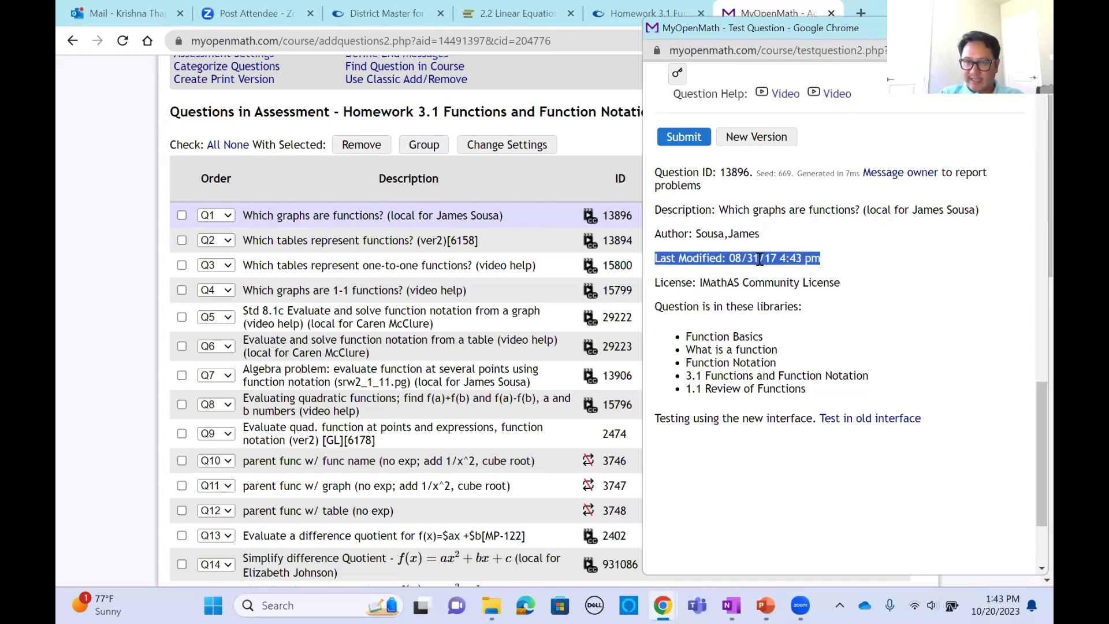
{"action": "scroll", "coordinate": [872, 336], "scroll_direction": "up", "scroll_amount": 15}
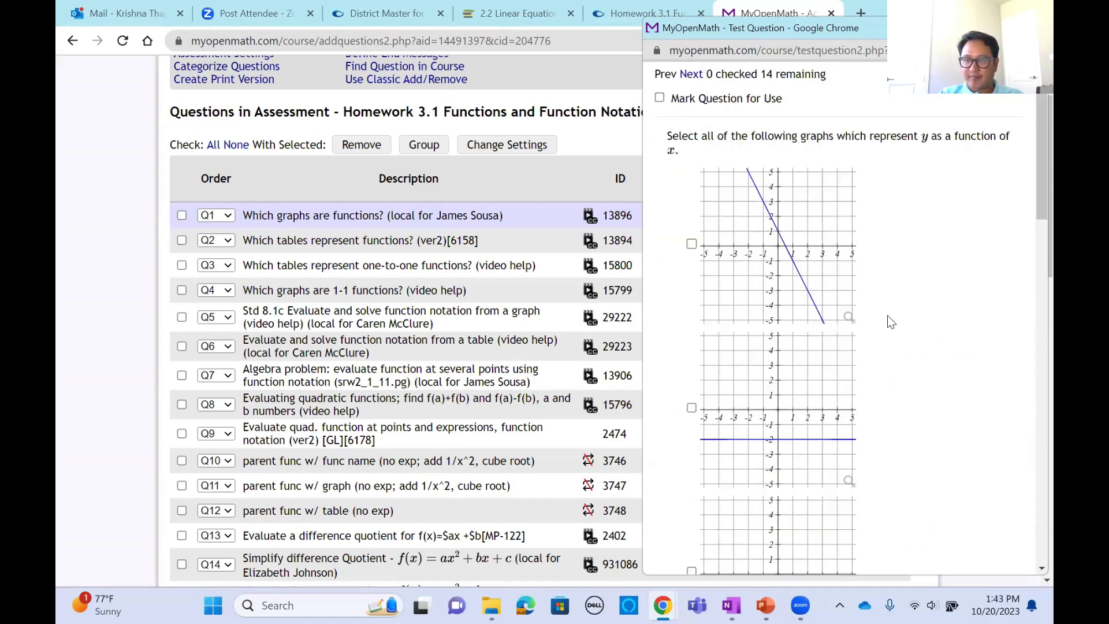
{"action": "scroll", "coordinate": [887, 315], "scroll_direction": "down", "scroll_amount": 15}
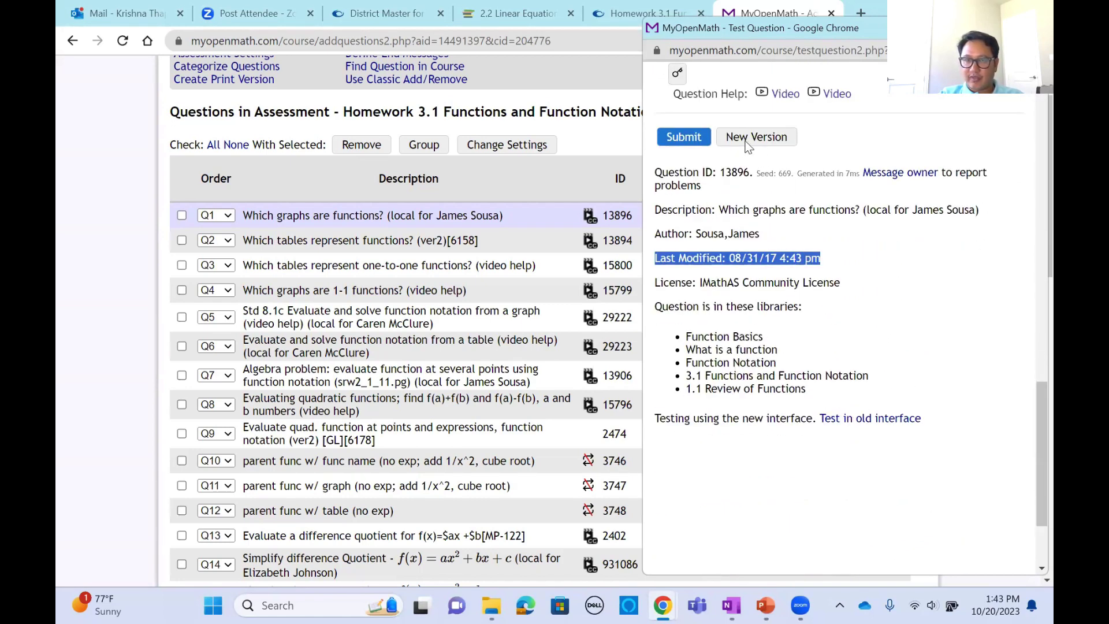
{"action": "scroll", "coordinate": [800, 187], "scroll_direction": "up", "scroll_amount": 7}
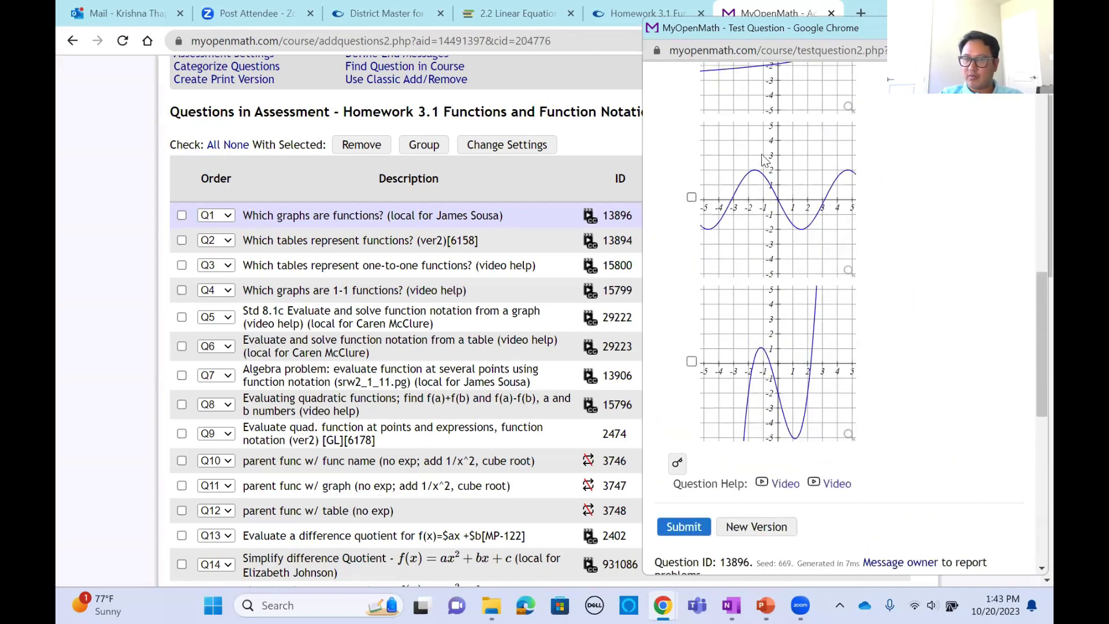
{"action": "scroll", "coordinate": [747, 169], "scroll_direction": "up", "scroll_amount": 3}
{"action": "scroll", "coordinate": [662, 297], "scroll_direction": "down", "scroll_amount": 7}
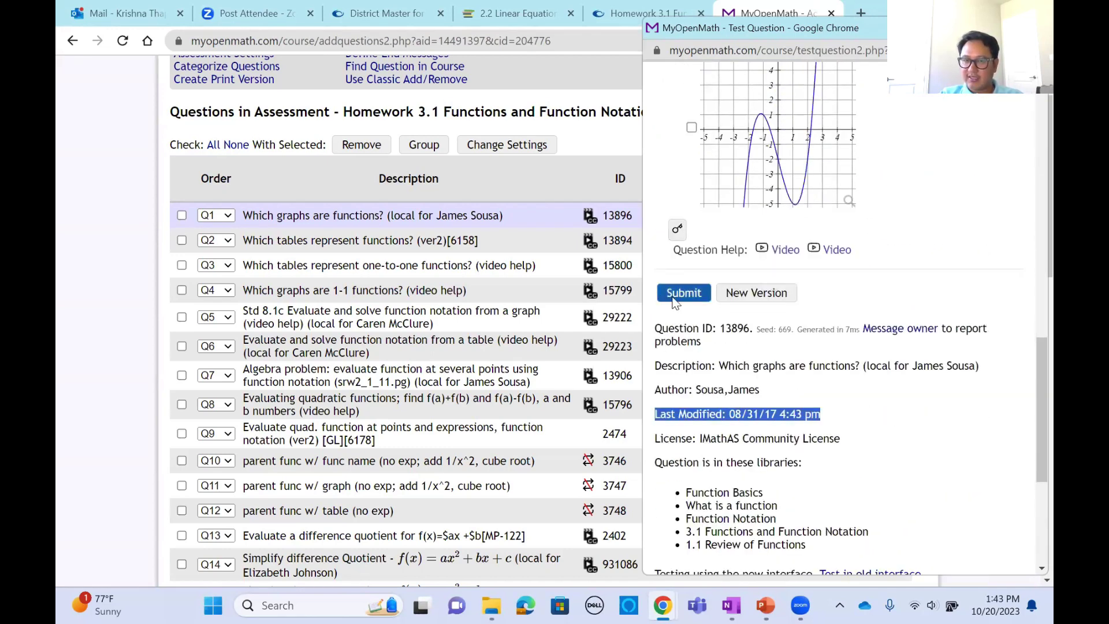
- Widen the question preview window, generate a new version of the question and look through its graphs
{"action": "left_click_drag", "start_coordinate": [641, 175], "coordinate": [439, 175]}
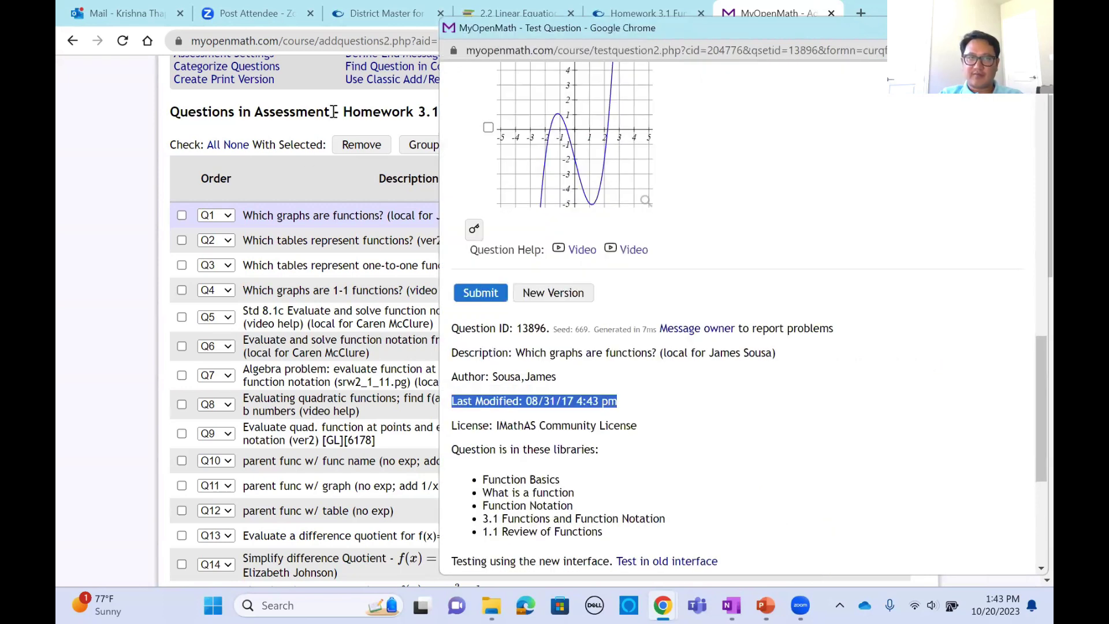
{"action": "scroll", "coordinate": [744, 258], "scroll_direction": "up", "scroll_amount": 1}
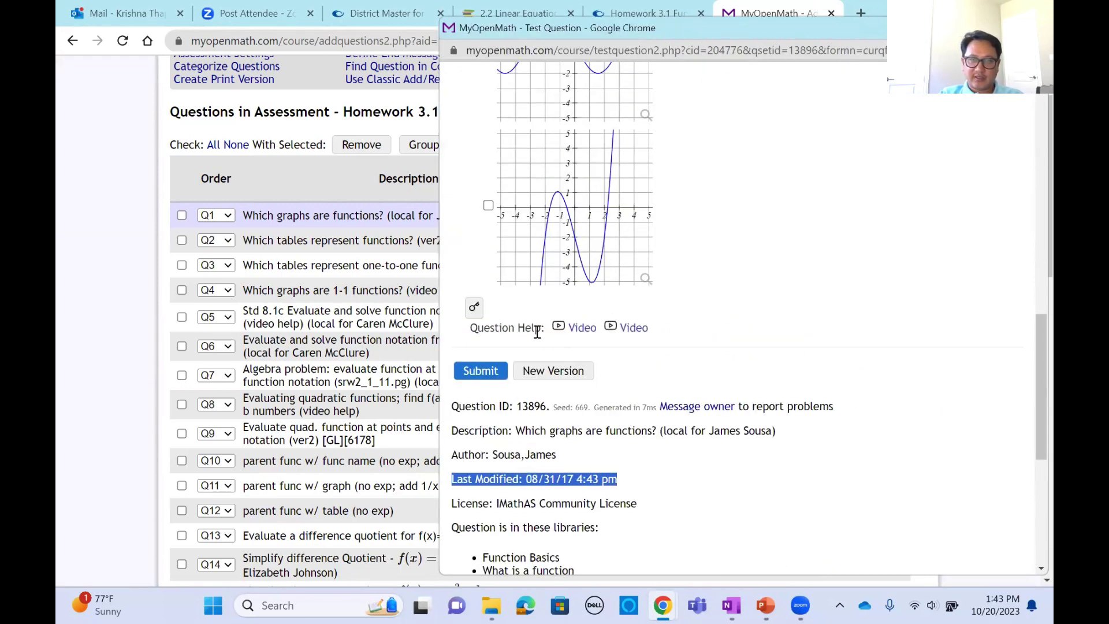
{"action": "left_click", "coordinate": [565, 371]}
{"action": "scroll", "coordinate": [763, 313], "scroll_direction": "down", "scroll_amount": 10}
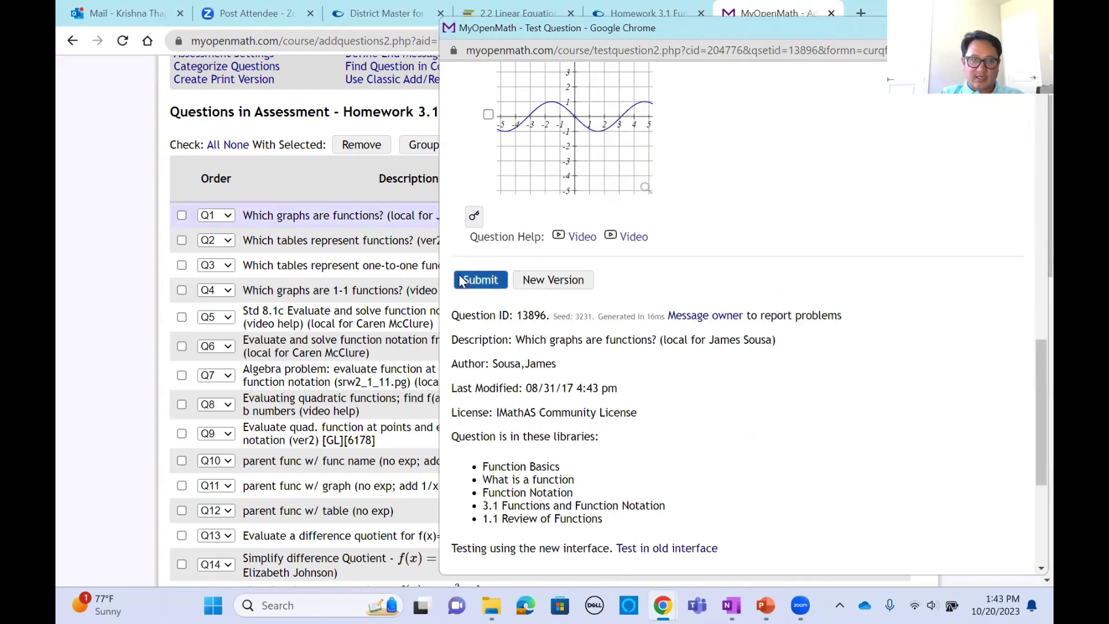
{"action": "scroll", "coordinate": [768, 317], "scroll_direction": "down", "scroll_amount": 5}
{"action": "scroll", "coordinate": [763, 319], "scroll_direction": "up", "scroll_amount": 15}
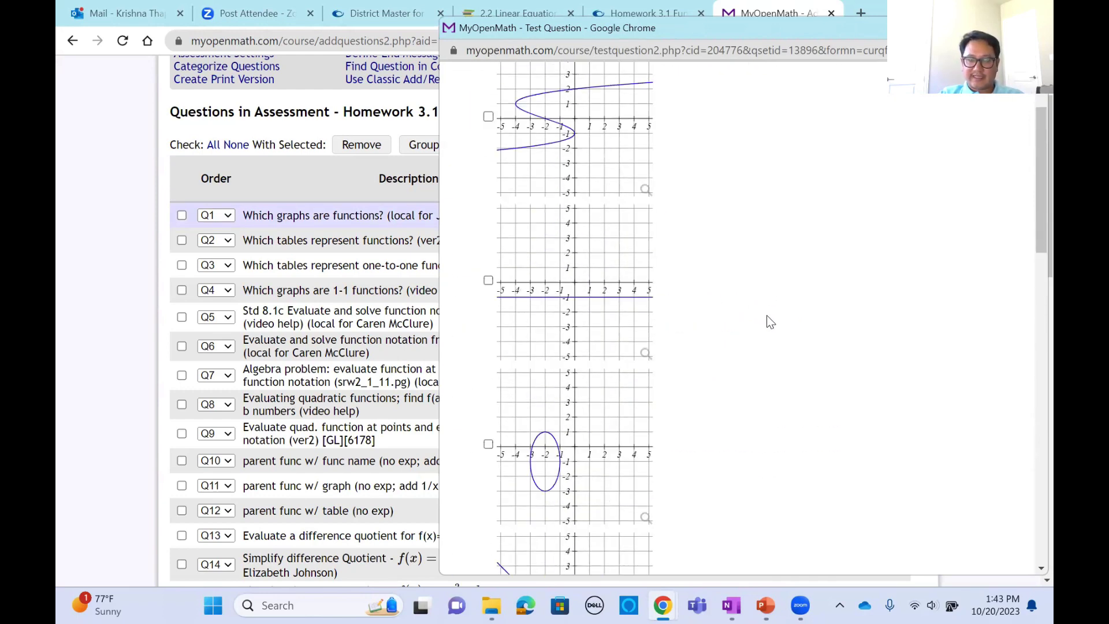
{"action": "scroll", "coordinate": [772, 318], "scroll_direction": "down", "scroll_amount": 5}
{"action": "scroll", "coordinate": [771, 317], "scroll_direction": "up", "scroll_amount": 8}
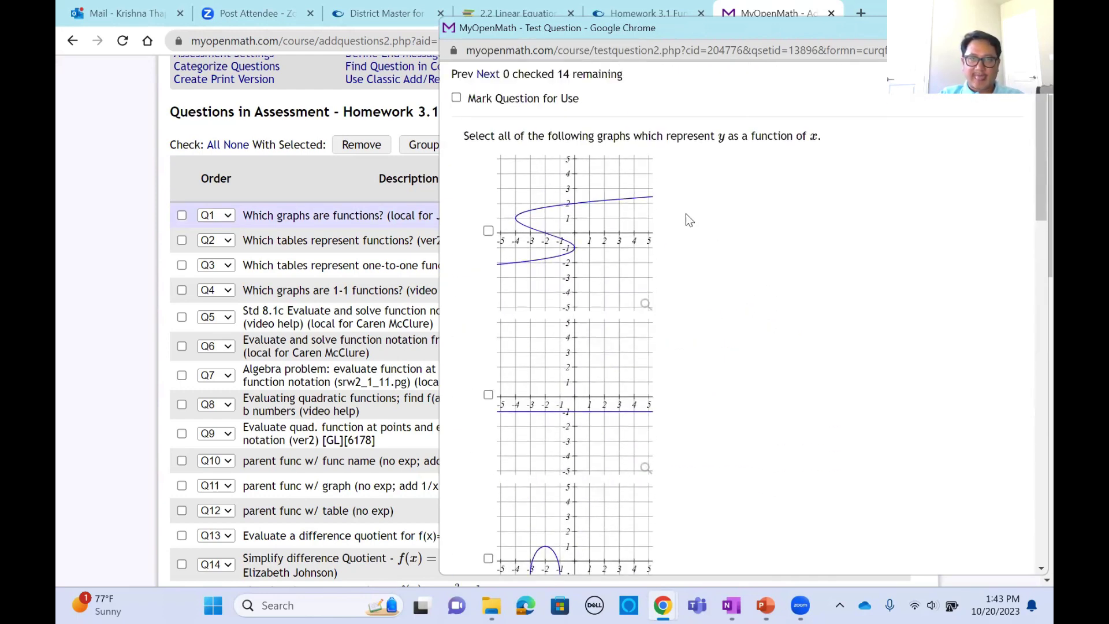
- Highlight "following graphs which represent" in the previewed question's instruction and close the preview
{"action": "scroll", "coordinate": [819, 344], "scroll_direction": "down", "scroll_amount": 5}
{"action": "scroll", "coordinate": [820, 341], "scroll_direction": "up", "scroll_amount": 4}
{"action": "scroll", "coordinate": [821, 341], "scroll_direction": "up", "scroll_amount": 1}
{"action": "left_click_drag", "start_coordinate": [716, 136], "coordinate": [546, 136]}
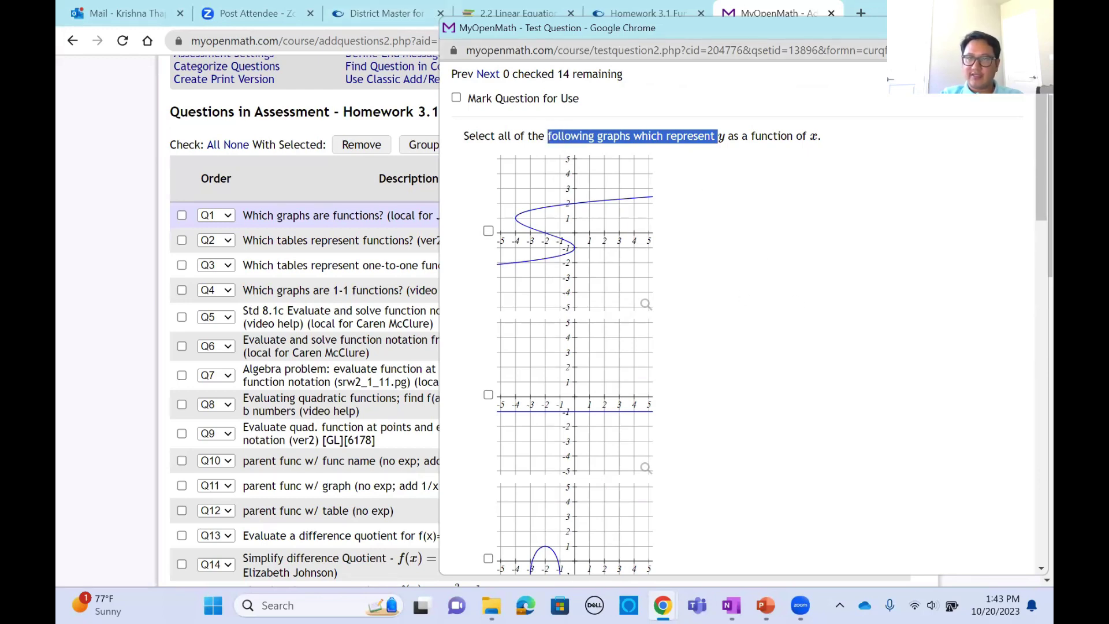
{"action": "key", "text": "ctrl+w"}
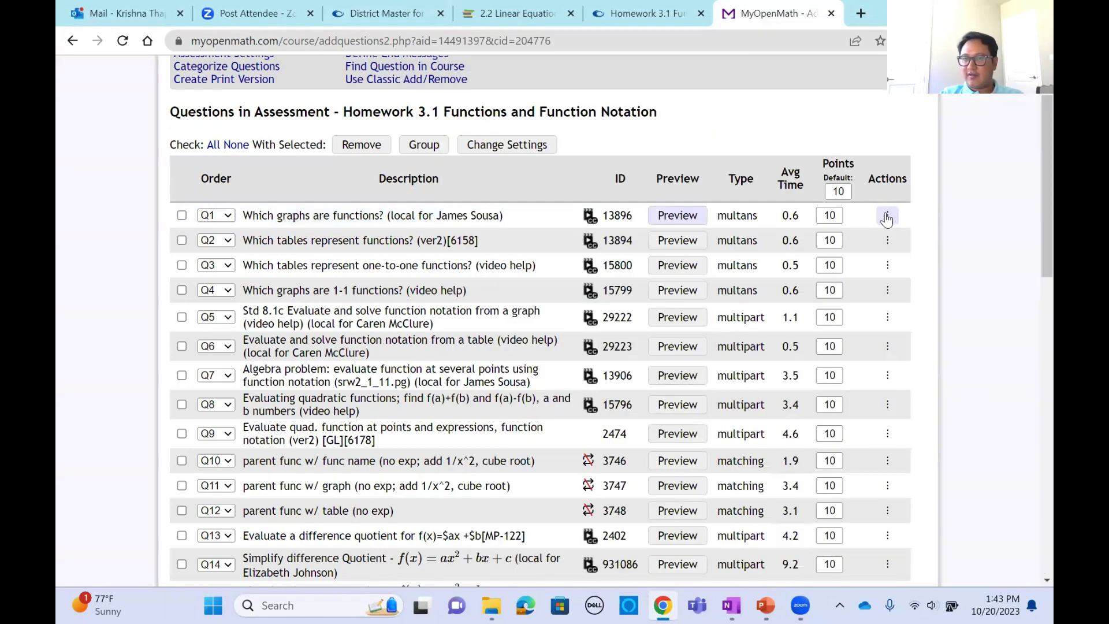
- View the code of the first Homework 3.1 question and read through its control code, question text and help videos
{"action": "left_click", "coordinate": [888, 216]}
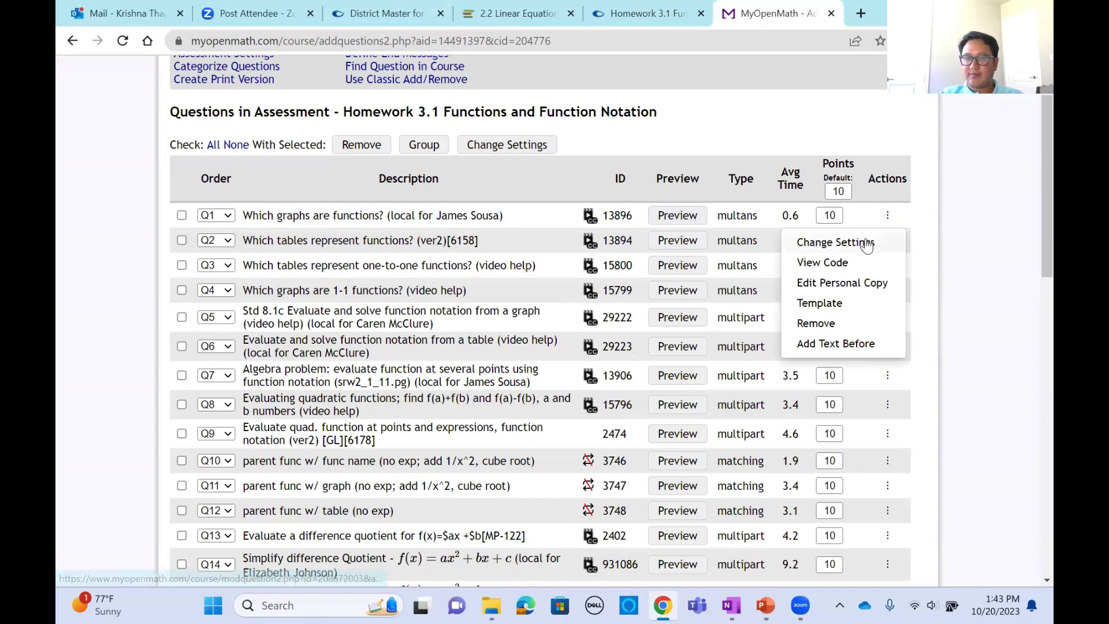
{"action": "left_click", "coordinate": [838, 263]}
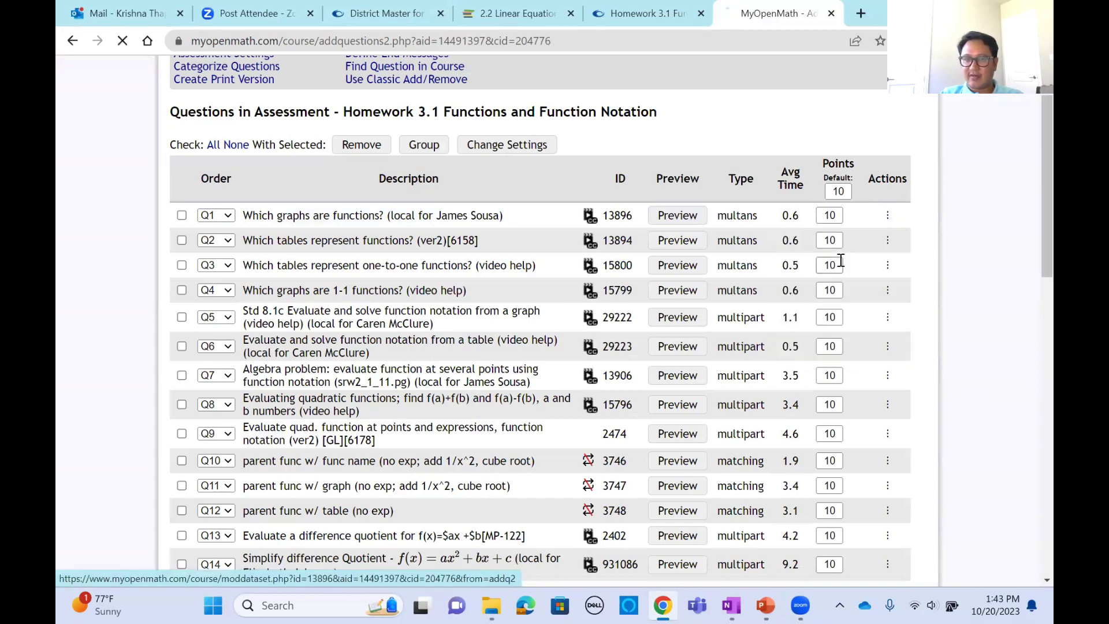
{"action": "scroll", "coordinate": [672, 285], "scroll_direction": "down", "scroll_amount": 5}
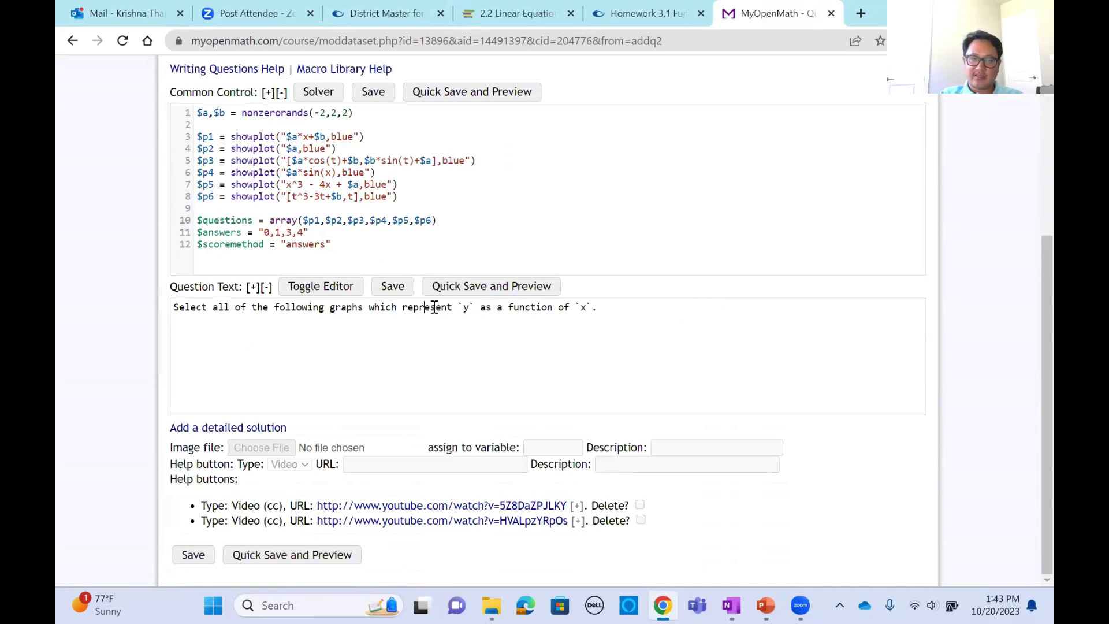
{"action": "scroll", "coordinate": [684, 261], "scroll_direction": "up", "scroll_amount": 5}
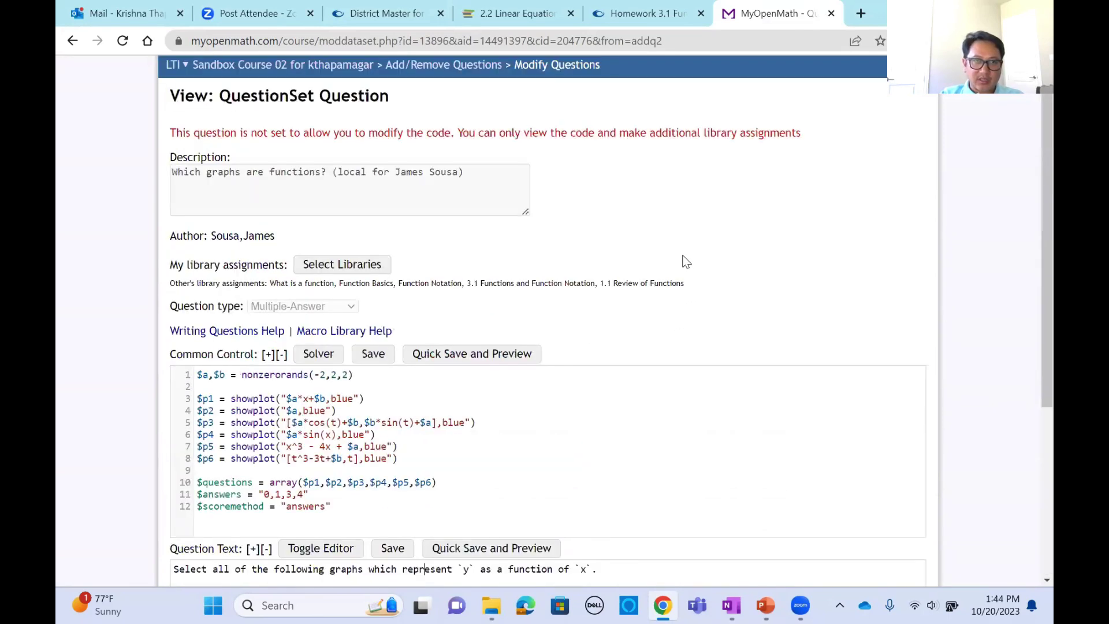
{"action": "scroll", "coordinate": [701, 264], "scroll_direction": "down", "scroll_amount": 5}
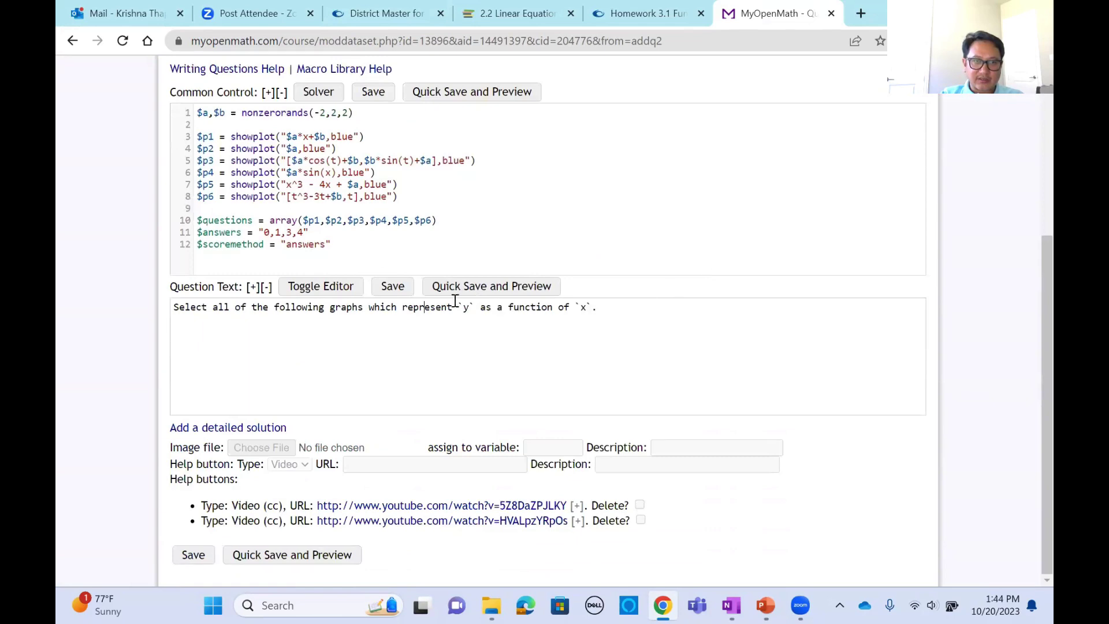
{"action": "scroll", "coordinate": [678, 221], "scroll_direction": "up", "scroll_amount": 4}
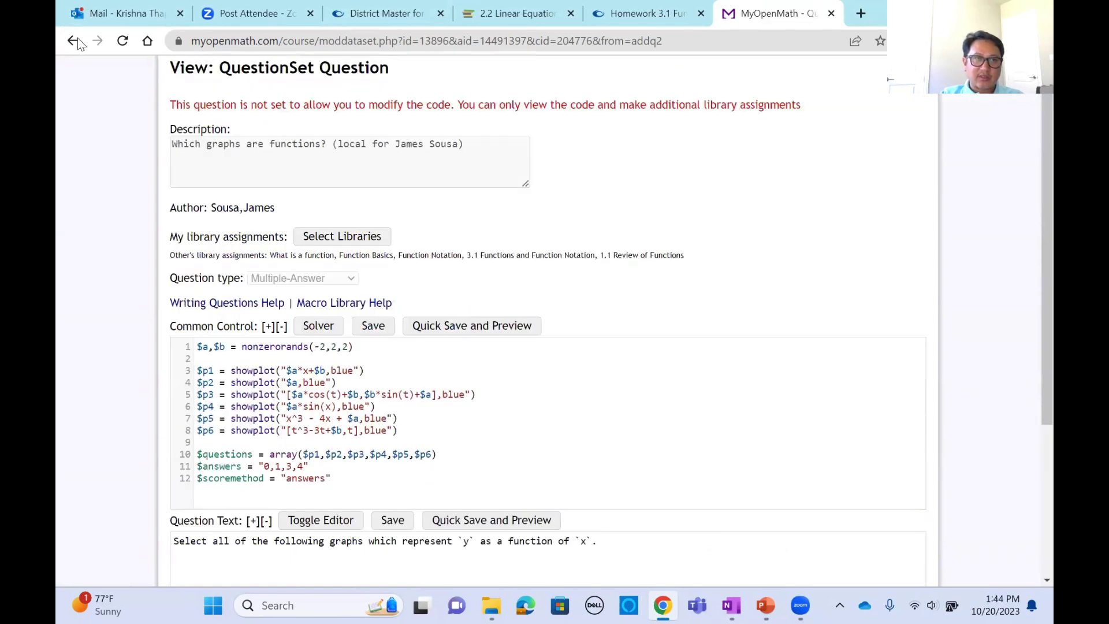
- Highlight the notice about modifying the question's code and return to the Homework 3.1 question list
{"action": "double_click", "coordinate": [341, 105]}
{"action": "triple_click", "coordinate": [422, 109]}
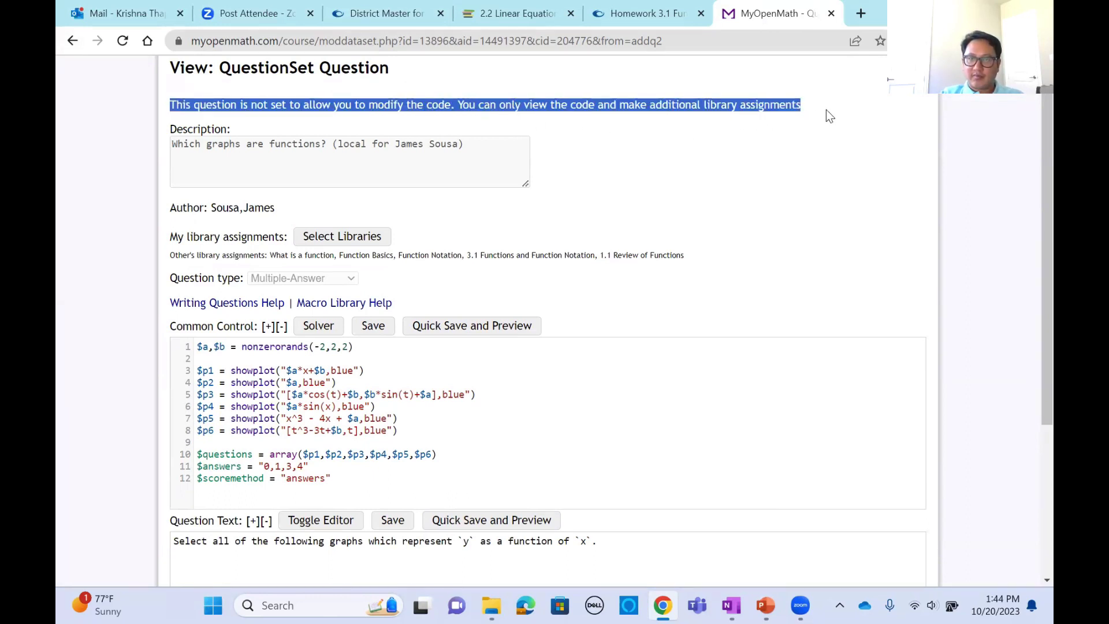
{"action": "scroll", "coordinate": [787, 207], "scroll_direction": "down", "scroll_amount": 4}
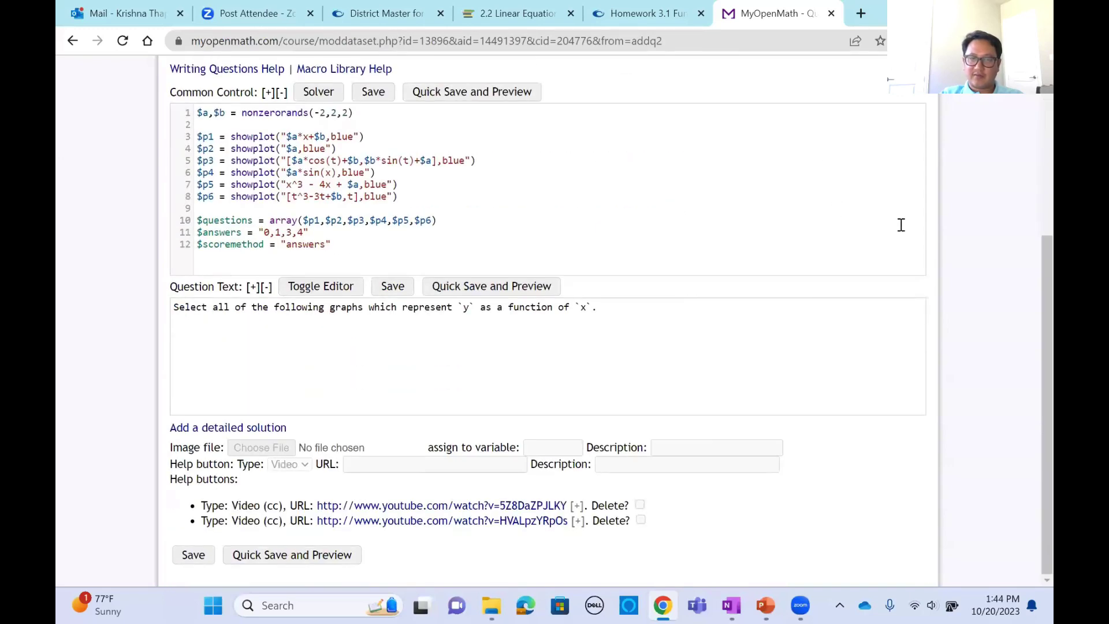
{"action": "left_click", "coordinate": [72, 40]}
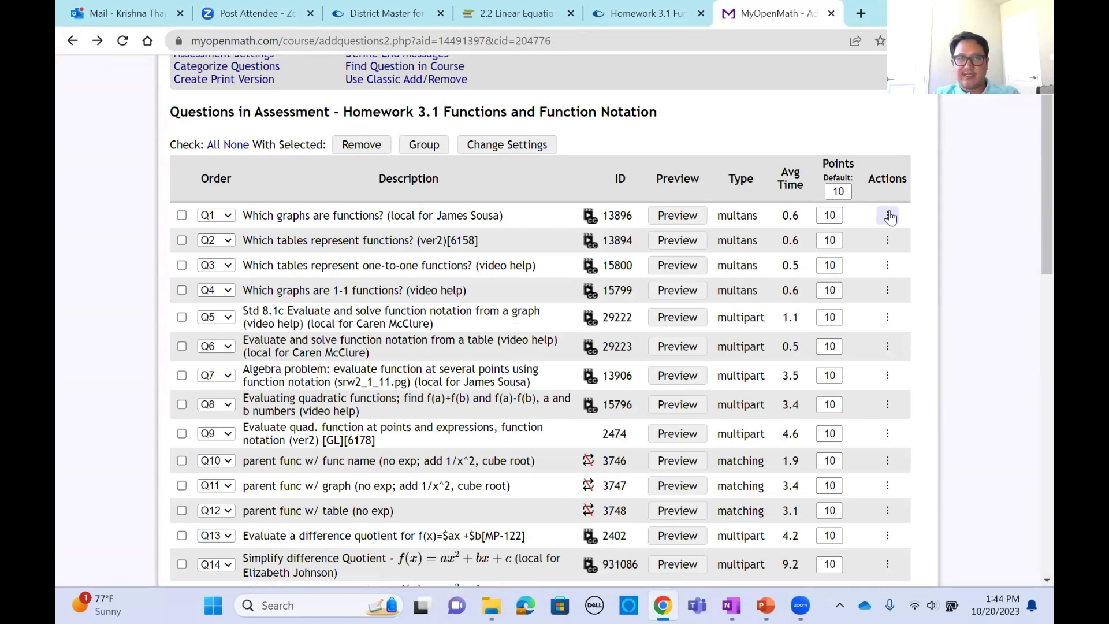
- Look over the actions available for the first question and highlight its description and ID in the question list
{"action": "left_click", "coordinate": [888, 215]}
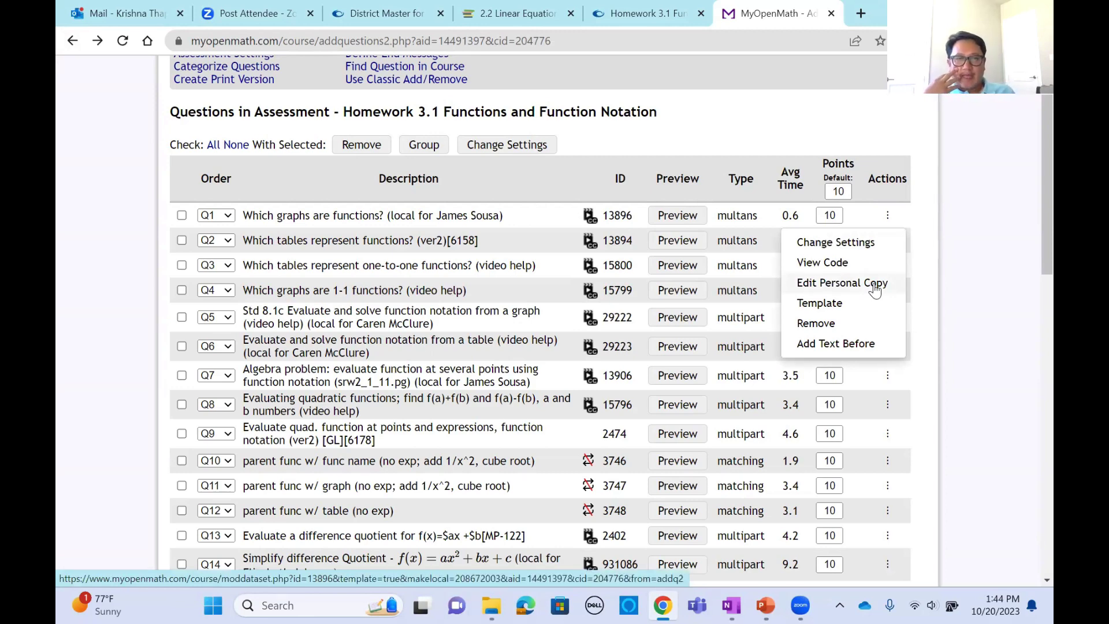
{"action": "double_click", "coordinate": [464, 214]}
{"action": "triple_click", "coordinate": [463, 214]}
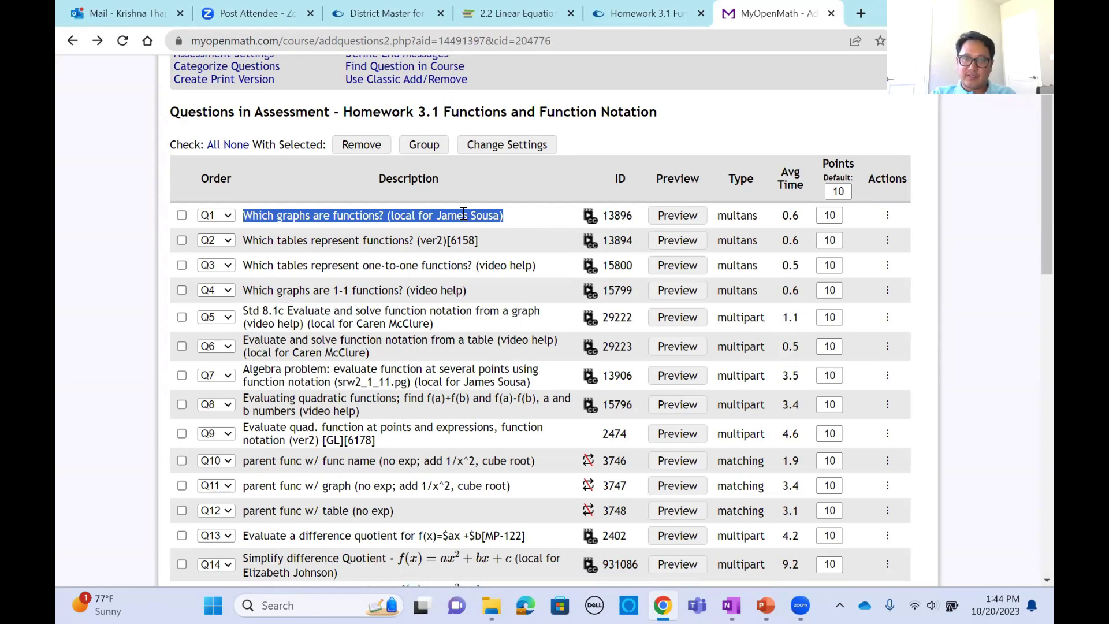
{"action": "triple_click", "coordinate": [463, 213]}
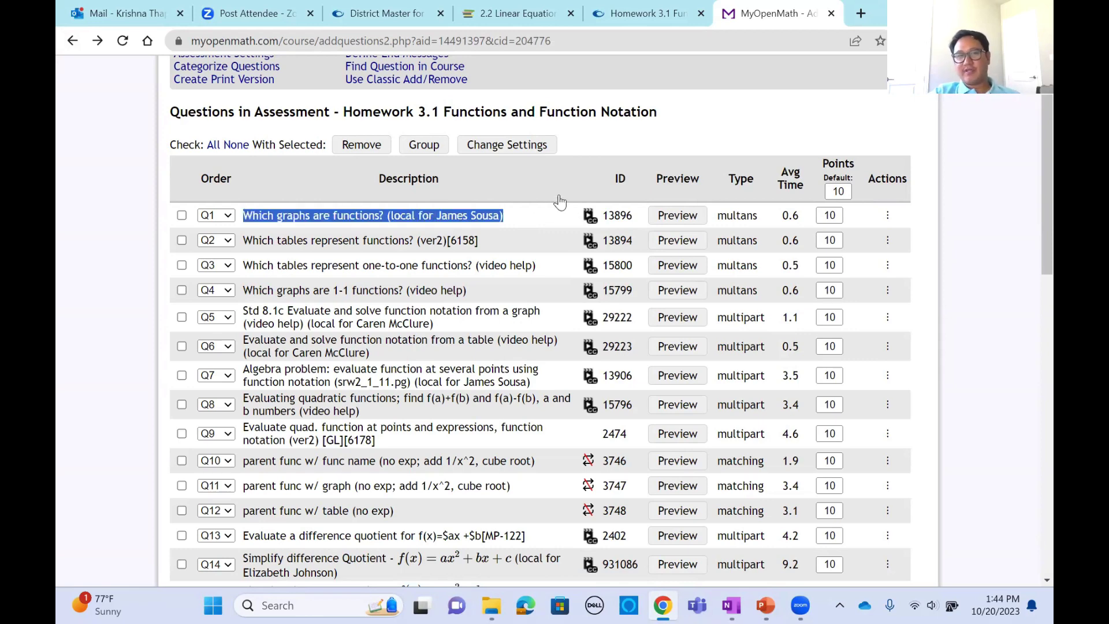
{"action": "double_click", "coordinate": [617, 215]}
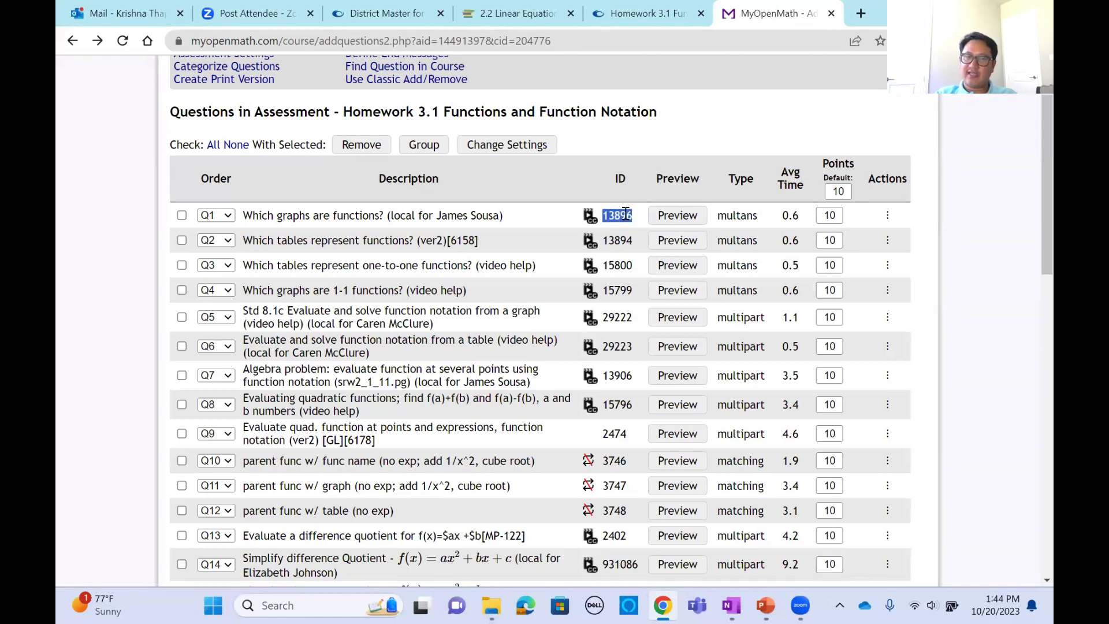
{"action": "triple_click", "coordinate": [420, 215]}
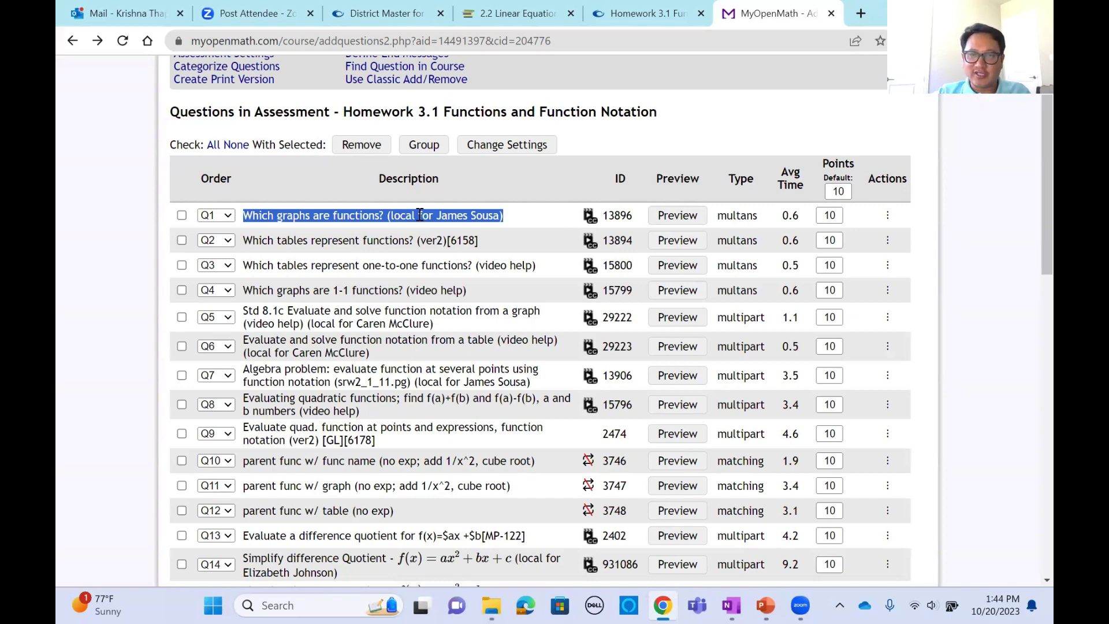
{"action": "triple_click", "coordinate": [455, 214]}
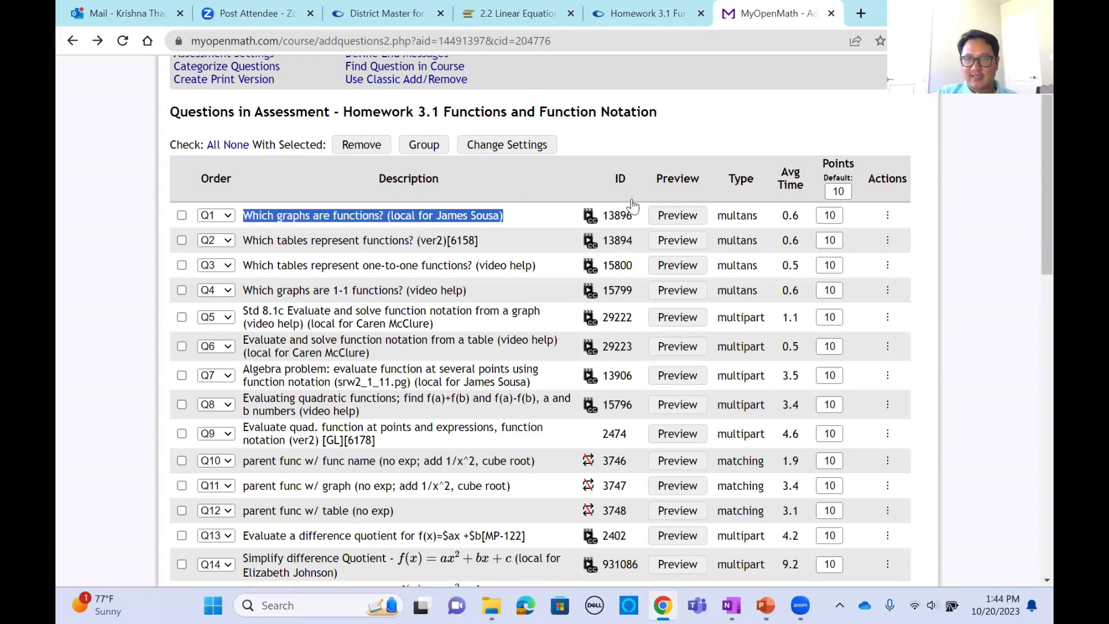
- Open a personal copy of the first question for editing and highlight the instructor's name in its description
{"action": "left_click", "coordinate": [889, 218]}
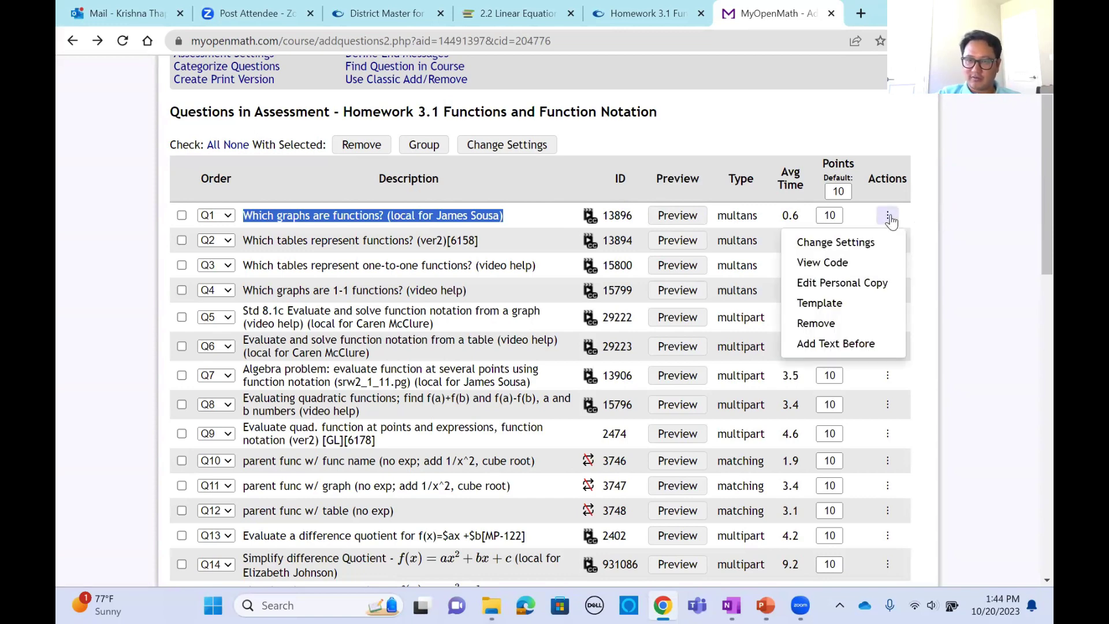
{"action": "left_click", "coordinate": [841, 284]}
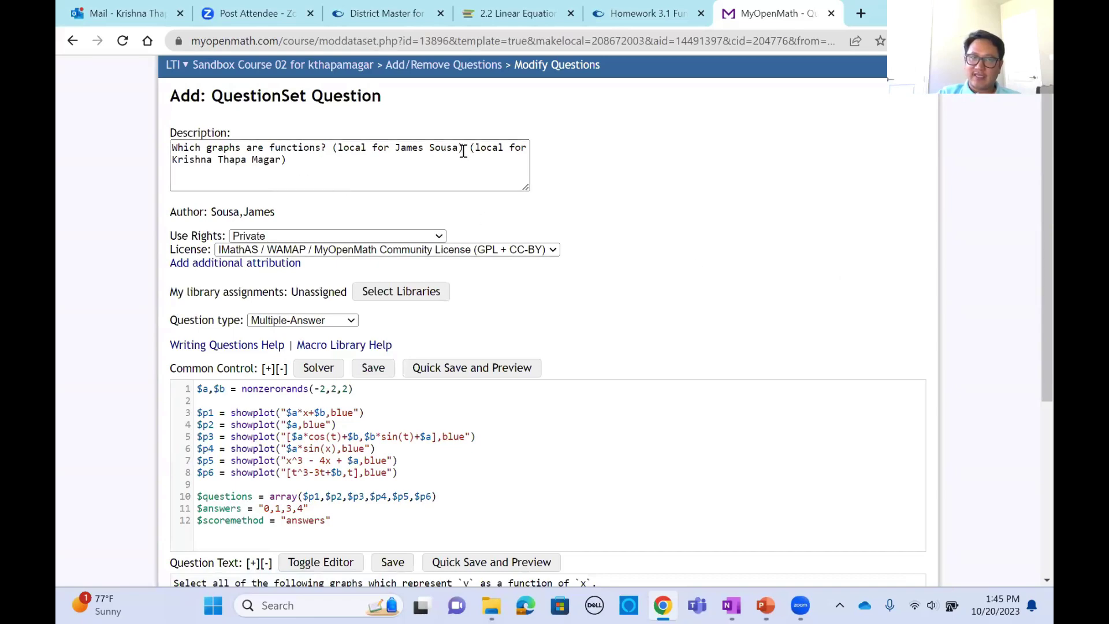
{"action": "left_click_drag", "start_coordinate": [287, 160], "coordinate": [154, 165]}
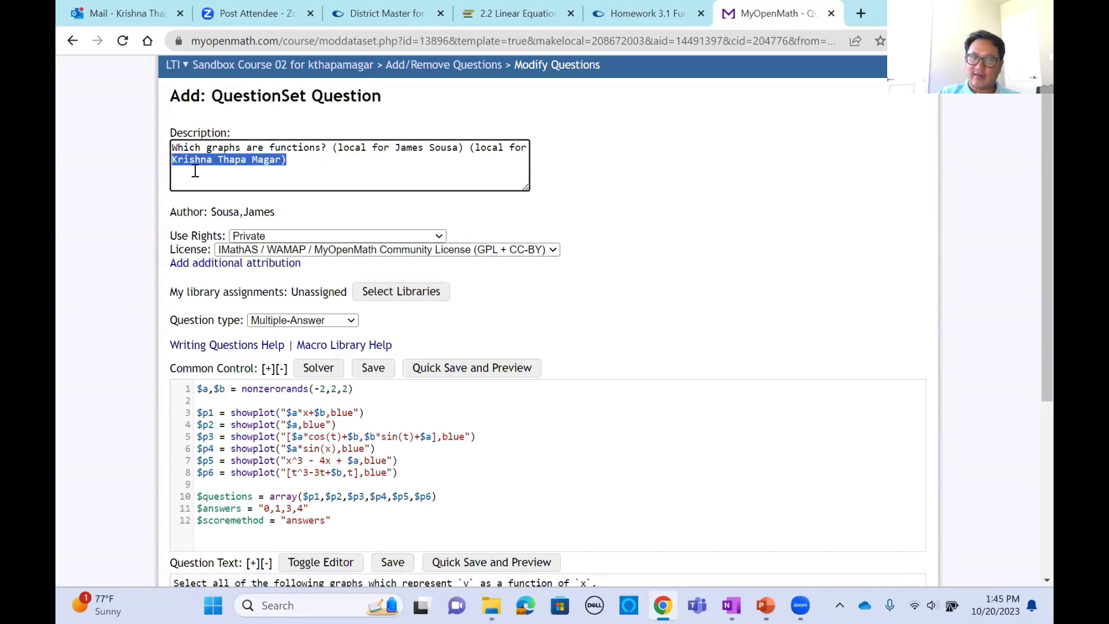
- Try adding the filler text "vdslkfjsd" at the end of the personal copy's question text
{"action": "scroll", "coordinate": [906, 228], "scroll_direction": "down", "scroll_amount": 4}
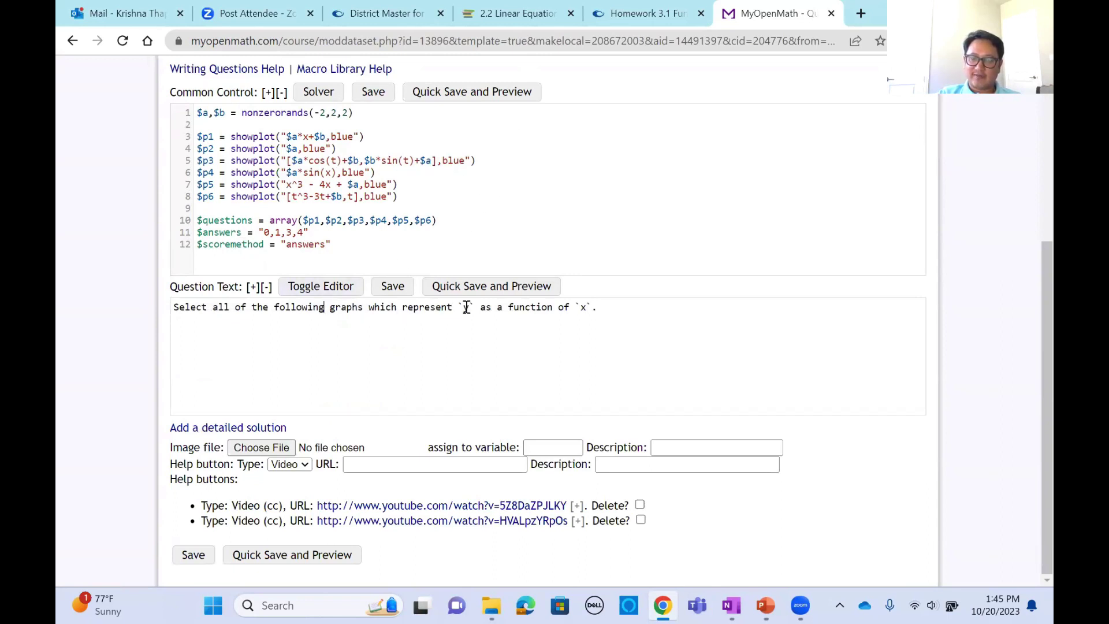
{"action": "left_click", "coordinate": [608, 309]}
{"action": "type", "text": "vdslkfjsd"}
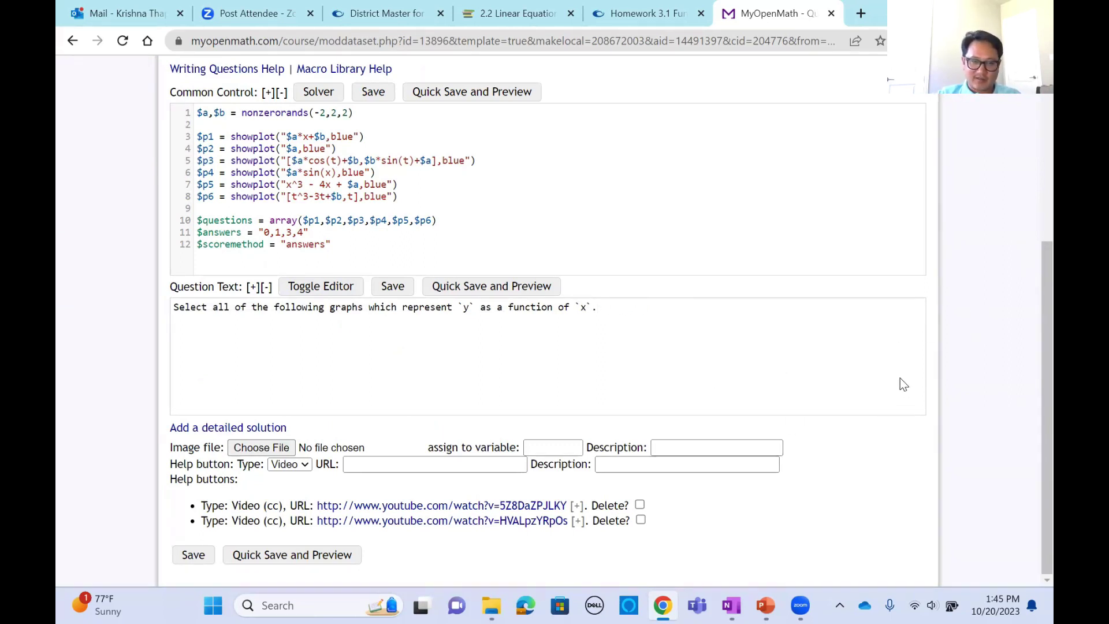
- Look over the personal copy's settings and highlight all of its Common Control code
{"action": "scroll", "coordinate": [676, 300], "scroll_direction": "up", "scroll_amount": 3}
{"action": "left_click", "coordinate": [374, 296]}
{"action": "scroll", "coordinate": [439, 310], "scroll_direction": "up", "scroll_amount": 3}
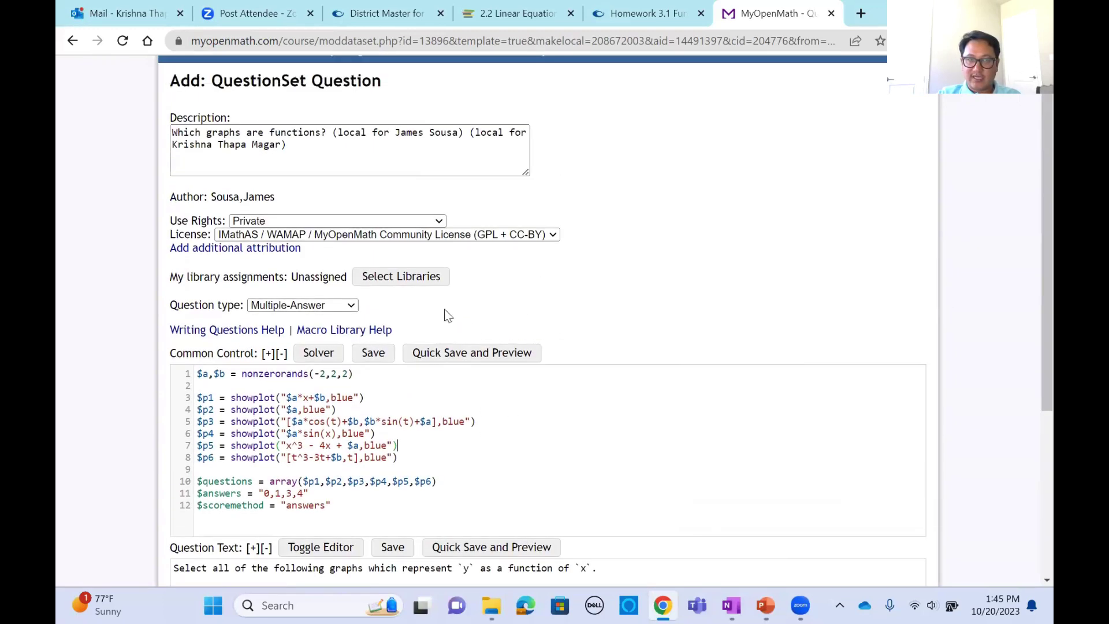
{"action": "scroll", "coordinate": [436, 254], "scroll_direction": "down", "scroll_amount": 5}
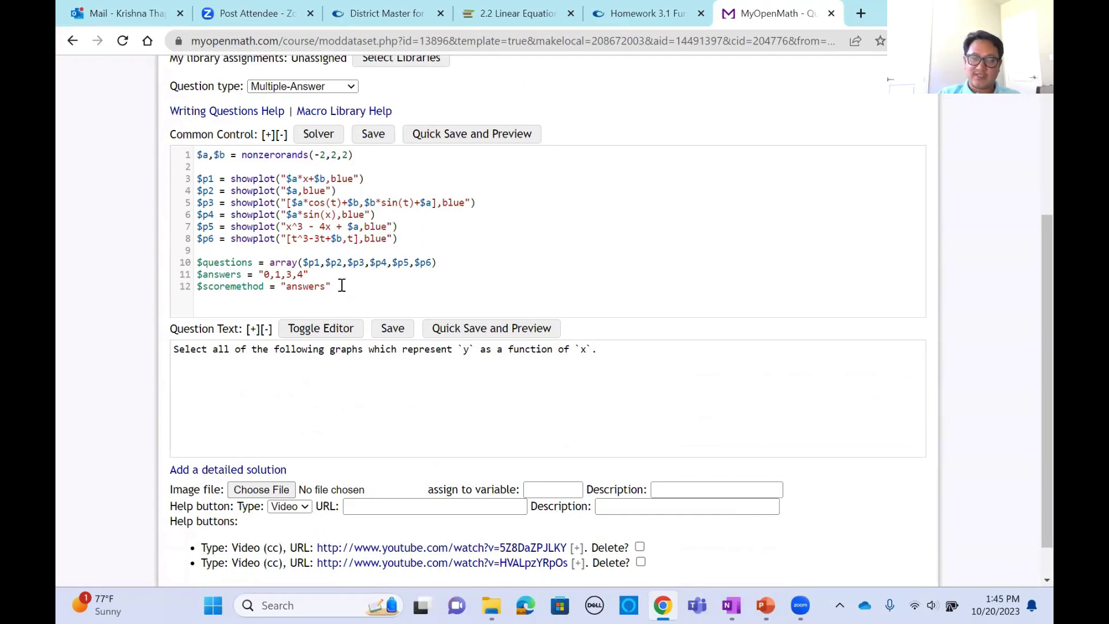
{"action": "left_click_drag", "start_coordinate": [328, 286], "coordinate": [186, 149]}
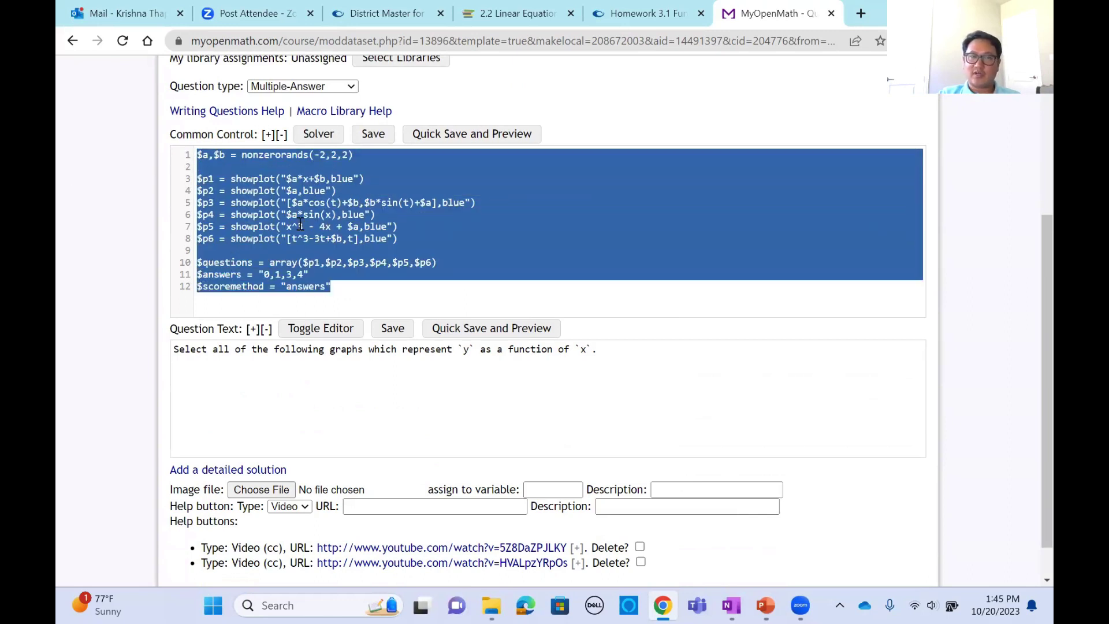
- Look over the Common Control code, then save the personal copy of the first question and return to the question list
{"action": "left_click", "coordinate": [480, 231]}
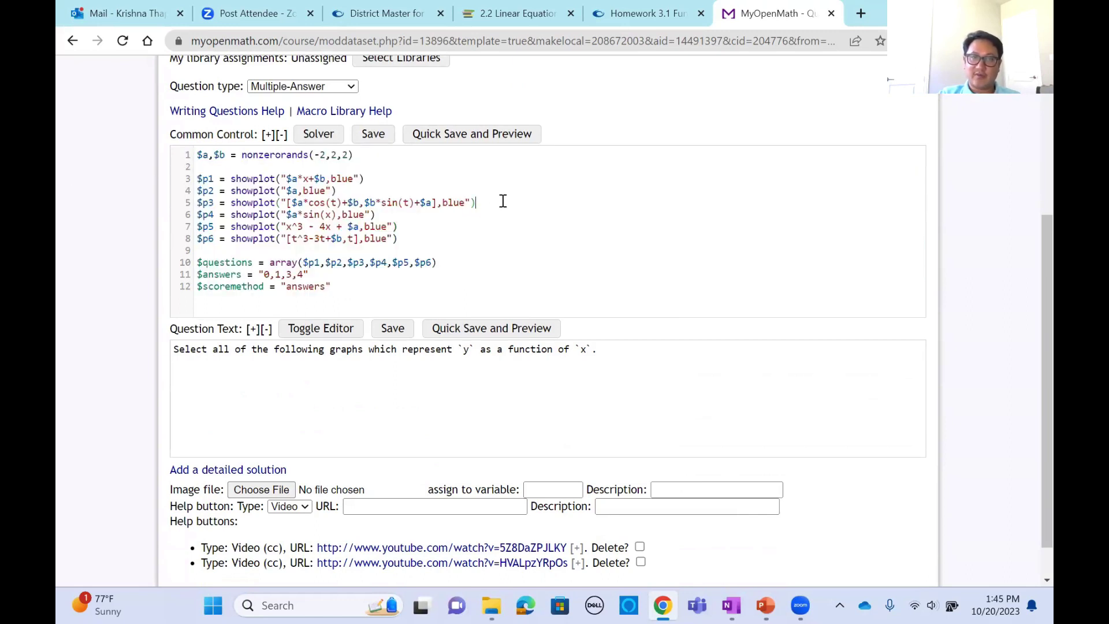
{"action": "left_click", "coordinate": [398, 175]}
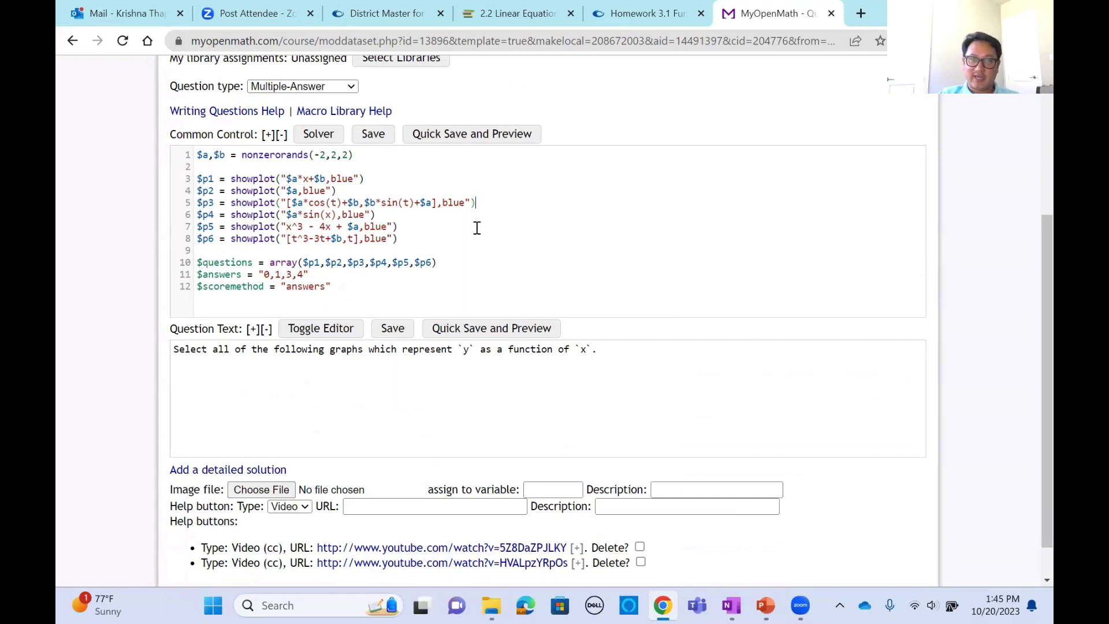
{"action": "left_click", "coordinate": [420, 213]}
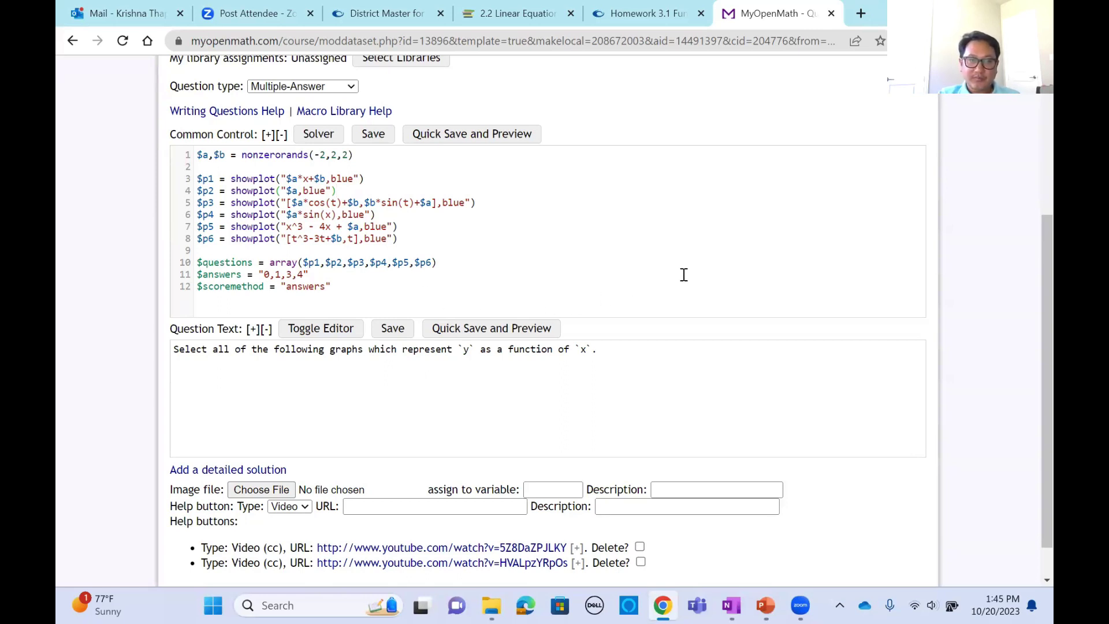
{"action": "scroll", "coordinate": [755, 263], "scroll_direction": "down", "scroll_amount": 1}
{"action": "scroll", "coordinate": [684, 324], "scroll_direction": "up", "scroll_amount": 6}
{"action": "scroll", "coordinate": [683, 325], "scroll_direction": "down", "scroll_amount": 6}
{"action": "left_click", "coordinate": [192, 554]}
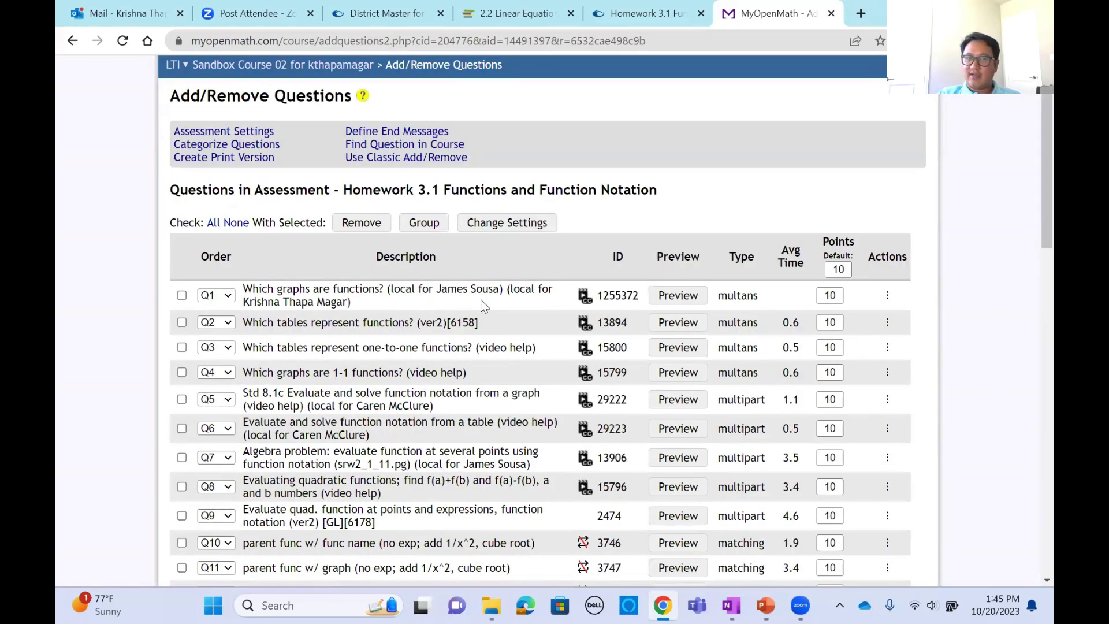
- Highlight the first question's ID and the original author's name in its description in the question list
{"action": "double_click", "coordinate": [615, 296]}
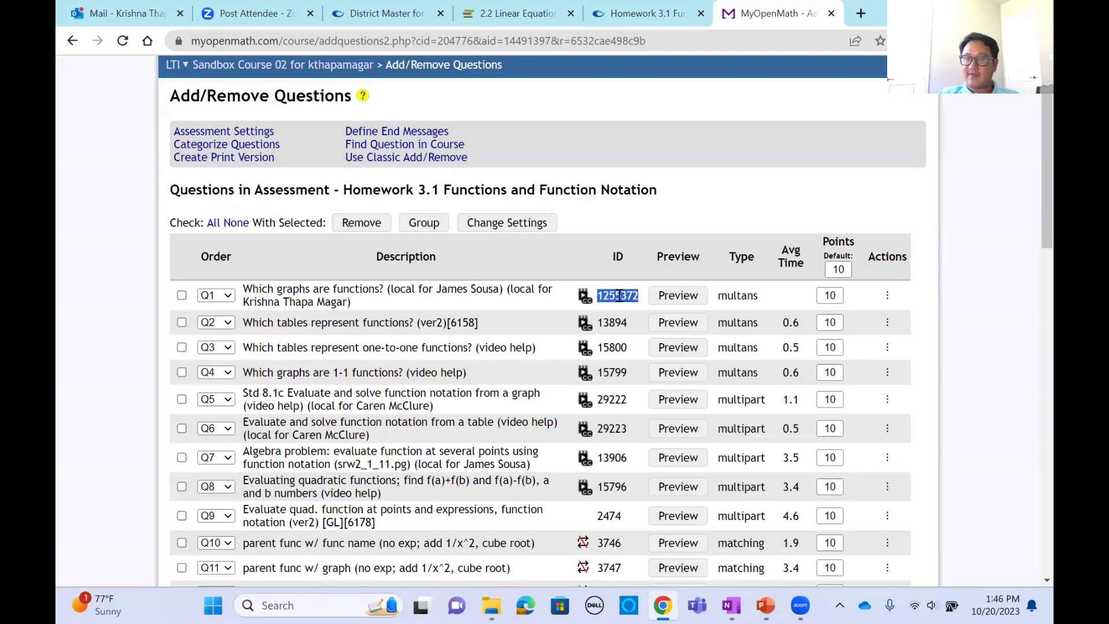
{"action": "double_click", "coordinate": [462, 293]}
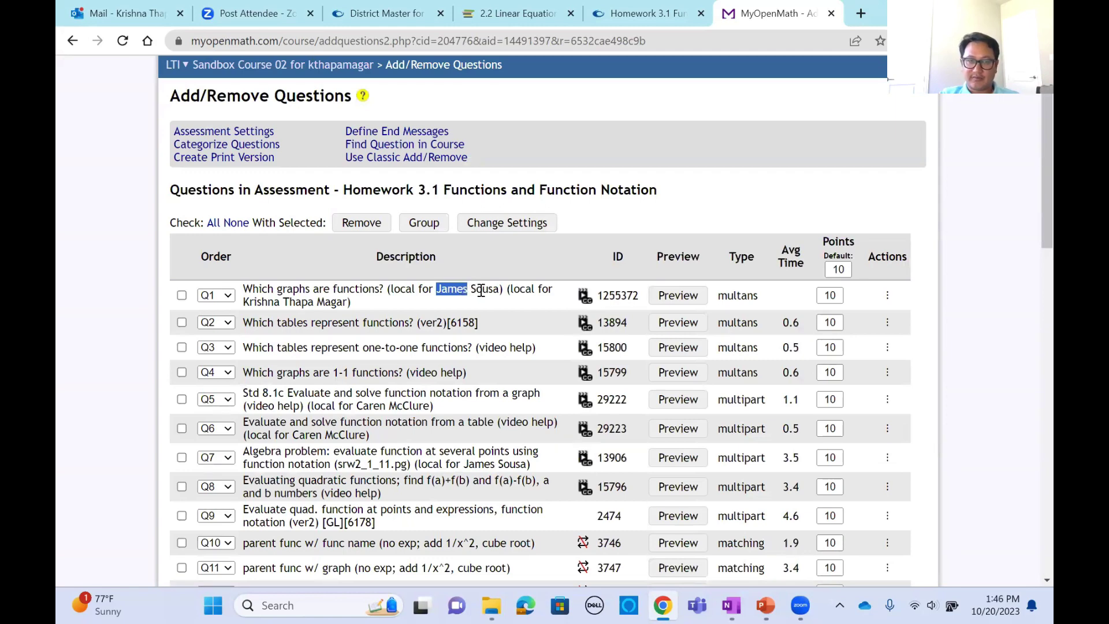
{"action": "left_click", "coordinate": [1004, 315]}
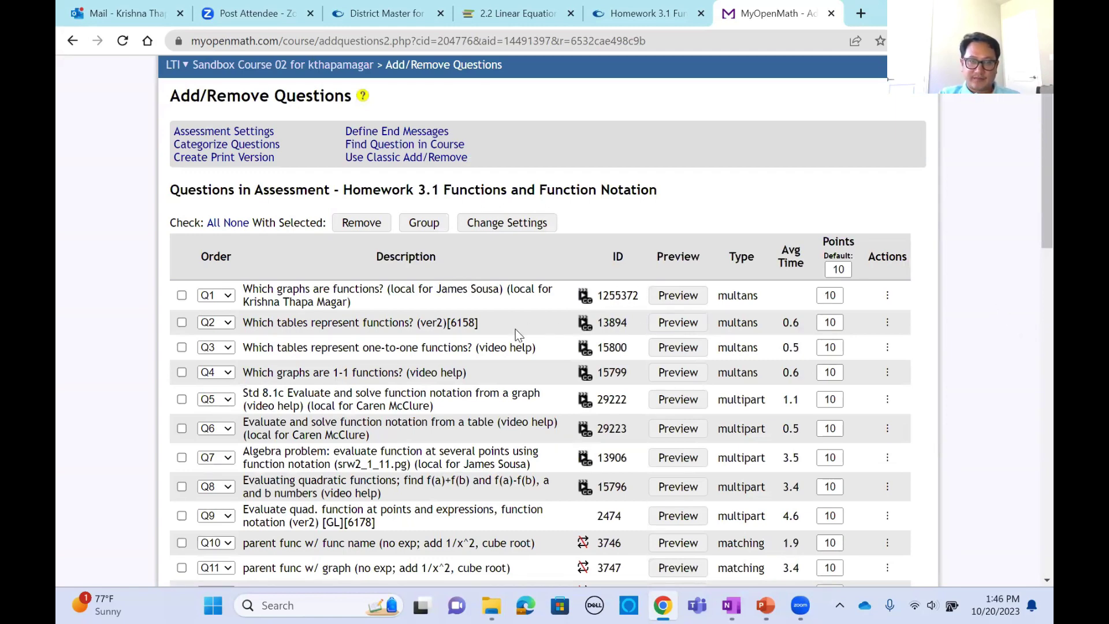
- Look through the homework's question list and the actions available for the first question
{"action": "scroll", "coordinate": [516, 334], "scroll_direction": "down", "scroll_amount": 4}
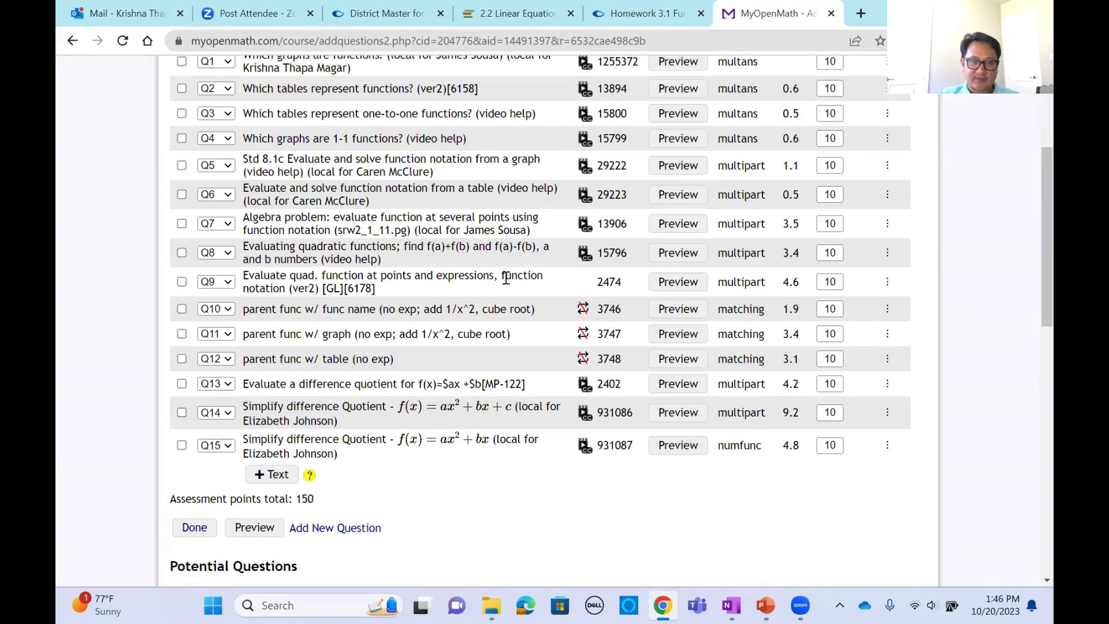
{"action": "scroll", "coordinate": [491, 271], "scroll_direction": "up", "scroll_amount": 4}
{"action": "scroll", "coordinate": [485, 265], "scroll_direction": "down", "scroll_amount": 3}
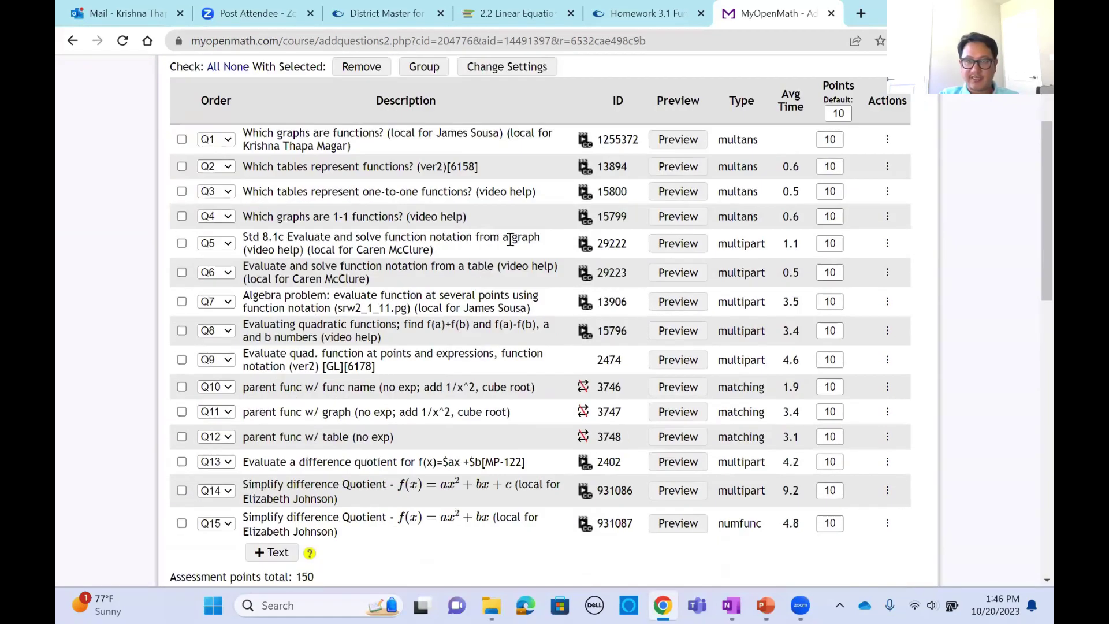
{"action": "left_click", "coordinate": [888, 140]}
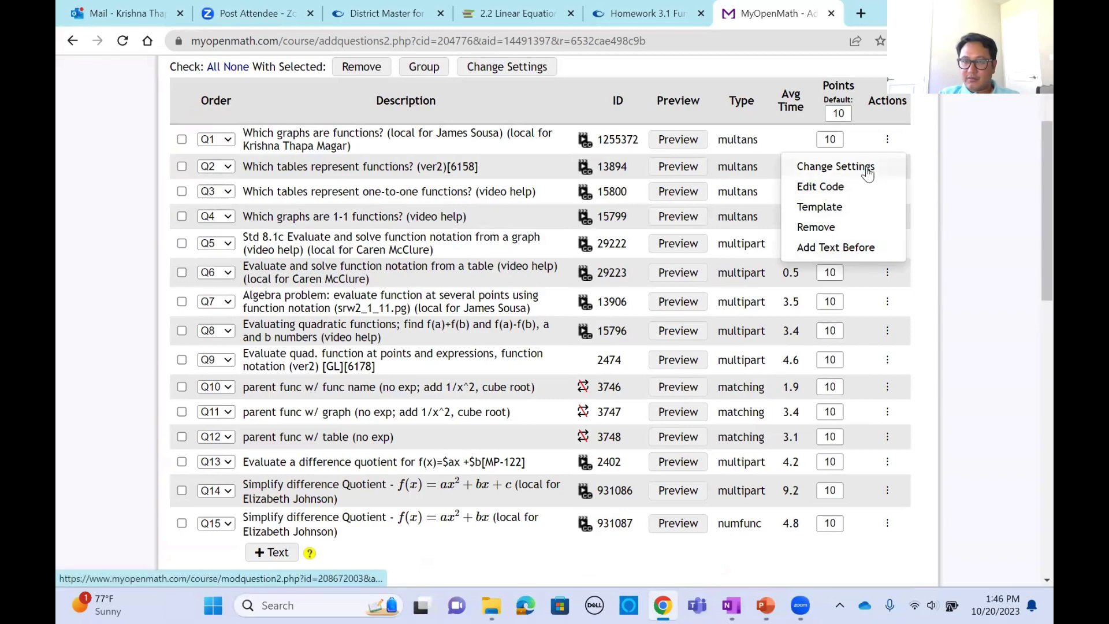
{"action": "left_click", "coordinate": [968, 224]}
{"action": "scroll", "coordinate": [971, 218], "scroll_direction": "down", "scroll_amount": 5}
{"action": "scroll", "coordinate": [972, 237], "scroll_direction": "up", "scroll_amount": 8}
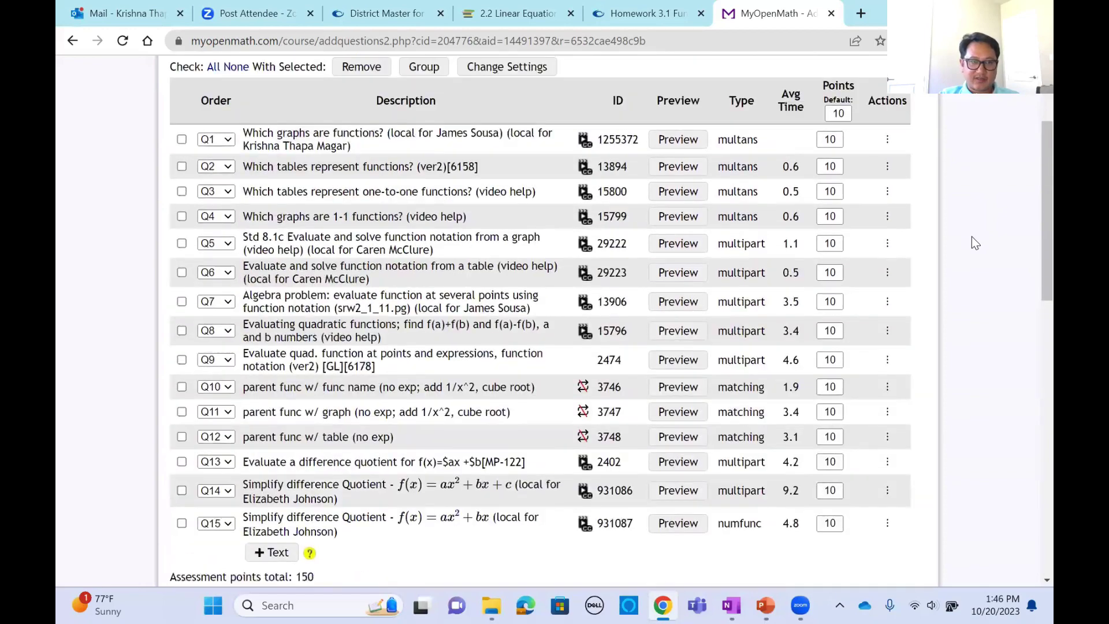
- Add the potential question "Algebra problem: find difference quotient for constant function (sw4_1_31.pg)" to Homework 3.1
{"action": "scroll", "coordinate": [972, 237], "scroll_direction": "down", "scroll_amount": 5}
{"action": "scroll", "coordinate": [337, 404], "scroll_direction": "down", "scroll_amount": 4}
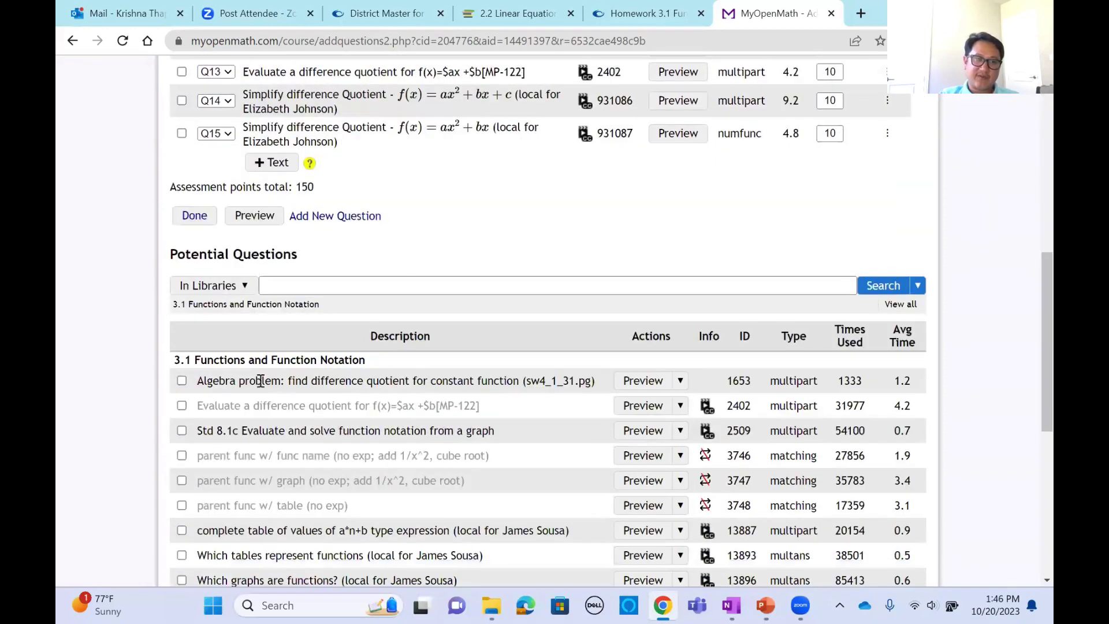
{"action": "left_click", "coordinate": [182, 380]}
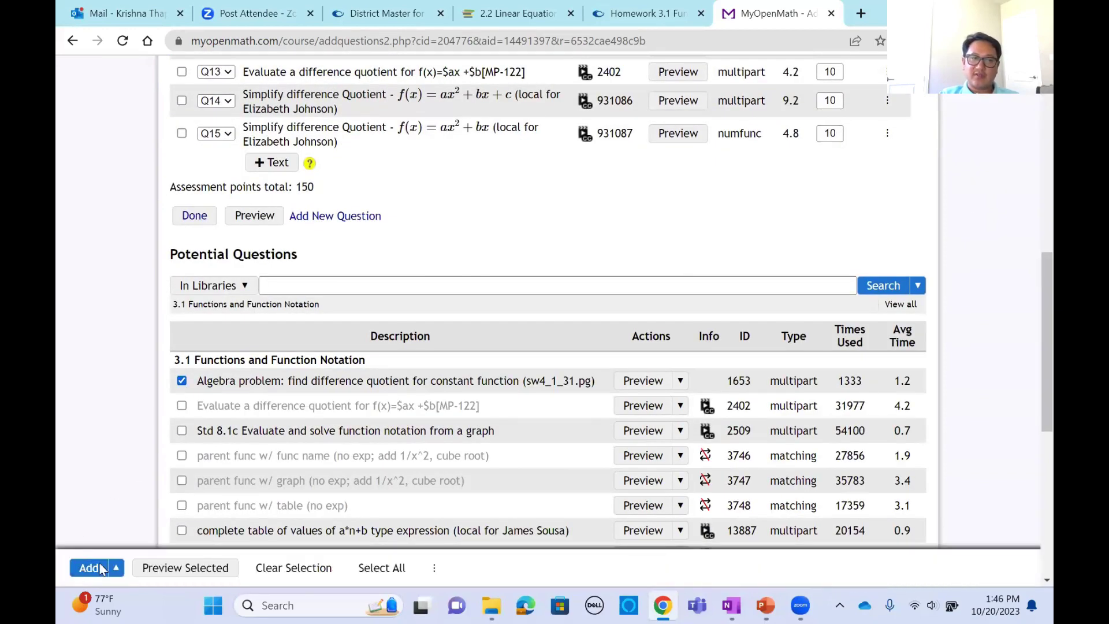
{"action": "scroll", "coordinate": [220, 381], "scroll_direction": "down", "scroll_amount": 3}
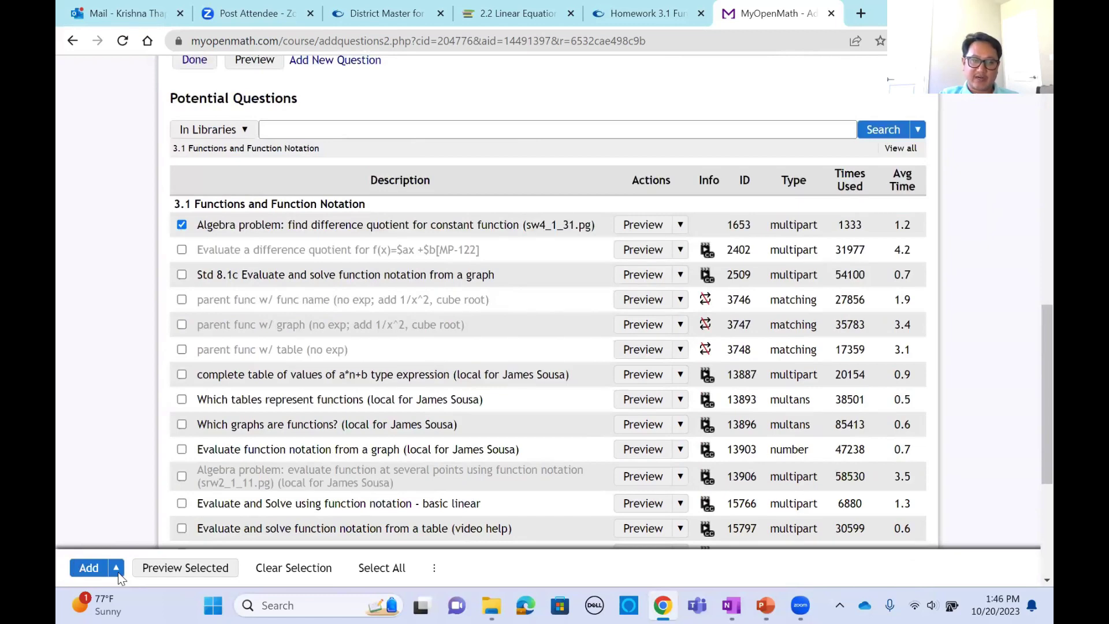
{"action": "left_click", "coordinate": [89, 568]}
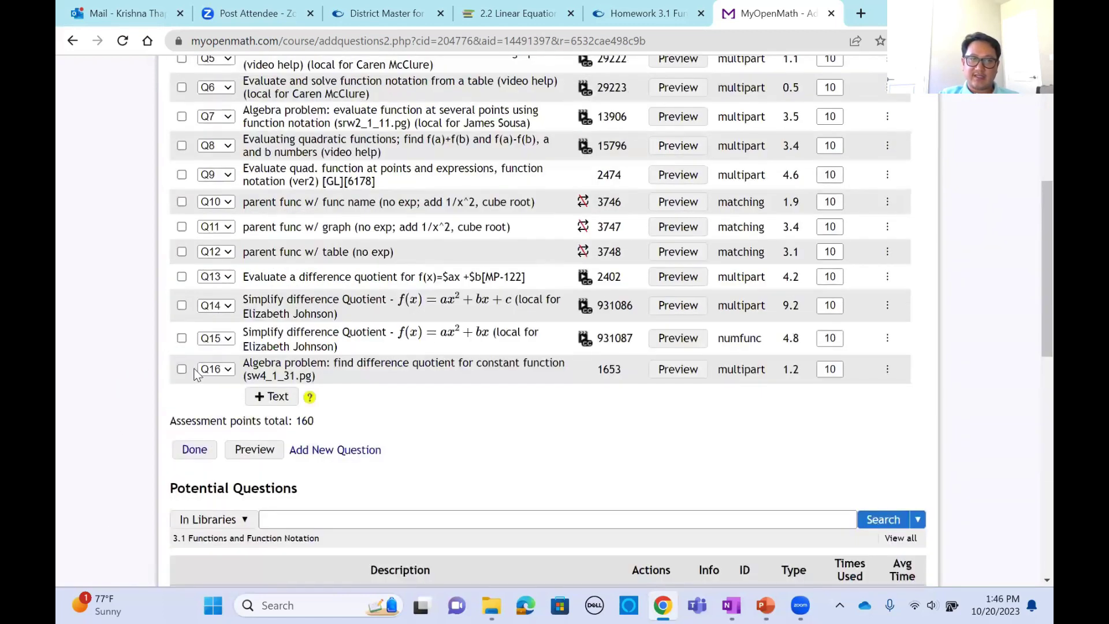
- Move the added constant-function difference quotient question to position Q5 in the question order
{"action": "left_click", "coordinate": [229, 371]}
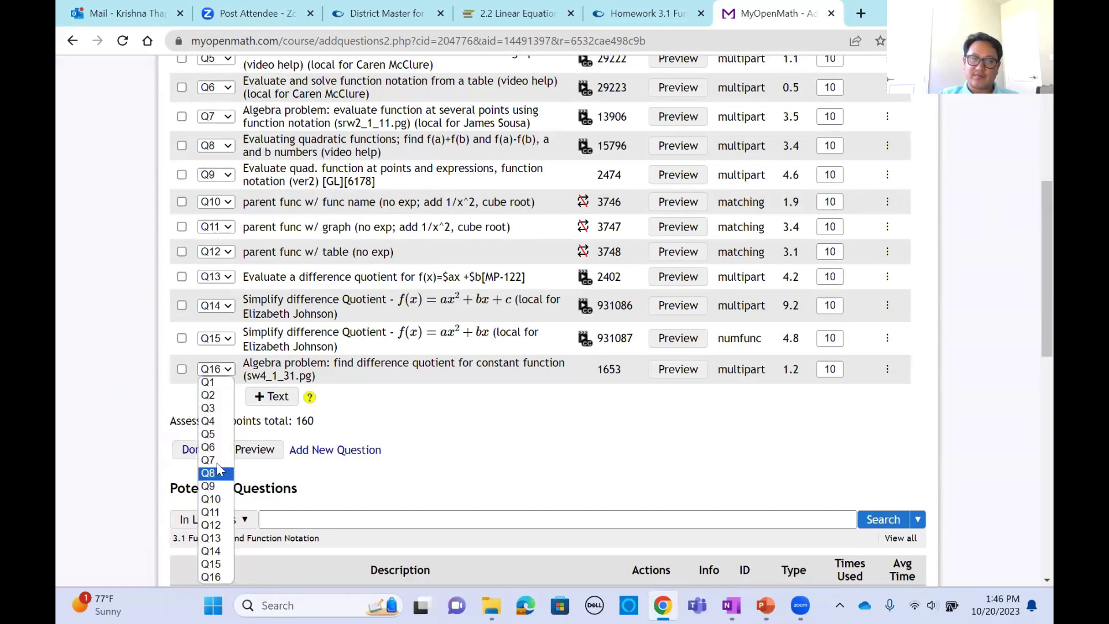
{"action": "left_click", "coordinate": [212, 437]}
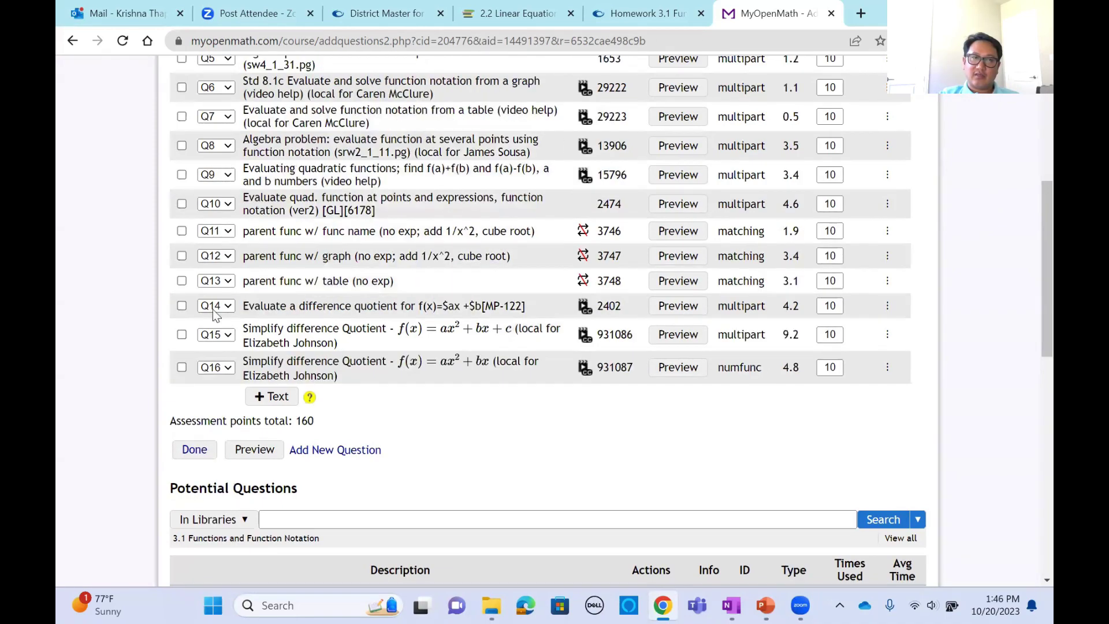
{"action": "scroll", "coordinate": [310, 132], "scroll_direction": "up", "scroll_amount": 2}
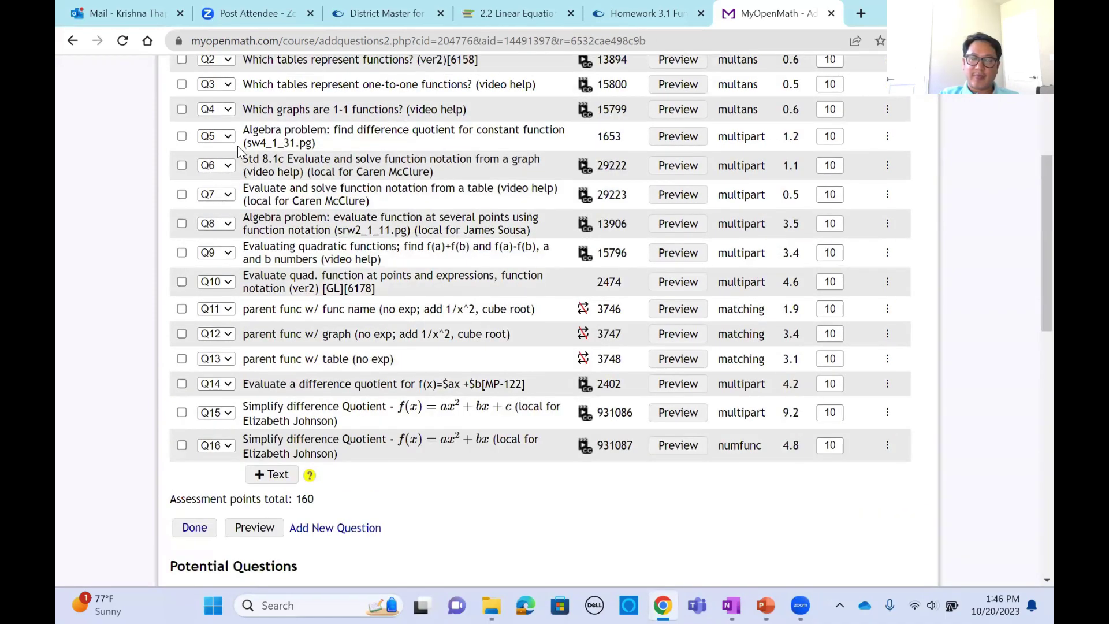
- Look over the remaining potential questions for Section 3.1 and the homework's reordered question list
{"action": "scroll", "coordinate": [868, 171], "scroll_direction": "down", "scroll_amount": 14}
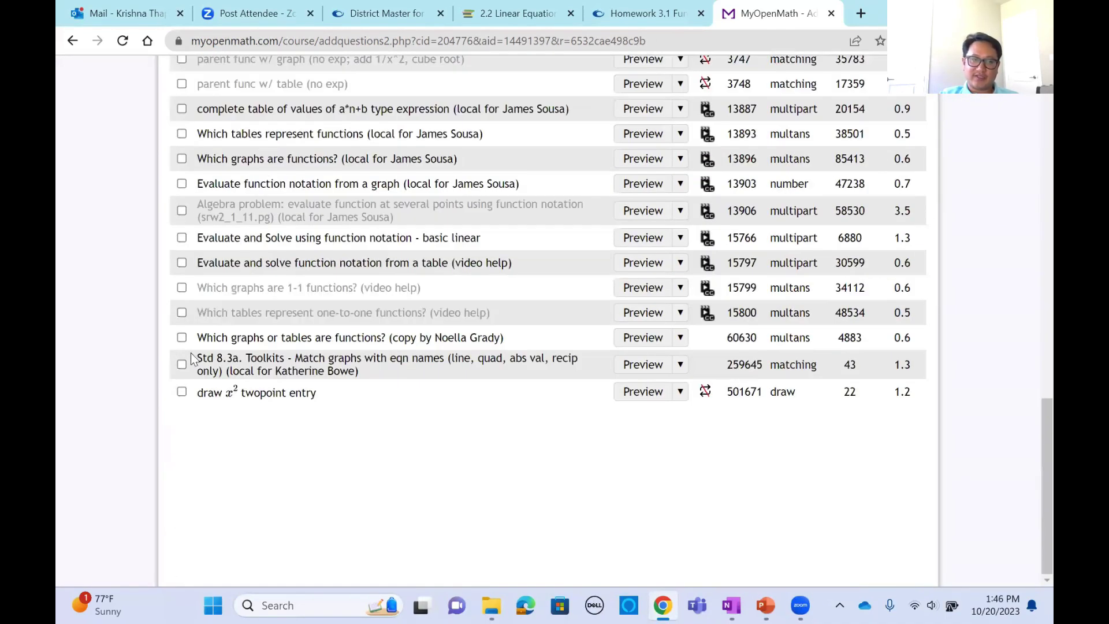
{"action": "scroll", "coordinate": [920, 212], "scroll_direction": "up", "scroll_amount": 15}
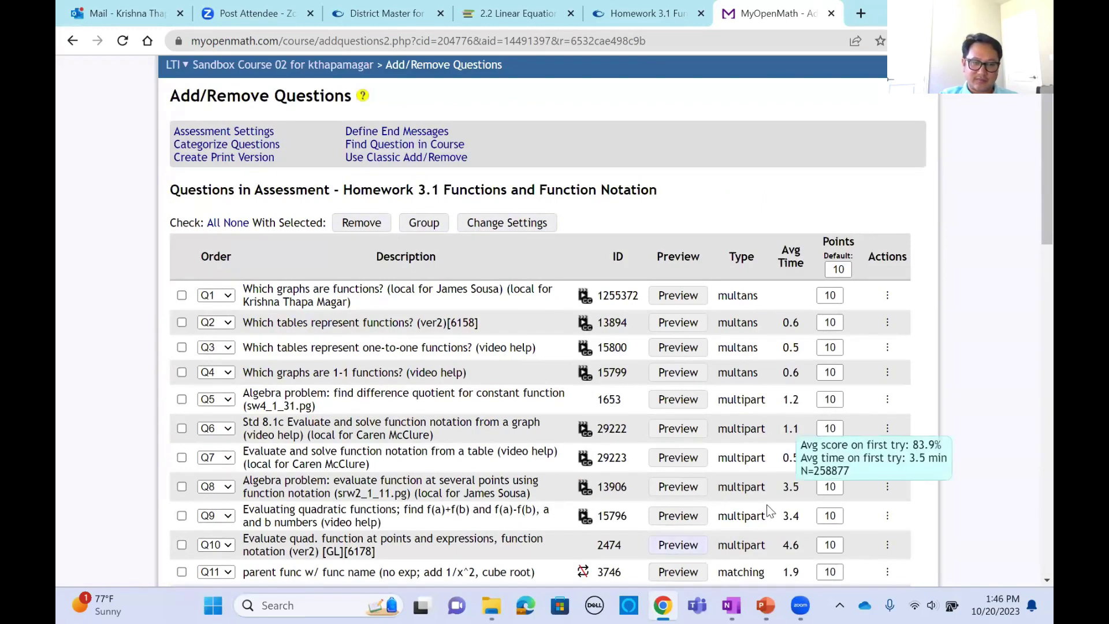
{"action": "scroll", "coordinate": [373, 355], "scroll_direction": "down", "scroll_amount": 15}
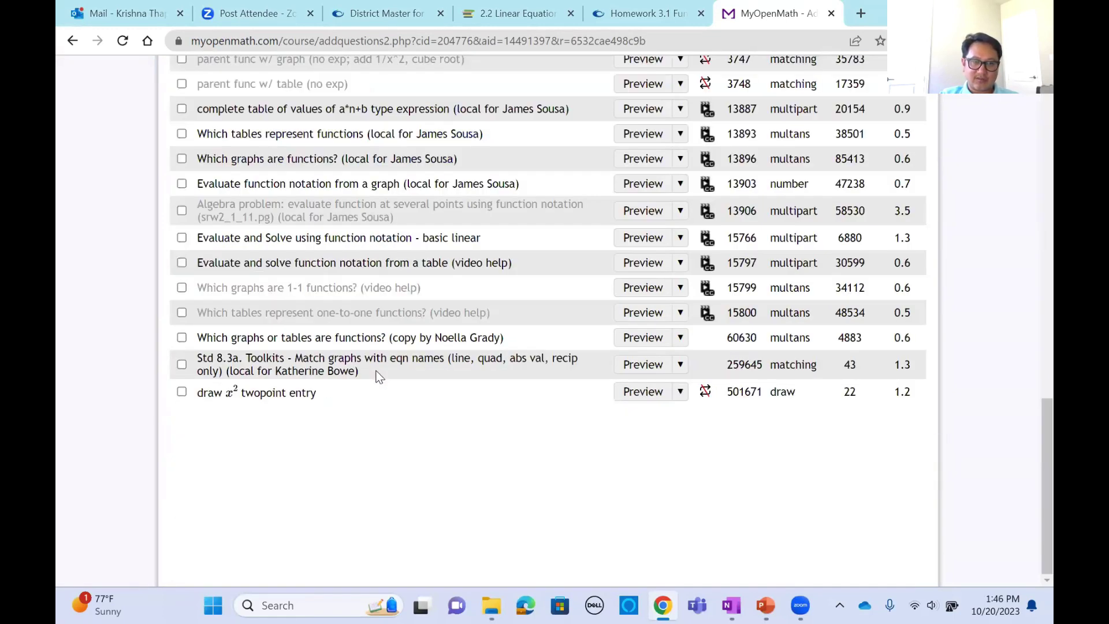
{"action": "scroll", "coordinate": [462, 349], "scroll_direction": "up", "scroll_amount": 10}
{"action": "scroll", "coordinate": [467, 351], "scroll_direction": "down", "scroll_amount": 1}
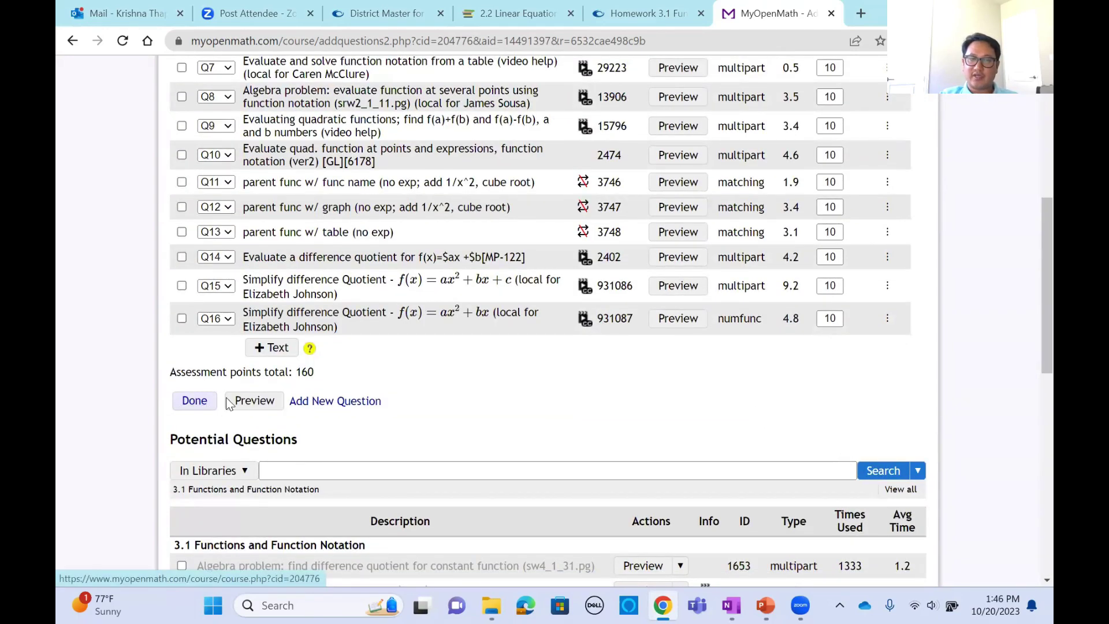
- Return to the sandbox course's main page and look over the Section 3.1 items in Chapter 3 Functions
{"action": "scroll", "coordinate": [755, 370], "scroll_direction": "up", "scroll_amount": 10}
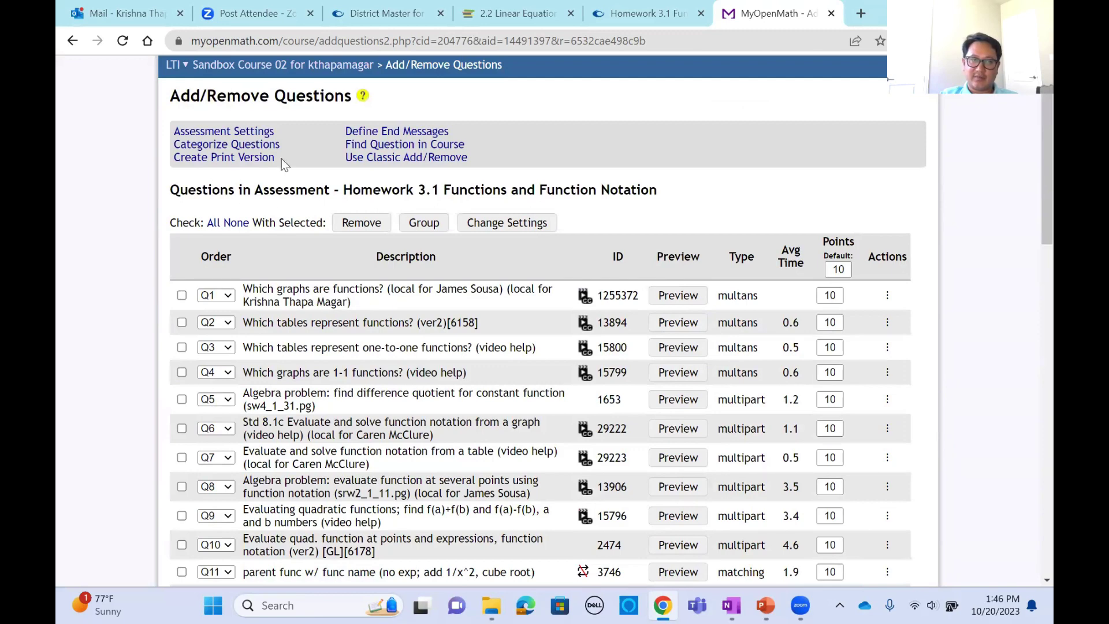
{"action": "left_click", "coordinate": [334, 67]}
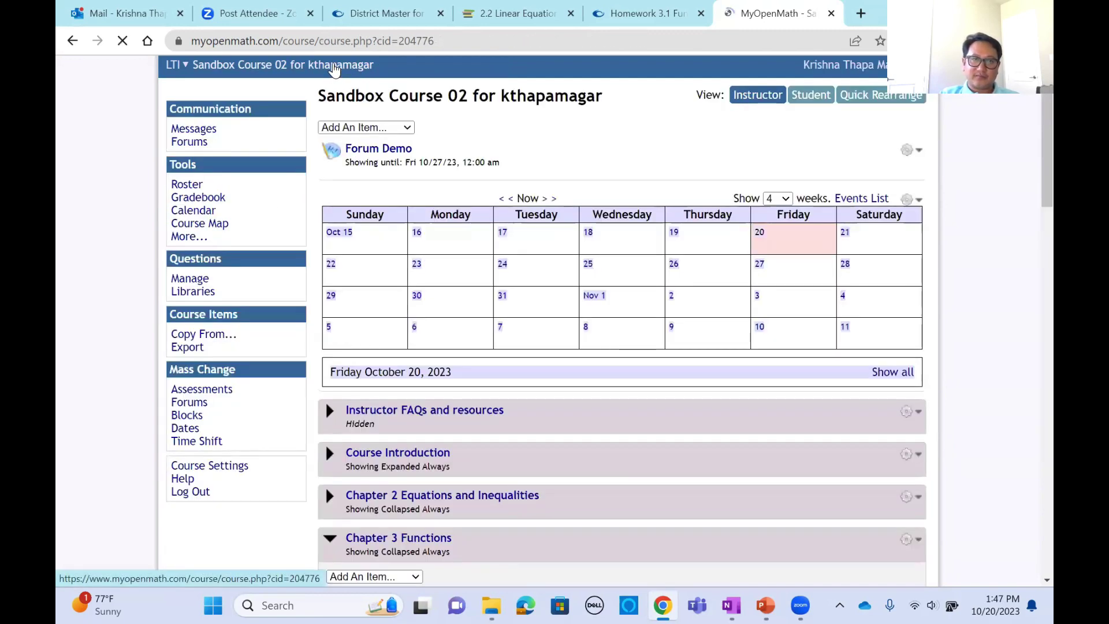
{"action": "scroll", "coordinate": [196, 262], "scroll_direction": "down", "scroll_amount": 8}
{"action": "scroll", "coordinate": [420, 167], "scroll_direction": "down", "scroll_amount": 1}
{"action": "scroll", "coordinate": [420, 167], "scroll_direction": "up", "scroll_amount": 1}
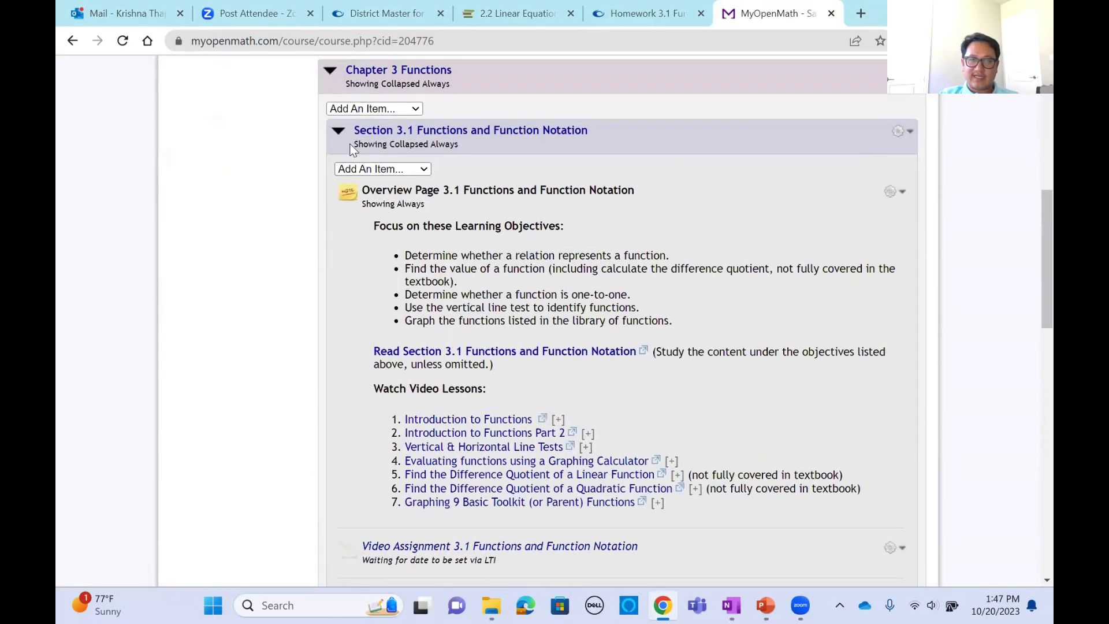
{"action": "scroll", "coordinate": [607, 279], "scroll_direction": "down", "scroll_amount": 3}
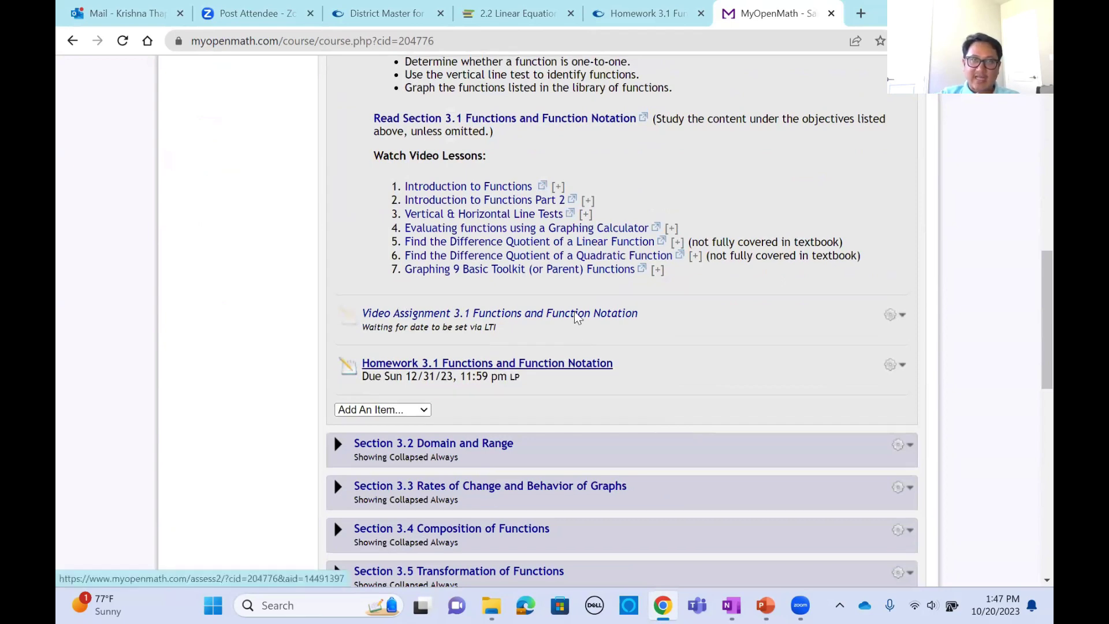
{"action": "scroll", "coordinate": [569, 335], "scroll_direction": "up", "scroll_amount": 8}
- Switch to the Canvas course and open Homework 3.1 Functions and Function Notation from its assignments in Student View
{"action": "left_click", "coordinate": [649, 17]}
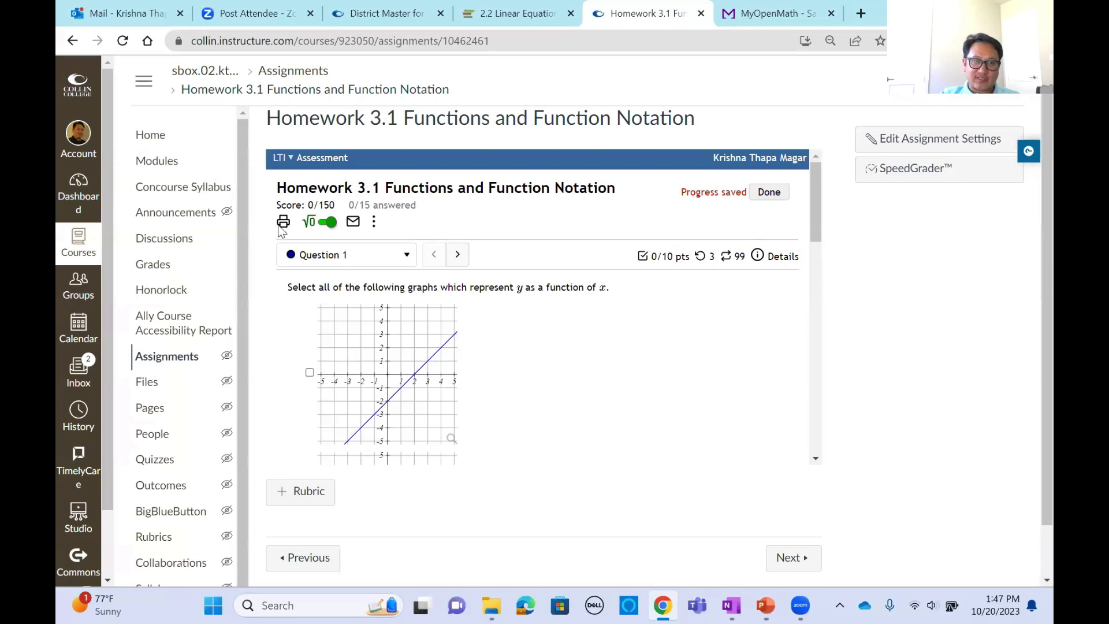
{"action": "left_click", "coordinate": [166, 357]}
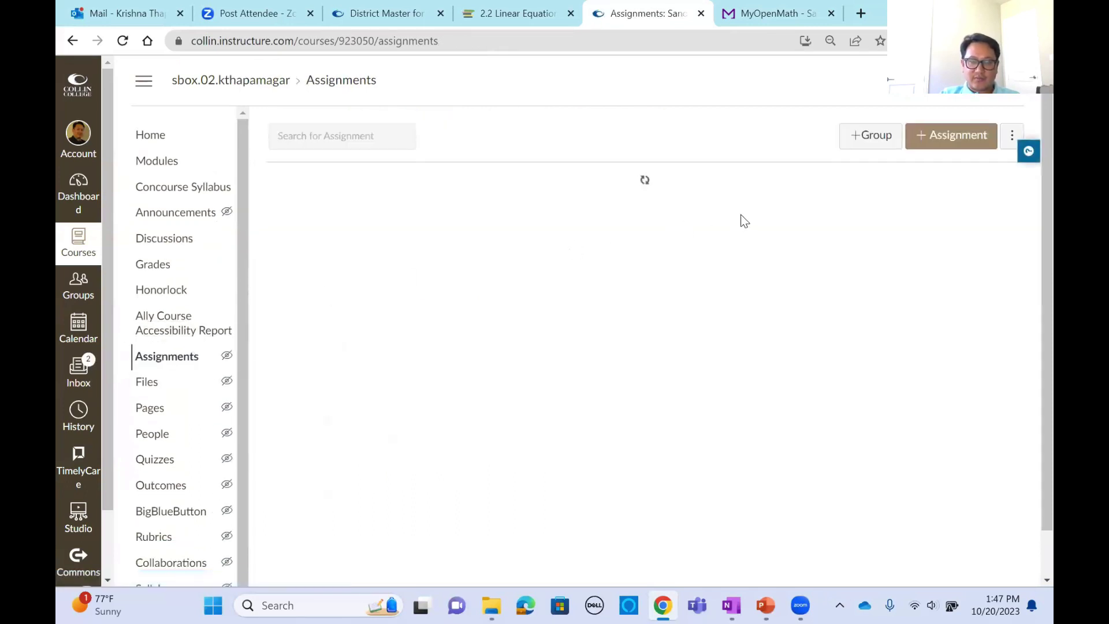
{"action": "scroll", "coordinate": [740, 220], "scroll_direction": "down", "scroll_amount": 6}
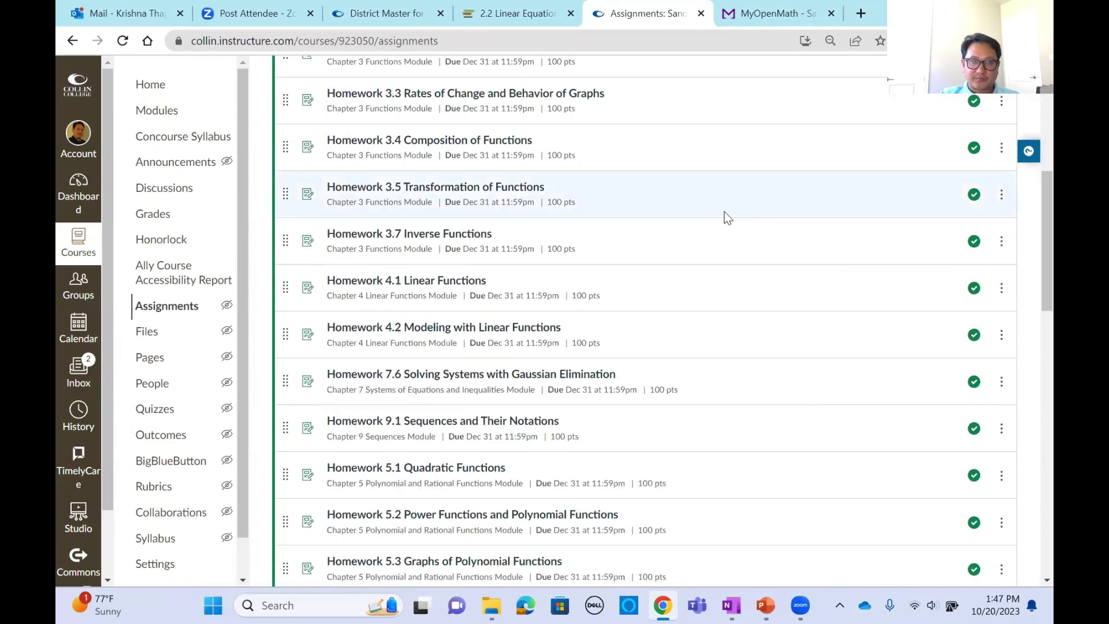
{"action": "scroll", "coordinate": [726, 218], "scroll_direction": "up", "scroll_amount": 3}
{"action": "left_click", "coordinate": [485, 156]}
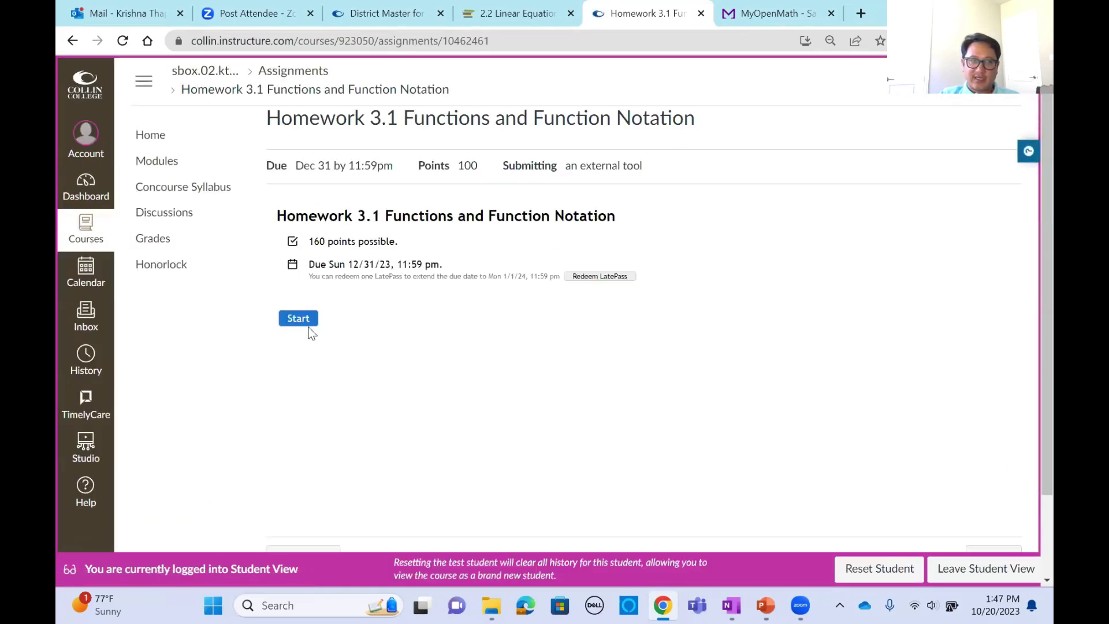
- Start Homework 3.1 as the test student and look through Question 1 down to its help options
{"action": "left_click", "coordinate": [299, 318]}
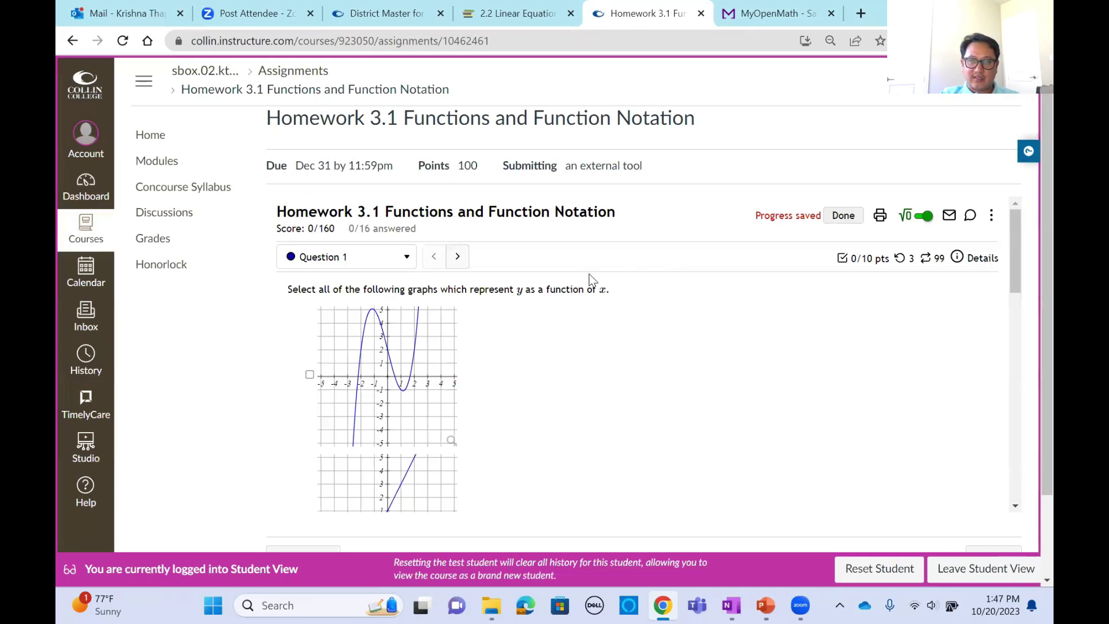
{"action": "scroll", "coordinate": [634, 268], "scroll_direction": "down", "scroll_amount": 1}
{"action": "scroll", "coordinate": [477, 282], "scroll_direction": "down", "scroll_amount": 10}
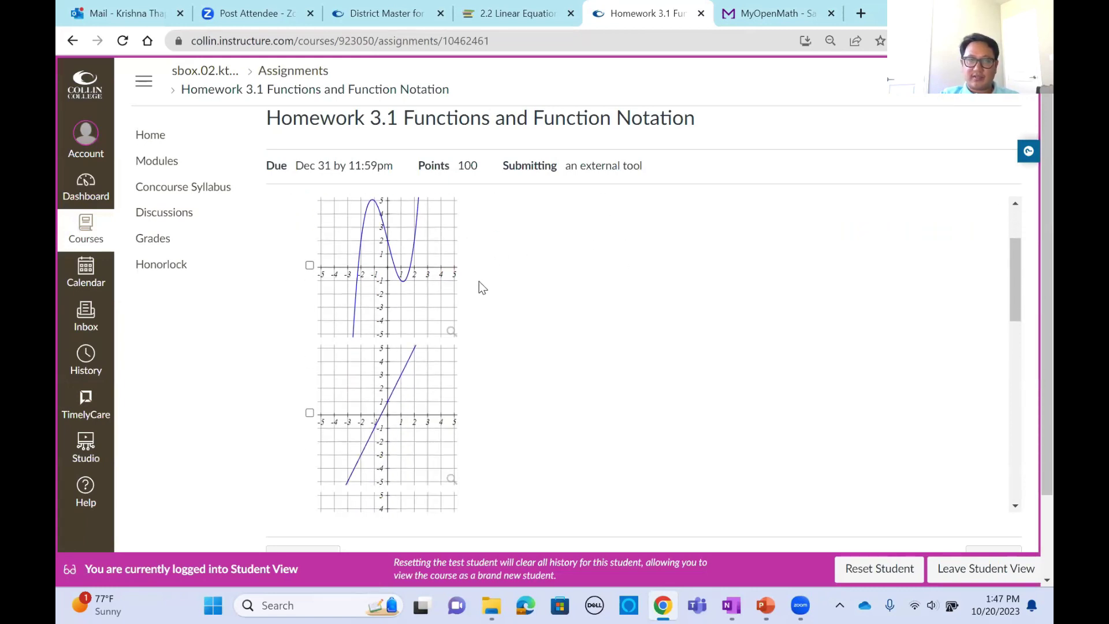
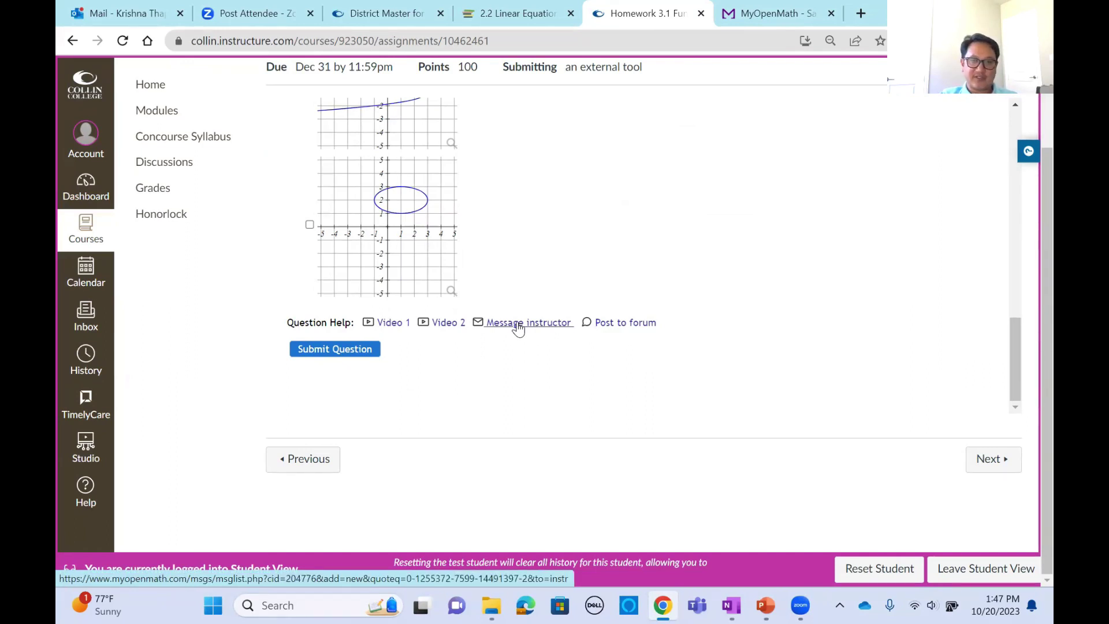
- Send the instructor a message about Question 1 of Homework 3.1 reading "I am confused with this question."
{"action": "left_click", "coordinate": [517, 321]}
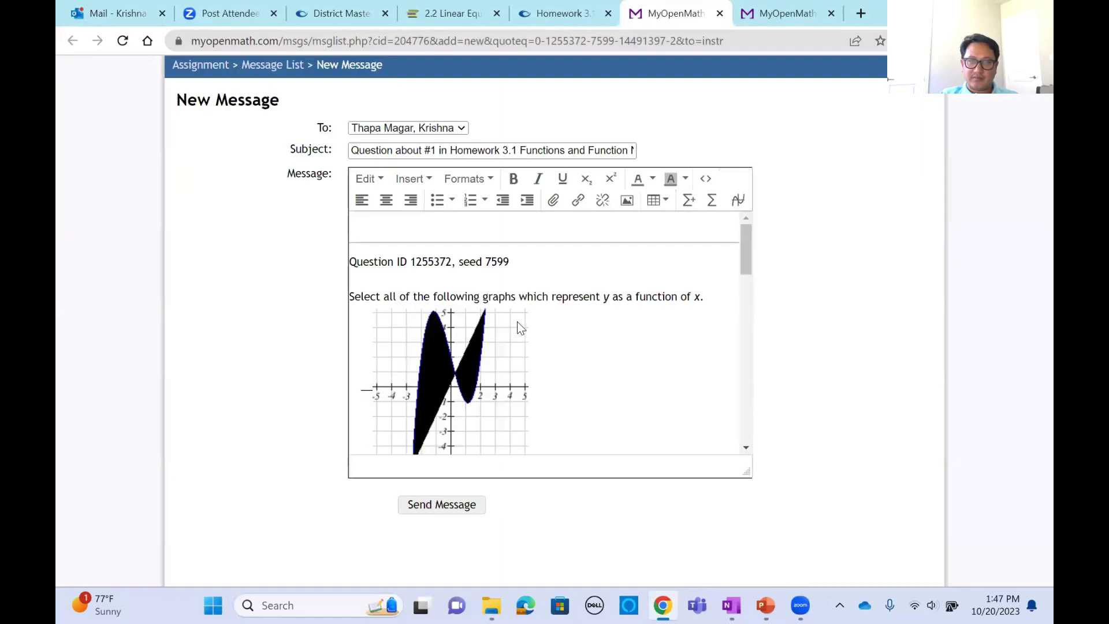
{"action": "scroll", "coordinate": [568, 302], "scroll_direction": "down", "scroll_amount": 1}
{"action": "scroll", "coordinate": [569, 303], "scroll_direction": "down", "scroll_amount": 5}
{"action": "scroll", "coordinate": [389, 248], "scroll_direction": "up", "scroll_amount": 6}
{"action": "left_click", "coordinate": [399, 227]}
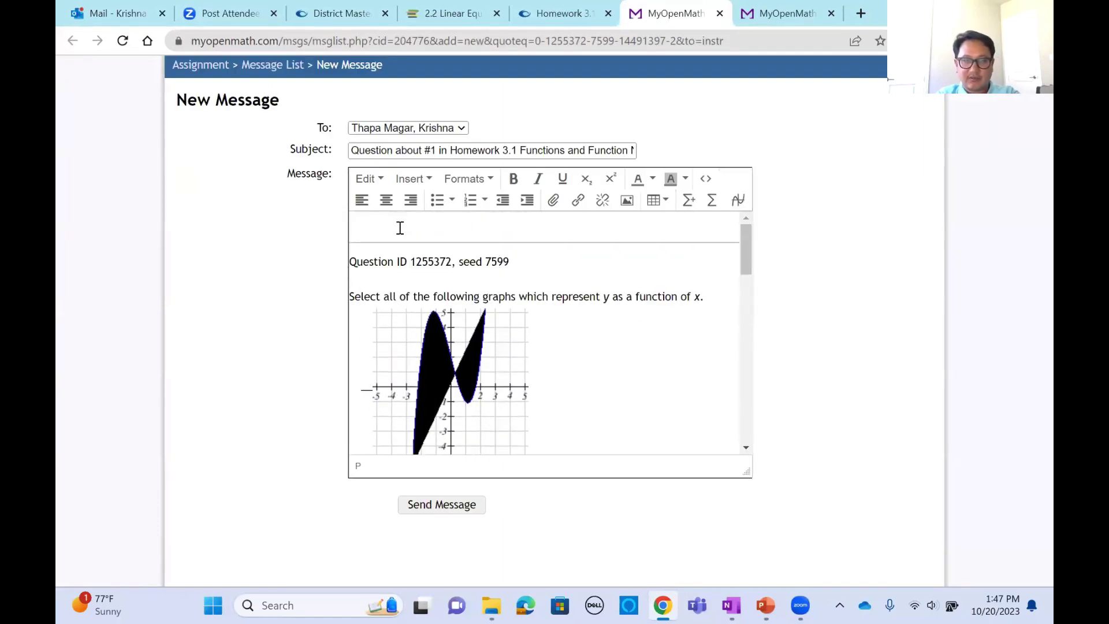
{"action": "type", "text": "I am q"}
{"action": "type", "text": "onfused with this "}
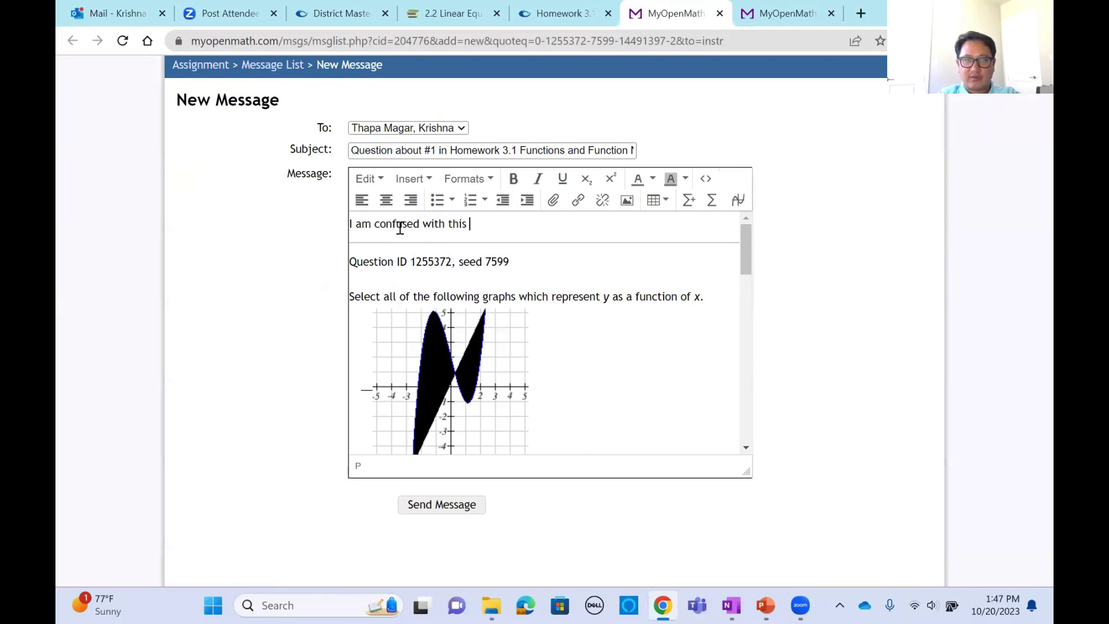
{"action": "type", "text": "question."}
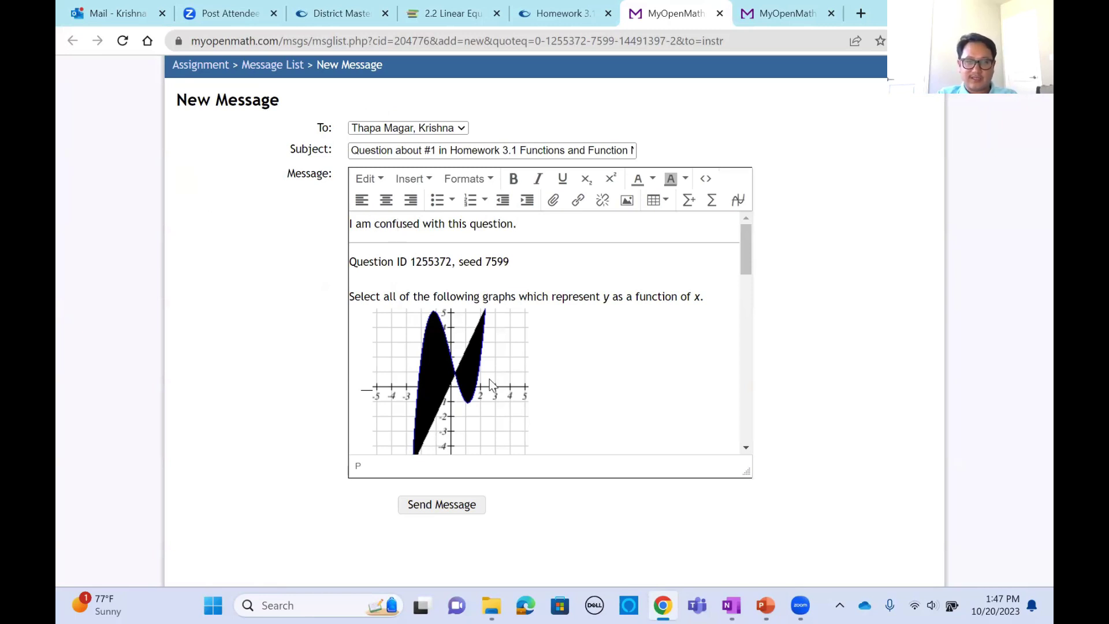
{"action": "left_click", "coordinate": [451, 509]}
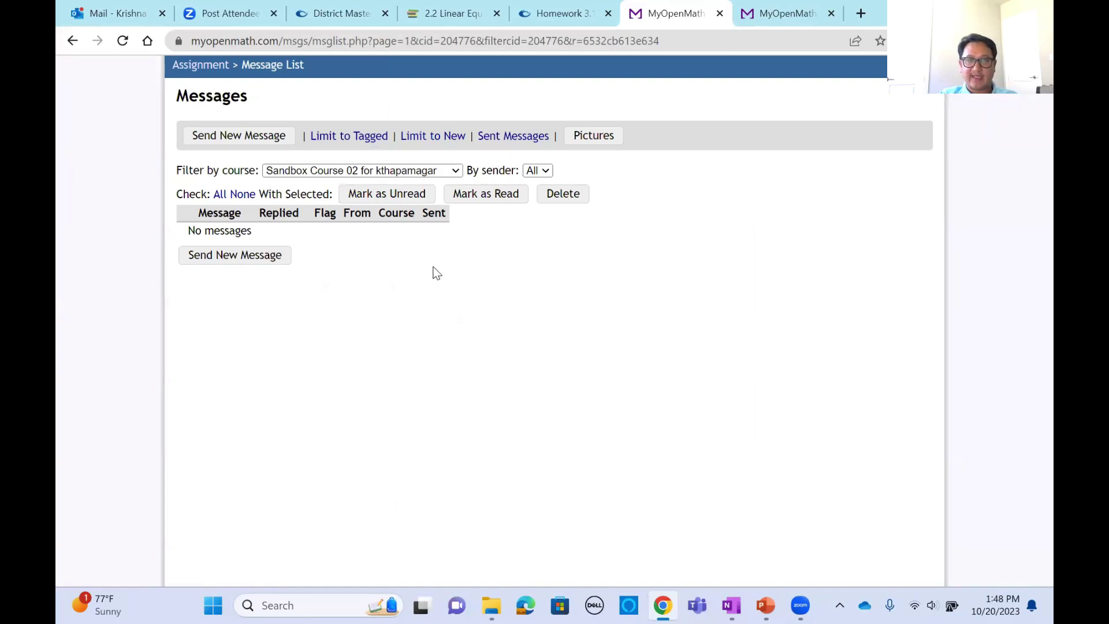
- Switch to the Outlook inbox and open the new message notification email from MyOpenMath
{"action": "left_click", "coordinate": [109, 13]}
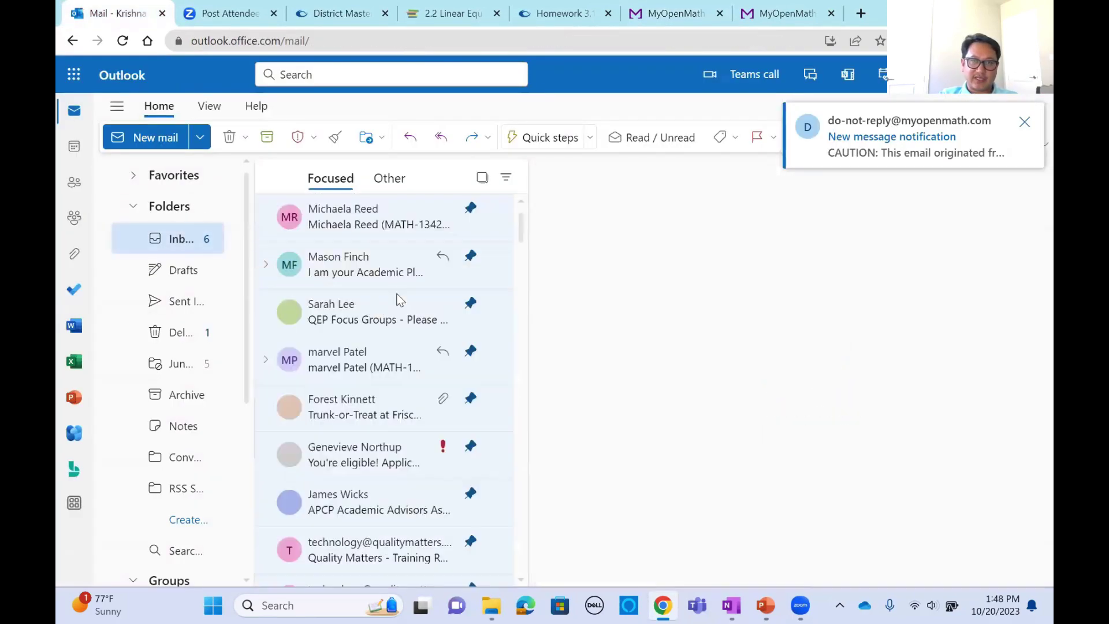
{"action": "scroll", "coordinate": [376, 329], "scroll_direction": "down", "scroll_amount": 6}
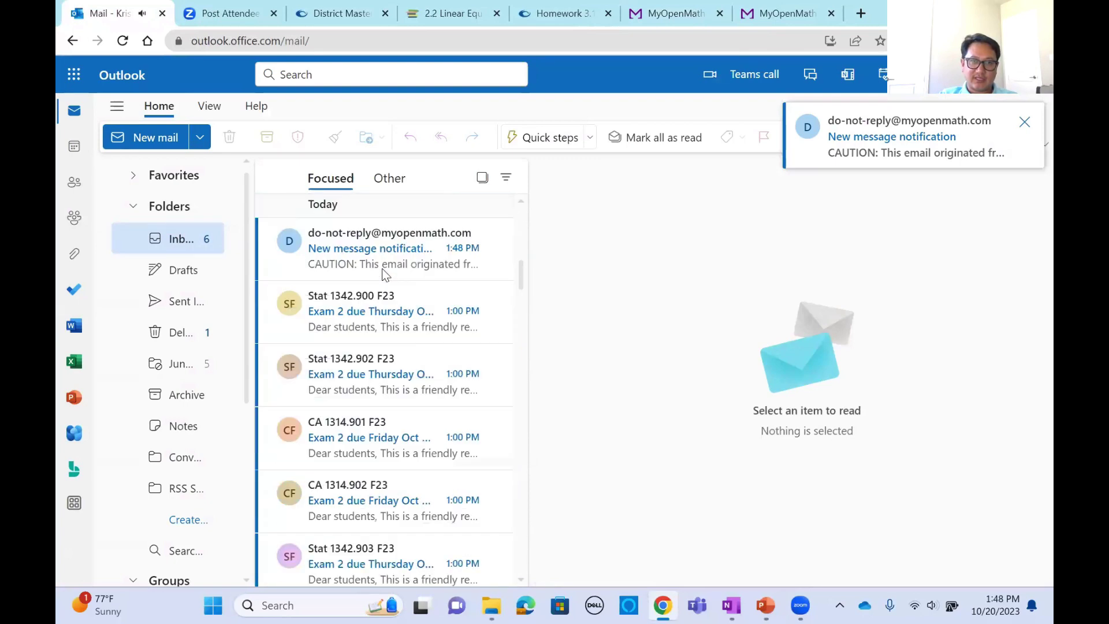
{"action": "left_click", "coordinate": [368, 386]}
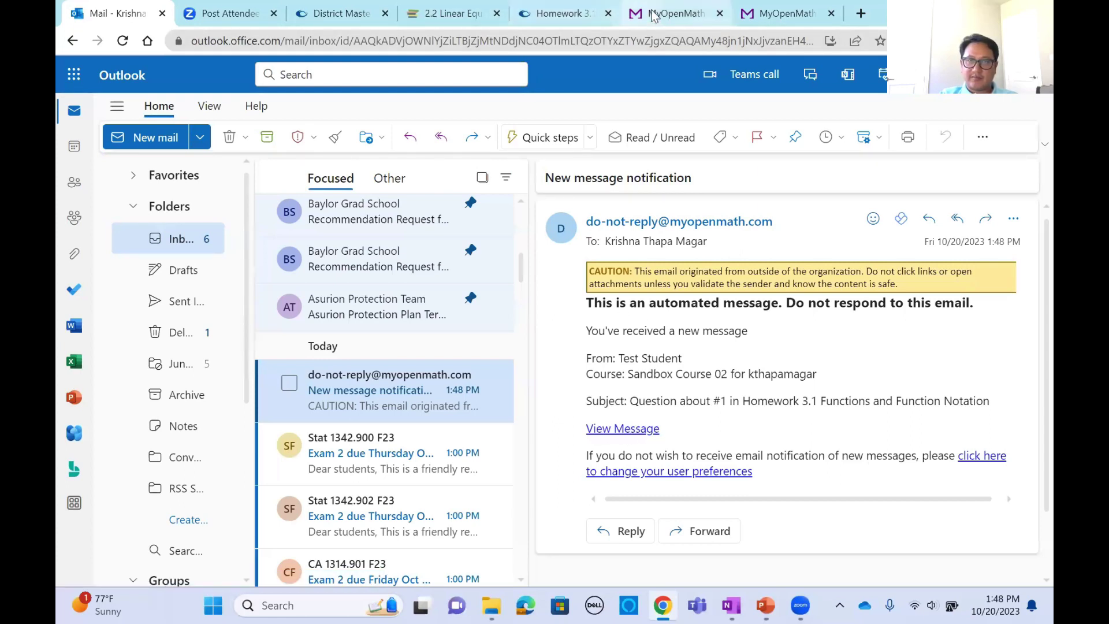
- Close the test student's MyOpenMath message list and leave Student View in the Canvas course
{"action": "left_click", "coordinate": [670, 13]}
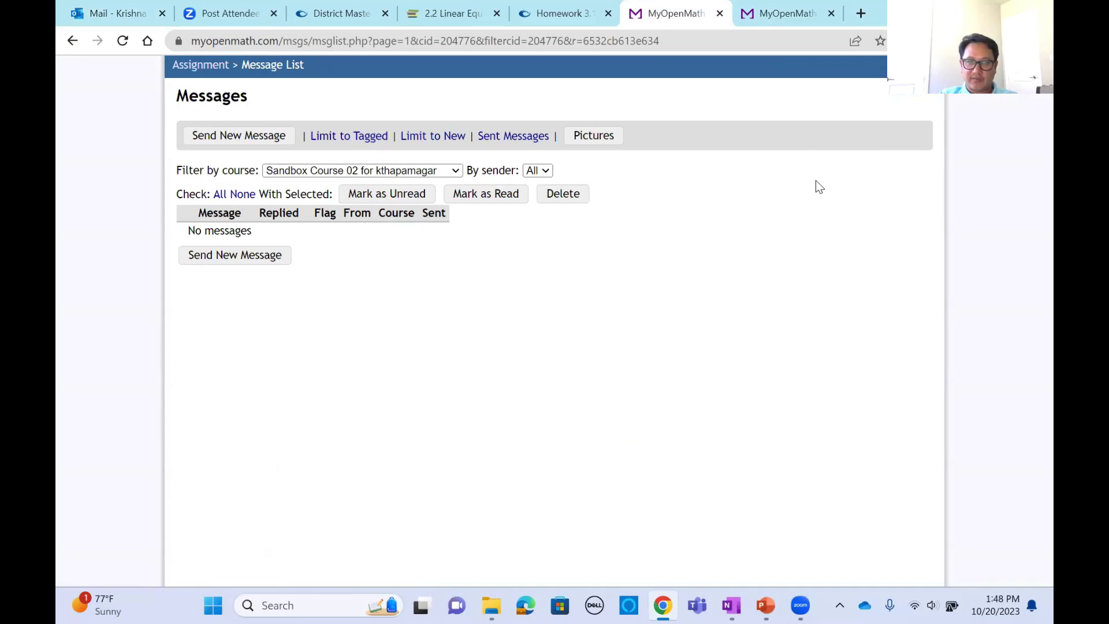
{"action": "left_click", "coordinate": [720, 14]}
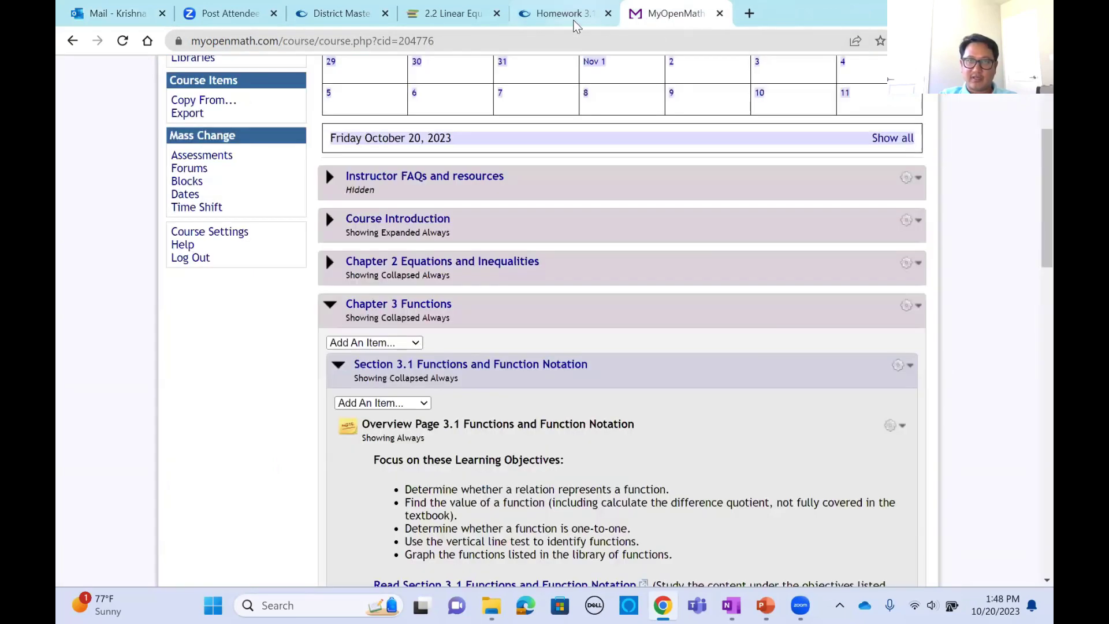
{"action": "left_click", "coordinate": [564, 14]}
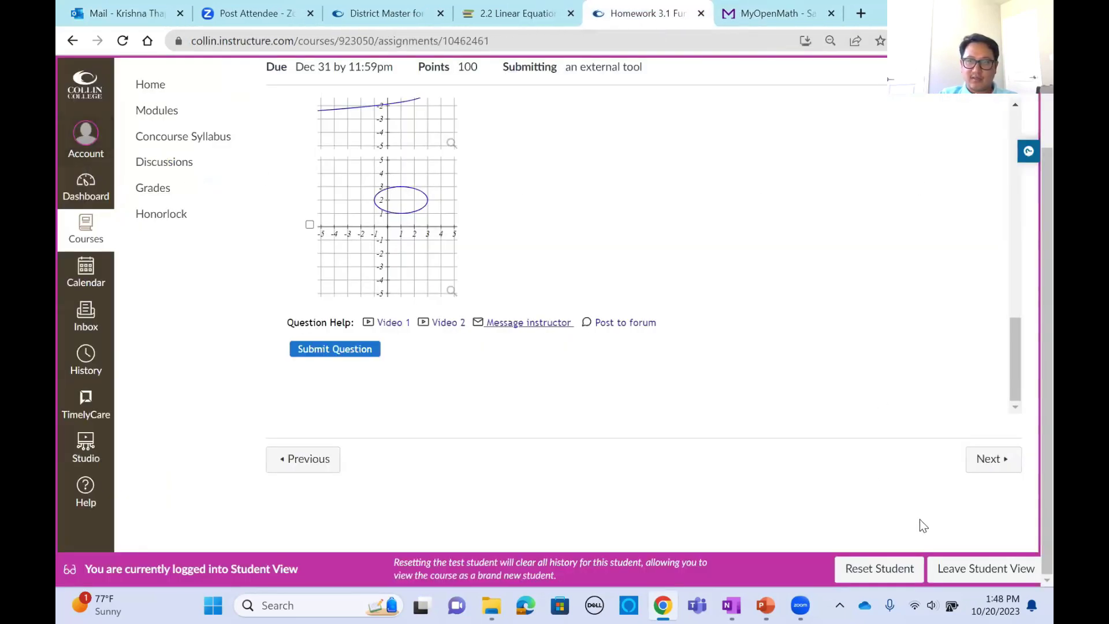
{"action": "left_click", "coordinate": [990, 570]}
- Return to the MyOpenMath sandbox course page, reload it and check it for the student's new message
{"action": "left_click", "coordinate": [775, 16]}
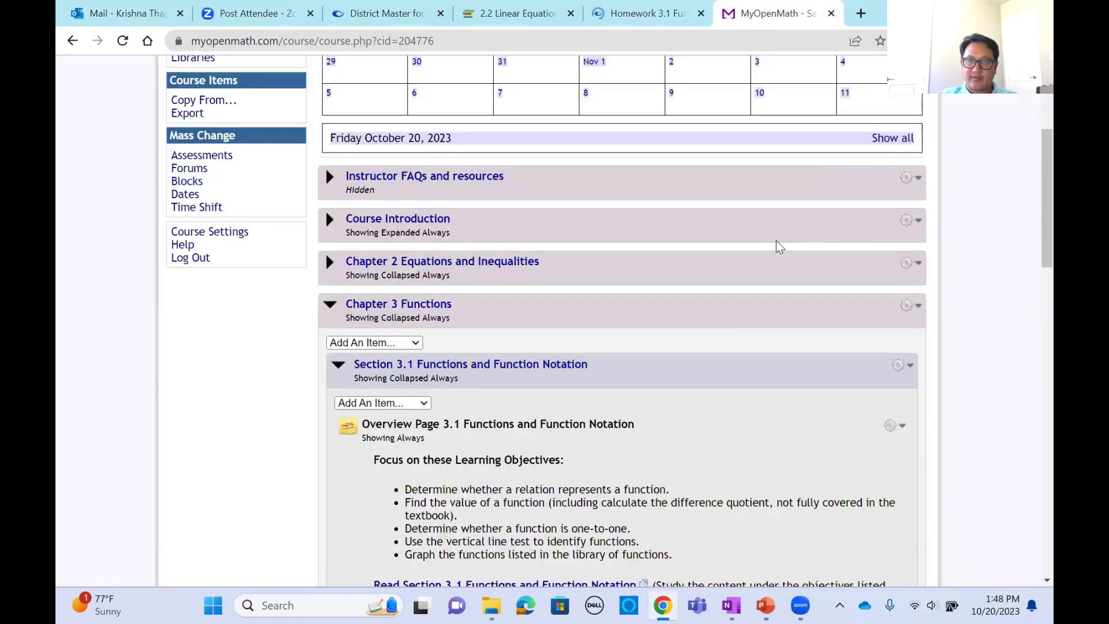
{"action": "scroll", "coordinate": [271, 179], "scroll_direction": "up", "scroll_amount": 4}
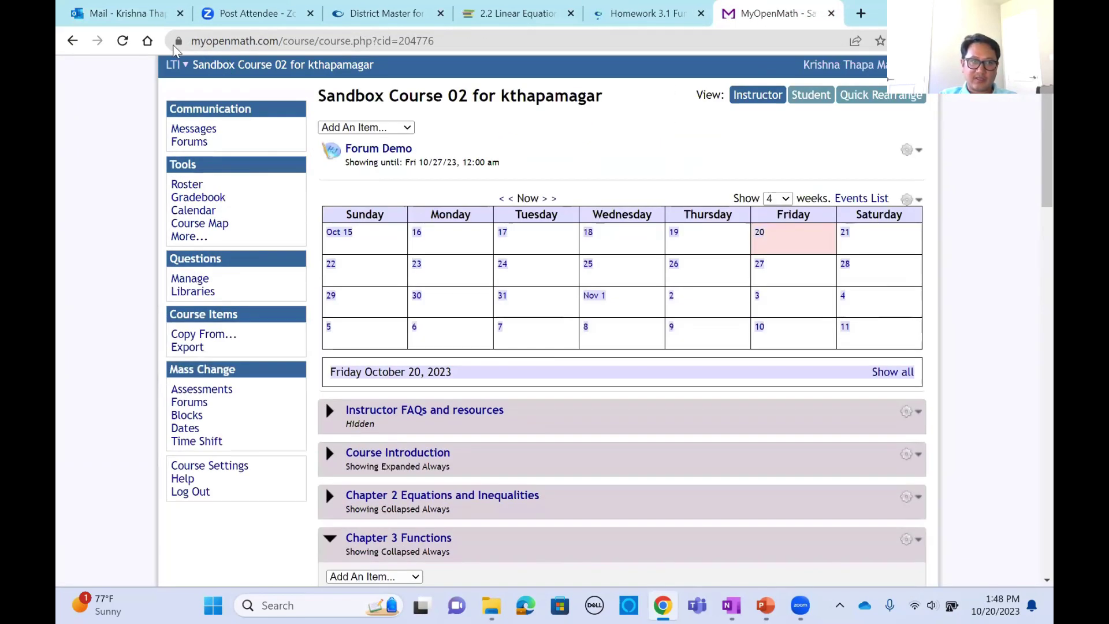
{"action": "left_click", "coordinate": [122, 43]}
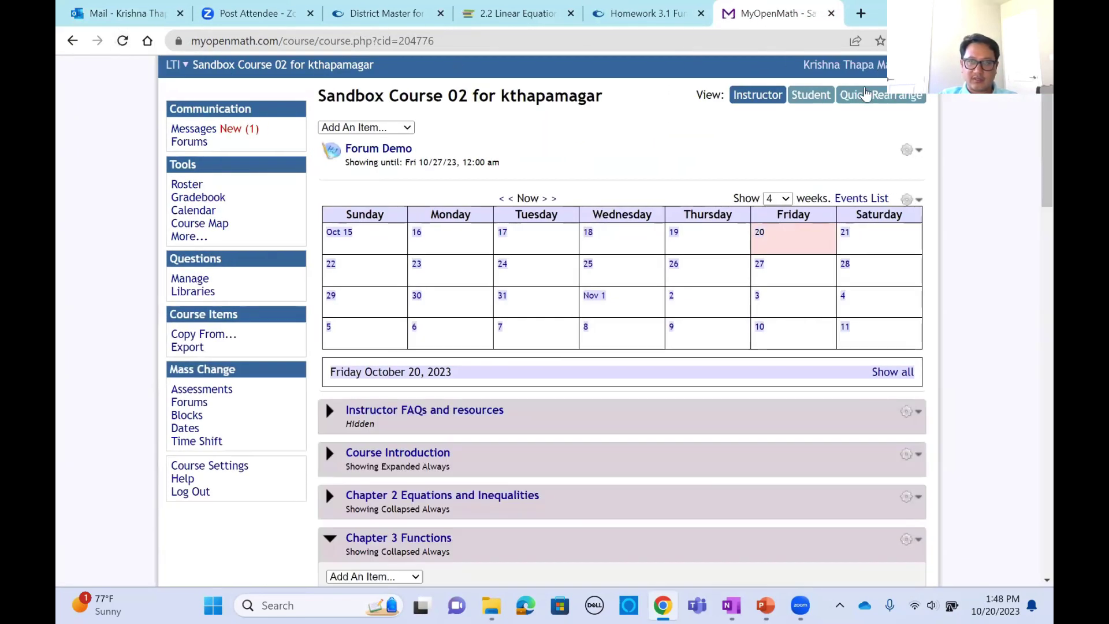
{"action": "scroll", "coordinate": [371, 300], "scroll_direction": "down", "scroll_amount": 5}
{"action": "scroll", "coordinate": [544, 312], "scroll_direction": "down", "scroll_amount": 5}
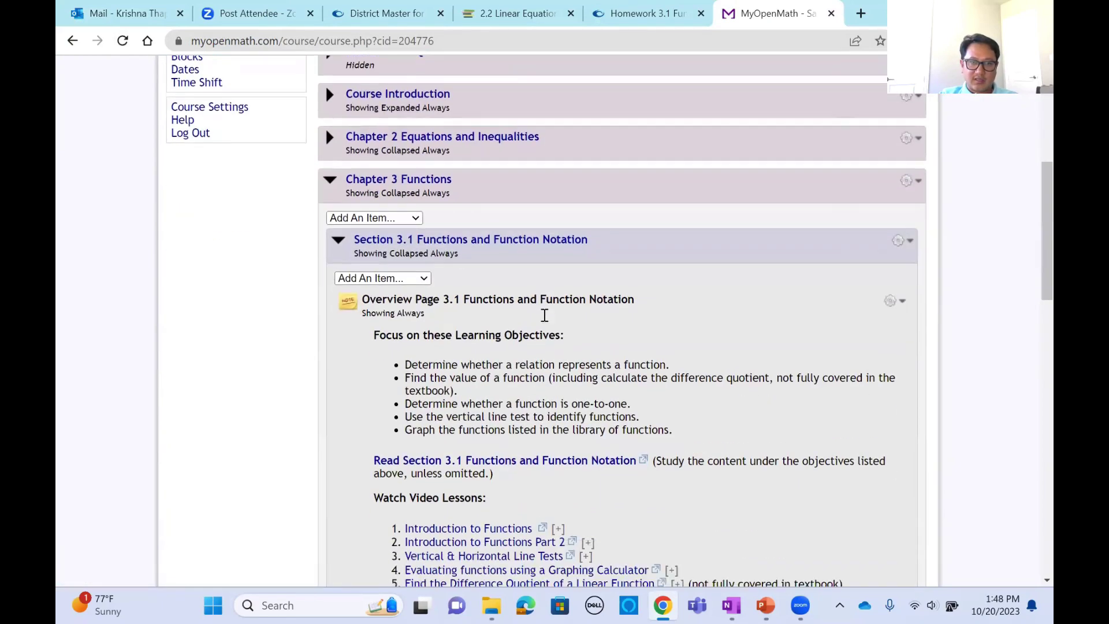
{"action": "scroll", "coordinate": [541, 312], "scroll_direction": "up", "scroll_amount": 10}
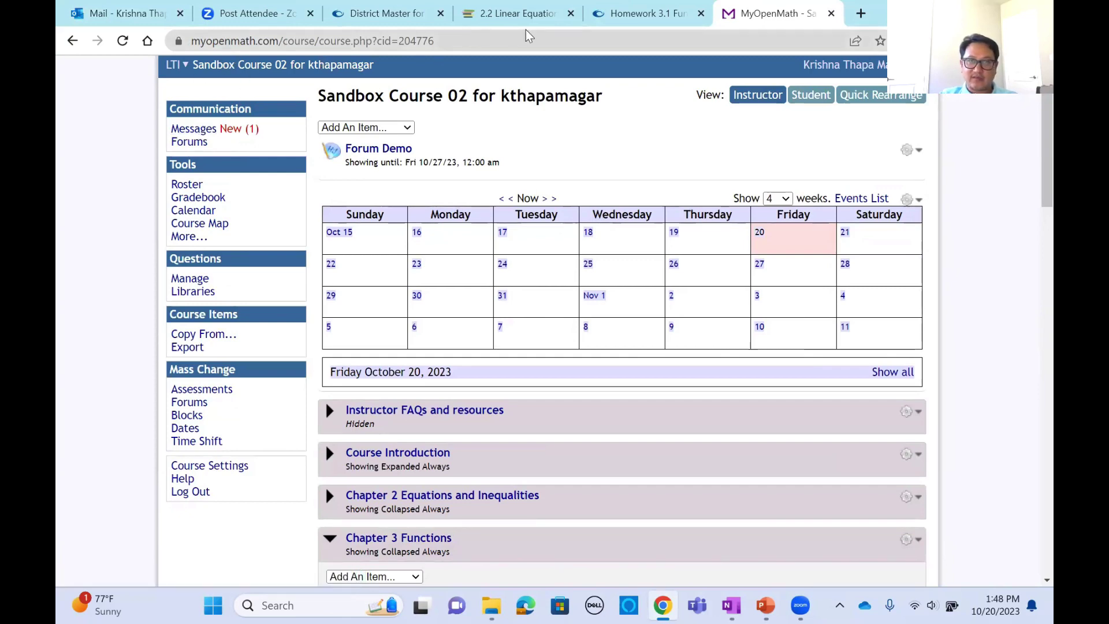
- Go to the myopenmath.com home page, enter Sandbox Course 02 and open the test student's message about Homework 3.1
{"action": "left_click", "coordinate": [450, 41]}
{"action": "type", "text": "myo"}
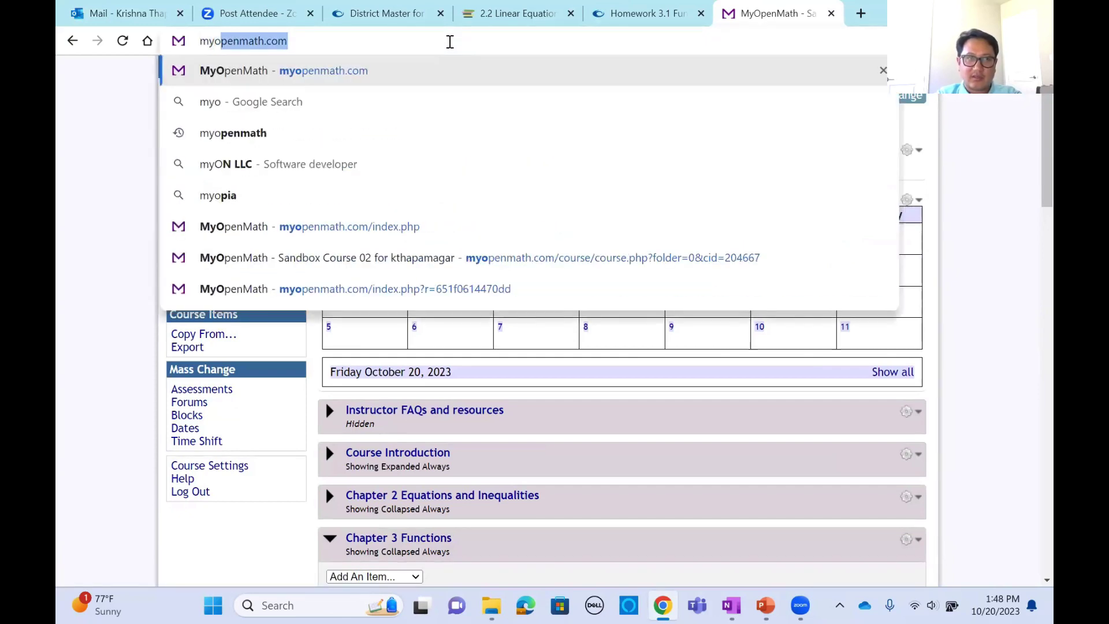
{"action": "key", "text": "Return"}
{"action": "scroll", "coordinate": [229, 189], "scroll_direction": "down", "scroll_amount": 5}
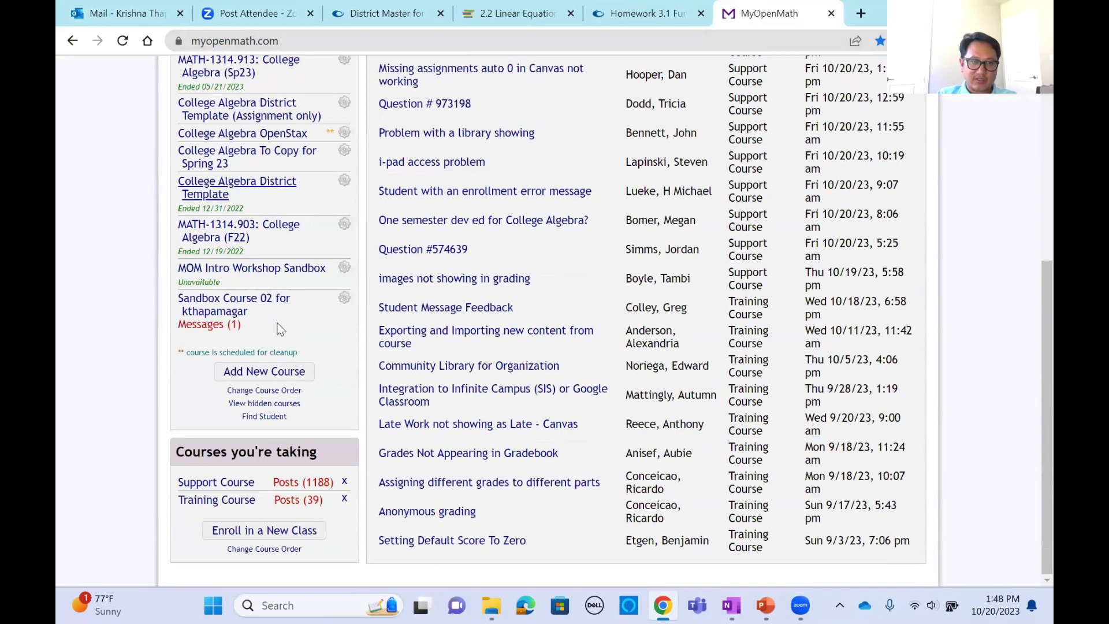
{"action": "left_click", "coordinate": [219, 312]}
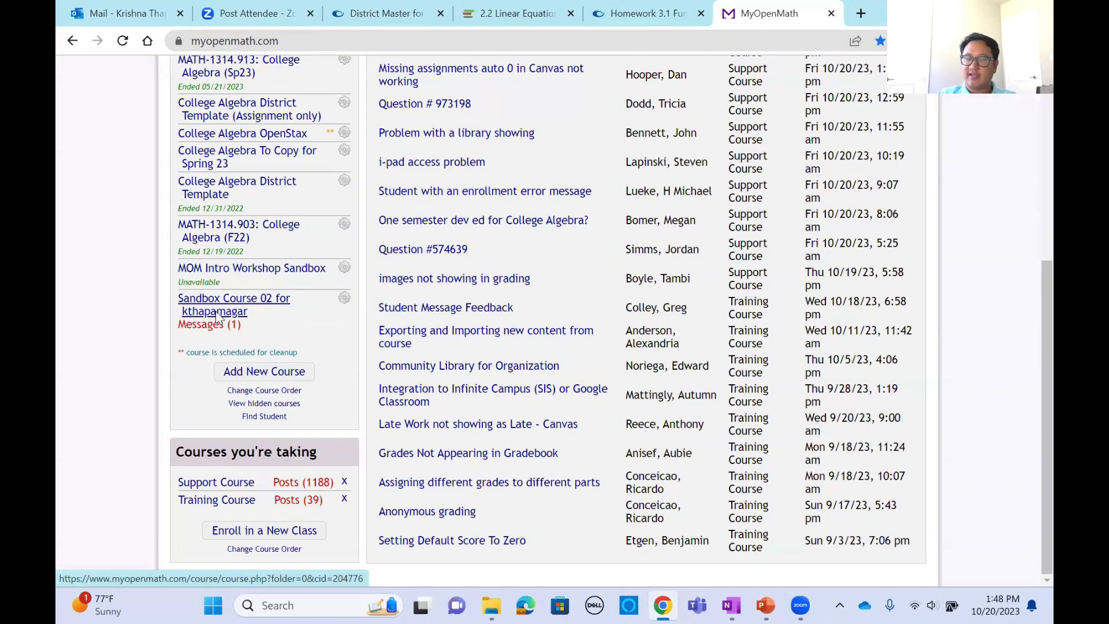
{"action": "left_click", "coordinate": [194, 204]}
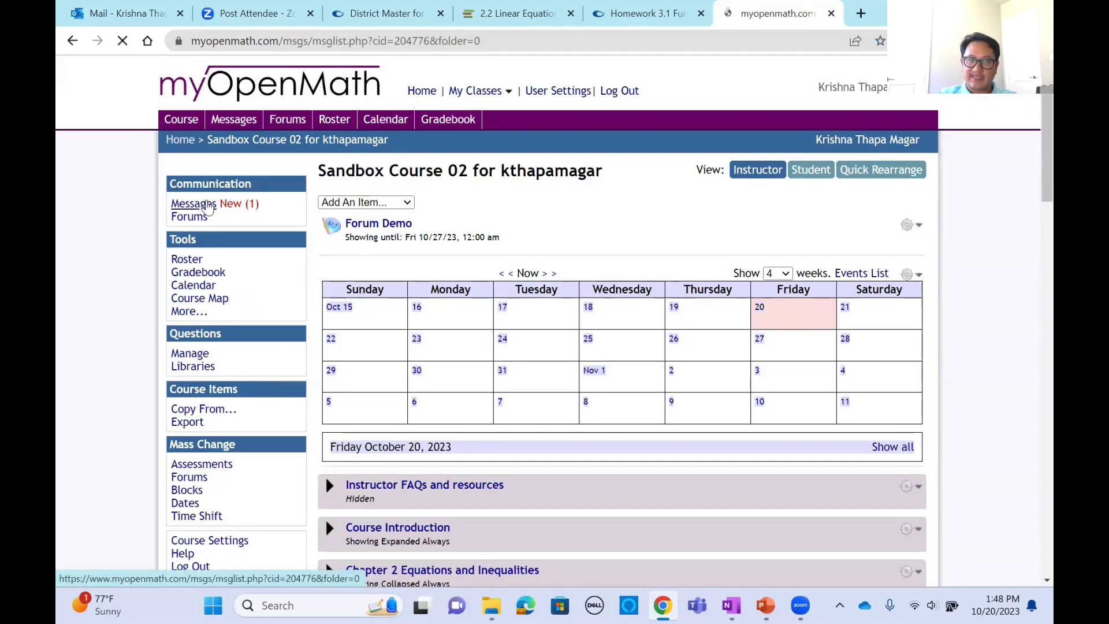
{"action": "left_click", "coordinate": [306, 317]}
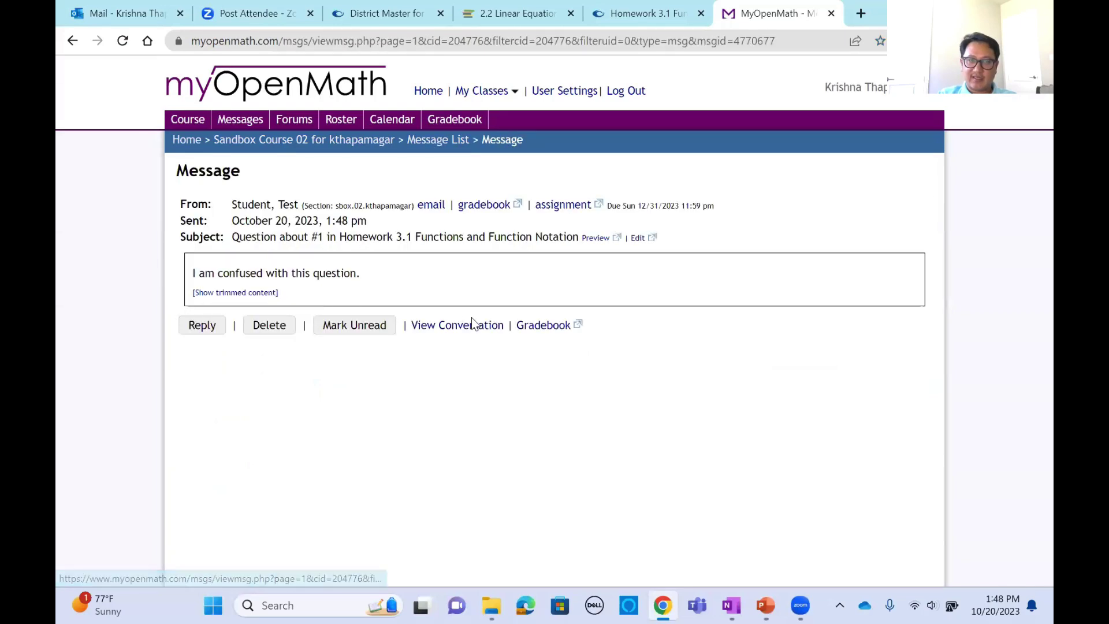
- Start a reply to the student reading "Okay," and insert a graph of y=sin(x) into it
{"action": "left_click", "coordinate": [201, 325]}
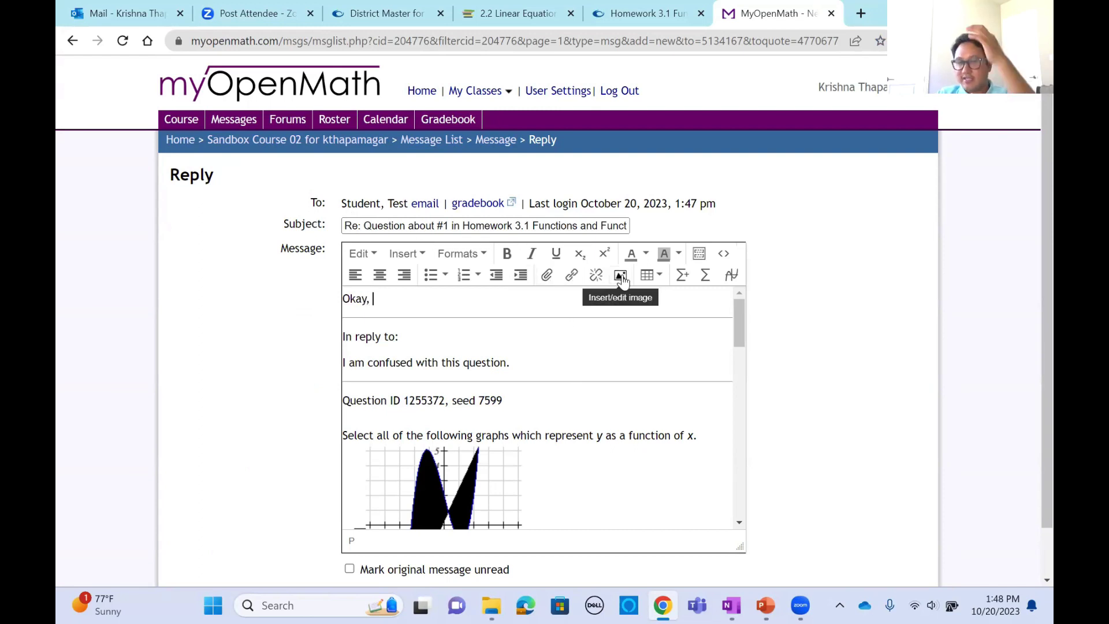
{"action": "left_click", "coordinate": [732, 276]}
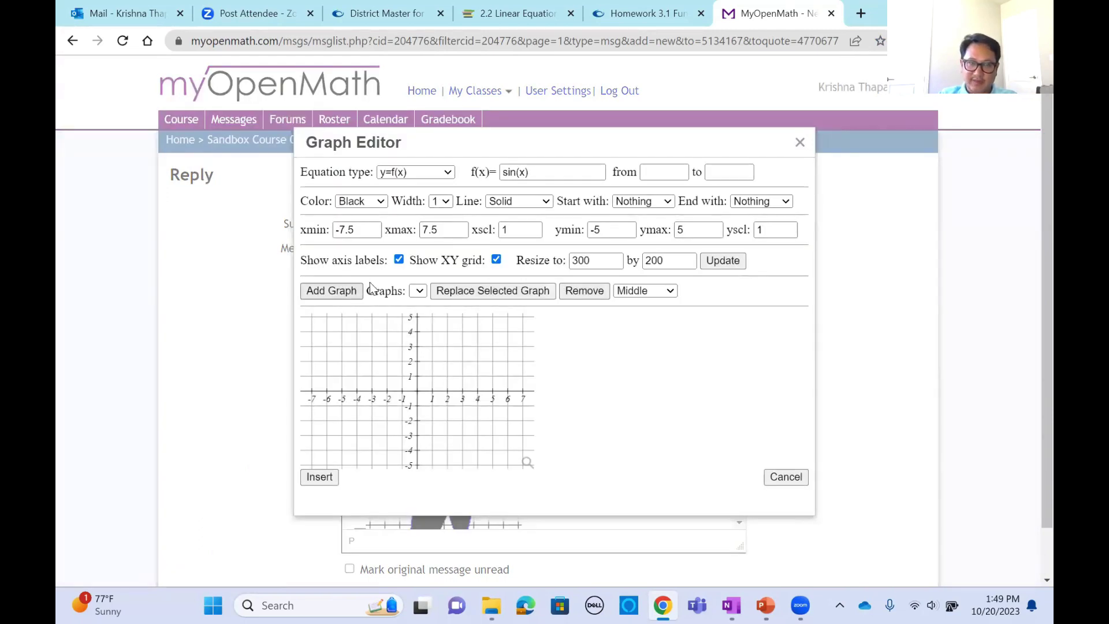
{"action": "left_click", "coordinate": [558, 170]}
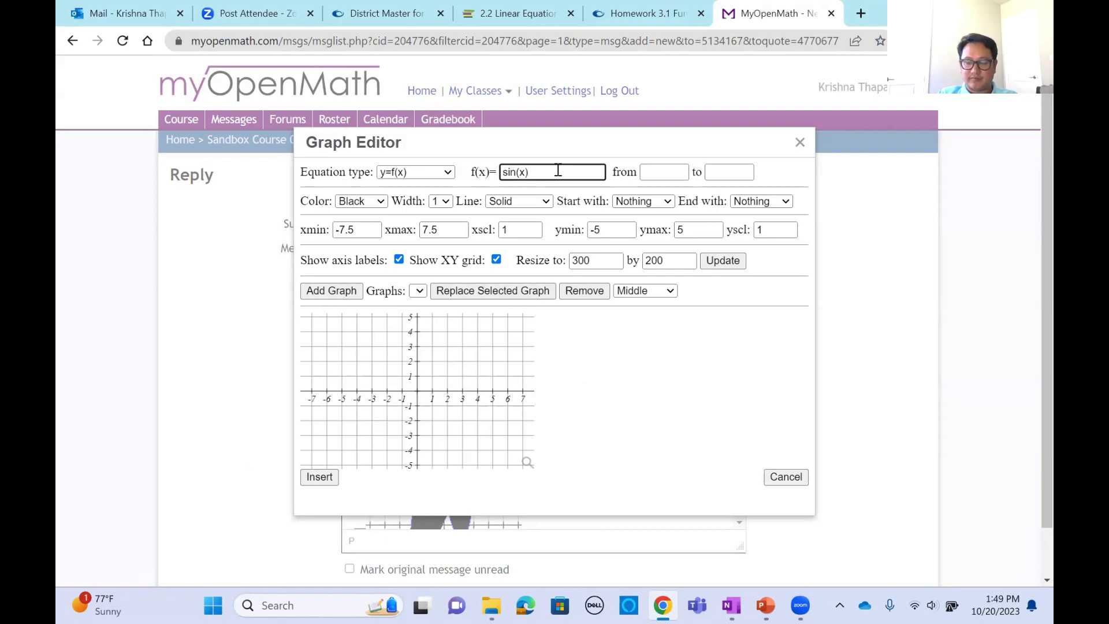
{"action": "left_click", "coordinate": [347, 299]}
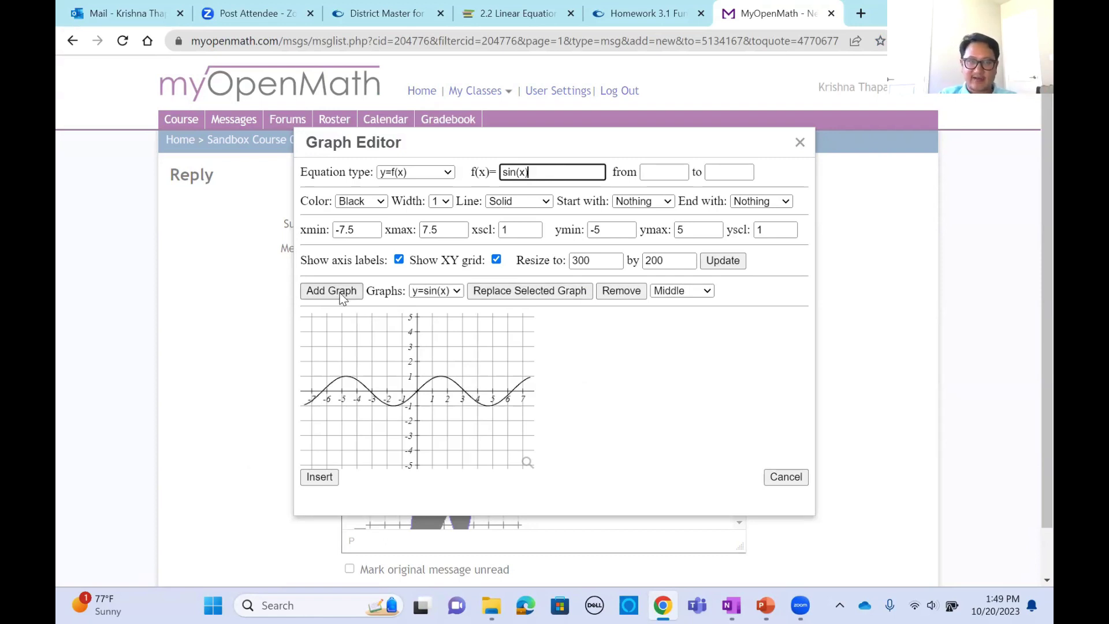
{"action": "left_click", "coordinate": [320, 477]}
- Review the reply with its inserted graph and quoted question, and send it to the student
{"action": "scroll", "coordinate": [574, 339], "scroll_direction": "down", "scroll_amount": 3}
{"action": "scroll", "coordinate": [577, 341], "scroll_direction": "up", "scroll_amount": 3}
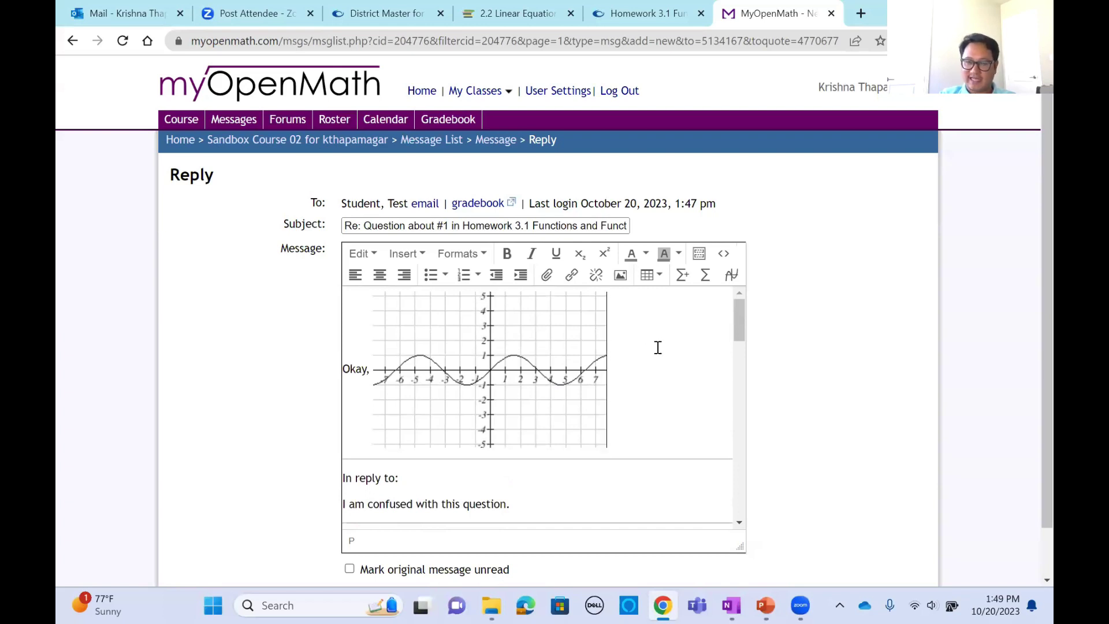
{"action": "scroll", "coordinate": [659, 347], "scroll_direction": "down", "scroll_amount": 3}
{"action": "scroll", "coordinate": [658, 349], "scroll_direction": "up", "scroll_amount": 3}
{"action": "scroll", "coordinate": [659, 349], "scroll_direction": "down", "scroll_amount": 5}
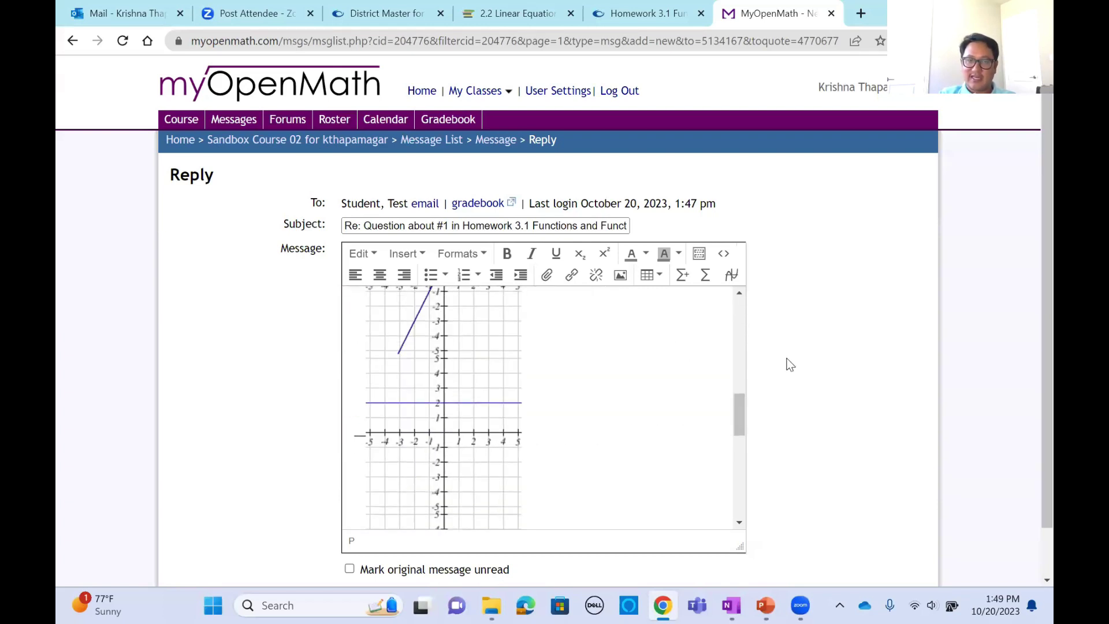
{"action": "scroll", "coordinate": [769, 360], "scroll_direction": "down", "scroll_amount": 1}
{"action": "scroll", "coordinate": [543, 346], "scroll_direction": "down", "scroll_amount": 2}
{"action": "scroll", "coordinate": [543, 375], "scroll_direction": "down", "scroll_amount": 5}
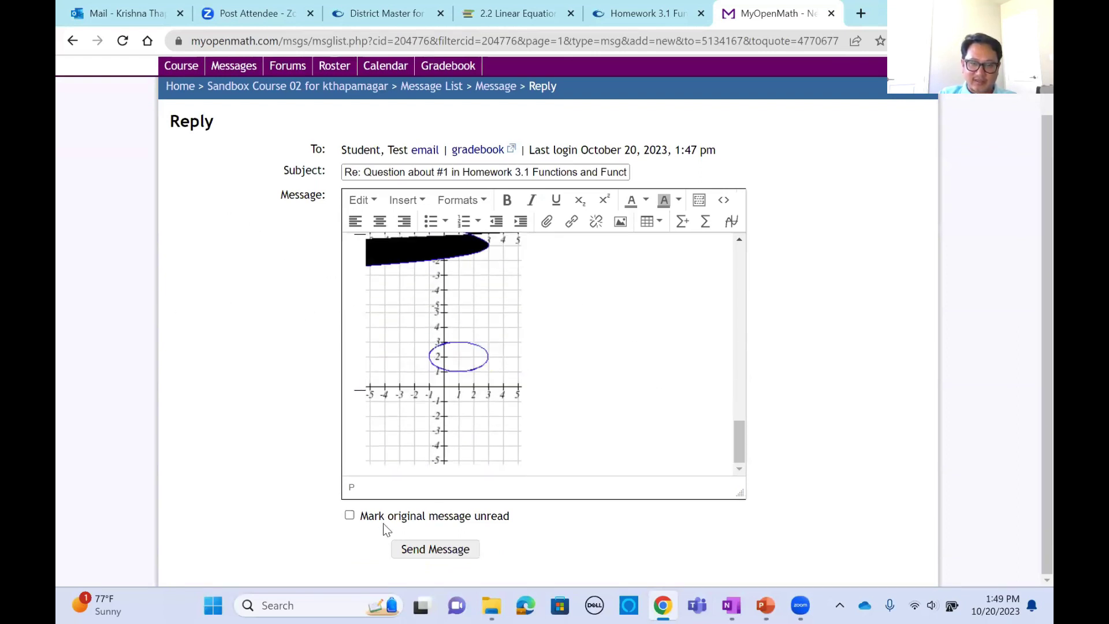
{"action": "left_click", "coordinate": [432, 548]}
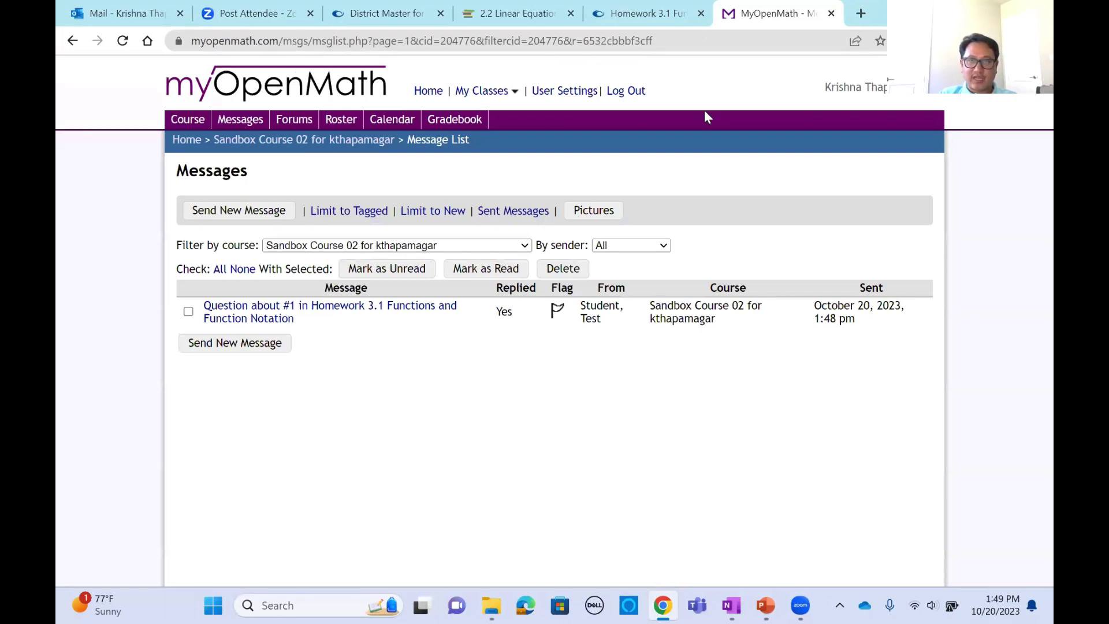
- Switch to the Canvas course, look at its assignments and home page, and open the modules in Student View
{"action": "left_click", "coordinate": [637, 14]}
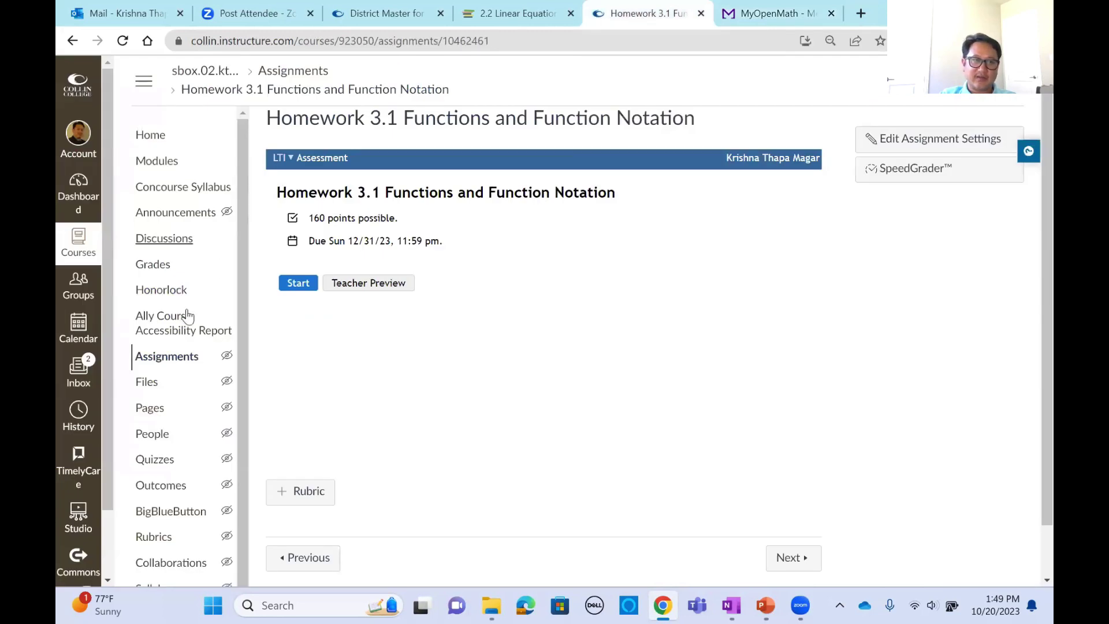
{"action": "left_click", "coordinate": [167, 357]}
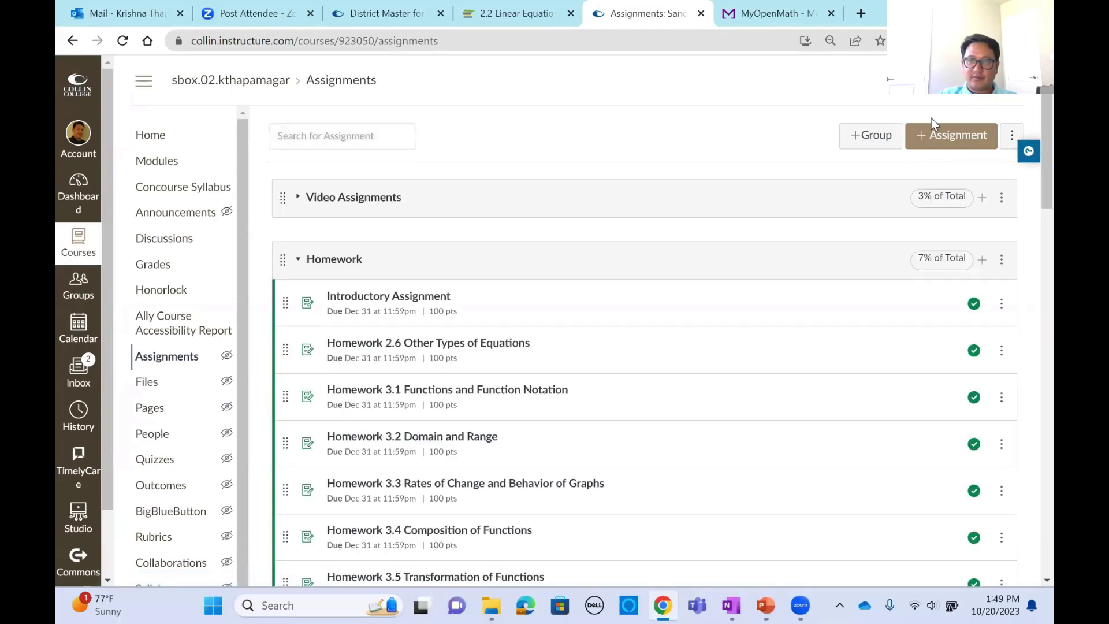
{"action": "left_click", "coordinate": [172, 135]}
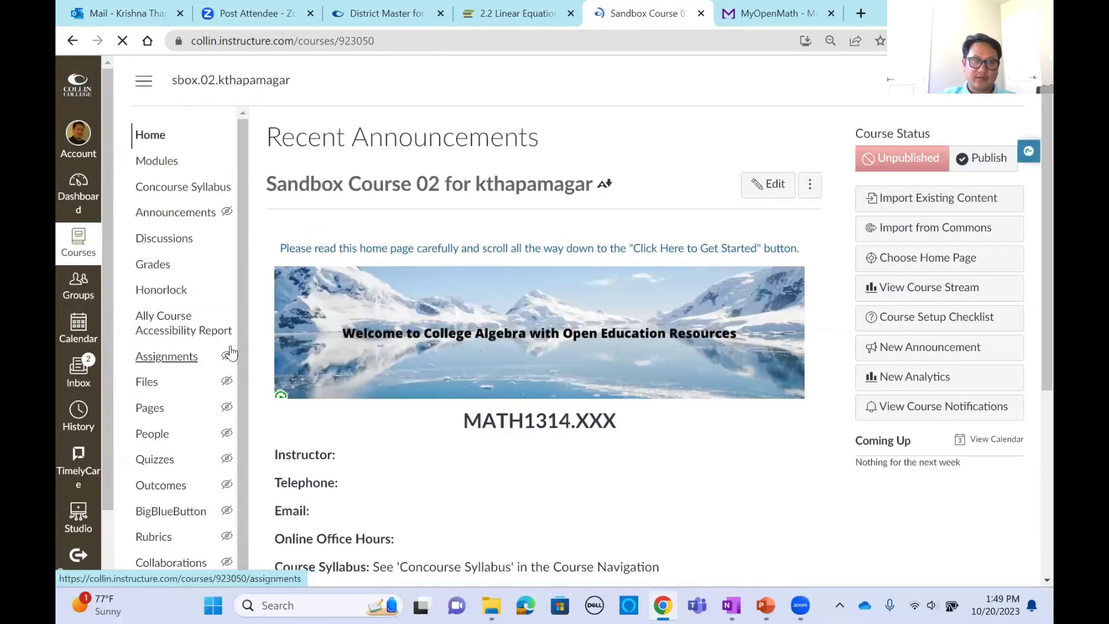
{"action": "left_click", "coordinate": [167, 164]}
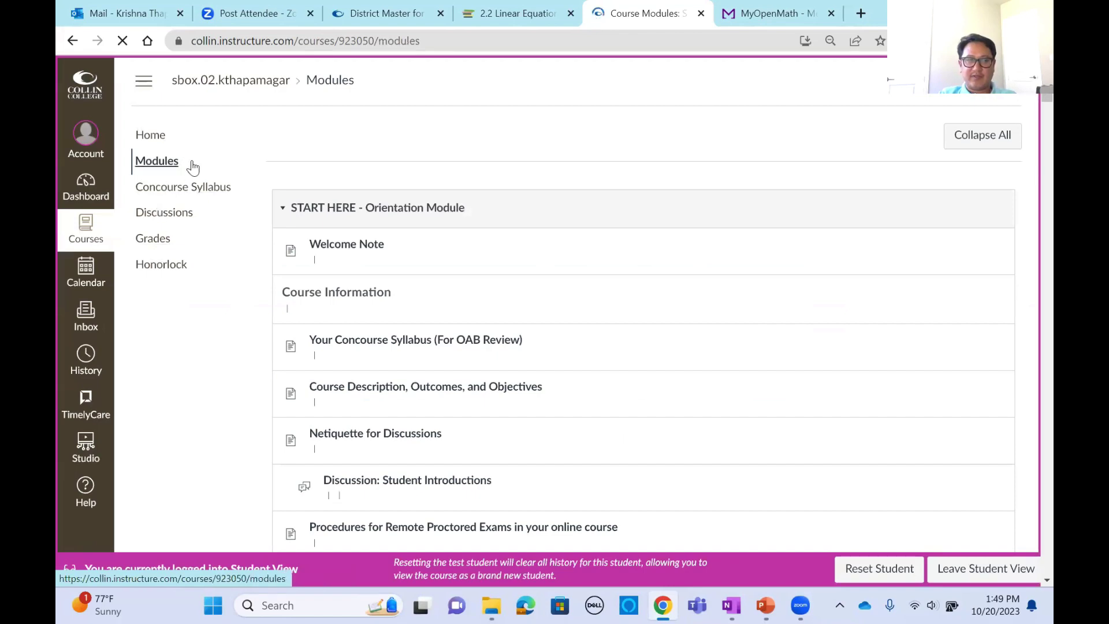
- Look down the student's module list and collapse the START HERE - Orientation Module
{"action": "scroll", "coordinate": [524, 322], "scroll_direction": "down", "scroll_amount": 10}
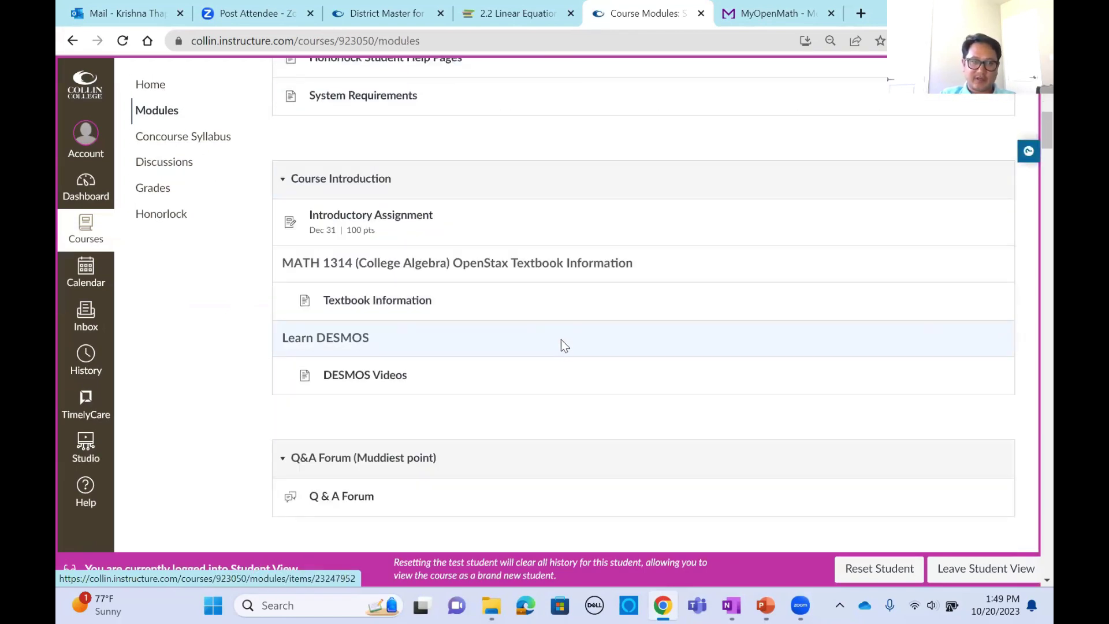
{"action": "scroll", "coordinate": [562, 343], "scroll_direction": "up", "scroll_amount": 10}
{"action": "left_click", "coordinate": [287, 131]}
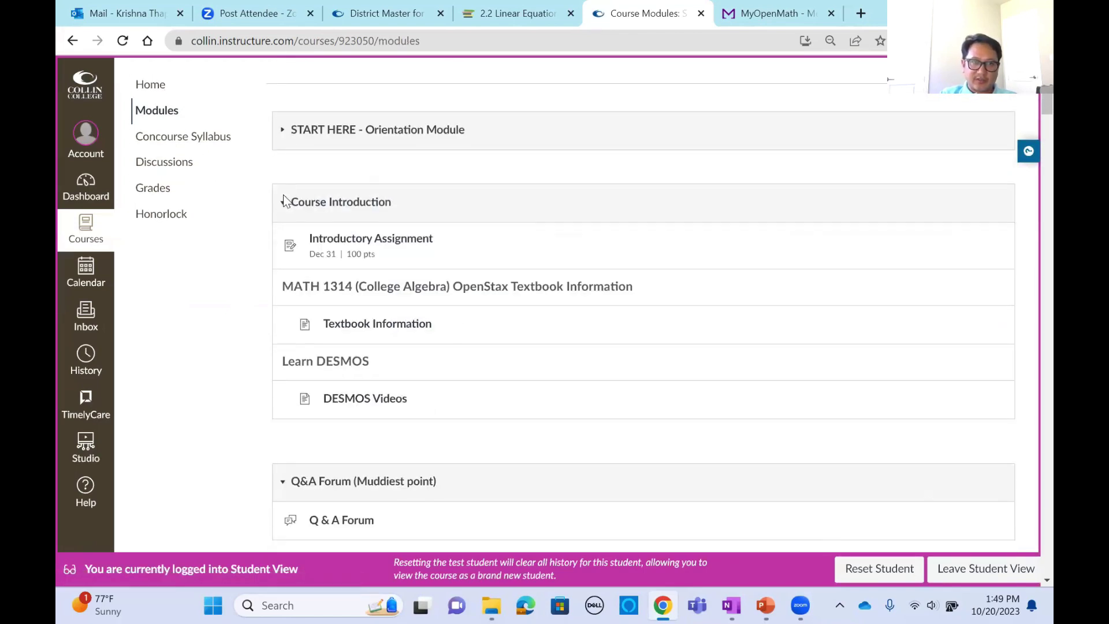
- Collapse the Course Introduction, Q&A Forum (Muddiest point) and Chapter 2 Equations and Inequalities modules
{"action": "left_click", "coordinate": [285, 201]}
{"action": "left_click", "coordinate": [285, 275]}
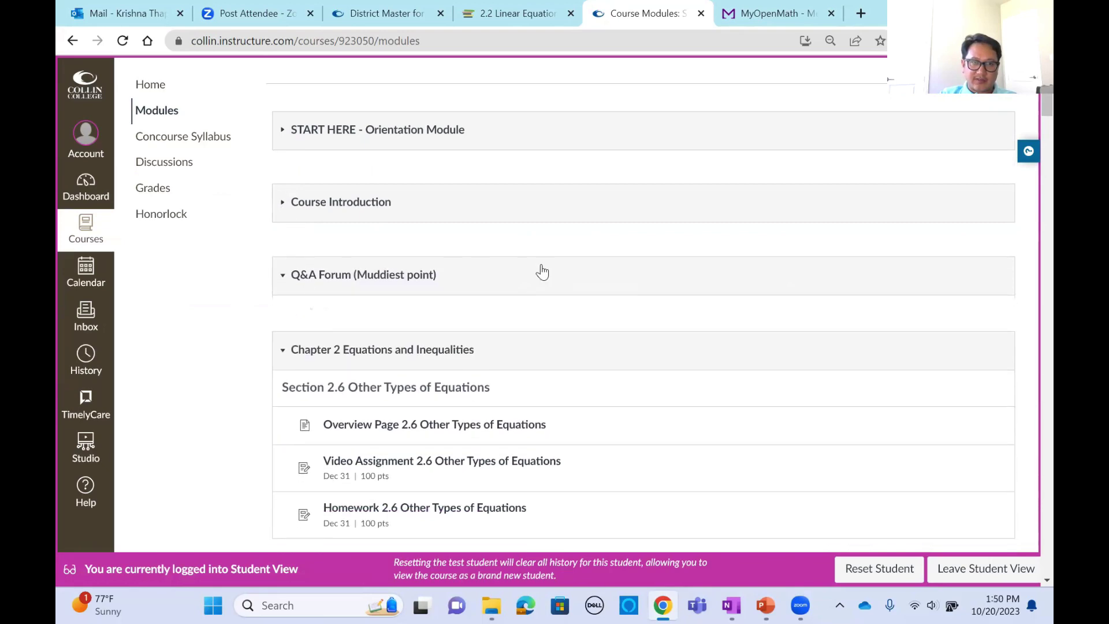
{"action": "scroll", "coordinate": [542, 262], "scroll_direction": "down", "scroll_amount": 4}
{"action": "left_click", "coordinate": [285, 114]}
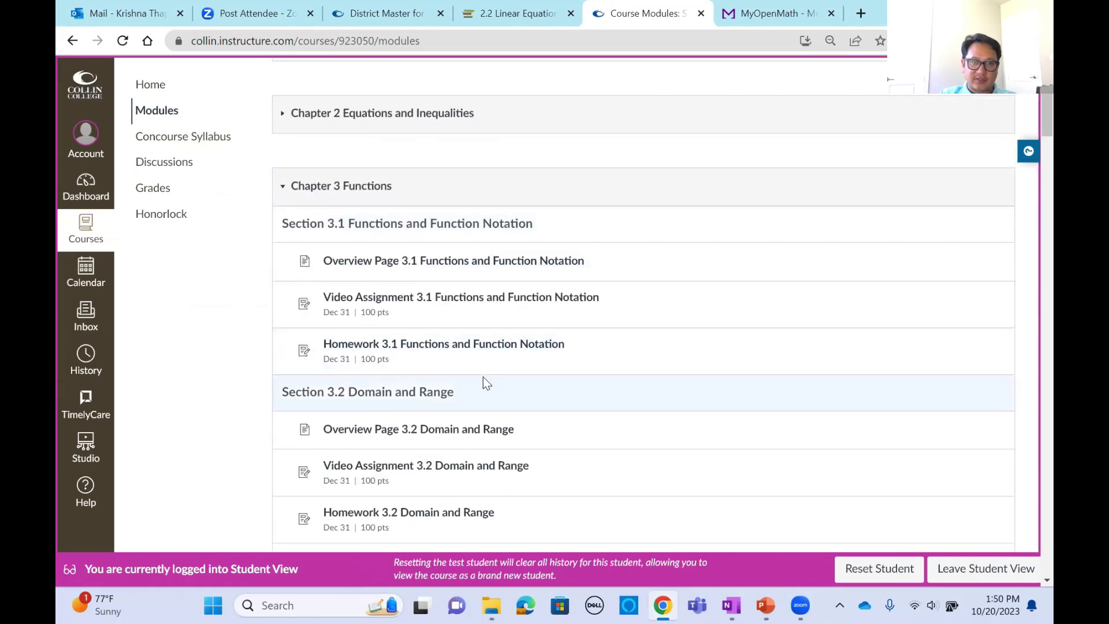
- Resume Homework 3.1 Functions and Function Notation as the student, read the instructor's message reply about question 1, and close it
{"action": "left_click", "coordinate": [475, 346]}
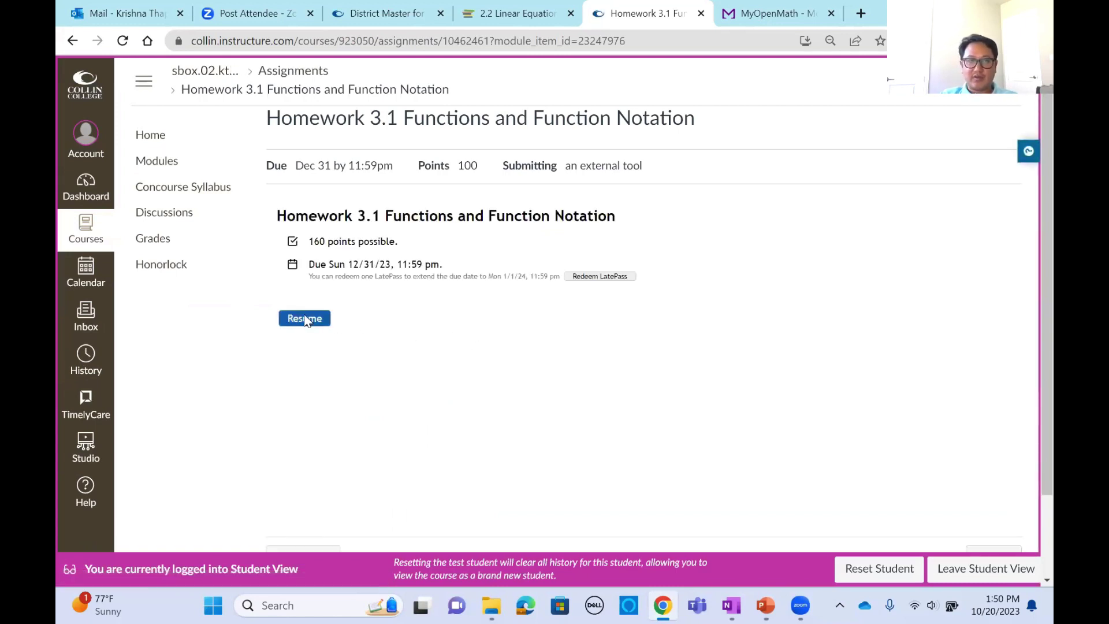
{"action": "left_click", "coordinate": [305, 319]}
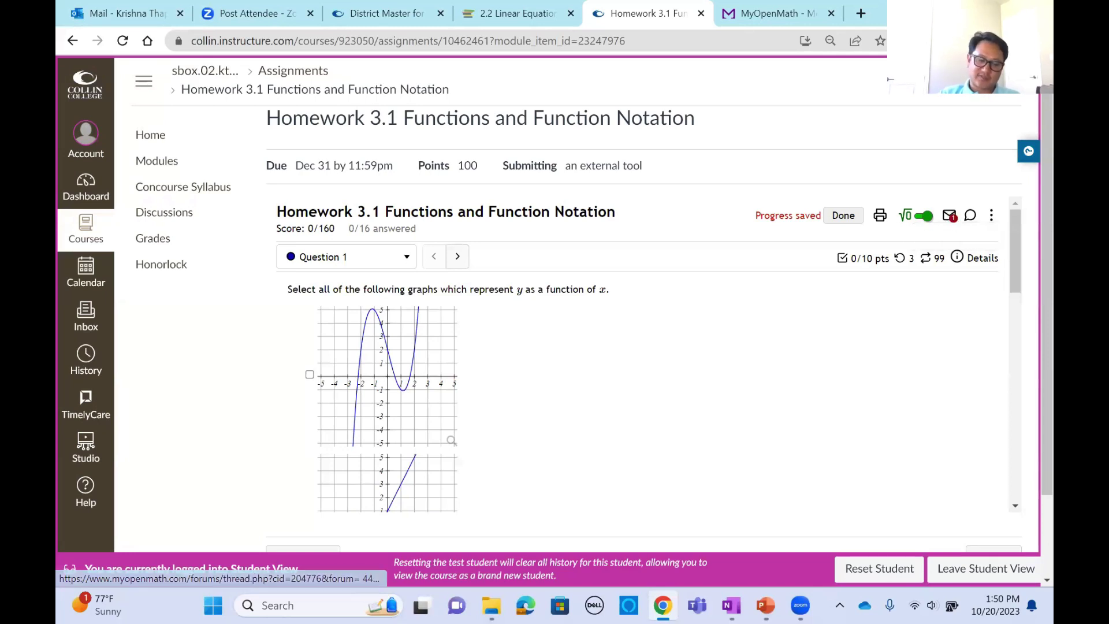
{"action": "left_click", "coordinate": [951, 221]}
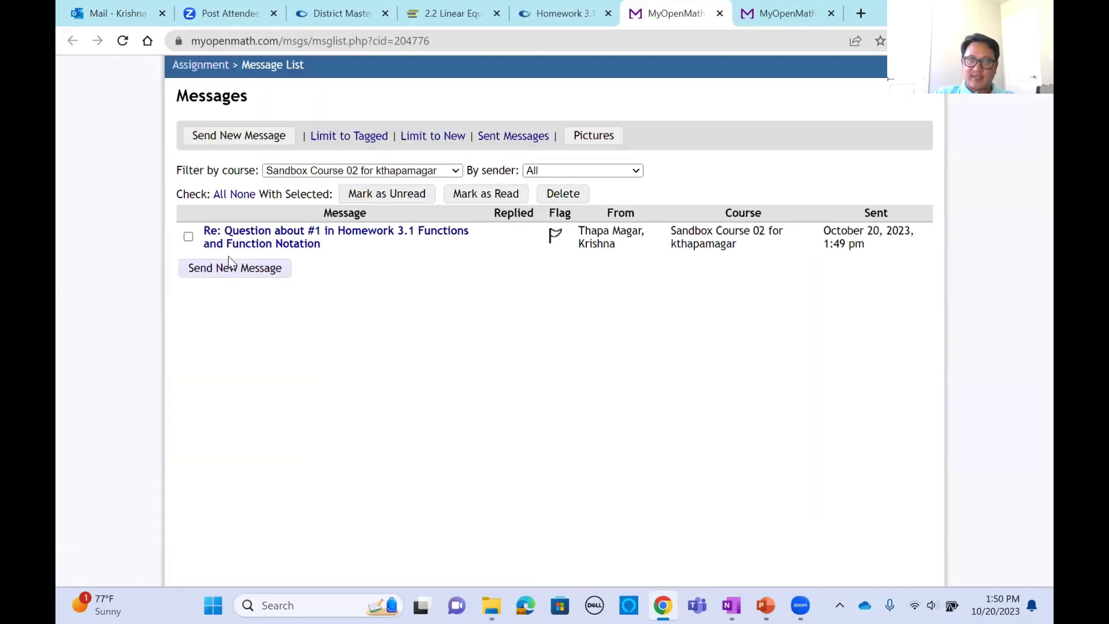
{"action": "left_click", "coordinate": [235, 239]}
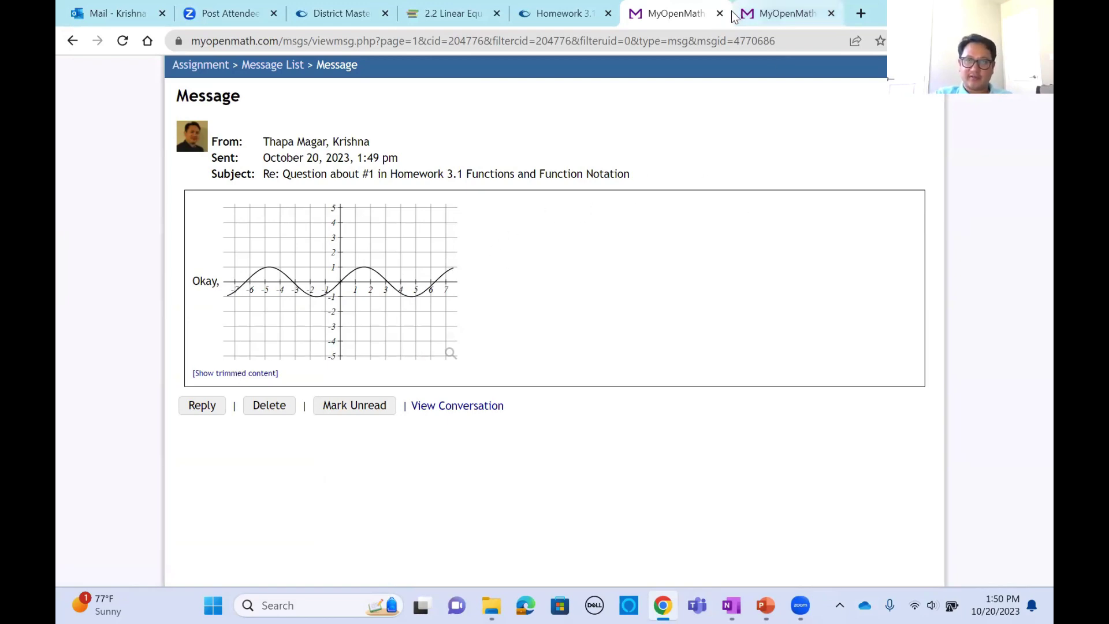
{"action": "left_click", "coordinate": [563, 13]}
{"action": "left_click", "coordinate": [670, 13]}
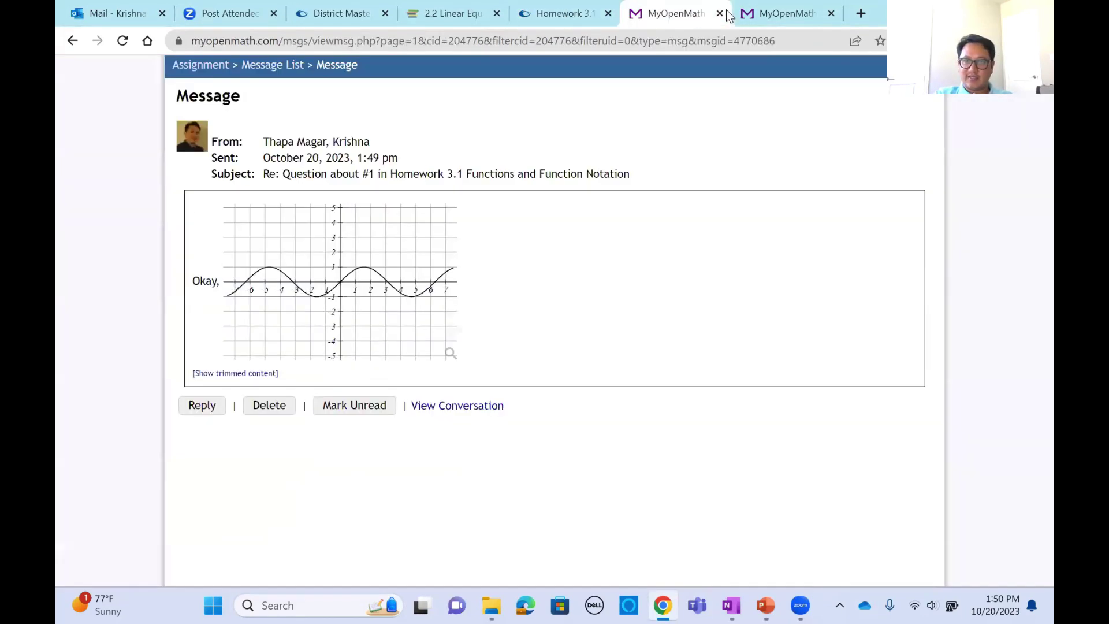
{"action": "left_click", "coordinate": [720, 13]}
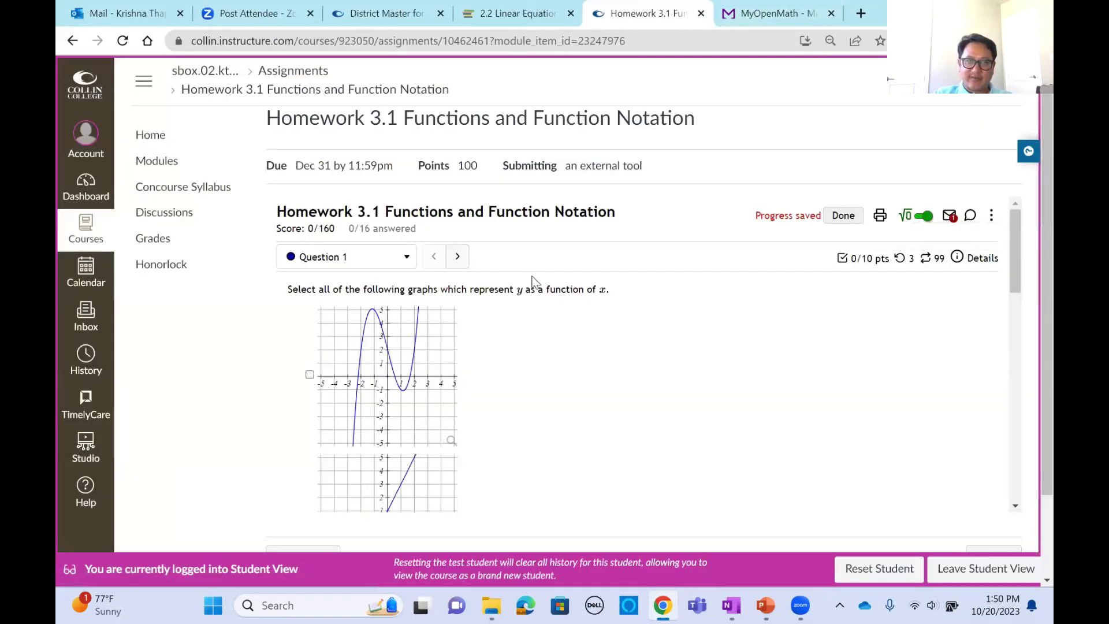
- Post question 1 of Homework 3.1 to the forum with the message "Anyone help me solve this." and close the forum page
{"action": "scroll", "coordinate": [688, 300], "scroll_direction": "down", "scroll_amount": 10}
{"action": "scroll", "coordinate": [682, 289], "scroll_direction": "up", "scroll_amount": 4}
{"action": "scroll", "coordinate": [684, 284], "scroll_direction": "down", "scroll_amount": 4}
{"action": "scroll", "coordinate": [684, 283], "scroll_direction": "down", "scroll_amount": 3}
{"action": "left_click", "coordinate": [624, 324]}
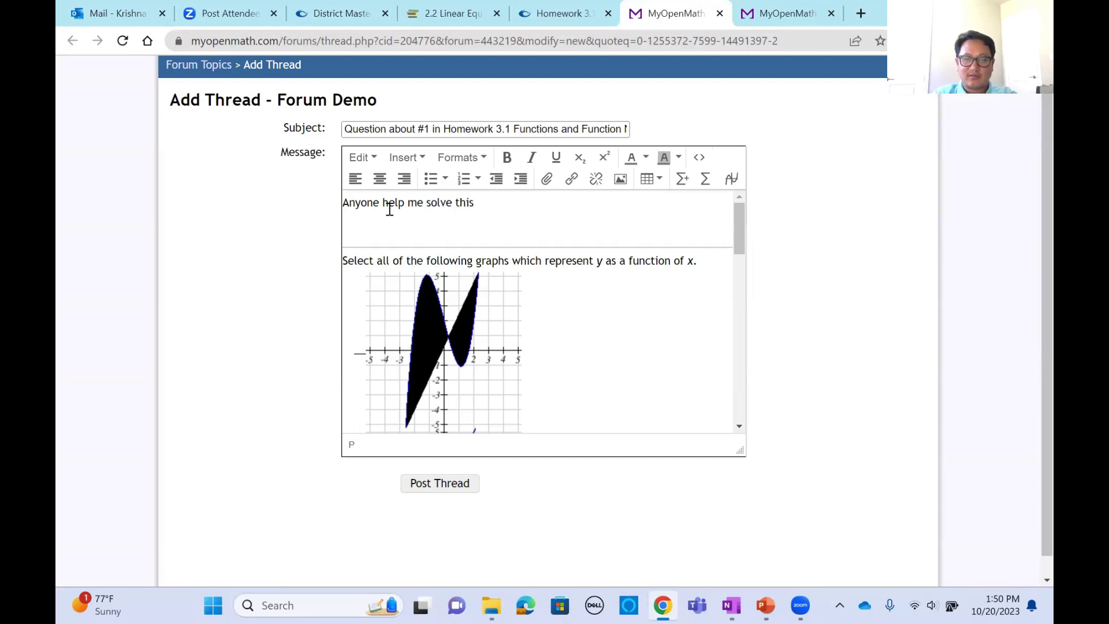
{"action": "scroll", "coordinate": [444, 506], "scroll_direction": "down", "scroll_amount": 1}
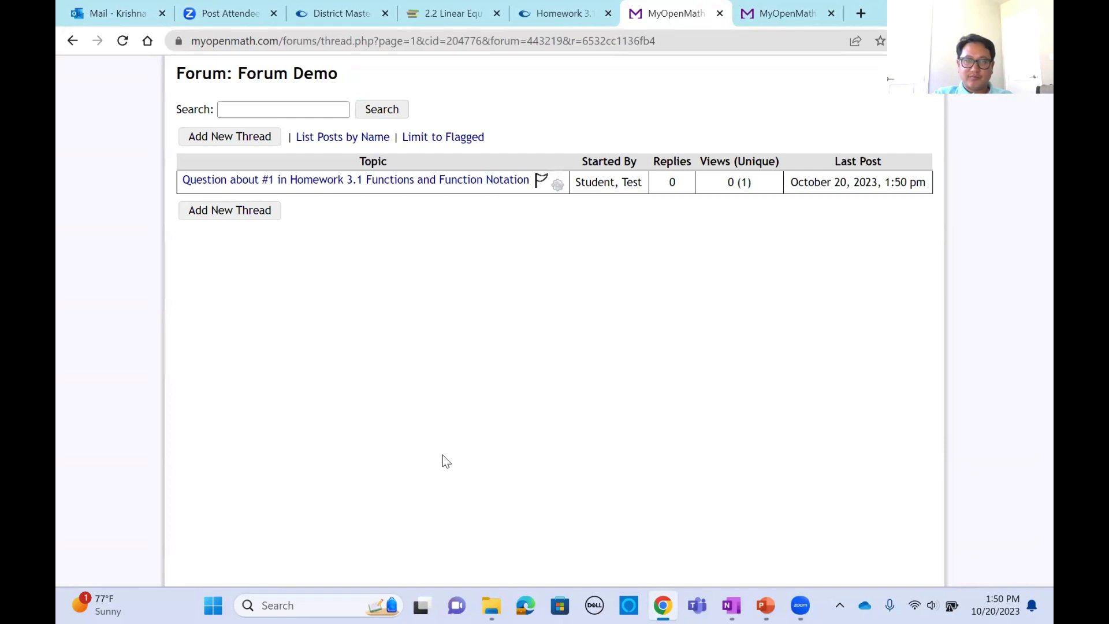
{"action": "left_click", "coordinate": [720, 13]}
- Switch to MyOpenMath, log in as the instructor, and open the student's new forum post in Sandbox Course 02
{"action": "left_click", "coordinate": [654, 15]}
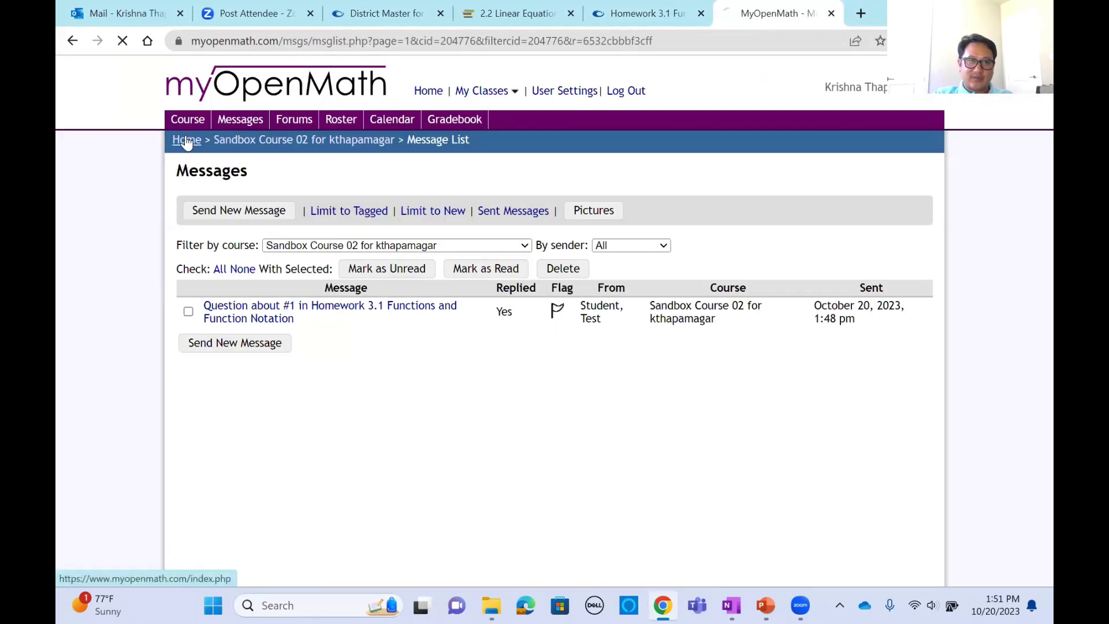
{"action": "left_click", "coordinate": [185, 141]}
{"action": "left_click", "coordinate": [851, 290]}
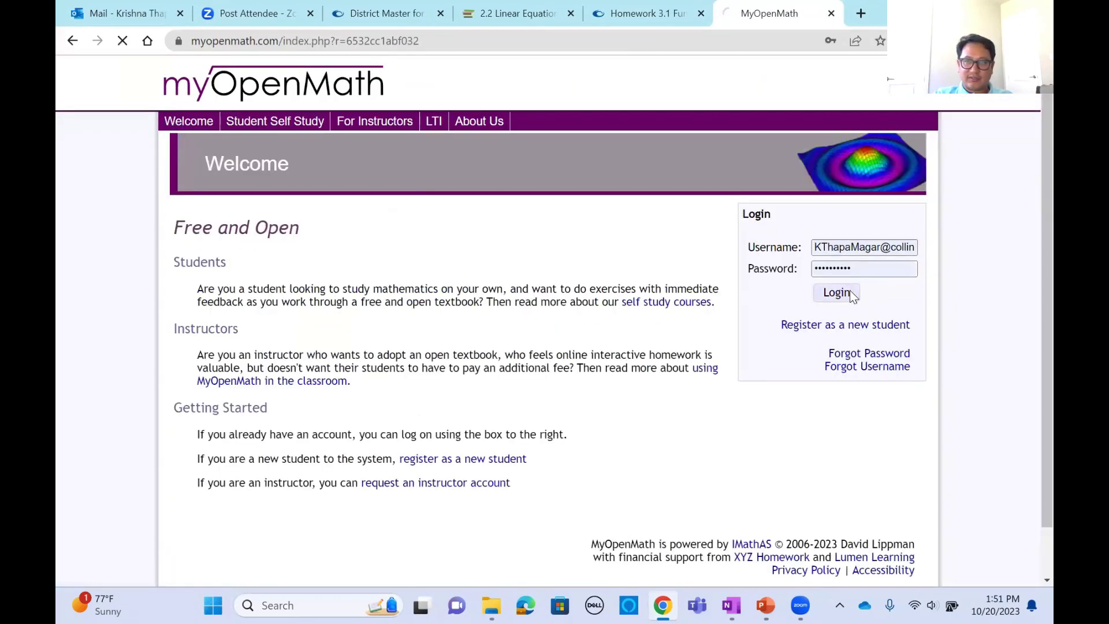
{"action": "scroll", "coordinate": [235, 237], "scroll_direction": "down", "scroll_amount": 5}
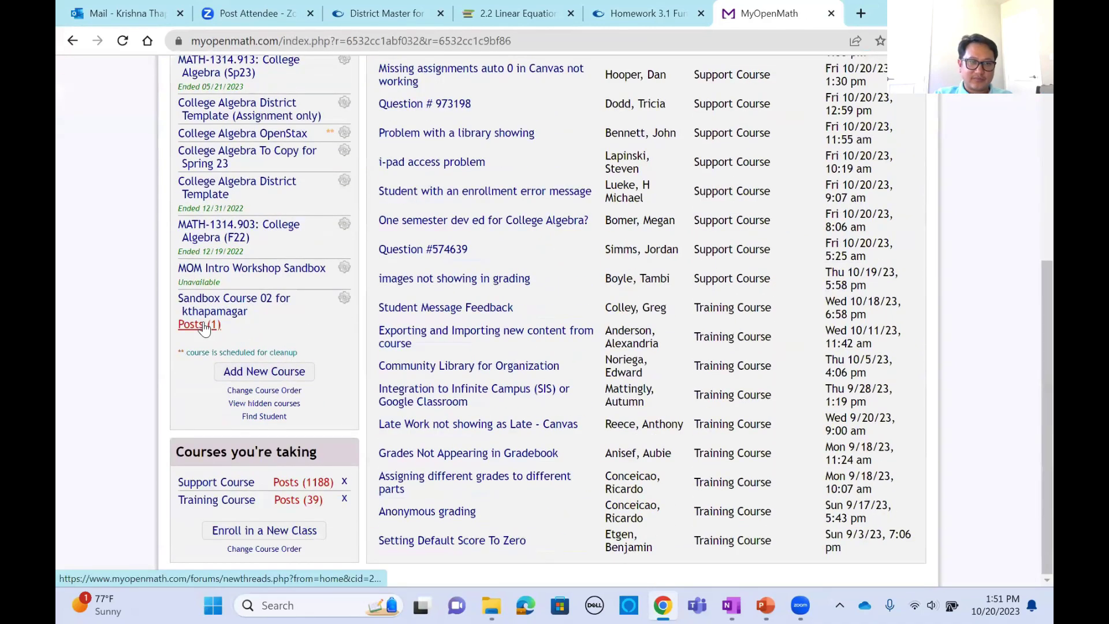
{"action": "left_click", "coordinate": [200, 326]}
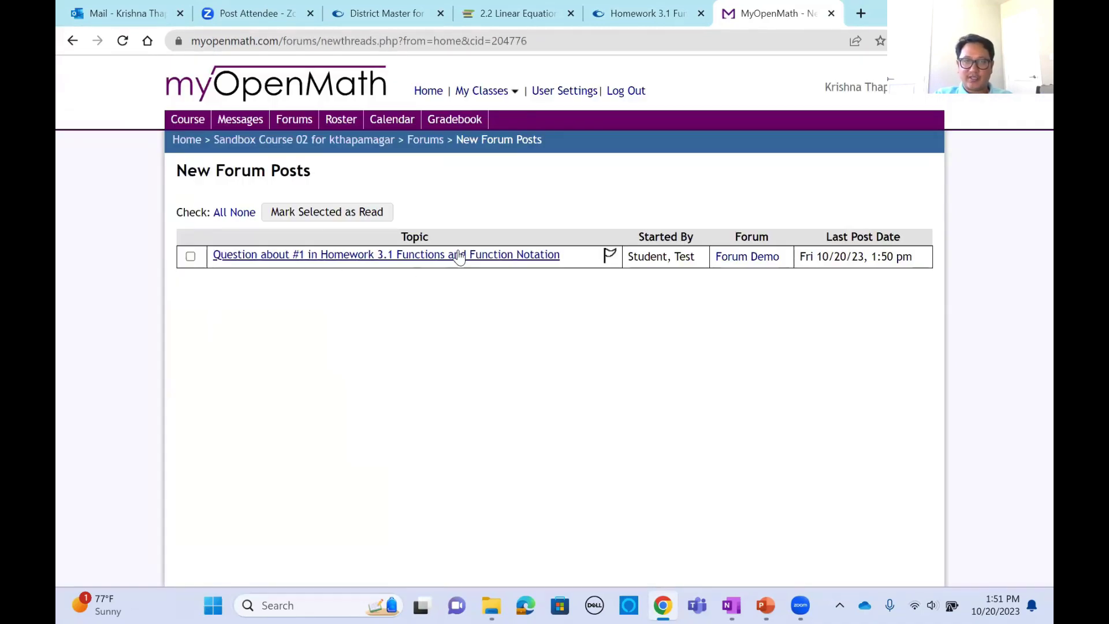
{"action": "left_click", "coordinate": [462, 253]}
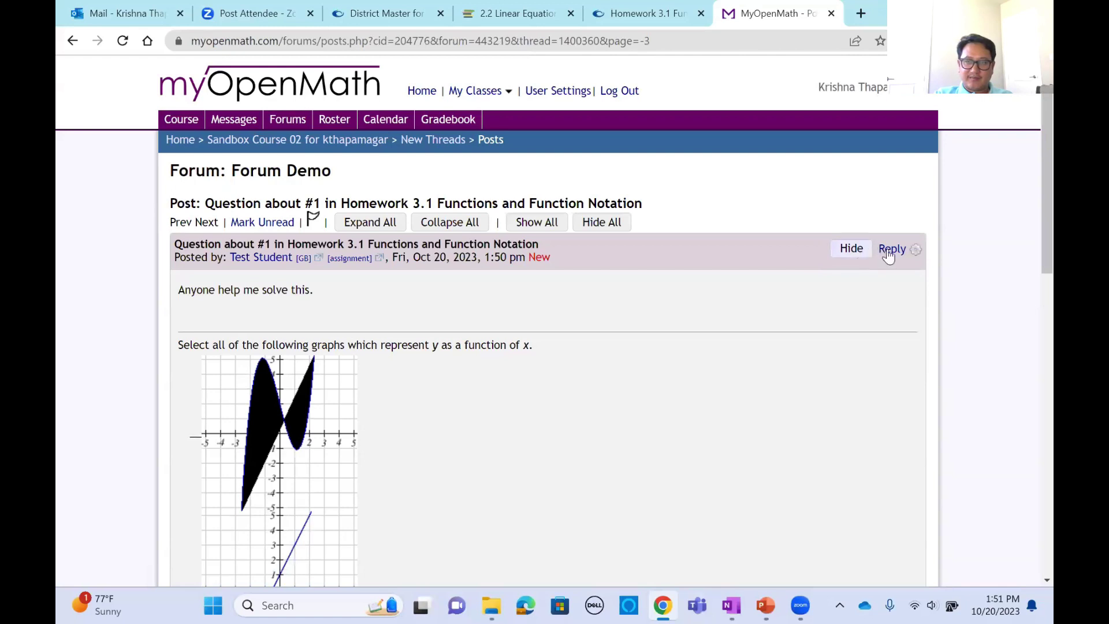
- Reply to the student's forum post with "Here is the solution" and post the reply
{"action": "left_click", "coordinate": [881, 251]}
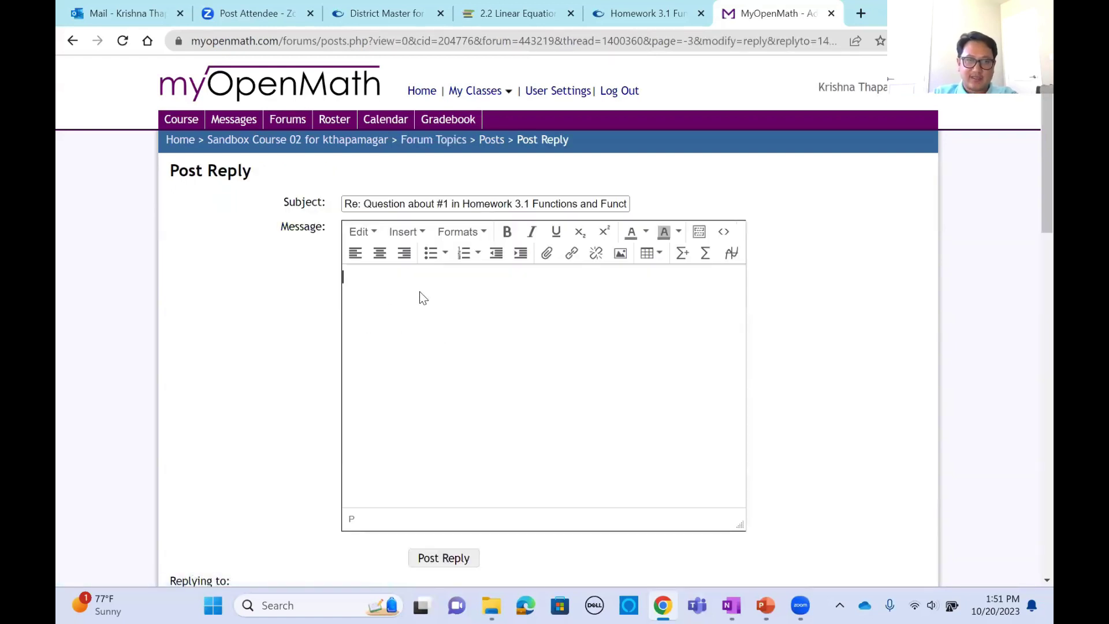
{"action": "type", "text": "Here is the solution"}
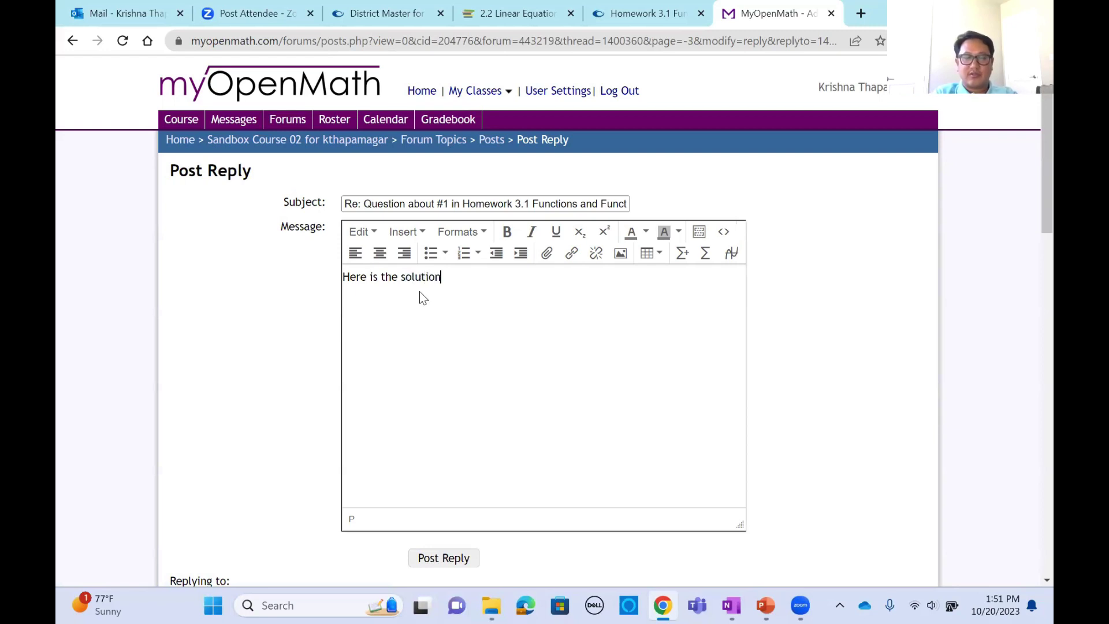
{"action": "scroll", "coordinate": [684, 420], "scroll_direction": "down", "scroll_amount": 5}
{"action": "left_click", "coordinate": [454, 252]}
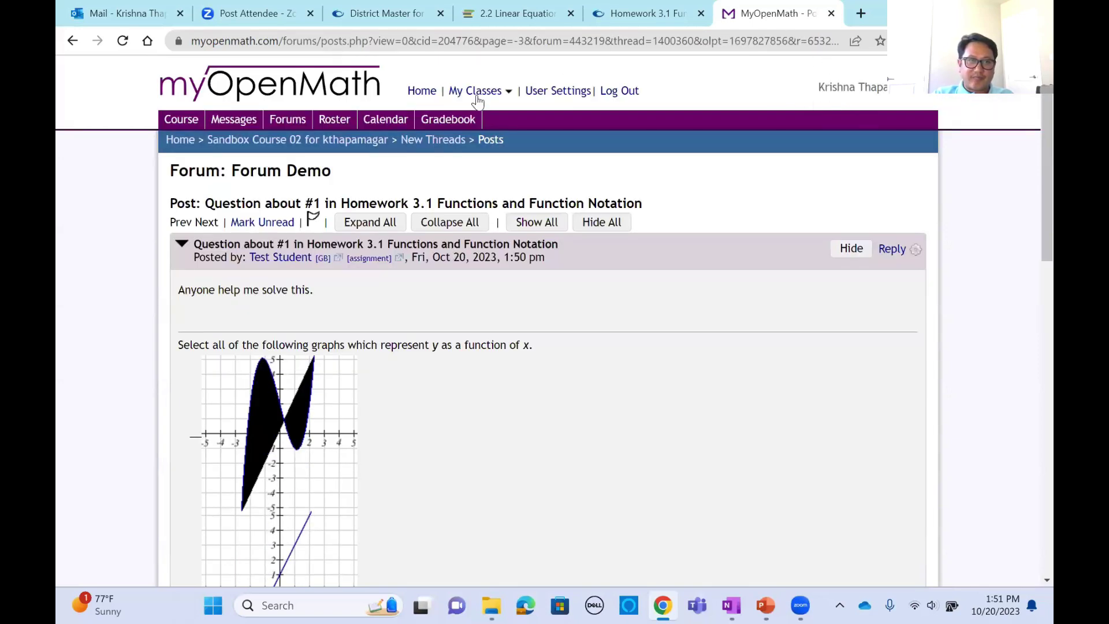
- Switch back to Canvas Student View, reload the Homework 3.1 page, and resume the assignment
{"action": "left_click", "coordinate": [636, 13]}
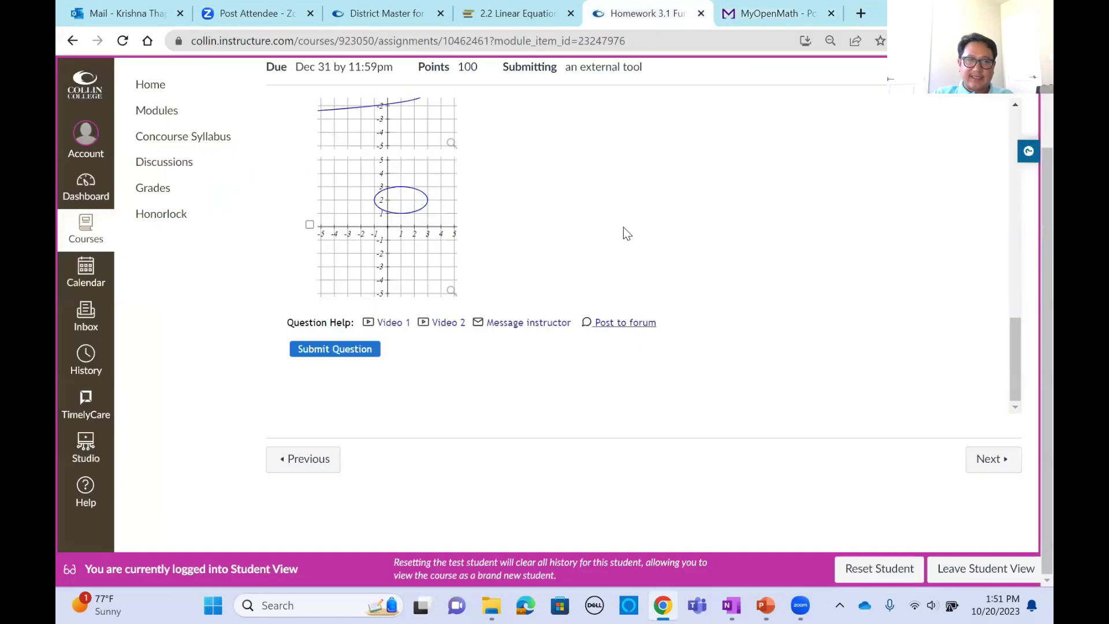
{"action": "scroll", "coordinate": [636, 223], "scroll_direction": "up", "scroll_amount": 8}
{"action": "left_click", "coordinate": [123, 40]}
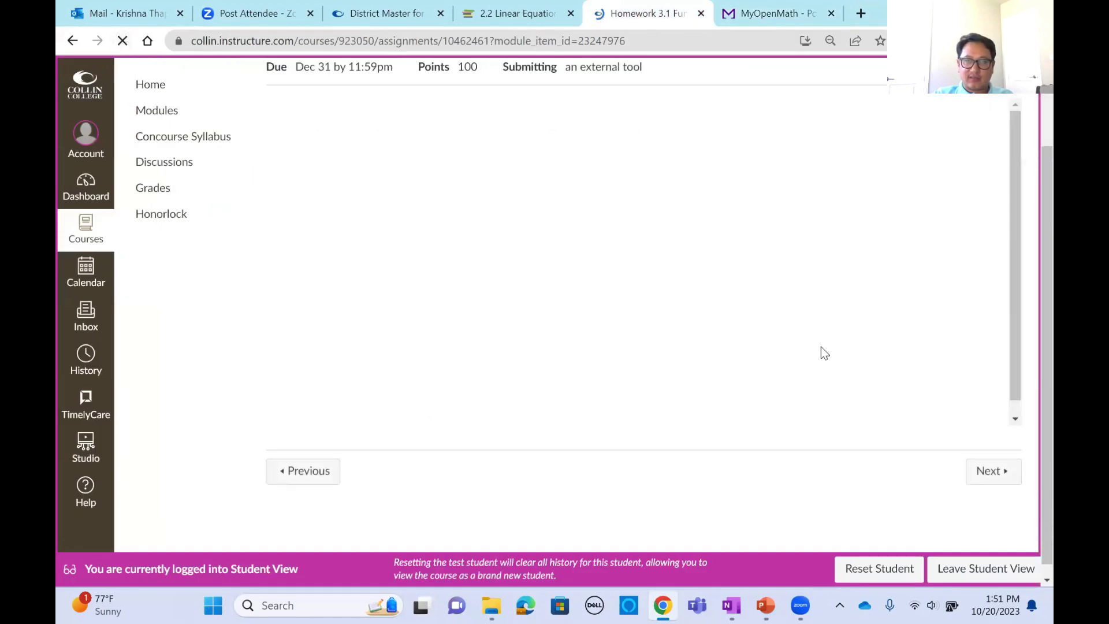
{"action": "left_click", "coordinate": [297, 317]}
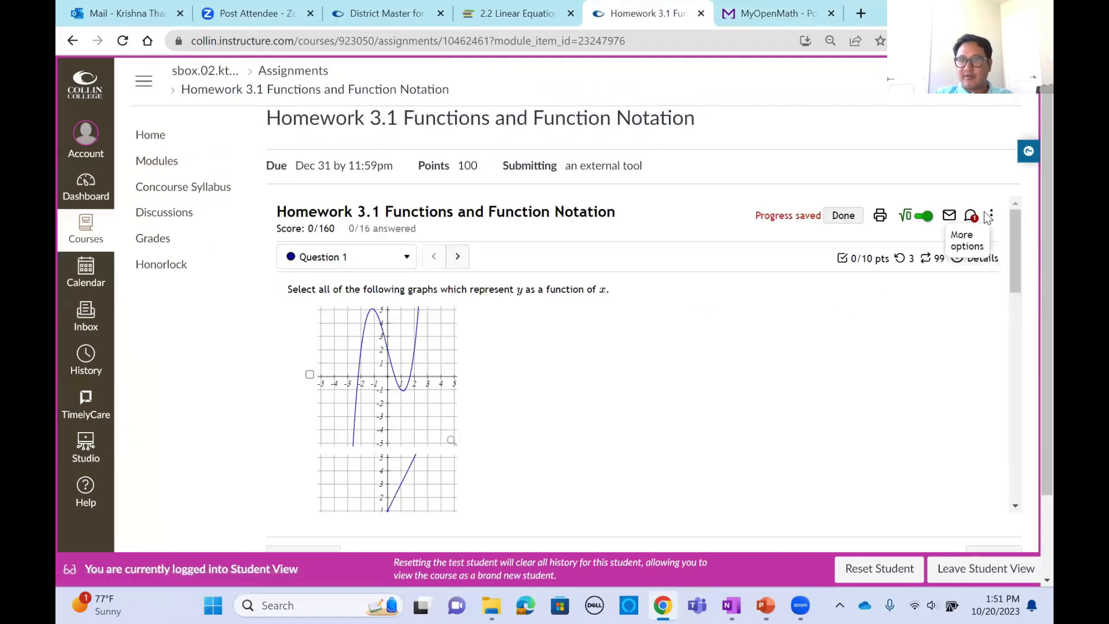
- Open the forum from the homework, look through the replied thread about question 1, and return to the assignment
{"action": "left_click", "coordinate": [971, 217]}
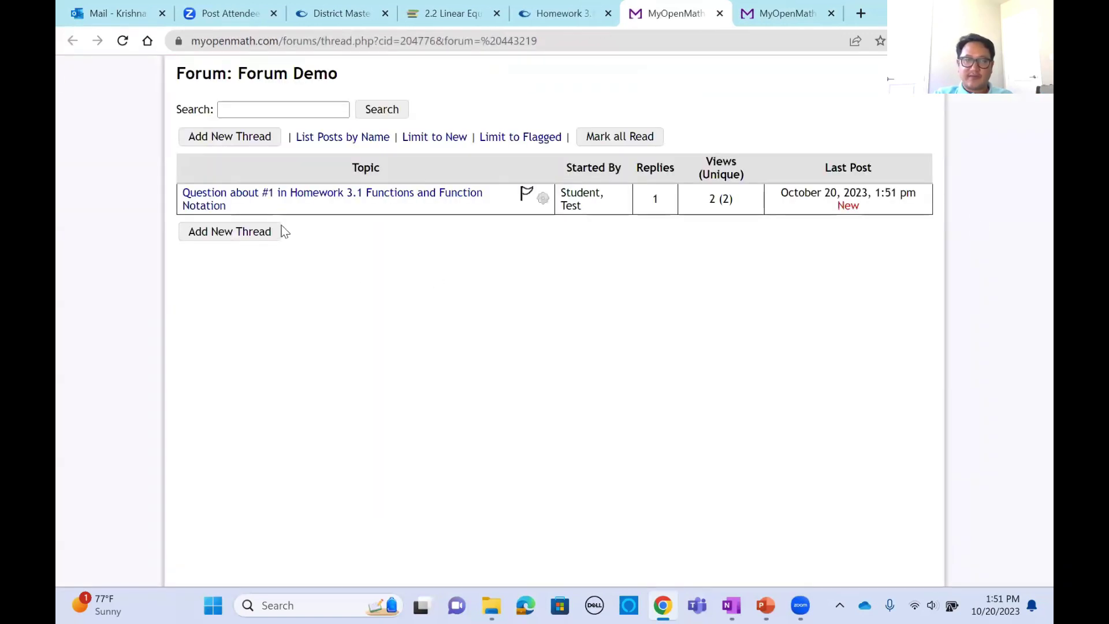
{"action": "left_click", "coordinate": [416, 193]}
{"action": "scroll", "coordinate": [439, 315], "scroll_direction": "down", "scroll_amount": 1}
{"action": "scroll", "coordinate": [484, 292], "scroll_direction": "down", "scroll_amount": 10}
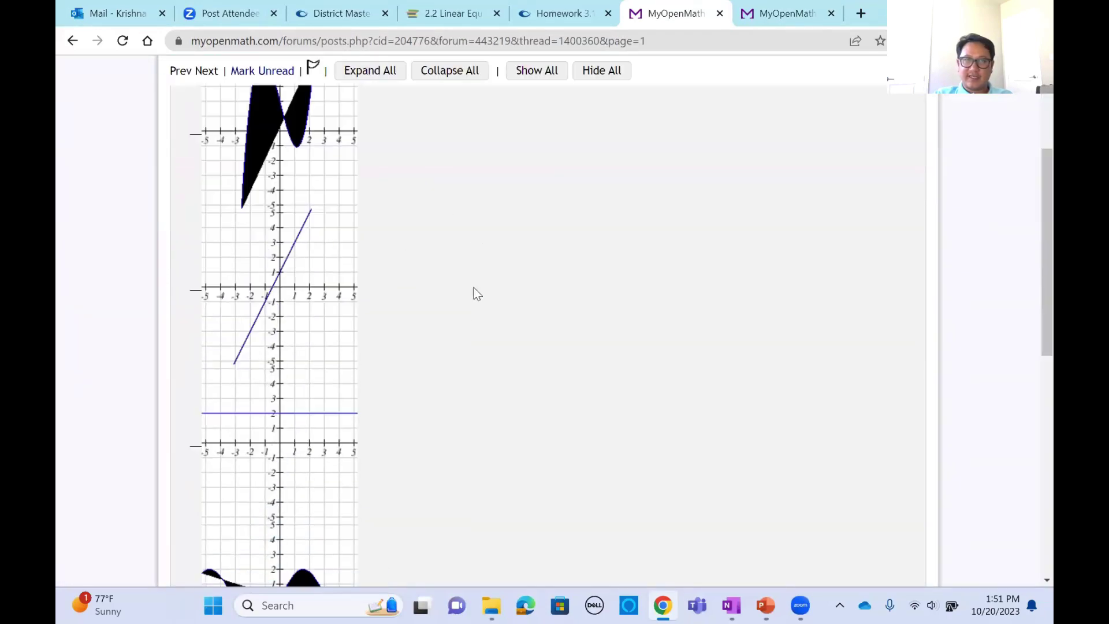
{"action": "scroll", "coordinate": [488, 302], "scroll_direction": "up", "scroll_amount": 8}
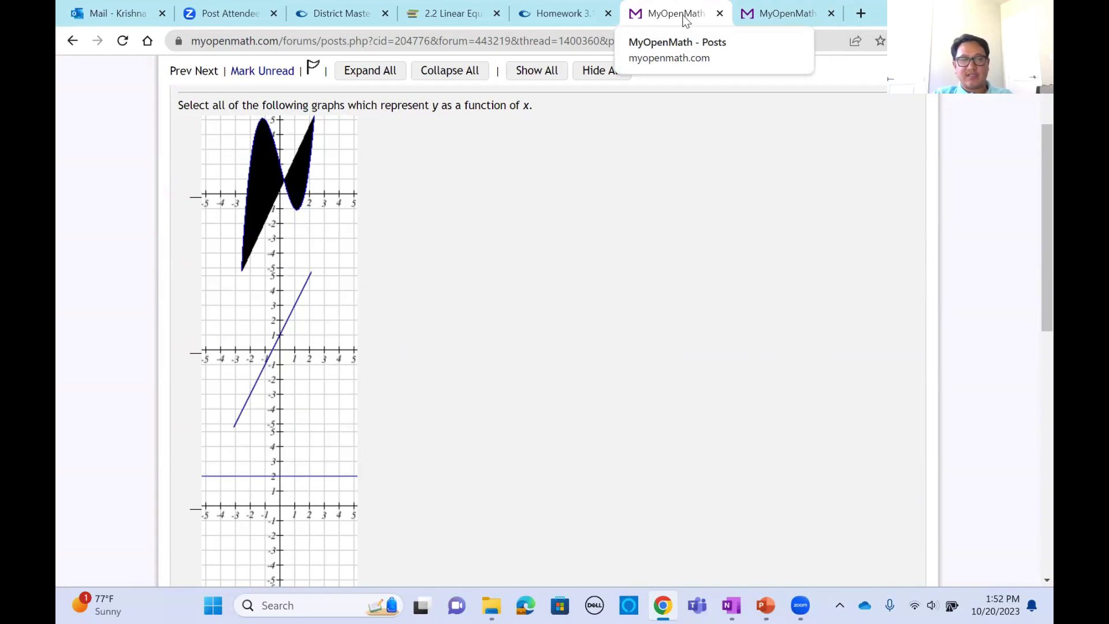
{"action": "left_click", "coordinate": [720, 13]}
{"action": "left_click", "coordinate": [676, 13]}
{"action": "left_click", "coordinate": [563, 13]}
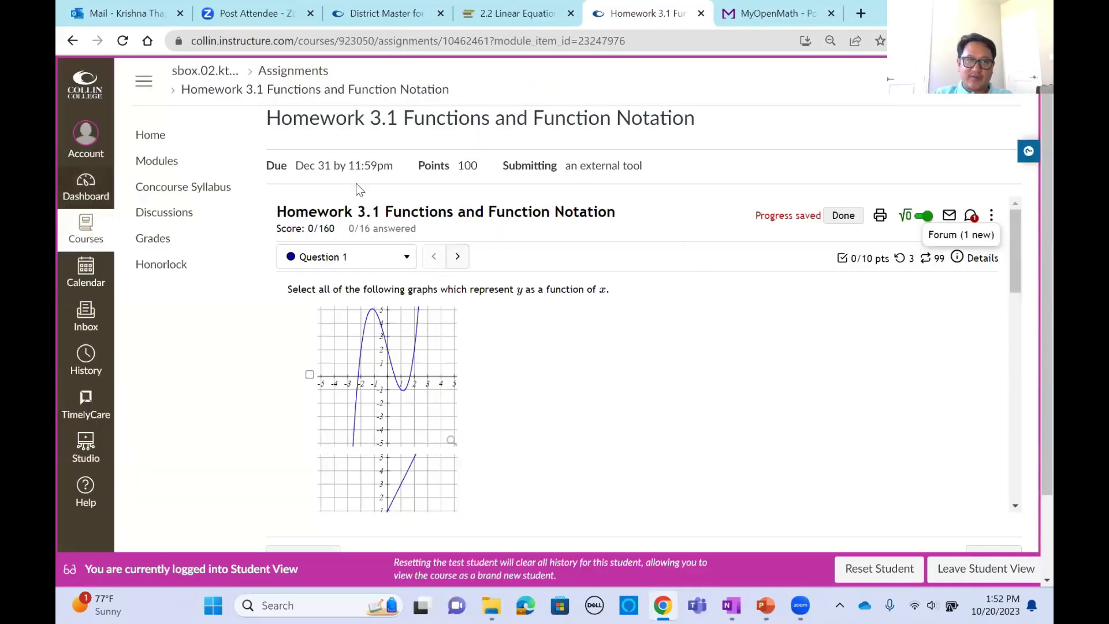
- Leave Student View from the Homework 3.1 assignment and go to the Canvas course home page
{"action": "scroll", "coordinate": [842, 361], "scroll_direction": "down", "scroll_amount": 3}
{"action": "scroll", "coordinate": [669, 388], "scroll_direction": "up", "scroll_amount": 3}
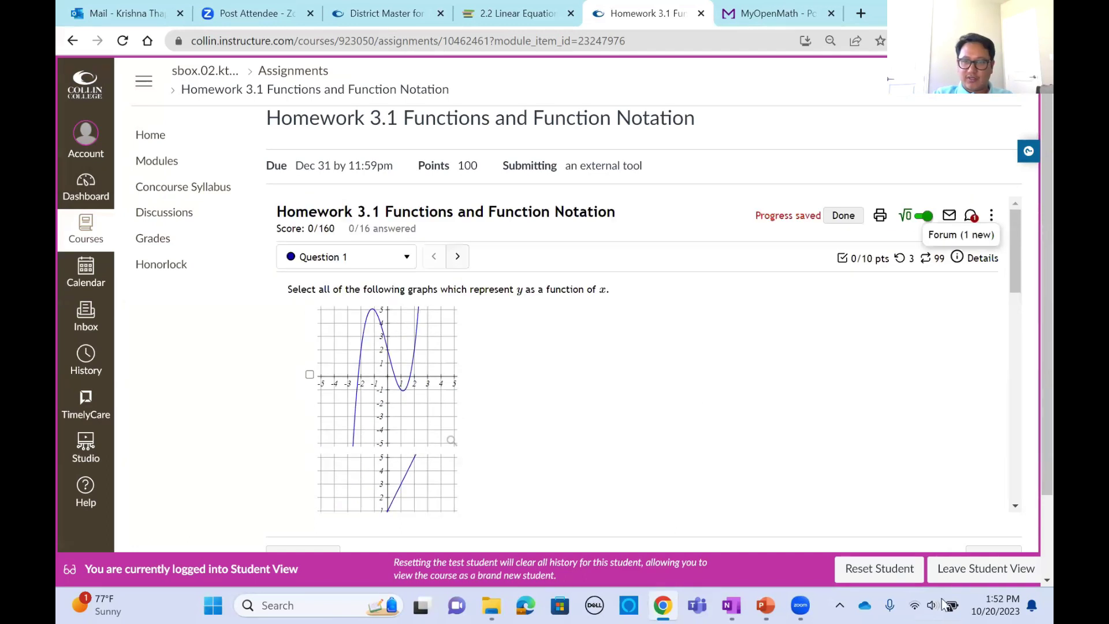
{"action": "left_click", "coordinate": [986, 568]}
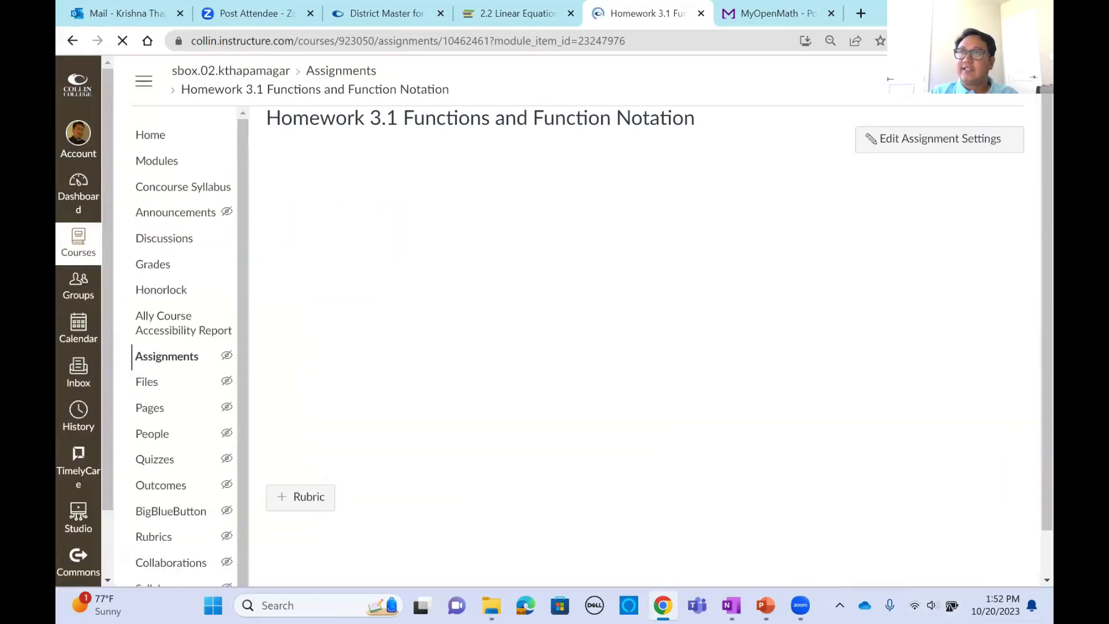
{"action": "key", "text": "alt+Tab"}
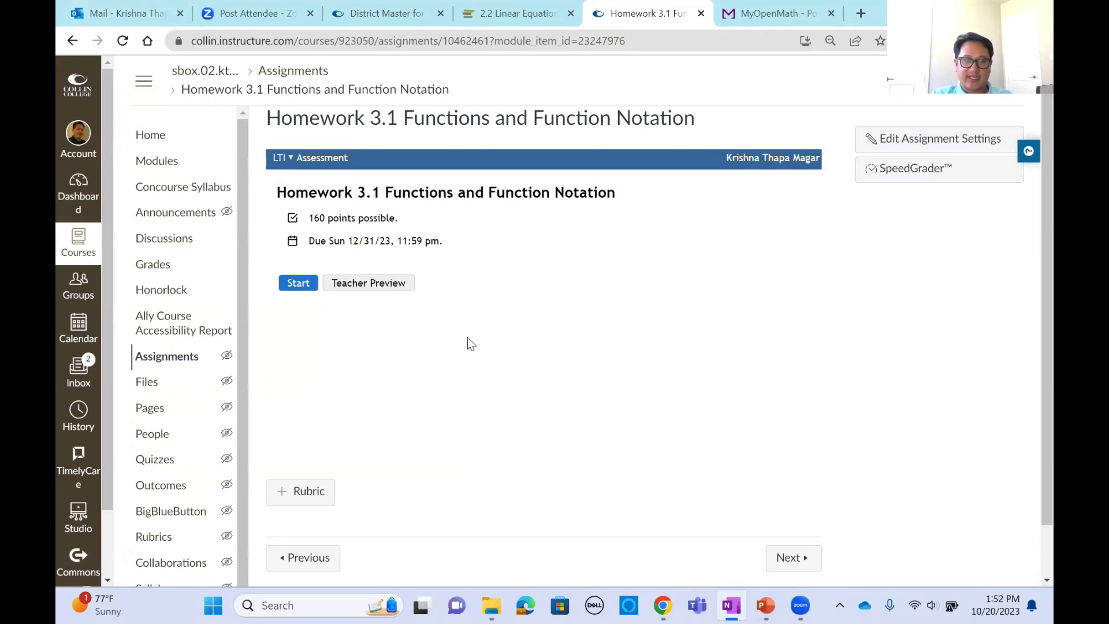
{"action": "left_click", "coordinate": [152, 136]}
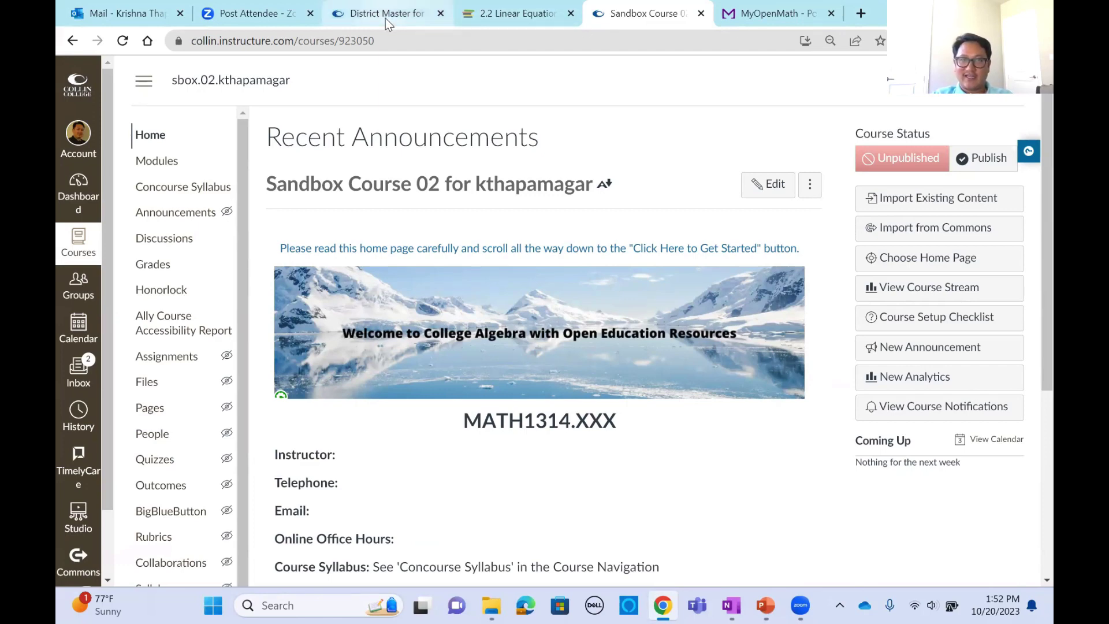
- Switch to MyOpenMath, open the Sandbox Course 02 page, preview it in the student view, and return to the instructor view
{"action": "left_click", "coordinate": [768, 18]}
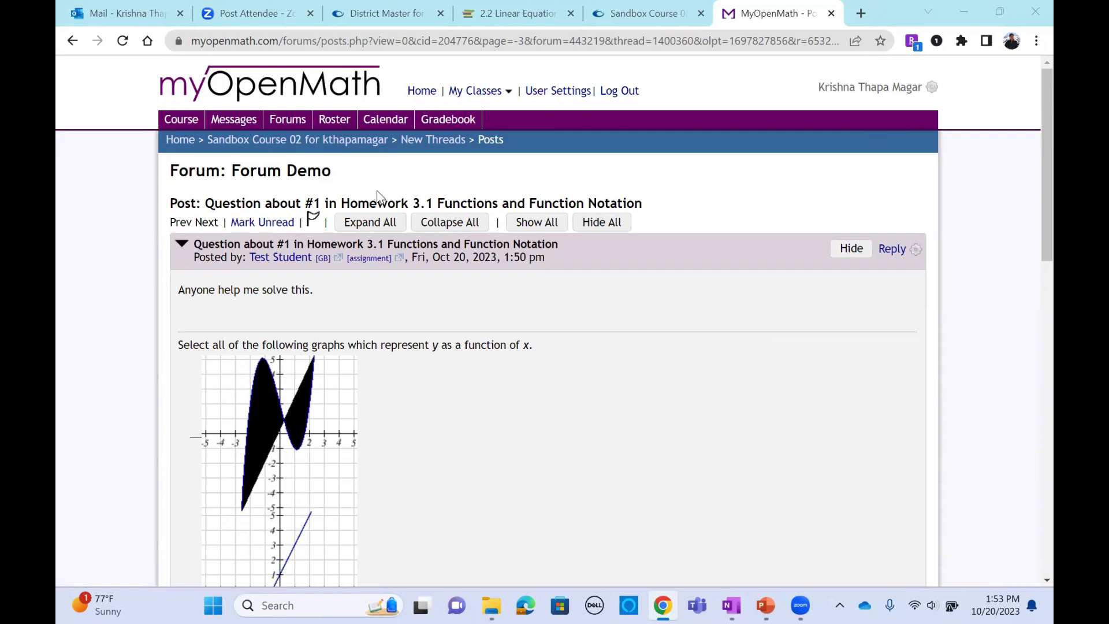
{"action": "left_click", "coordinate": [337, 145]}
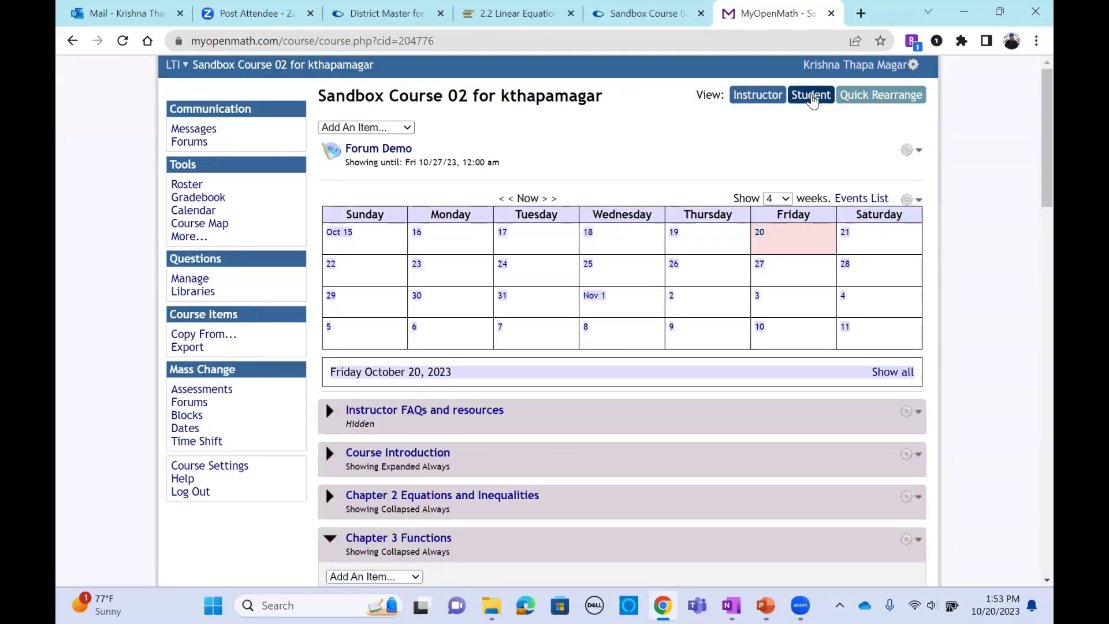
{"action": "left_click", "coordinate": [811, 96]}
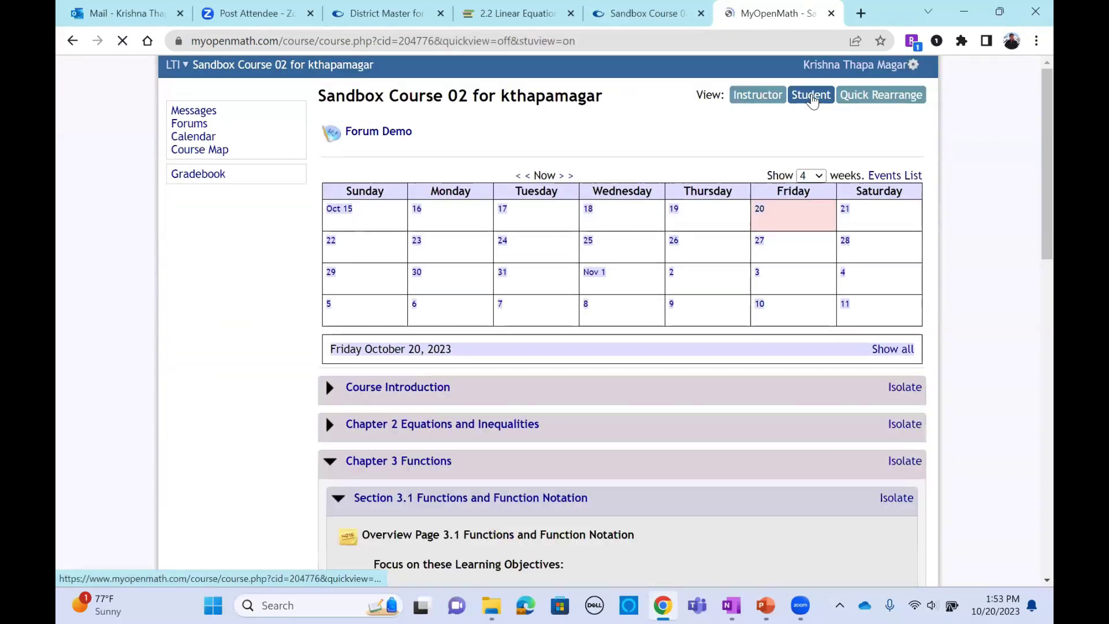
{"action": "left_click", "coordinate": [759, 98]}
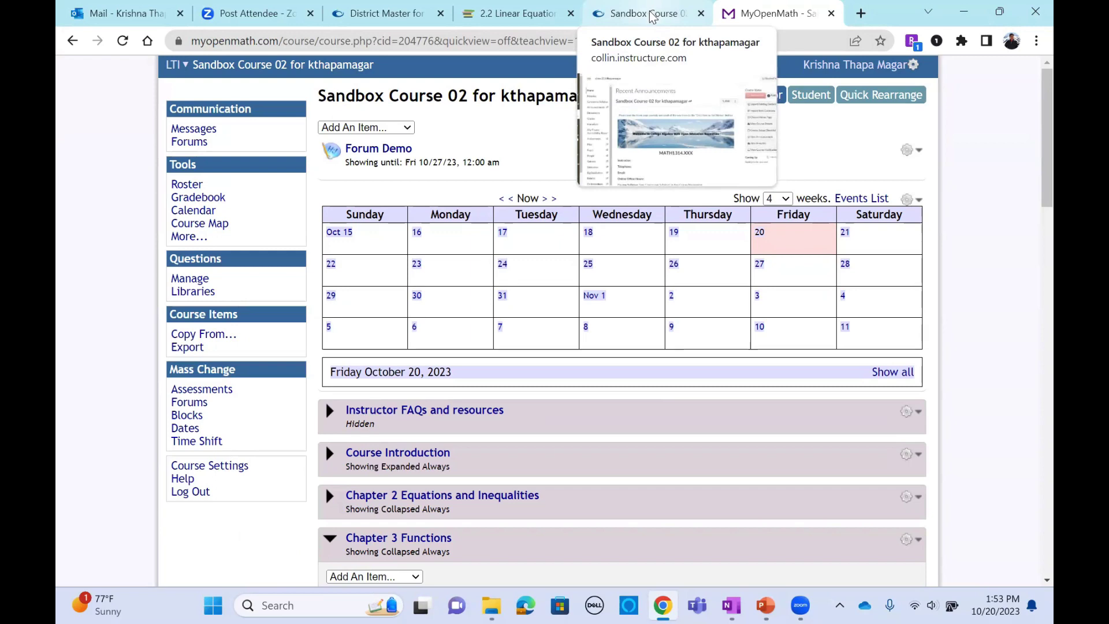
- Switch to the Canvas course and open its module list as the instructor
{"action": "left_click", "coordinate": [651, 17]}
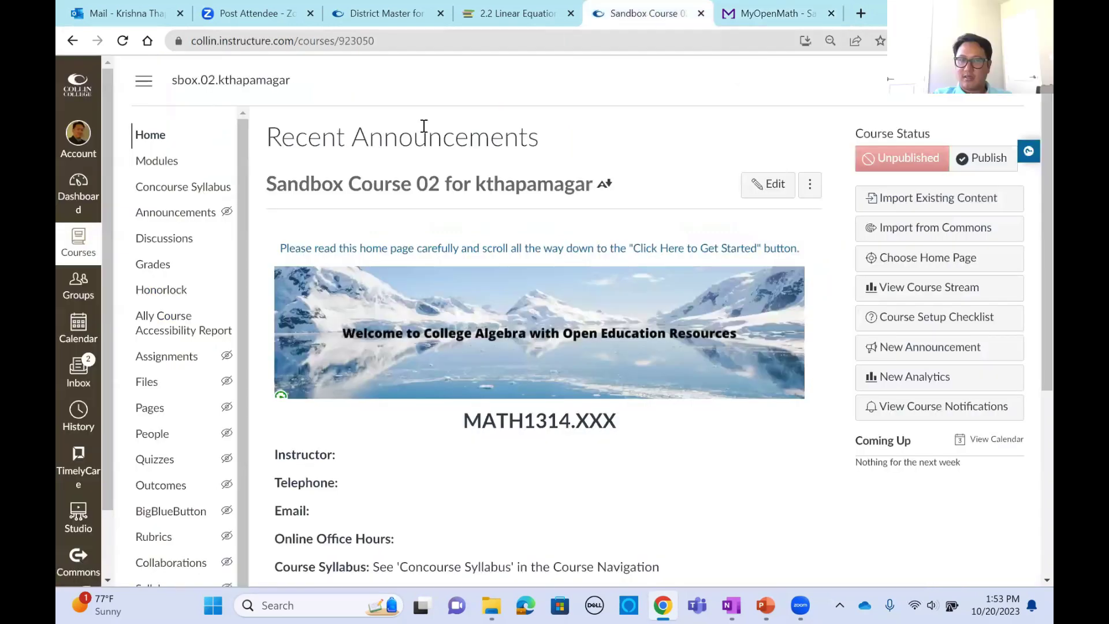
{"action": "left_click", "coordinate": [148, 163]}
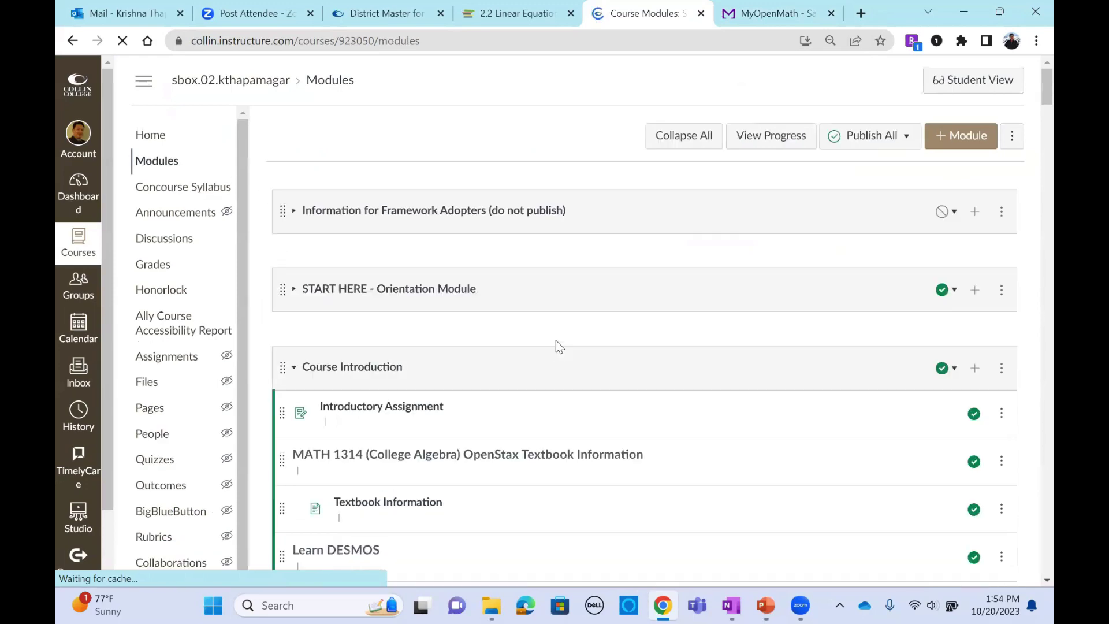
- Enter Student View from the Canvas module list and open the Homework 3.1 Functions and Function Notation assignment
{"action": "scroll", "coordinate": [552, 344], "scroll_direction": "down", "scroll_amount": 3}
{"action": "scroll", "coordinate": [528, 268], "scroll_direction": "down", "scroll_amount": 6}
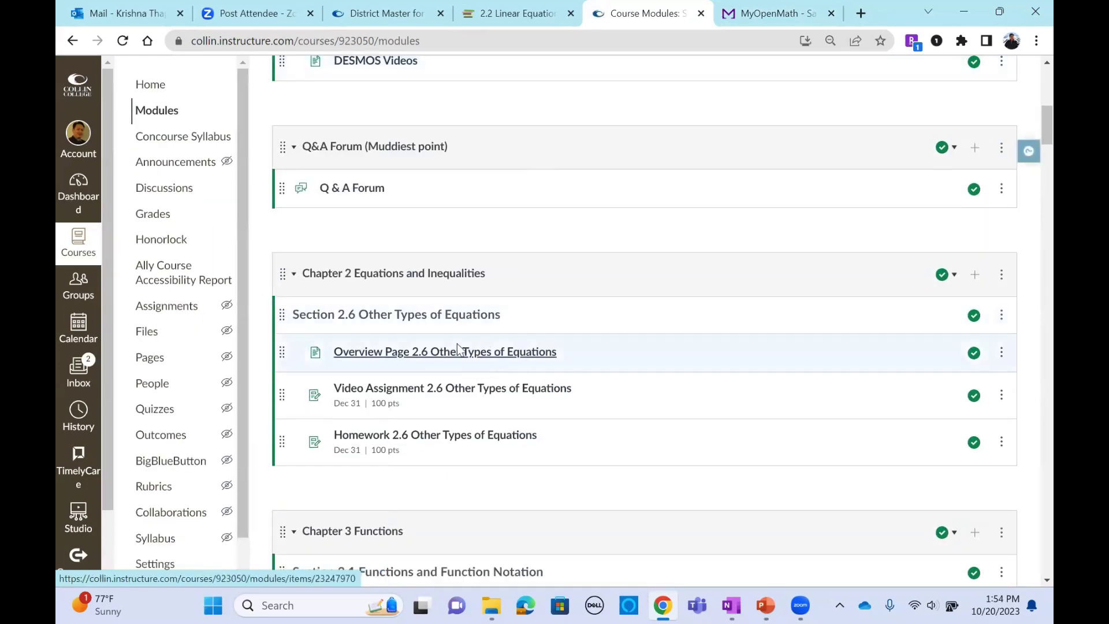
{"action": "scroll", "coordinate": [508, 193], "scroll_direction": "up", "scroll_amount": 10}
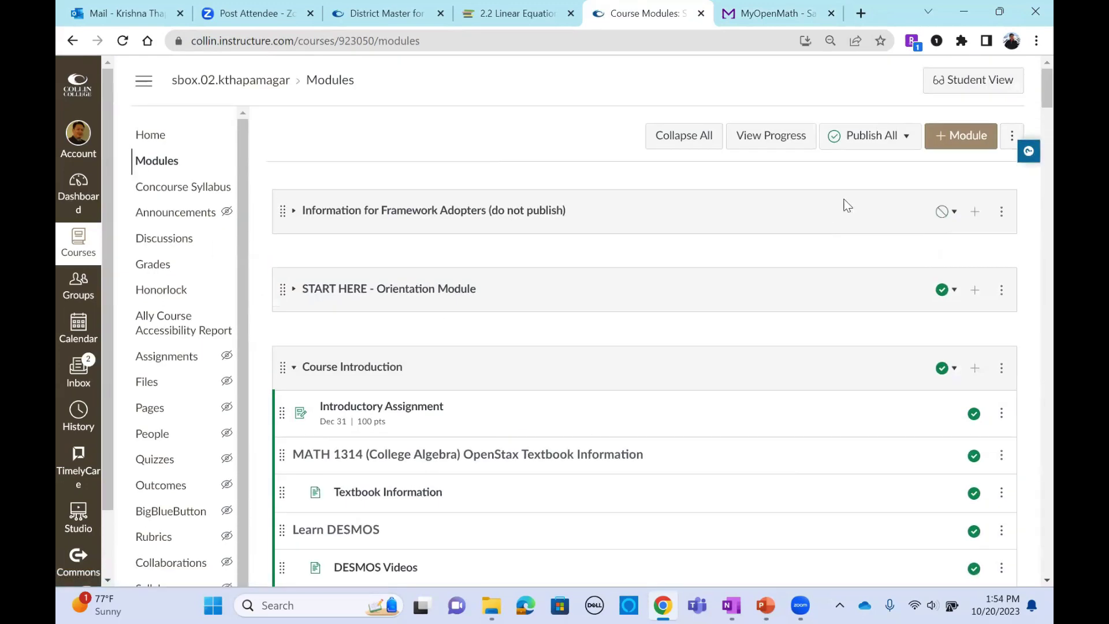
{"action": "left_click", "coordinate": [961, 84]}
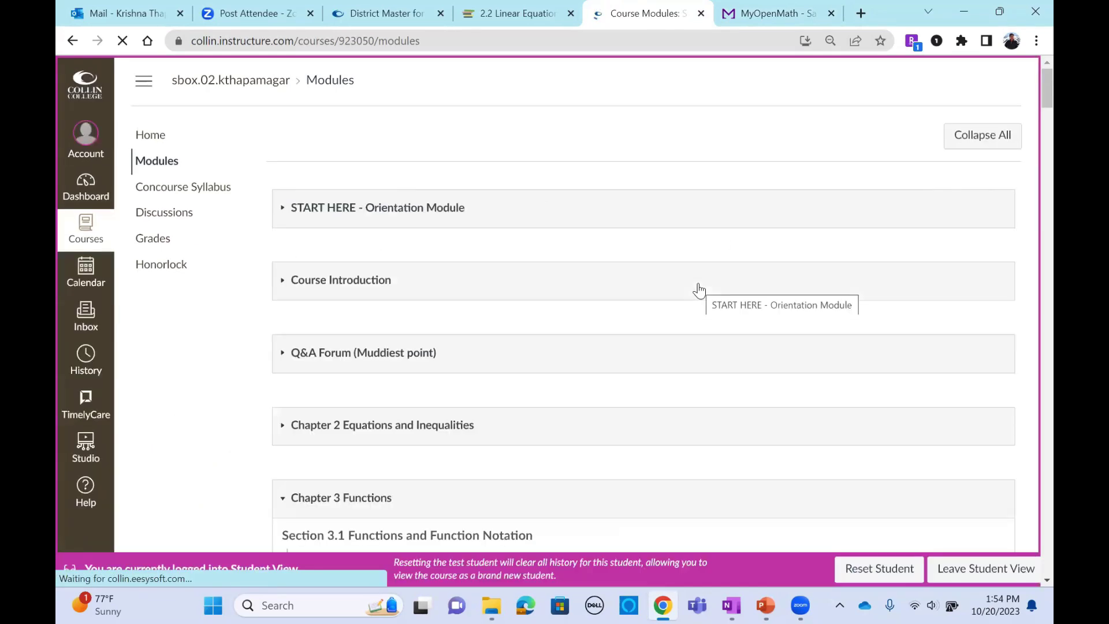
{"action": "scroll", "coordinate": [595, 225], "scroll_direction": "down", "scroll_amount": 7}
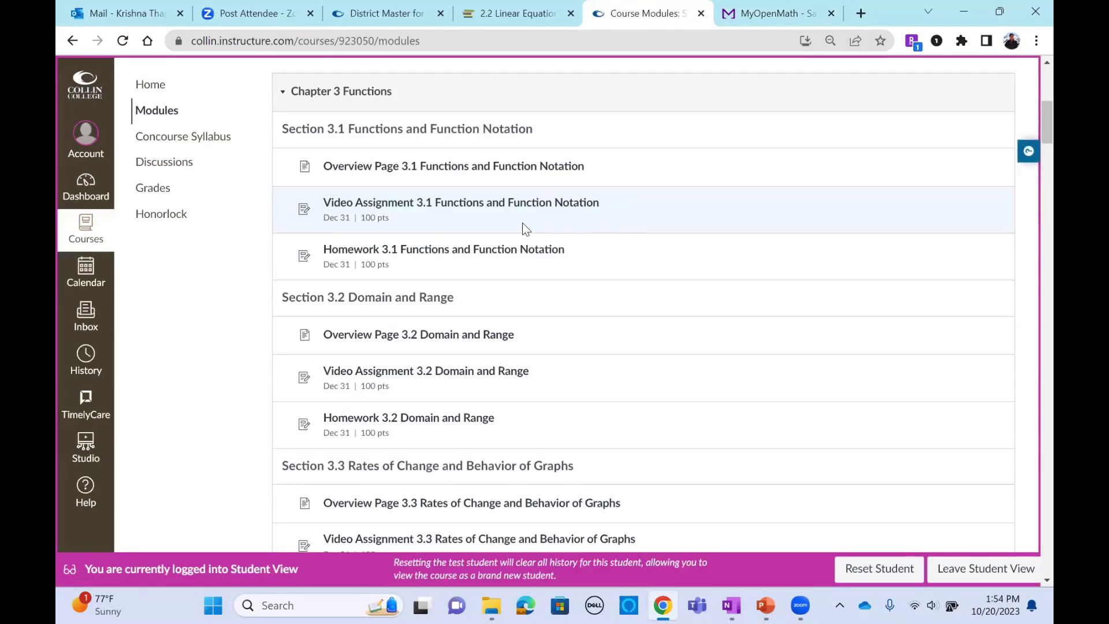
{"action": "left_click", "coordinate": [493, 251]}
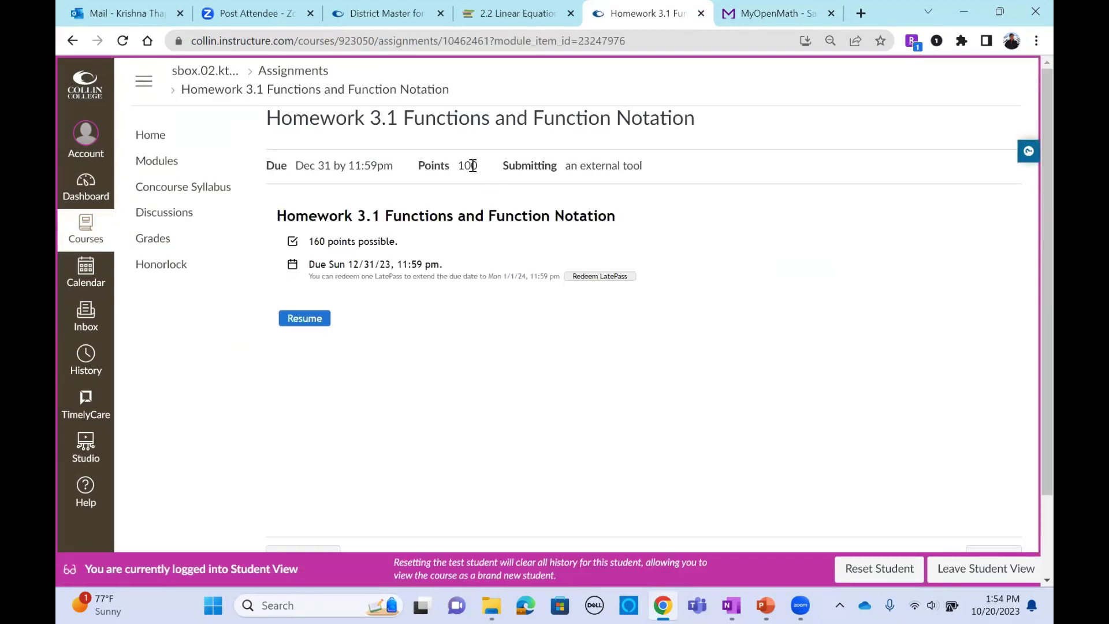
- Compare the Canvas points value of Homework 3.1 with the points possible shown in the embedded MyOpenMath assignment
{"action": "triple_click", "coordinate": [313, 242]}
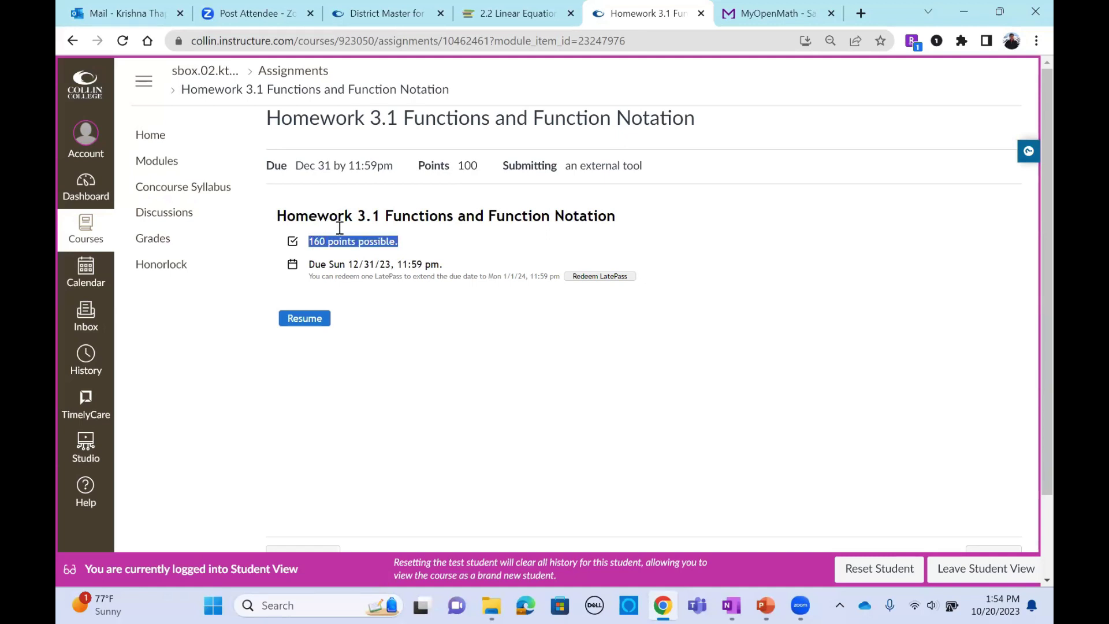
{"action": "double_click", "coordinate": [469, 165]}
{"action": "left_click", "coordinate": [410, 237]}
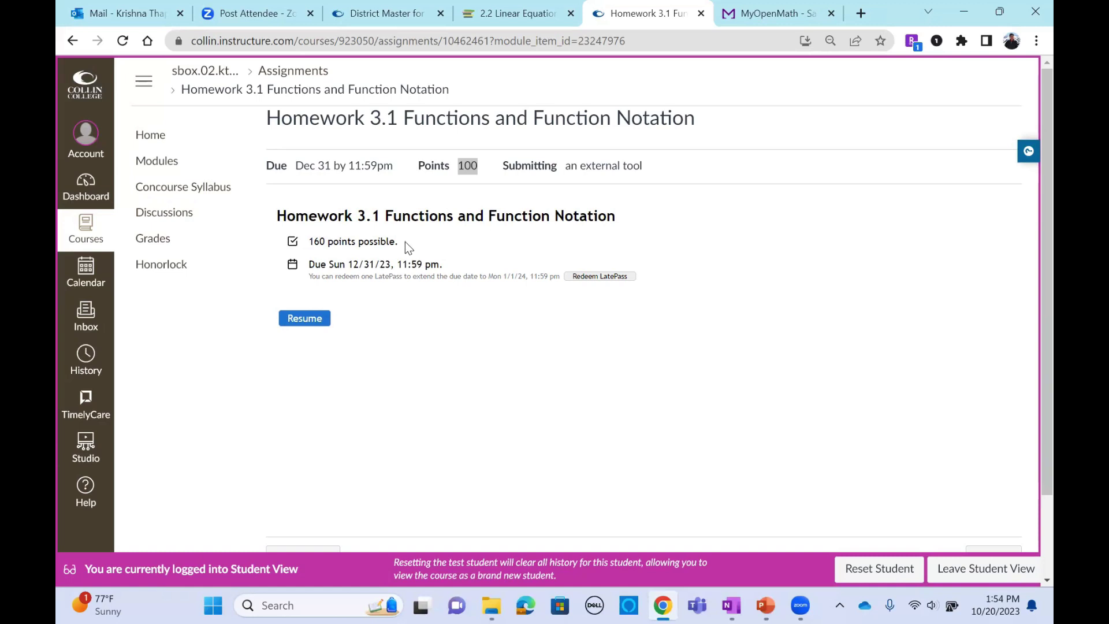
{"action": "triple_click", "coordinate": [405, 243]}
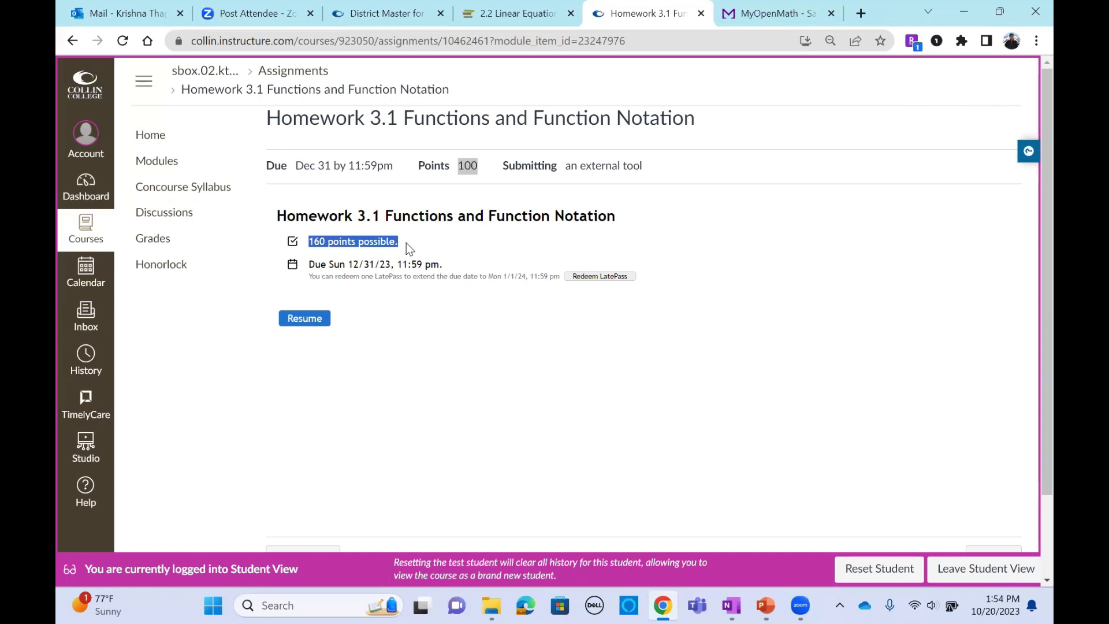
{"action": "left_click", "coordinate": [468, 166]}
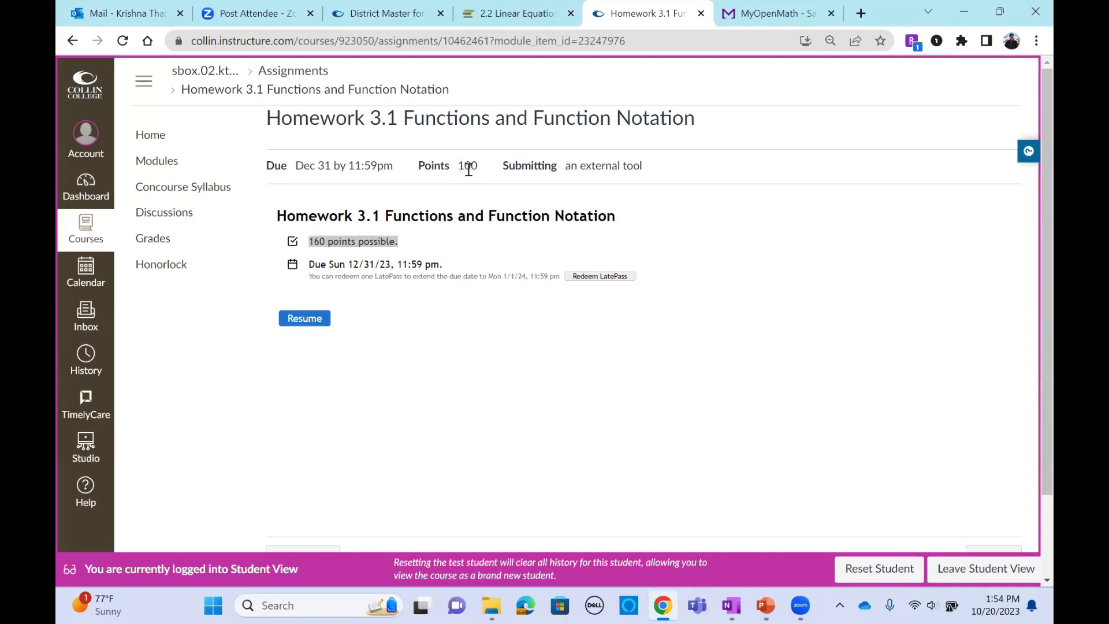
{"action": "double_click", "coordinate": [470, 168]}
{"action": "left_click", "coordinate": [483, 166]}
{"action": "double_click", "coordinate": [470, 167]}
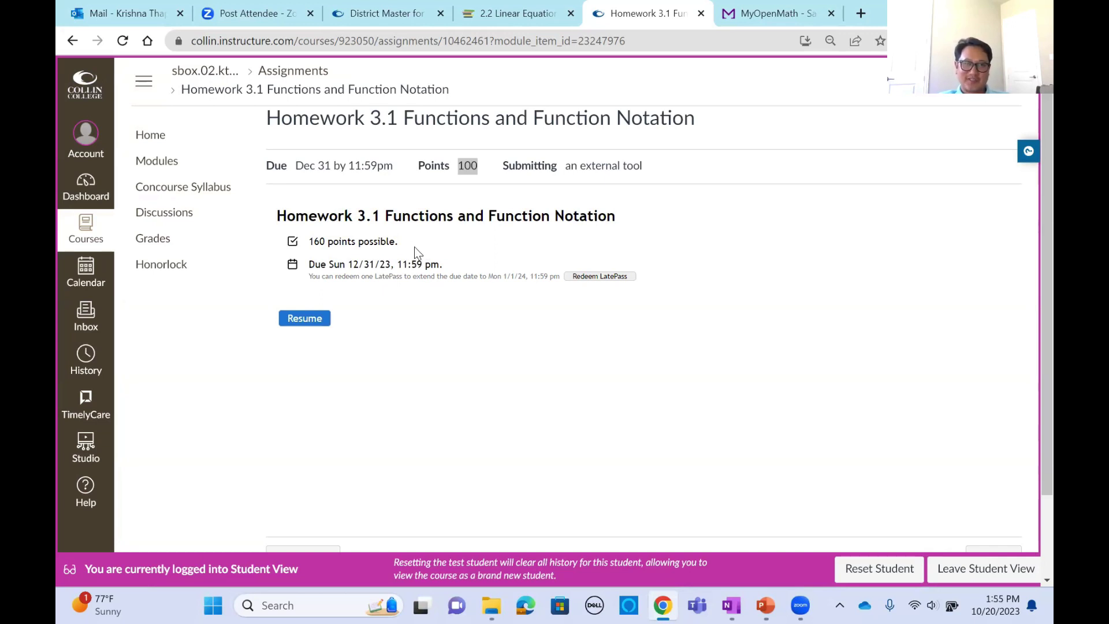
{"action": "left_click", "coordinate": [479, 168]}
{"action": "double_click", "coordinate": [316, 241]}
{"action": "double_click", "coordinate": [468, 166]}
{"action": "triple_click", "coordinate": [362, 243]}
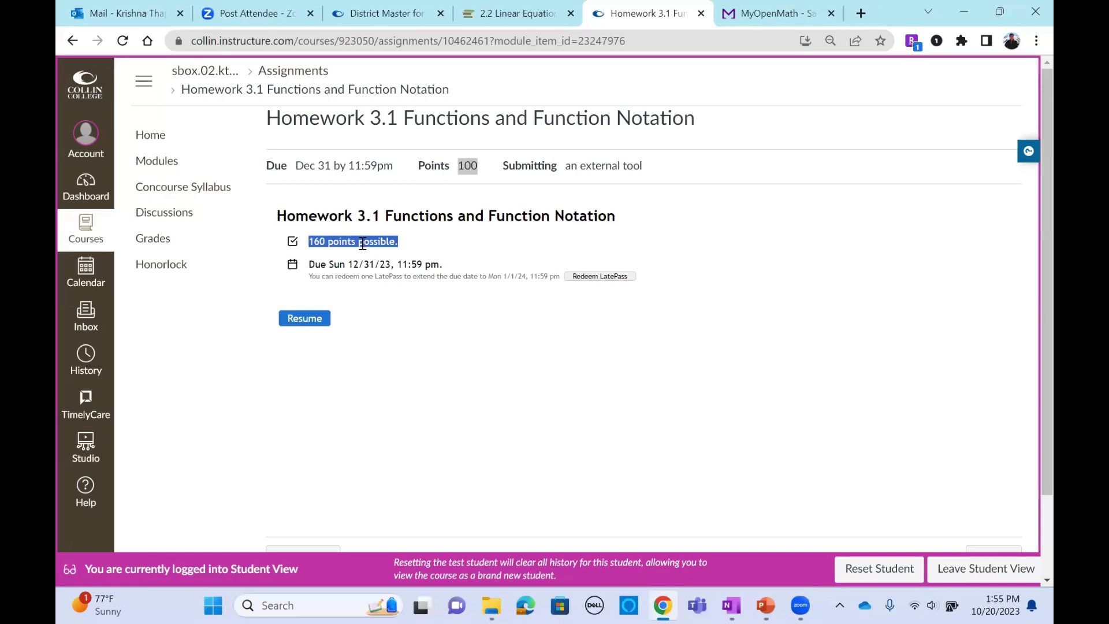
{"action": "left_click", "coordinate": [422, 237]}
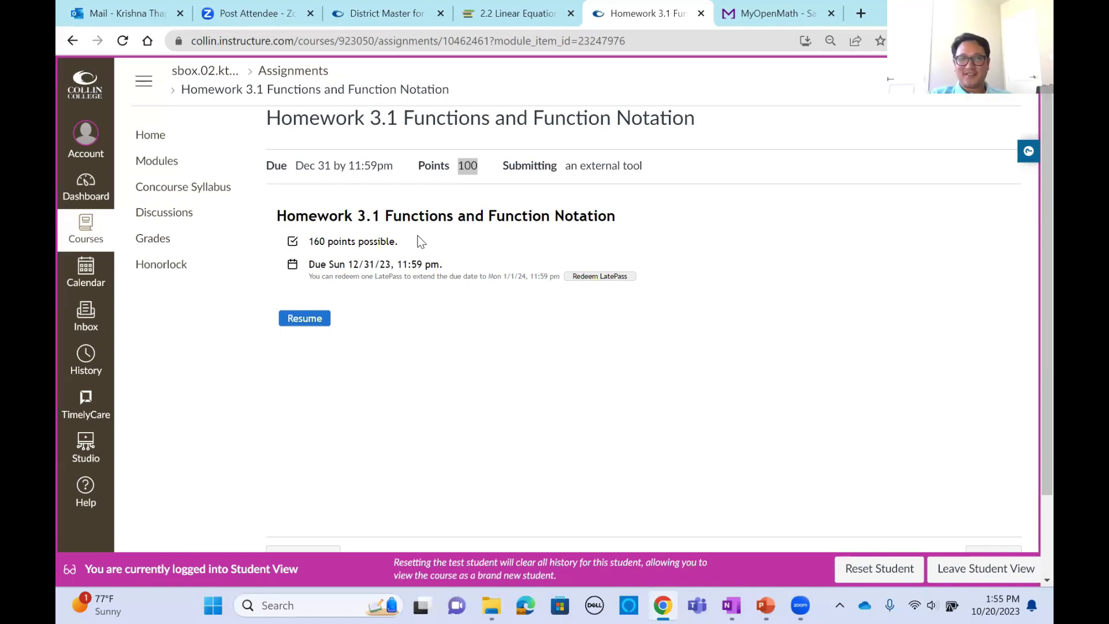
{"action": "triple_click", "coordinate": [411, 239]}
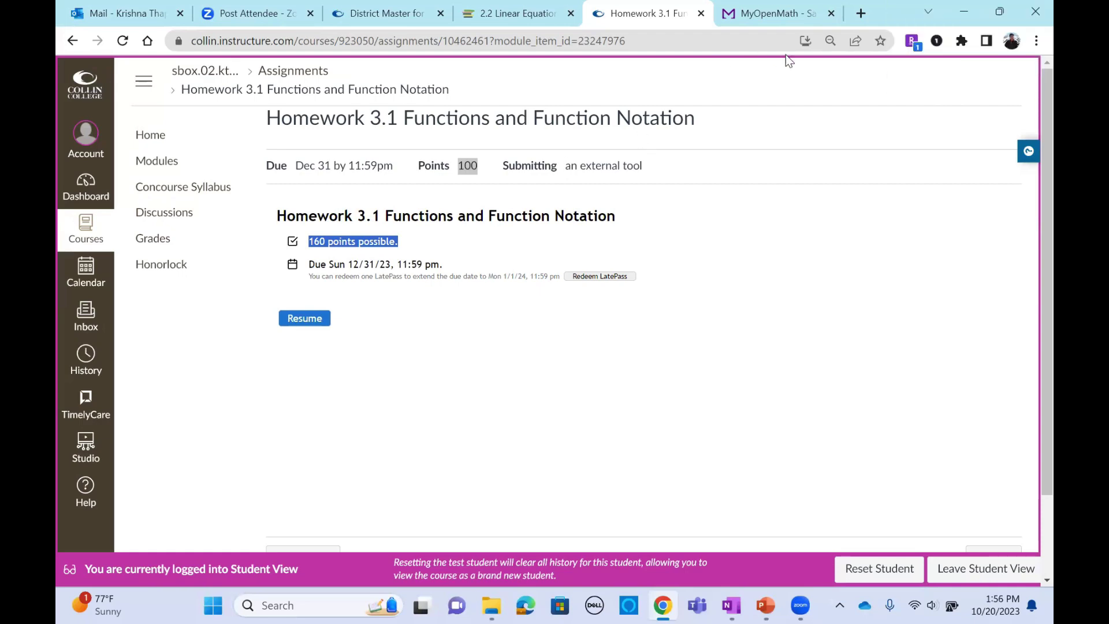
- Switch to MyOpenMath and try to open the question list of Homework 3.1 from the Sandbox Course 02 page
{"action": "left_click", "coordinate": [768, 11]}
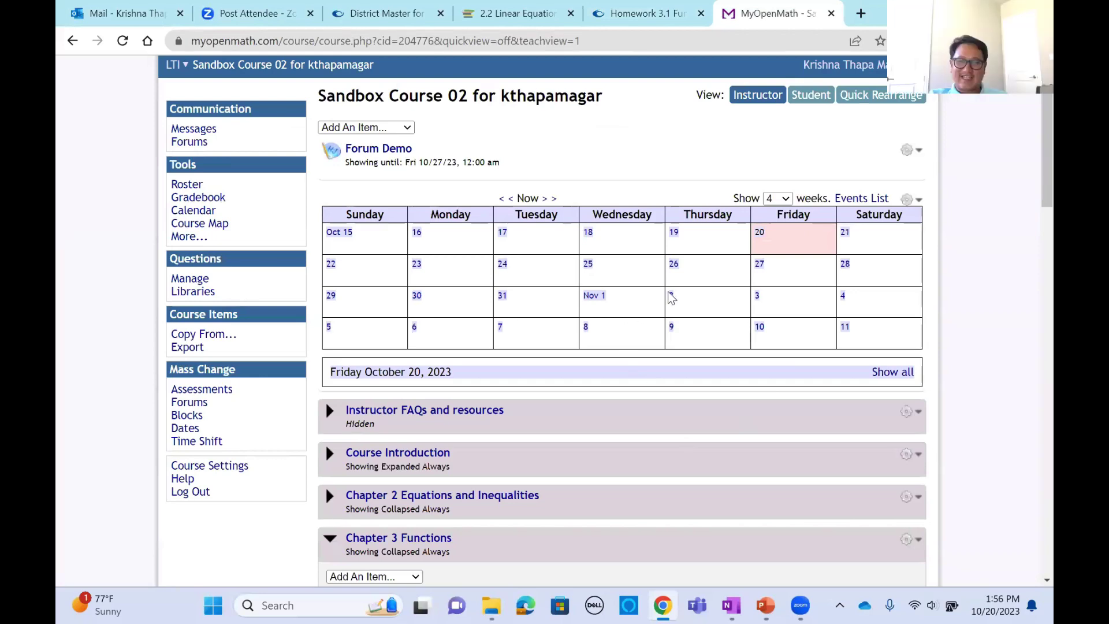
{"action": "scroll", "coordinate": [668, 291], "scroll_direction": "down", "scroll_amount": 5}
{"action": "scroll", "coordinate": [832, 364], "scroll_direction": "down", "scroll_amount": 5}
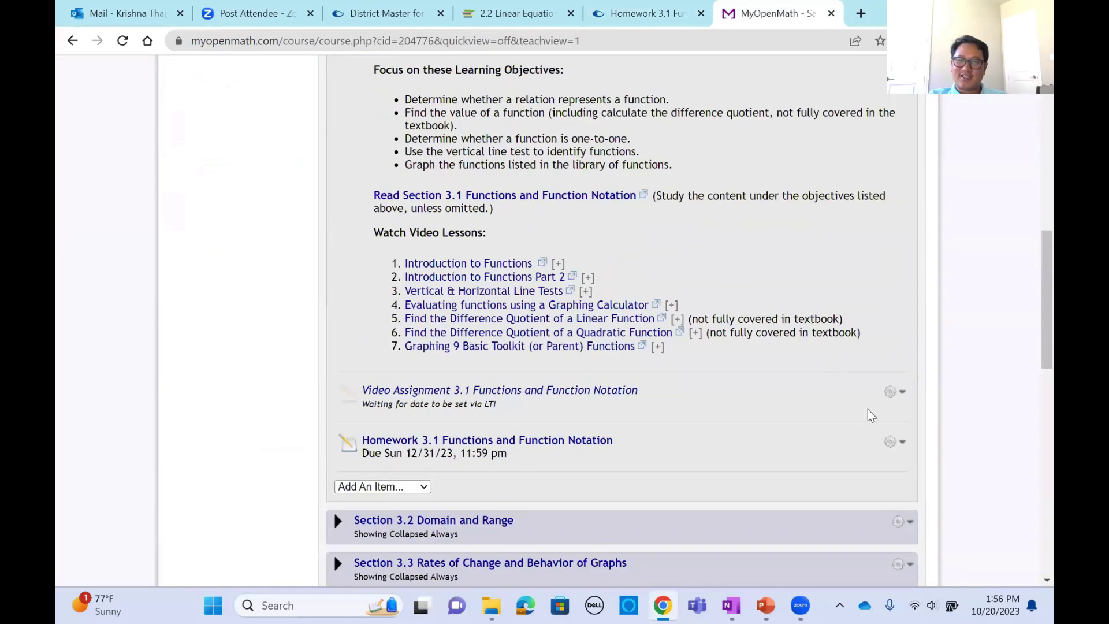
{"action": "left_click", "coordinate": [896, 442]}
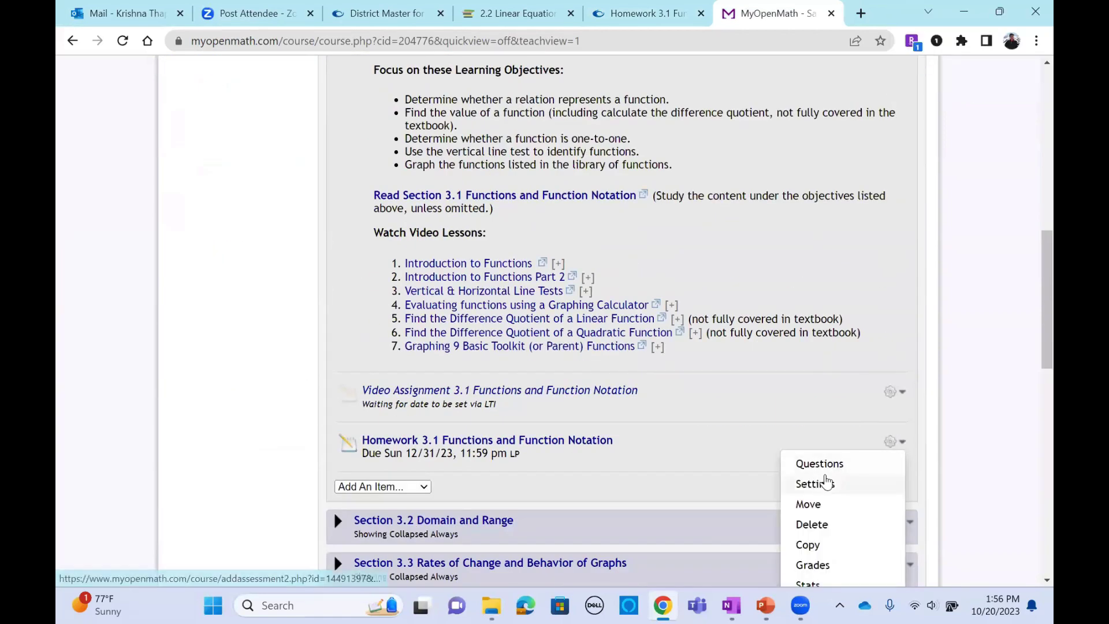
{"action": "scroll", "coordinate": [915, 407], "scroll_direction": "down", "scroll_amount": 4}
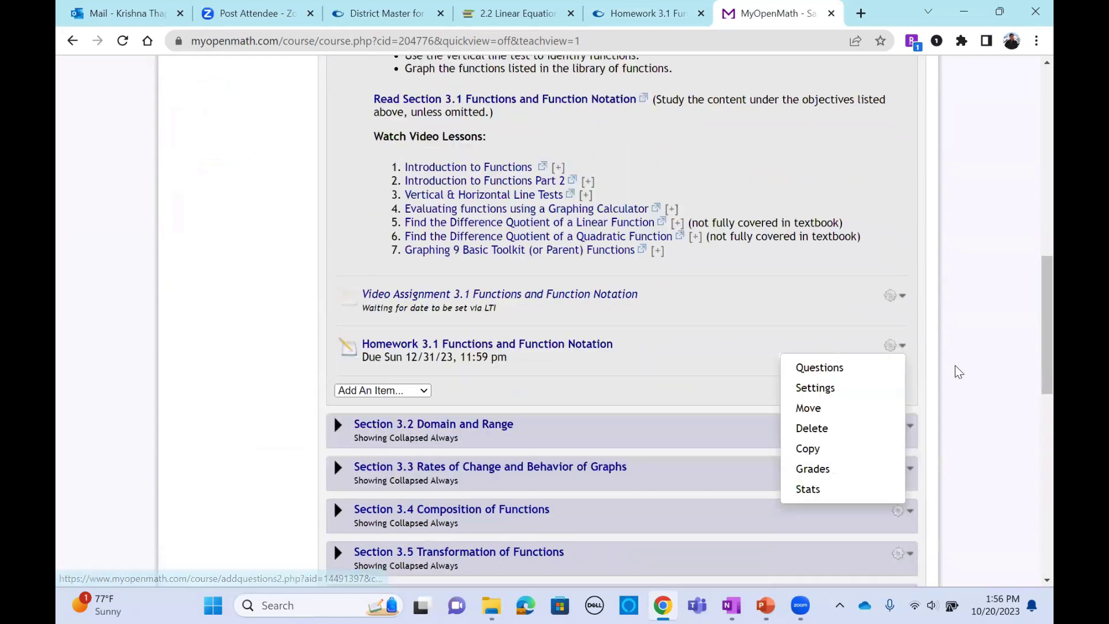
{"action": "left_click", "coordinate": [820, 231]}
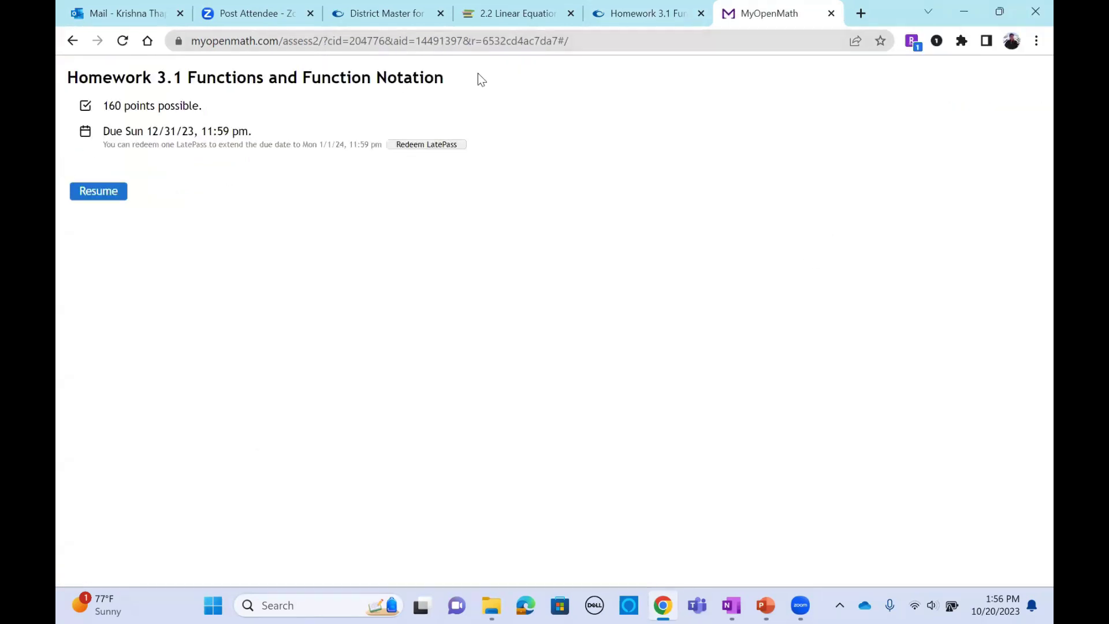
{"action": "left_click", "coordinate": [72, 43]}
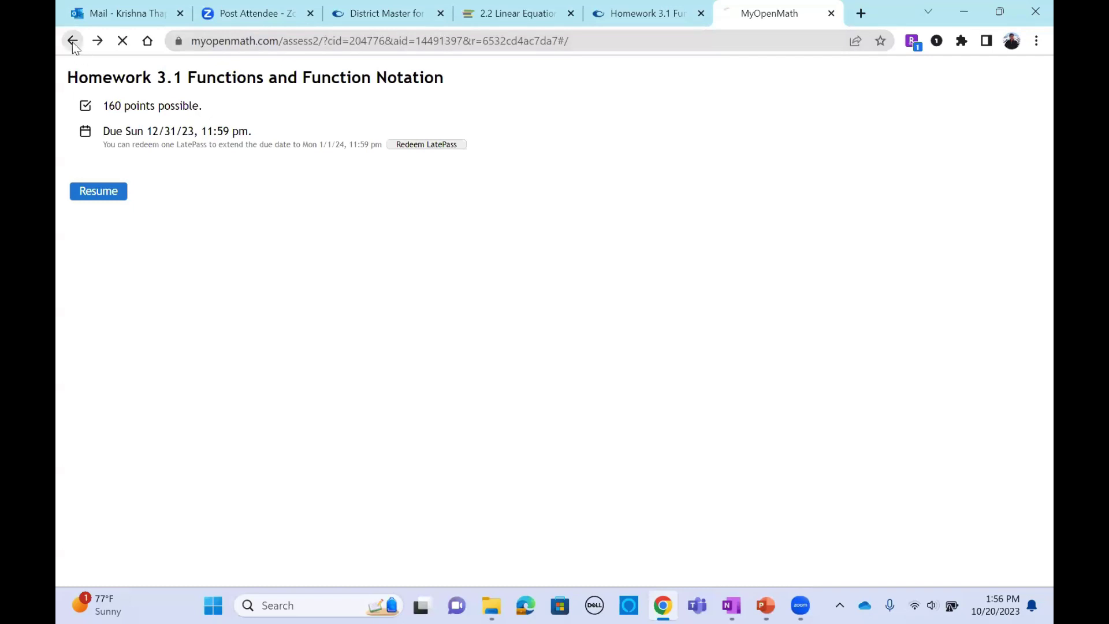
- Load the MyOpenMath home page, log in with the saved instructor credentials, and open Sandbox Course 02
{"action": "left_click", "coordinate": [786, 45]}
{"action": "type", "text": "my"}
{"action": "key", "text": "Return"}
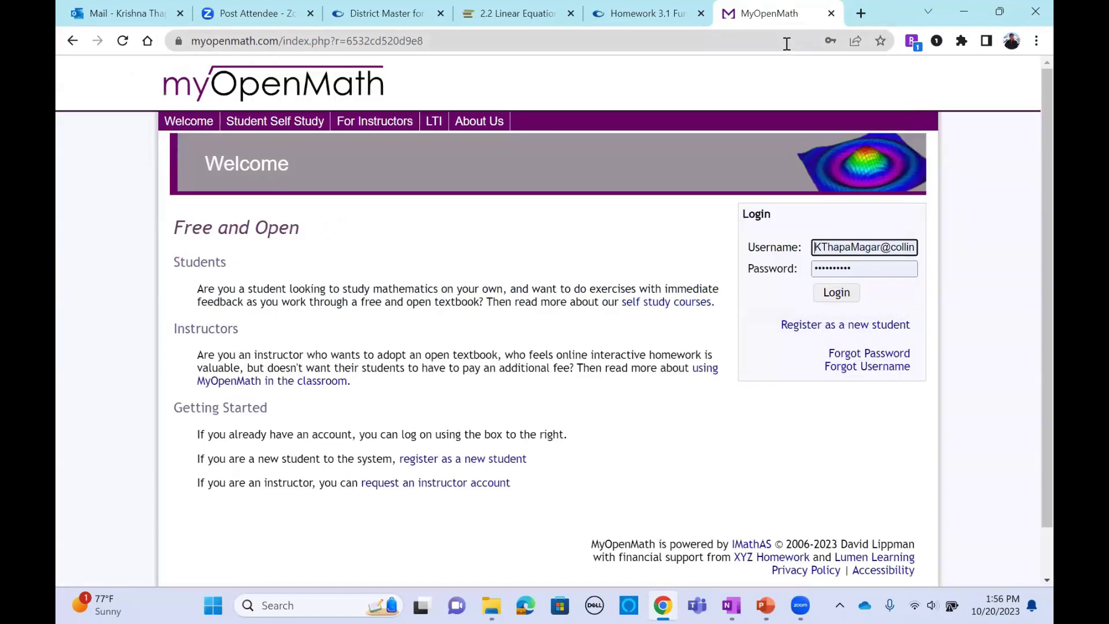
{"action": "left_click", "coordinate": [835, 294]}
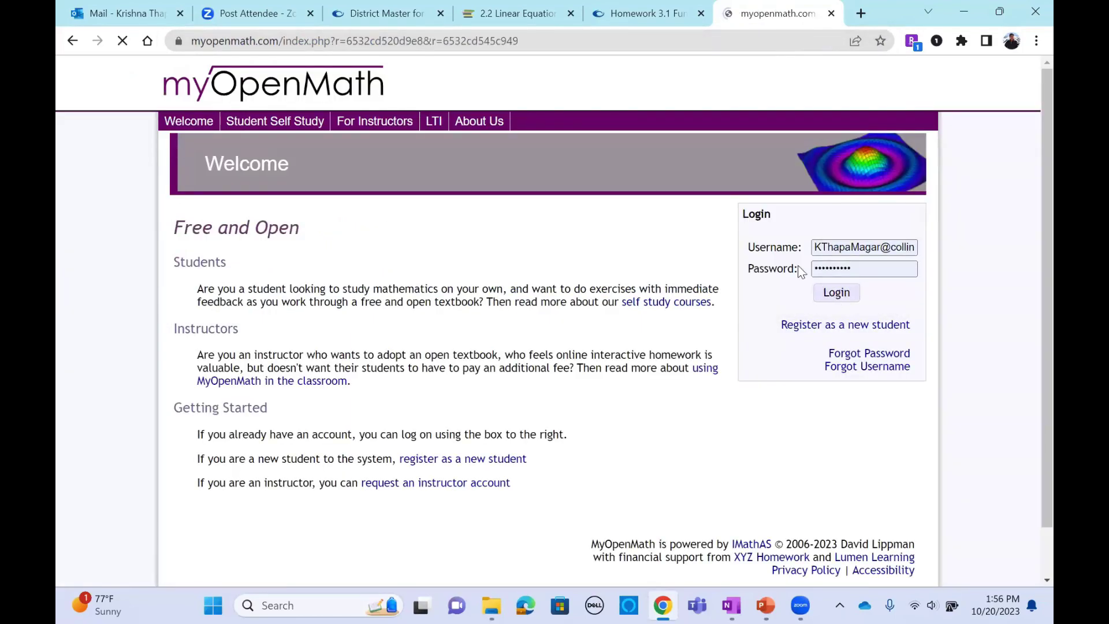
{"action": "scroll", "coordinate": [322, 312], "scroll_direction": "down", "scroll_amount": 5}
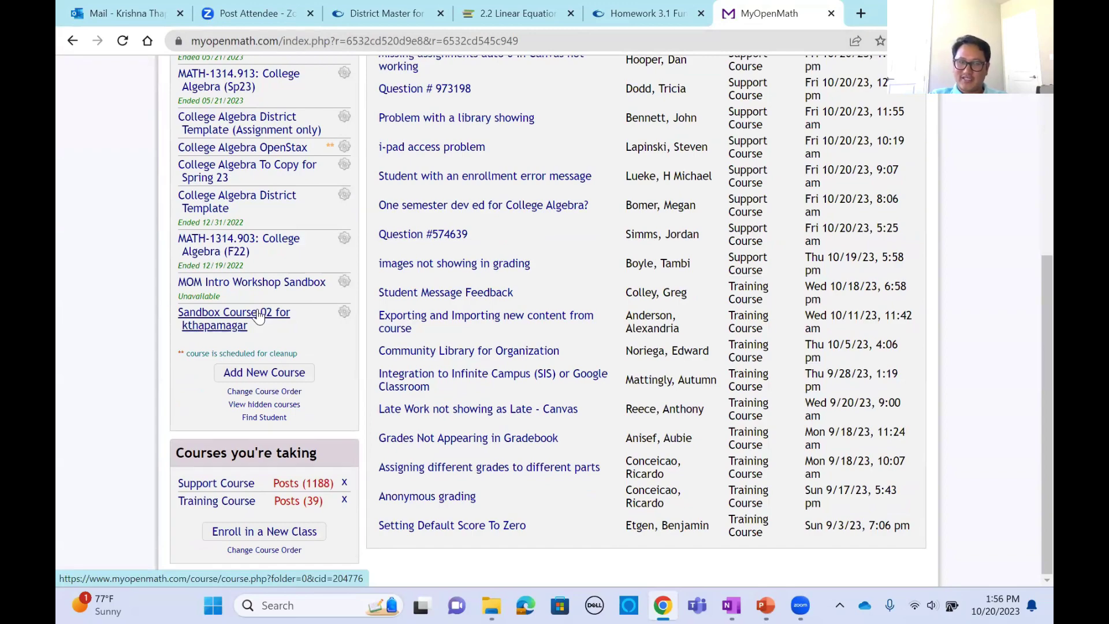
{"action": "left_click", "coordinate": [258, 316]}
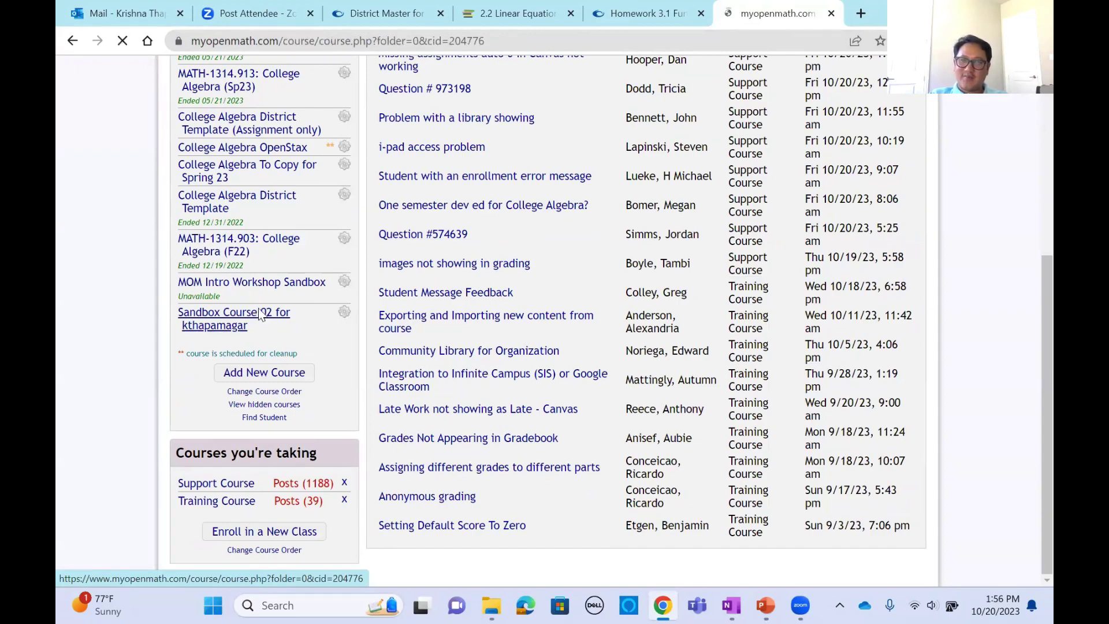
- Open the question list of Homework 3.1 Functions and Function Notation and go back to the course page
{"action": "scroll", "coordinate": [751, 254], "scroll_direction": "down", "scroll_amount": 7}
{"action": "scroll", "coordinate": [789, 263], "scroll_direction": "down", "scroll_amount": 6}
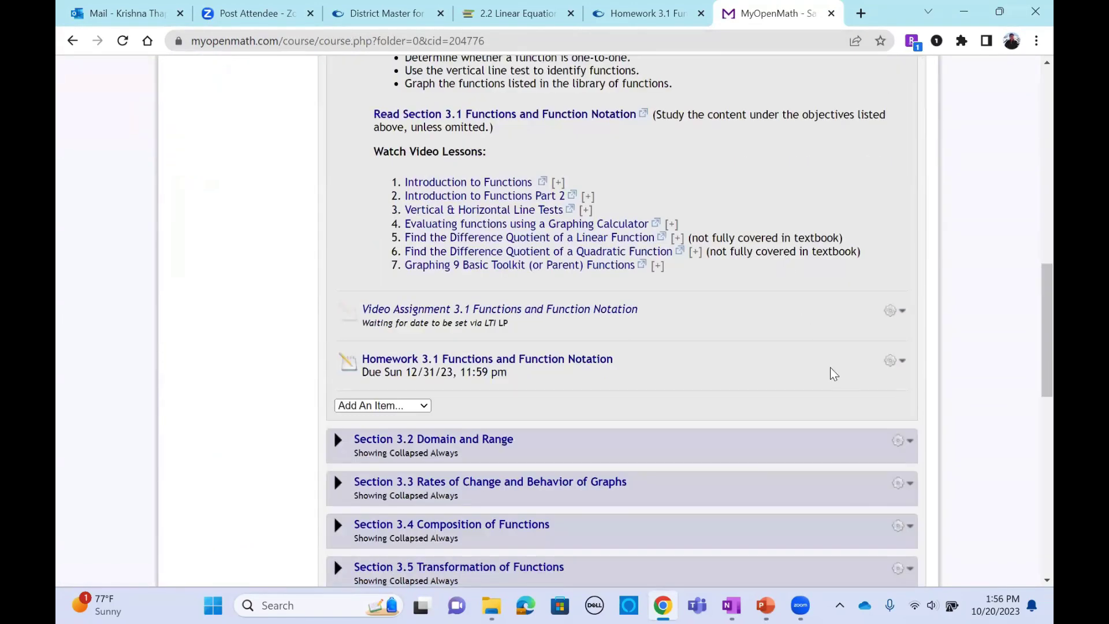
{"action": "left_click", "coordinate": [901, 361]}
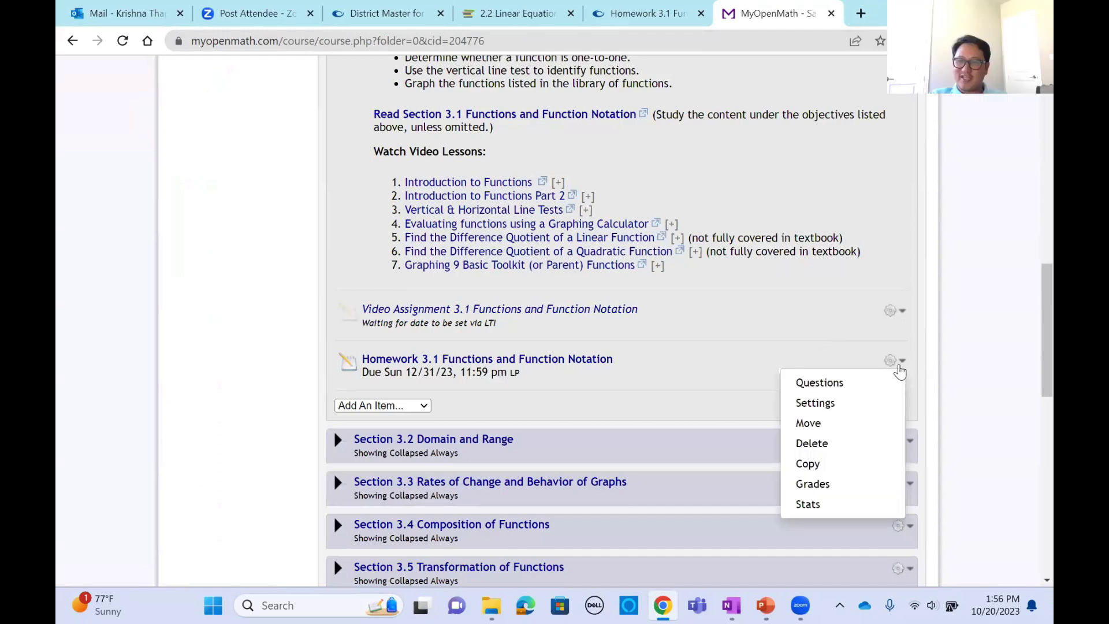
{"action": "left_click", "coordinate": [829, 384]}
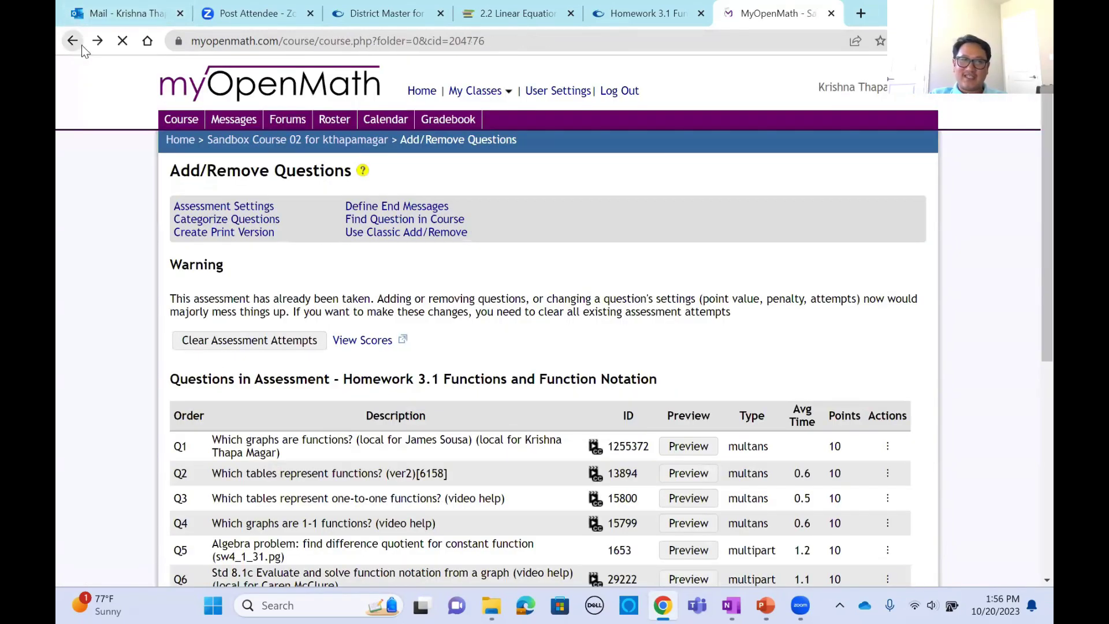
{"action": "left_click", "coordinate": [73, 41]}
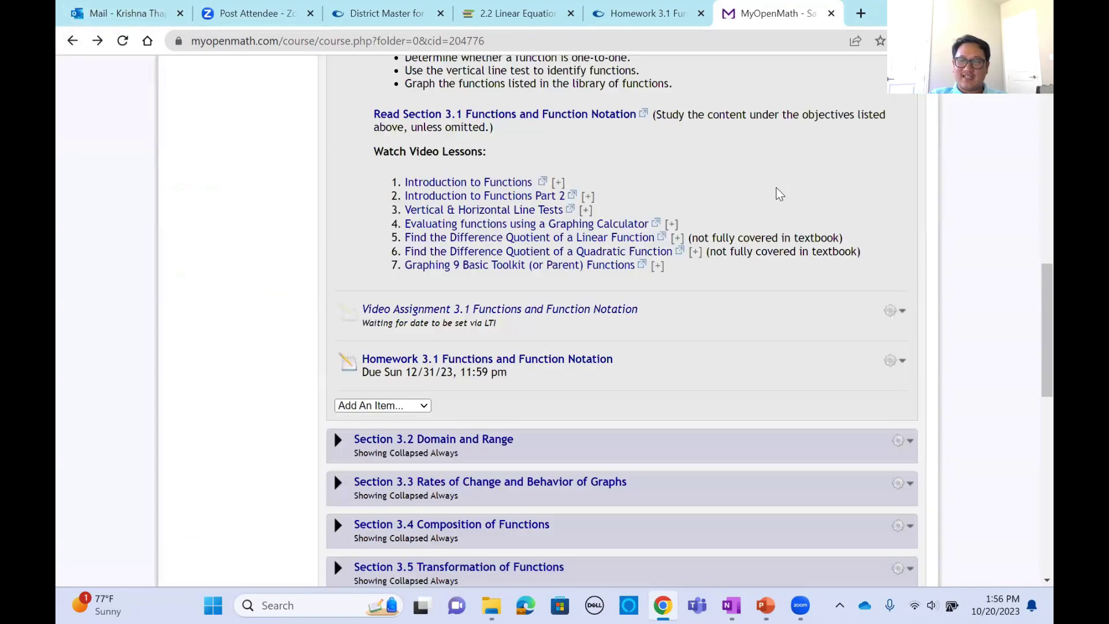
- Look through the assessment settings of Homework 3.1 down to the due date section and return to the course page
{"action": "scroll", "coordinate": [773, 189], "scroll_direction": "down", "scroll_amount": 3}
{"action": "left_click", "coordinate": [898, 206]}
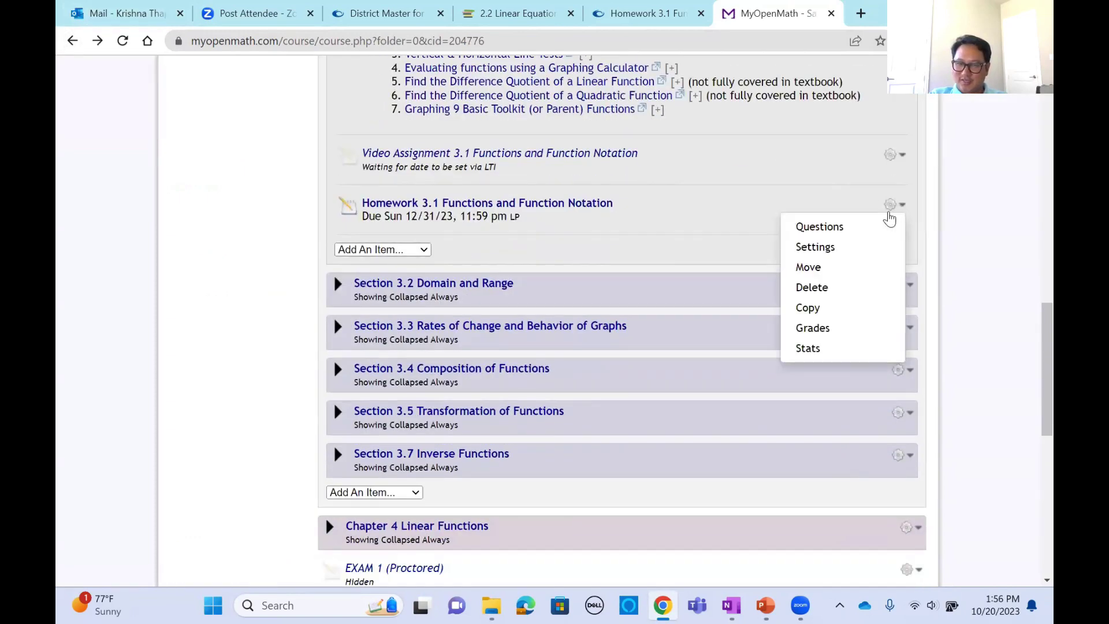
{"action": "left_click", "coordinate": [815, 248]}
{"action": "scroll", "coordinate": [706, 280], "scroll_direction": "down", "scroll_amount": 5}
{"action": "scroll", "coordinate": [931, 280], "scroll_direction": "down", "scroll_amount": 3}
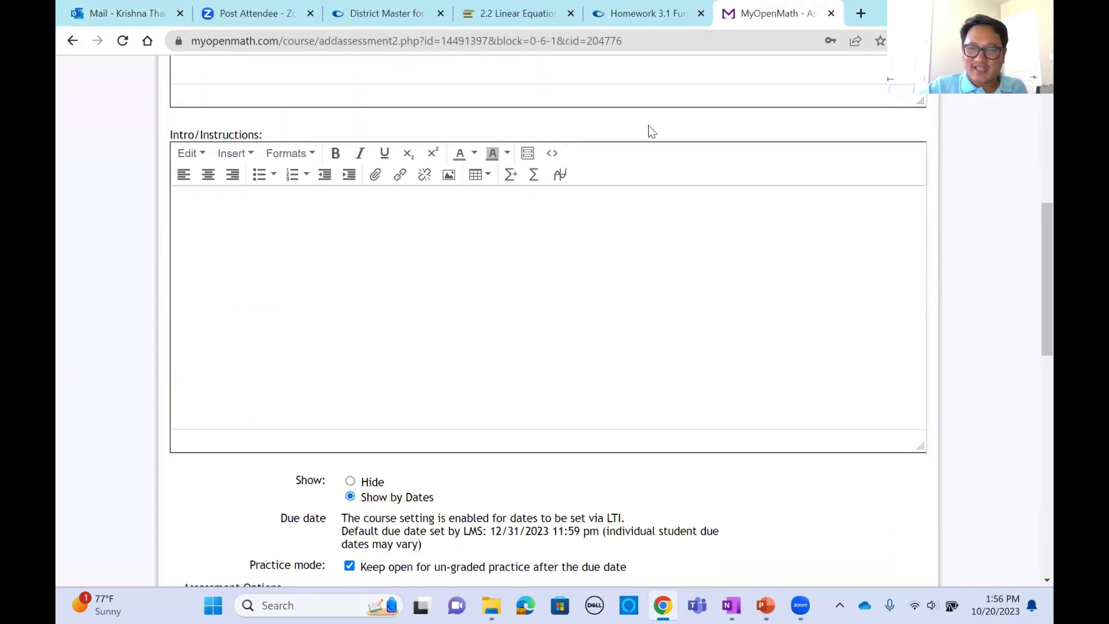
{"action": "left_click", "coordinate": [72, 41]}
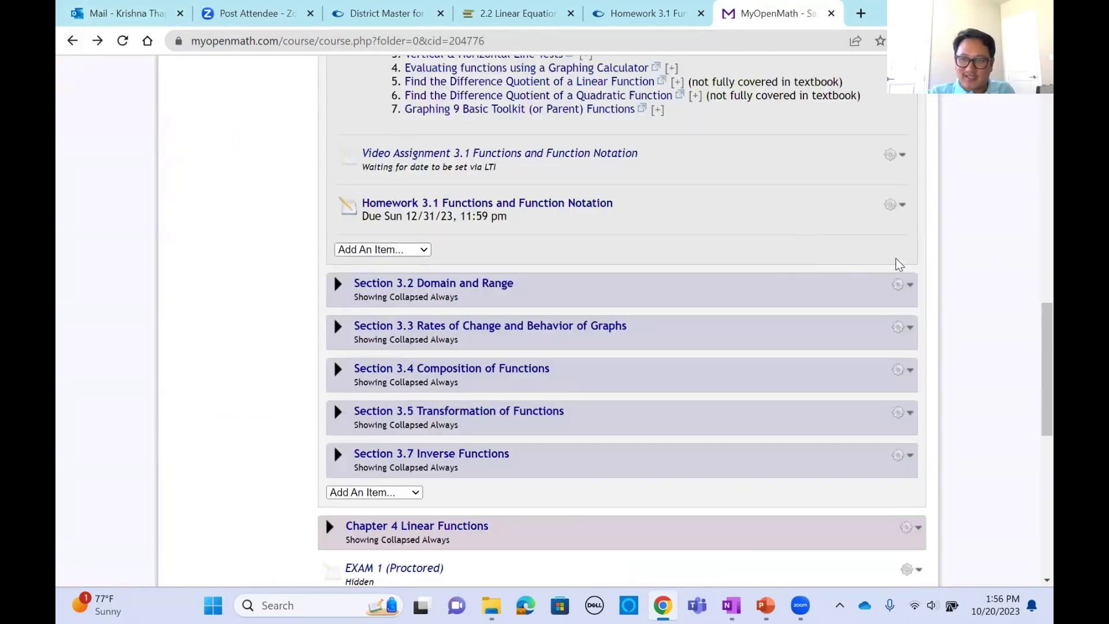
- Open the Homework 3.1 question list and examine the points per question and the assessment points total
{"action": "left_click", "coordinate": [900, 206]}
{"action": "left_click", "coordinate": [819, 227]}
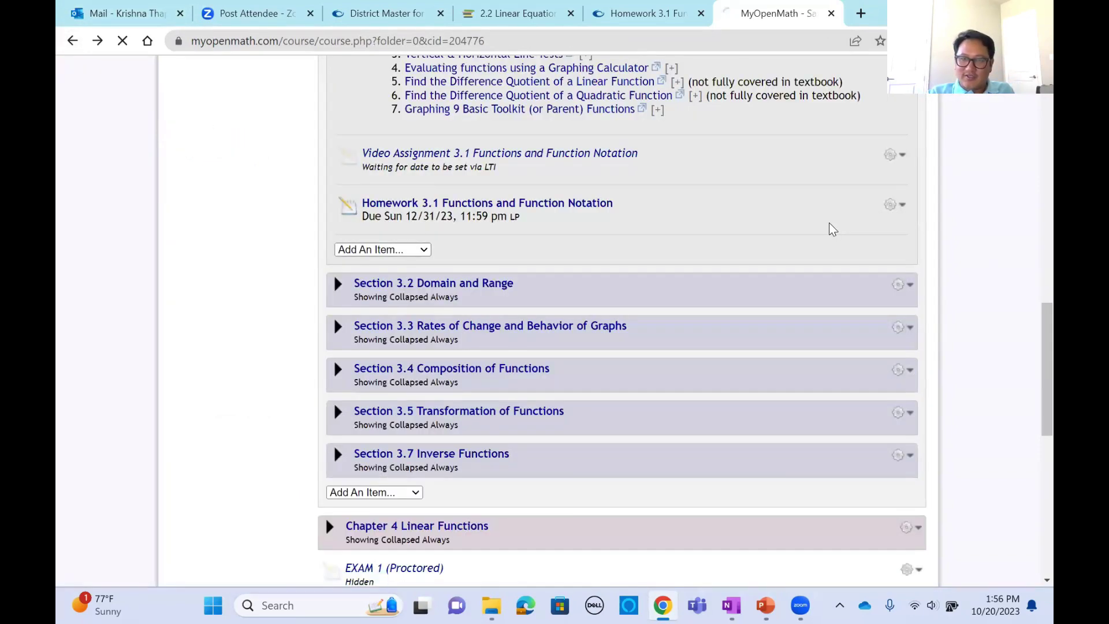
{"action": "scroll", "coordinate": [832, 225], "scroll_direction": "down", "scroll_amount": 5}
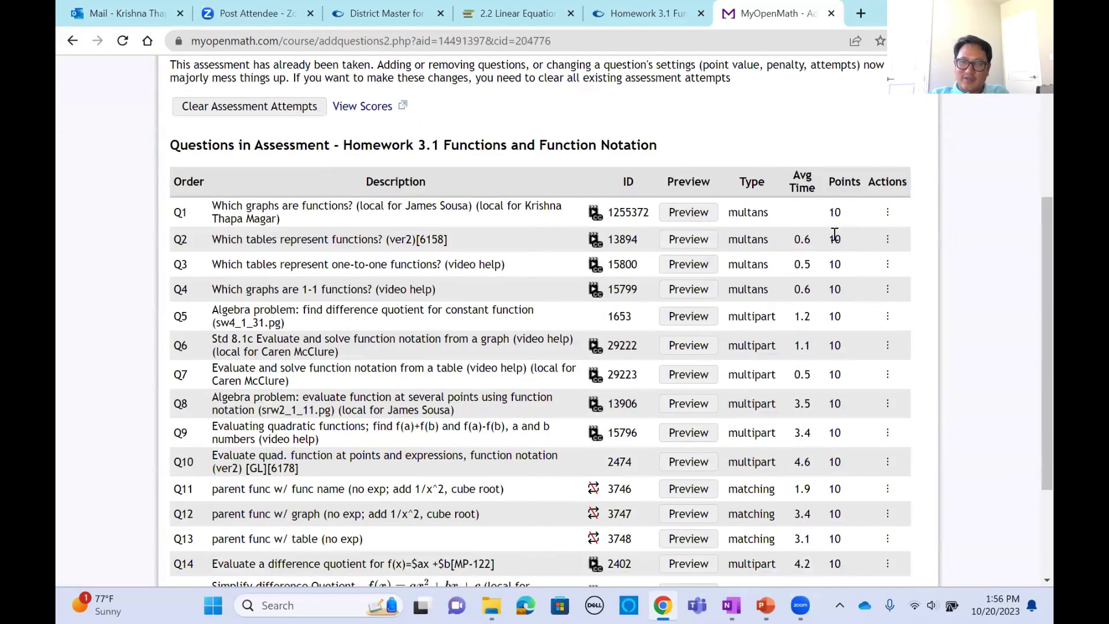
{"action": "scroll", "coordinate": [833, 228], "scroll_direction": "down", "scroll_amount": 3}
{"action": "scroll", "coordinate": [880, 120], "scroll_direction": "up", "scroll_amount": 4}
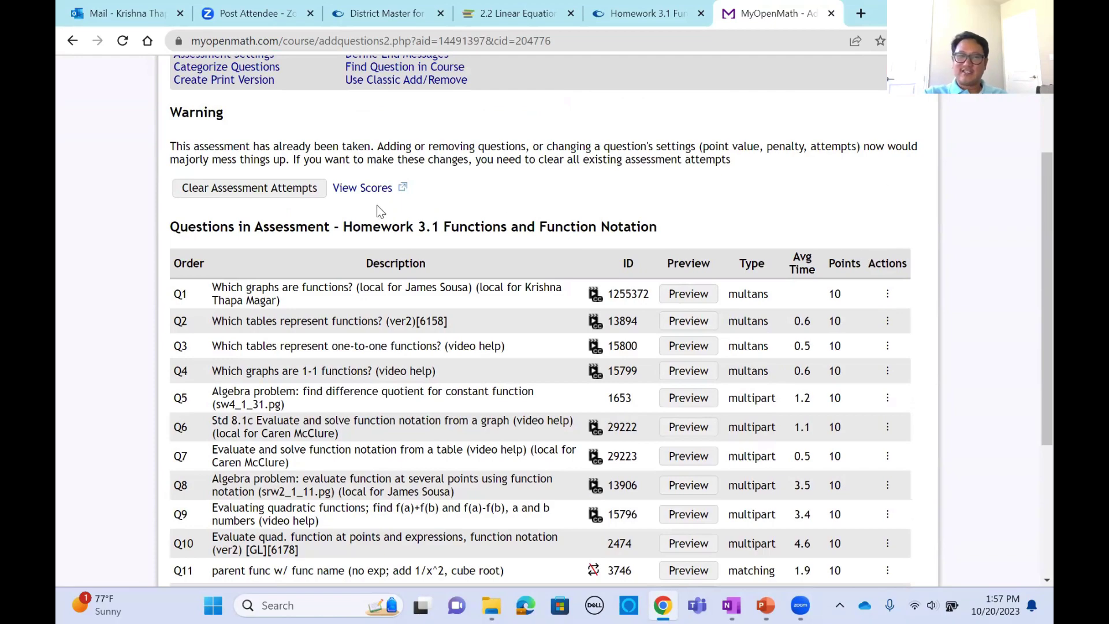
{"action": "scroll", "coordinate": [185, 344], "scroll_direction": "down", "scroll_amount": 4}
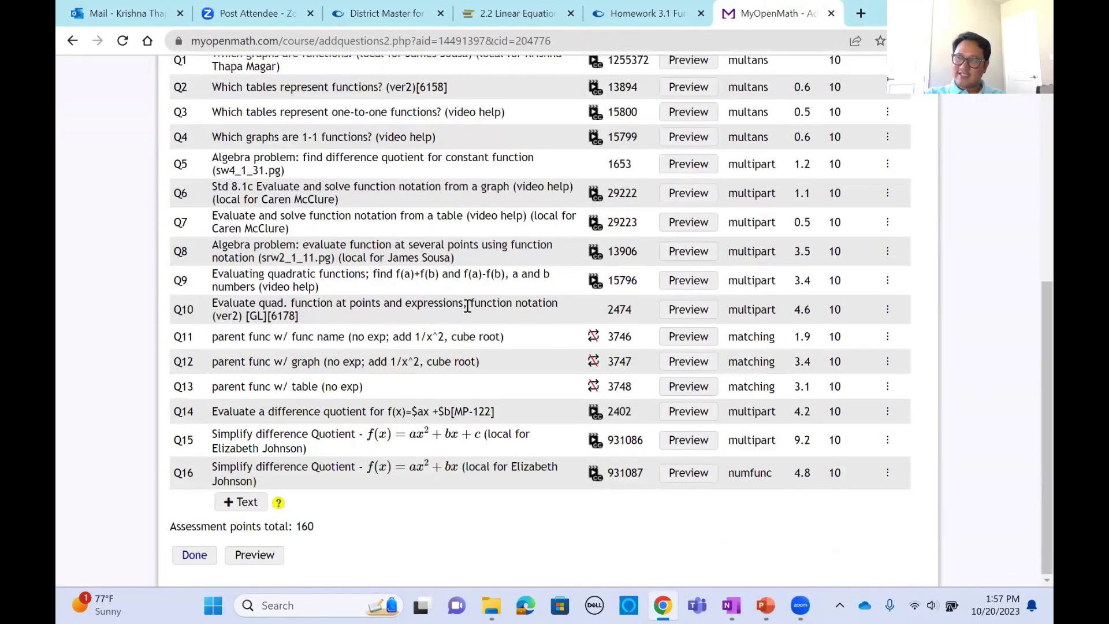
{"action": "scroll", "coordinate": [397, 238], "scroll_direction": "up", "scroll_amount": 7}
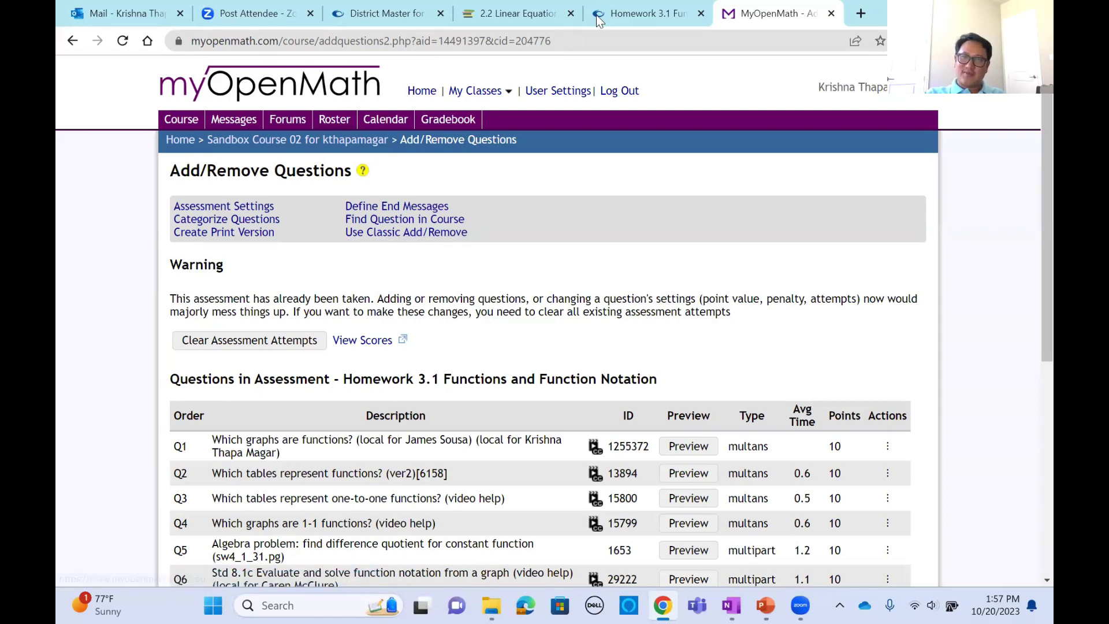
- Compare the Canvas points value of Homework 3.1 with its MyOpenMath points possible, checking the MyOpenMath question list in between
{"action": "left_click", "coordinate": [647, 19]}
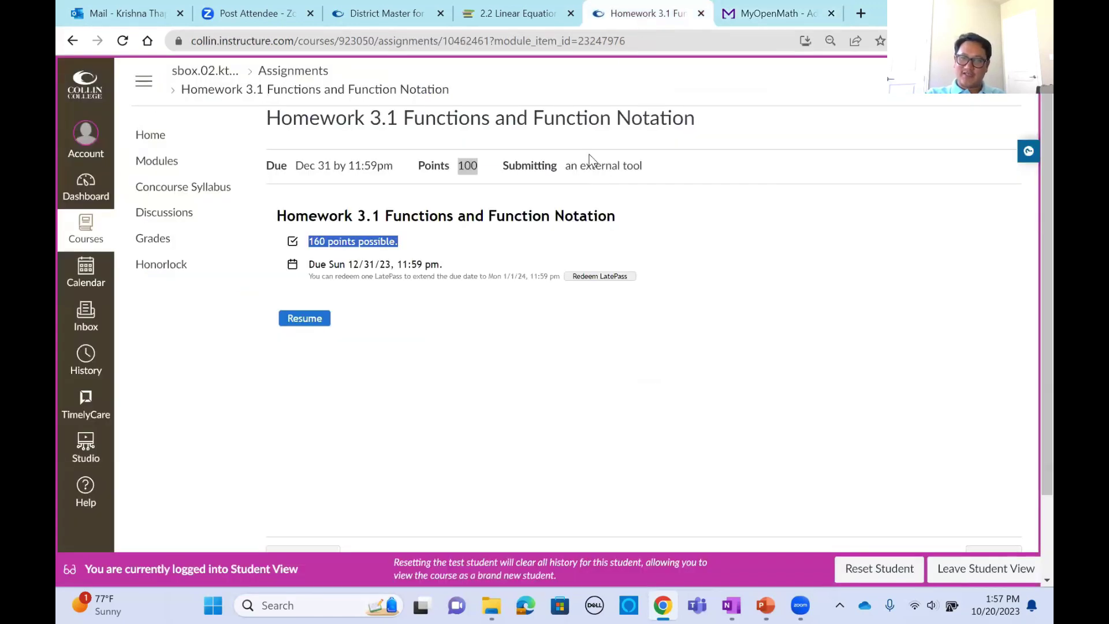
{"action": "double_click", "coordinate": [468, 166]}
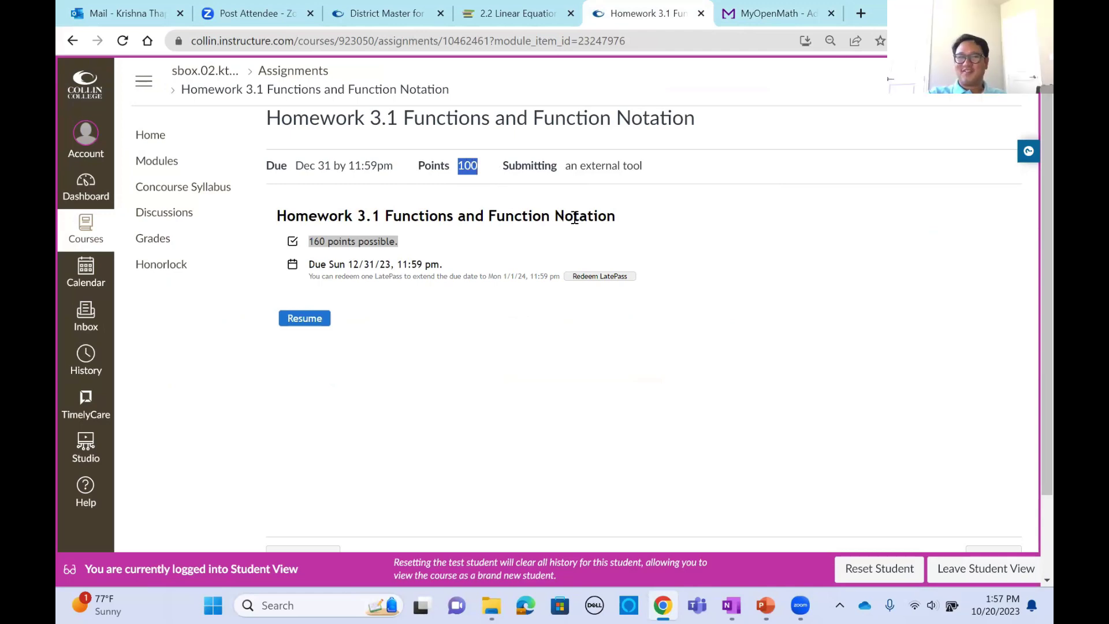
{"action": "mouse_move", "coordinate": [781, 15]}
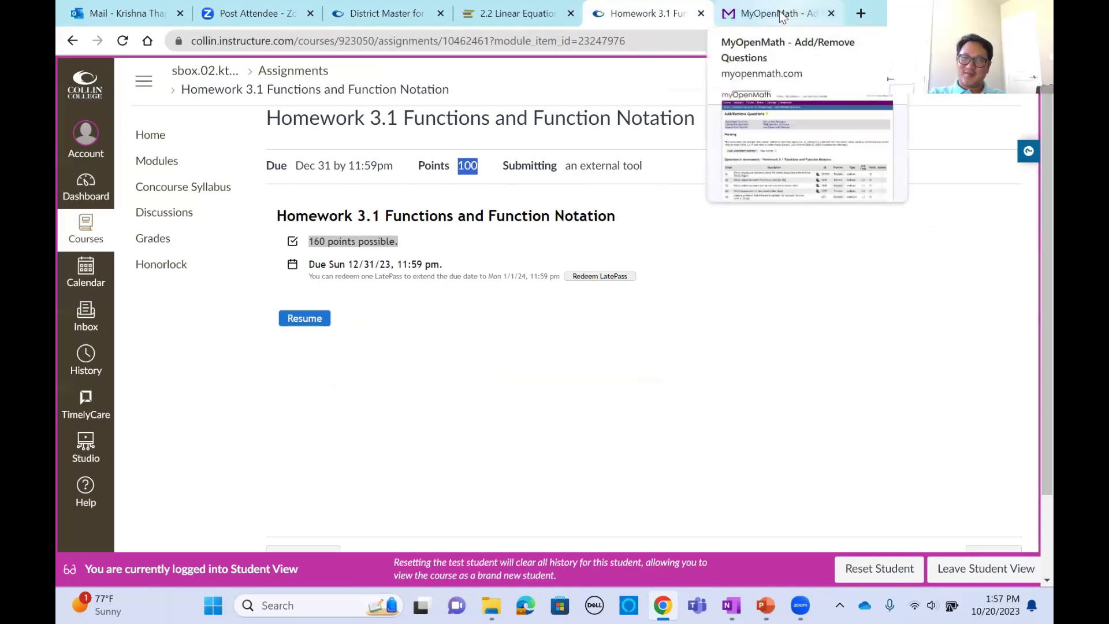
{"action": "left_click", "coordinate": [781, 15]}
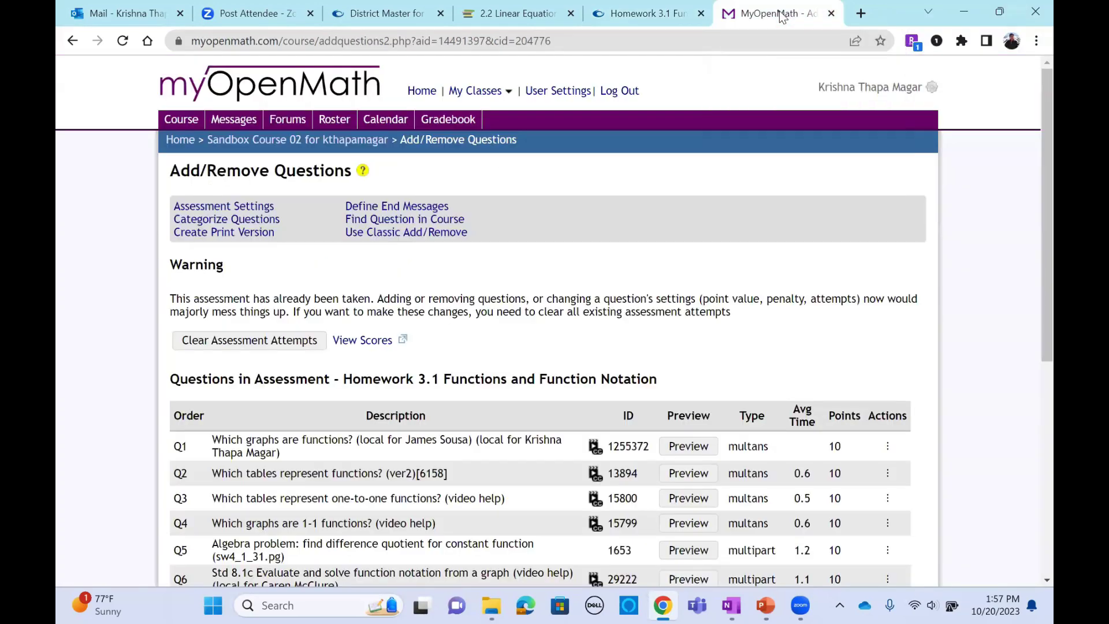
{"action": "left_click", "coordinate": [656, 16]}
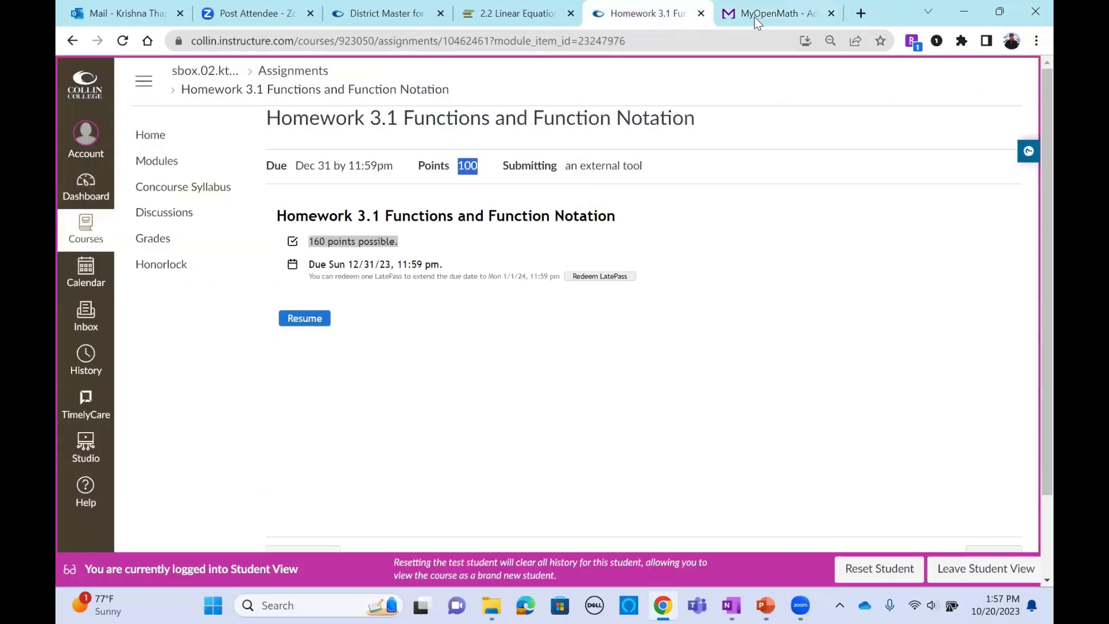
{"action": "mouse_move", "coordinate": [773, 19]}
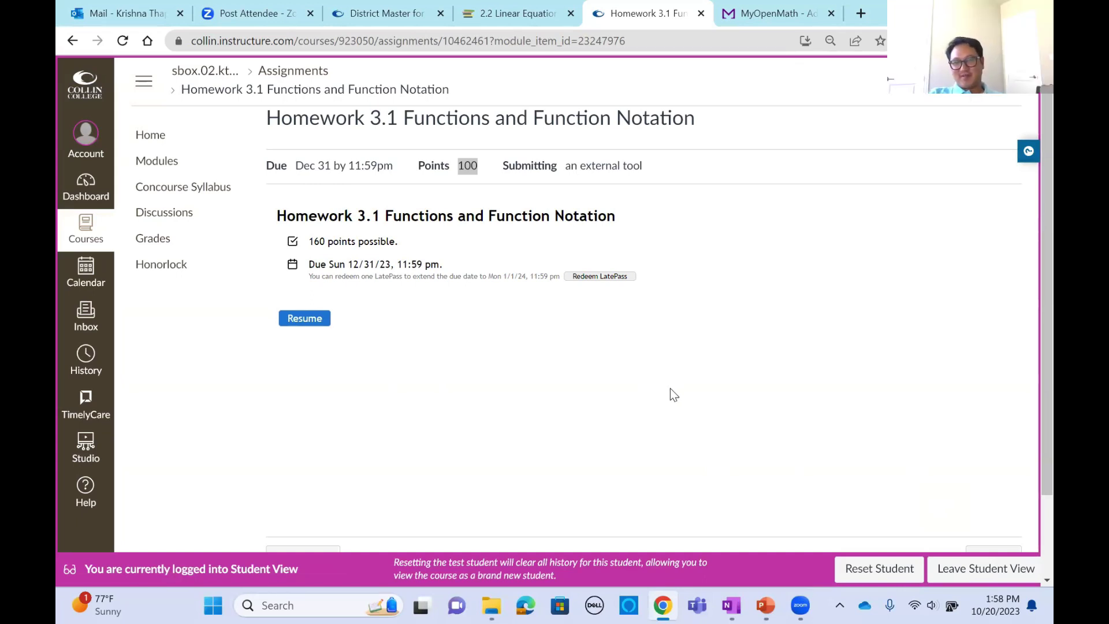
{"action": "double_click", "coordinate": [466, 167]}
{"action": "double_click", "coordinate": [321, 242]}
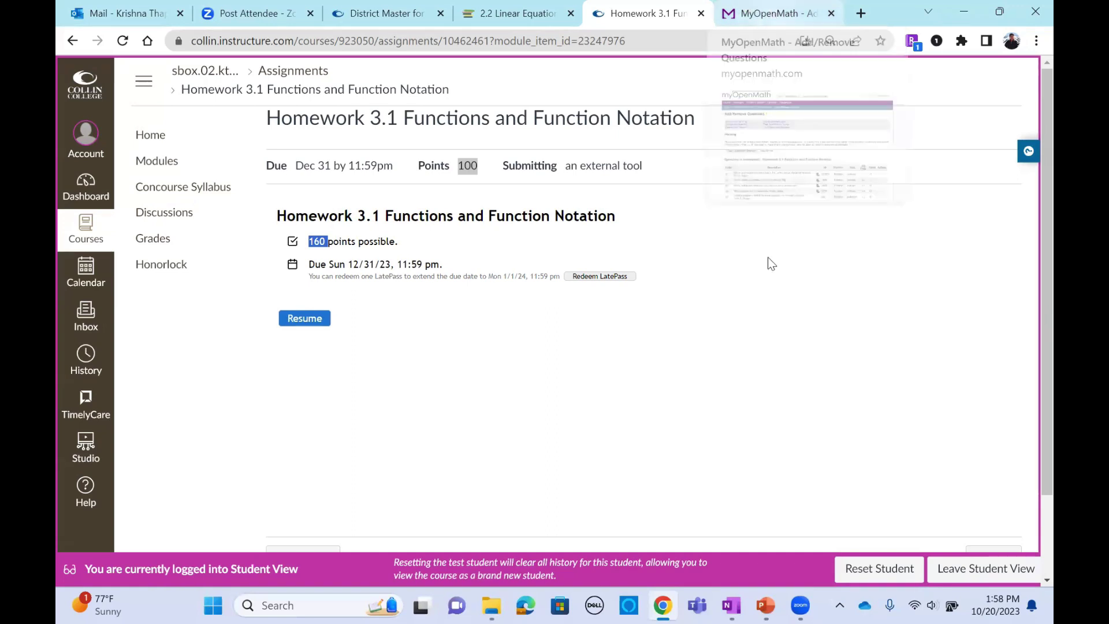
{"action": "left_click", "coordinate": [756, 345]}
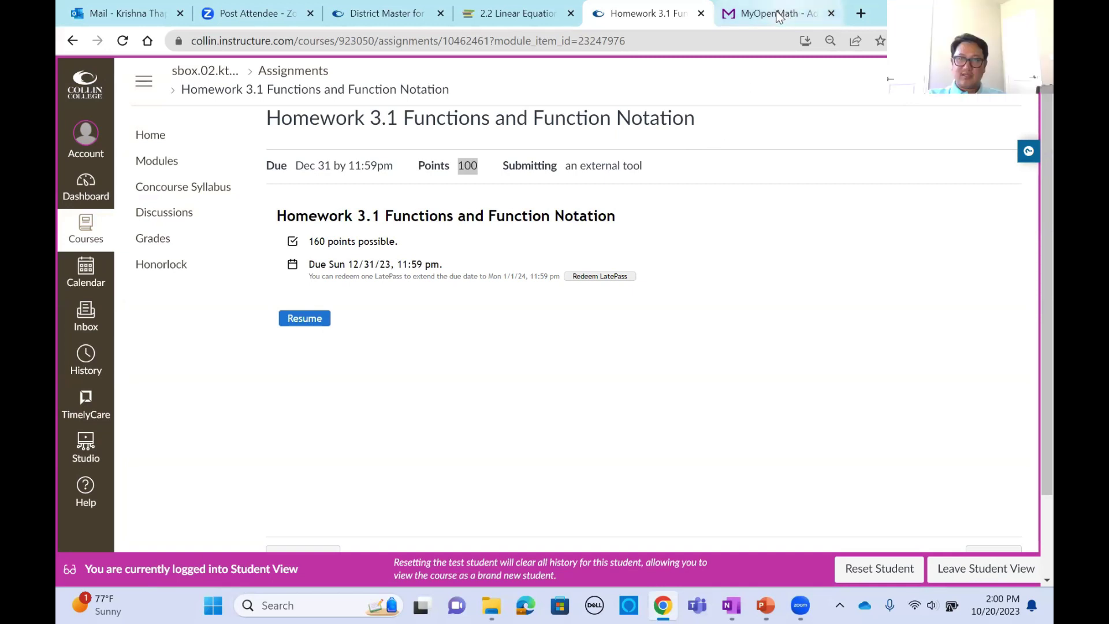
- Go back to the Sandbox Course 02 page in MyOpenMath and look over its course items and chapter blocks
{"action": "mouse_move", "coordinate": [778, 16]}
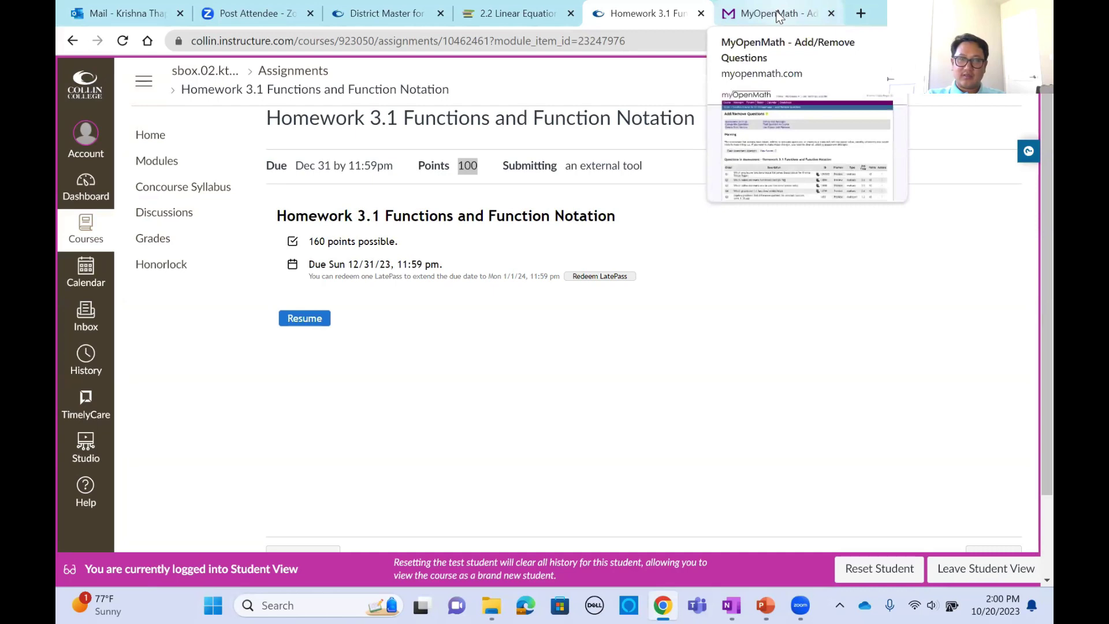
{"action": "left_click", "coordinate": [779, 16]}
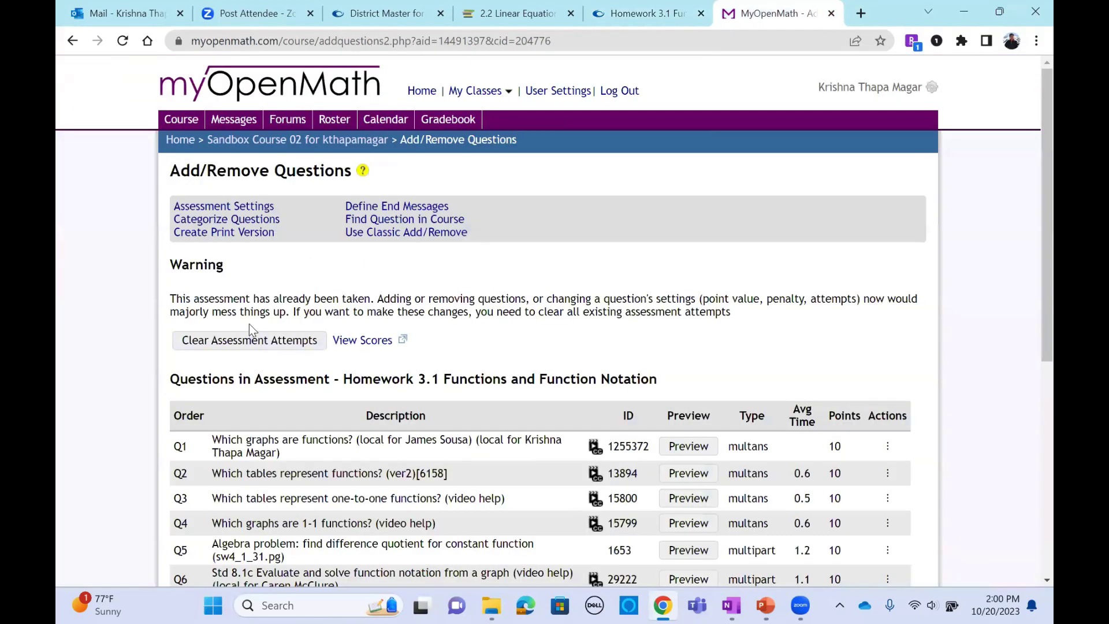
{"action": "left_click", "coordinate": [226, 139]}
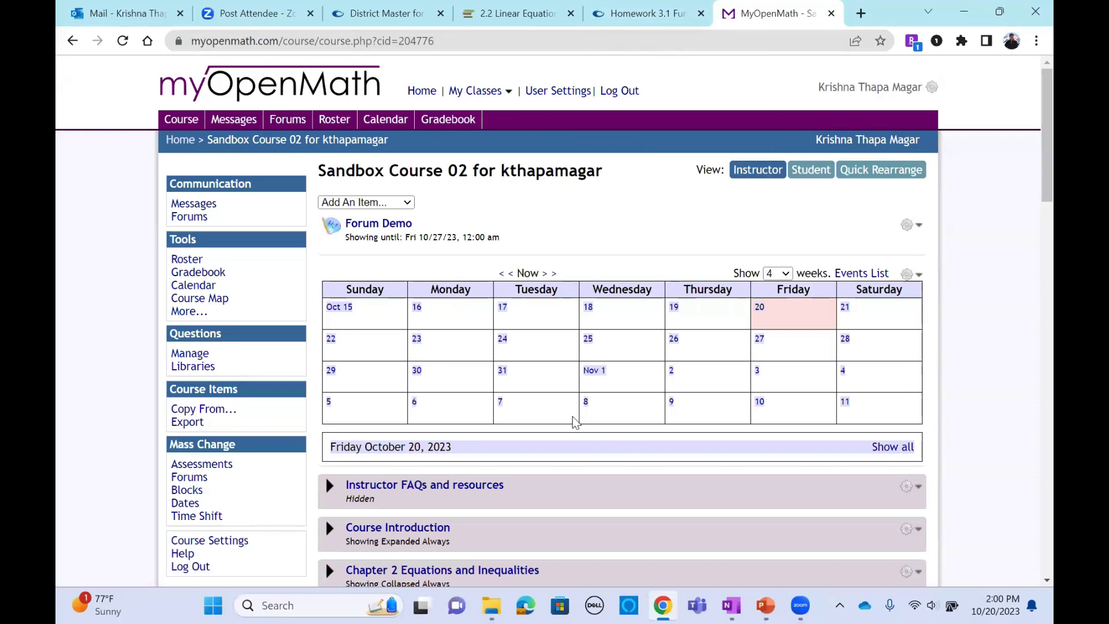
{"action": "scroll", "coordinate": [738, 260], "scroll_direction": "down", "scroll_amount": 7}
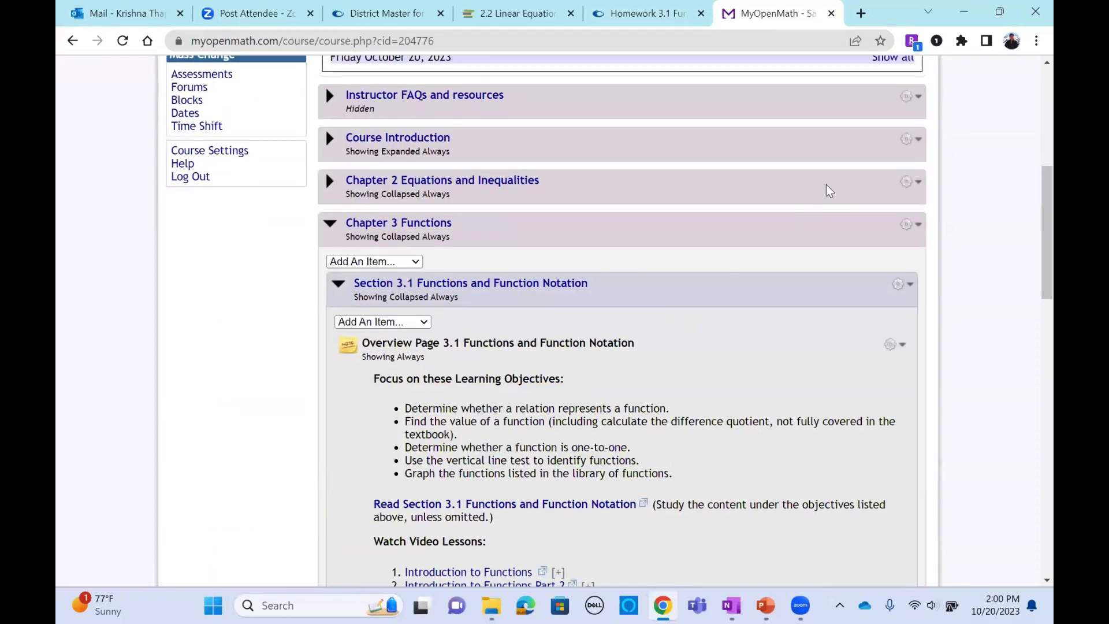
{"action": "left_click", "coordinate": [655, 13]}
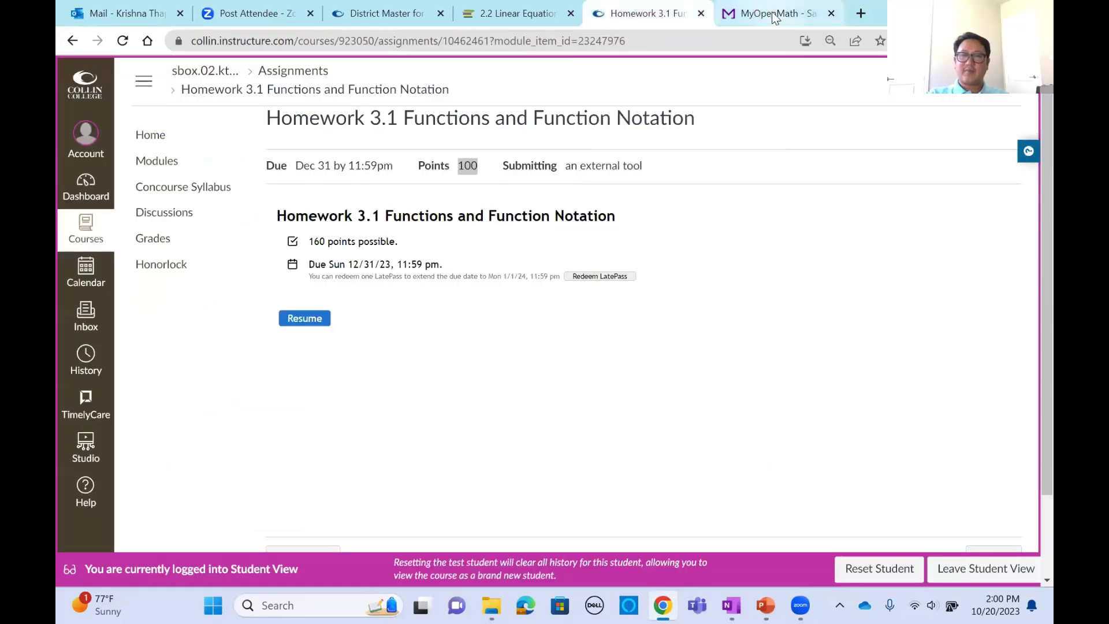
{"action": "left_click", "coordinate": [772, 13]}
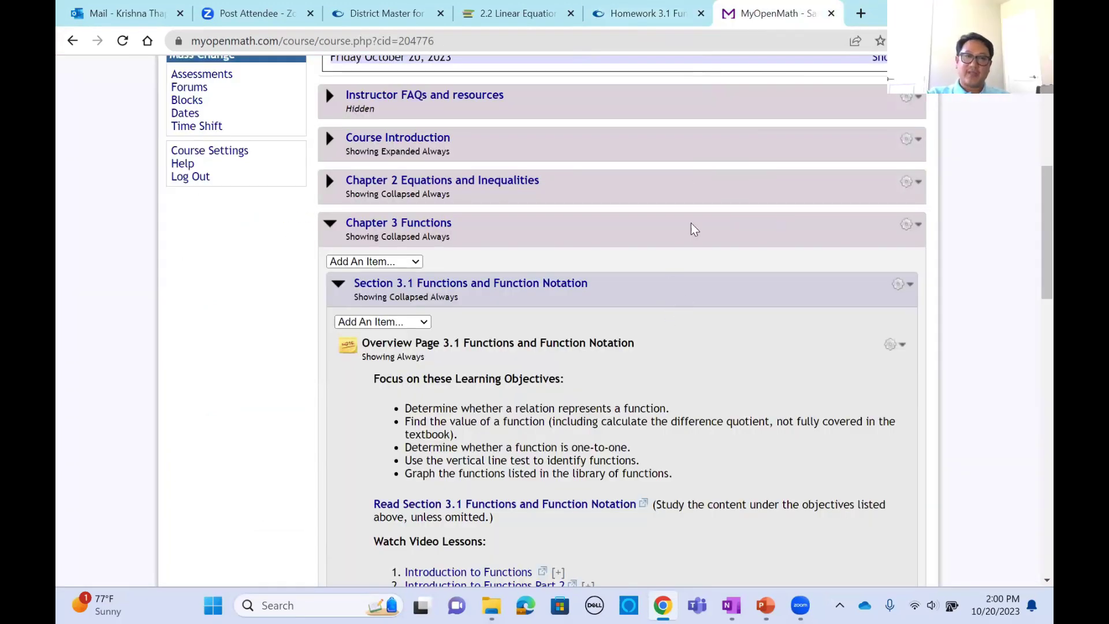
{"action": "scroll", "coordinate": [691, 237], "scroll_direction": "up", "scroll_amount": 9}
{"action": "scroll", "coordinate": [480, 264], "scroll_direction": "down", "scroll_amount": 5}
{"action": "scroll", "coordinate": [480, 264], "scroll_direction": "up", "scroll_amount": 3}
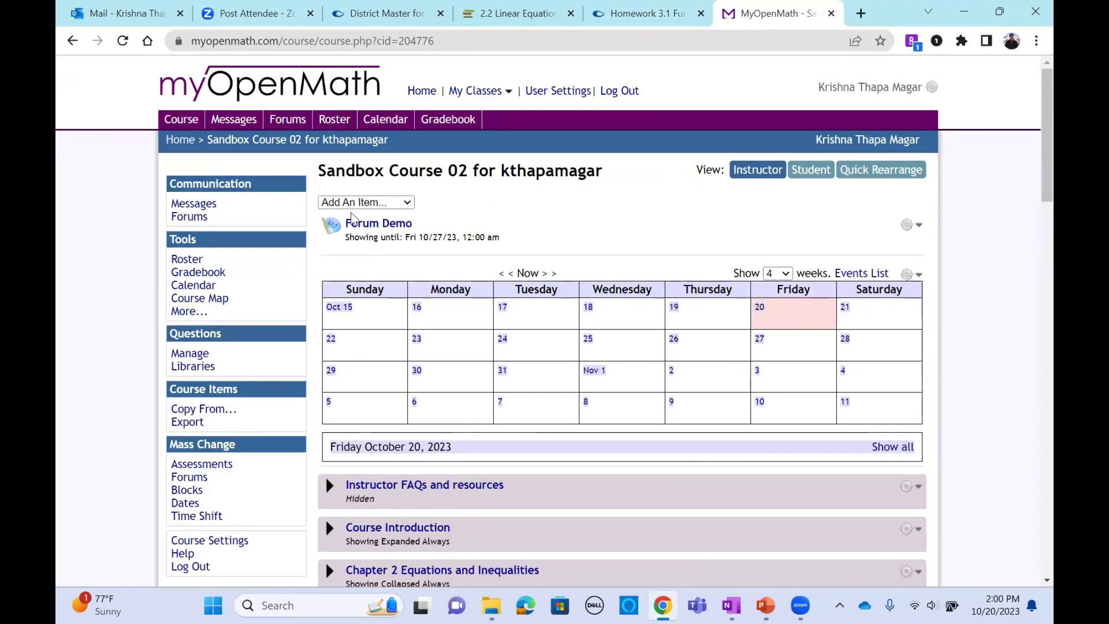
- Open the Forum Demo forum for modification and examine its availability dates, basic, display, posting instruction and grading options
{"action": "left_click", "coordinate": [919, 227]}
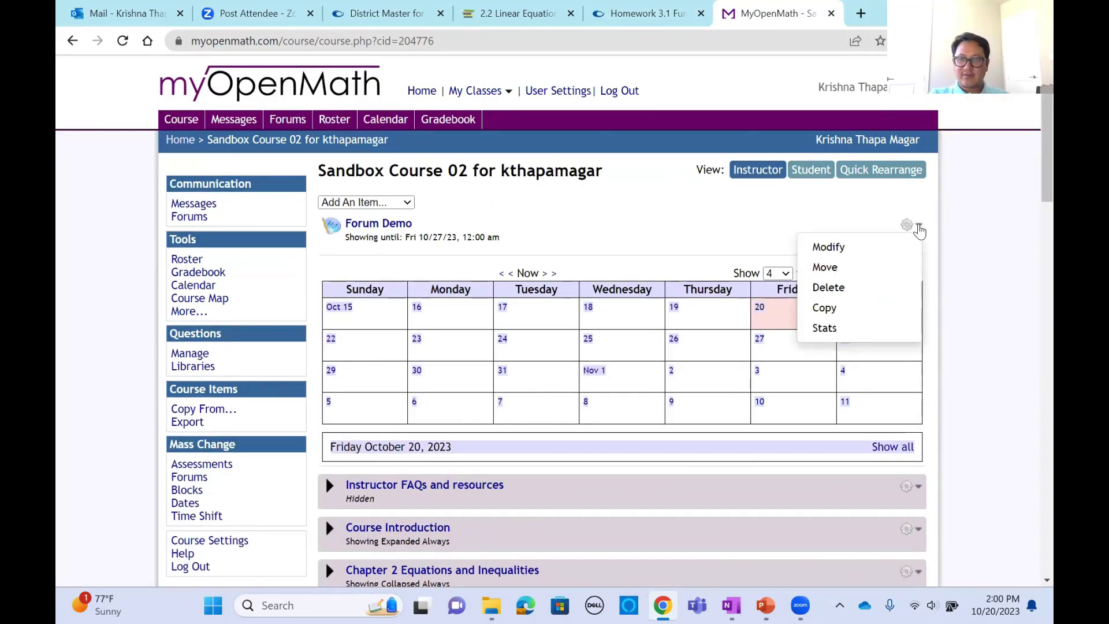
{"action": "left_click", "coordinate": [832, 248]}
{"action": "scroll", "coordinate": [601, 291], "scroll_direction": "down", "scroll_amount": 10}
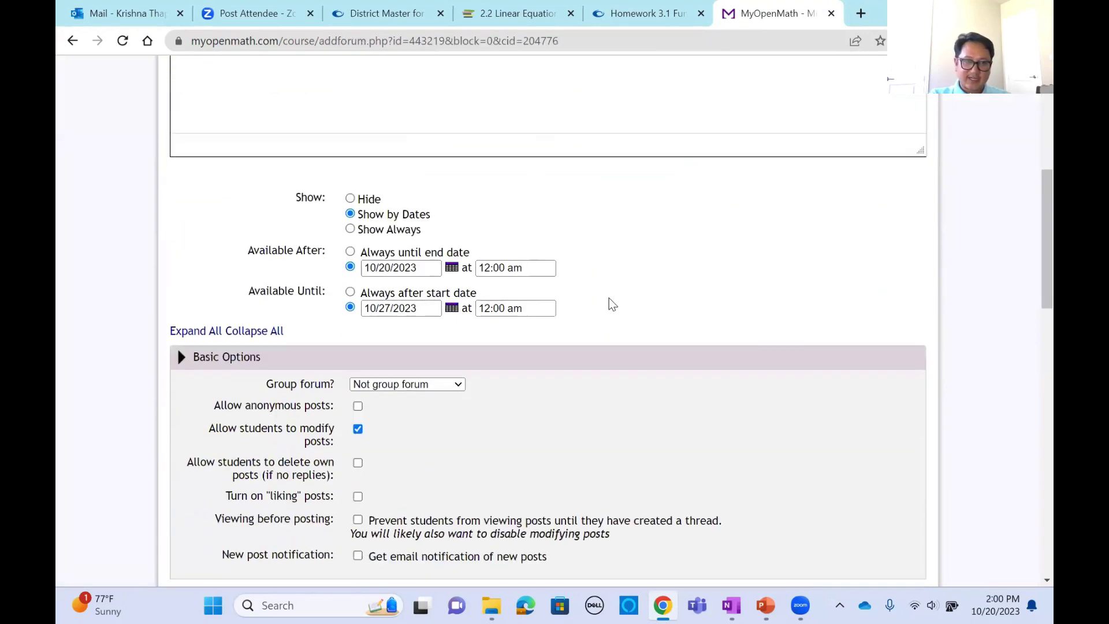
{"action": "scroll", "coordinate": [404, 344], "scroll_direction": "down", "scroll_amount": 2}
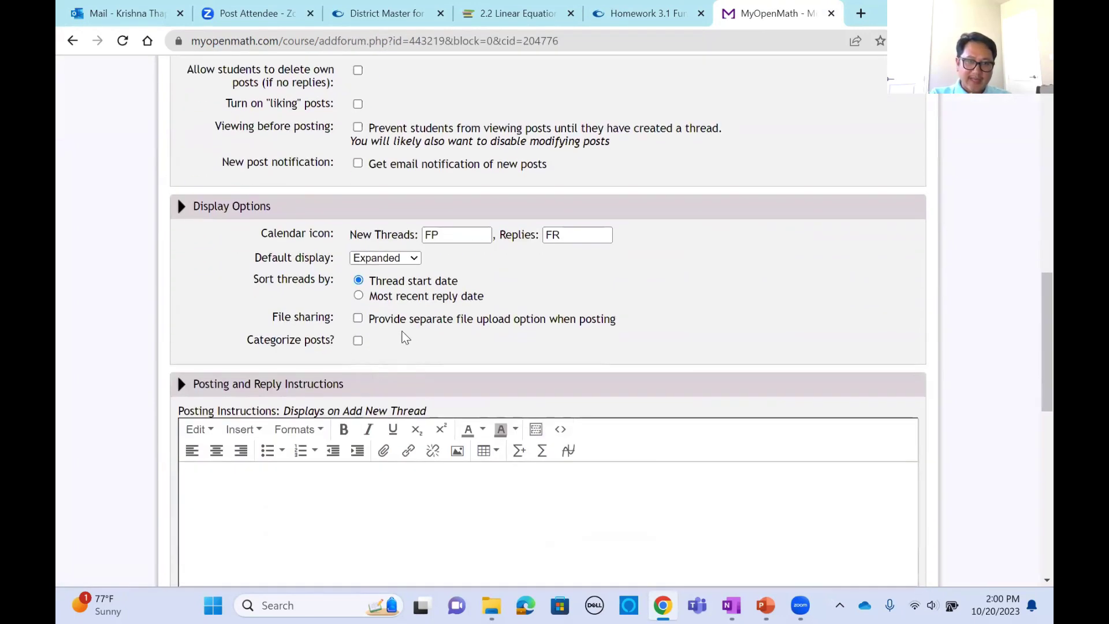
{"action": "scroll", "coordinate": [563, 309], "scroll_direction": "down", "scroll_amount": 7}
{"action": "scroll", "coordinate": [605, 350], "scroll_direction": "down", "scroll_amount": 4}
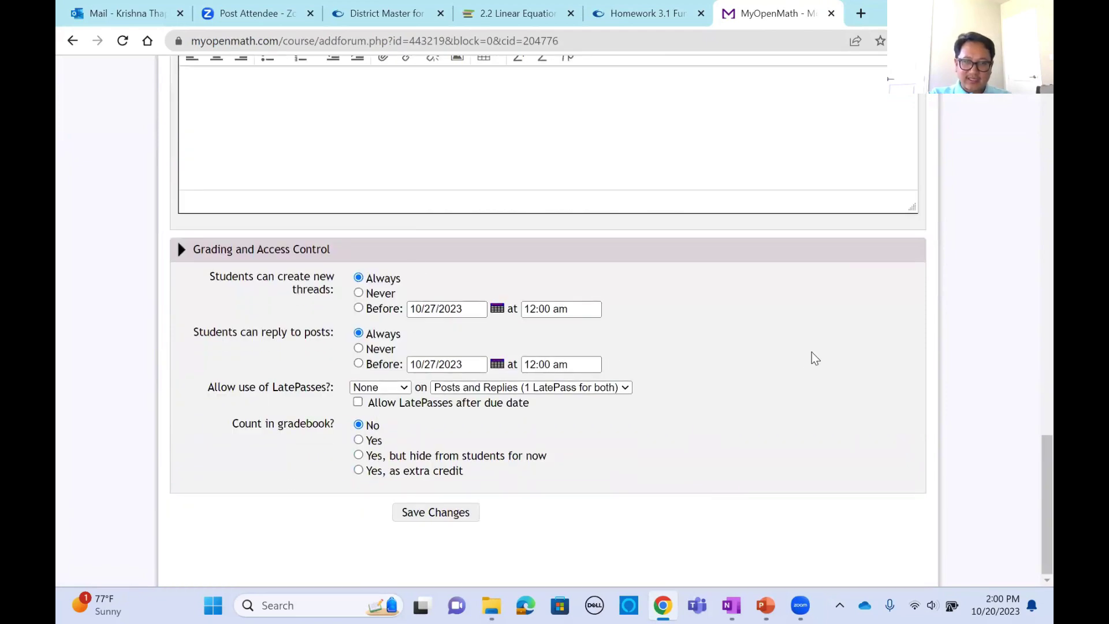
{"action": "scroll", "coordinate": [702, 353], "scroll_direction": "up", "scroll_amount": 8}
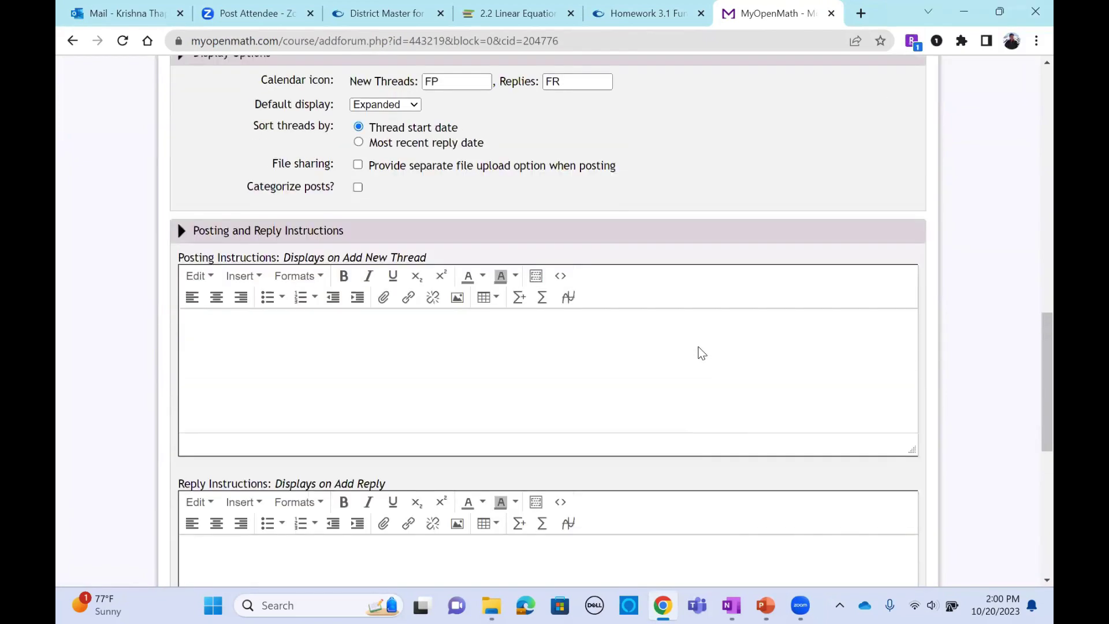
{"action": "scroll", "coordinate": [701, 352], "scroll_direction": "up", "scroll_amount": 5}
{"action": "scroll", "coordinate": [805, 310], "scroll_direction": "up", "scroll_amount": 8}
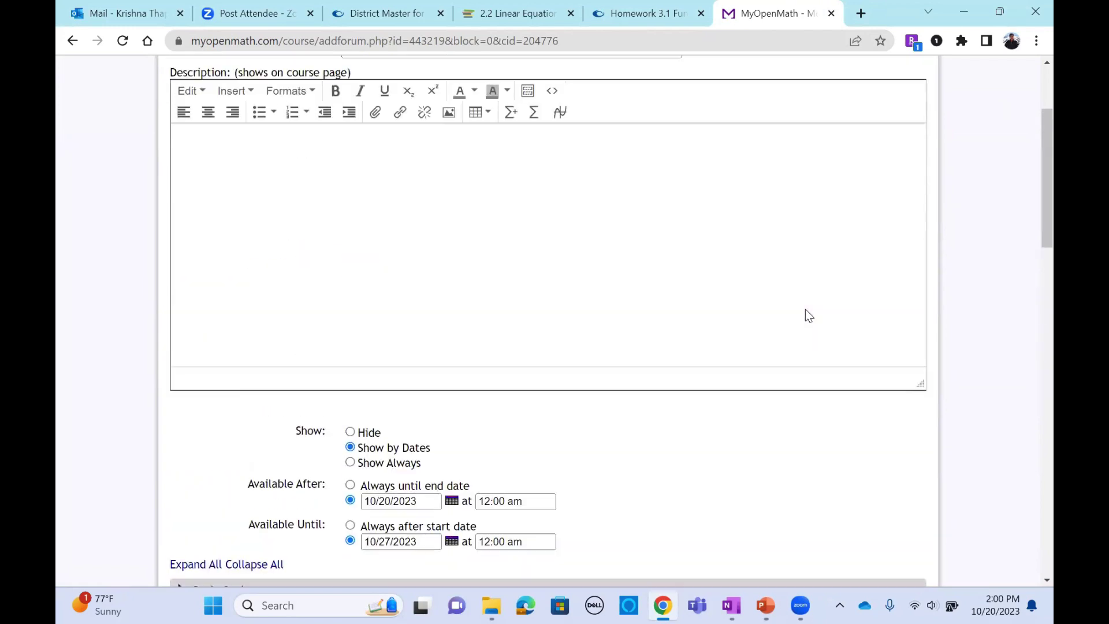
{"action": "scroll", "coordinate": [959, 317], "scroll_direction": "up", "scroll_amount": 3}
{"action": "scroll", "coordinate": [964, 318], "scroll_direction": "down", "scroll_amount": 8}
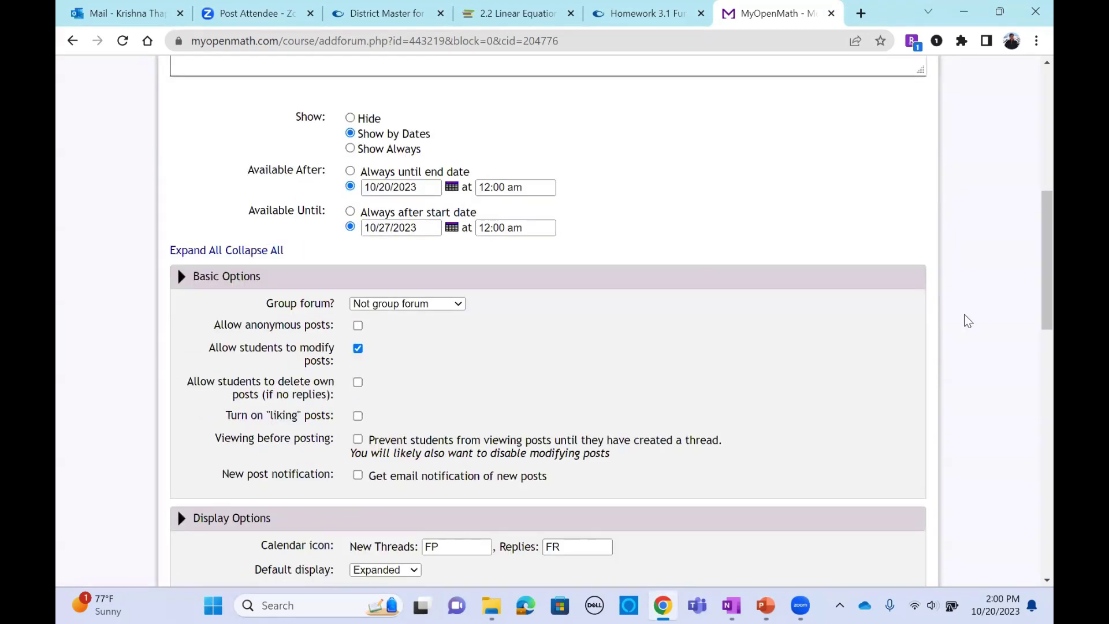
{"action": "scroll", "coordinate": [968, 322], "scroll_direction": "down", "scroll_amount": 1}
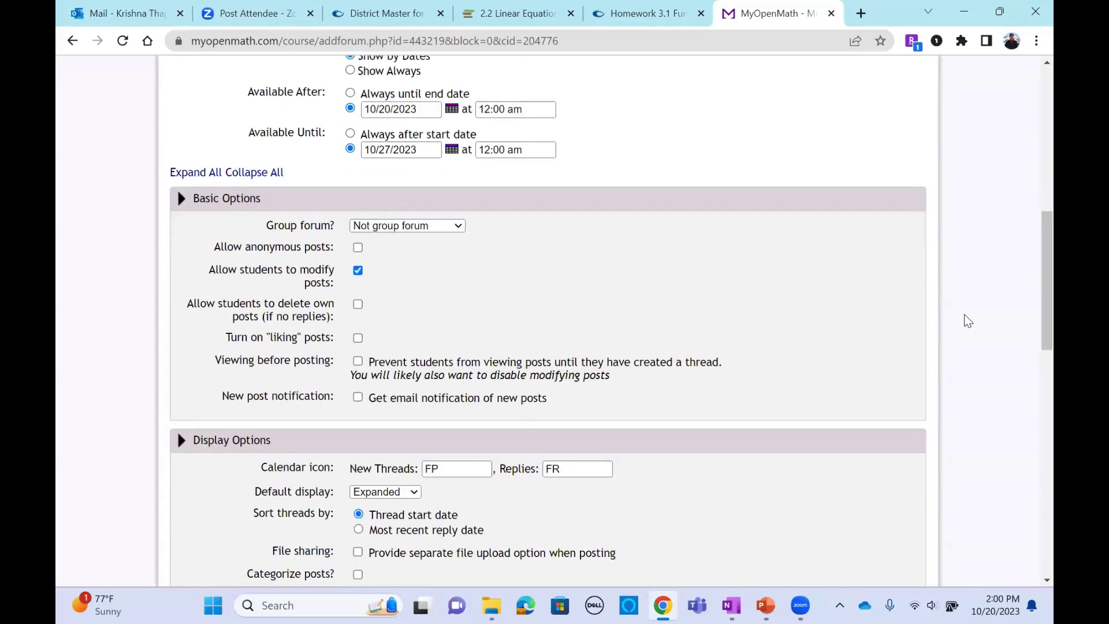
{"action": "scroll", "coordinate": [969, 321], "scroll_direction": "down", "scroll_amount": 2}
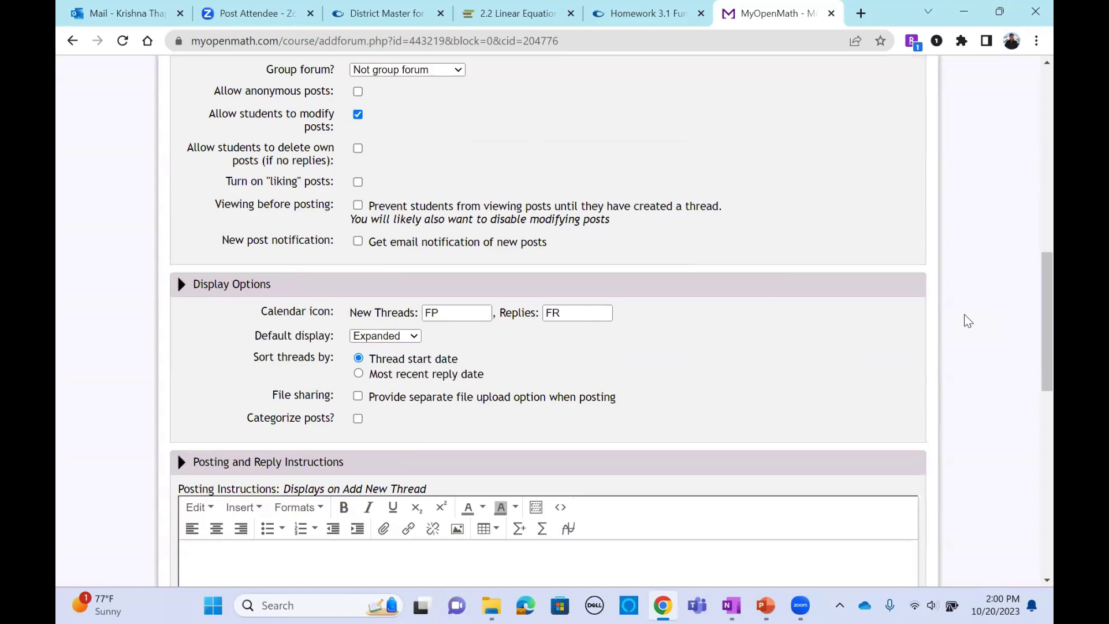
{"action": "scroll", "coordinate": [968, 322], "scroll_direction": "up", "scroll_amount": 9}
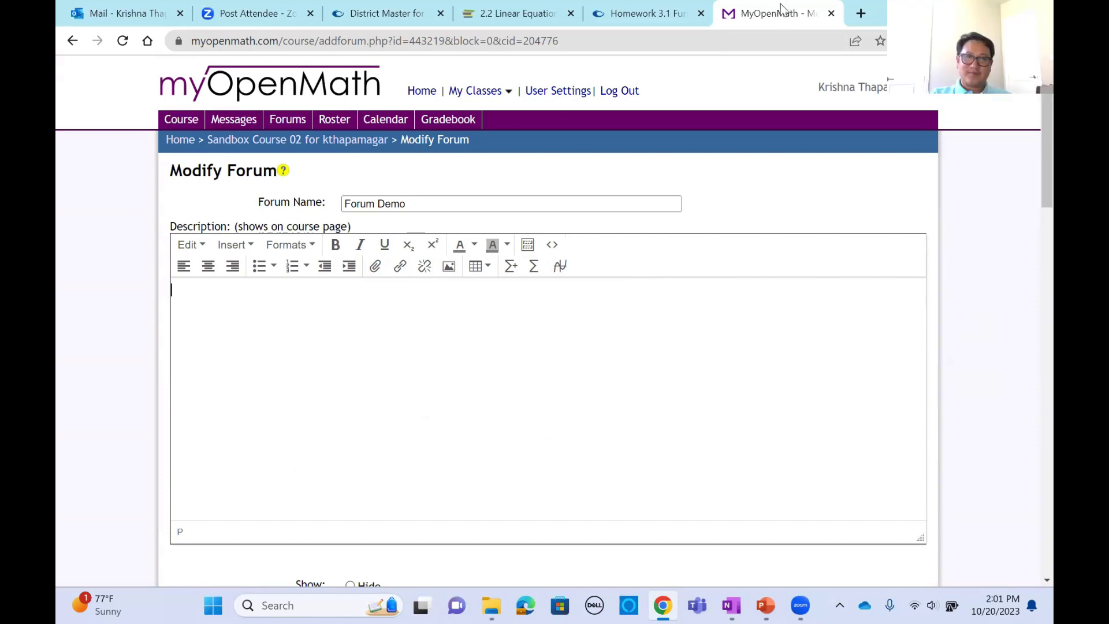
- Return to the Canvas page of Homework 3.1 and highlight the points possible and the Canvas points in turn
{"action": "left_click", "coordinate": [642, 12]}
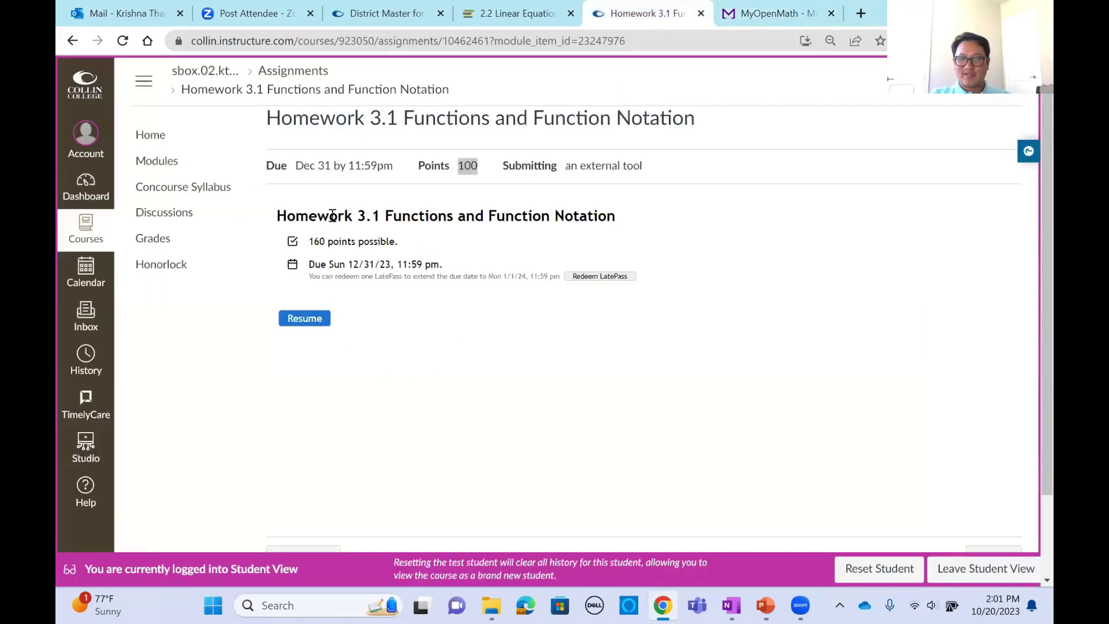
{"action": "left_click", "coordinate": [414, 193]}
{"action": "double_click", "coordinate": [329, 241]}
{"action": "left_click", "coordinate": [325, 241]}
{"action": "double_click", "coordinate": [323, 240]}
{"action": "left_click", "coordinate": [326, 242]}
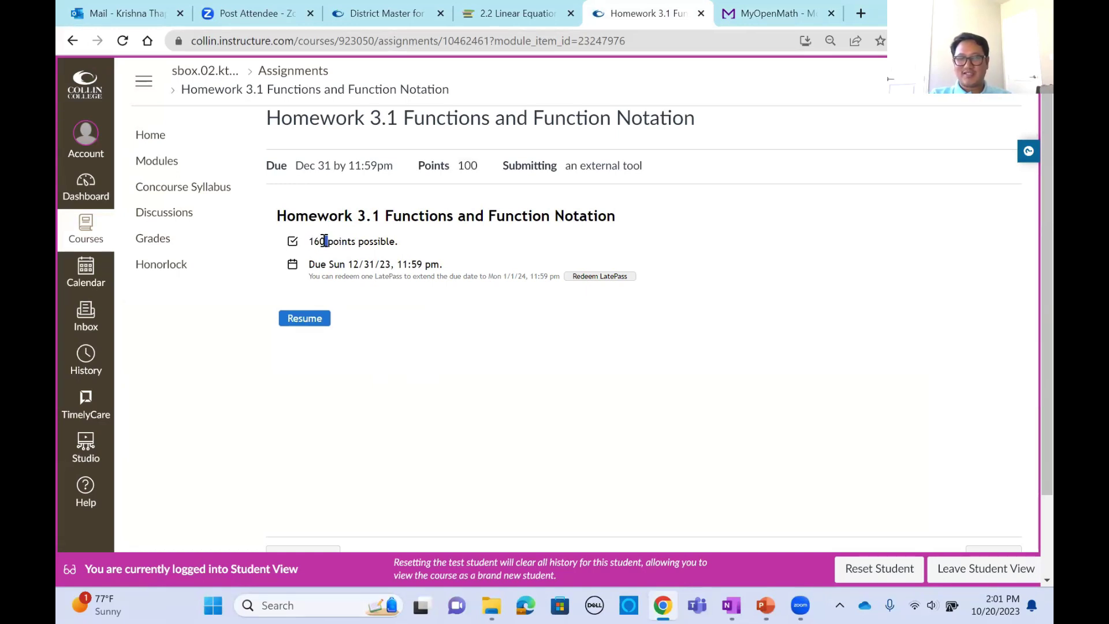
{"action": "triple_click", "coordinate": [324, 240]}
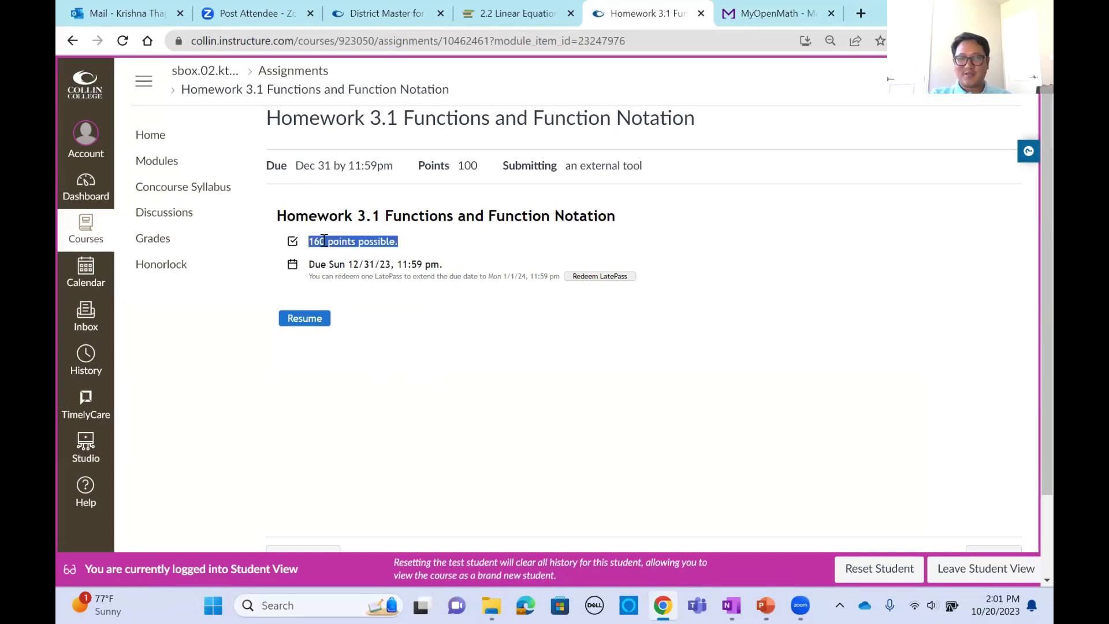
{"action": "double_click", "coordinate": [467, 165]}
{"action": "left_click", "coordinate": [326, 240]}
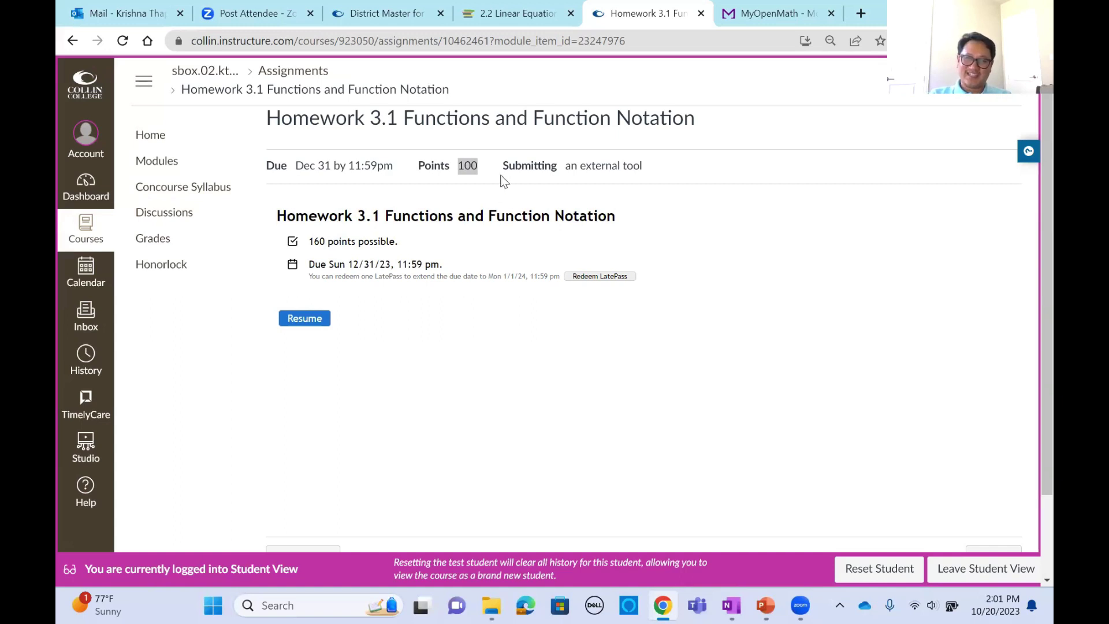
{"action": "left_click", "coordinate": [467, 168]}
{"action": "double_click", "coordinate": [316, 241]}
{"action": "double_click", "coordinate": [465, 165]}
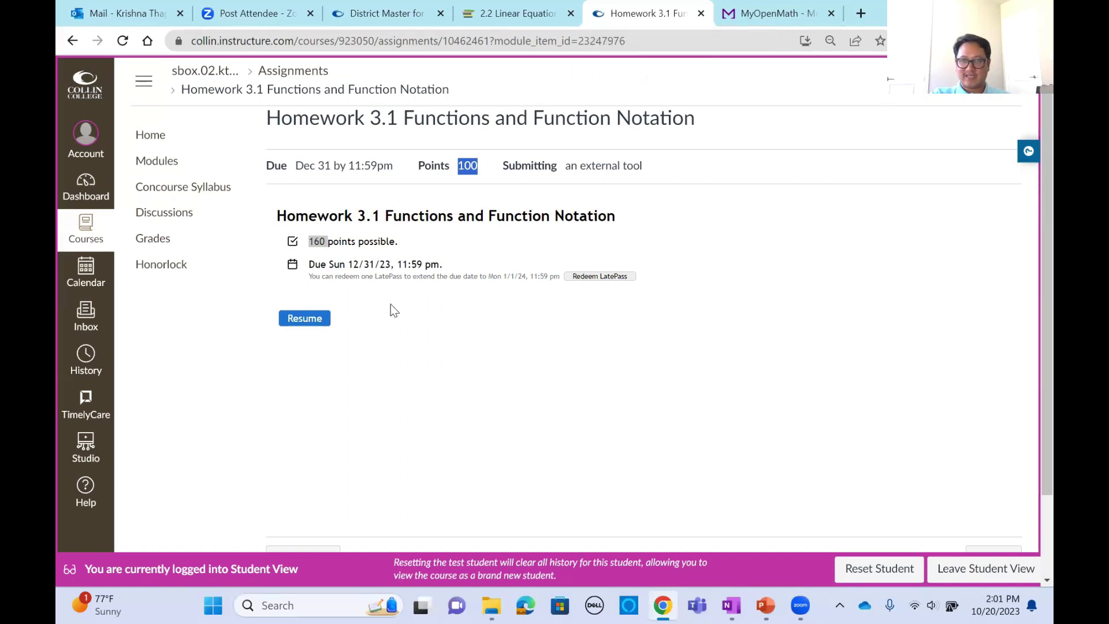
{"action": "triple_click", "coordinate": [356, 241]}
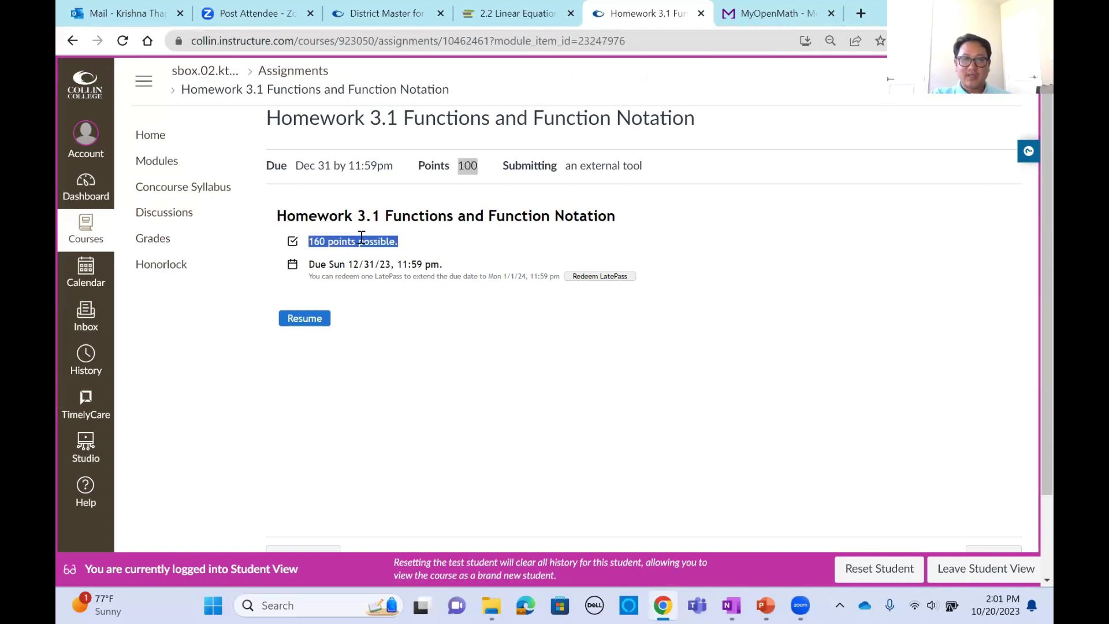
{"action": "left_click", "coordinate": [591, 365]}
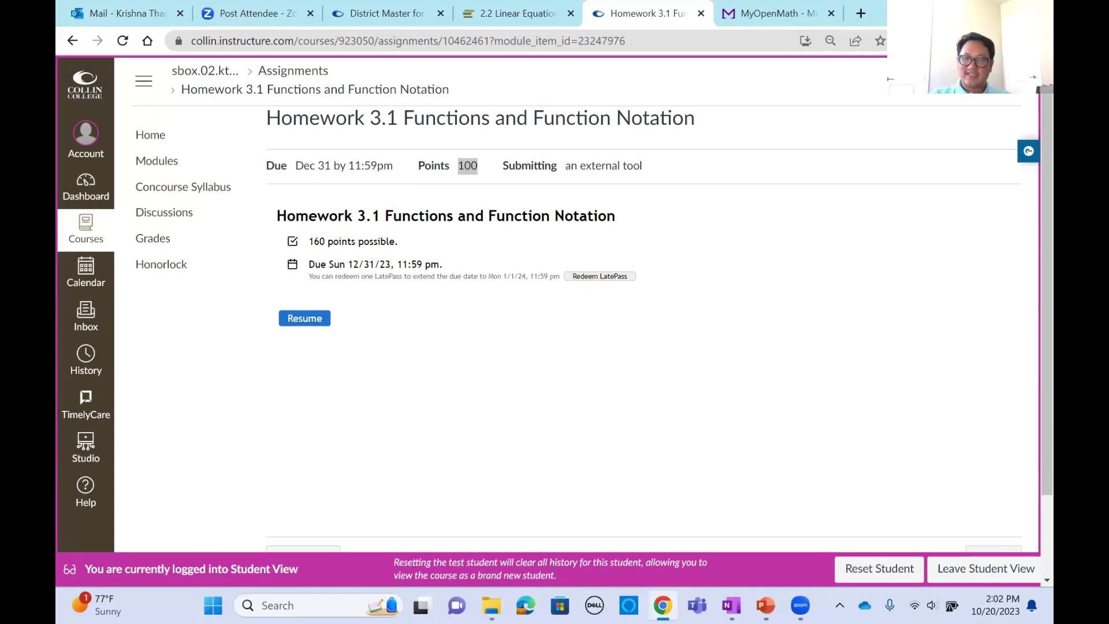
- Switch to the Friends of MOM workshop presentation in PowerPoint and maximize its window
{"action": "key", "text": "alt+Tab"}
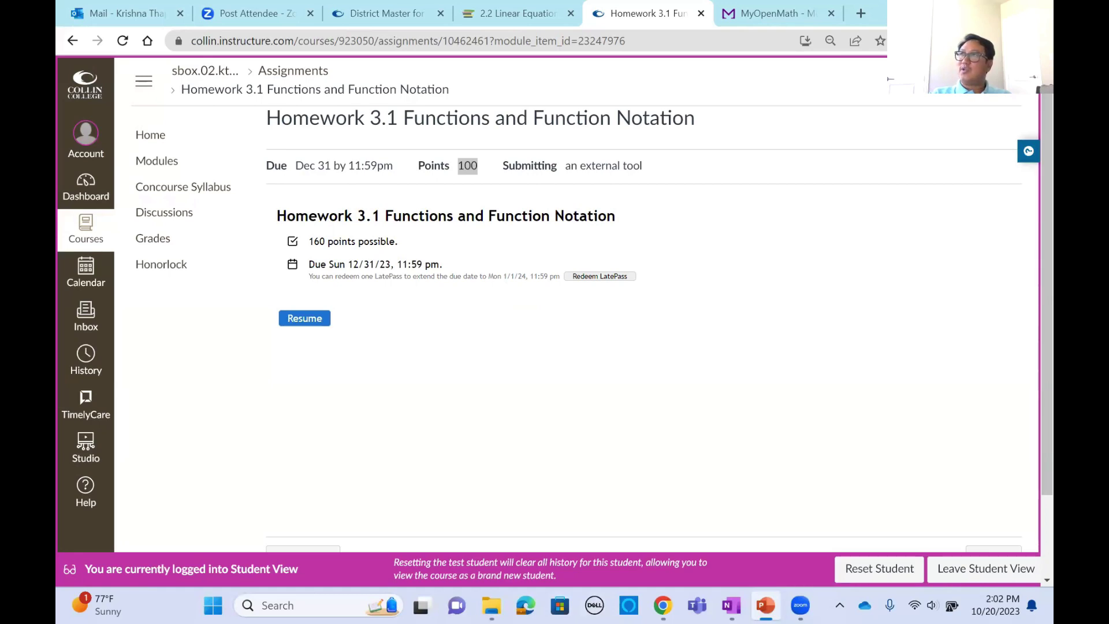
{"action": "key", "text": "alt+Tab"}
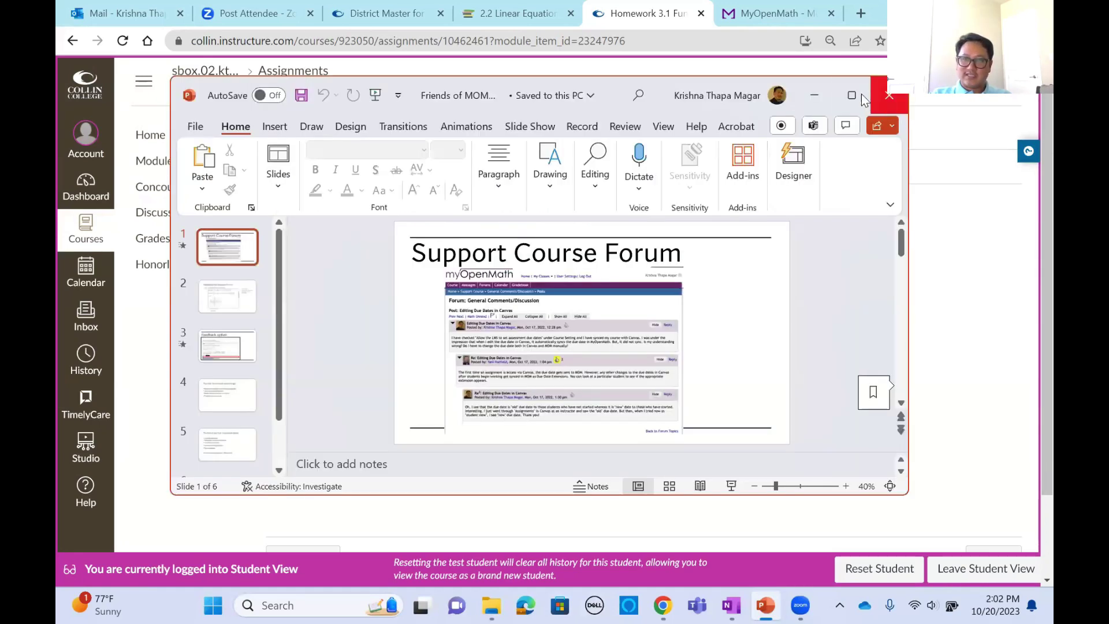
{"action": "left_click", "coordinate": [852, 95]}
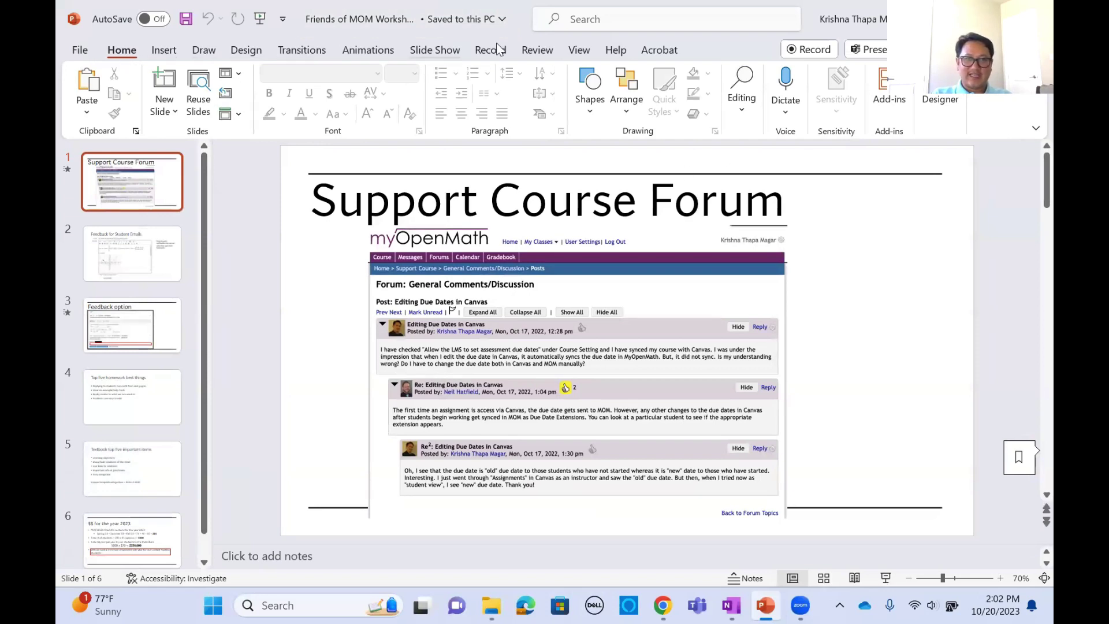
{"action": "left_click", "coordinate": [164, 84]}
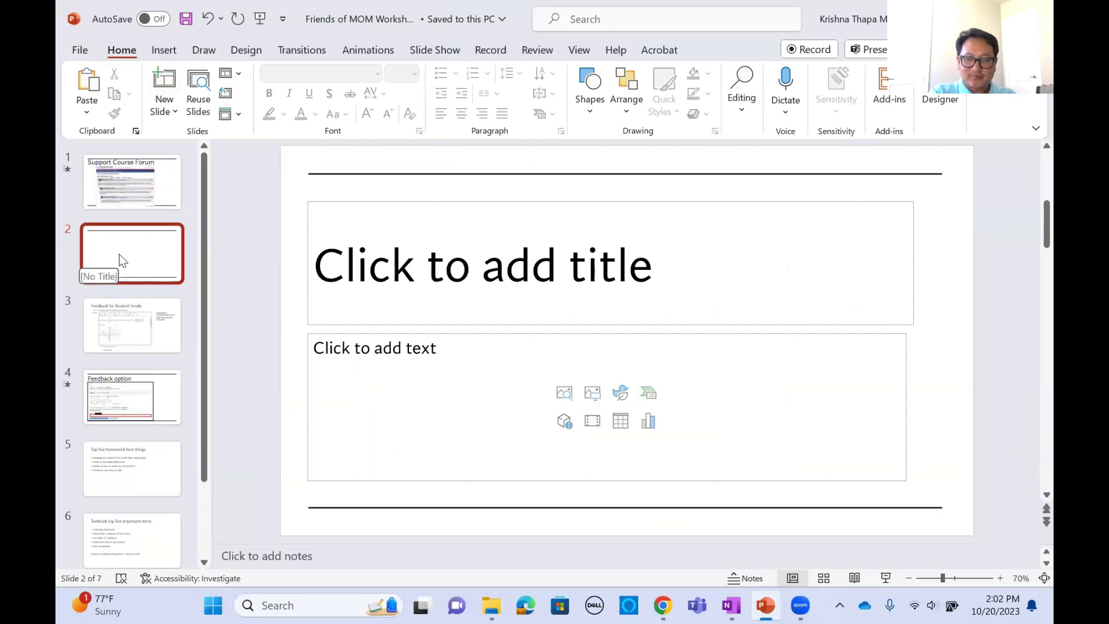
{"action": "right_click", "coordinate": [118, 255]}
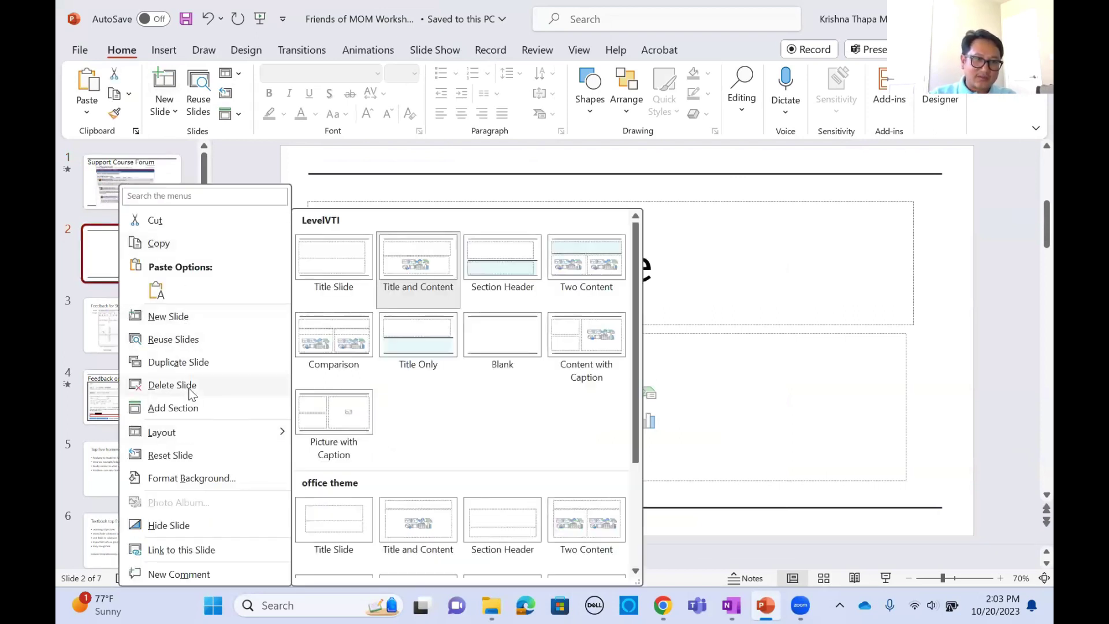
{"action": "left_click", "coordinate": [172, 385]}
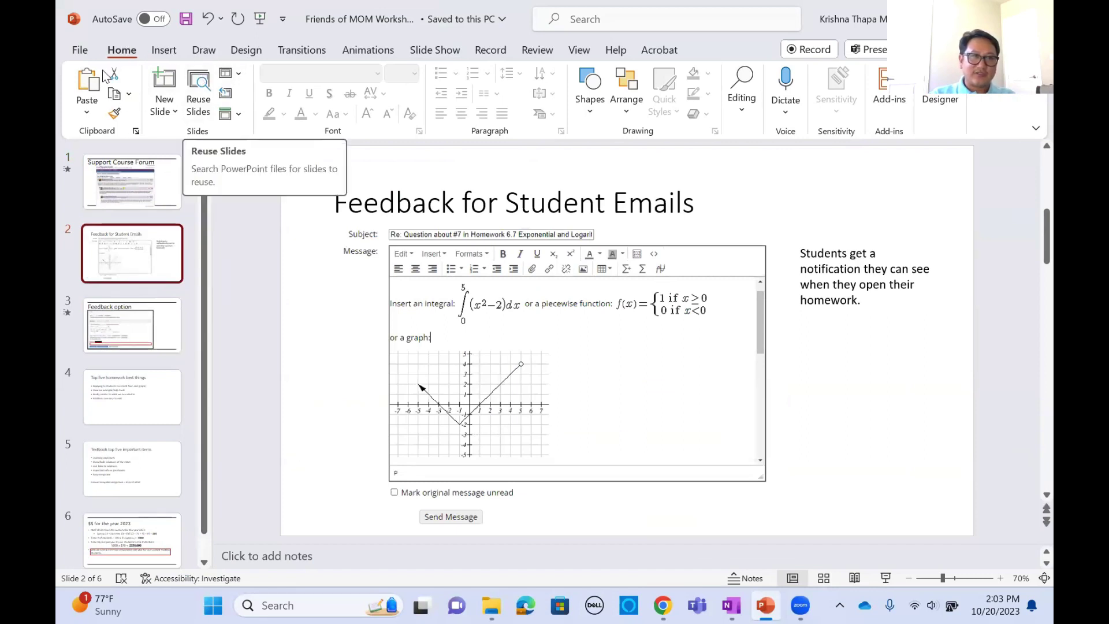
- Run the slide show from the Feedback for Student Emails slide and end it to return to the editing view
{"action": "left_click", "coordinate": [435, 50]}
{"action": "key", "text": "shift+F5"}
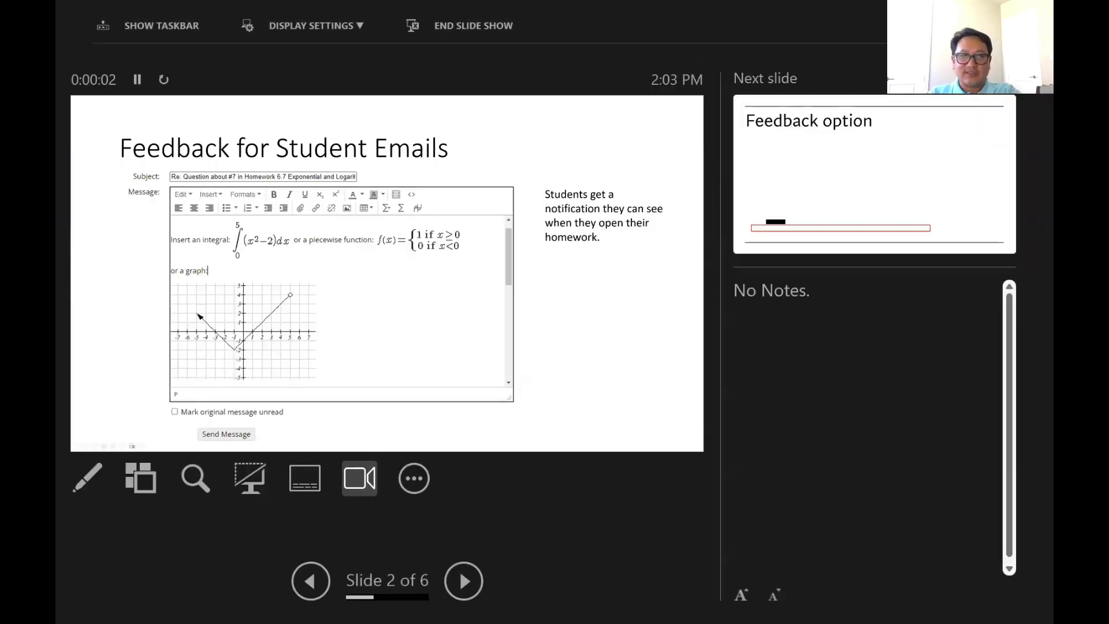
{"action": "key", "text": "Escape"}
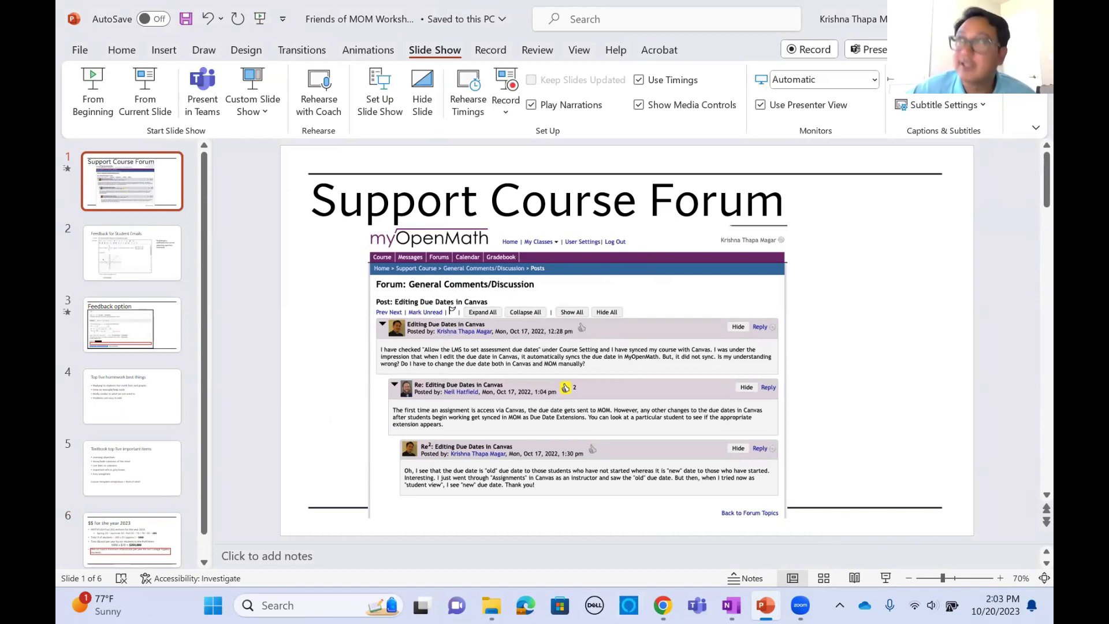
- Switch to MyOpenMath in Chrome, go to the home page and open the Support Course's list of forums
{"action": "left_click", "coordinate": [659, 604]}
{"action": "left_click", "coordinate": [791, 14]}
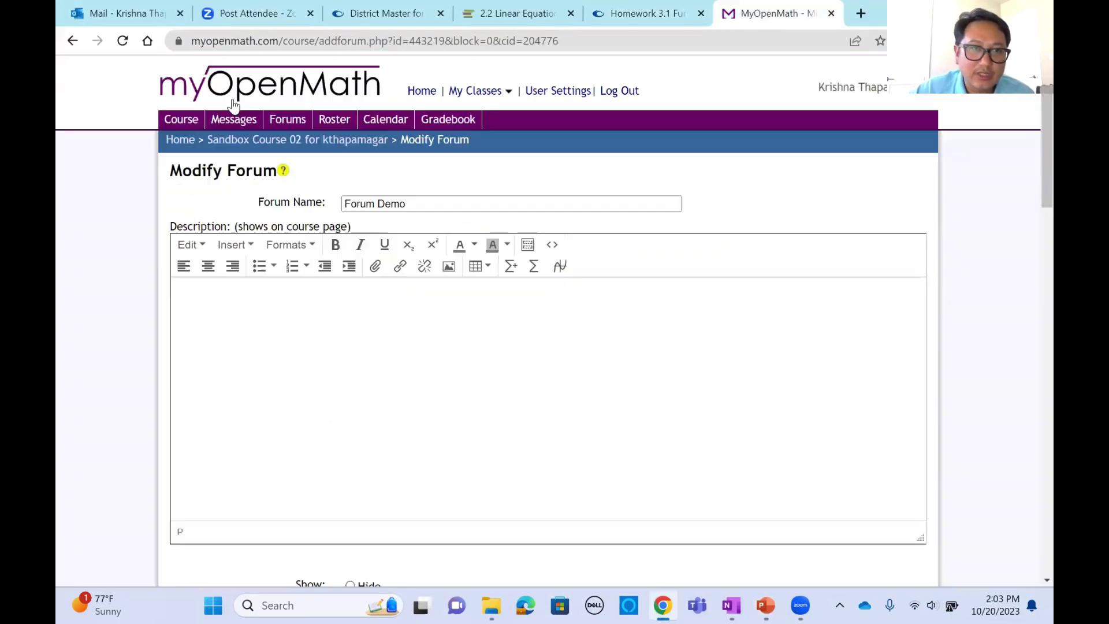
{"action": "left_click", "coordinate": [179, 140]}
{"action": "scroll", "coordinate": [140, 251], "scroll_direction": "down", "scroll_amount": 6}
{"action": "scroll", "coordinate": [173, 213], "scroll_direction": "up", "scroll_amount": 6}
{"action": "scroll", "coordinate": [173, 210], "scroll_direction": "down", "scroll_amount": 5}
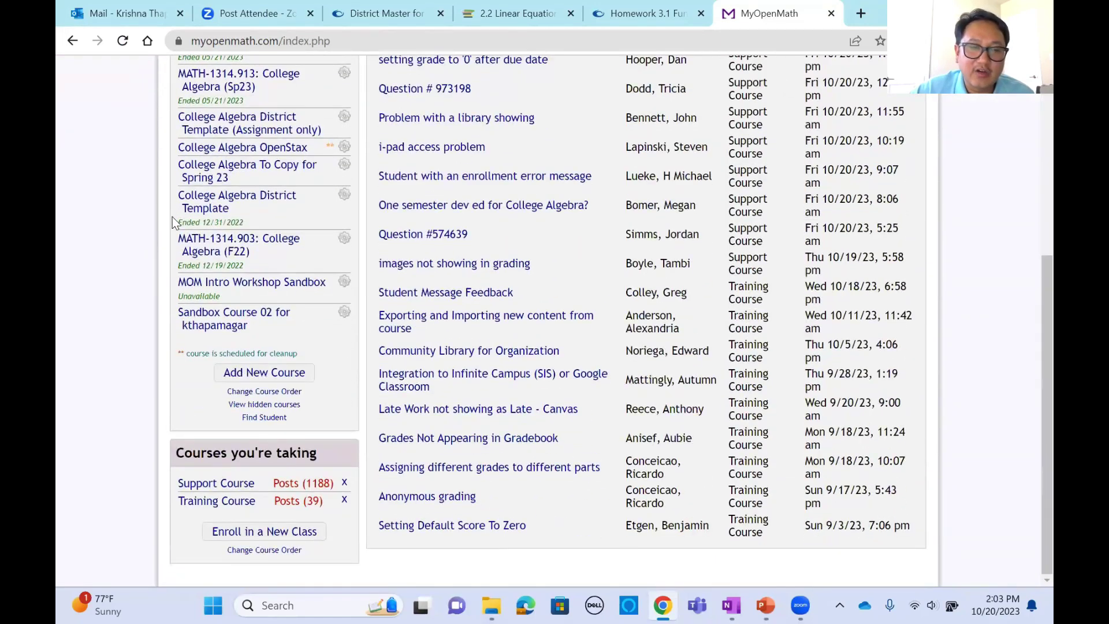
{"action": "left_click", "coordinate": [215, 485]}
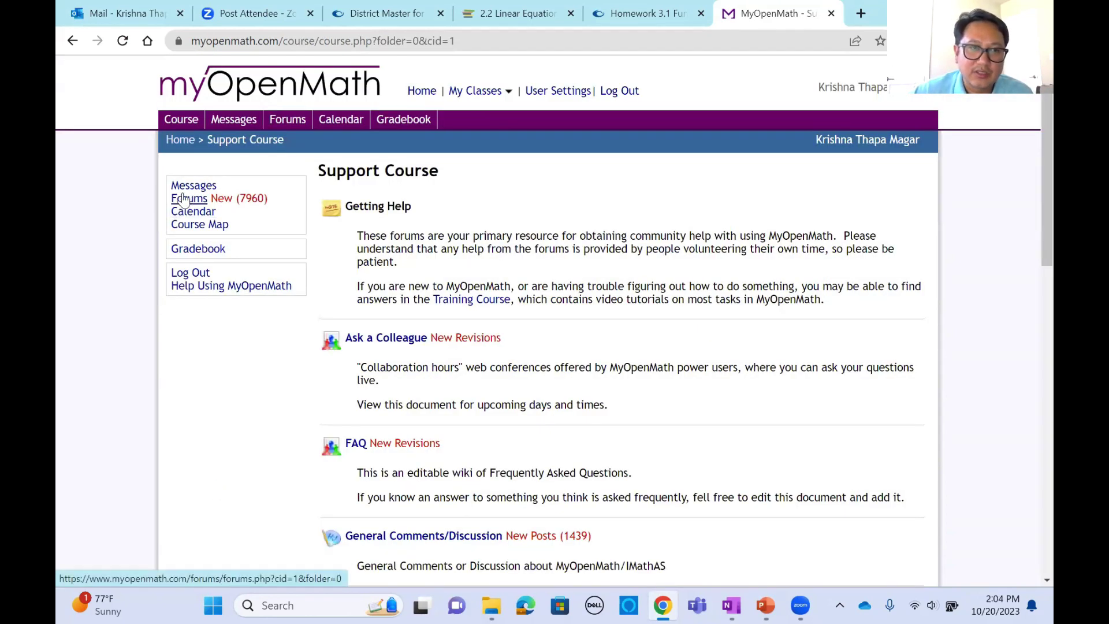
{"action": "left_click", "coordinate": [186, 200]}
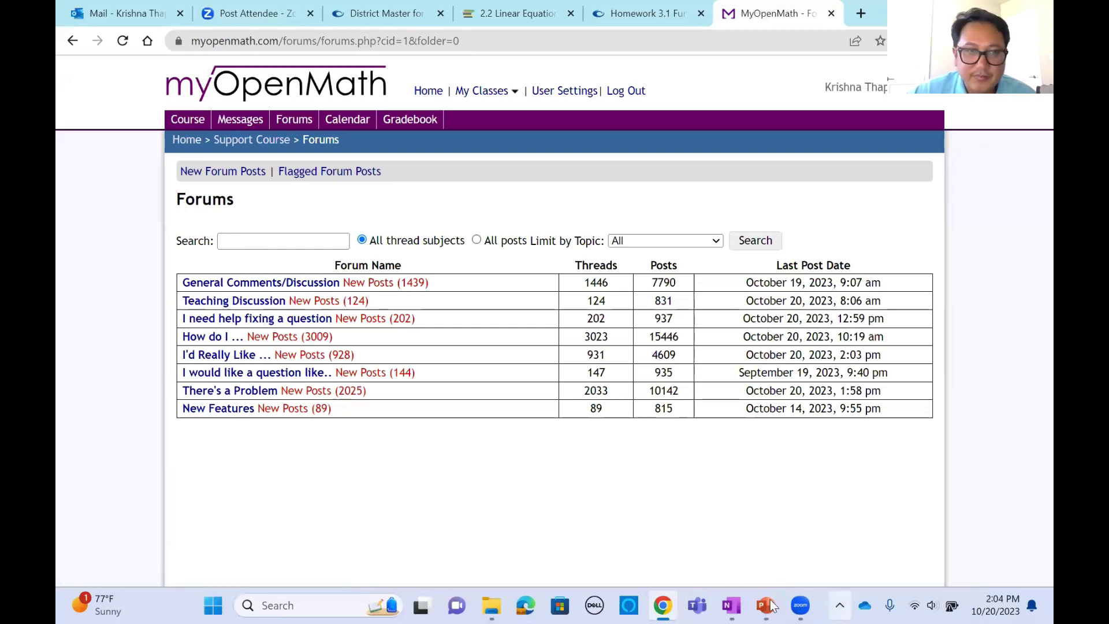
- Return to the PowerPoint presentation and show the Feedback for Student Emails slide followed by the Feedback option slide
{"action": "key", "text": "alt+Tab"}
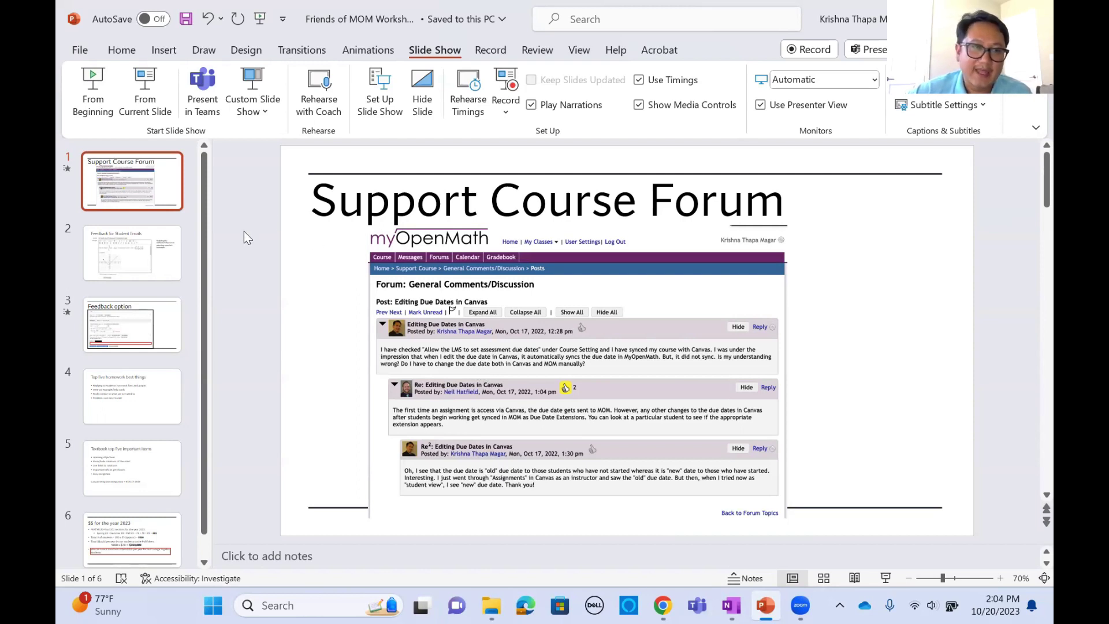
{"action": "left_click", "coordinate": [140, 262]}
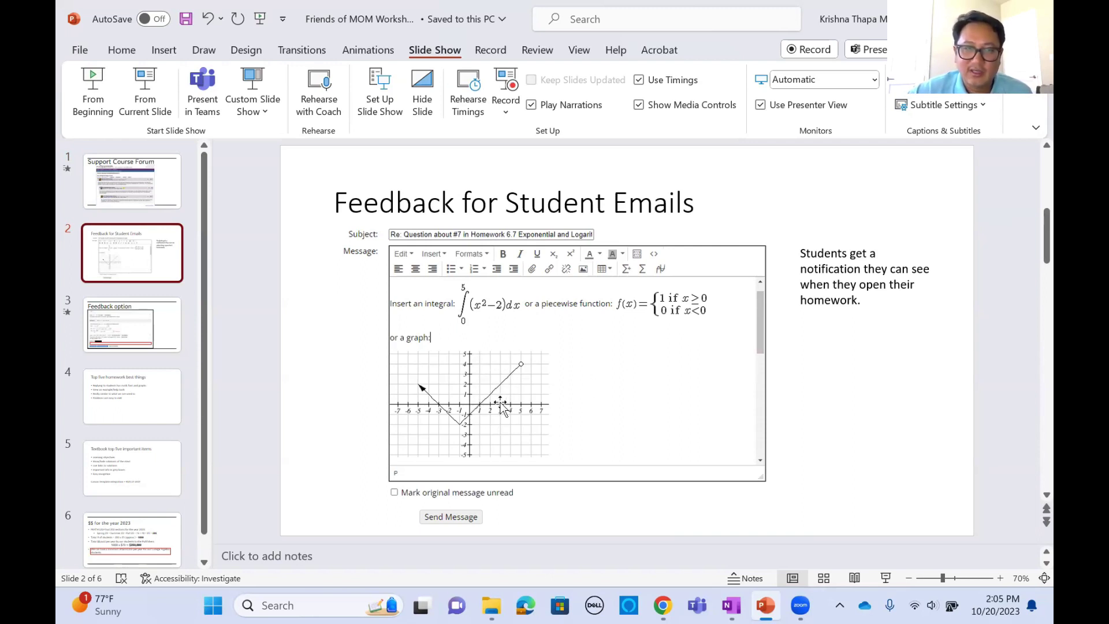
{"action": "left_click", "coordinate": [134, 320]}
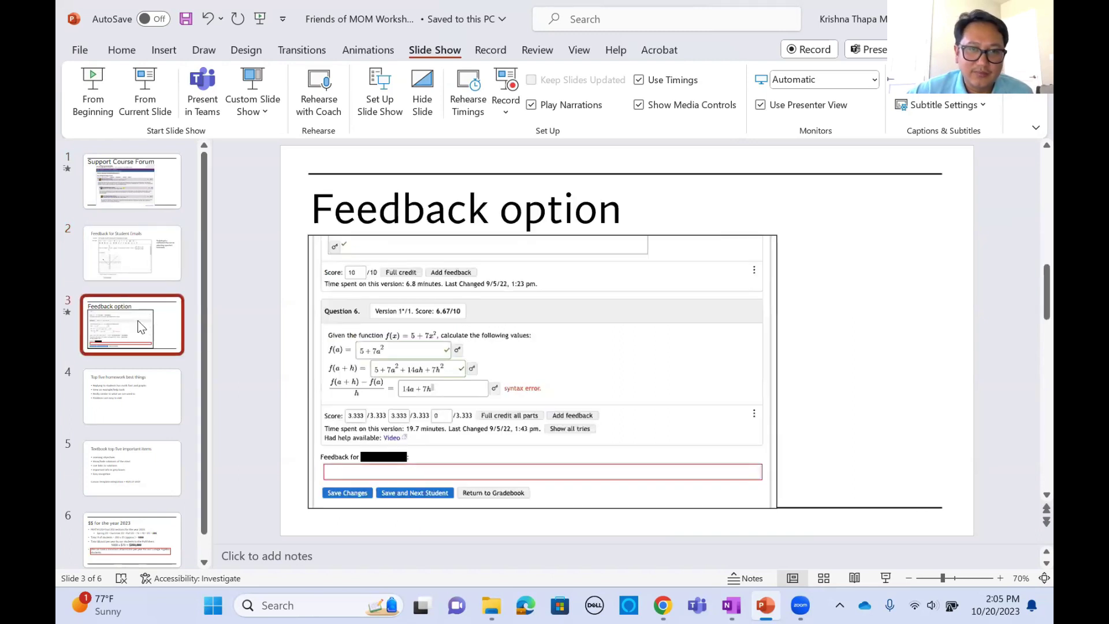